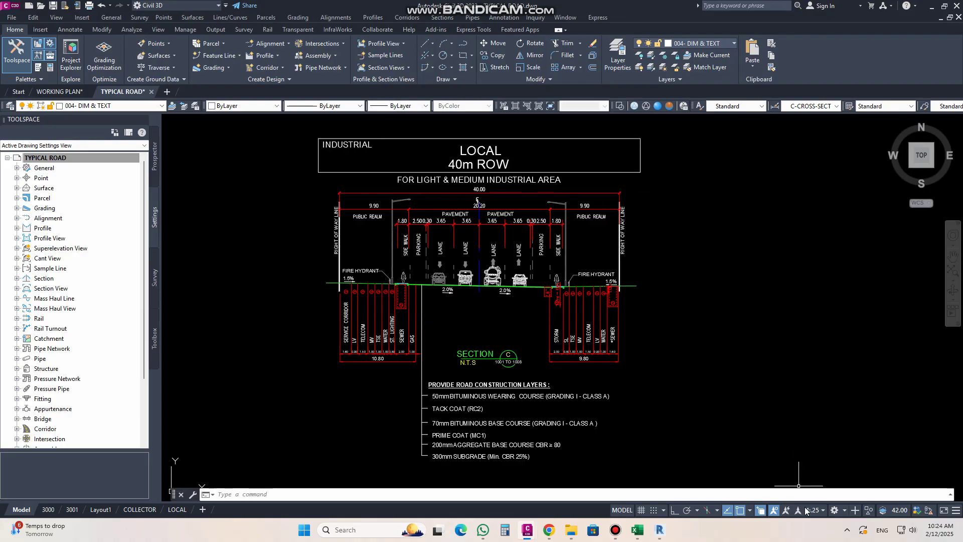
Step: Check the annotation scale list and the layer list of the TYPICAL ROAD drawing
left_click(822, 510)
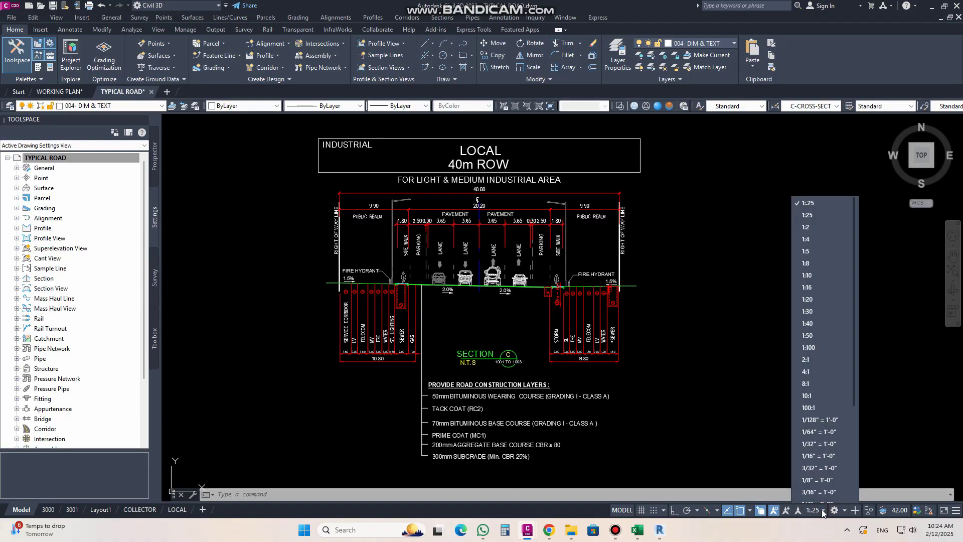
left_click(716, 298)
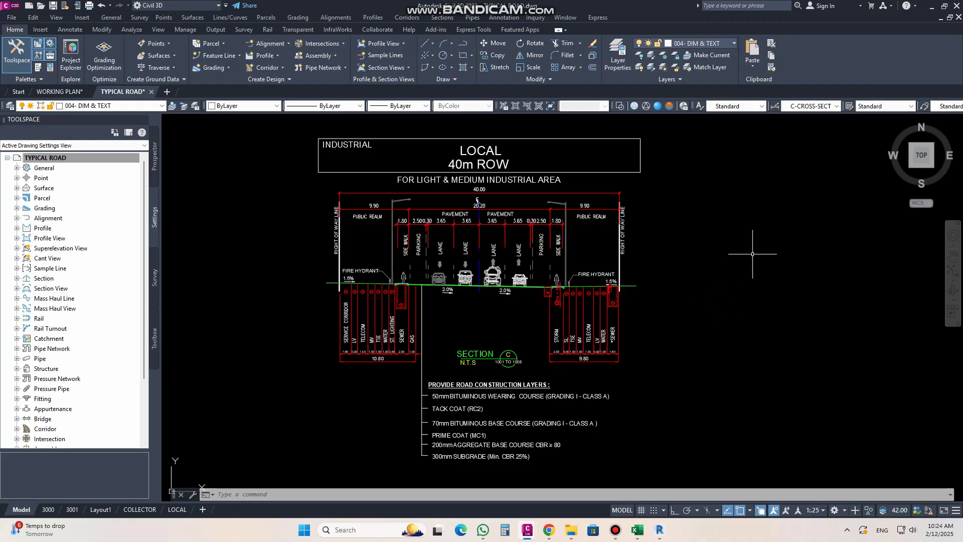
left_click(733, 45)
left_click(737, 44)
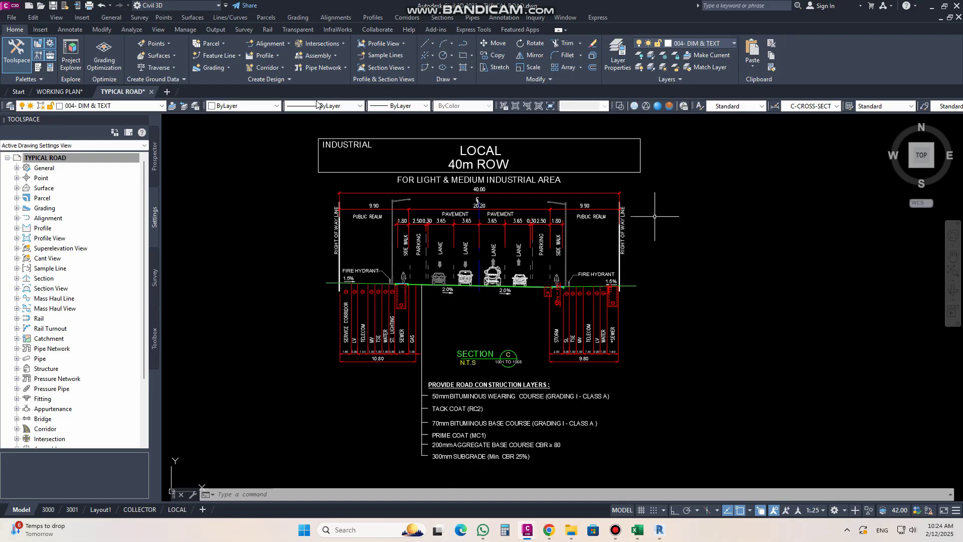
Step: Create a new drawing with the quick new command and check its layer and annotation scale lists
left_click(28, 6)
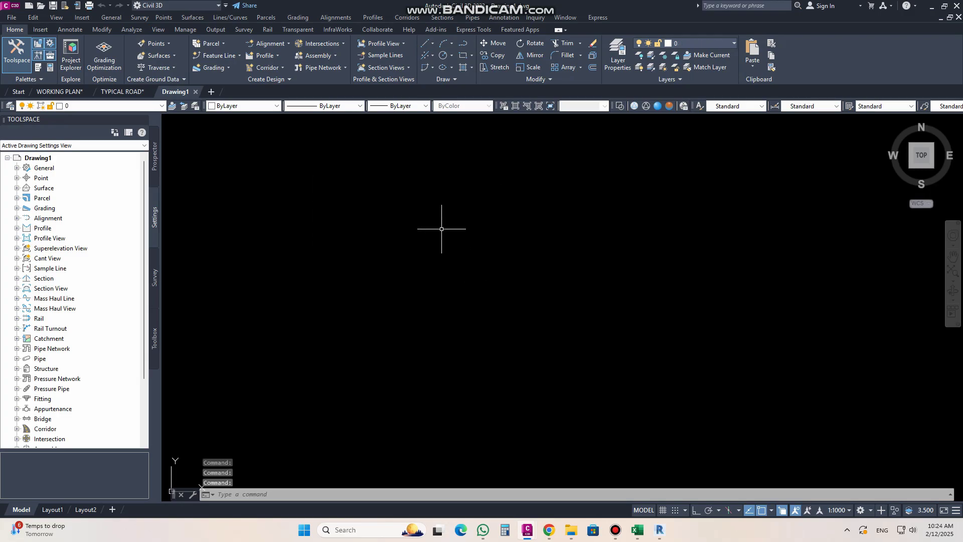
left_click(733, 45)
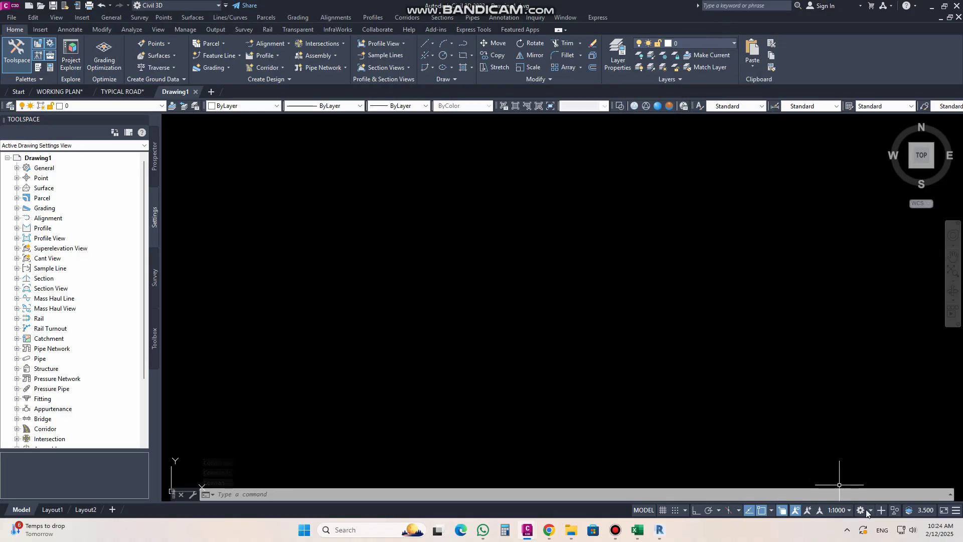
left_click(838, 510)
left_click(742, 258)
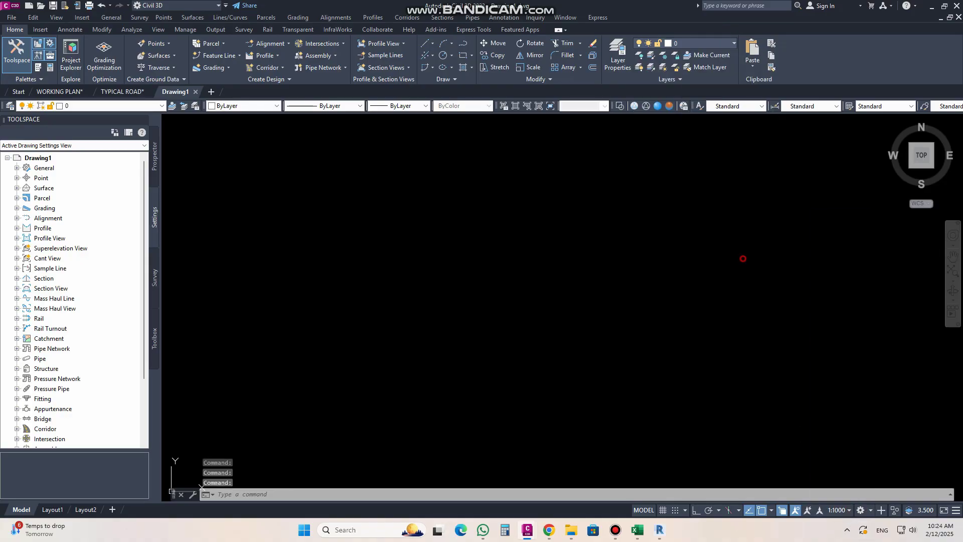
Step: Review the ambient settings and object layers in Drawing1's drawing settings, and close that drawing
left_click(46, 160)
right_click(46, 159)
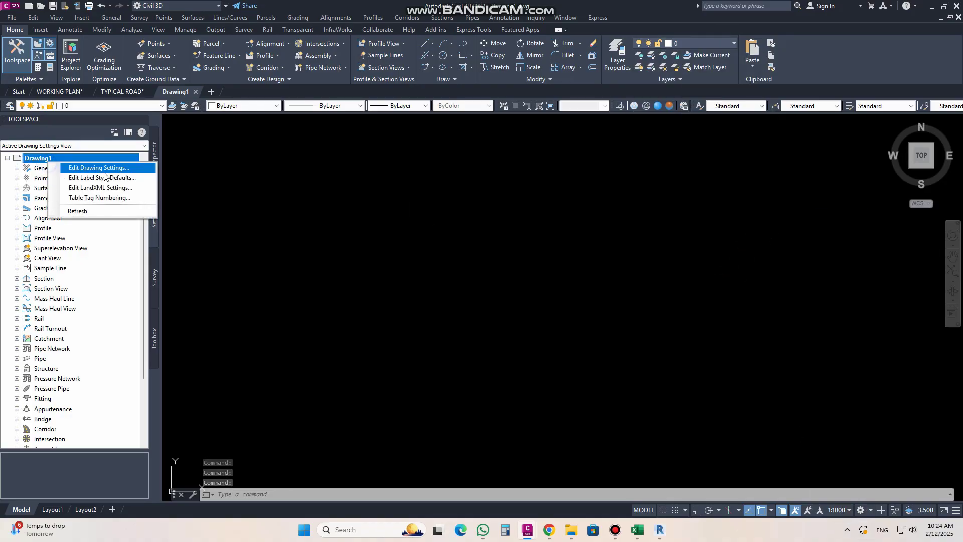
left_click(98, 167)
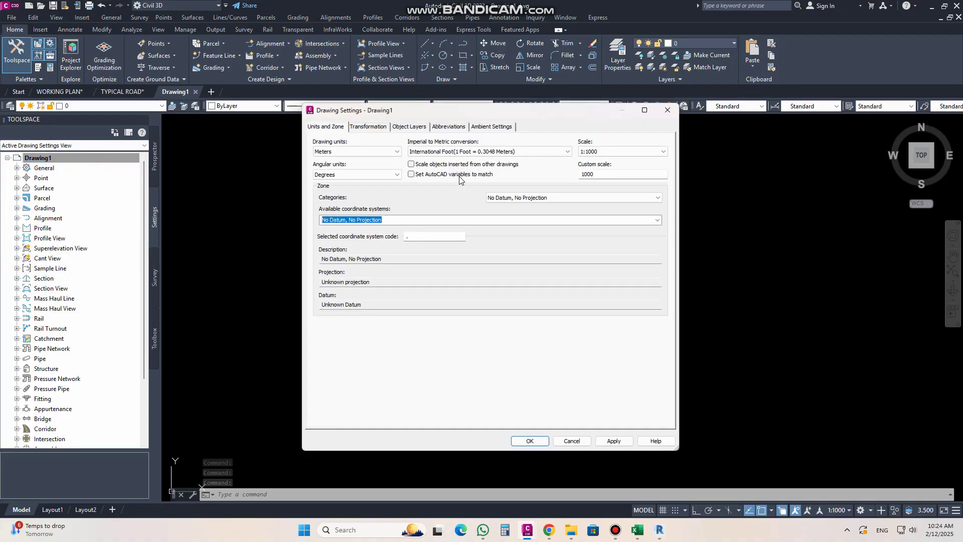
left_click(451, 127)
left_click(473, 128)
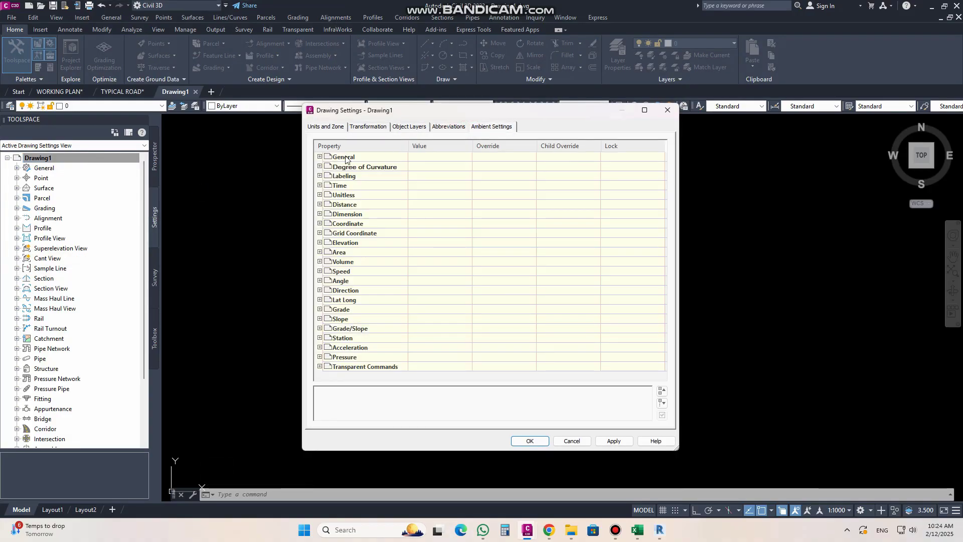
left_click(420, 127)
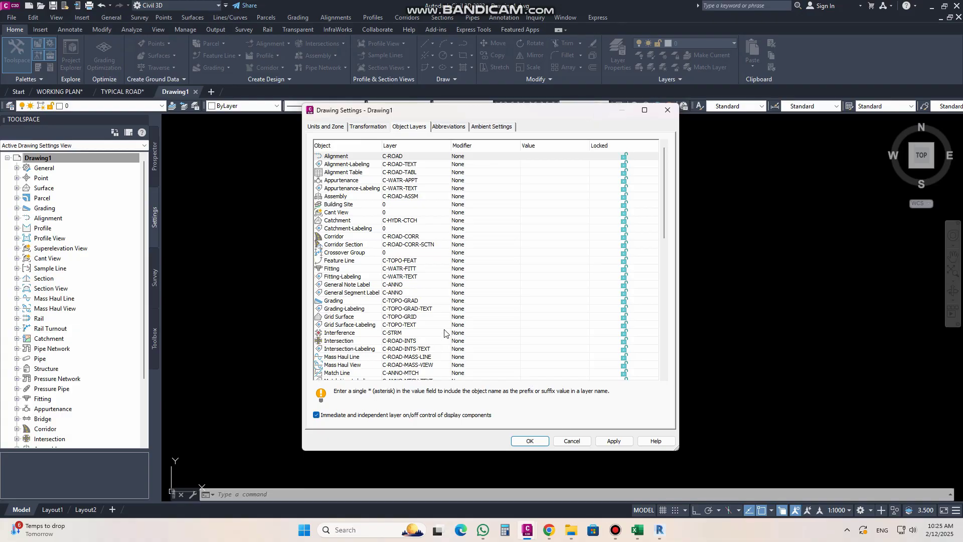
left_click(668, 110)
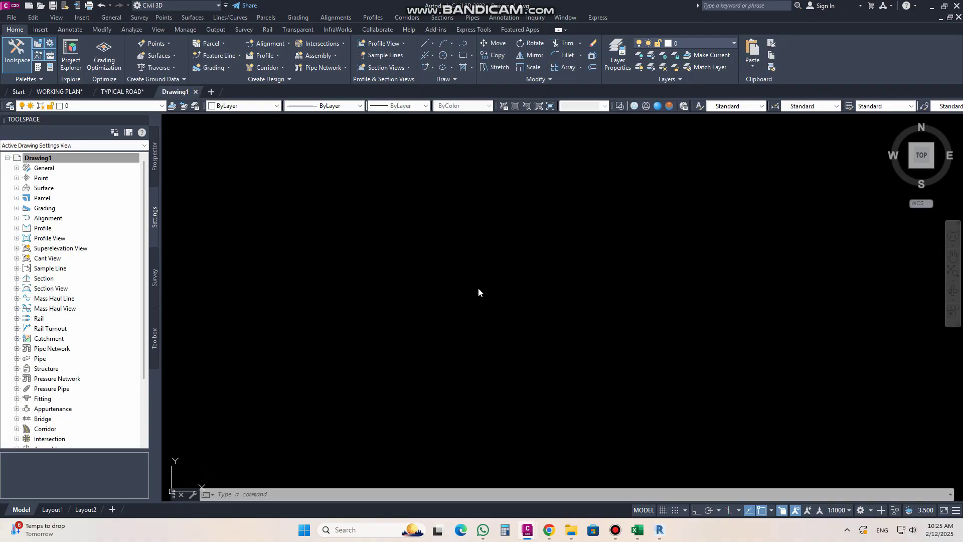
key("ctrl+F4")
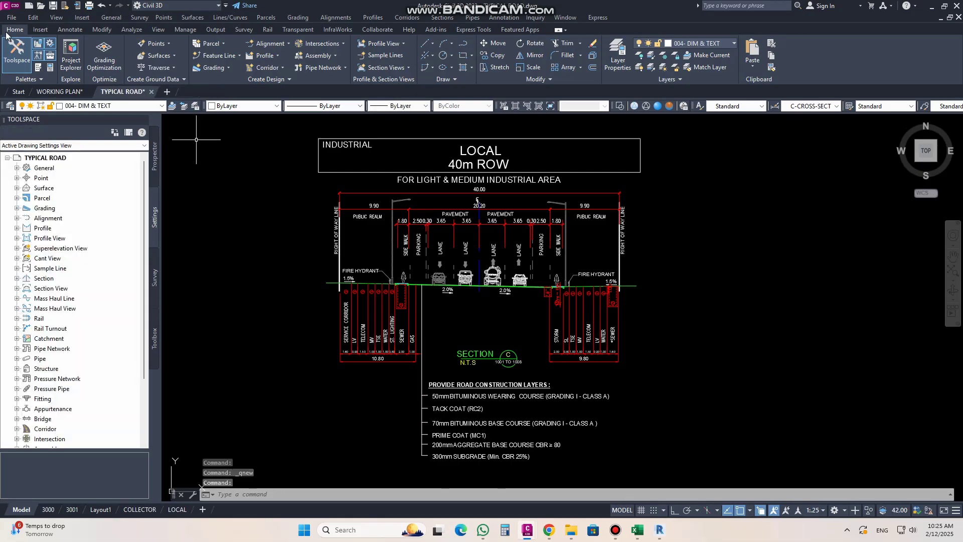
Step: Create a new drawing with no template, using metric units
left_click(11, 17)
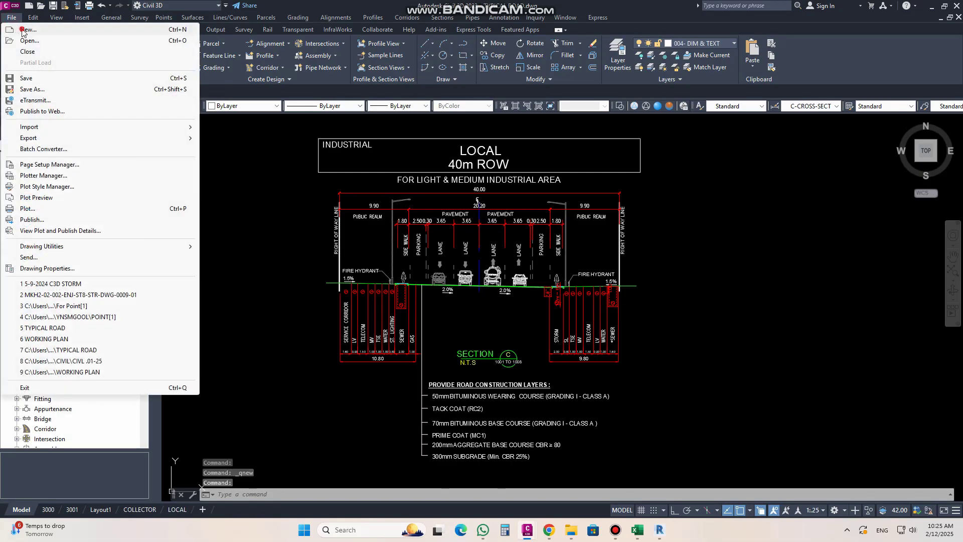
left_click(22, 31)
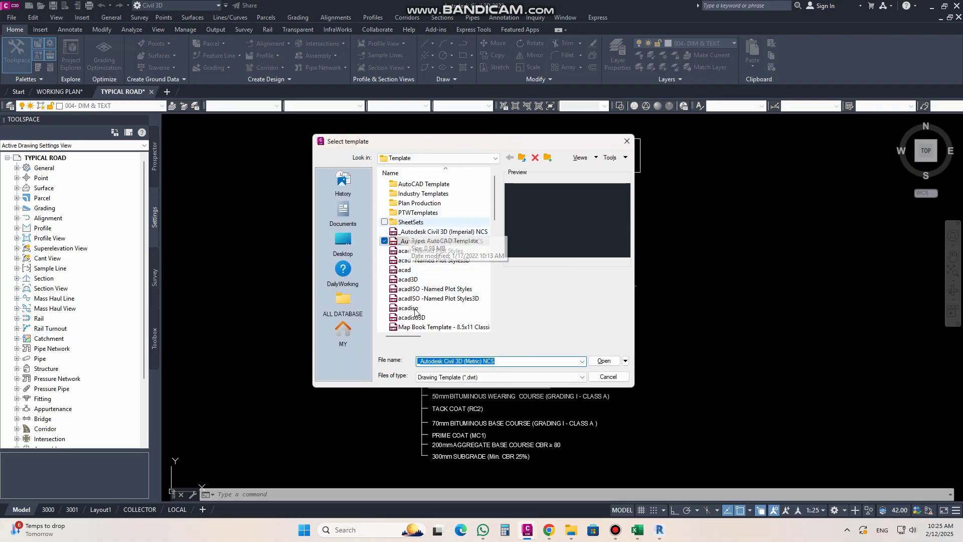
left_click(624, 362)
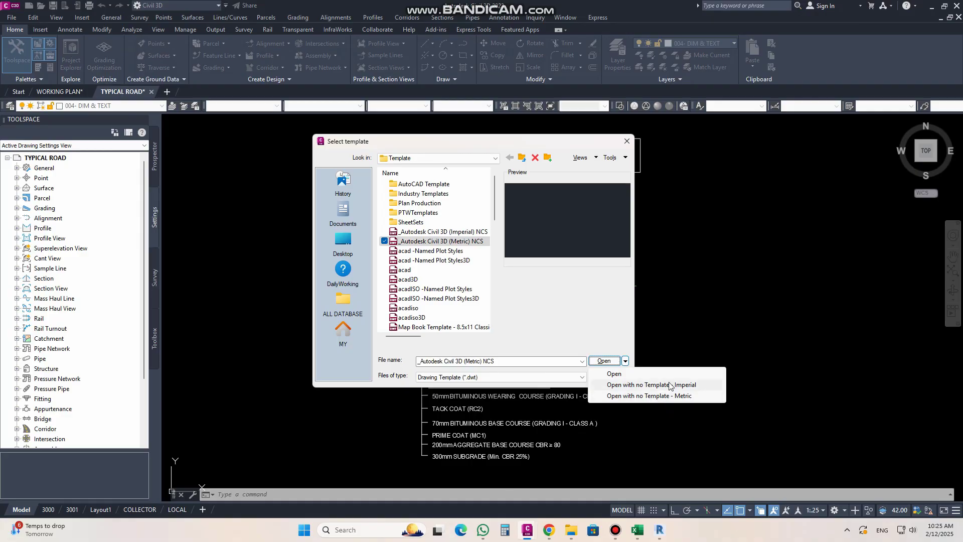
left_click(637, 396)
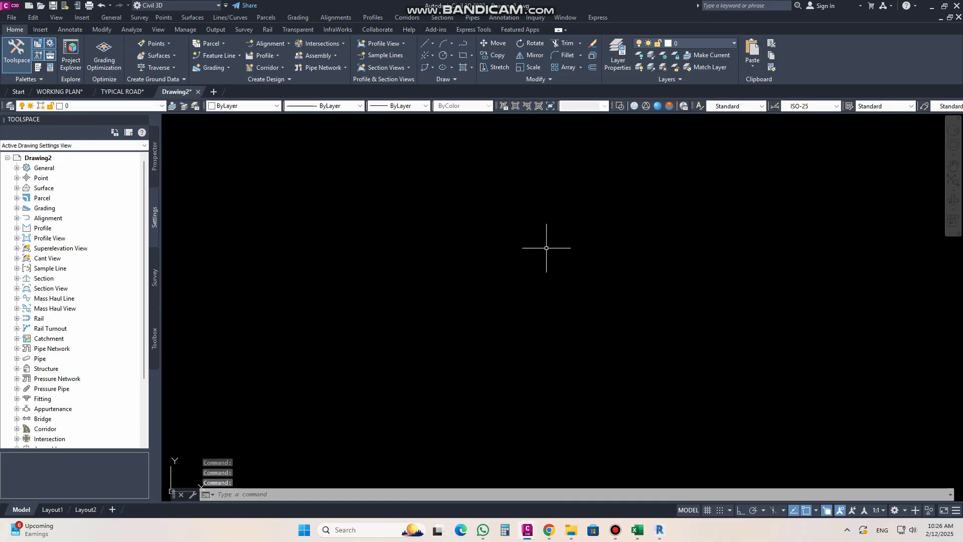
Step: Check which annotation scales and layers the new template-free drawing contains
left_click(883, 510)
scroll(882, 477, "down", 3)
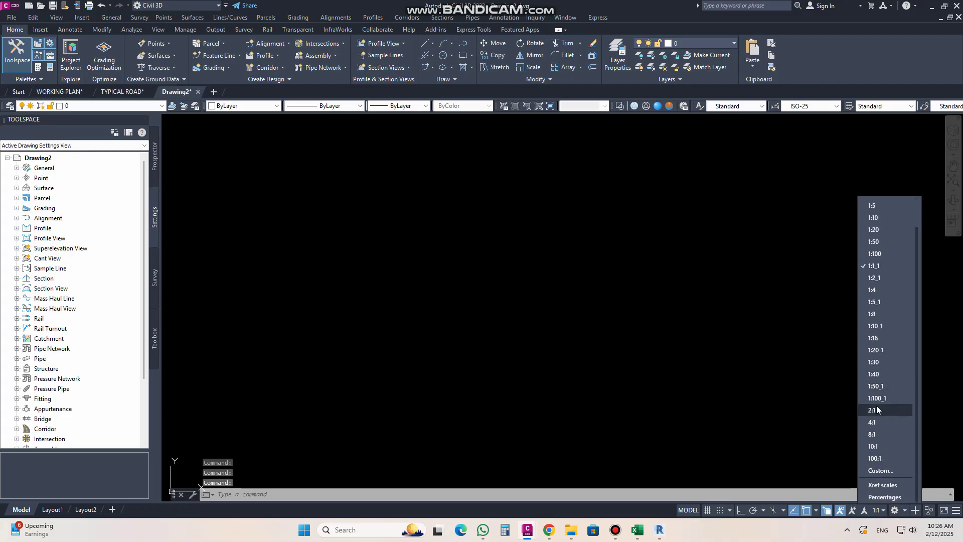
left_click(842, 384)
left_click(735, 44)
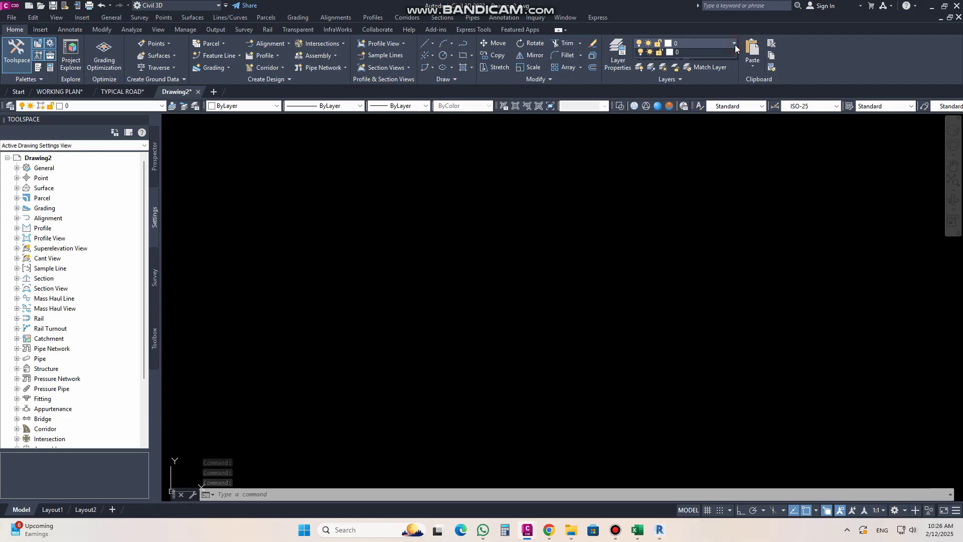
left_click(691, 56)
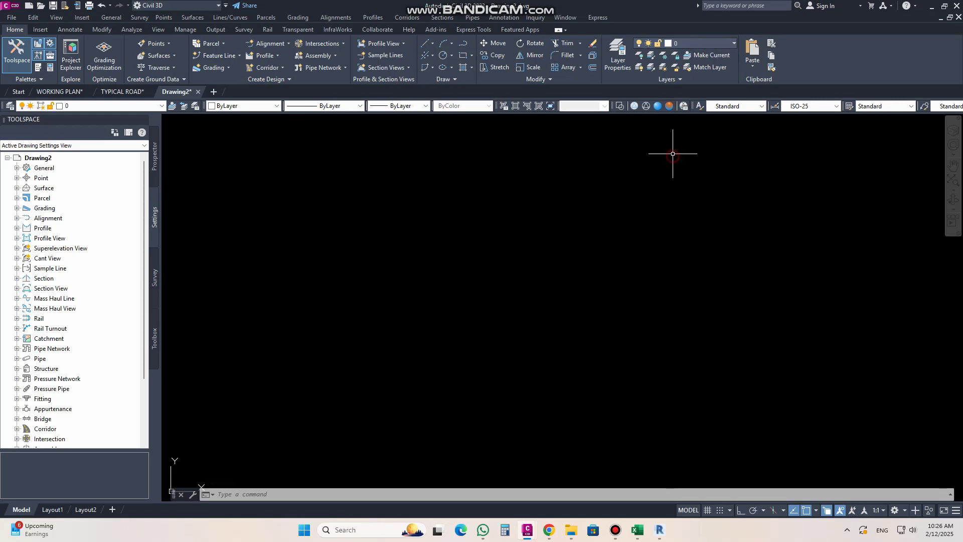
Step: Inspect the object layer assignments in Drawing2's drawing settings without changing them
right_click(49, 158)
left_click(81, 165)
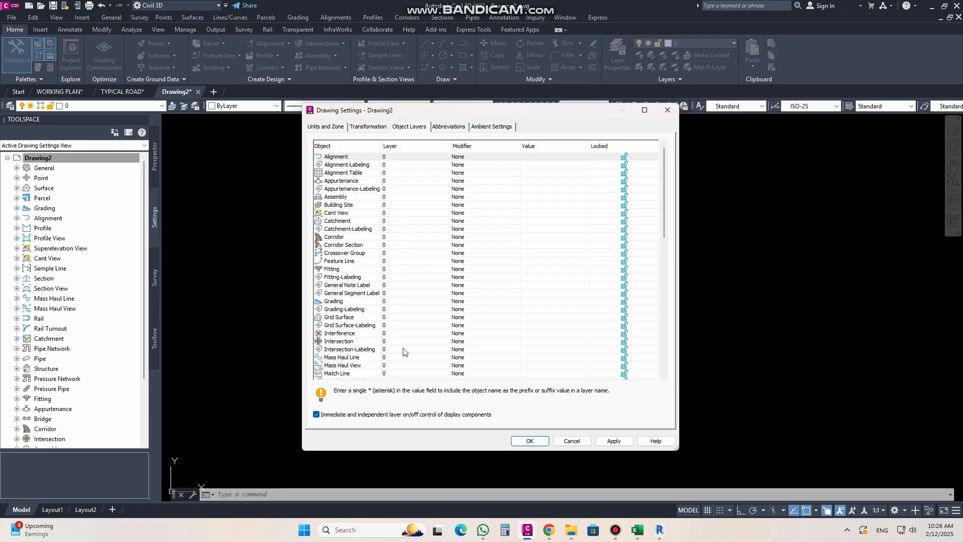
left_click(577, 441)
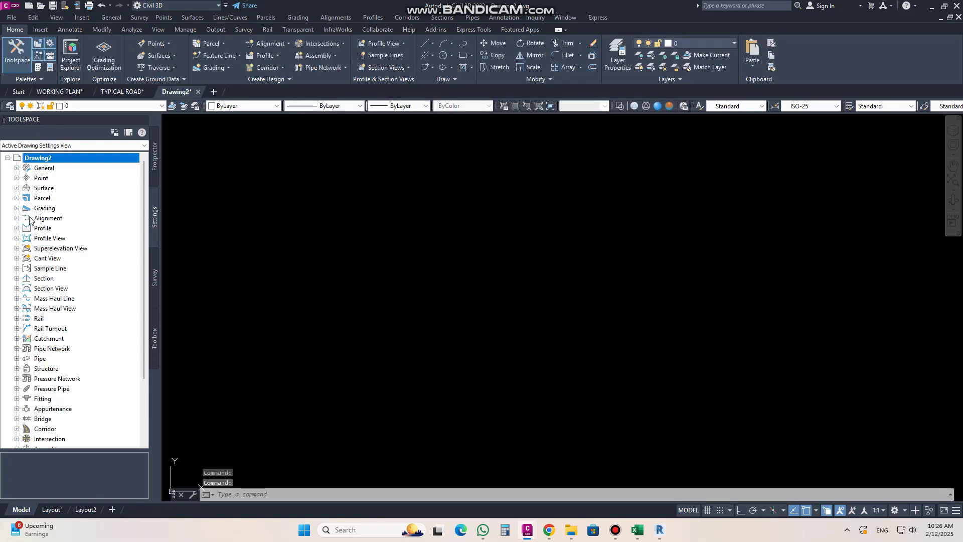
Step: Inspect the styles offered for a new TIN surface and cancel the surface creation
left_click(153, 172)
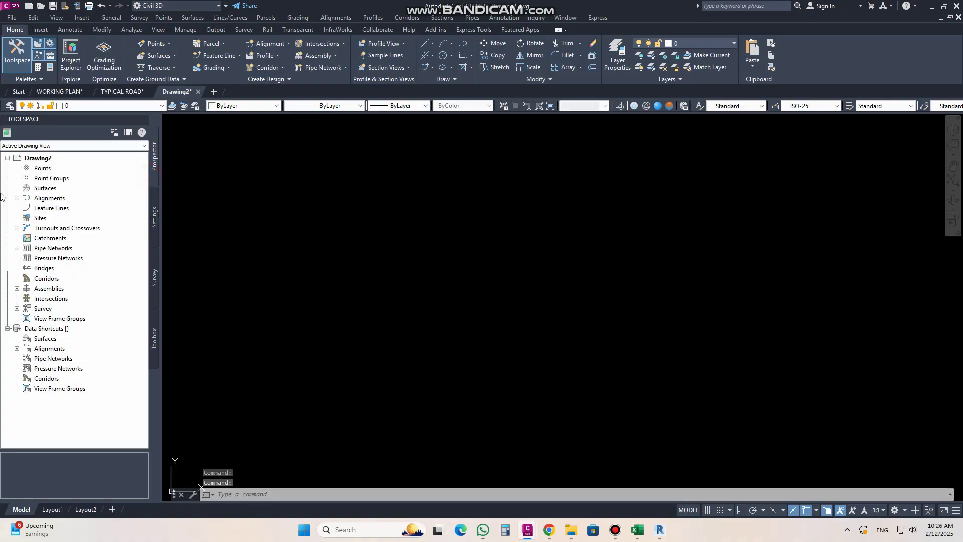
left_click(45, 190)
right_click(45, 189)
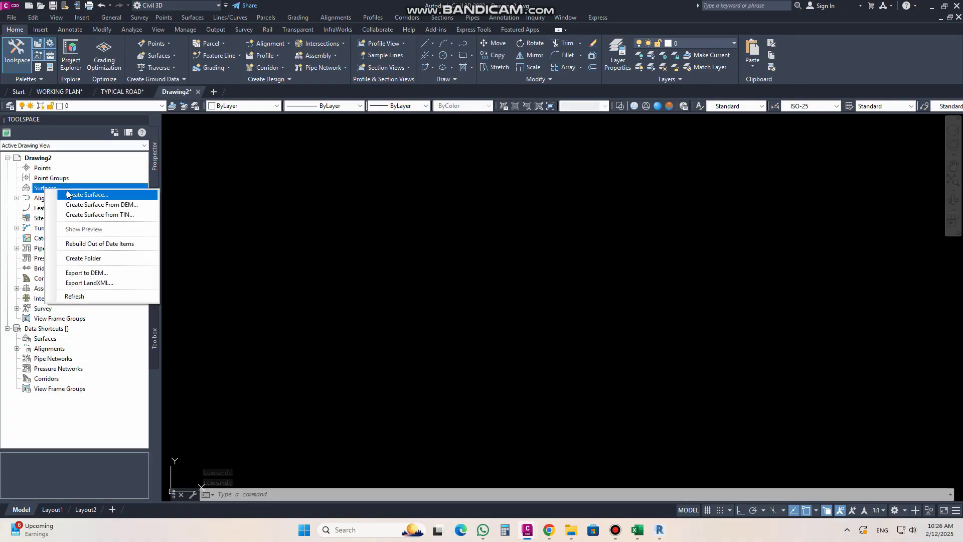
left_click(70, 194)
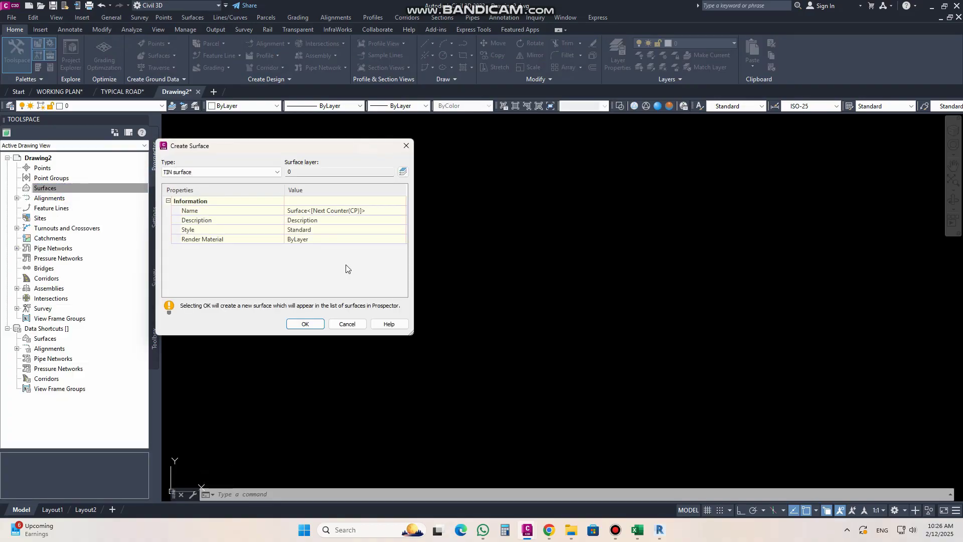
left_click(307, 220)
left_click(303, 231)
left_click(401, 230)
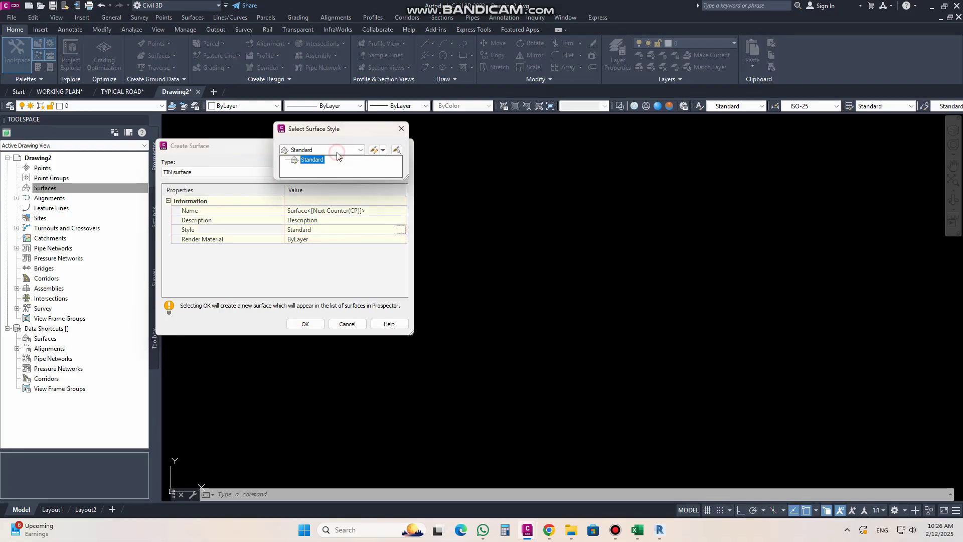
left_click(401, 129)
left_click(406, 146)
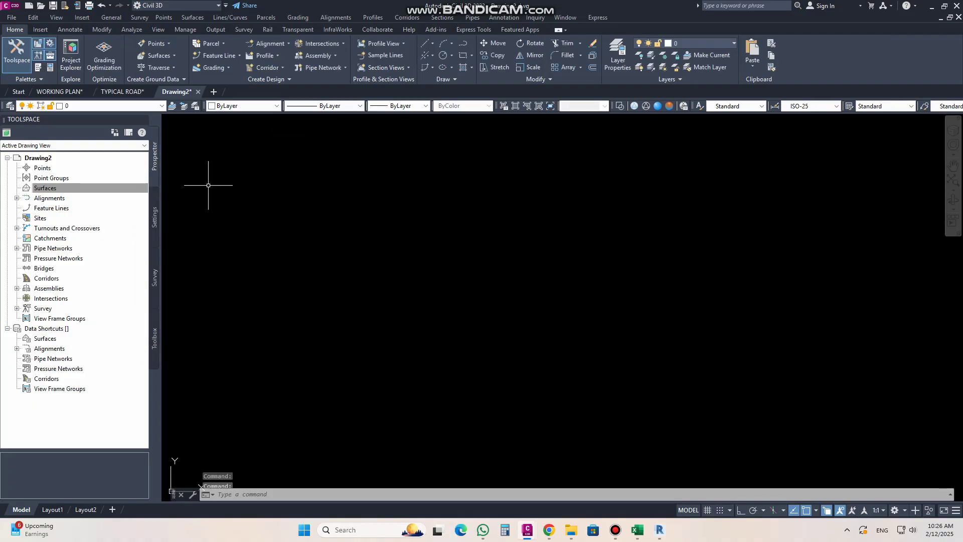
Step: Examine the Surface style and label style collections in the drawing's settings and the alignment types under Alignments
left_click(154, 217)
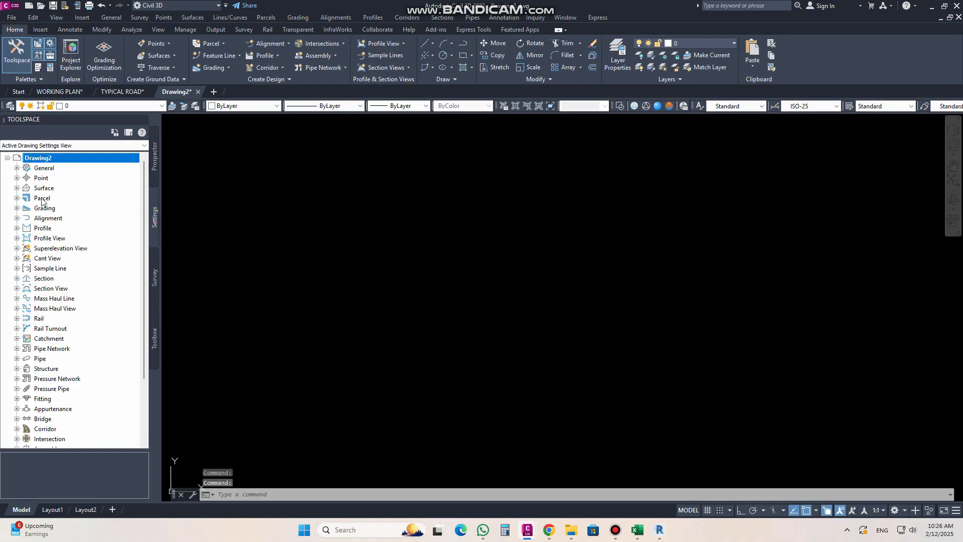
left_click(17, 188)
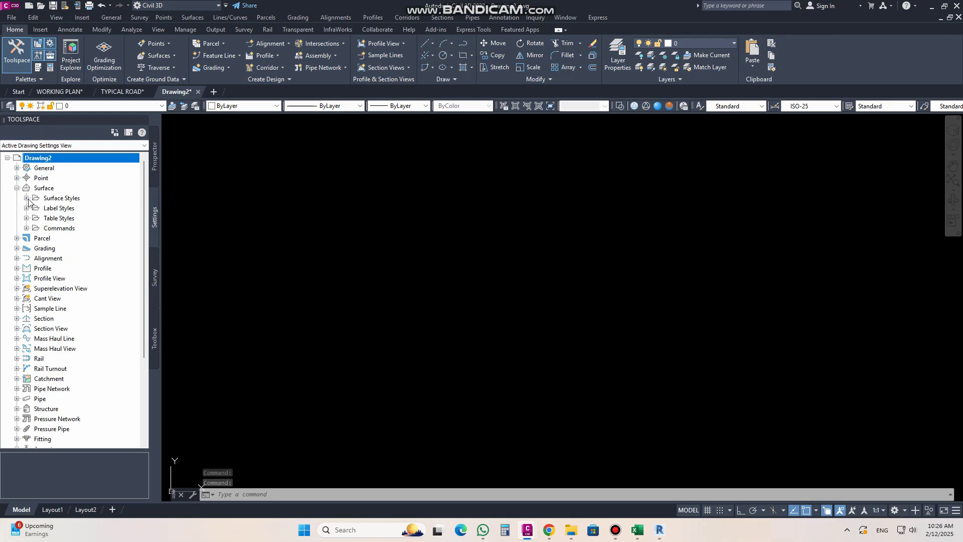
left_click(26, 208)
left_click(26, 208)
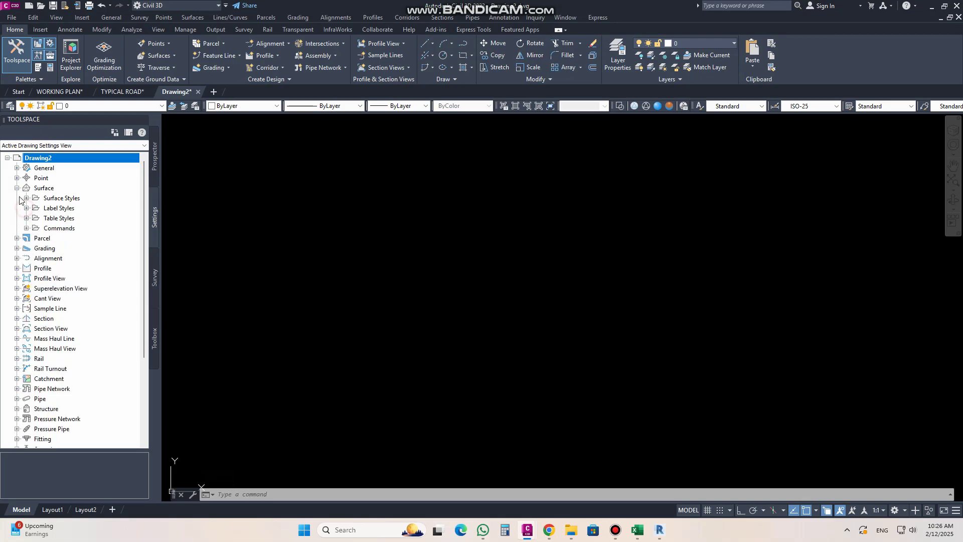
left_click(17, 188)
left_click(155, 171)
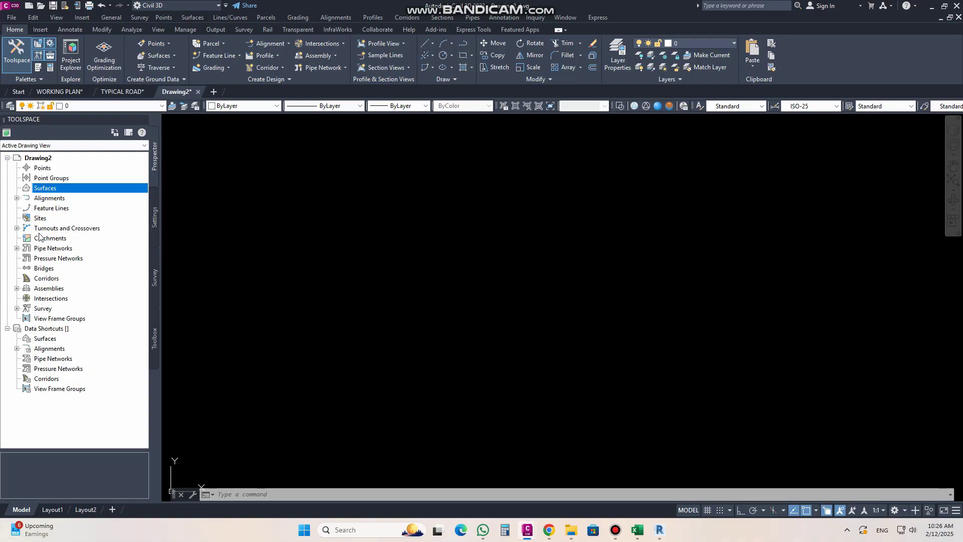
left_click(17, 198)
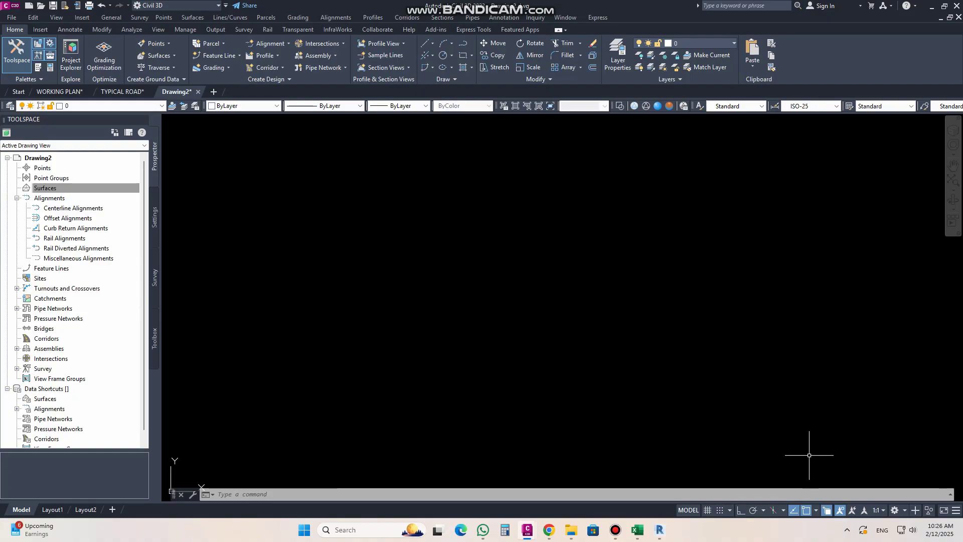
Step: Look through the full range of annotation scales available in Drawing2, including the duplicates ending in _1
left_click(883, 510)
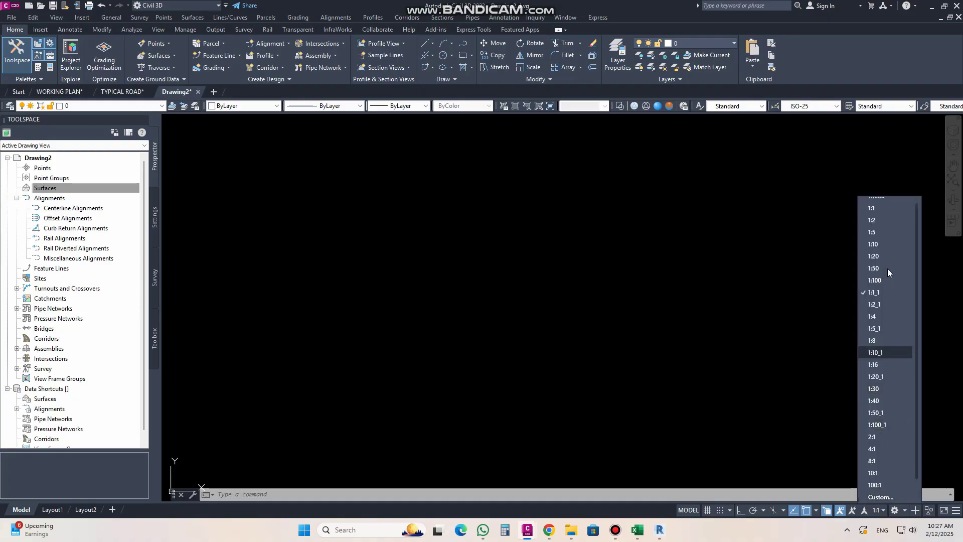
scroll(880, 363, "up", 1)
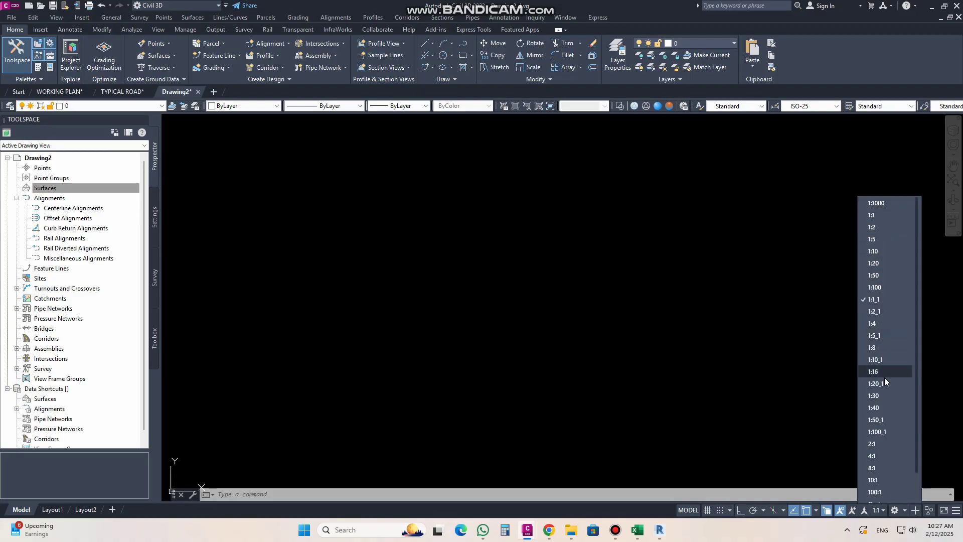
scroll(883, 323, "down", 1)
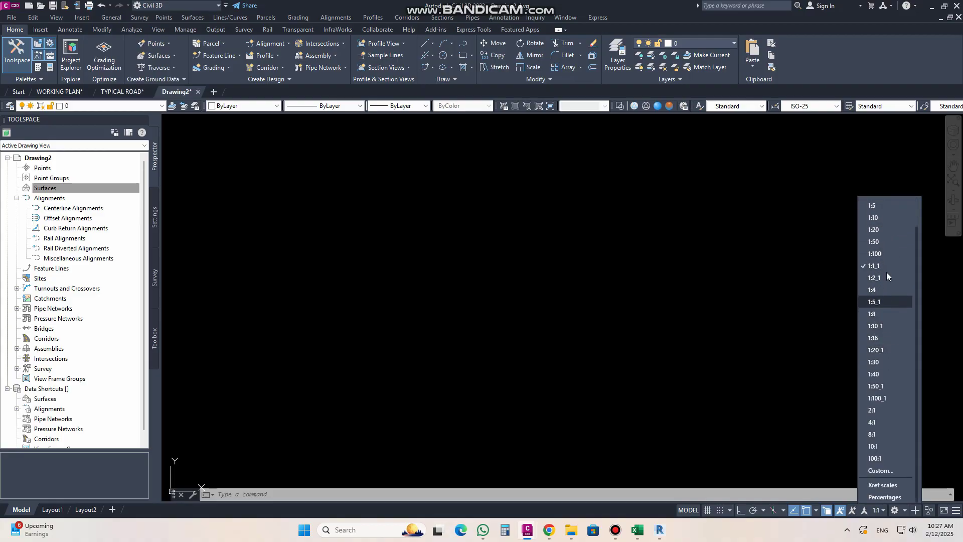
scroll(868, 346, "up", 1)
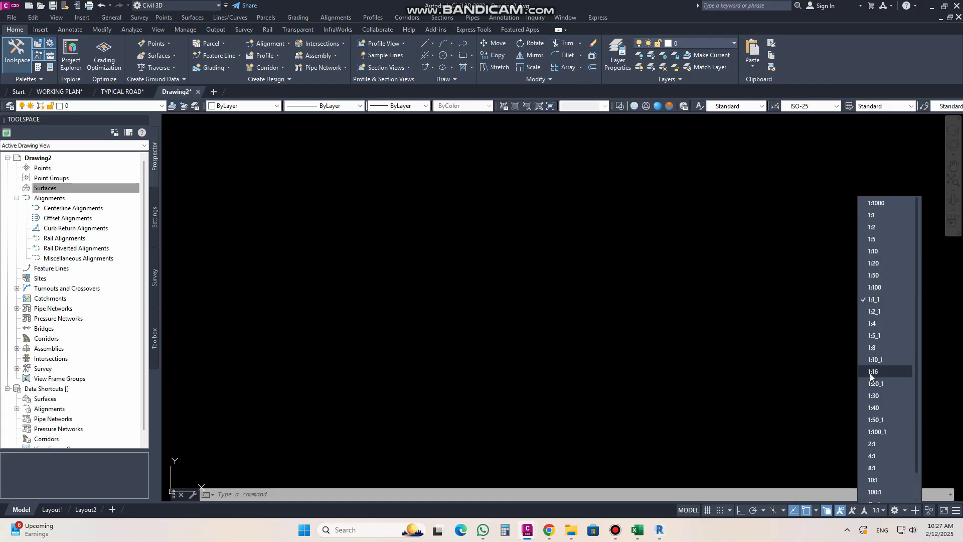
Step: Review the complete drawing scale list, including the 1:100_1 entry's definition, and close it without changes
left_click(779, 328)
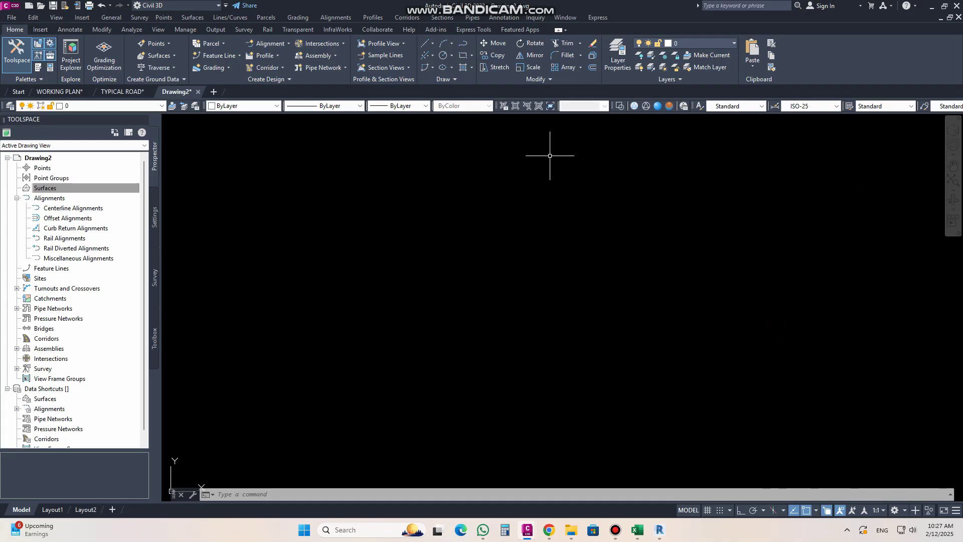
left_click(71, 190)
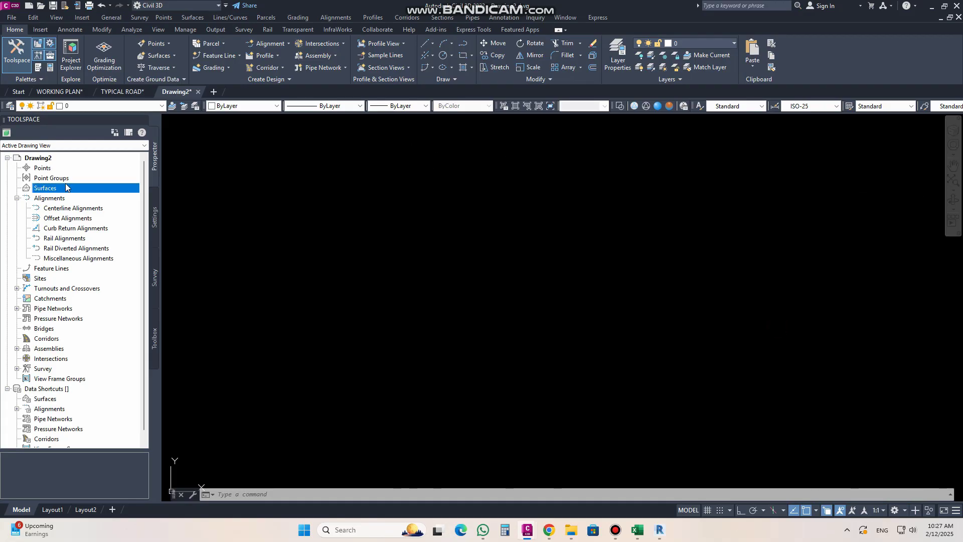
left_click(877, 510)
scroll(884, 469, "down", 3)
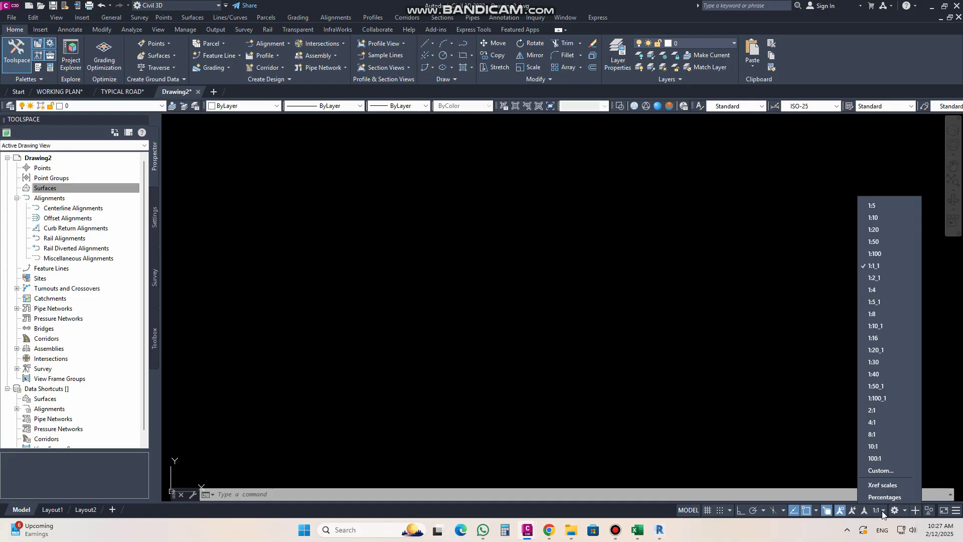
left_click(881, 470)
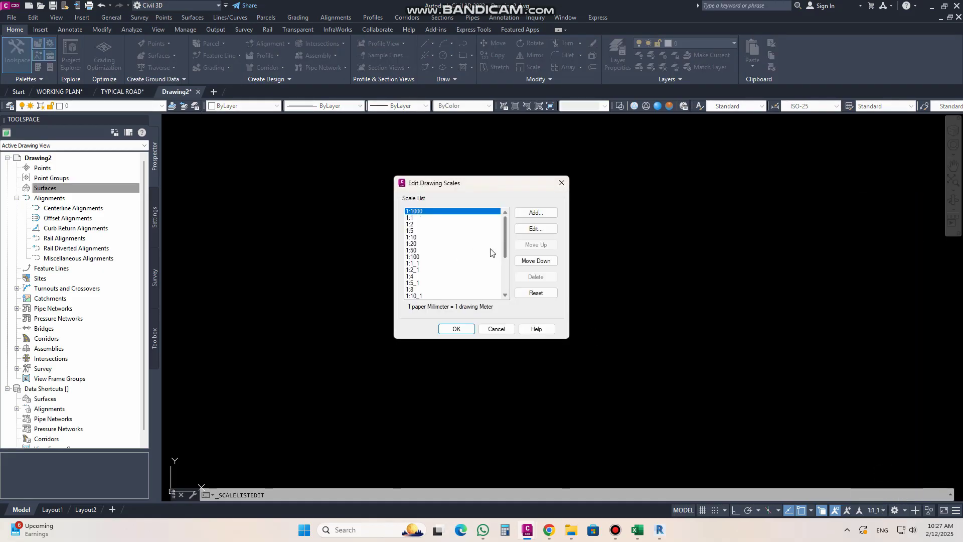
scroll(470, 279, "down", 2)
scroll(470, 279, "down", 2)
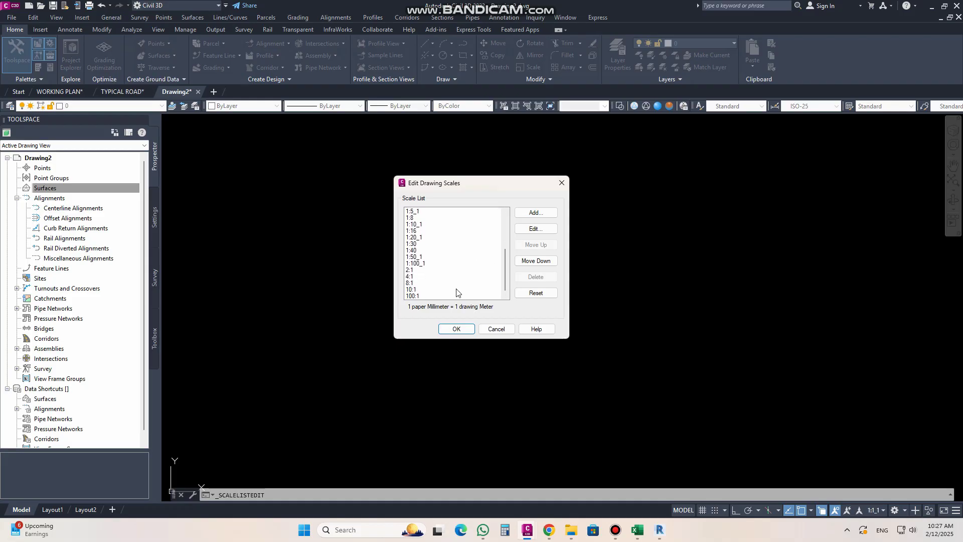
scroll(426, 254, "up", 3)
scroll(426, 255, "up", 2)
scroll(416, 270, "down", 4)
scroll(410, 277, "down", 1)
left_click(460, 263)
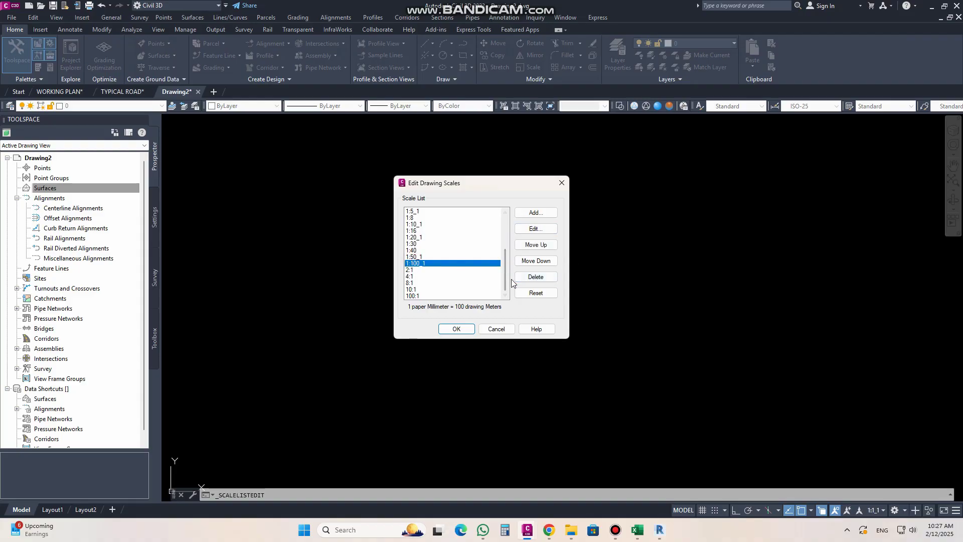
scroll(429, 265, "up", 4)
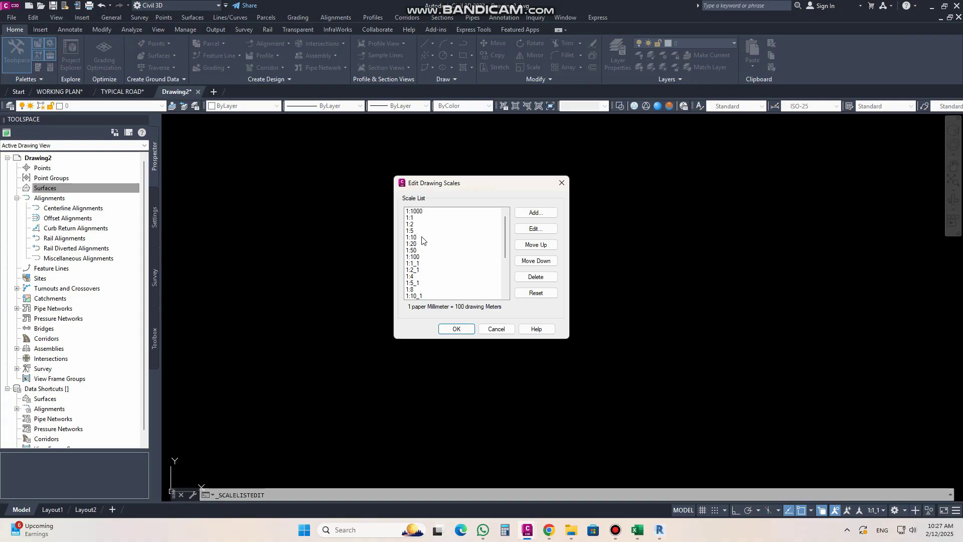
scroll(430, 279, "down", 2)
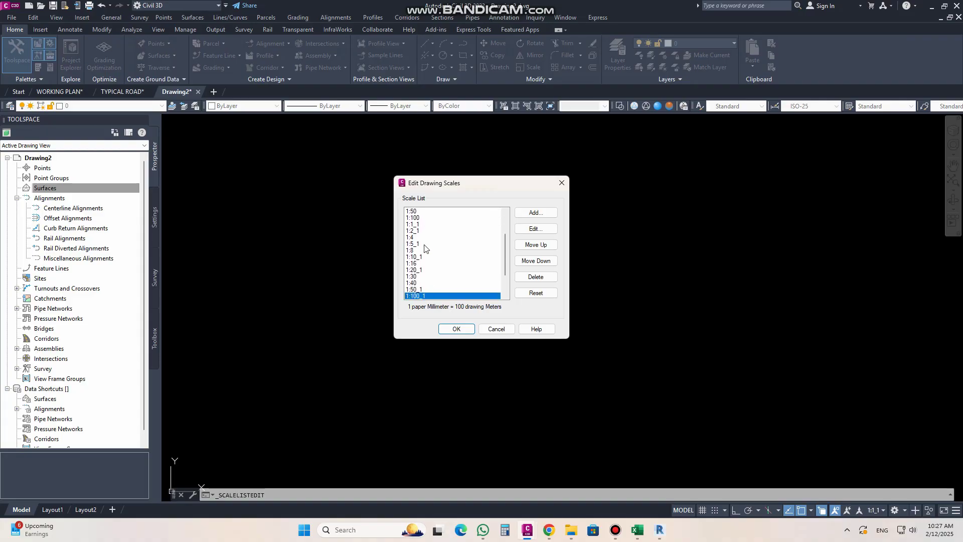
left_click(561, 182)
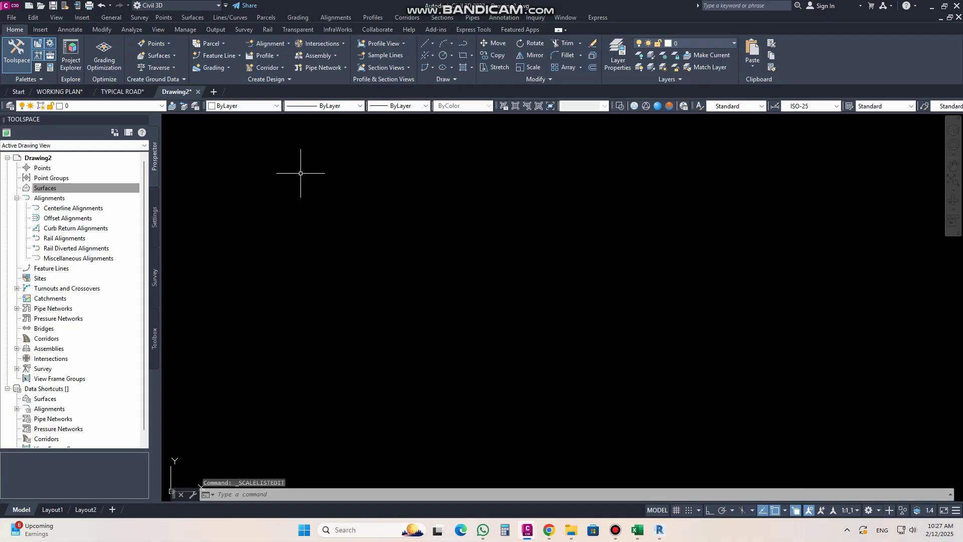
Step: Check the units and available scales in Drawing2's drawing settings and apply the existing 1:1000 scale
left_click(154, 216)
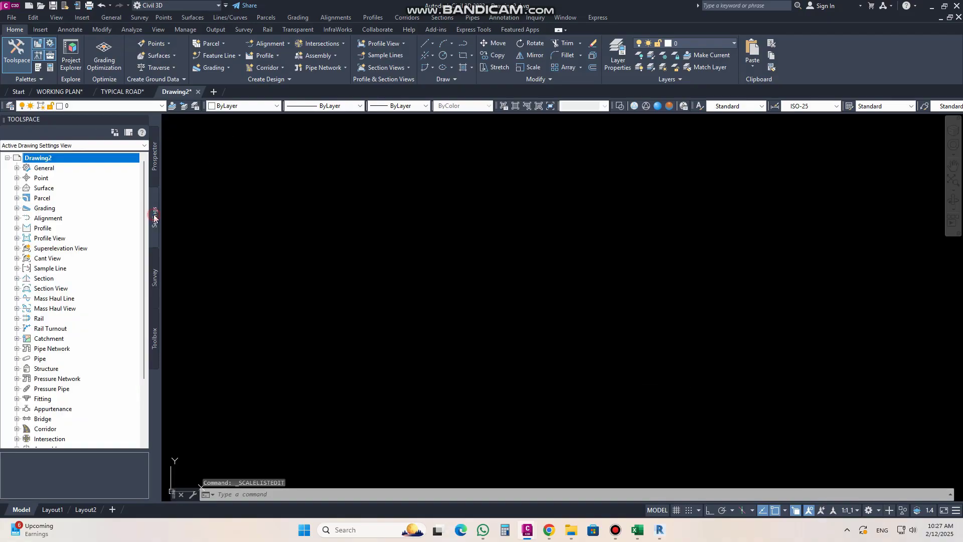
right_click(52, 162)
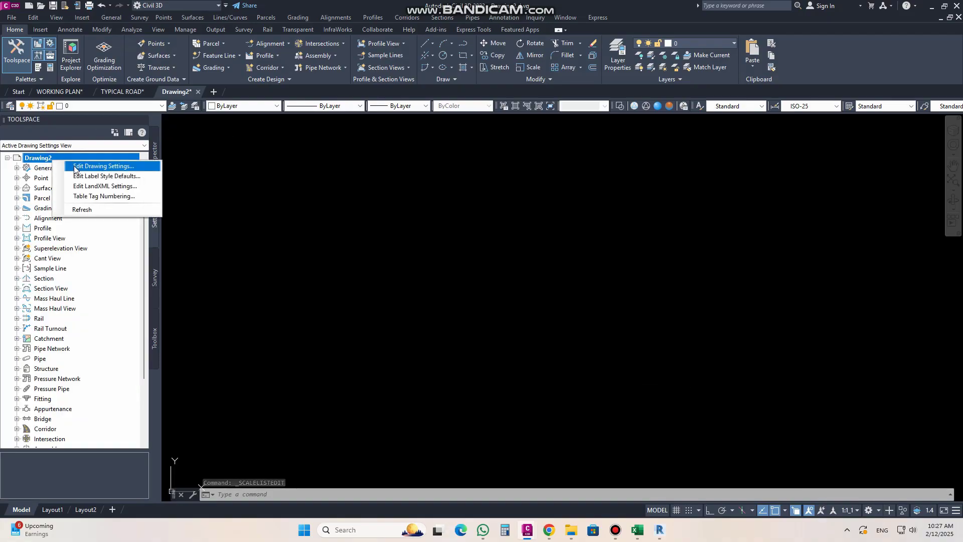
left_click(76, 167)
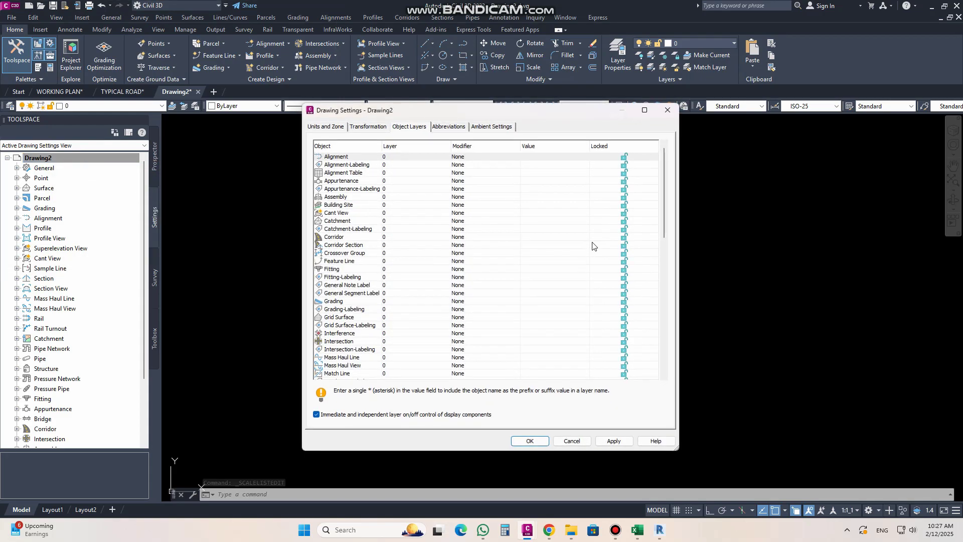
left_click(310, 130)
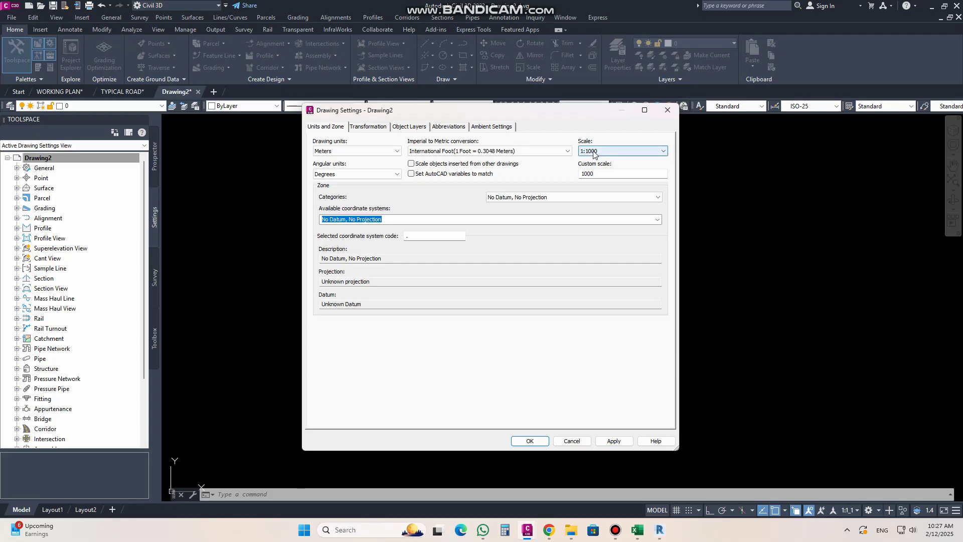
left_click(662, 153)
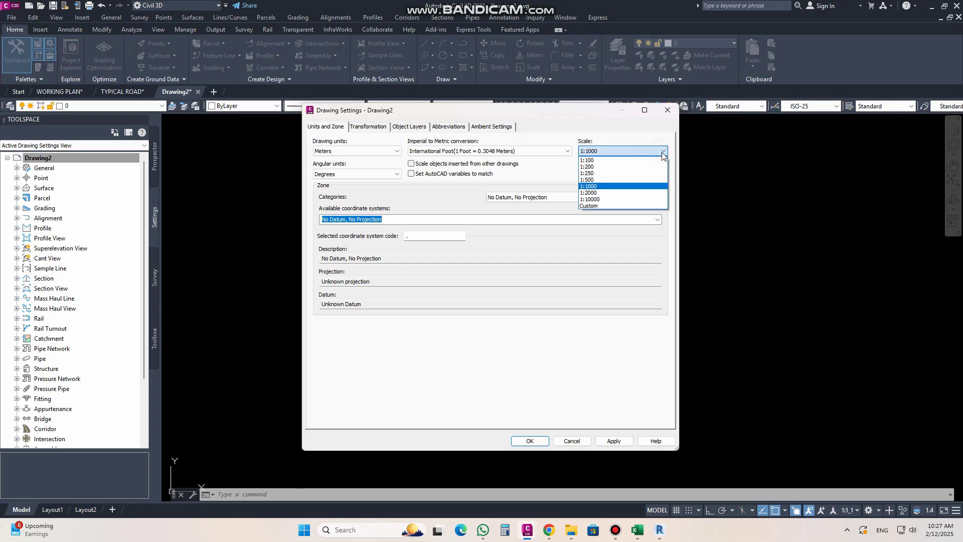
left_click(601, 126)
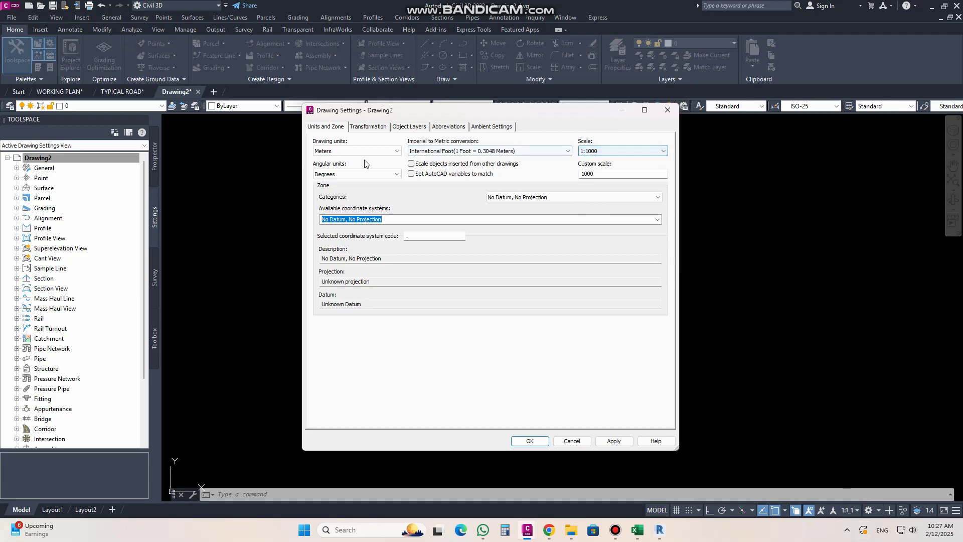
left_click(341, 153)
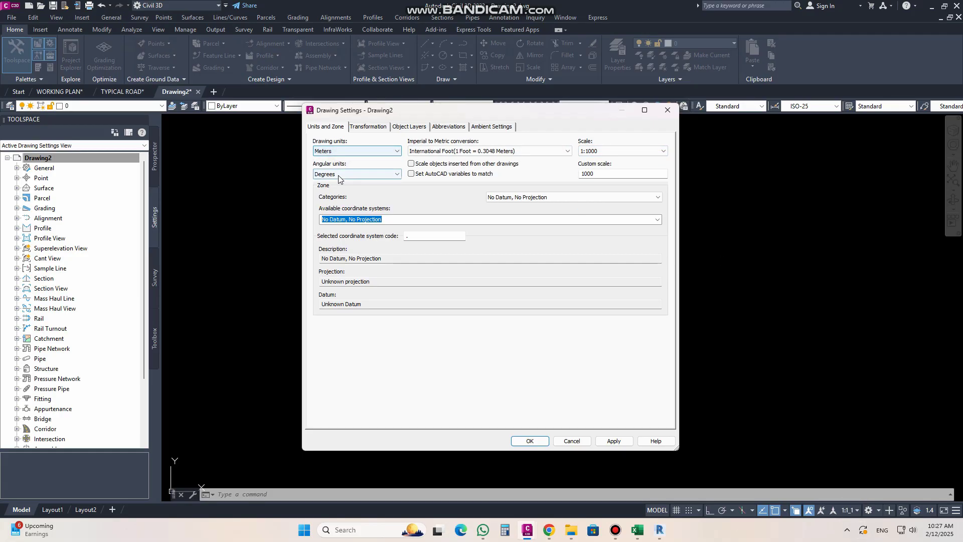
left_click(601, 151)
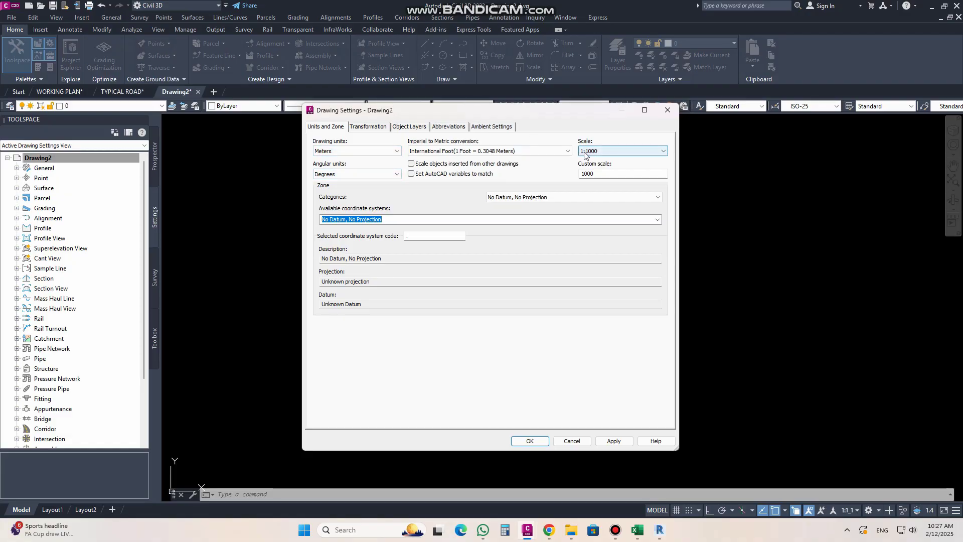
left_click(612, 441)
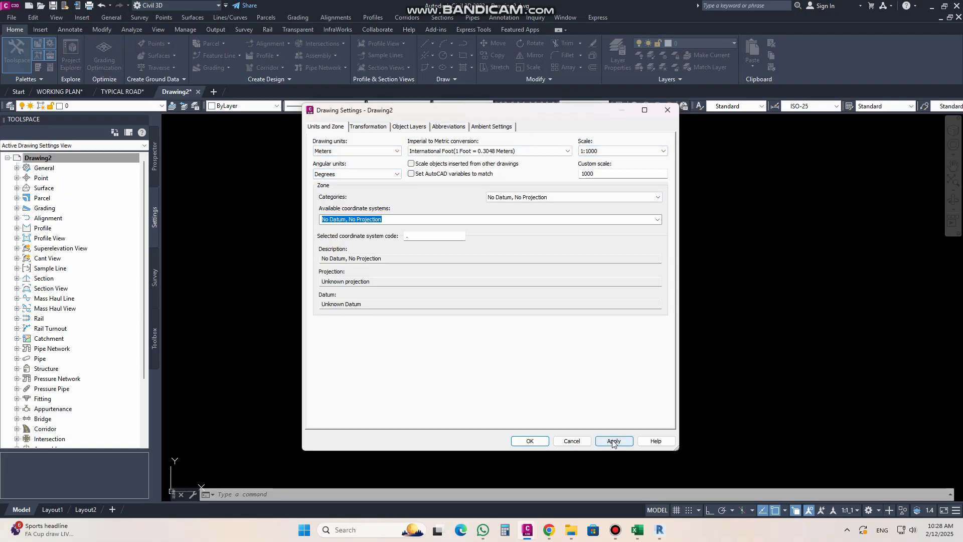
left_click(612, 442)
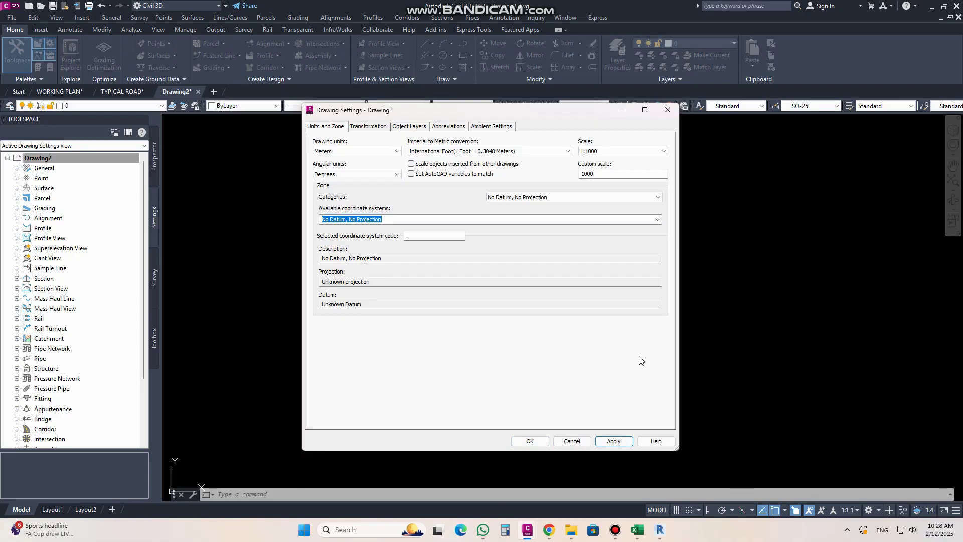
Step: Set Drawing2's drawing scale to 1:250 and apply it
left_click(664, 151)
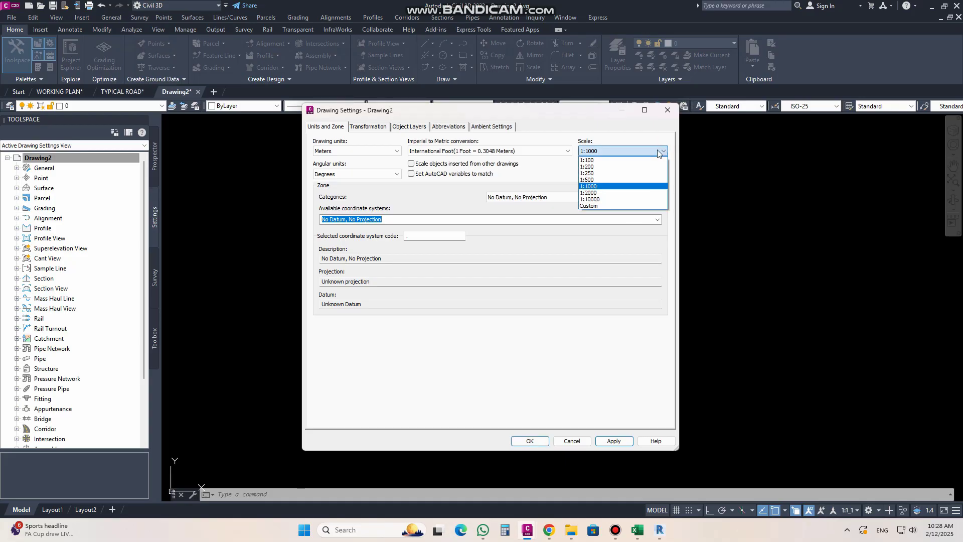
left_click(599, 173)
left_click(616, 439)
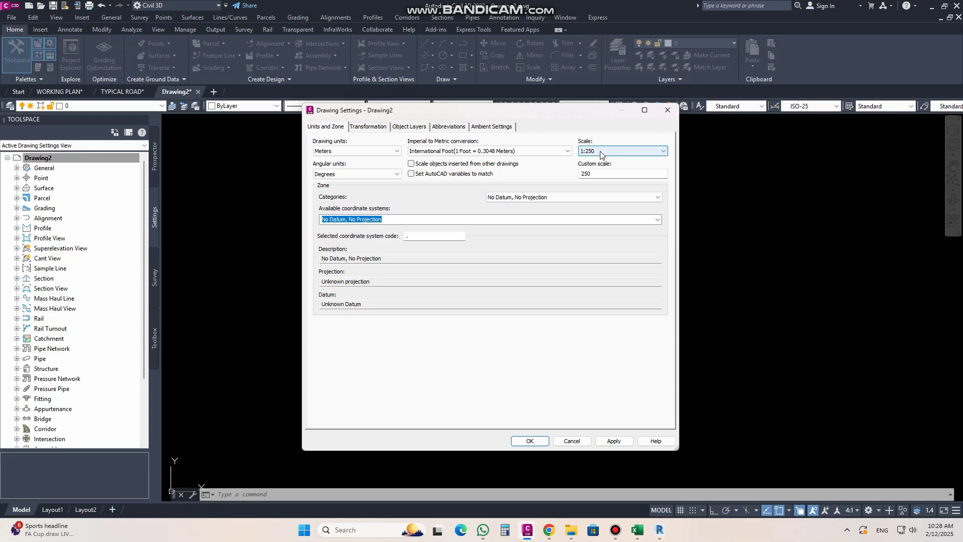
Step: Set Drawing2's drawing scale to 1:500, apply it and accept the drawing settings
left_click(662, 151)
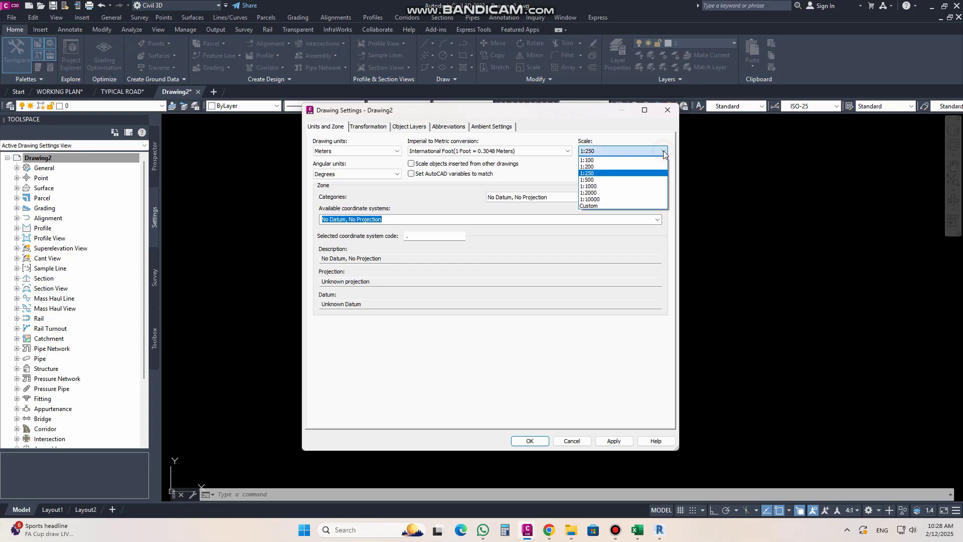
left_click(588, 179)
left_click(612, 444)
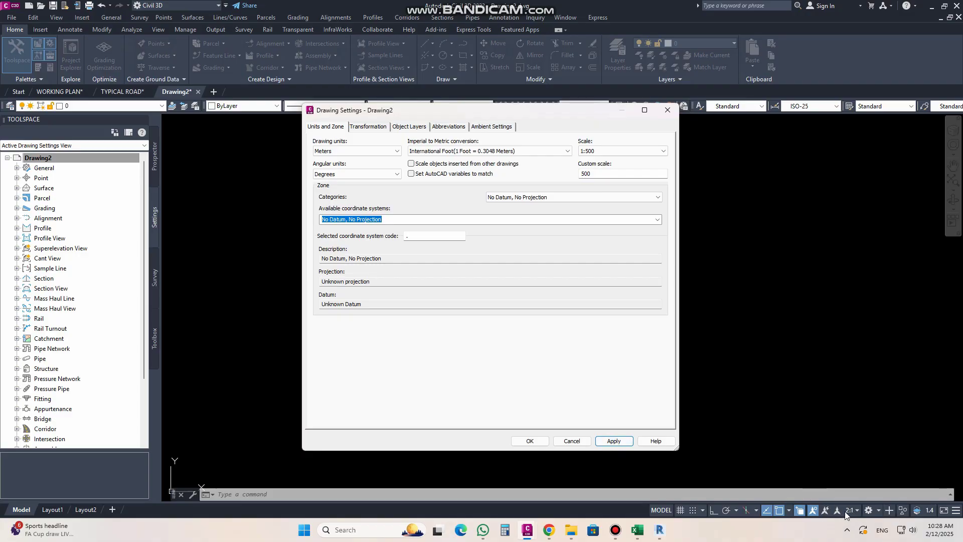
left_click(604, 153)
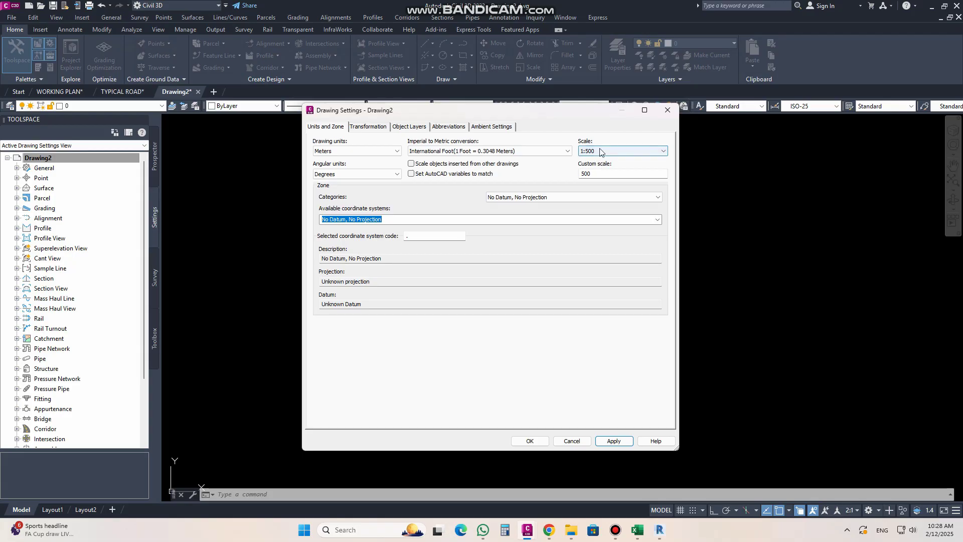
left_click(530, 441)
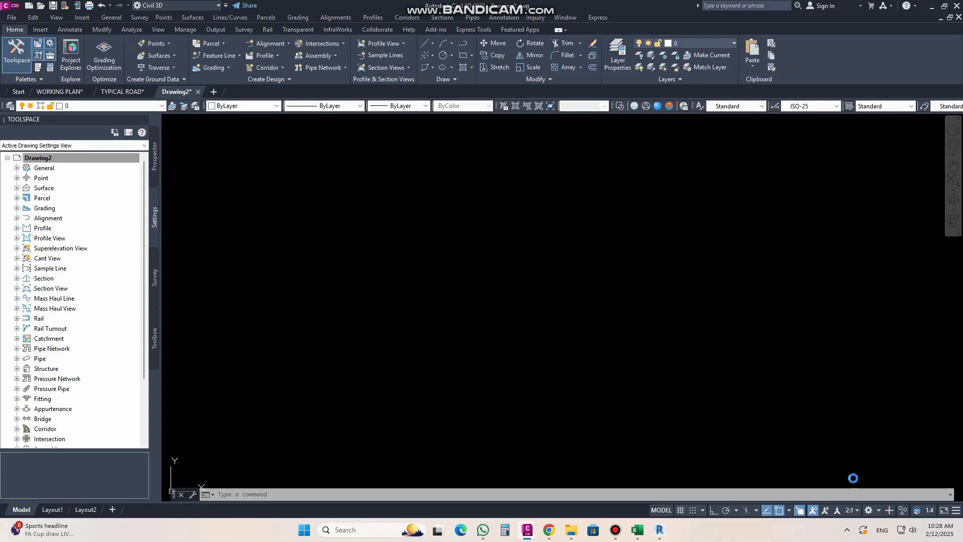
Step: Examine the annotation scales and the drawing scale list again, checking the 1:100 scale's definition
left_click(857, 511)
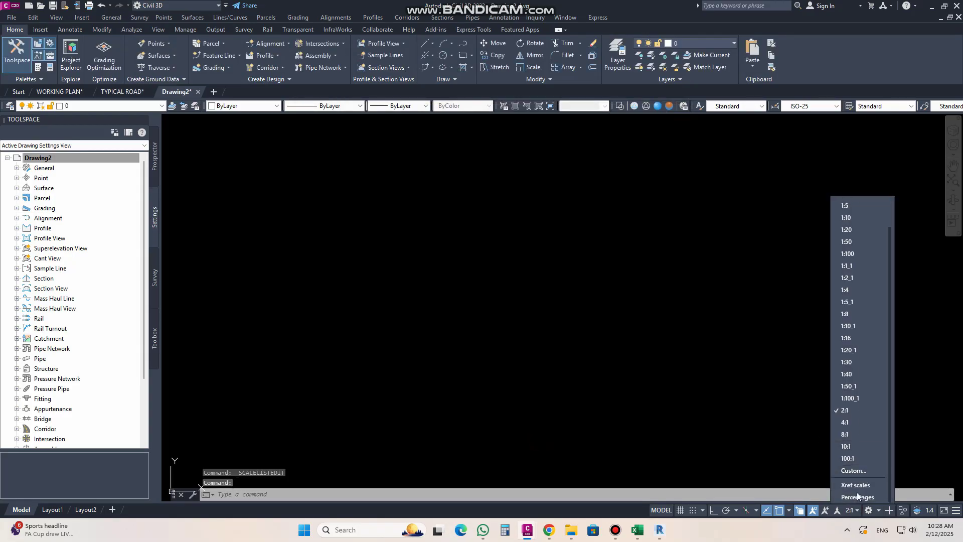
left_click(850, 471)
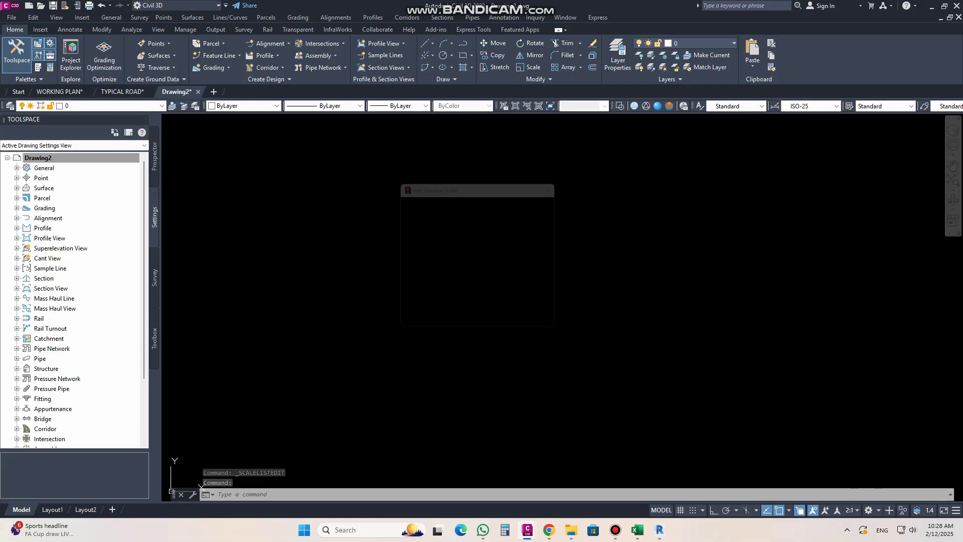
scroll(430, 270, "down", 4)
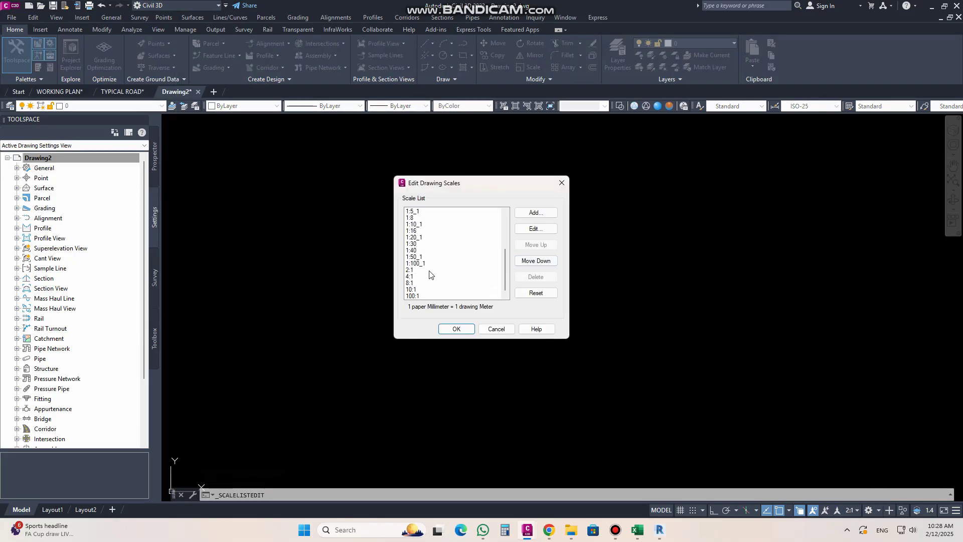
scroll(468, 253, "up", 4)
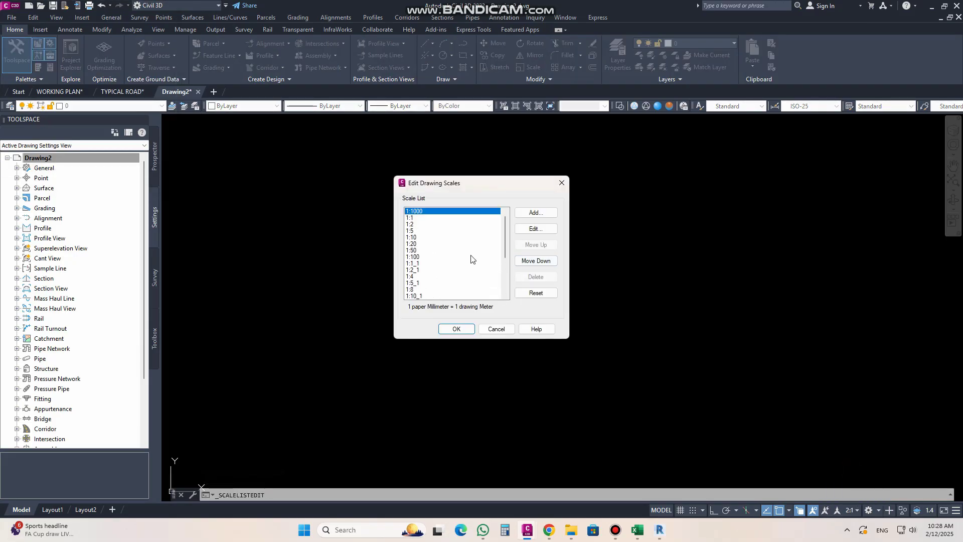
left_click(413, 260)
left_click_drag(504, 248, 505, 305)
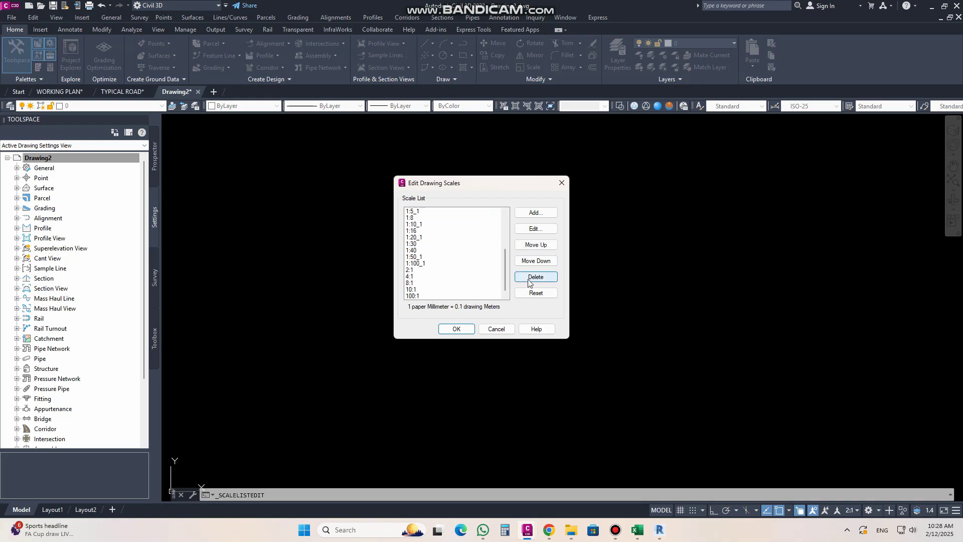
scroll(426, 259, "up", 4)
left_click(441, 256)
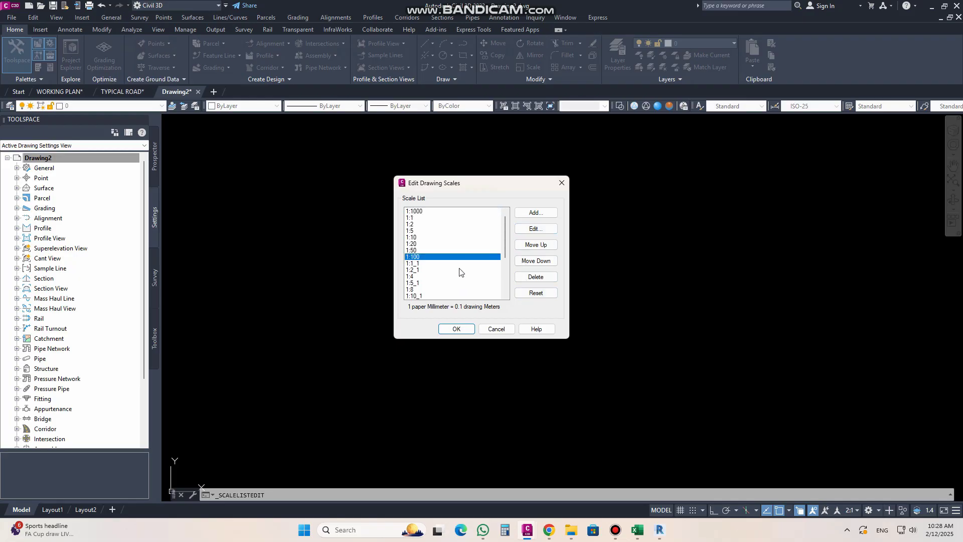
Step: Inspect the paper-to-drawing unit ratios of the 1:1000 and 1:1 scales without editing either one
left_click(417, 211)
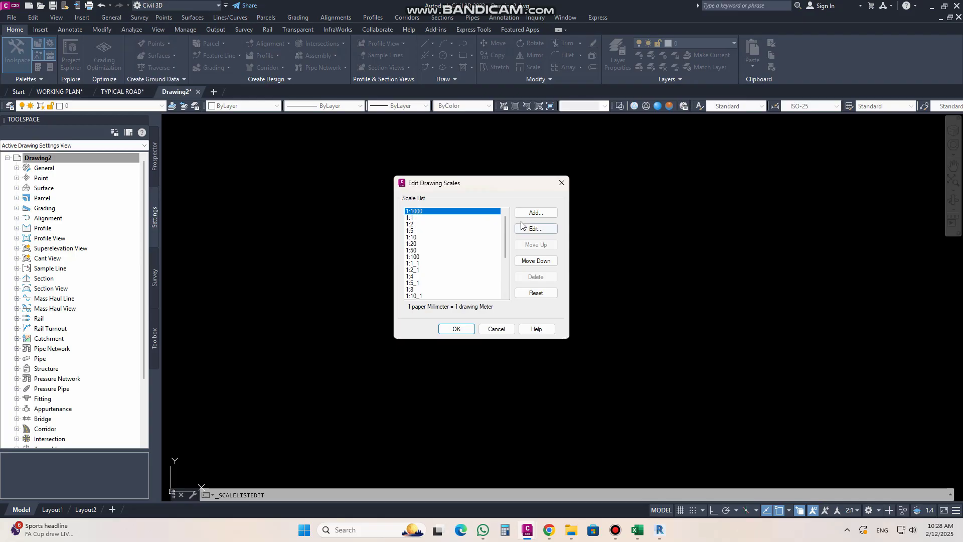
left_click(419, 218)
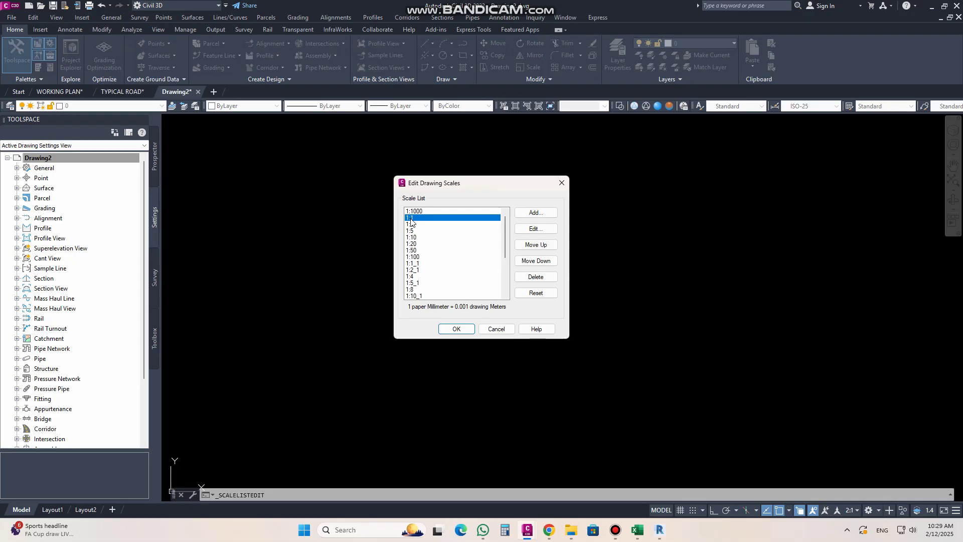
left_click(531, 230)
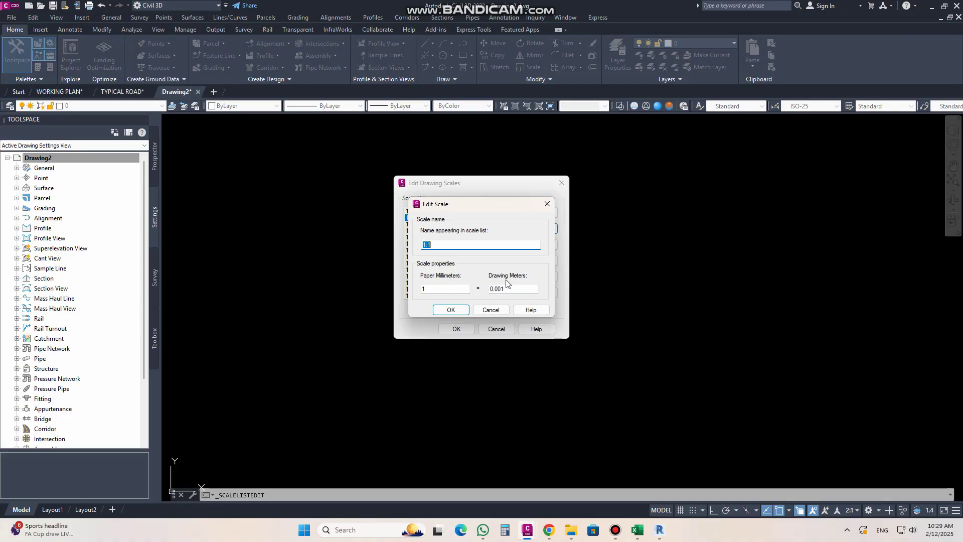
left_click(547, 204)
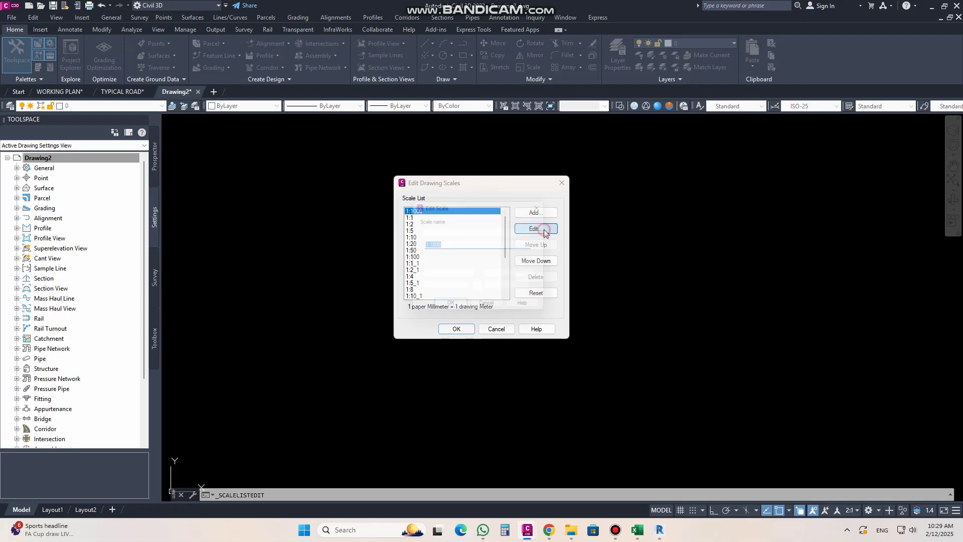
Step: Try to add a 1:350 scale with 1 paper unit equal to 350 drawing units, discarding the scale list edits
left_click(542, 229)
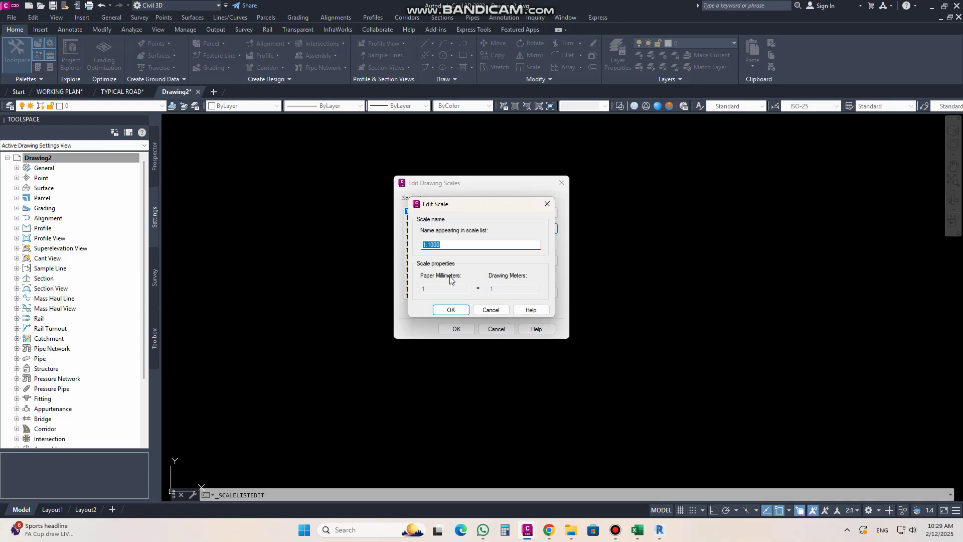
left_click(547, 203)
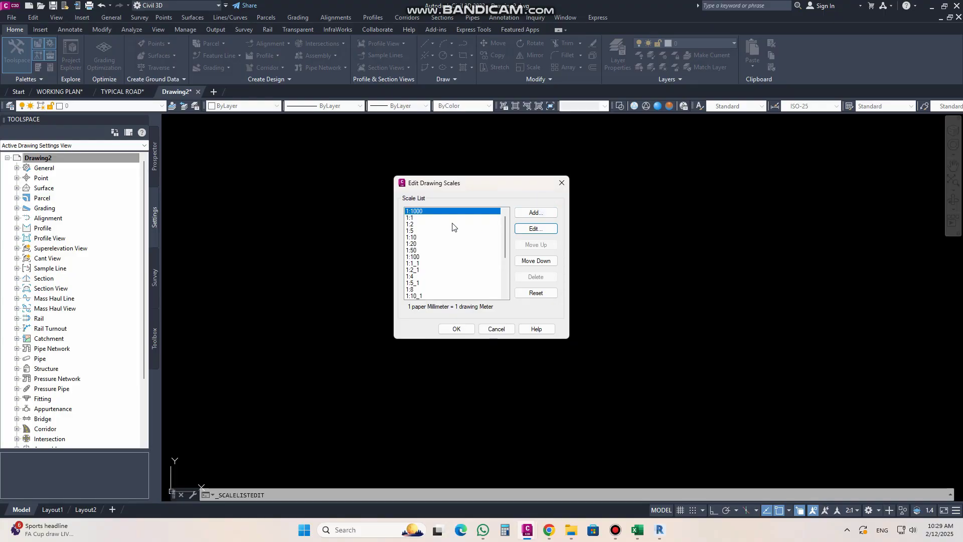
left_click(545, 215)
left_click(527, 241)
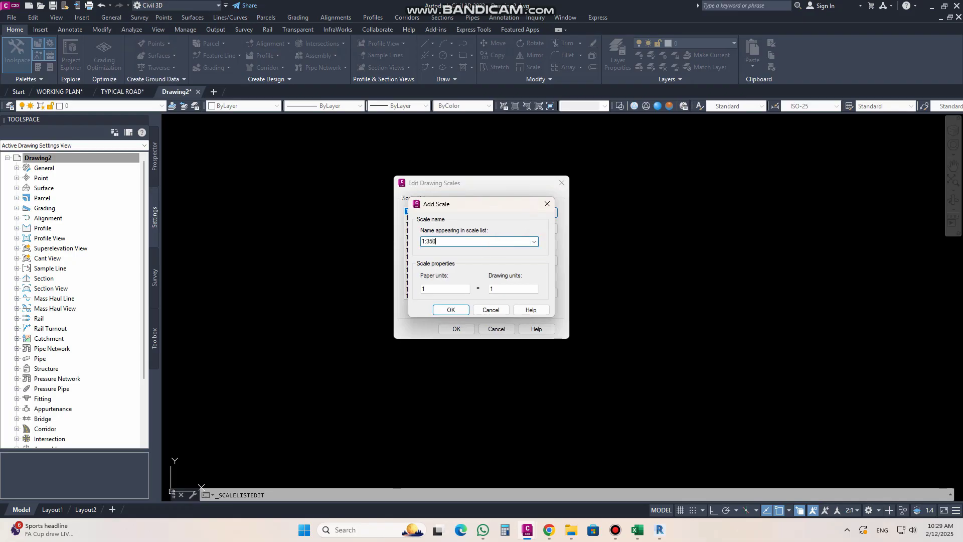
left_click(431, 288)
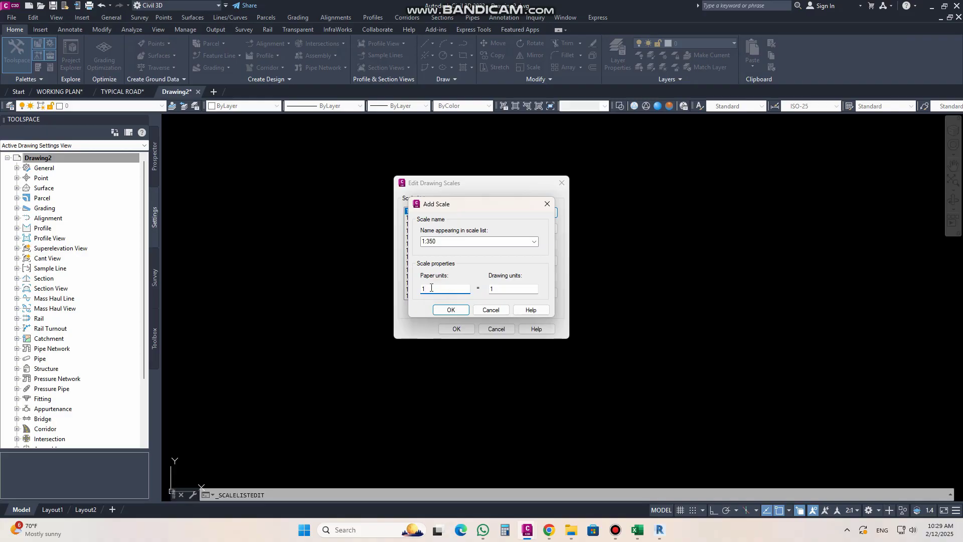
double_click(498, 289)
left_click(450, 309)
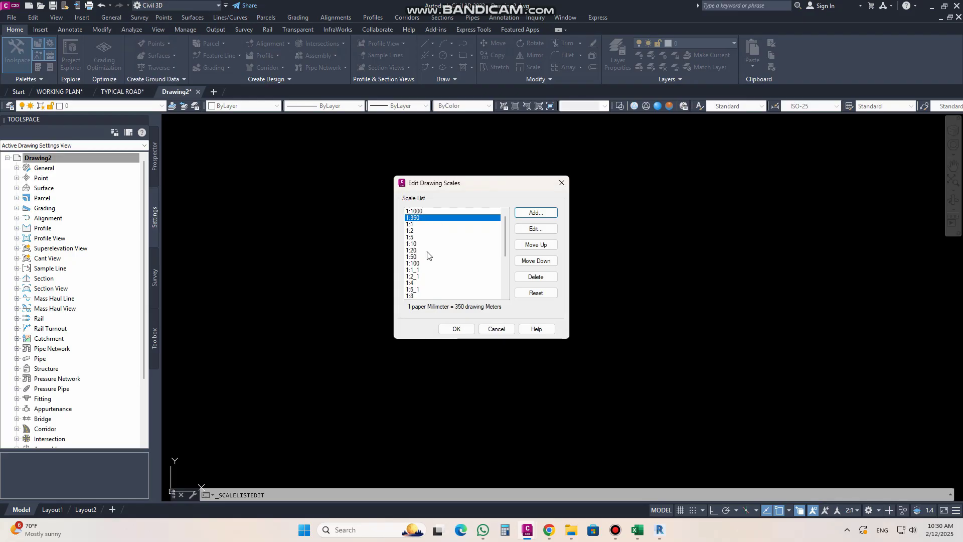
left_click(491, 330)
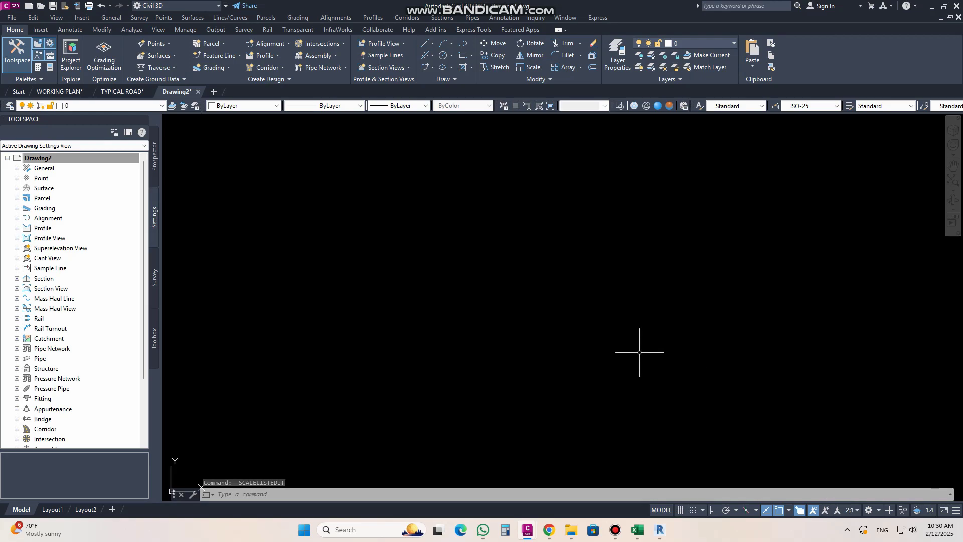
Step: In Drawing2's object layer settings, compare the layers offered for Alignment by TYPICAL ROAD.dwg and Drawing2.dwg
right_click(45, 161)
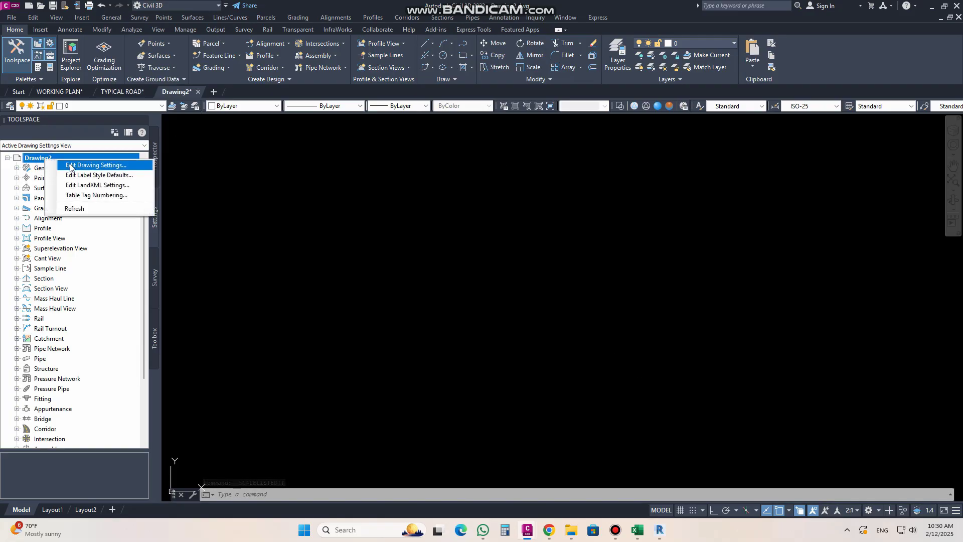
left_click(95, 165)
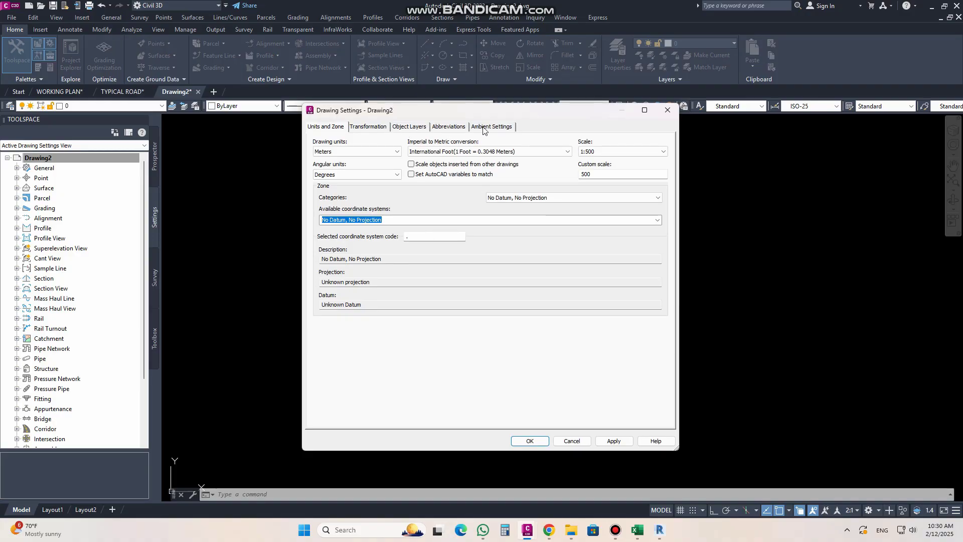
left_click(418, 127)
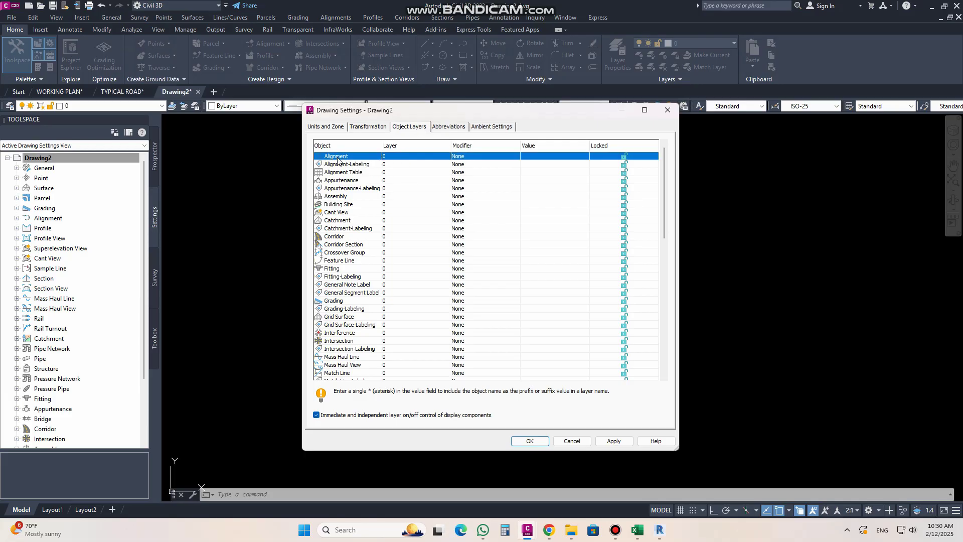
left_click(385, 157)
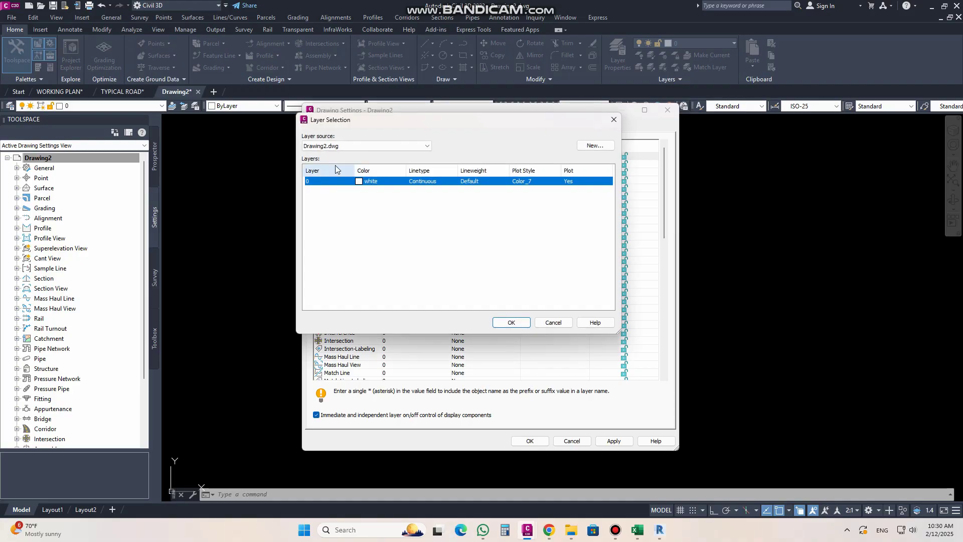
left_click(430, 146)
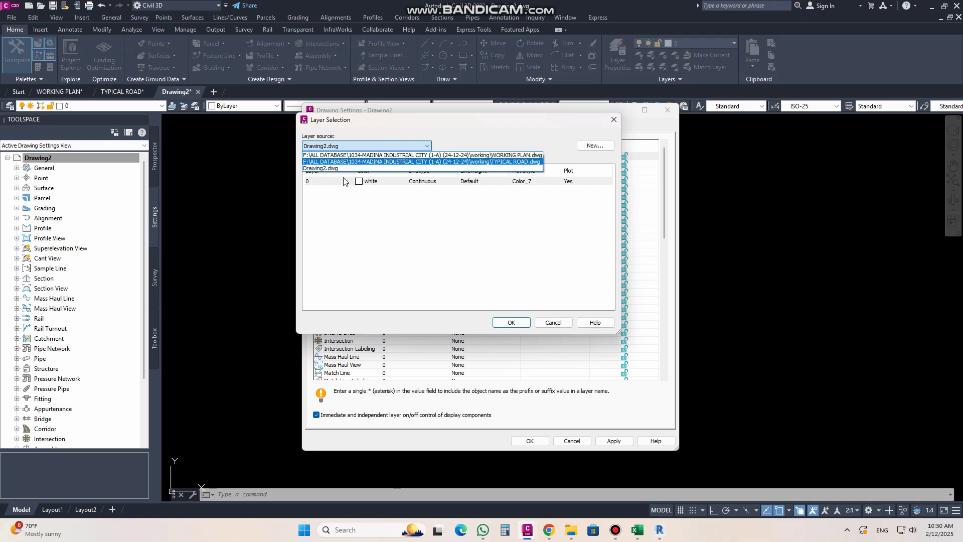
left_click(350, 161)
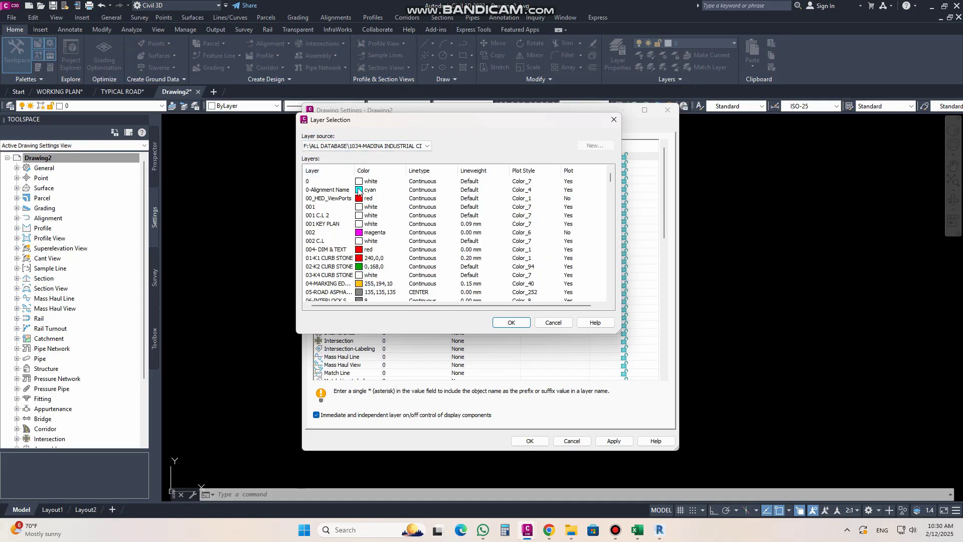
left_click(361, 146)
left_click(337, 170)
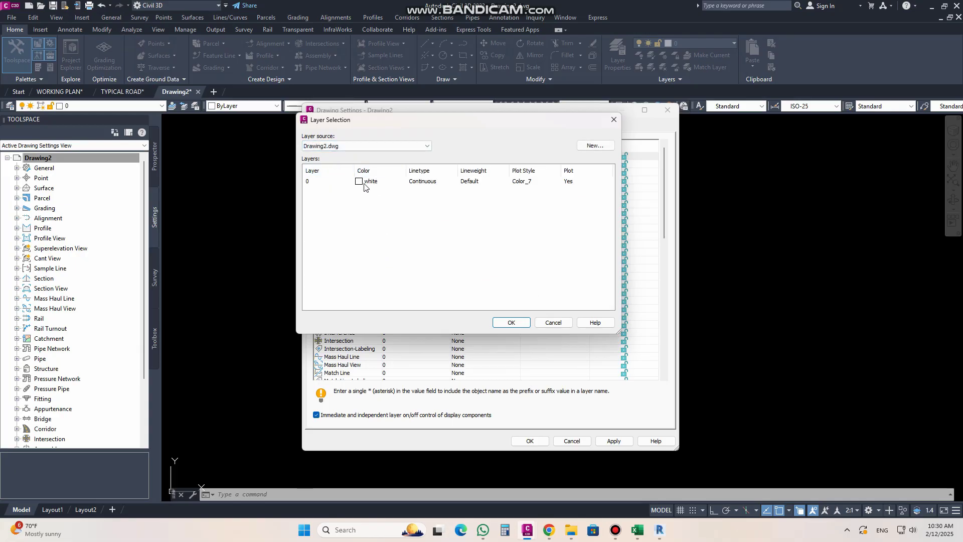
Step: Create a new layer named ALG with the color red in Drawing2
left_click(594, 147)
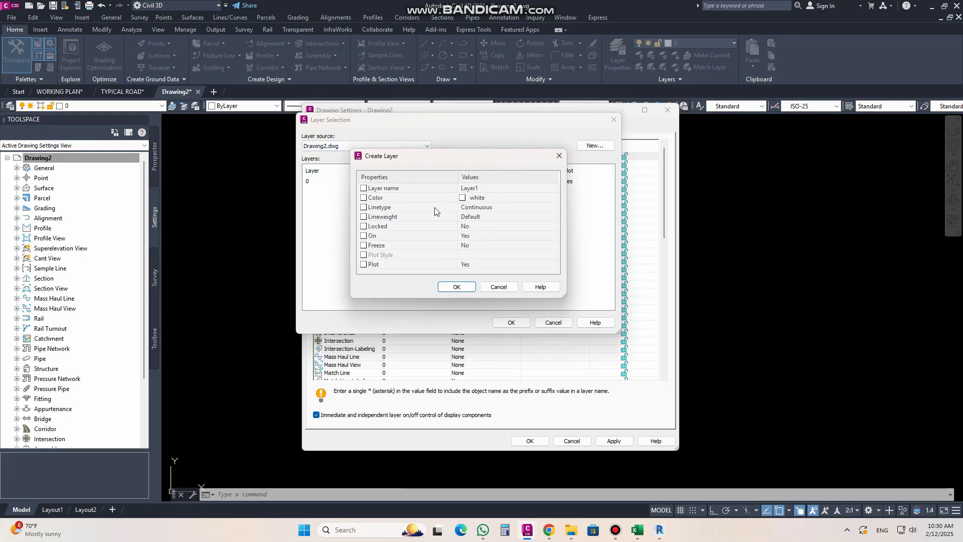
left_click(496, 188)
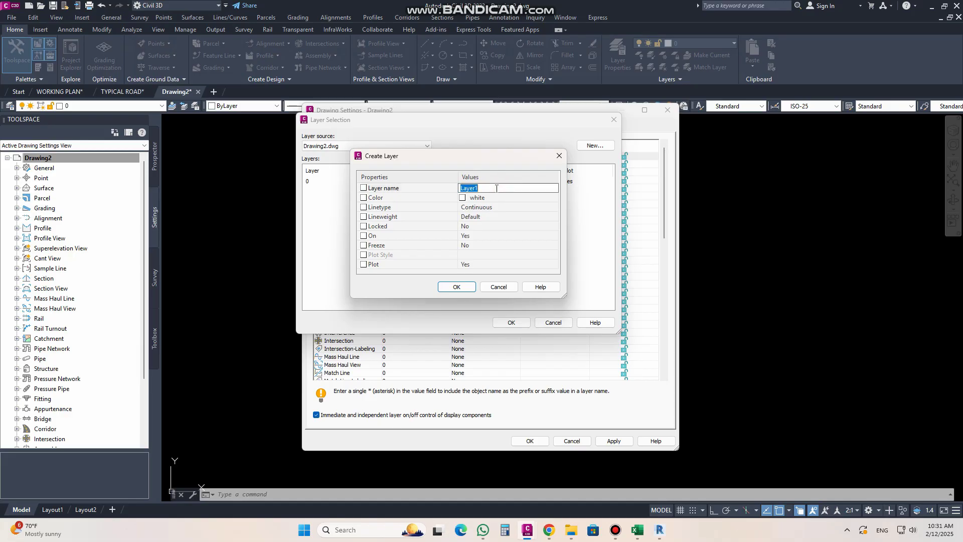
type("A")
left_click(501, 197)
left_click(553, 197)
left_click(66, 205)
left_click(132, 262)
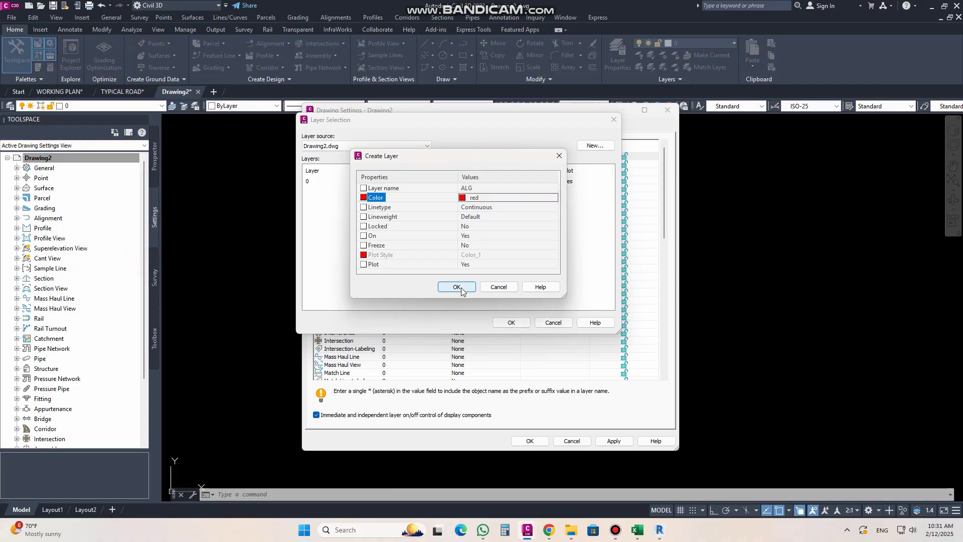
left_click(456, 286)
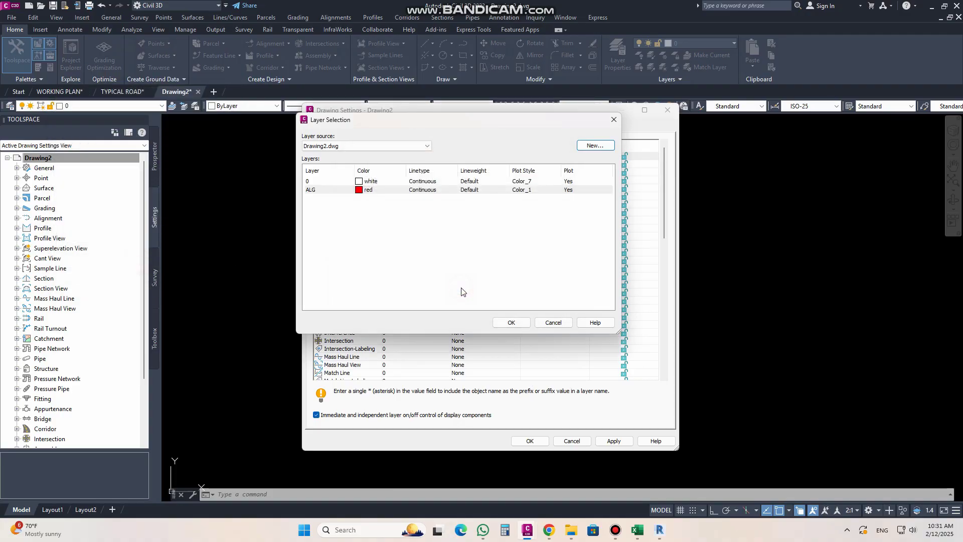
Step: Assign the ALG layer to the Alignment object, apply it and accept the drawing settings
left_click(344, 184)
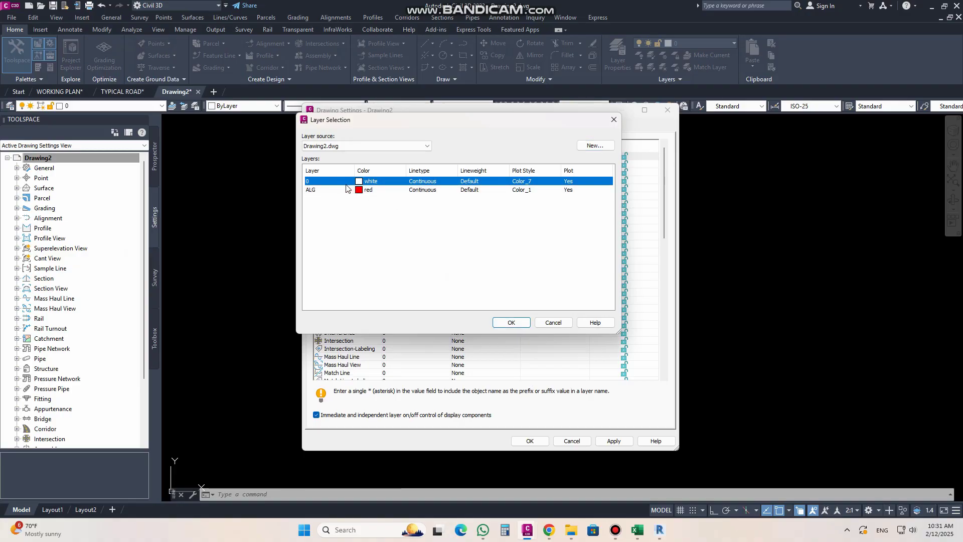
left_click(350, 191)
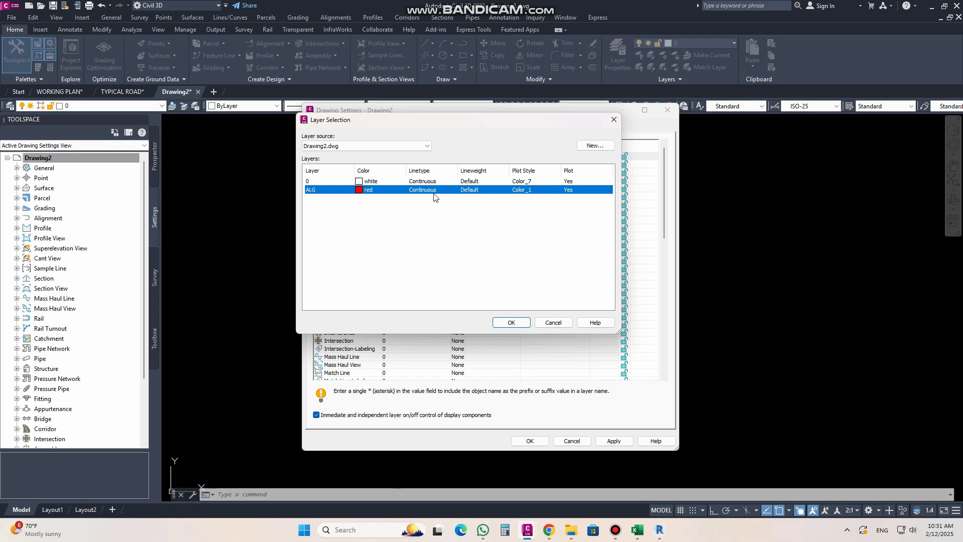
left_click(513, 326)
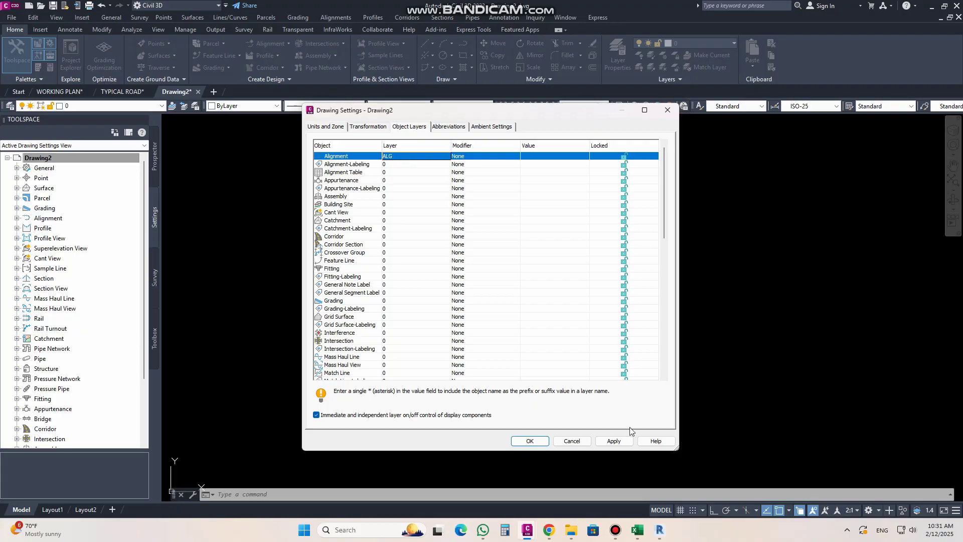
left_click(614, 441)
left_click(530, 441)
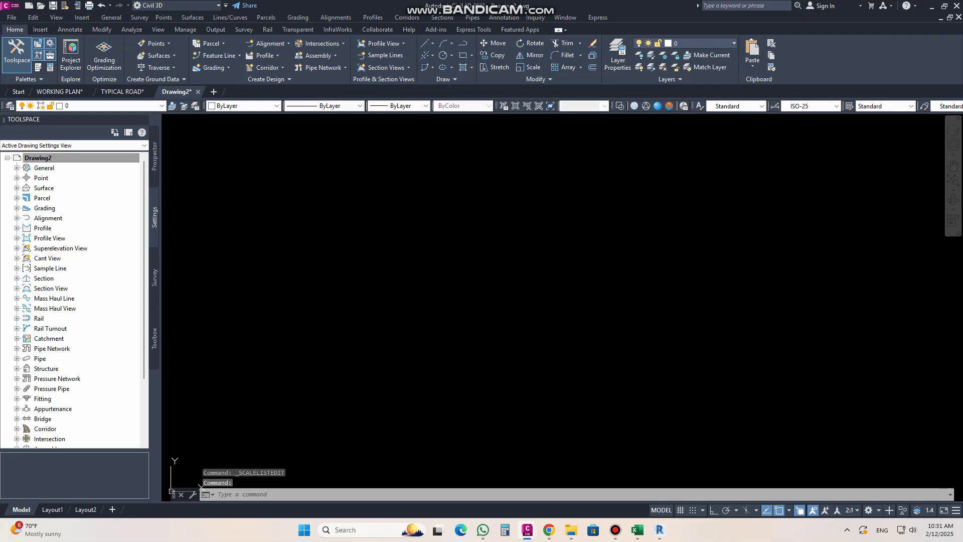
Step: Check which default layer a new layout alignment uses, without creating the alignment
left_click(274, 44)
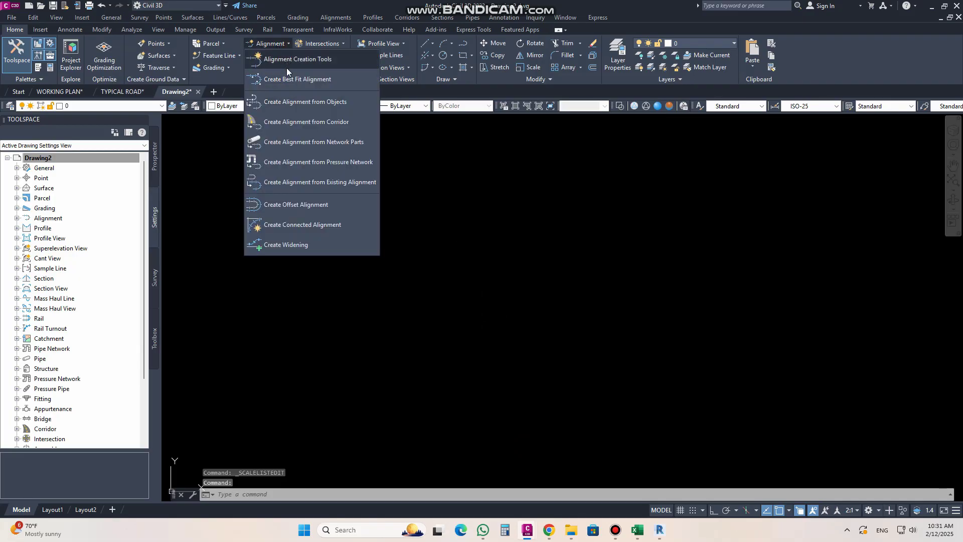
left_click(286, 60)
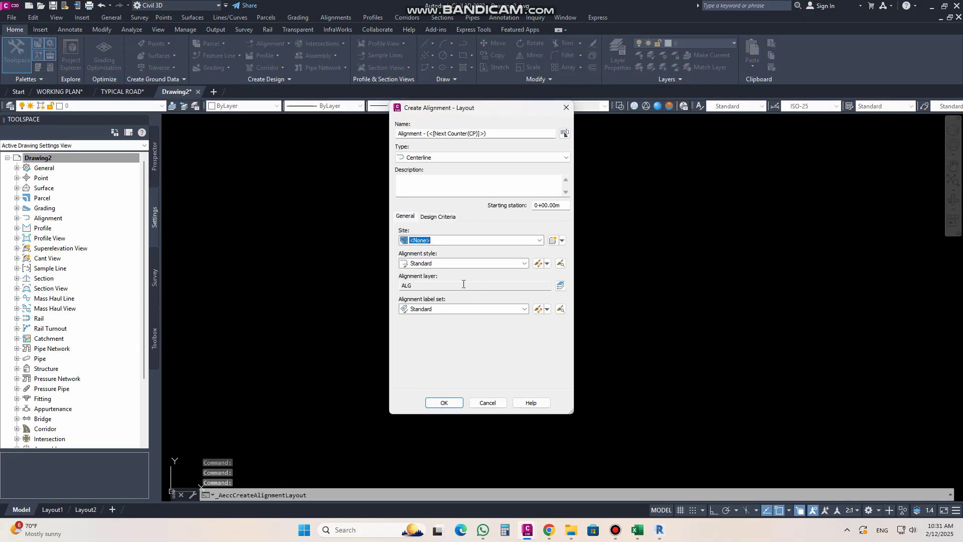
double_click(415, 284)
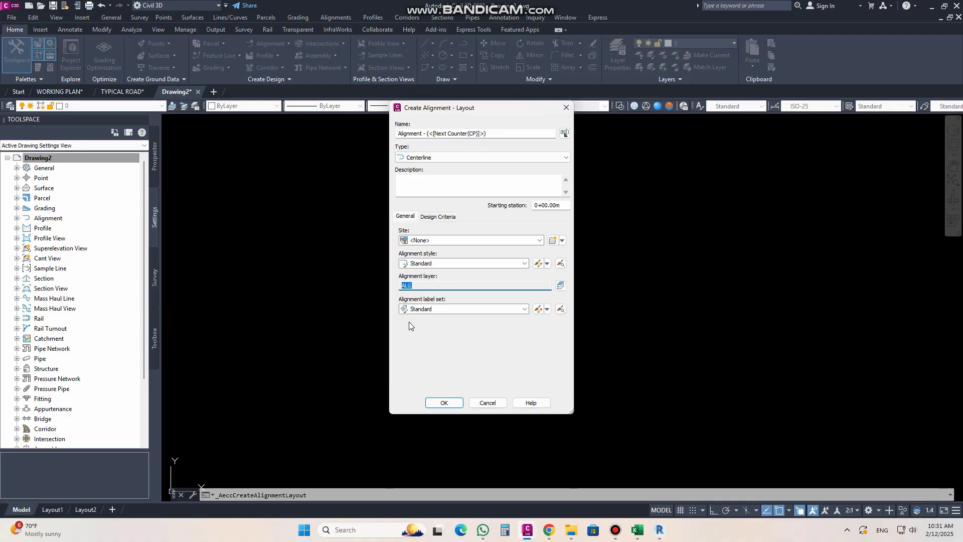
left_click(566, 107)
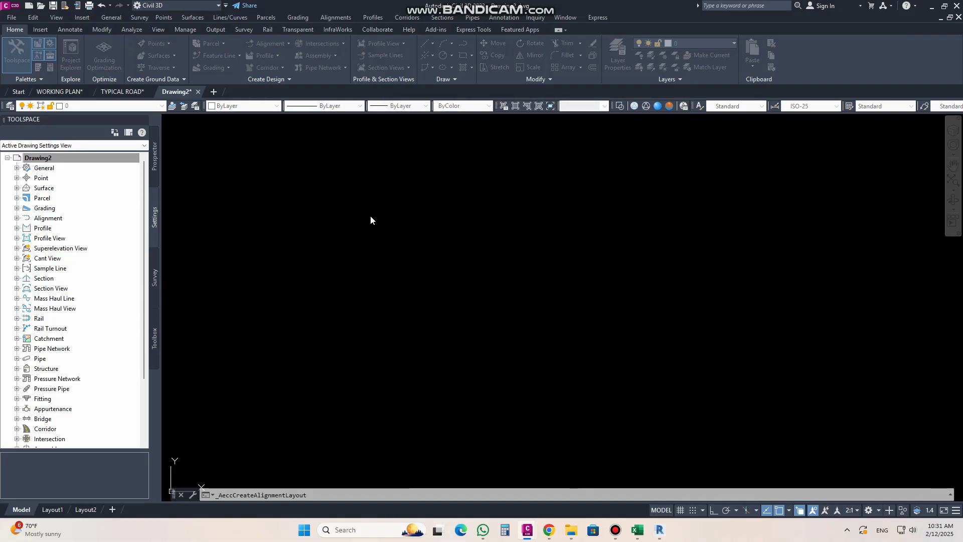
Step: Give the Alignment object's layer a Suffix modifier with the value -*, apply it and accept the drawing settings
right_click(85, 160)
left_click(135, 161)
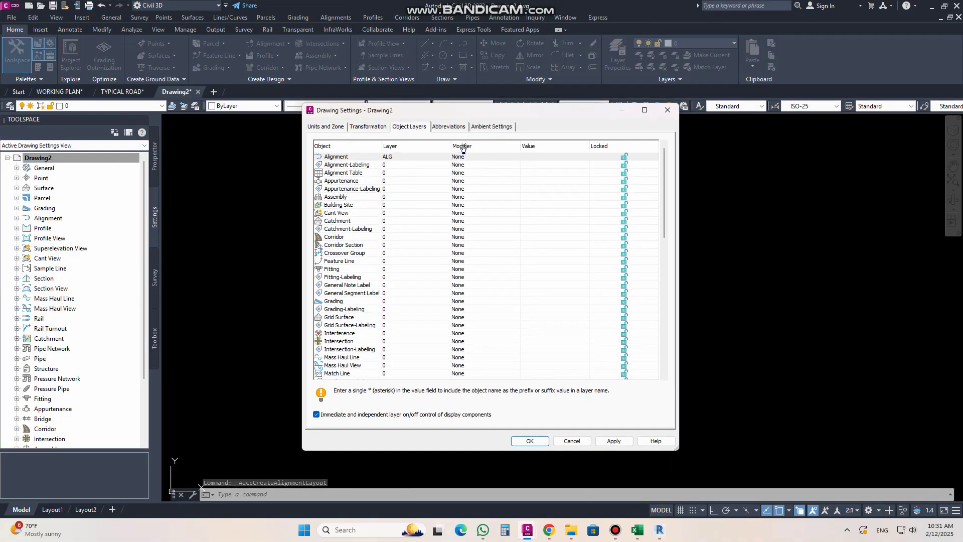
left_click(467, 158)
left_click(468, 158)
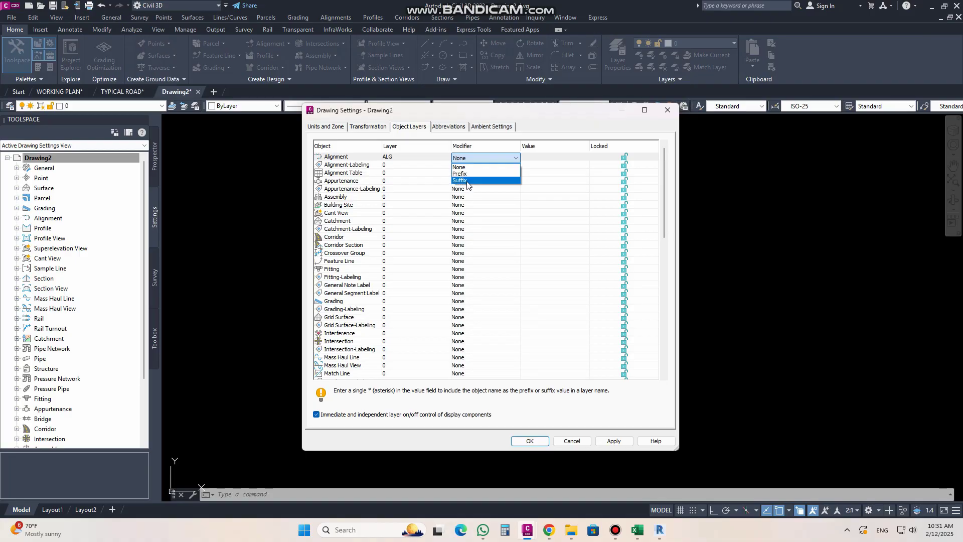
left_click(466, 180)
left_click(532, 156)
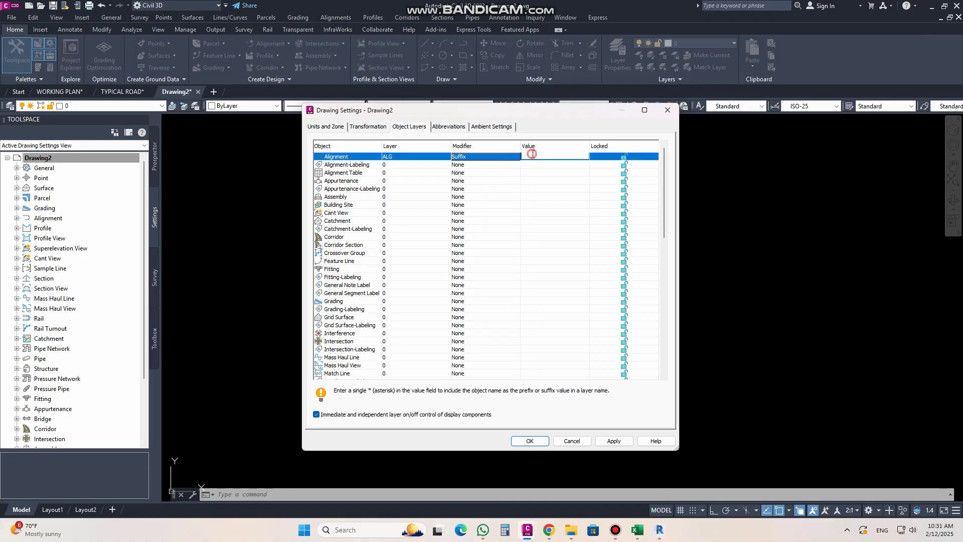
left_click(532, 156)
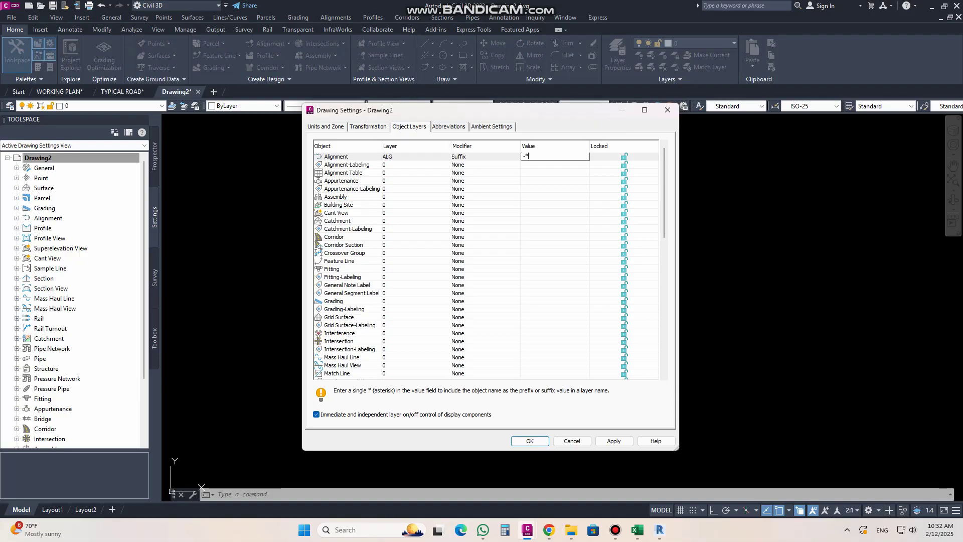
left_click(508, 158)
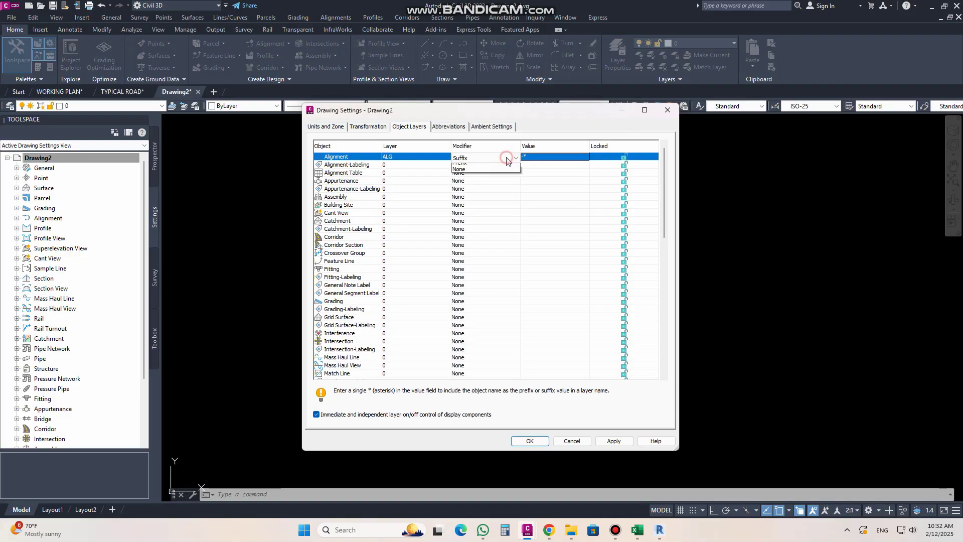
left_click(509, 158)
left_click(503, 159)
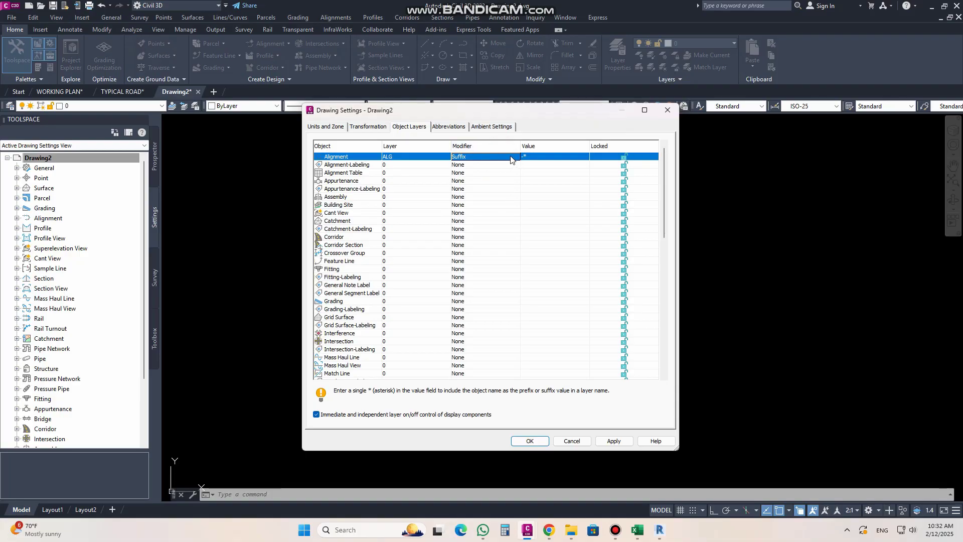
left_click(611, 441)
left_click(529, 441)
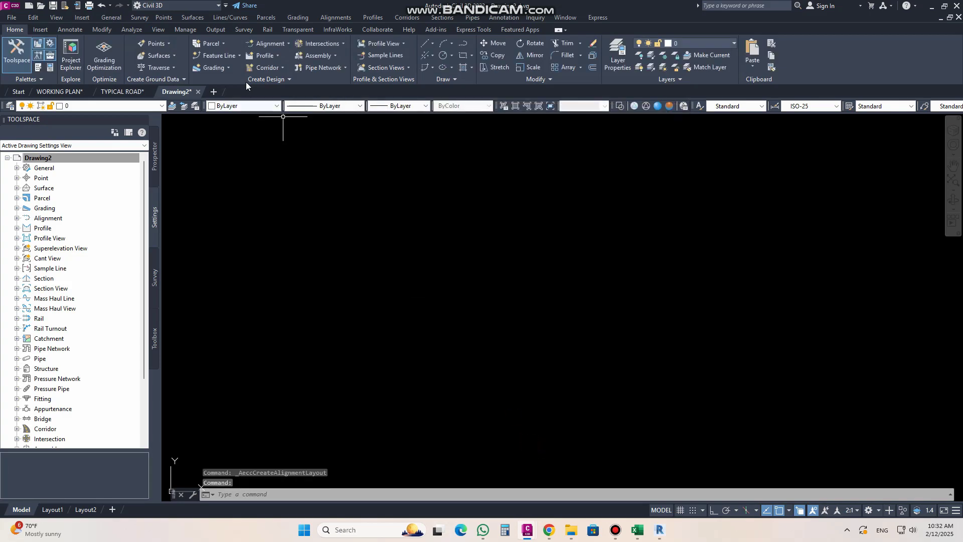
Step: Start a new layout alignment with Alignment Creation Tools and name it MAIN ROAD
left_click(284, 44)
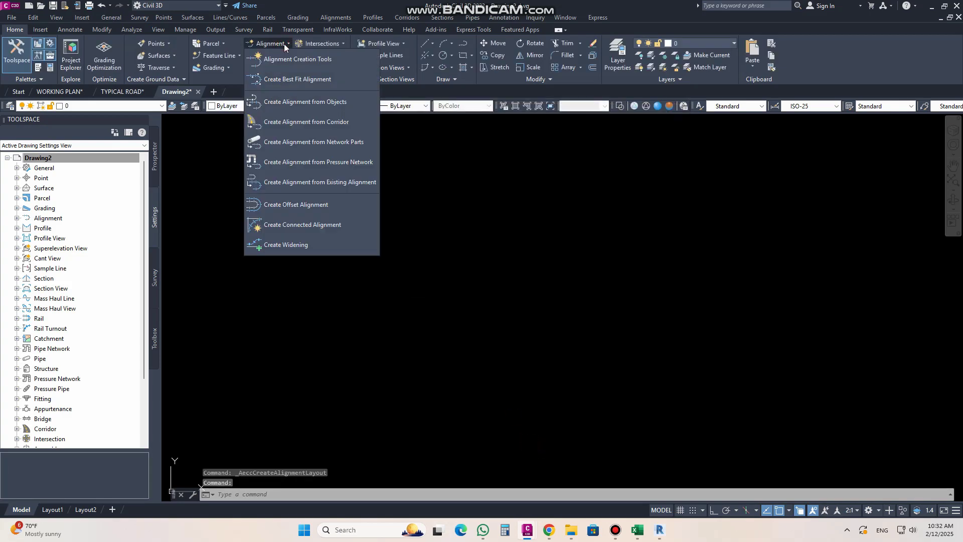
left_click(312, 64)
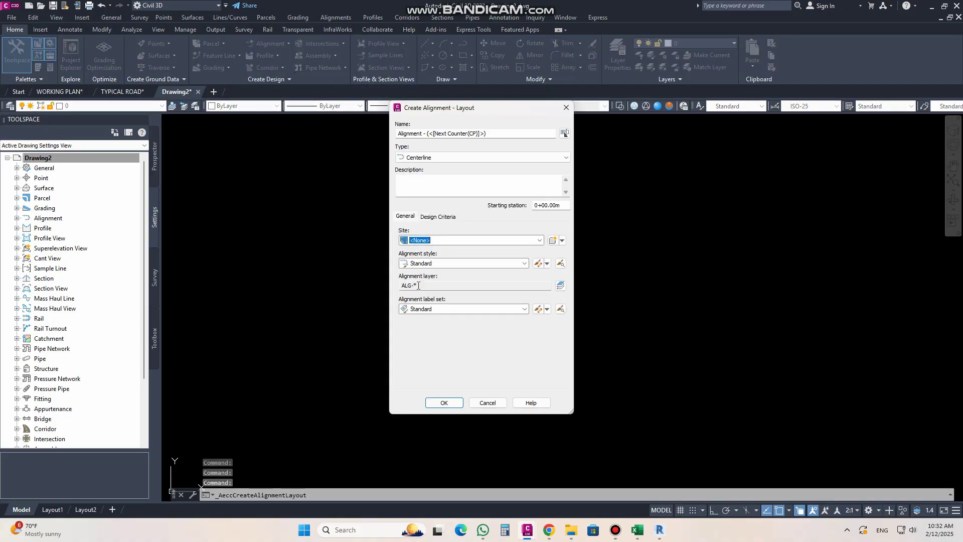
left_click(491, 135)
key("ctrl+a")
type("M")
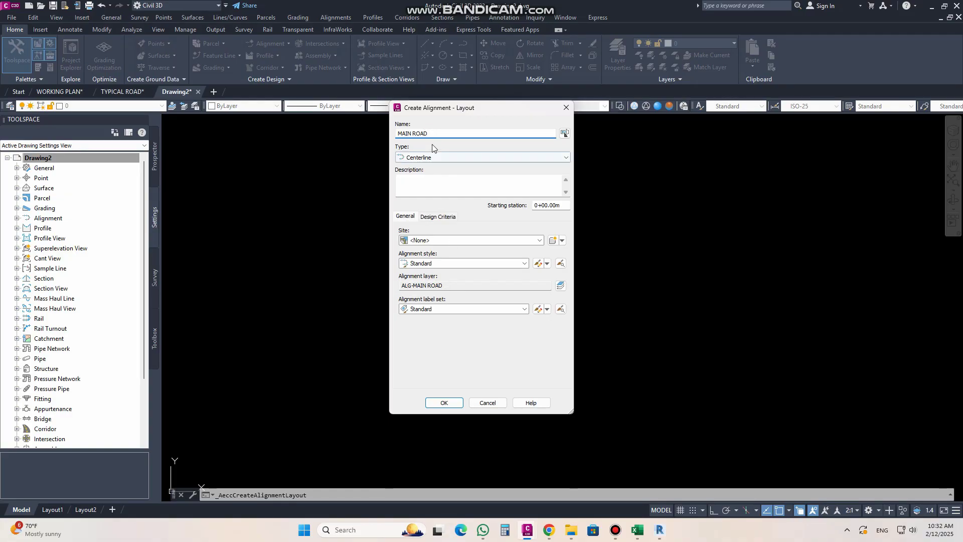
Step: Accept the MAIN ROAD layout alignment settings and close the Alignment Layout Tools without drawing any geometry
left_click(444, 402)
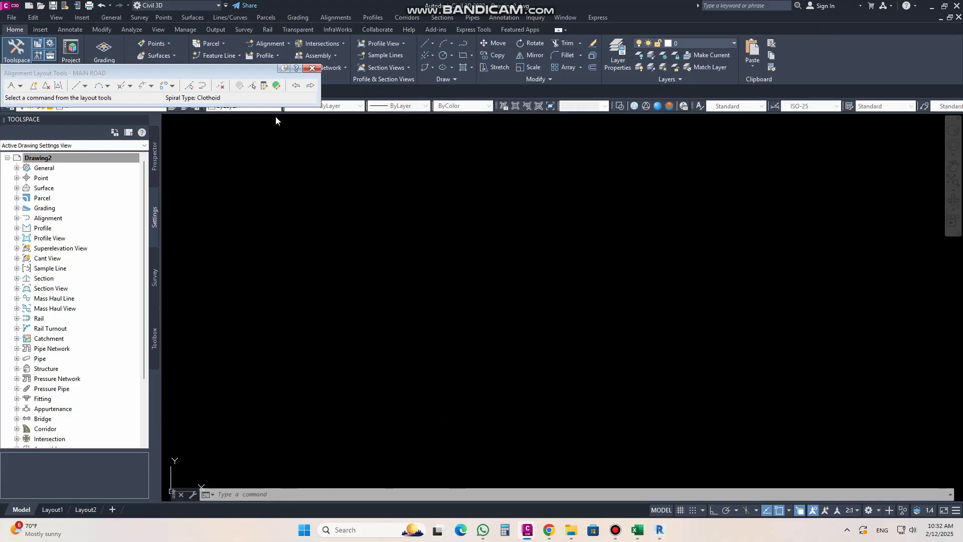
left_click(312, 68)
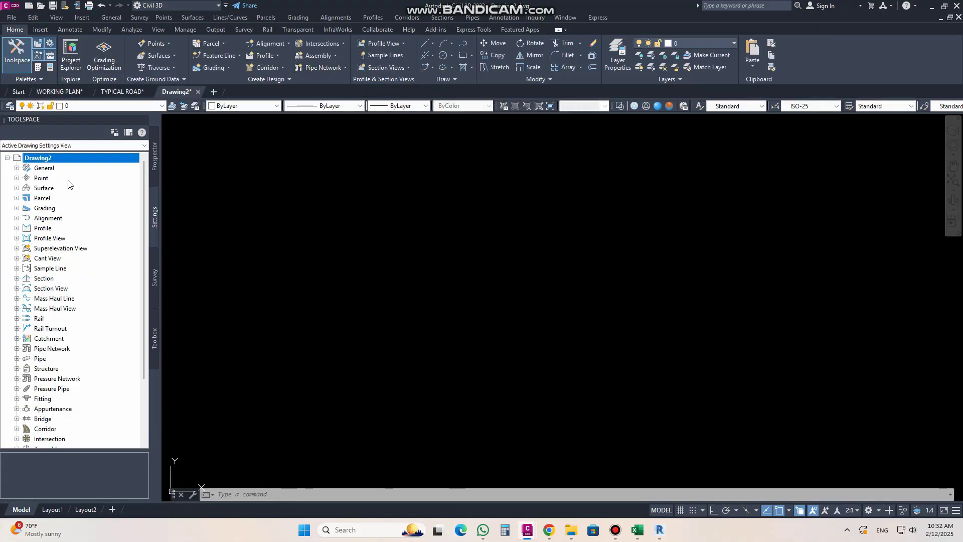
Step: Set the Alignment object's layer modifier to Prefix in the drawing settings, apply it and accept
right_click(65, 162)
left_click(90, 169)
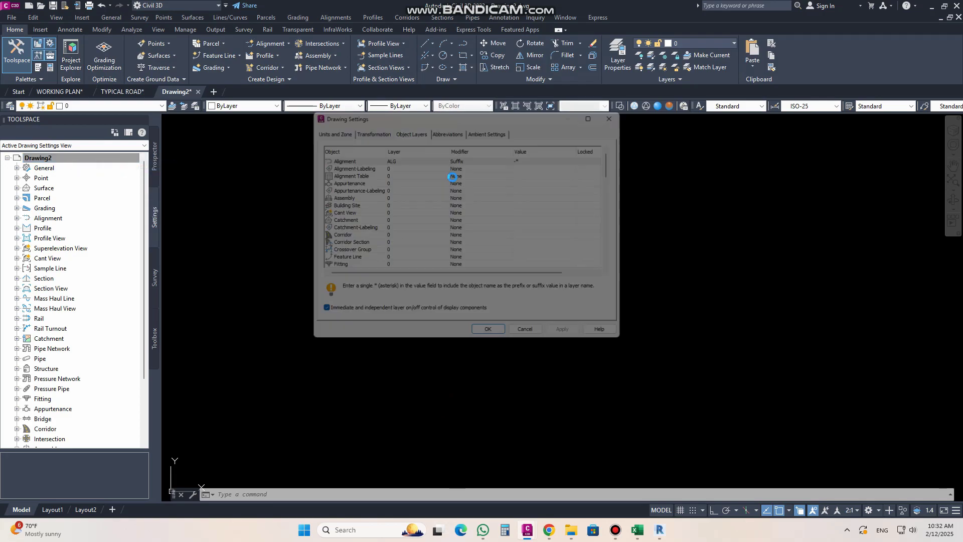
left_click(505, 157)
left_click(497, 159)
left_click(483, 159)
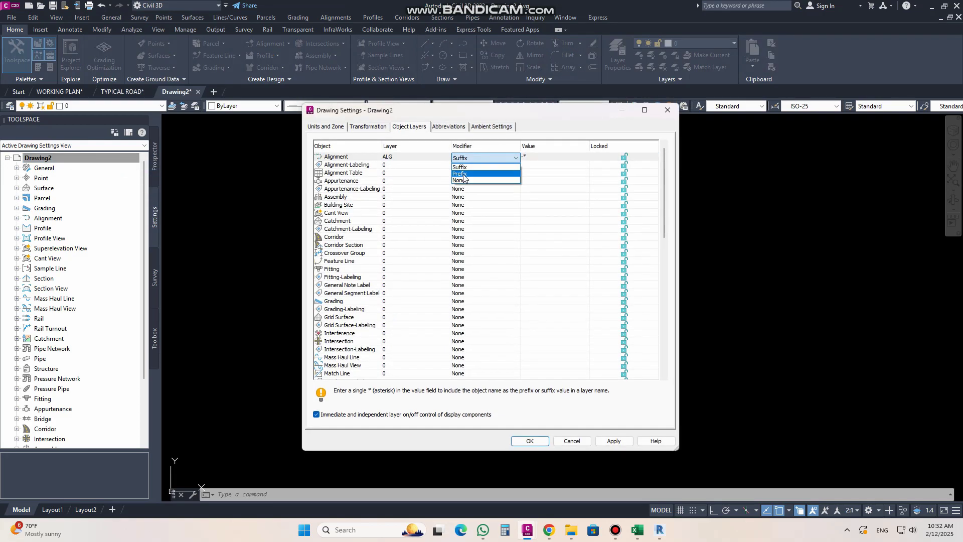
left_click(464, 169)
left_click(614, 441)
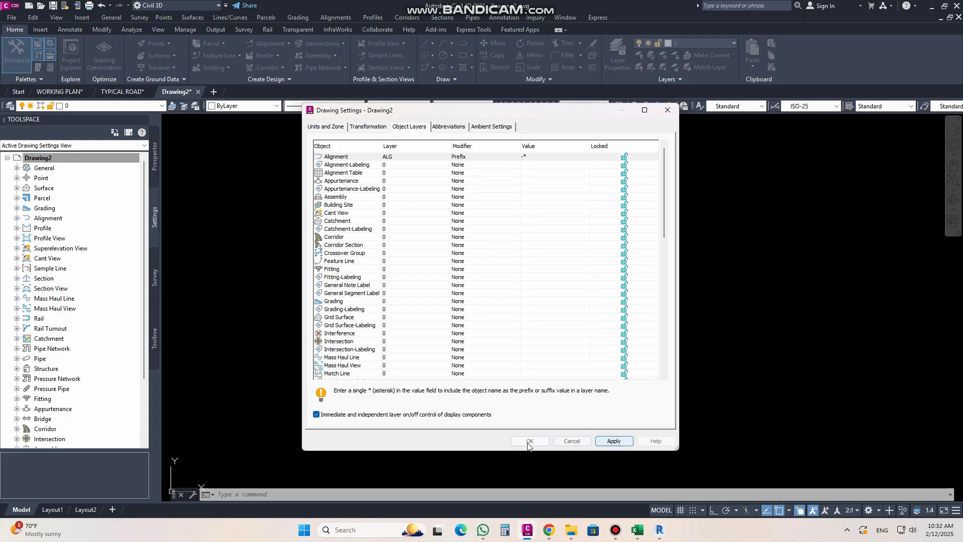
left_click(529, 441)
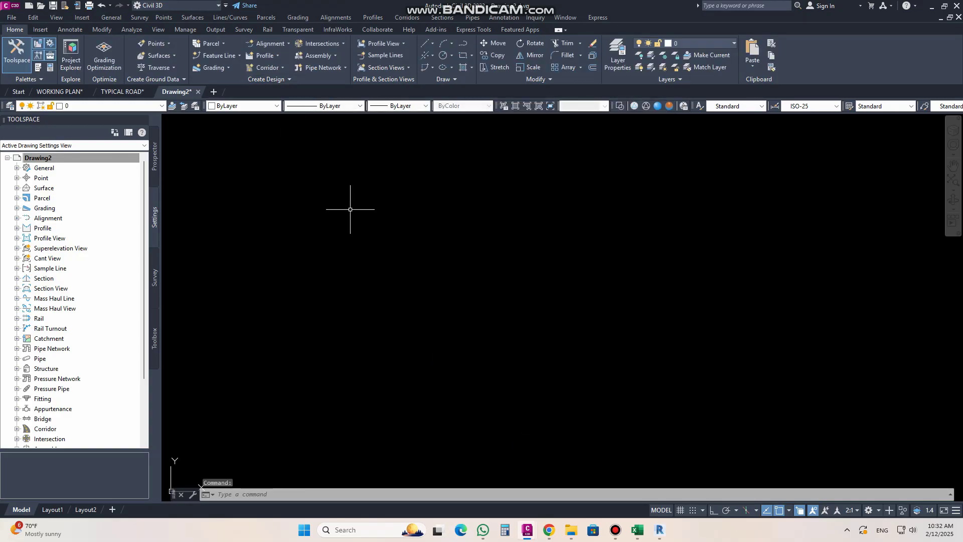
Step: Check which layer name a layout alignment named MAIN ROAD gets, without creating the alignment
left_click(270, 44)
left_click(316, 71)
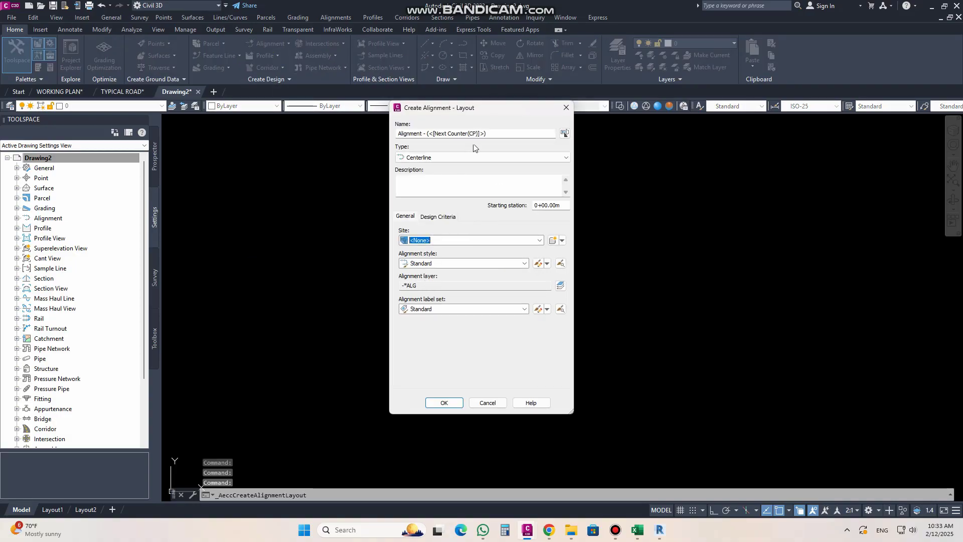
left_click(489, 133)
type("MAIN ROAD")
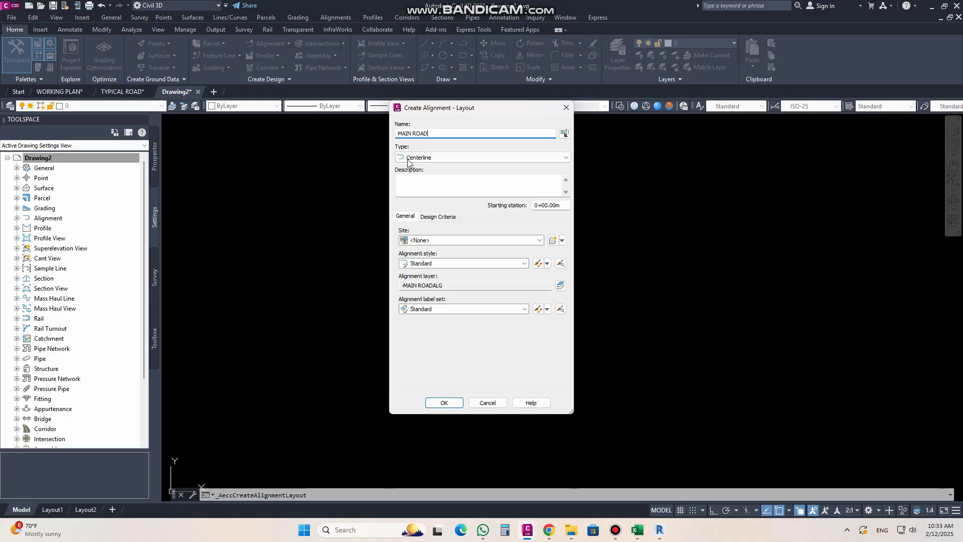
left_click(566, 107)
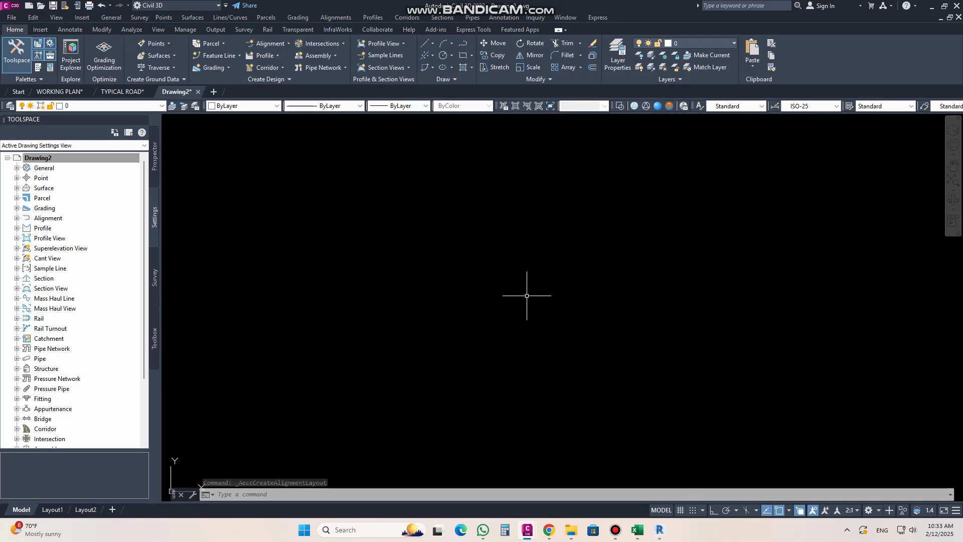
Step: Reopen the drawing settings and set the Alignment object's layer modifier back to Suffix
left_click(89, 160)
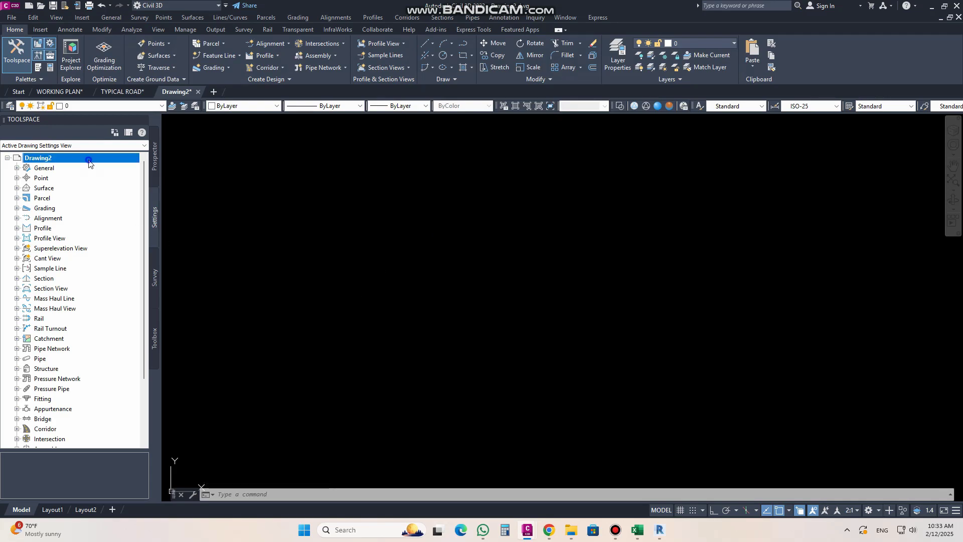
right_click(89, 163)
left_click(113, 168)
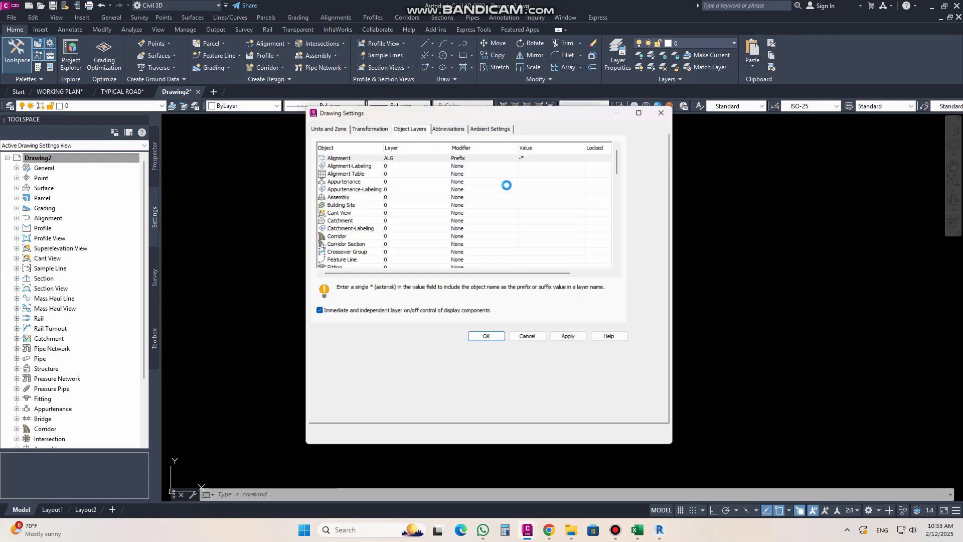
left_click(485, 157)
left_click(476, 173)
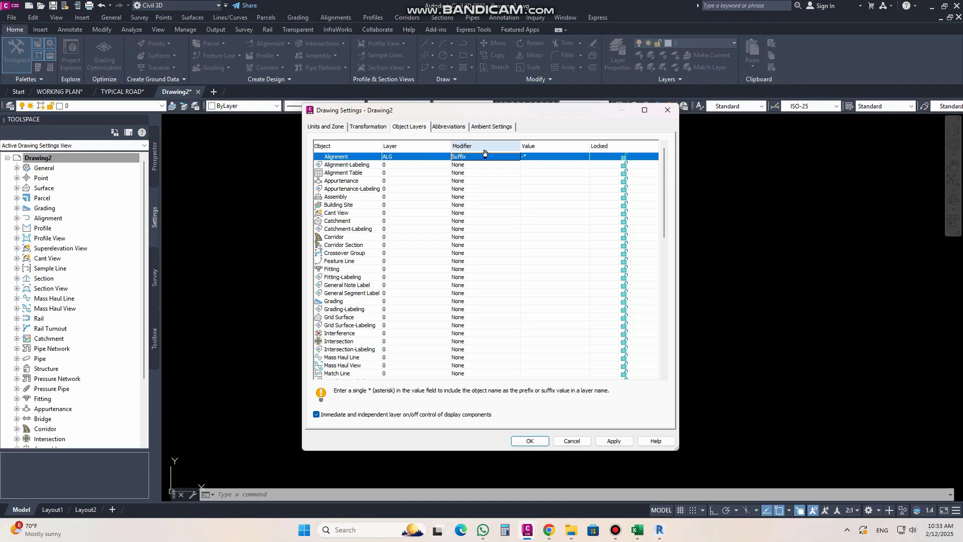
Step: Check which source drawings are offered when selecting the Alignment object's layer
left_click(414, 159)
left_click(357, 146)
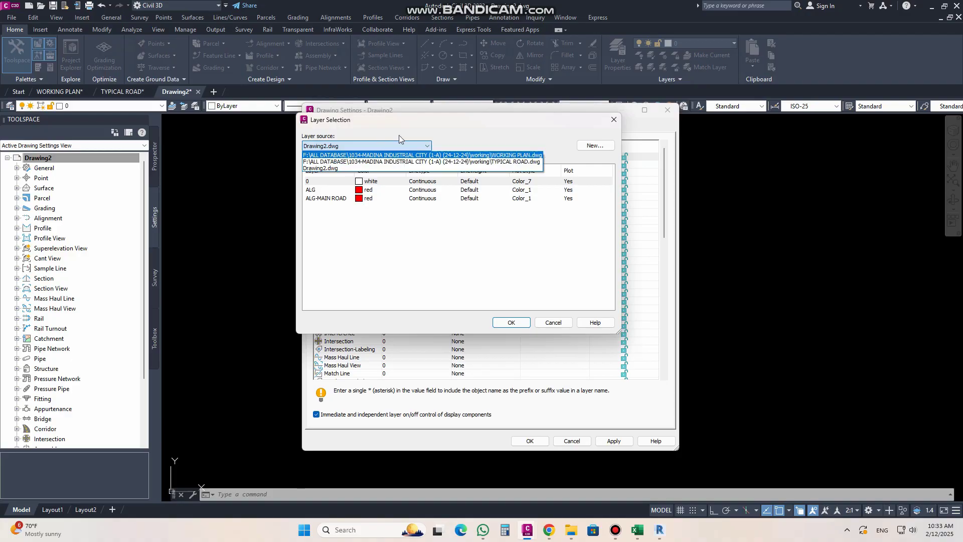
left_click(609, 126)
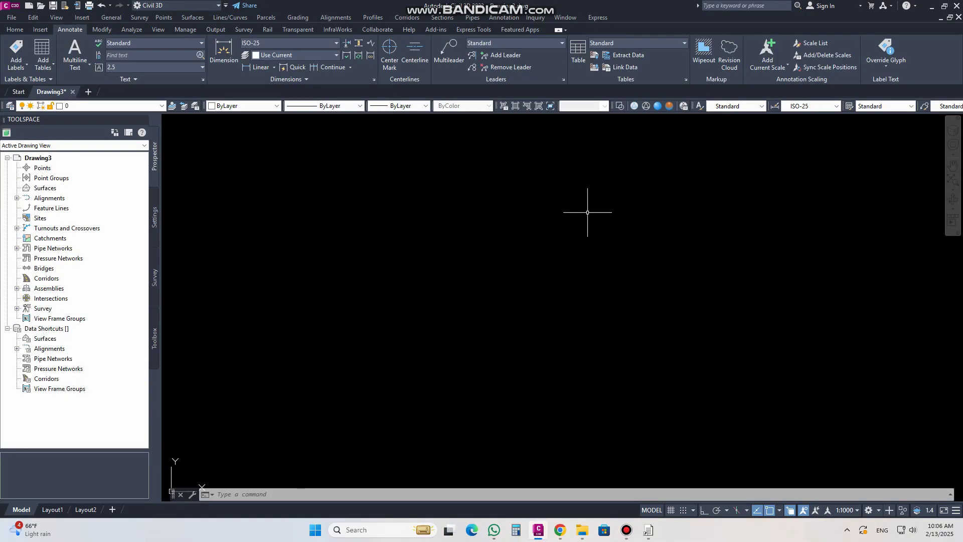
Step: Check which layers exist in Drawing3
left_click(15, 29)
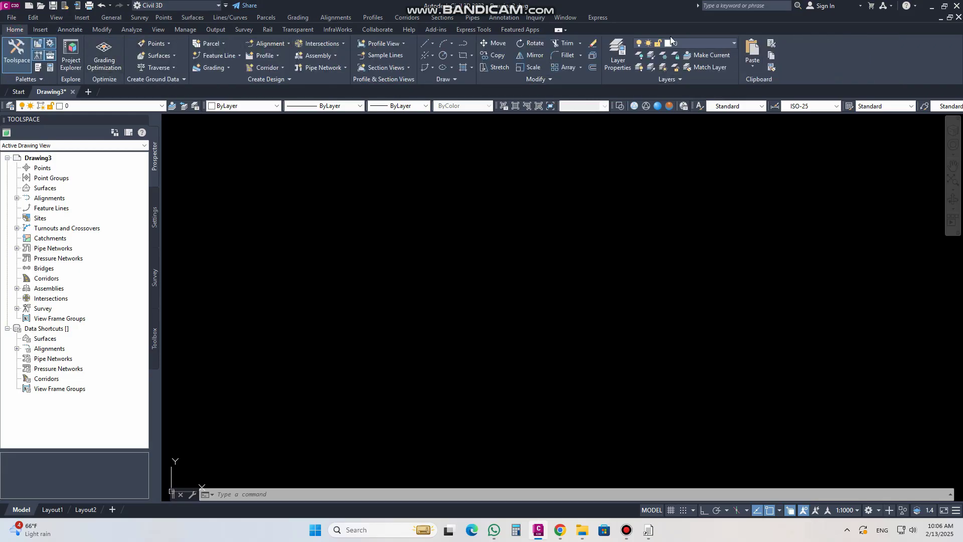
left_click(734, 44)
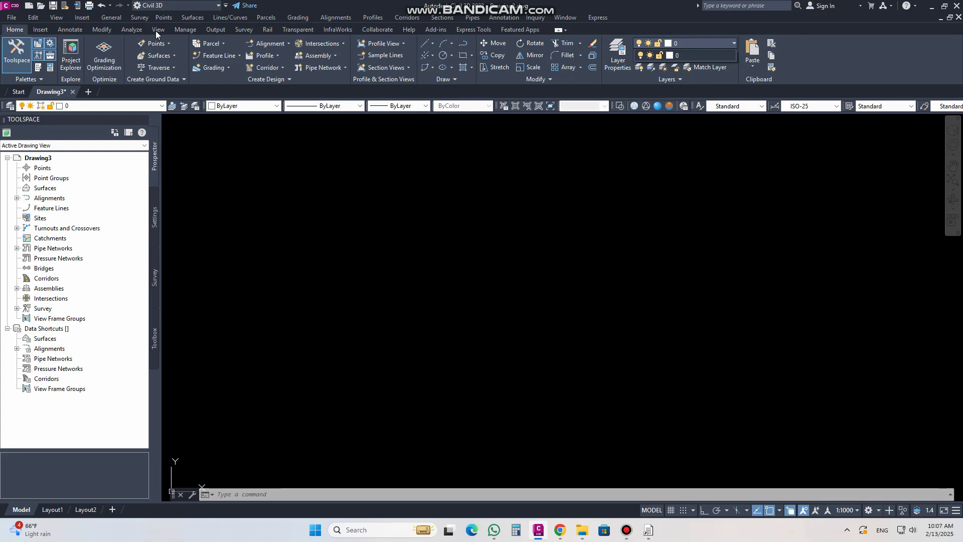
left_click(70, 29)
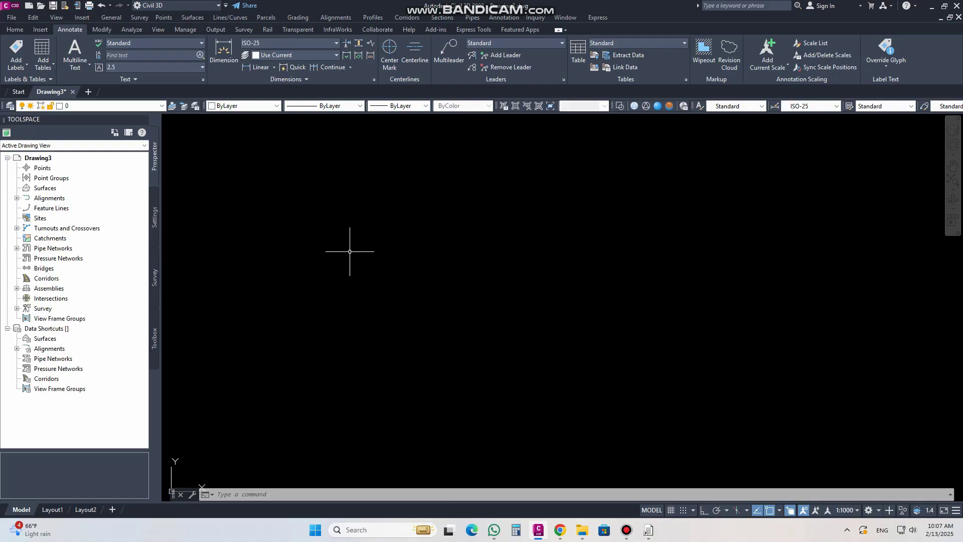
Step: Open DesignCenter and expand the IMPORTANT\dwg folder on drive F to list its drawings
key("ctrl+2")
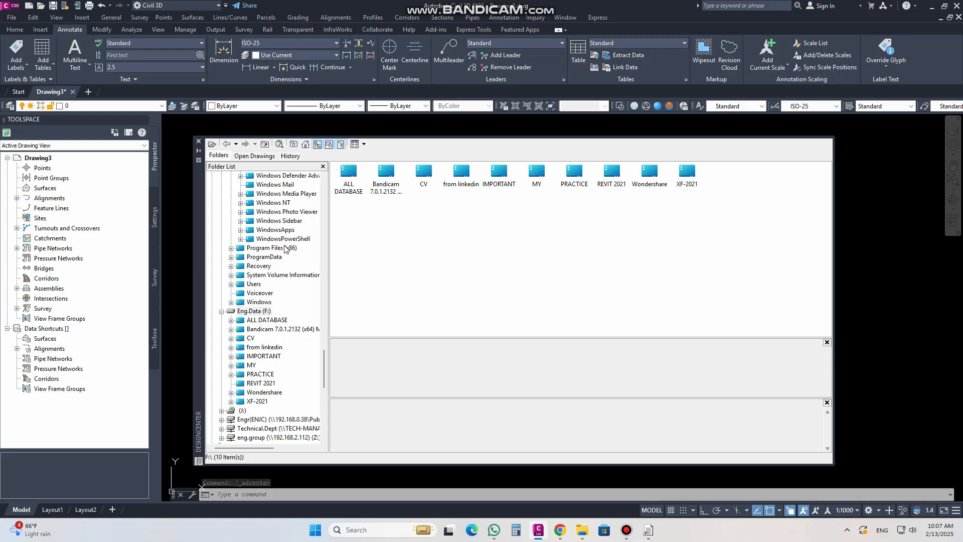
scroll(325, 359, "up", 2)
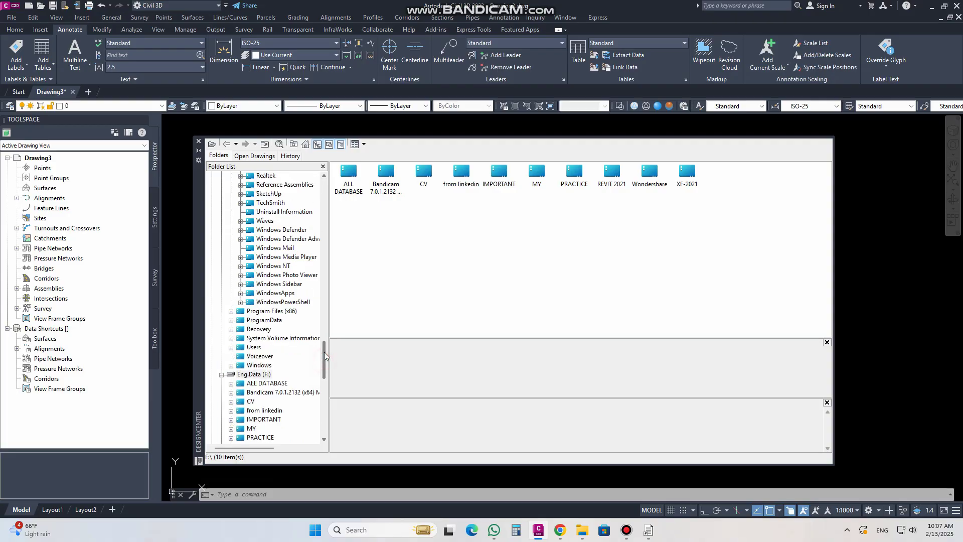
scroll(325, 359, "down", 1)
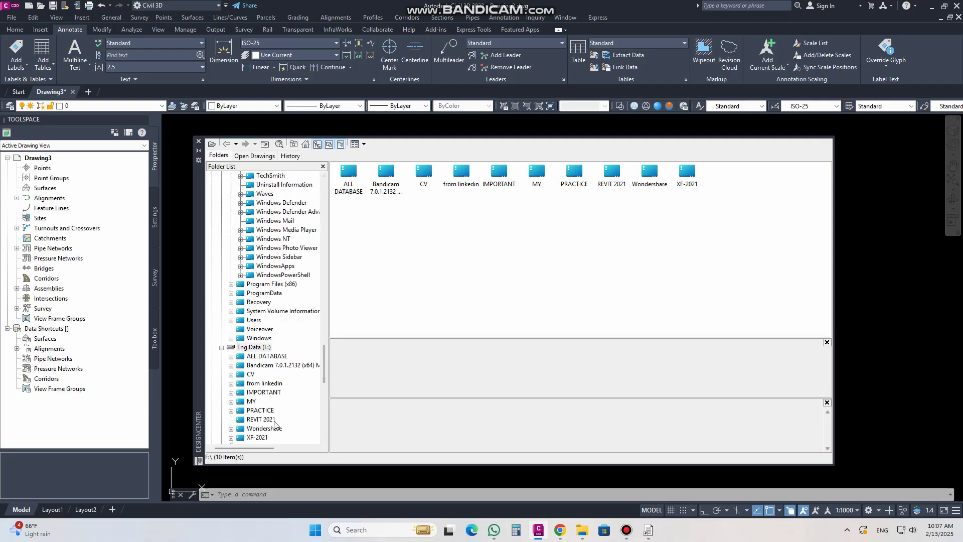
left_click_drag(255, 448, 258, 449)
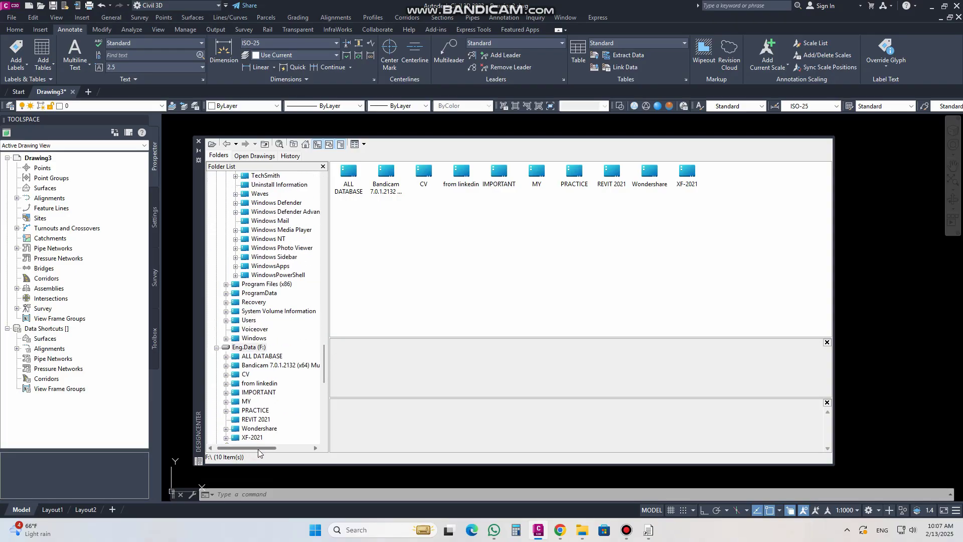
left_click(226, 392)
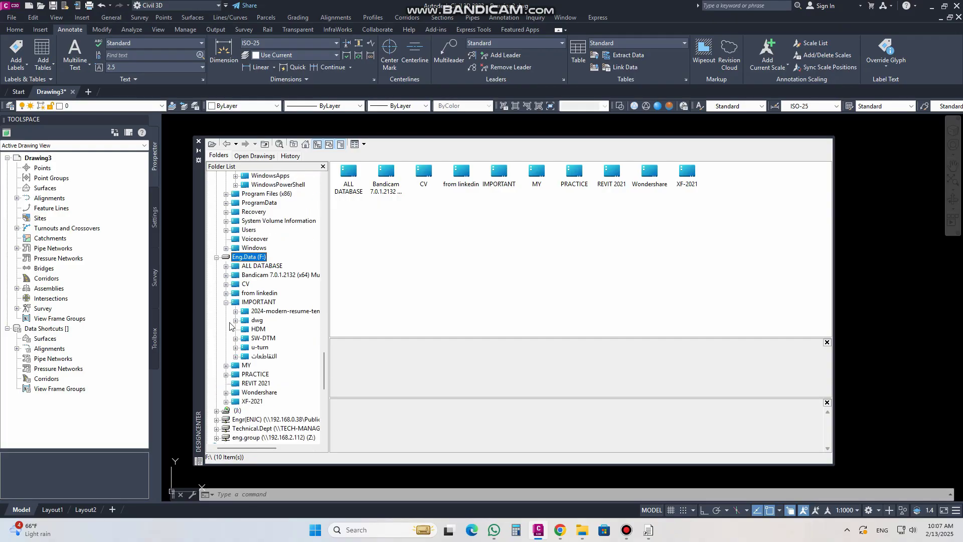
left_click(235, 320)
left_click_drag(250, 446, 260, 448)
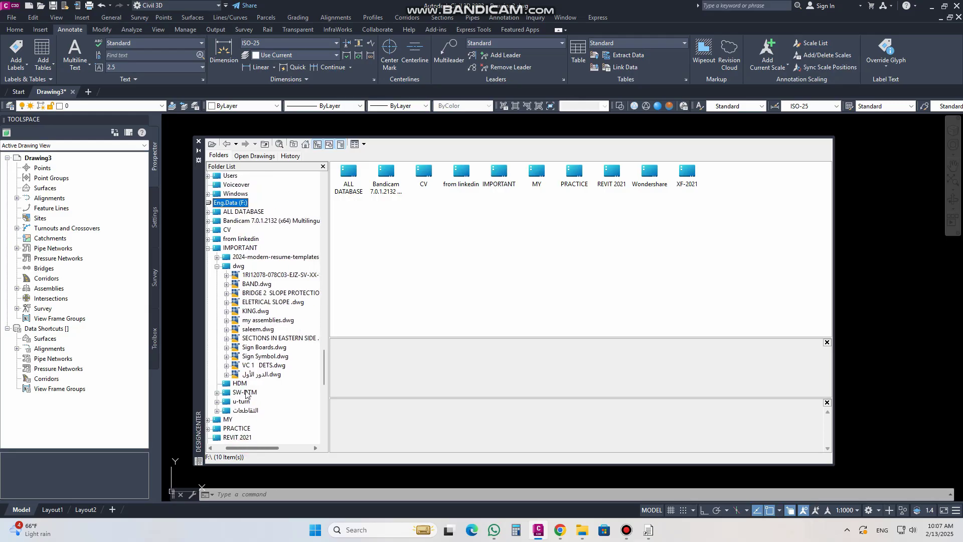
Step: Expand BAND.dwg in DesignCenter and display its layers
left_click(254, 286)
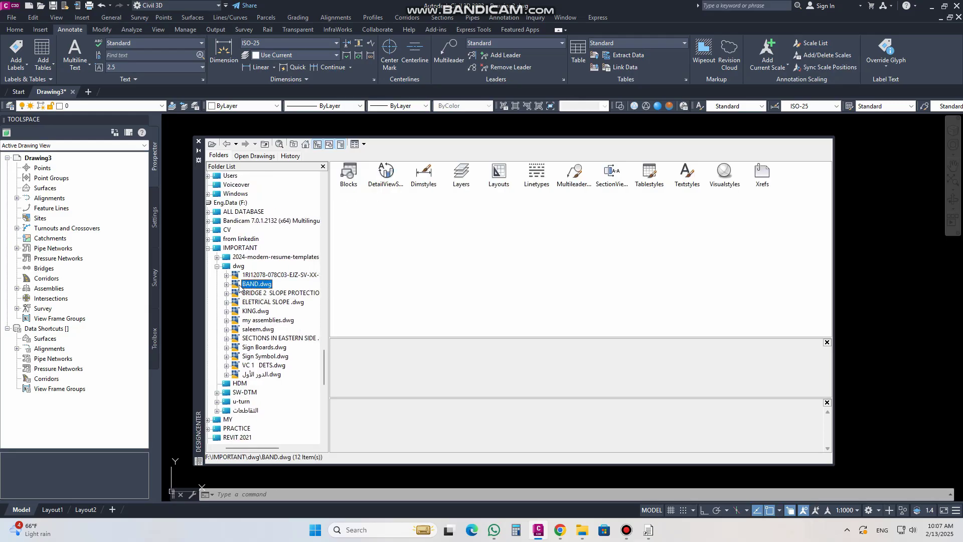
left_click(227, 284)
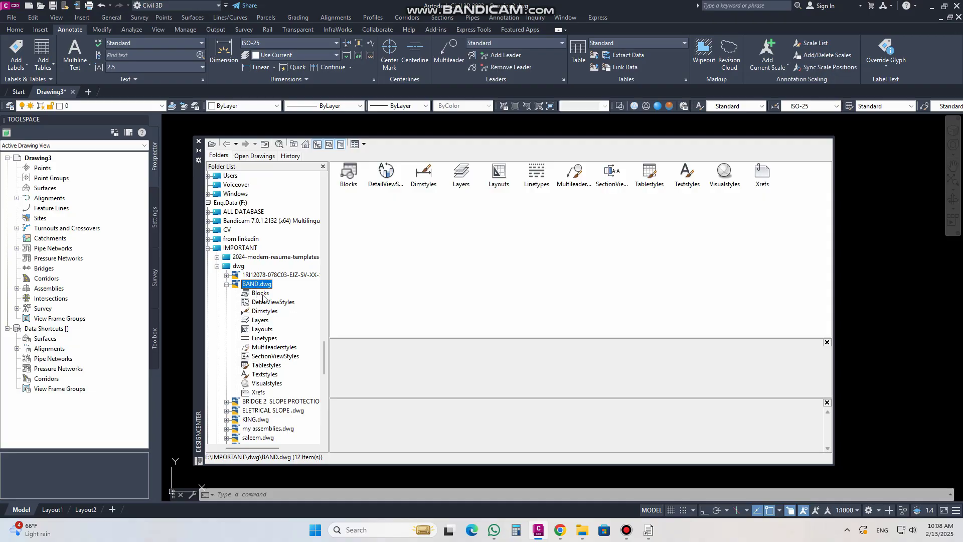
left_click(258, 320)
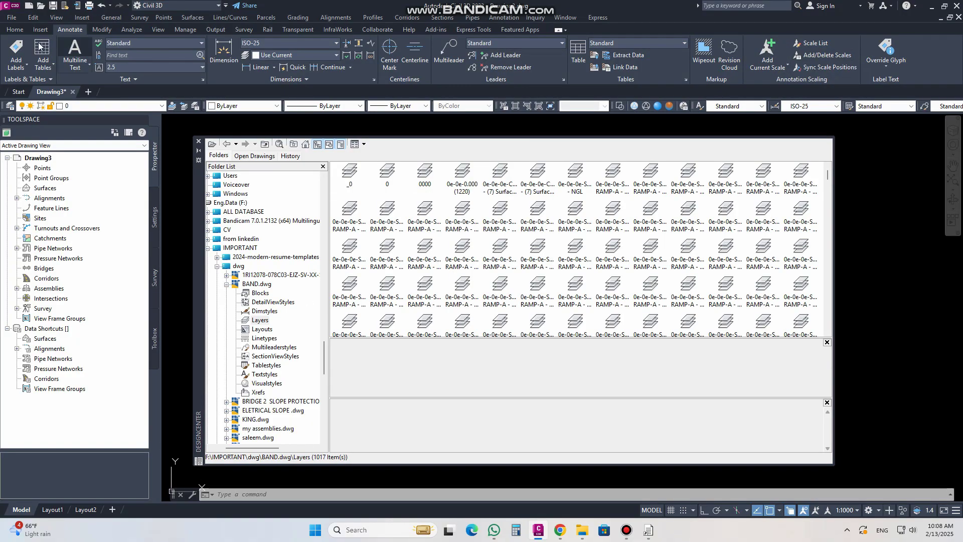
Step: Add the first four rows of BAND.dwg layers to Drawing3 and check them in its layer list
left_click(15, 29)
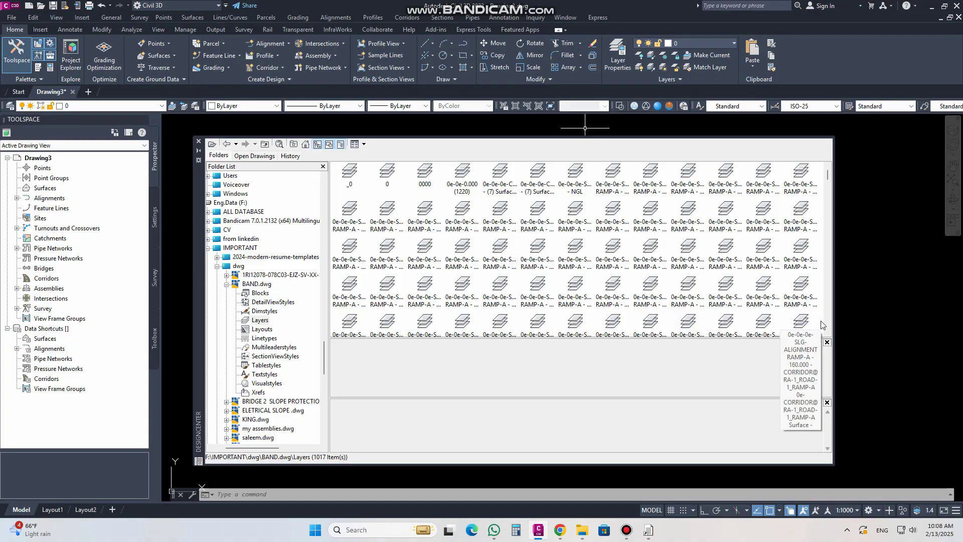
left_click_drag(823, 328, 353, 175)
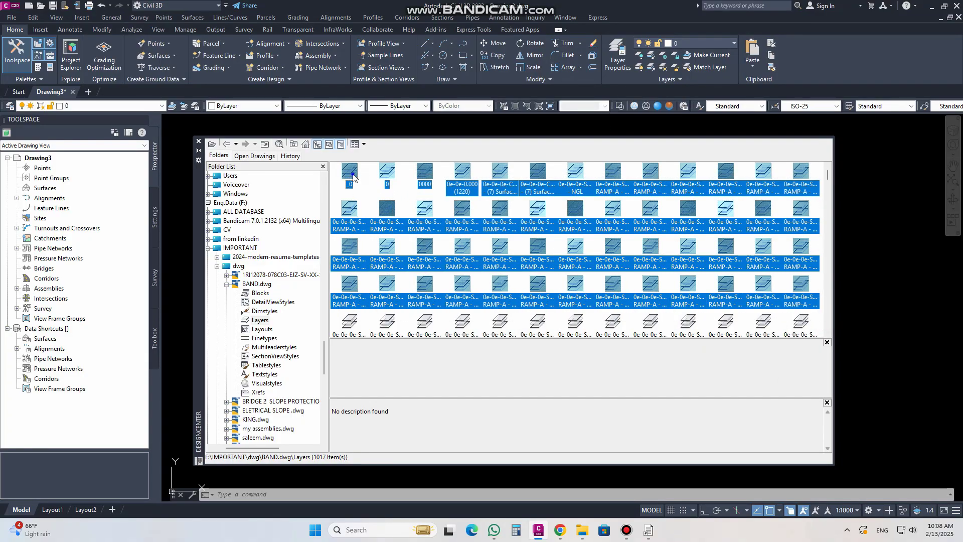
right_click(353, 175)
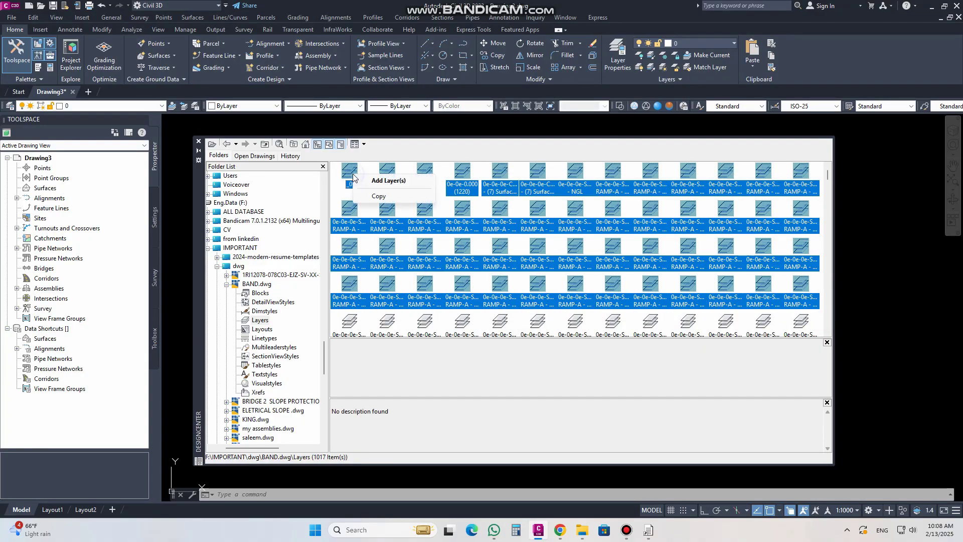
left_click(388, 181)
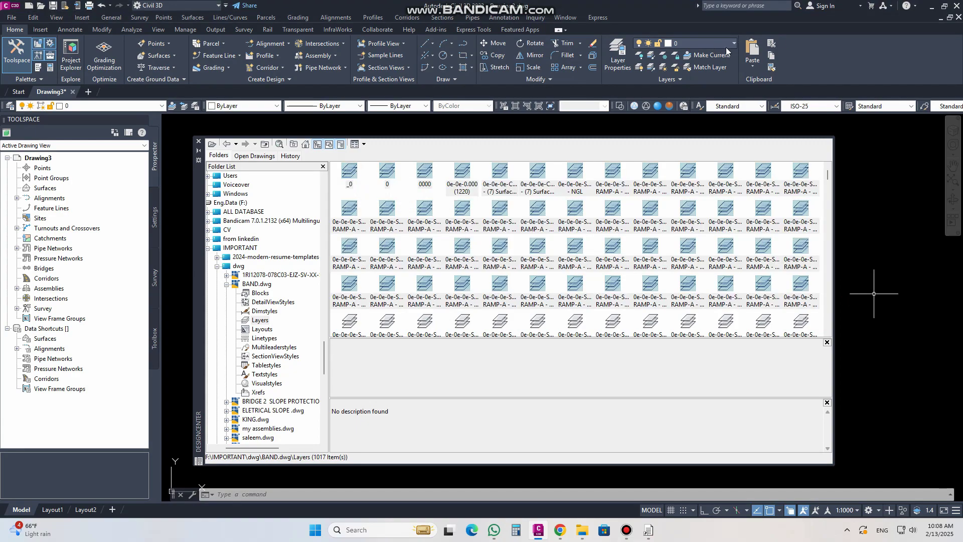
left_click(734, 46)
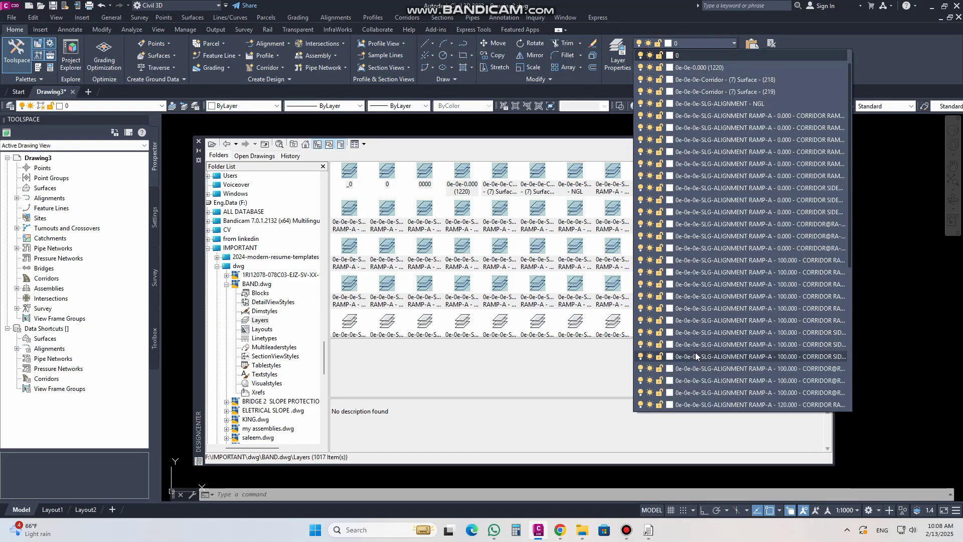
left_click(788, 43)
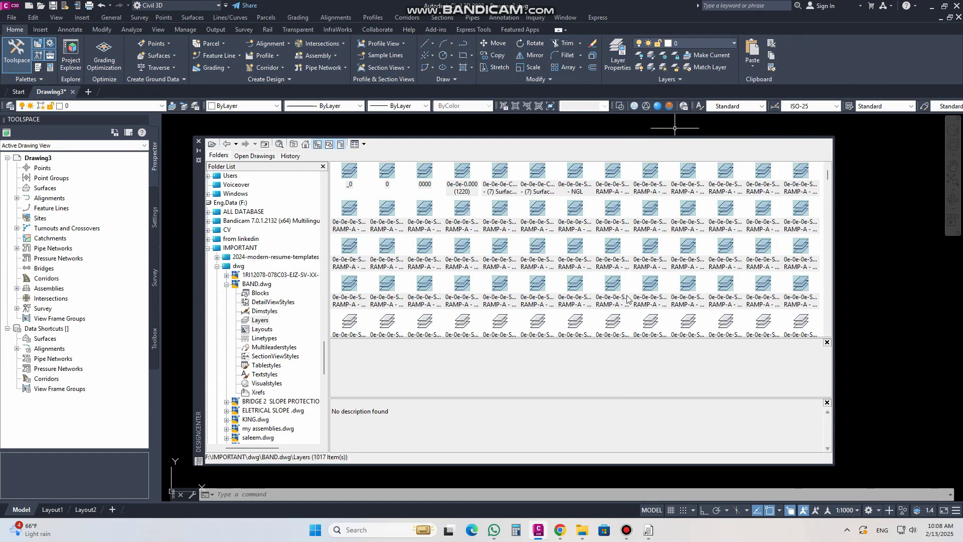
Step: Select a block of 0e-SLG-4 layers, four columns by four rows, near the end of BAND.dwg's layers
scroll(627, 304, "down", 3)
scroll(627, 303, "down", 3)
left_click_drag(827, 215, 827, 342)
left_click_drag(471, 327, 360, 195)
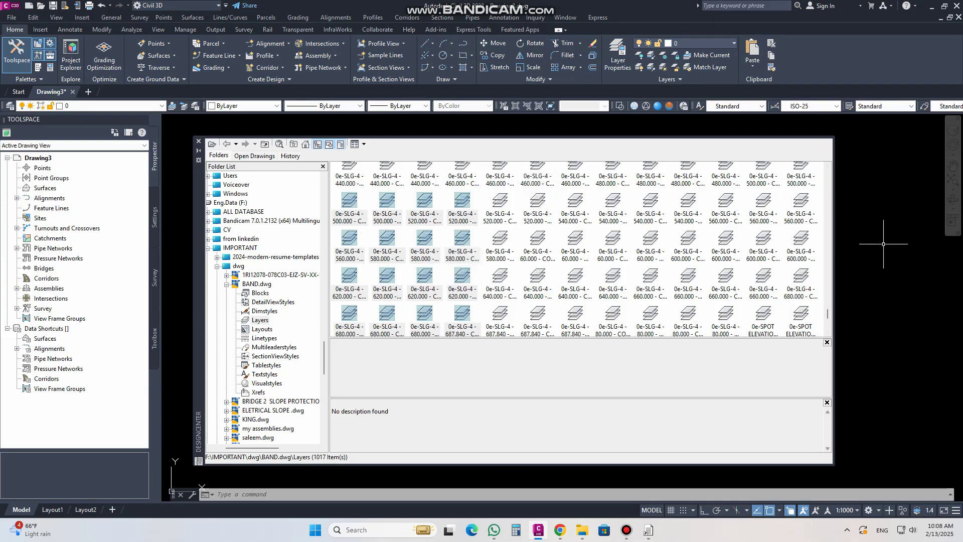
Step: Display BAND.dwg's blocks in DesignCenter and check the insertion options of the 0e-INTERSECTION POINT NO. block
left_click(260, 293)
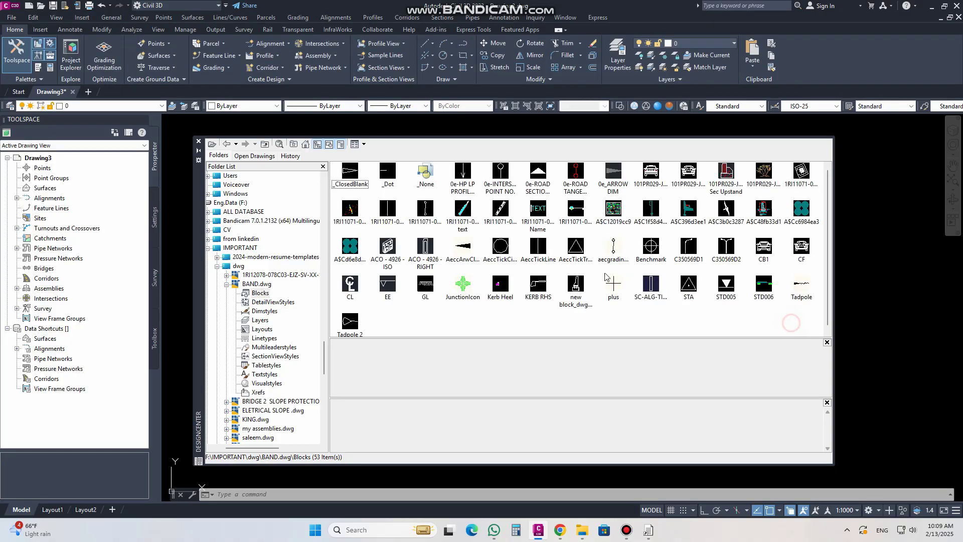
left_click(658, 317)
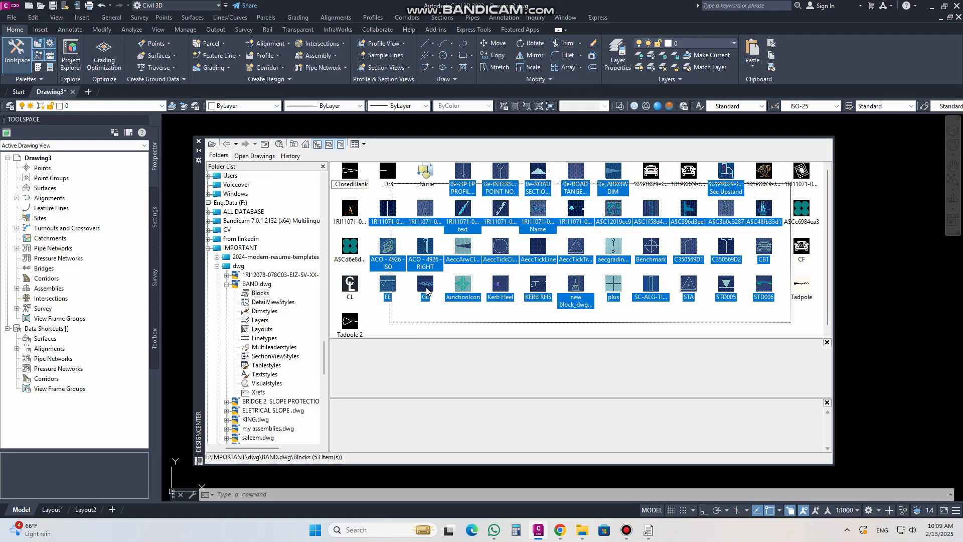
right_click(500, 176)
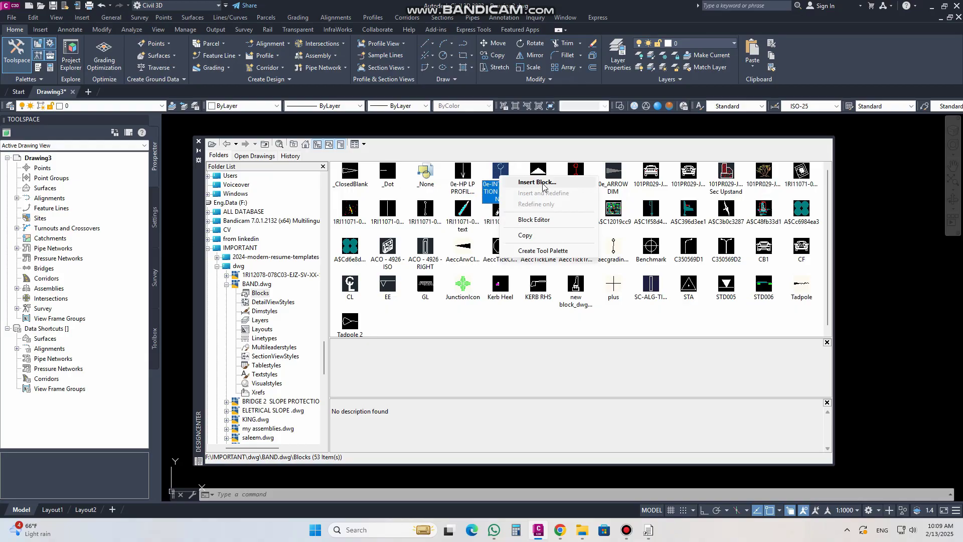
key("Escape")
left_click(612, 304)
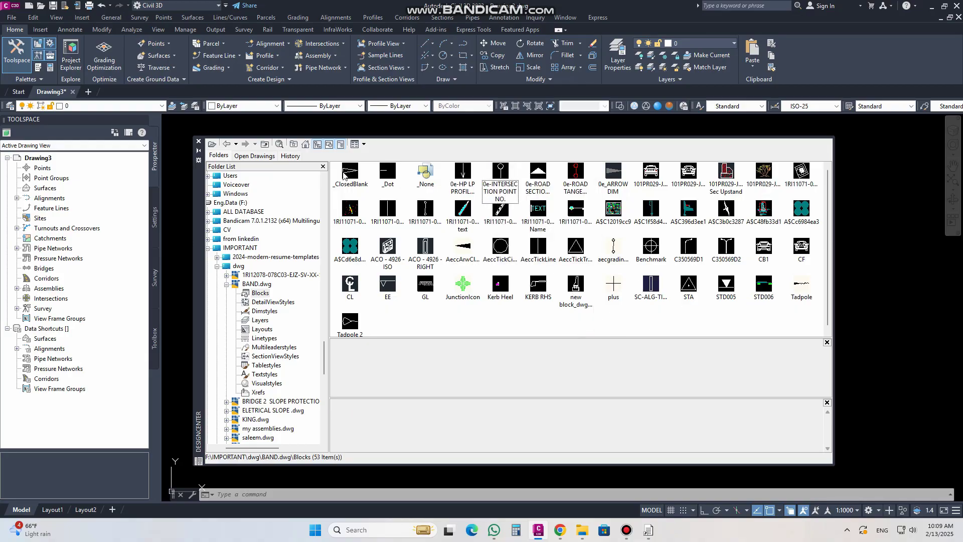
left_click(344, 174)
left_click(504, 175)
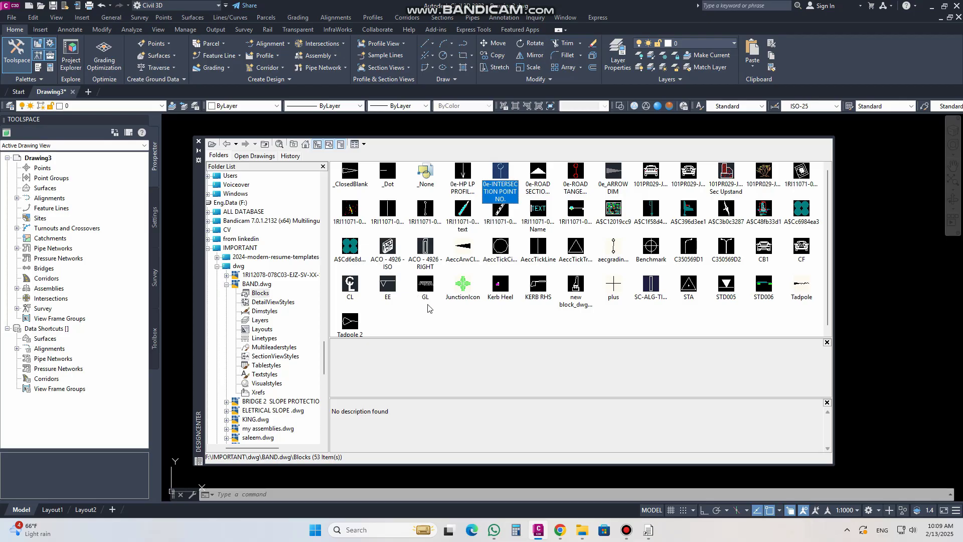
Step: Insert the new block_dwg, CB1 and C350569D2 blocks from BAND.dwg into the empty area of Drawing3
left_click(575, 287)
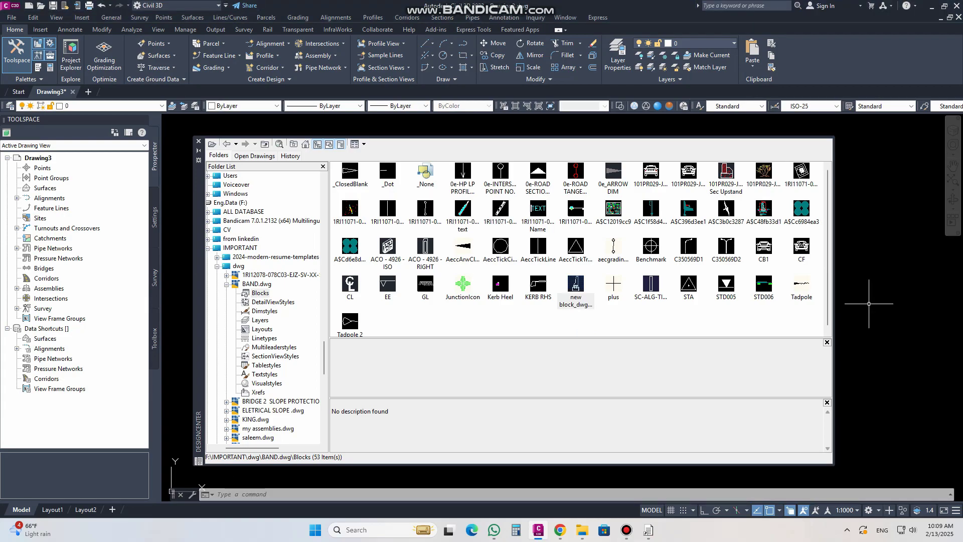
left_click(763, 247)
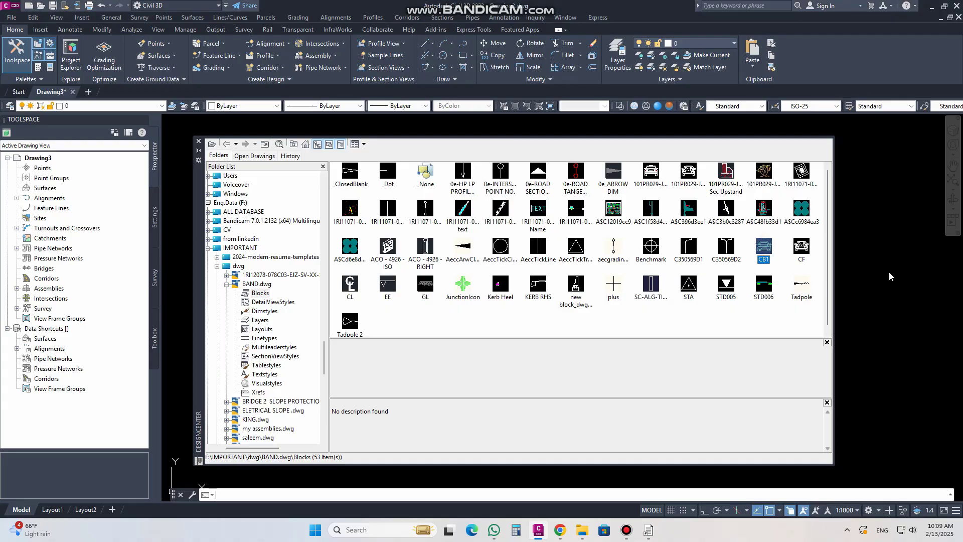
scroll(866, 304, "up", 10)
scroll(917, 269, "up", 2)
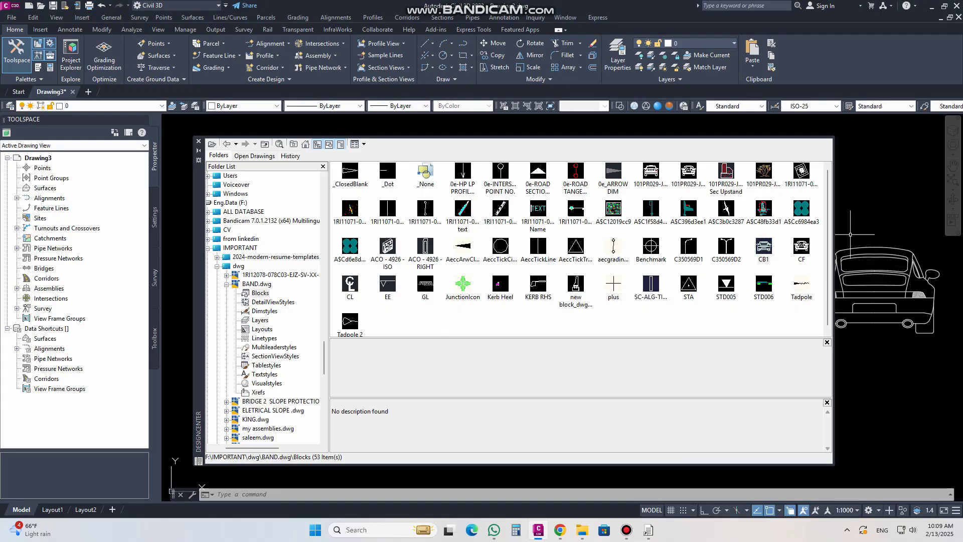
mouse_move(728, 250)
left_mouse_down()
mouse_move(853, 245)
mouse_move(882, 226)
left_mouse_up()
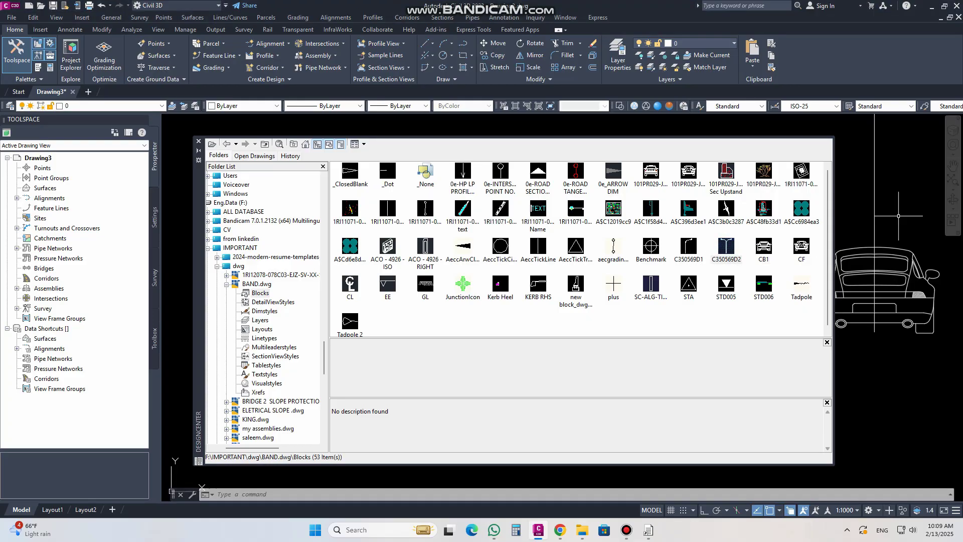
scroll(887, 321, "down", 4)
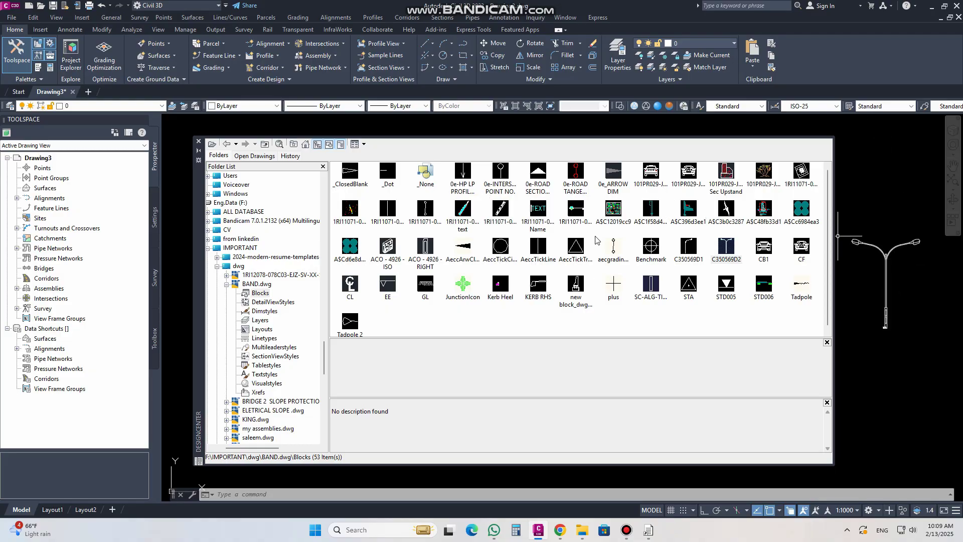
Step: Display BAND.dwg's dimension styles in DesignCenter and add all of them to Drawing3
left_click(270, 303)
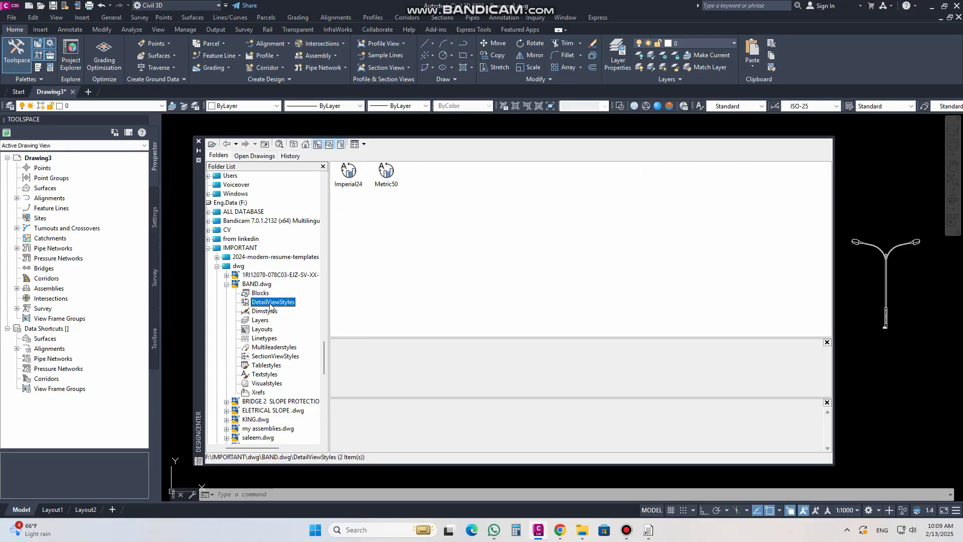
left_click(263, 311)
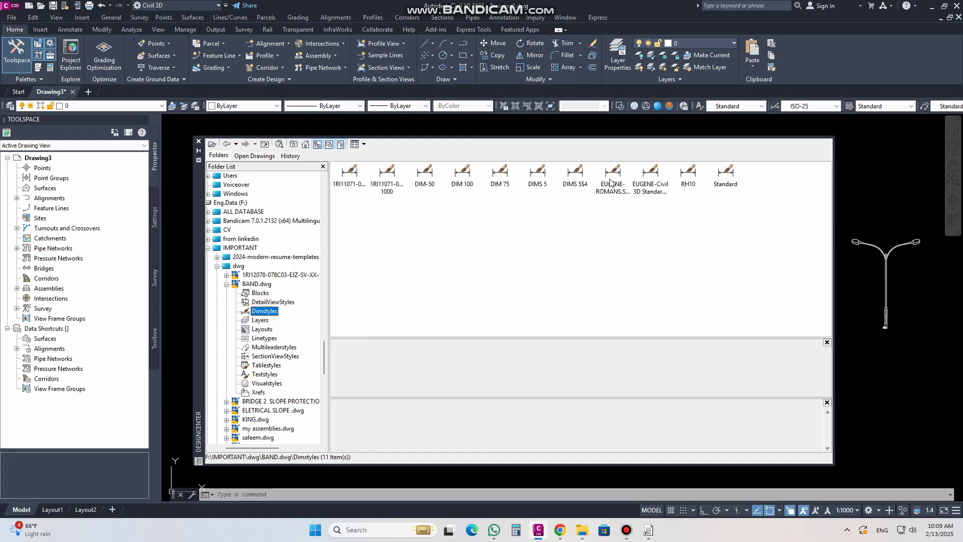
left_click(351, 191)
key("ctrl+a")
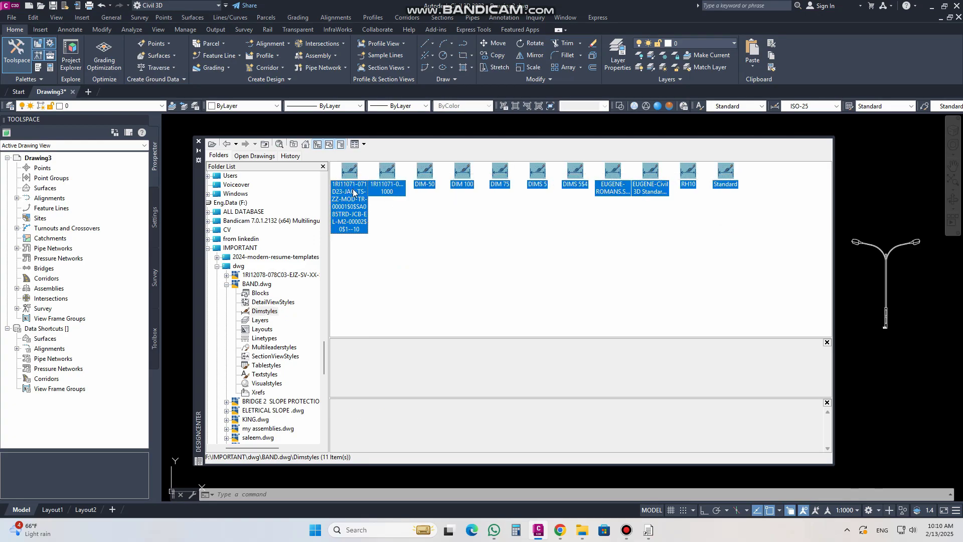
mouse_move(352, 173)
left_mouse_down()
mouse_move(874, 227)
mouse_move(877, 201)
left_mouse_up()
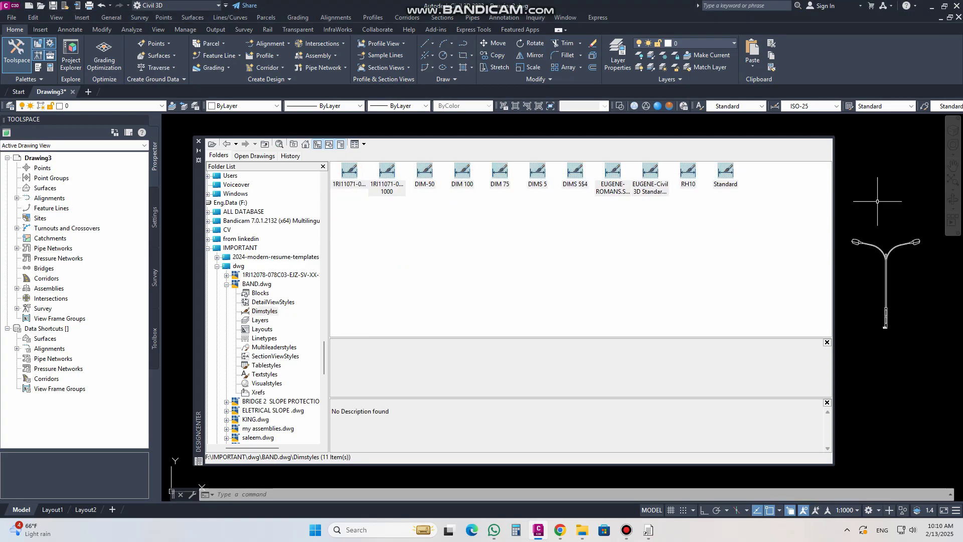
left_click(355, 177)
key("ctrl+a")
right_click(355, 175)
left_click(386, 180)
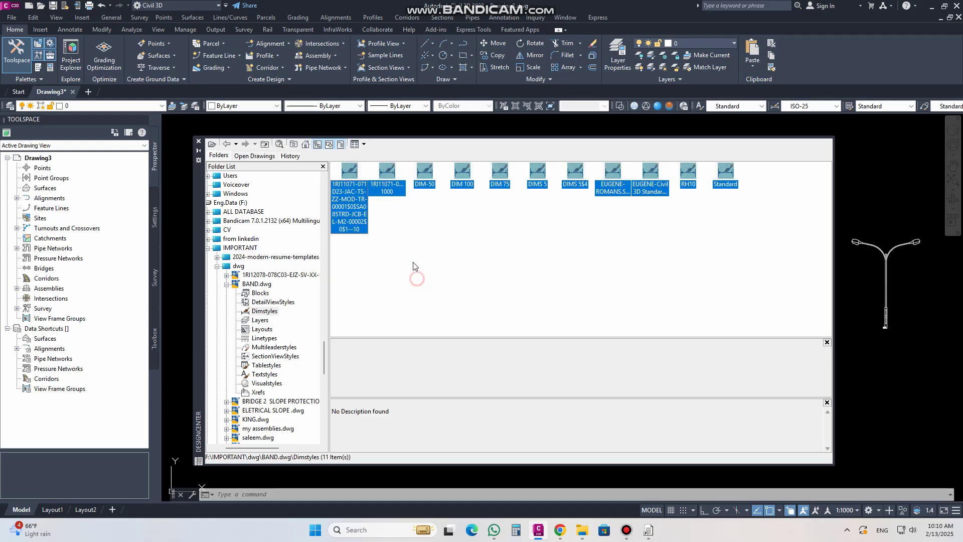
Step: Check Drawing3's dimension style list for the styles added from BAND.dwg
left_click(78, 29)
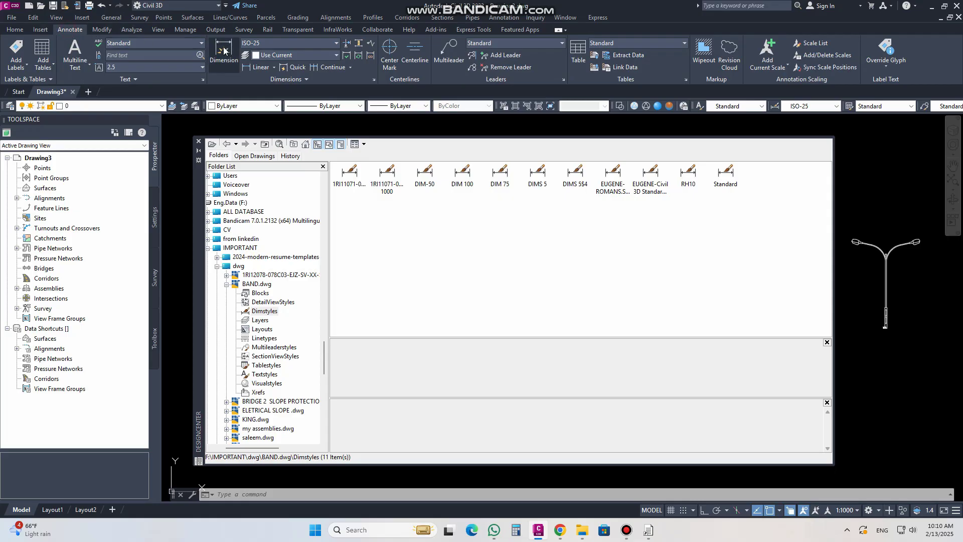
left_click(336, 43)
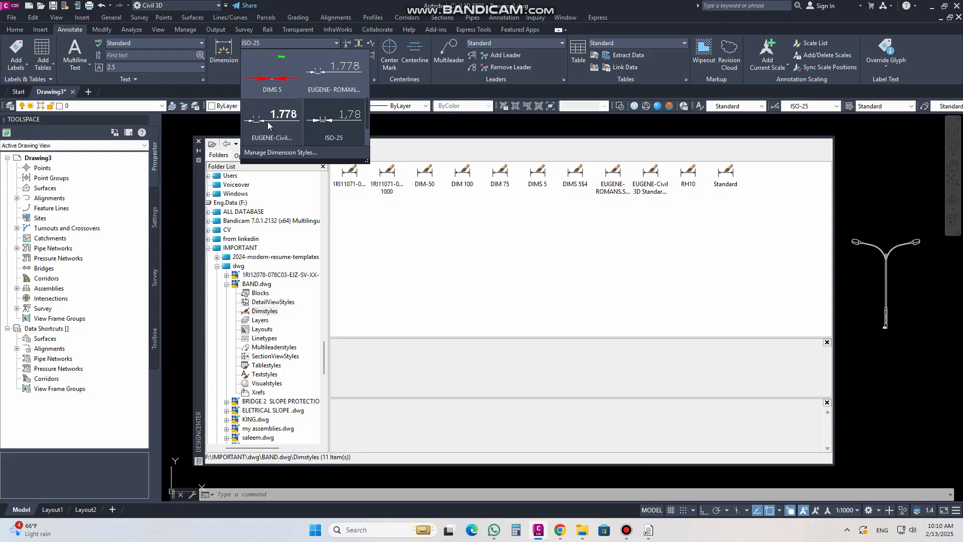
scroll(267, 121, "down", 2)
left_click(464, 254)
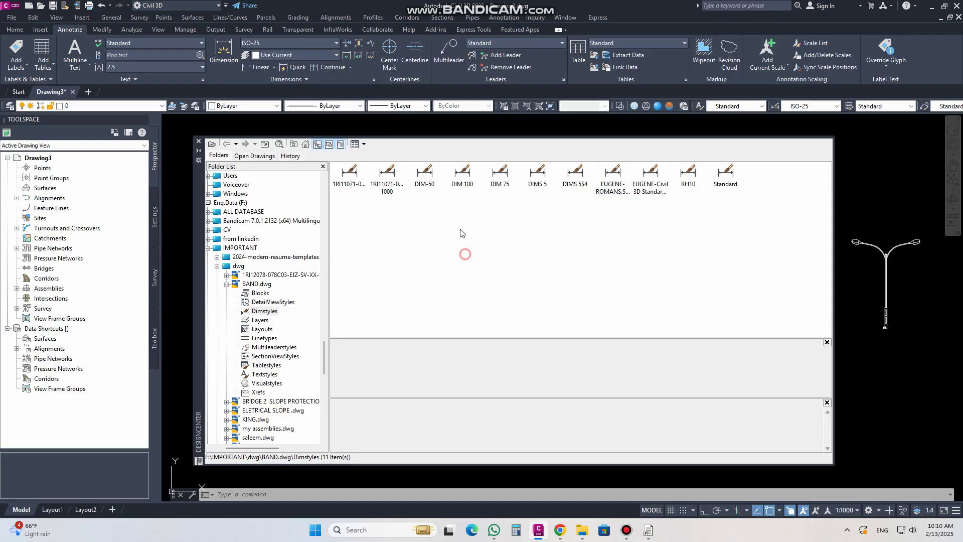
Step: Browse BAND.dwg's layers, layouts, linetypes and table styles in DesignCenter, and collapse the drawing's entry
left_click(260, 321)
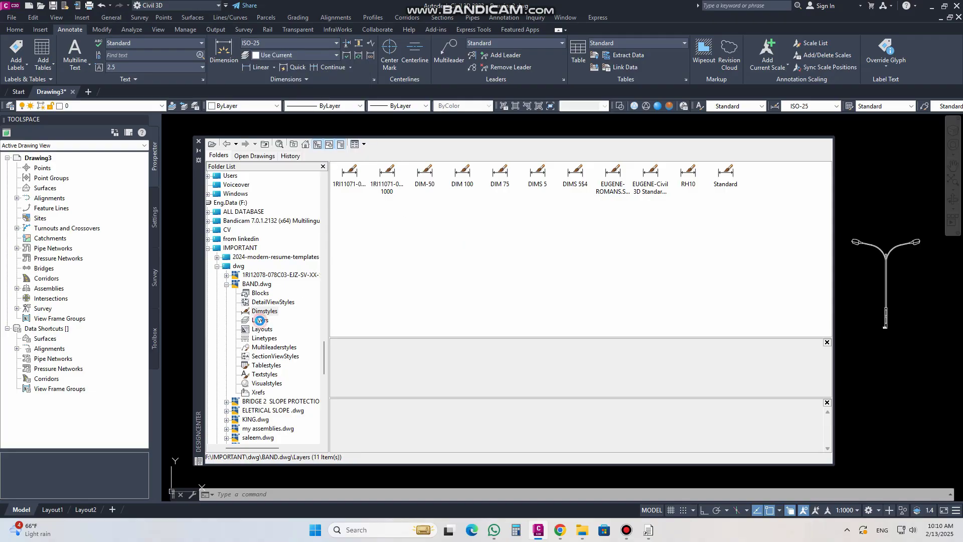
left_click(262, 330)
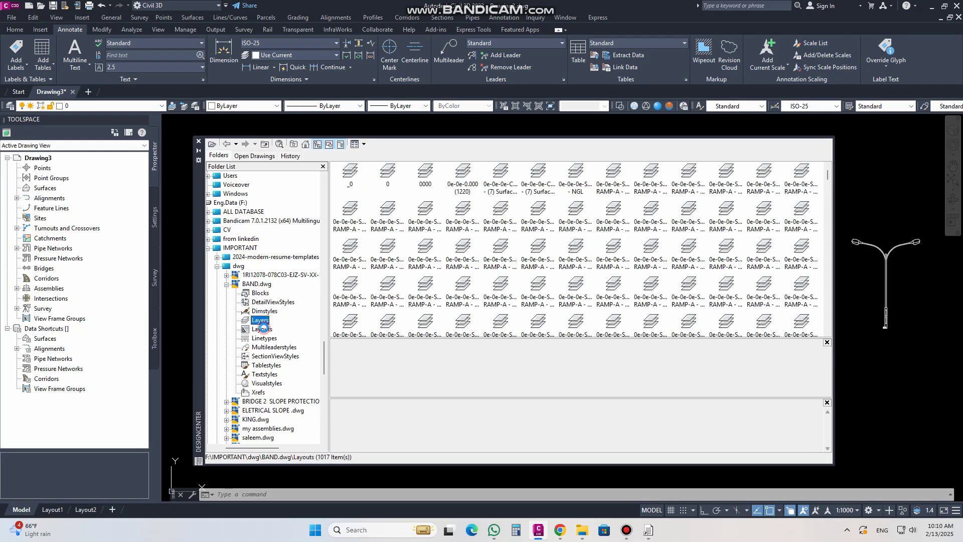
left_click(264, 338)
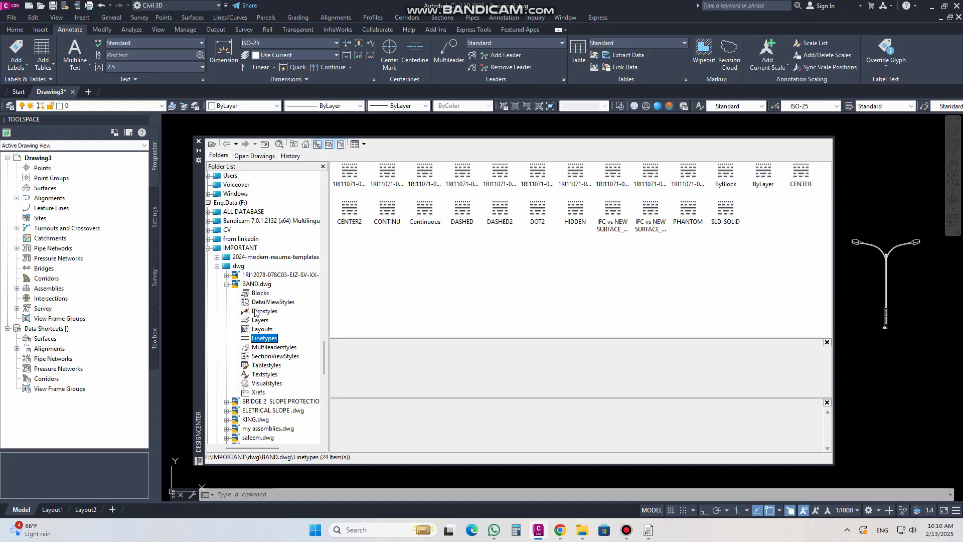
scroll(255, 312, "down", 2)
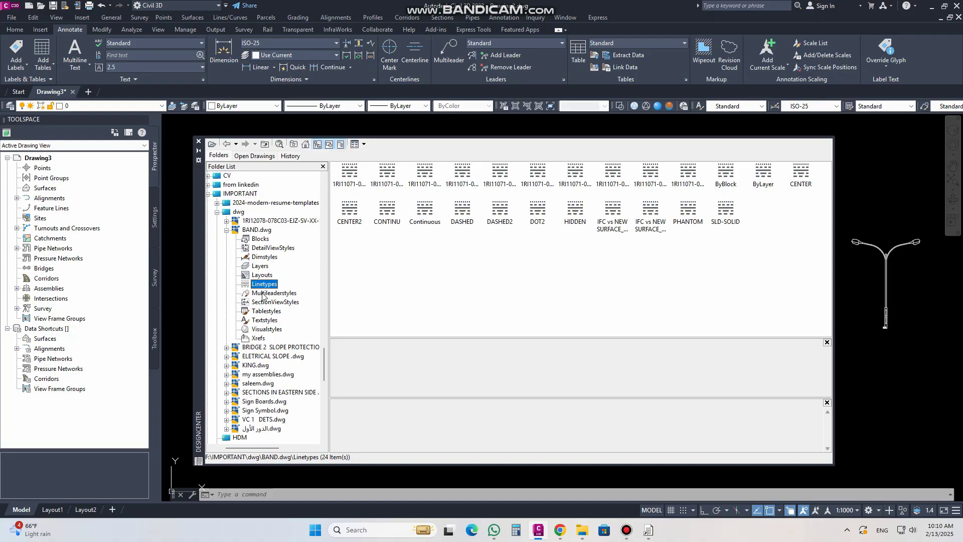
left_click(260, 312)
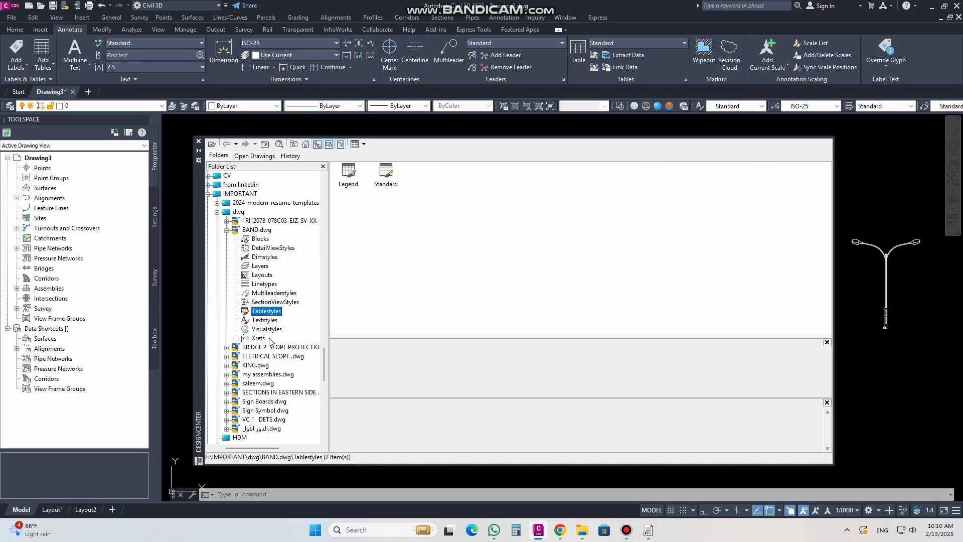
left_click(226, 230)
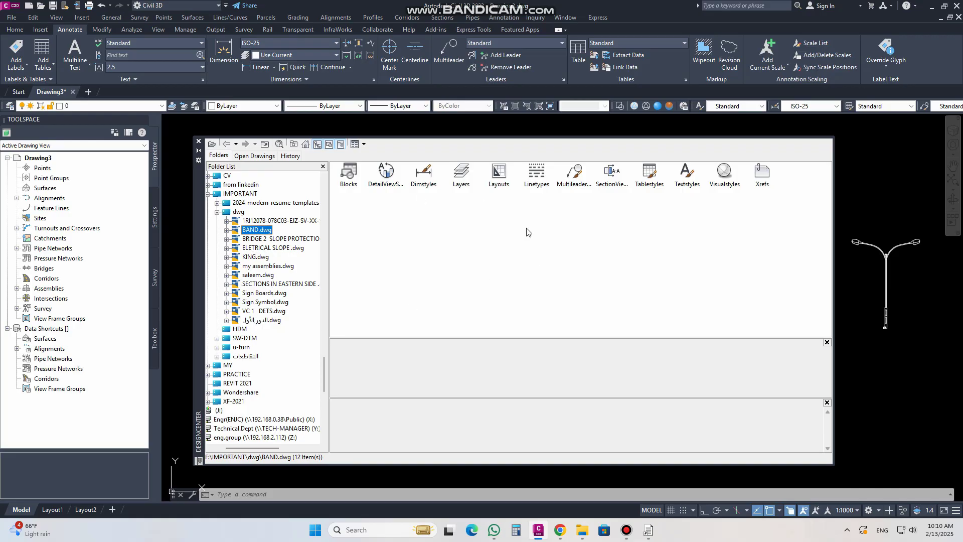
Step: Close DesignCenter and examine the inserted barrier block in model space
left_click(198, 141)
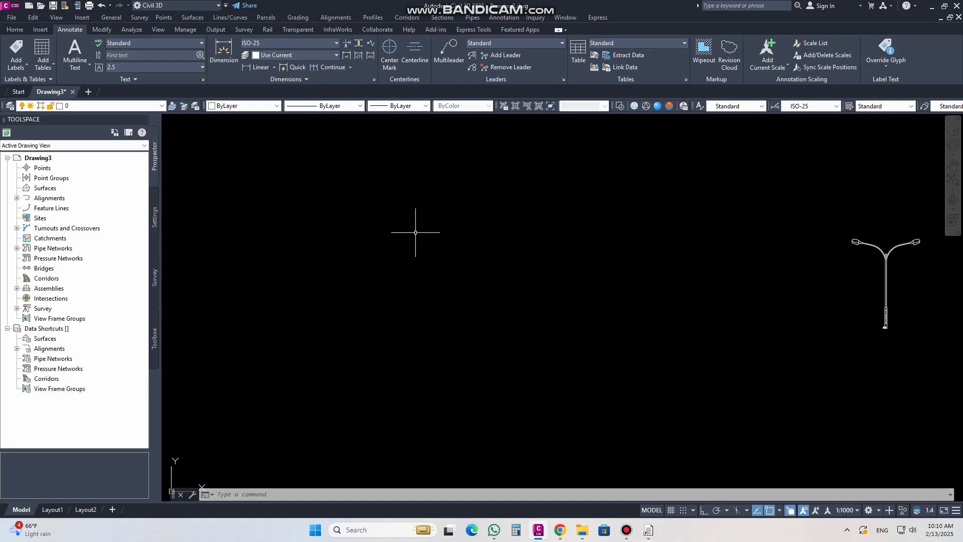
middle_click_drag(831, 285, 515, 280)
middle_click(515, 278)
middle_click(515, 279)
scroll(442, 292, "down", 3)
middle_click_drag(412, 222, 412, 238)
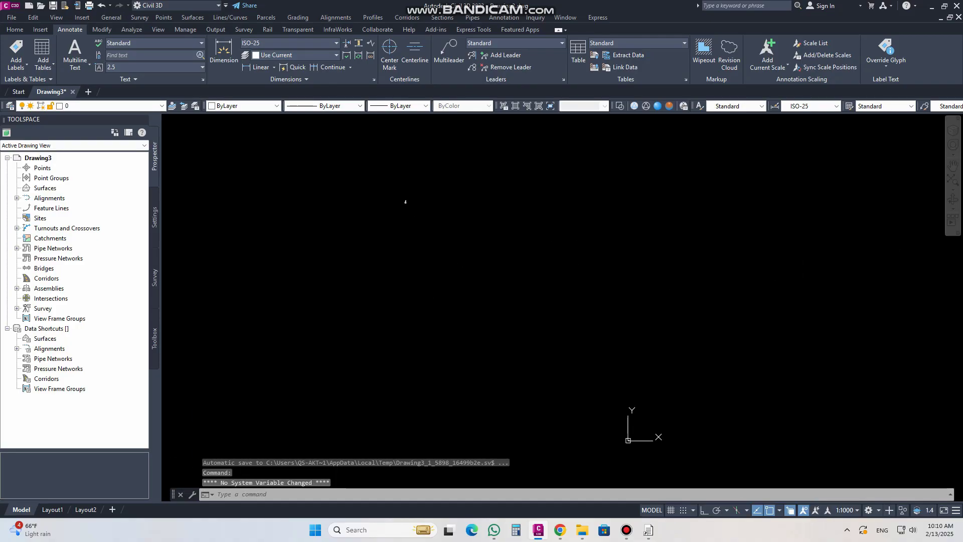
scroll(419, 190, "up", 10)
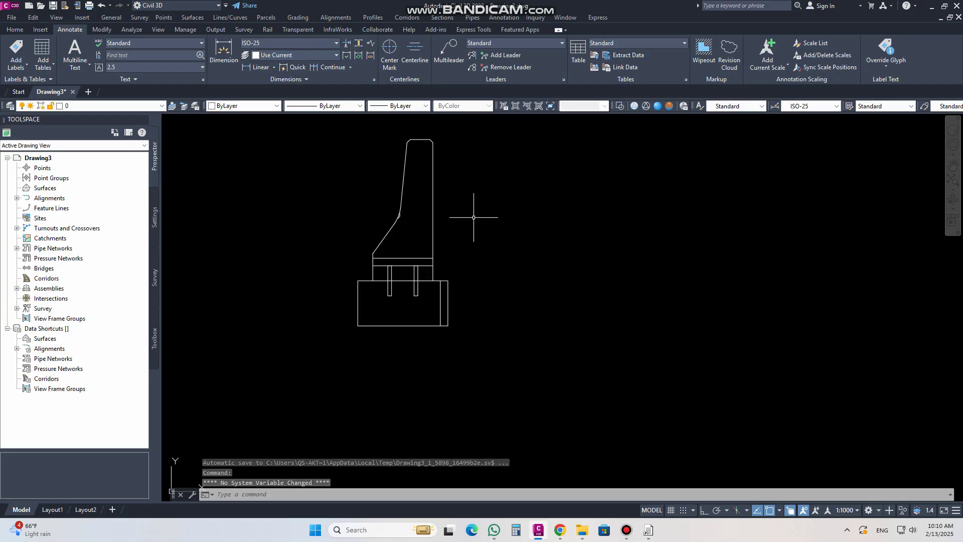
middle_click_drag(489, 199, 469, 238)
Step: Check the imported layers in Drawing3's layer list
left_click(15, 30)
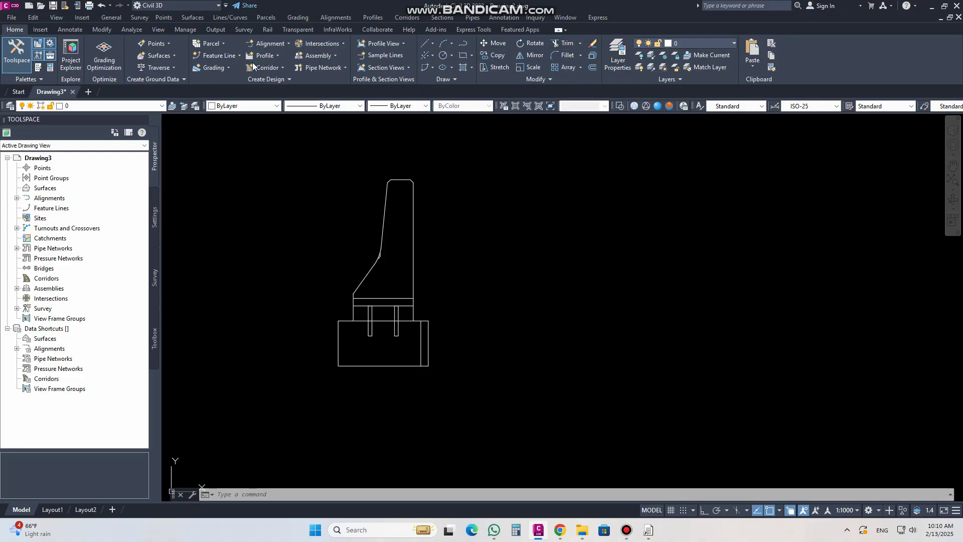
left_click(735, 45)
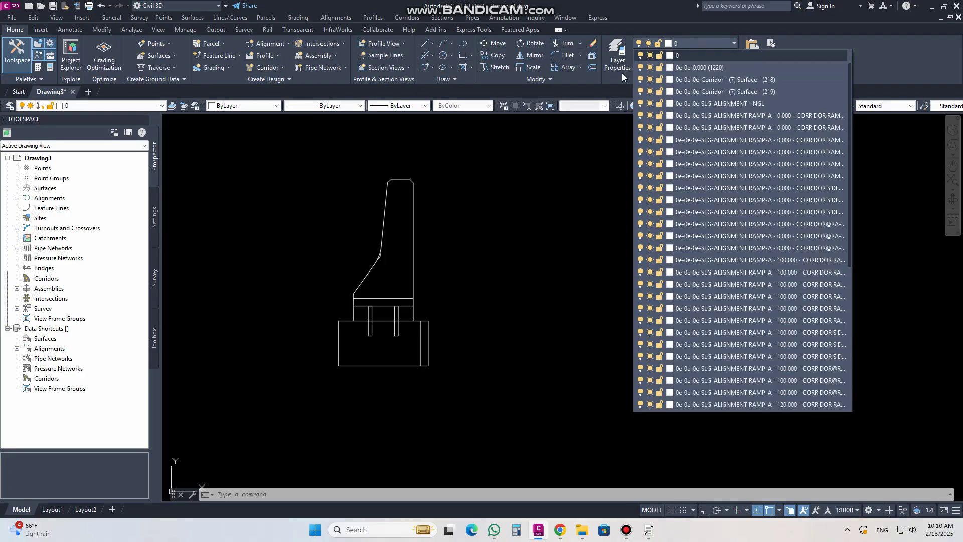
left_click(501, 233)
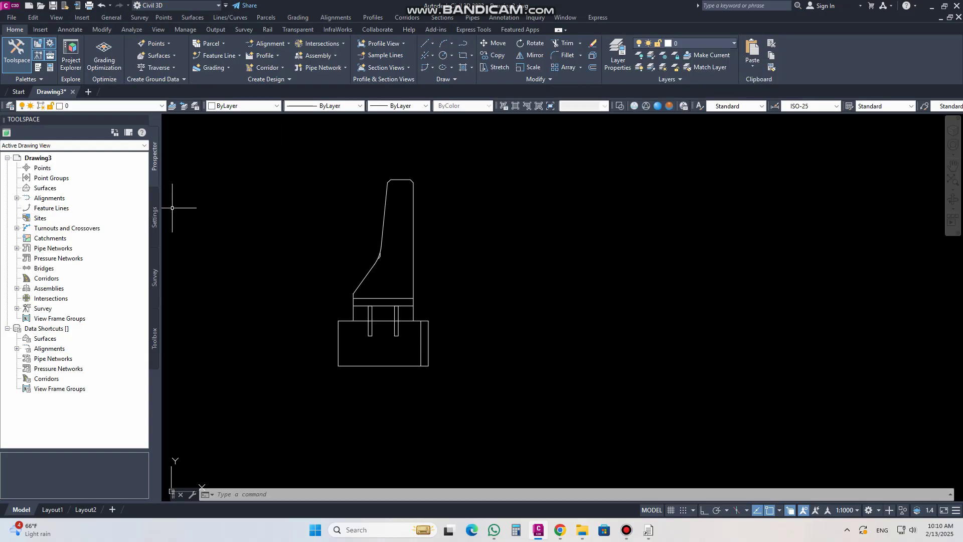
Step: Open the label style defaults of Drawing3 and expand all property groups to review them
left_click(155, 215)
left_click(40, 158)
right_click(44, 158)
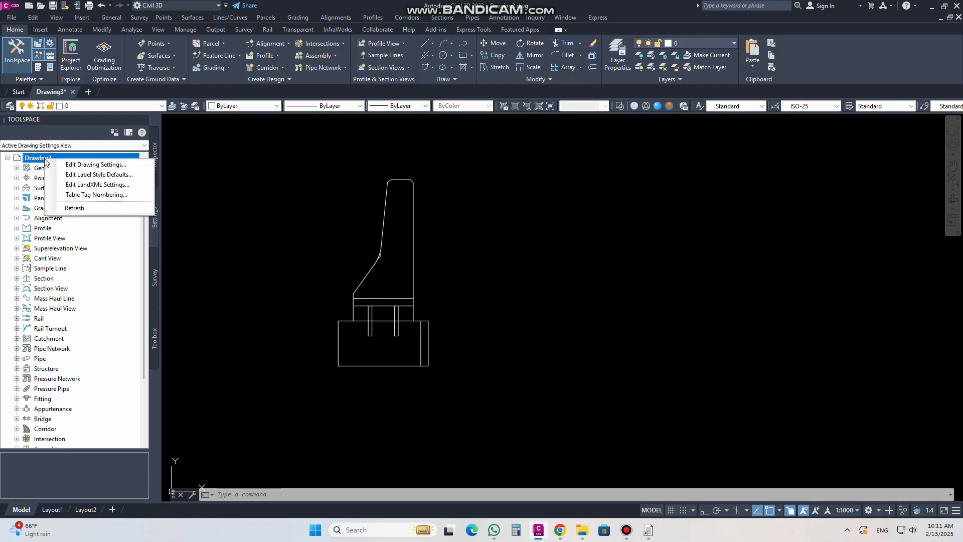
left_click(83, 175)
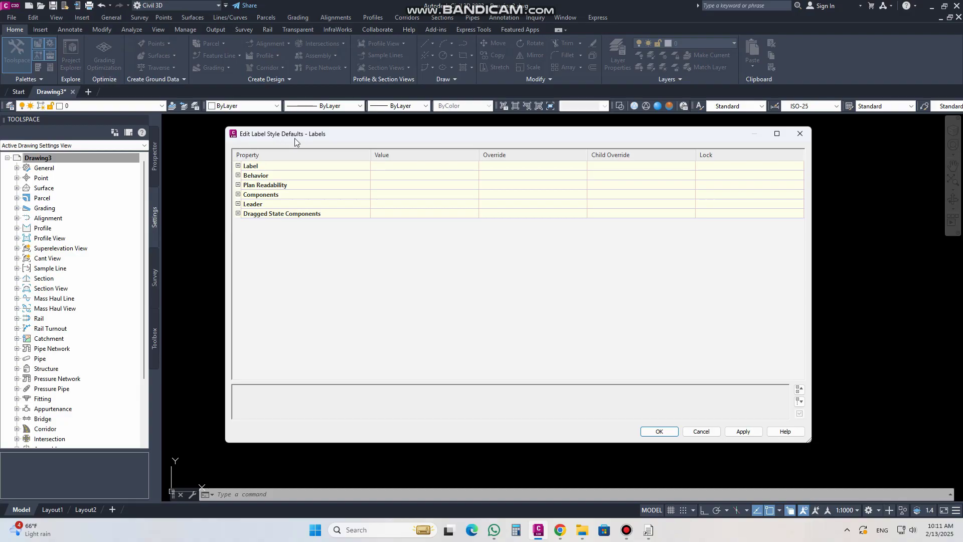
left_click(238, 166)
left_click(238, 166)
left_click(800, 402)
scroll(309, 267, "down", 6)
scroll(308, 267, "up", 6)
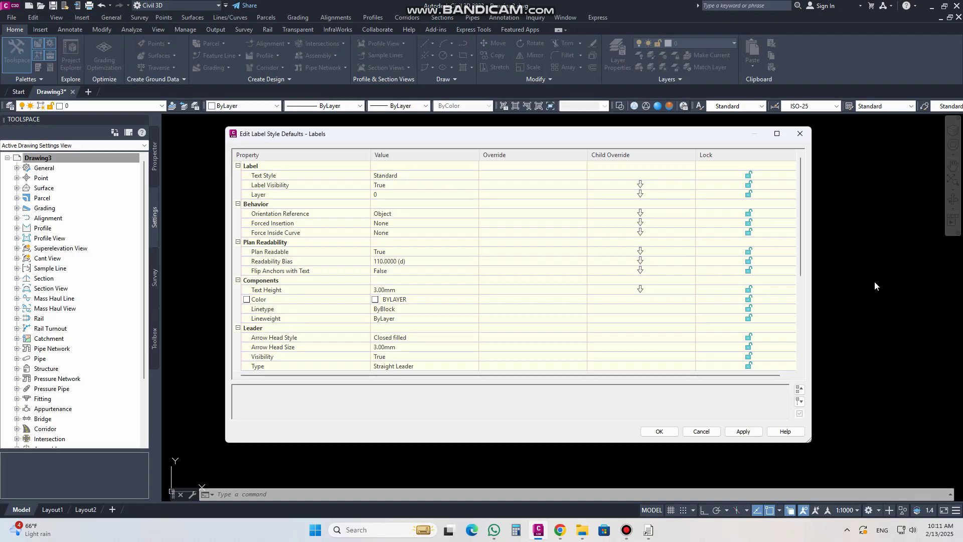
Step: Review the text styles available for the default label text style and leave the selection unchanged
left_click(429, 176)
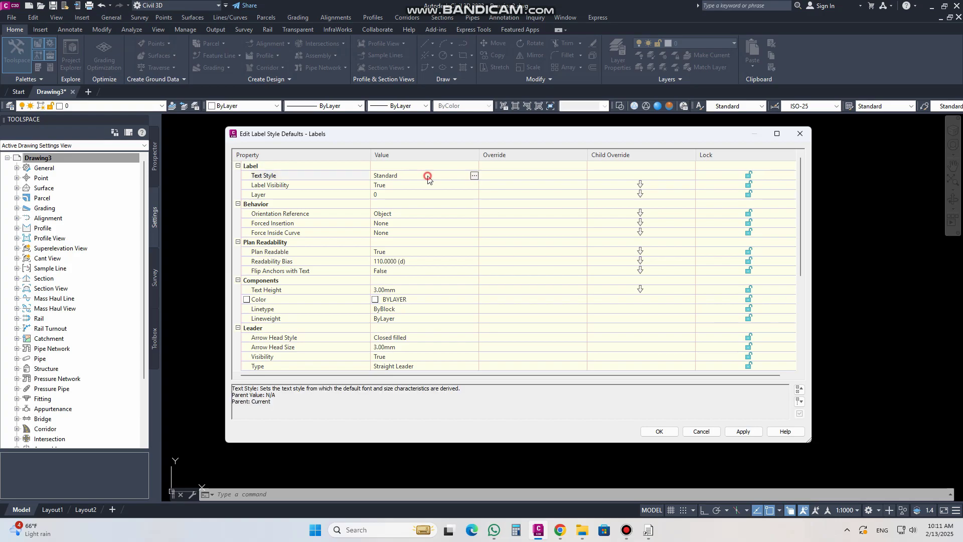
left_click(474, 176)
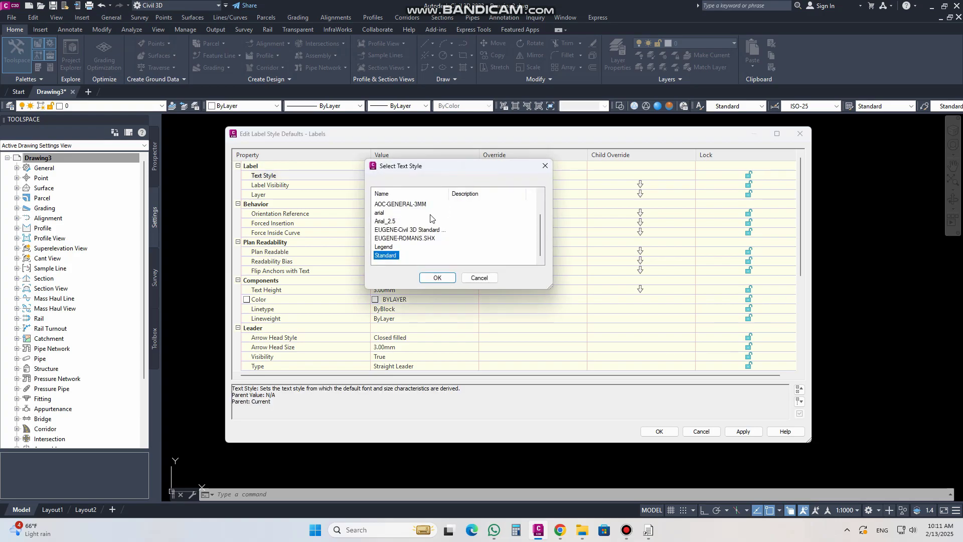
scroll(390, 247, "up", 1)
scroll(390, 247, "down", 1)
left_click(546, 167)
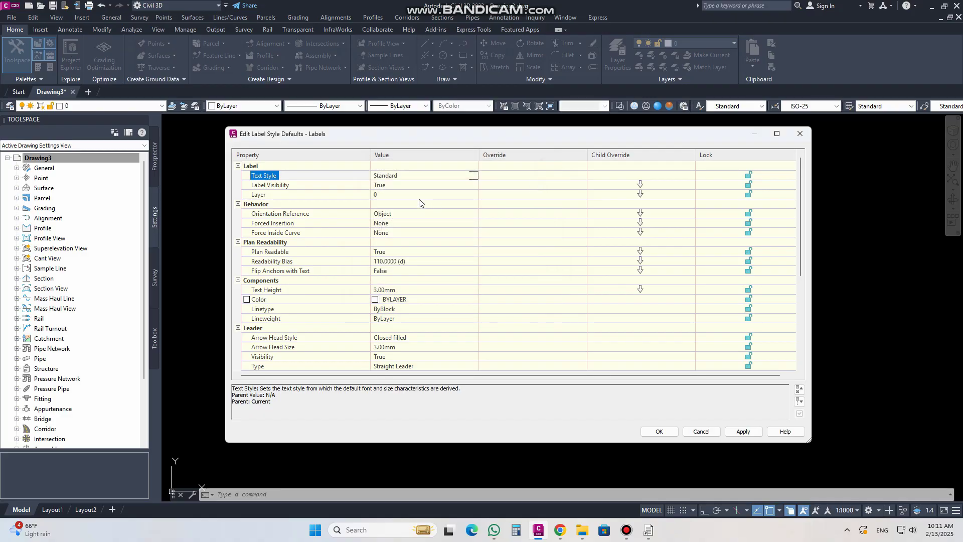
Step: Browse the layers and layer sources available for the default label layer
left_click(386, 186)
left_click(387, 195)
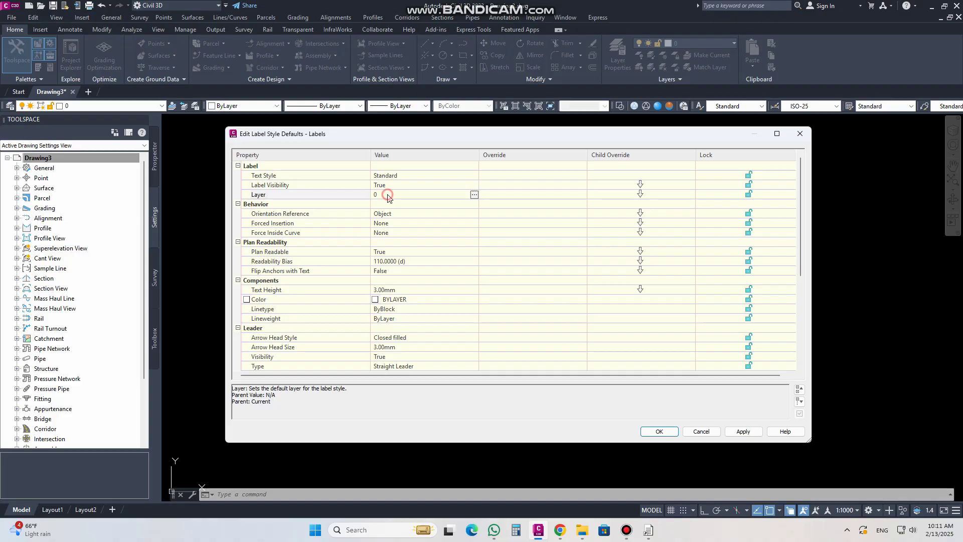
left_click(474, 195)
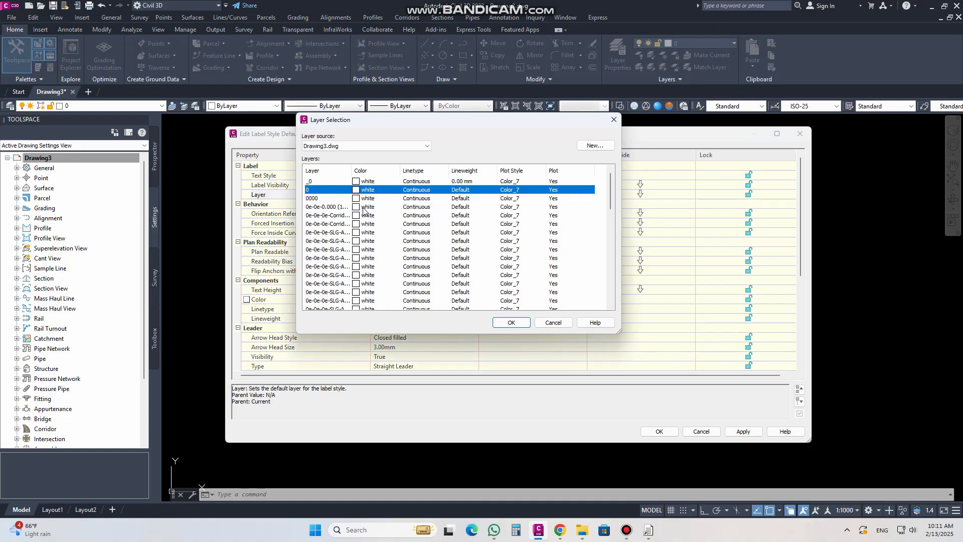
scroll(364, 211, "down", 10)
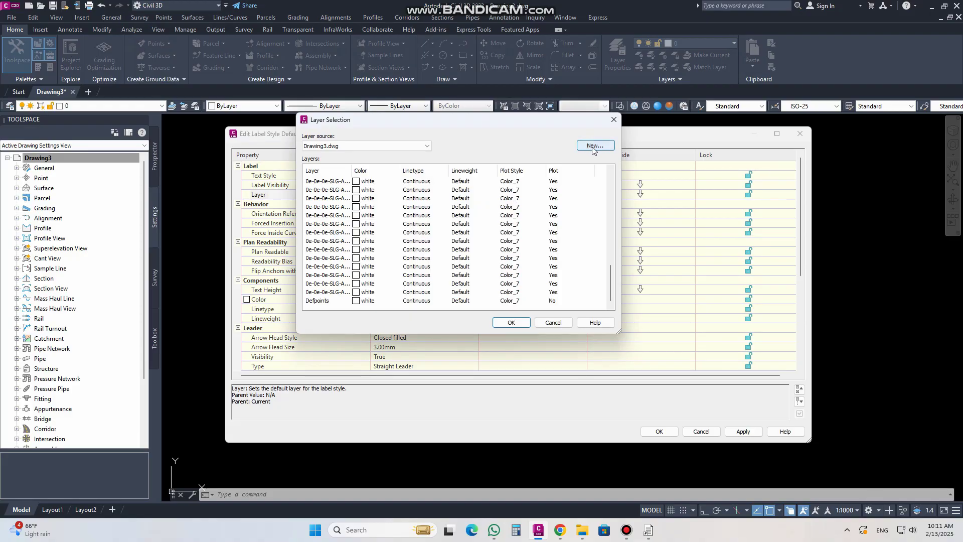
left_click(417, 146)
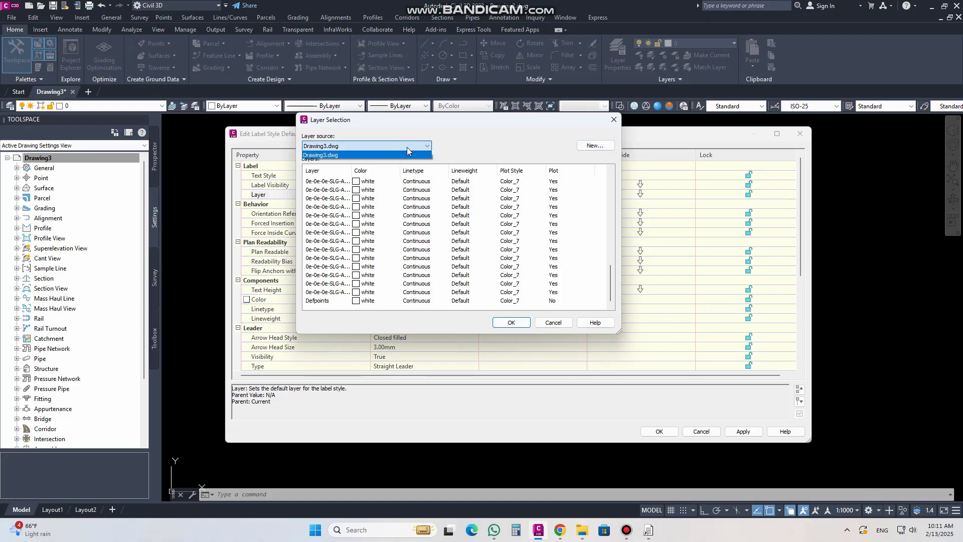
left_click(426, 146)
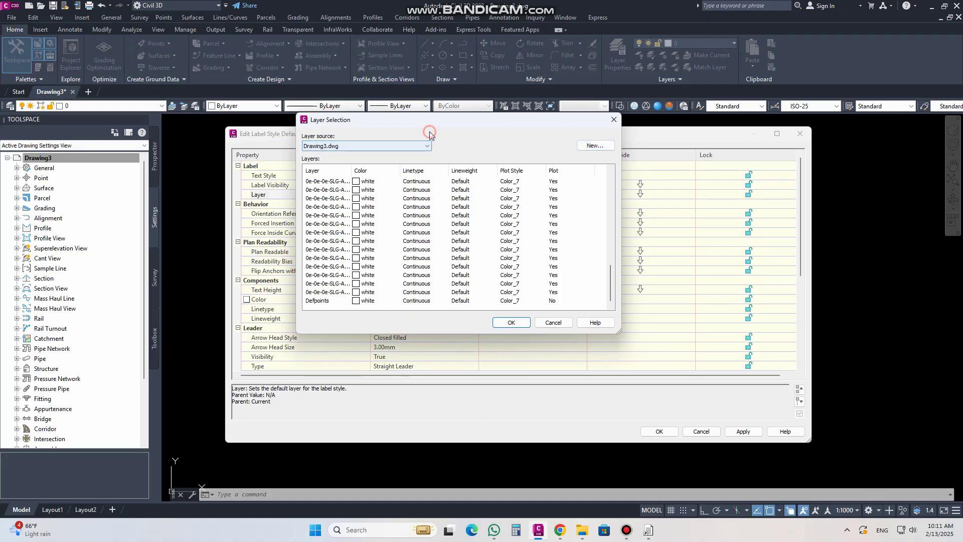
Step: Inspect the properties offered for creating a new layer, and cancel both the creation and the layer selection
left_click(595, 146)
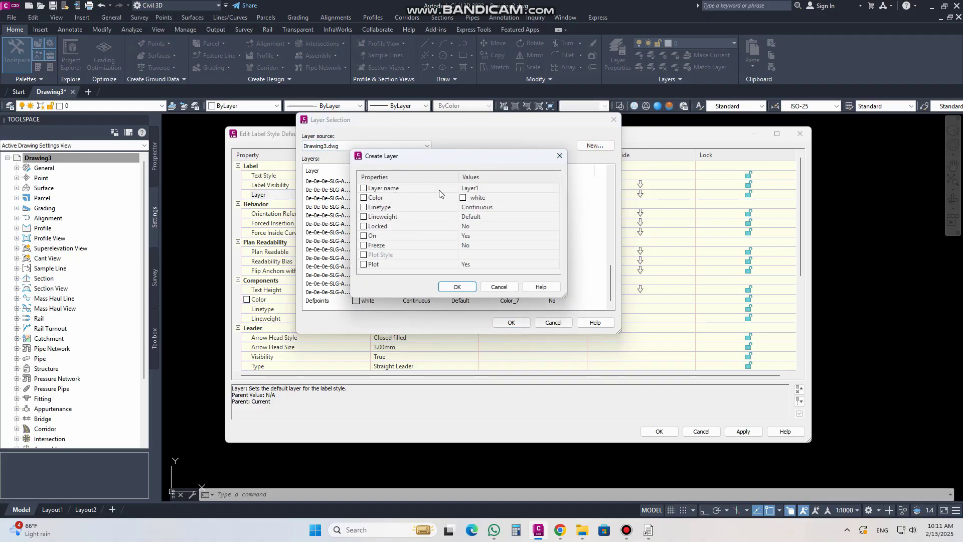
left_click(478, 188)
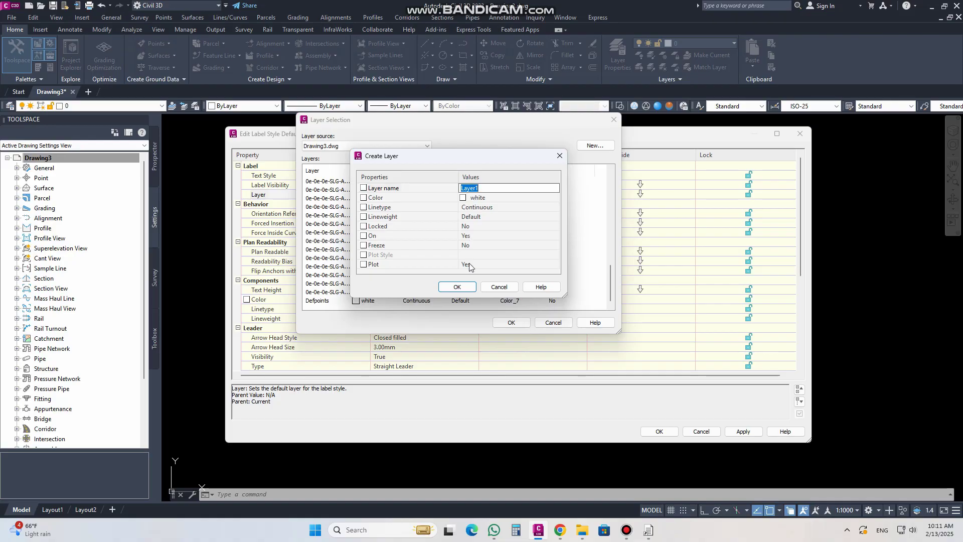
left_click(508, 289)
left_click(611, 120)
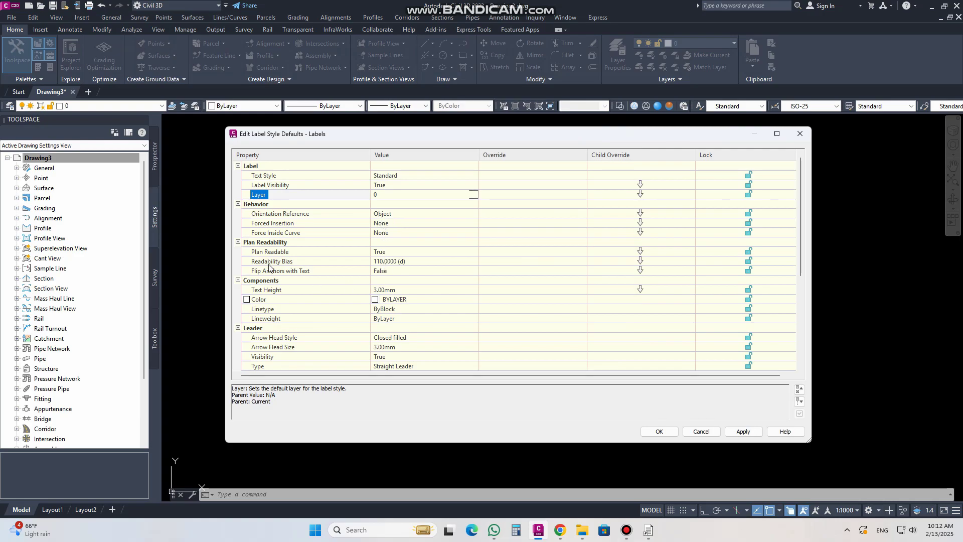
Step: Set the default plan readability bias for labels to 90 degrees
left_click(377, 263)
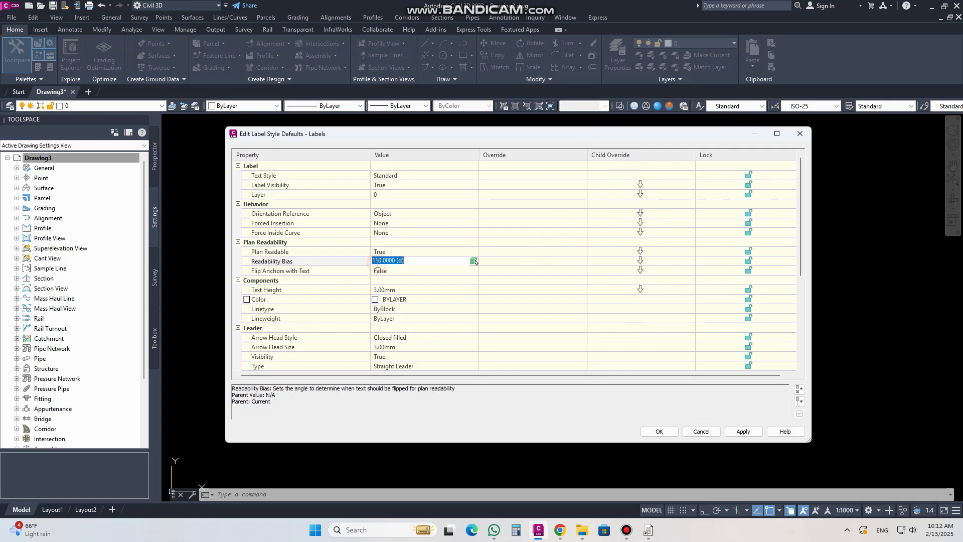
left_click(395, 259)
left_click_drag(379, 260, 367, 263)
type("9")
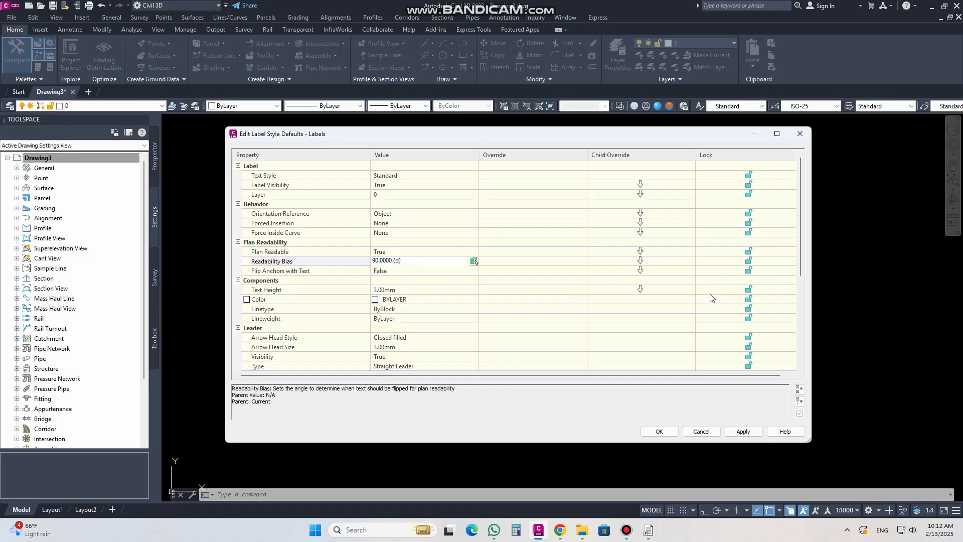
Step: Set the text height of the dragged state components to 5.00 mm
left_click_drag(797, 266, 798, 314)
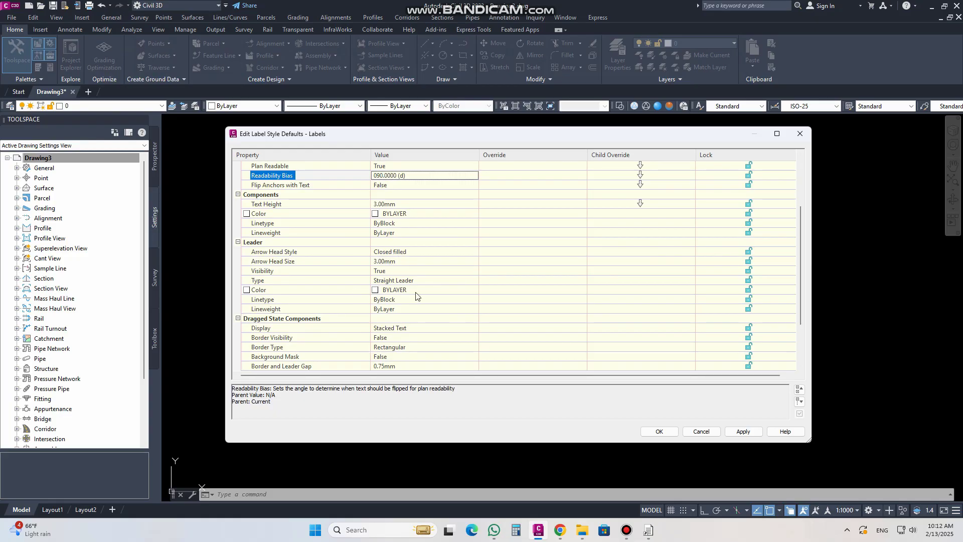
scroll(415, 296, "down", 2)
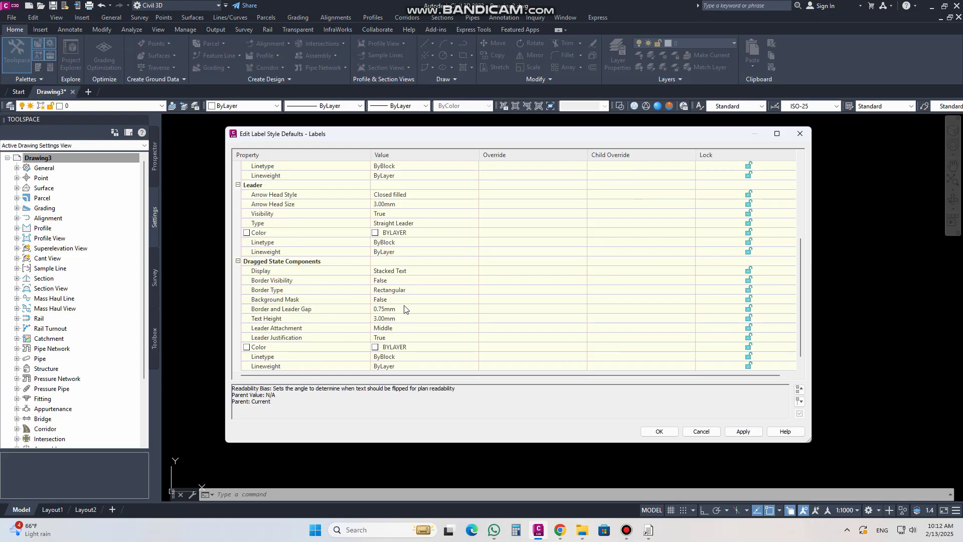
left_click(380, 323)
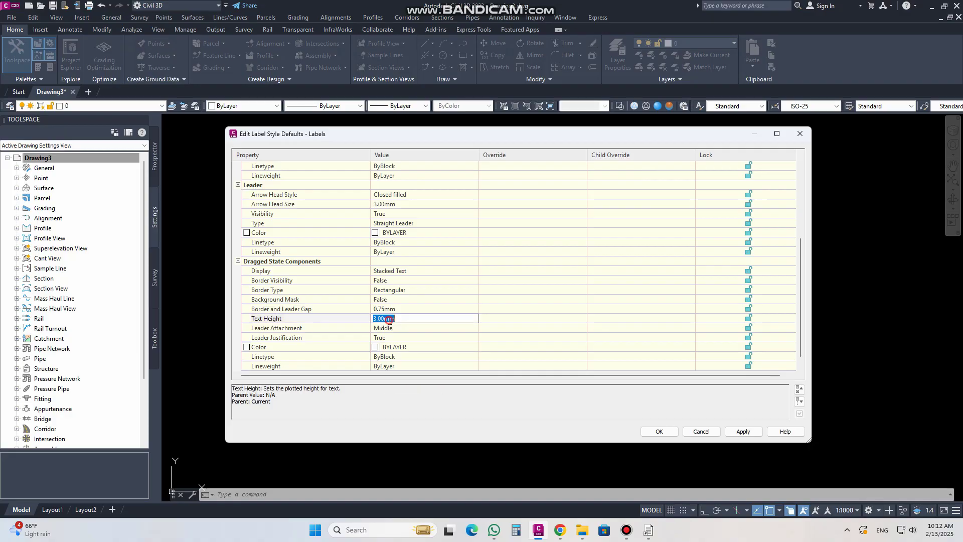
left_click(379, 321)
double_click(393, 318)
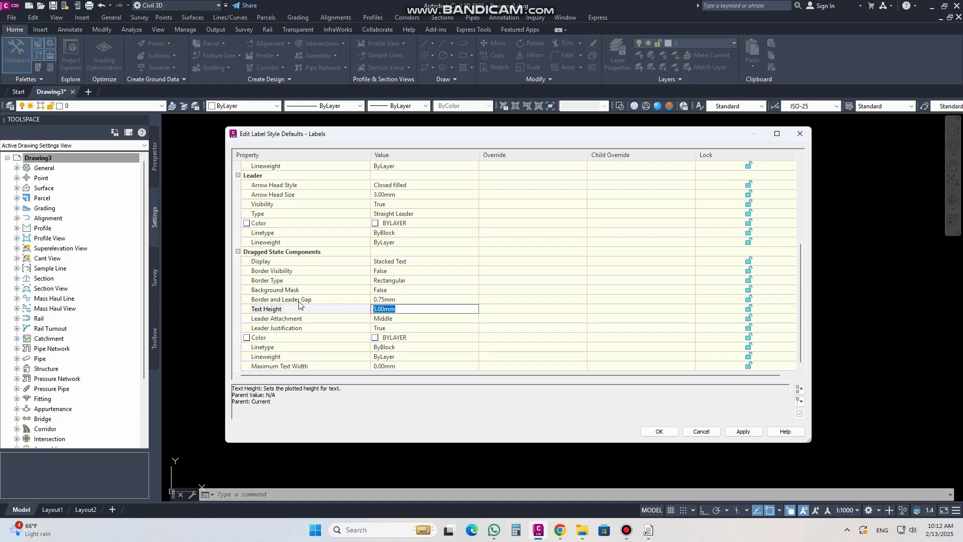
Step: Clear the child overrides for label visibility, layer, all behavior and plan readability properties and component text height, and apply the label defaults
scroll(407, 287, "up", 5)
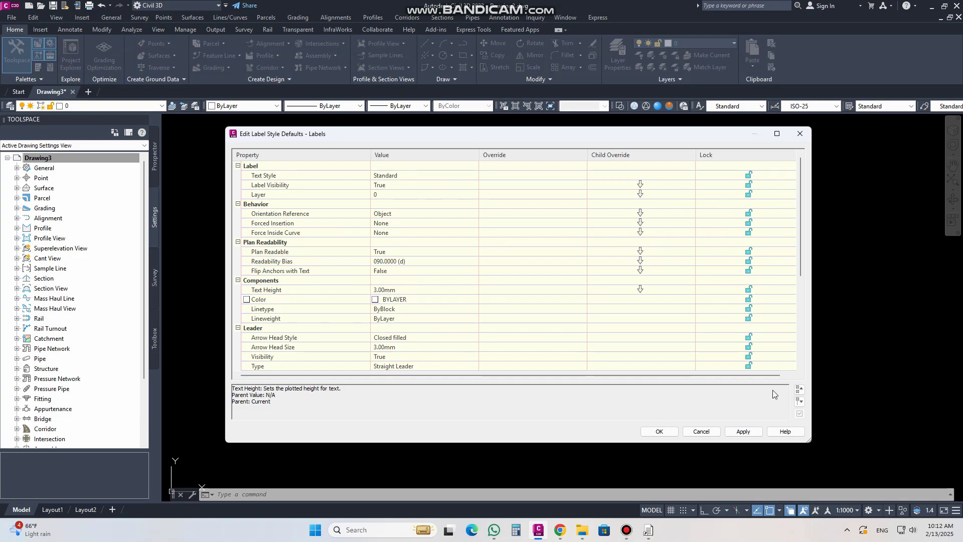
left_click(800, 389)
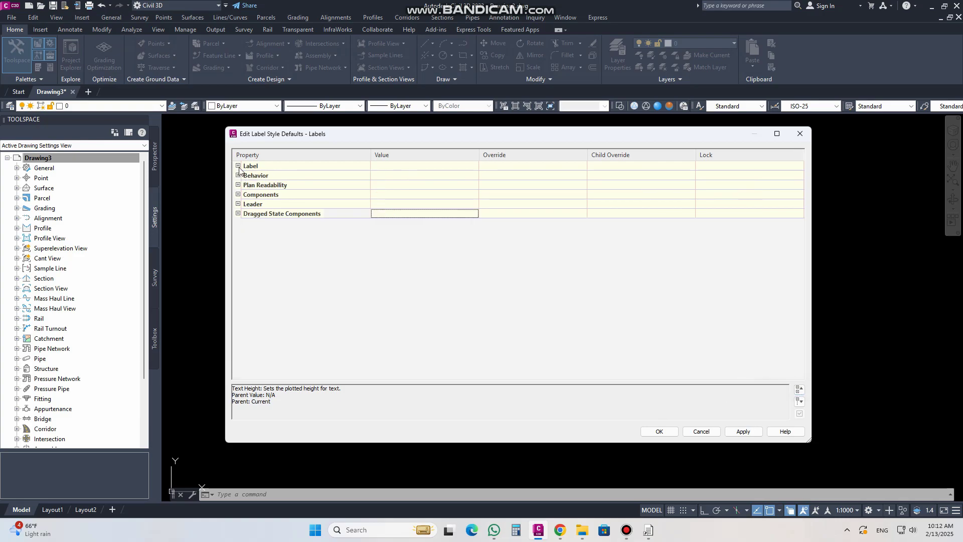
left_click(799, 401)
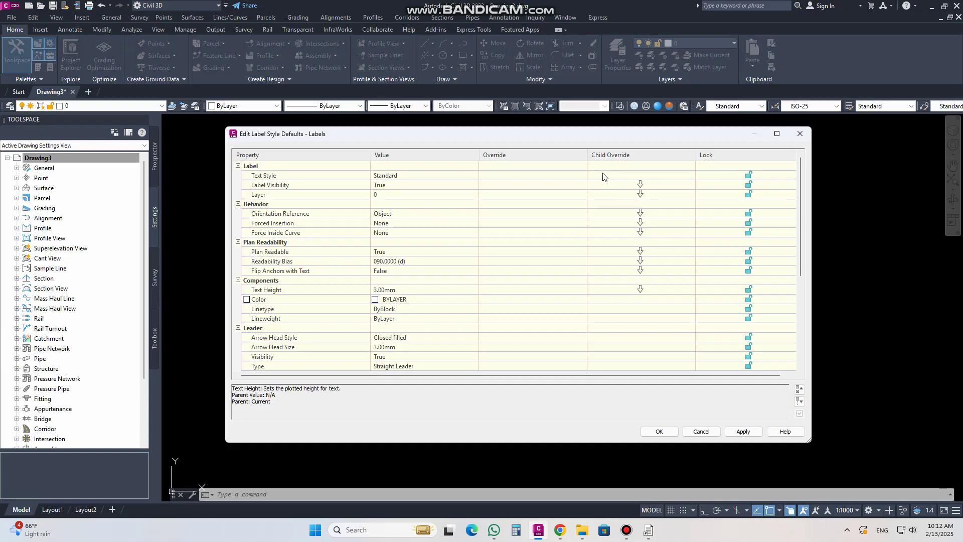
left_click(640, 185)
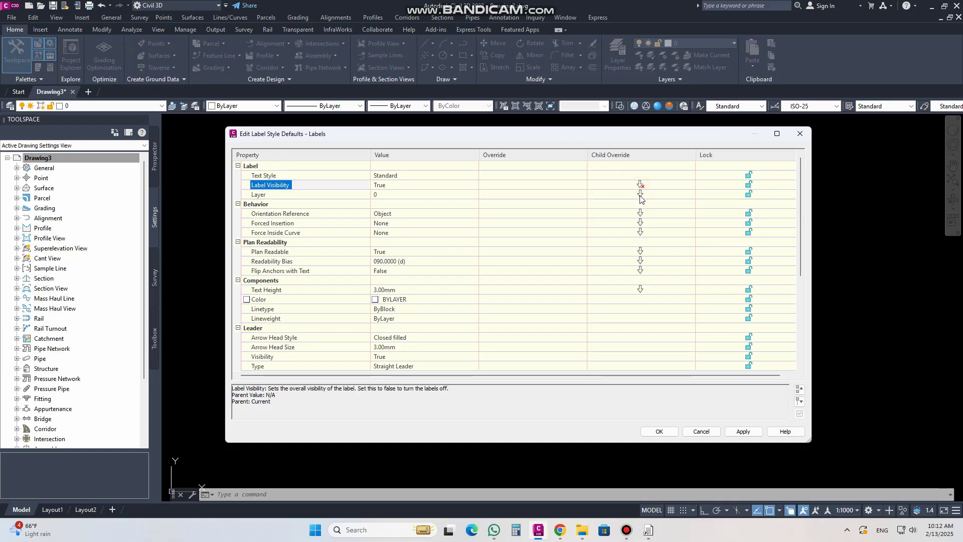
left_click(640, 194)
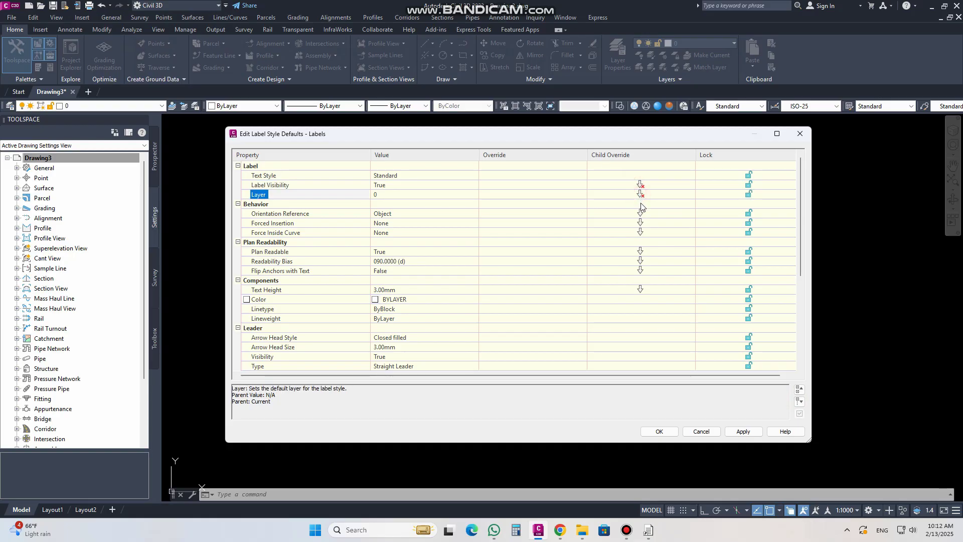
left_click(640, 213)
left_click(640, 222)
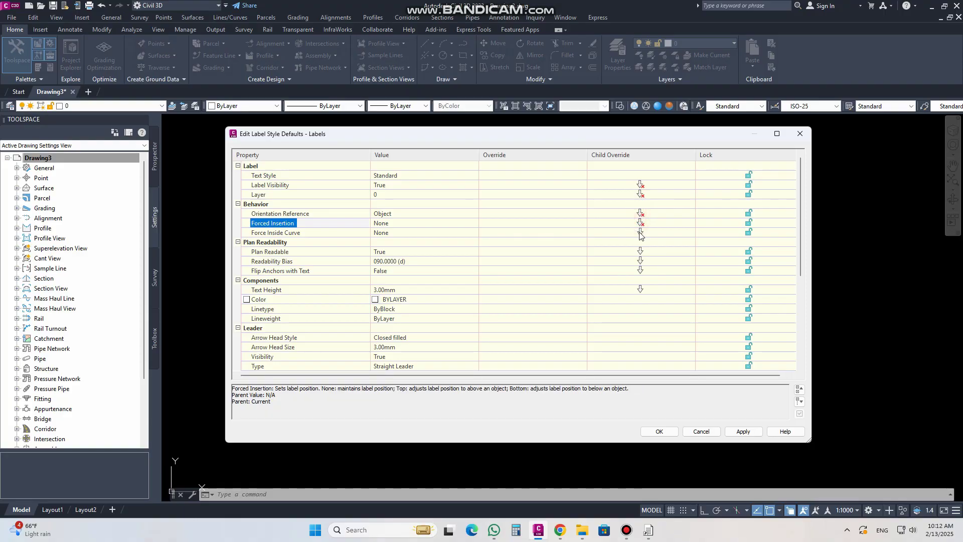
left_click(641, 232)
left_click(640, 251)
left_click(641, 261)
left_click(640, 270)
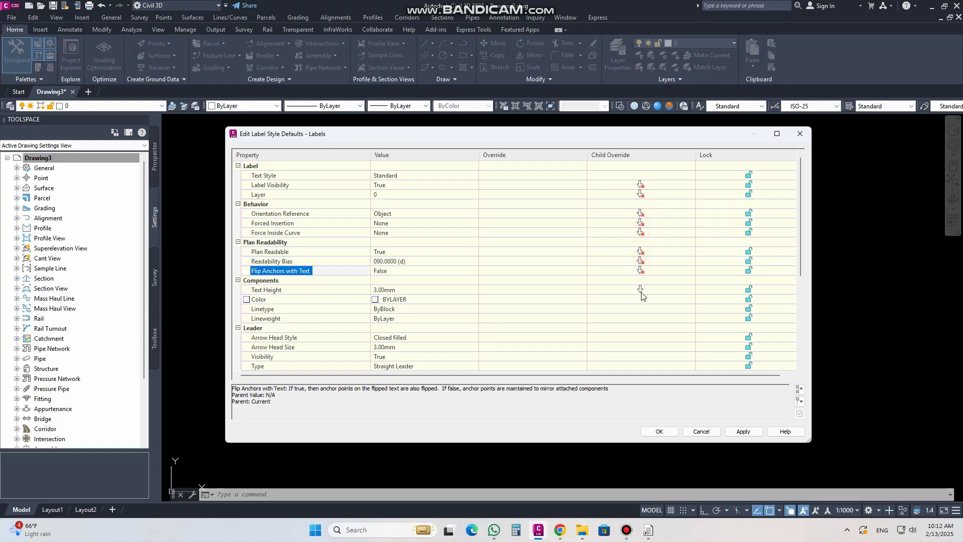
left_click(641, 290)
left_click(743, 431)
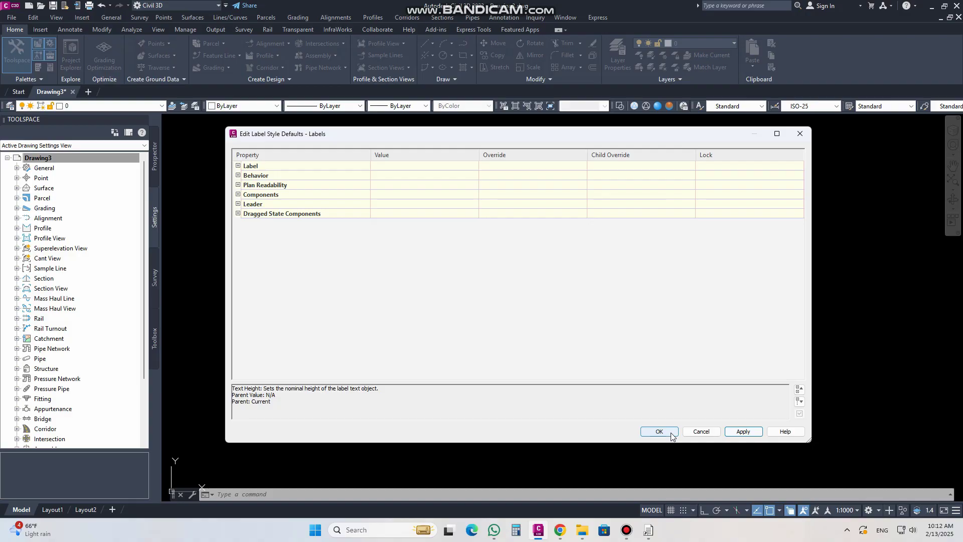
left_click(659, 432)
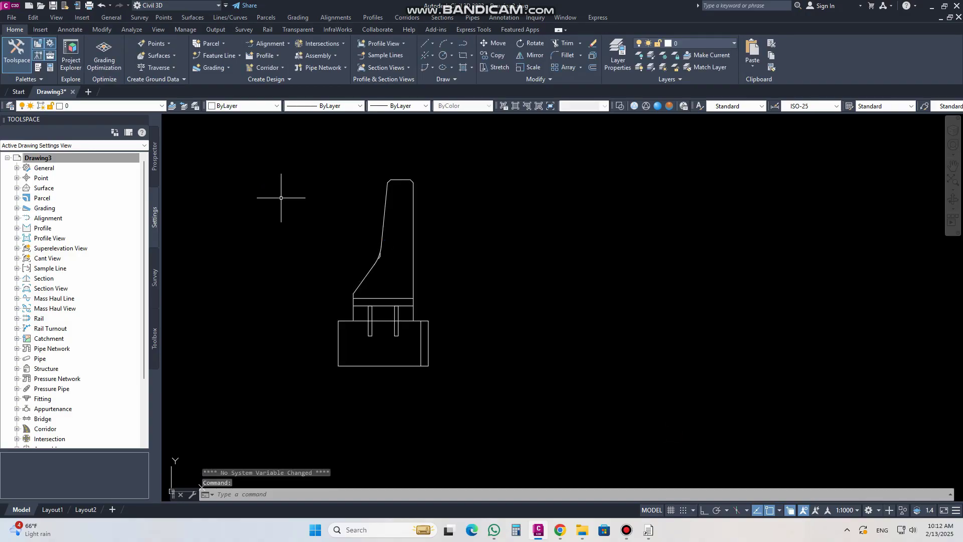
Step: Reopen Drawing3's label style defaults, review the expanded properties with the text style and its lock, and accept the defaults
right_click(67, 159)
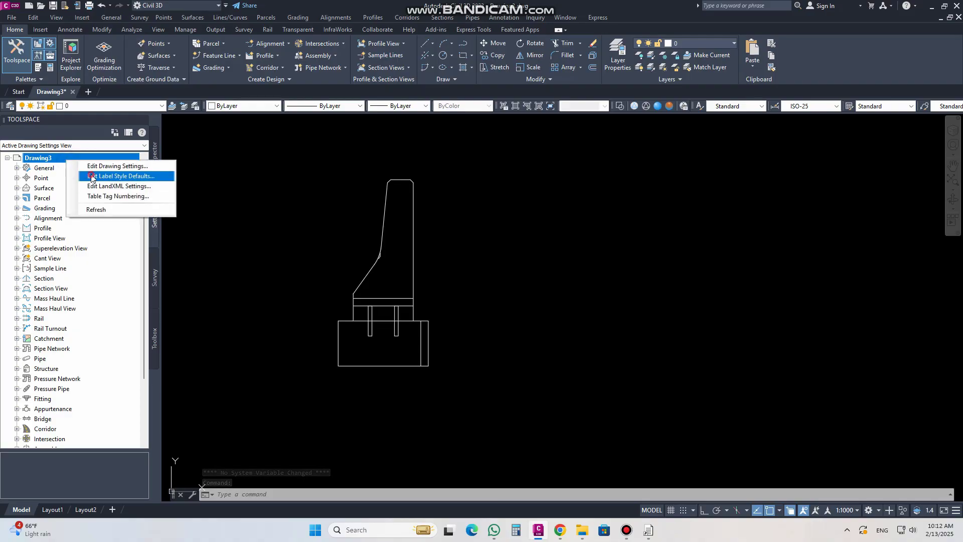
left_click(92, 177)
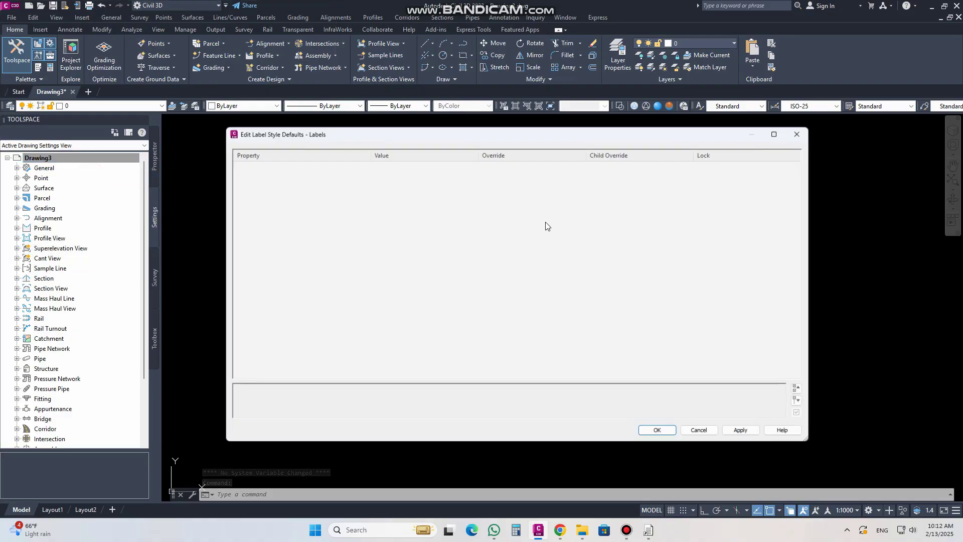
left_click(799, 401)
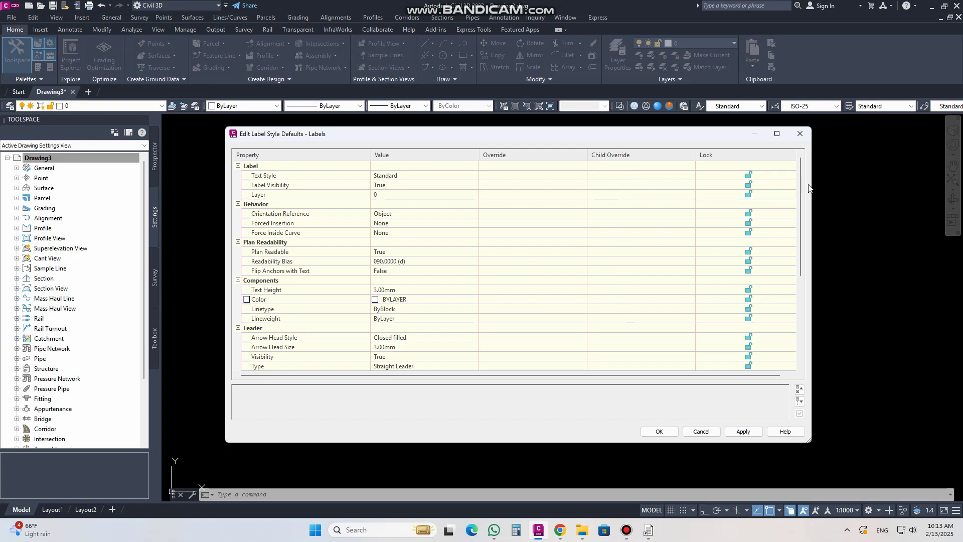
left_click(748, 177)
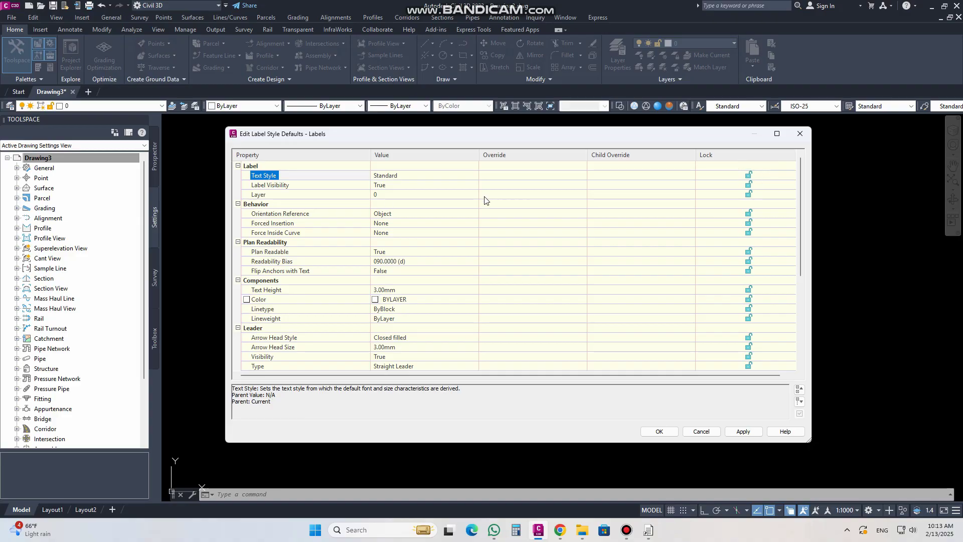
left_click(400, 177)
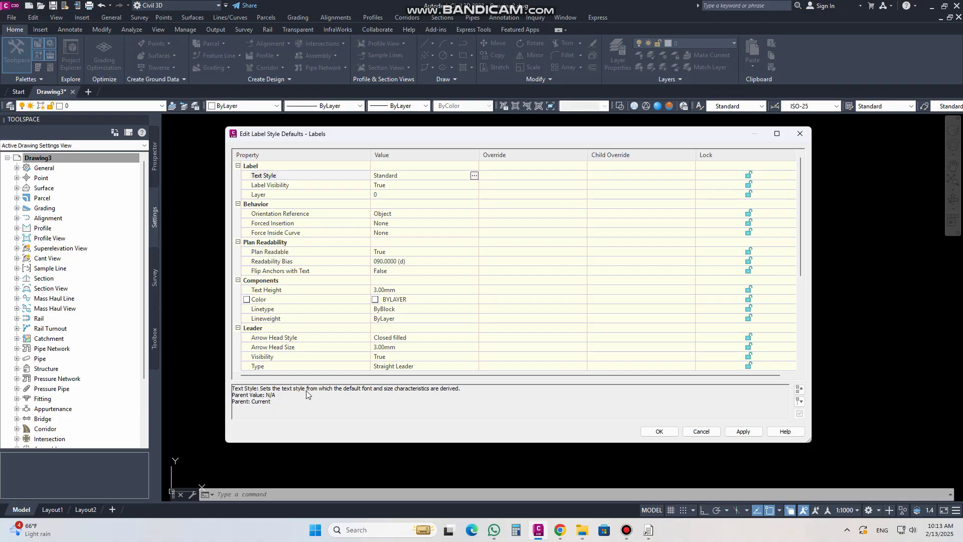
left_click(798, 390)
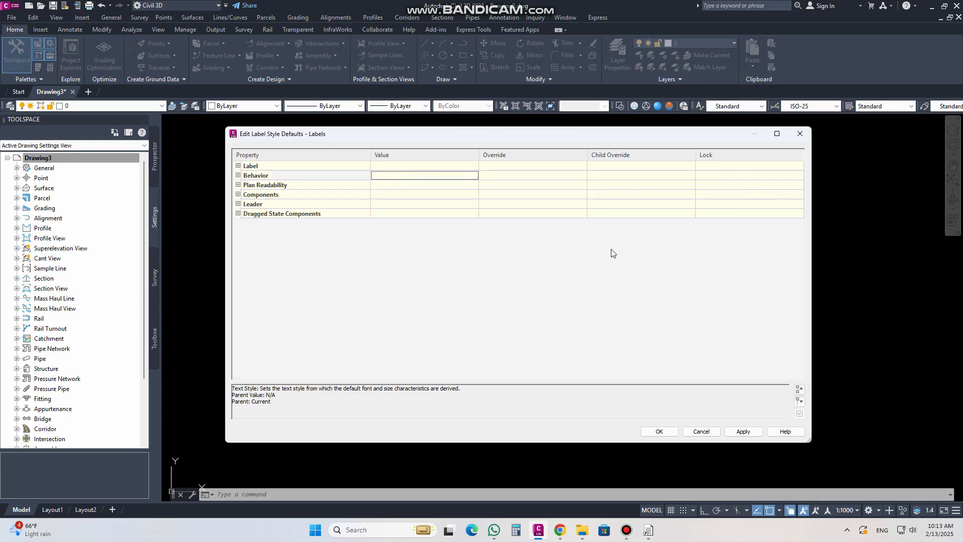
left_click(742, 431)
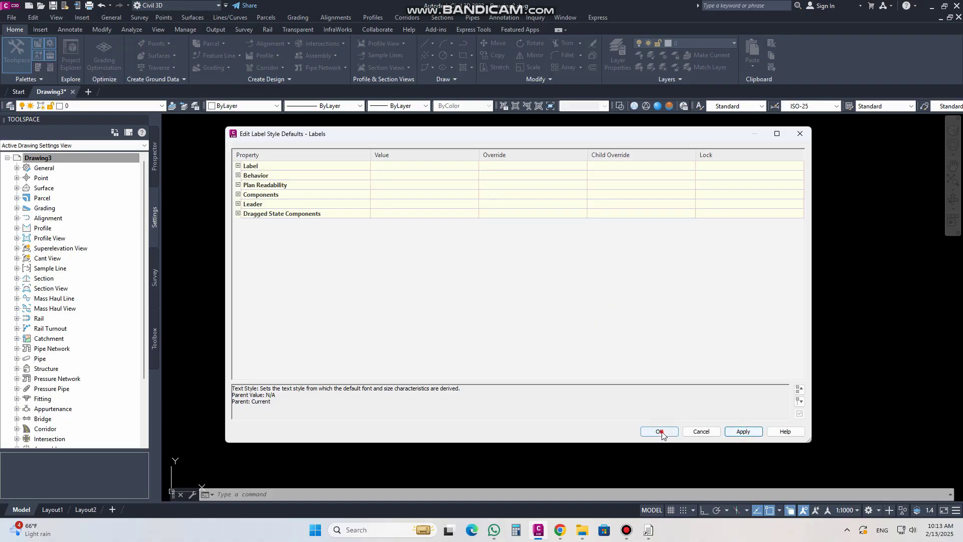
left_click(659, 430)
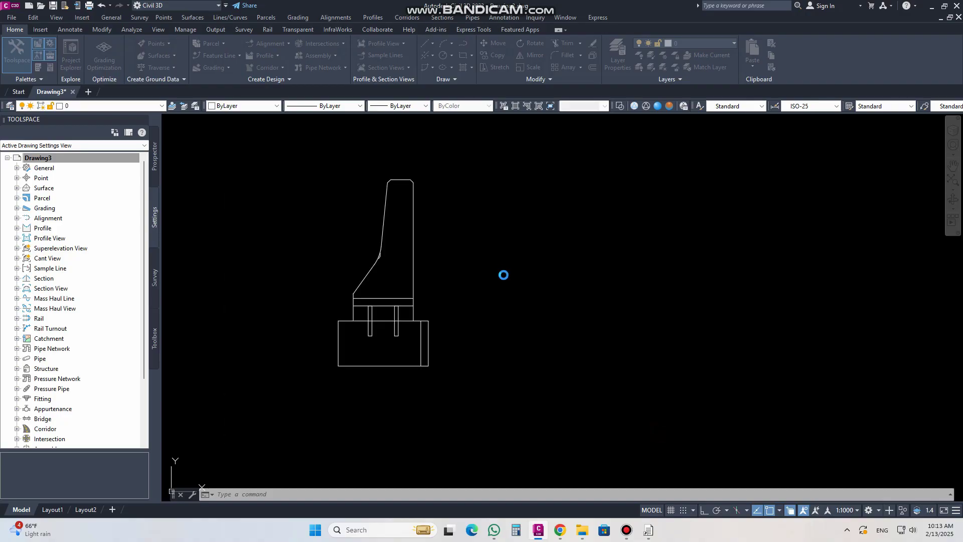
Step: Review the text styles available for annotation in Drawing3
left_click(40, 29)
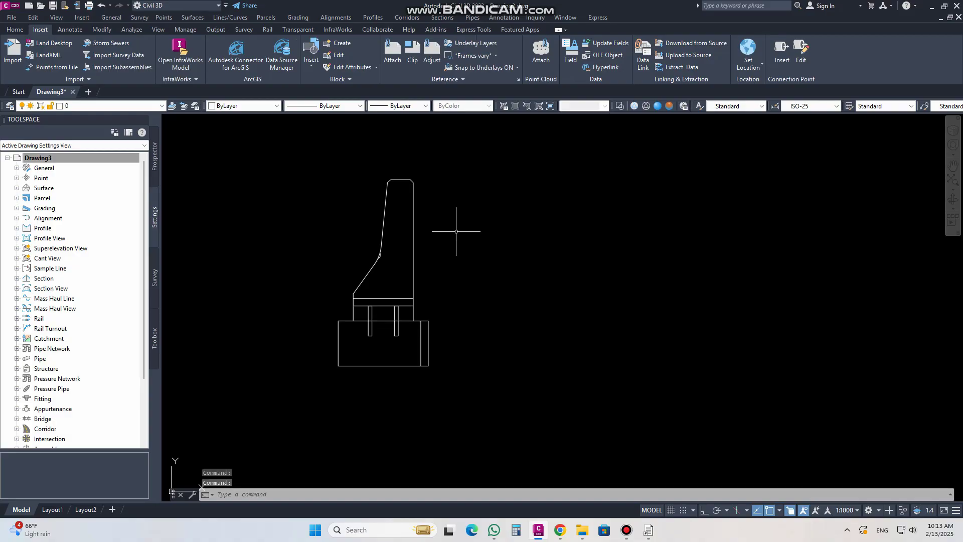
left_click(71, 30)
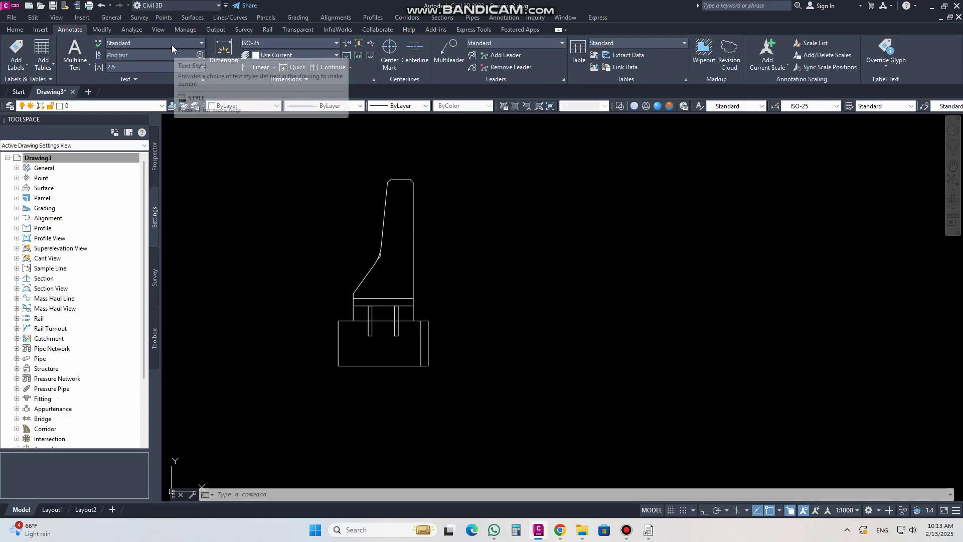
left_click(146, 45)
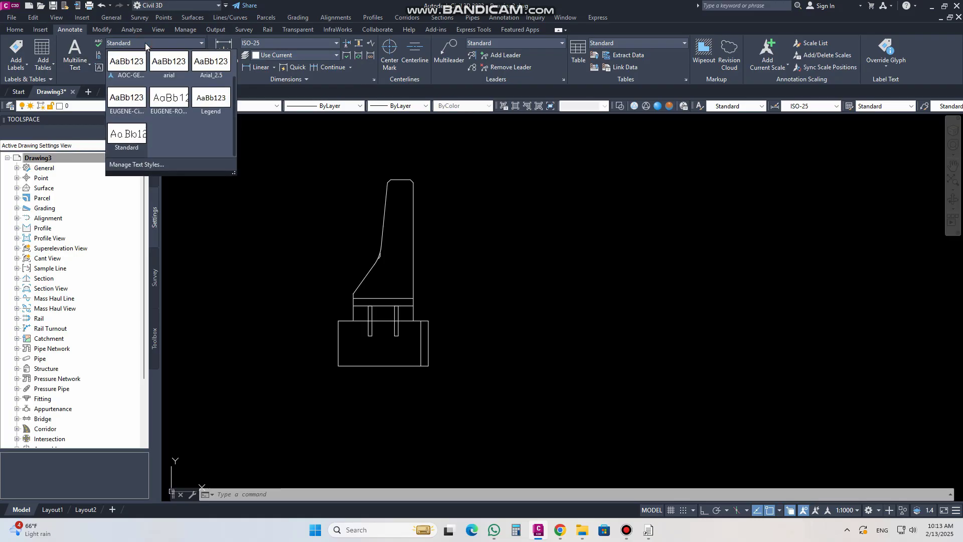
left_click(145, 46)
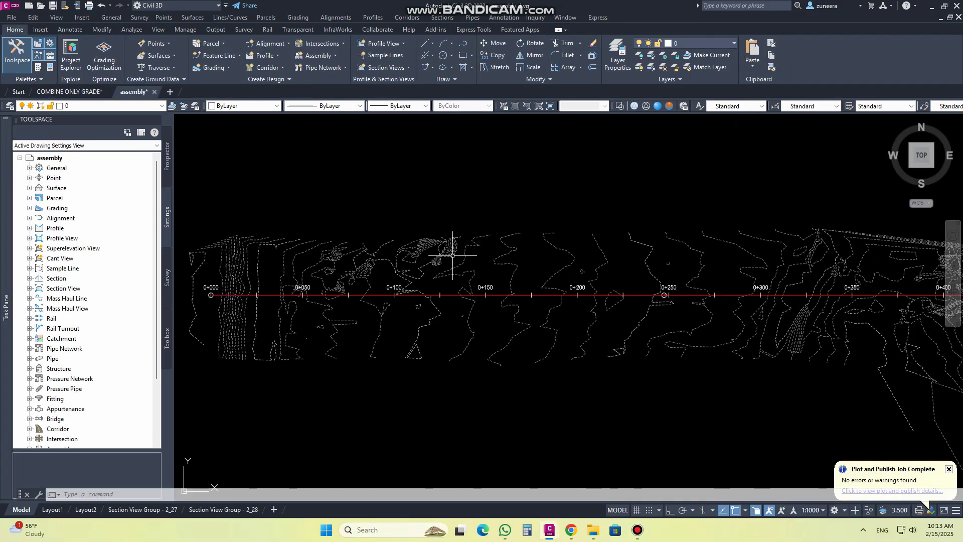
Step: Review the default name, style, layer and label set for a new layout alignment, without creating one
mouse_move(453, 255)
left_click(273, 44)
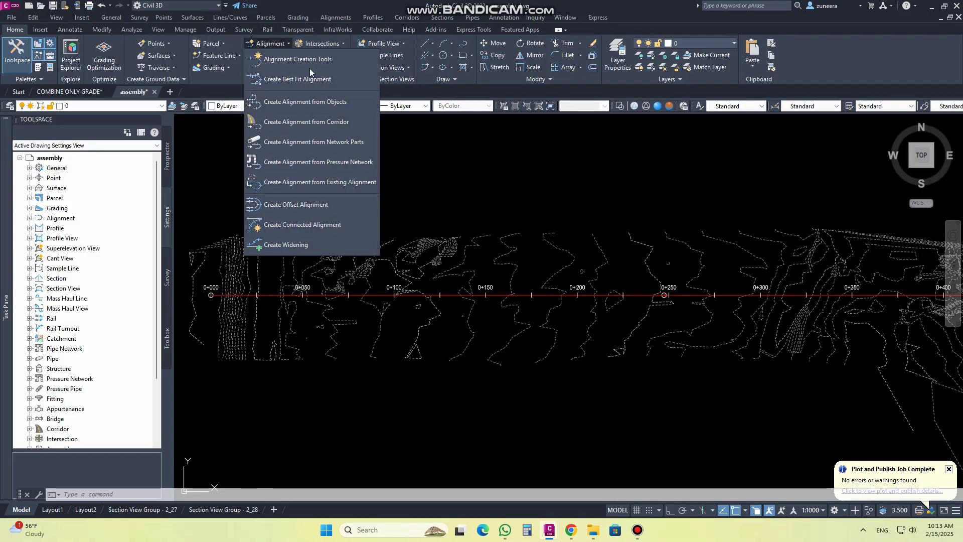
left_click(305, 62)
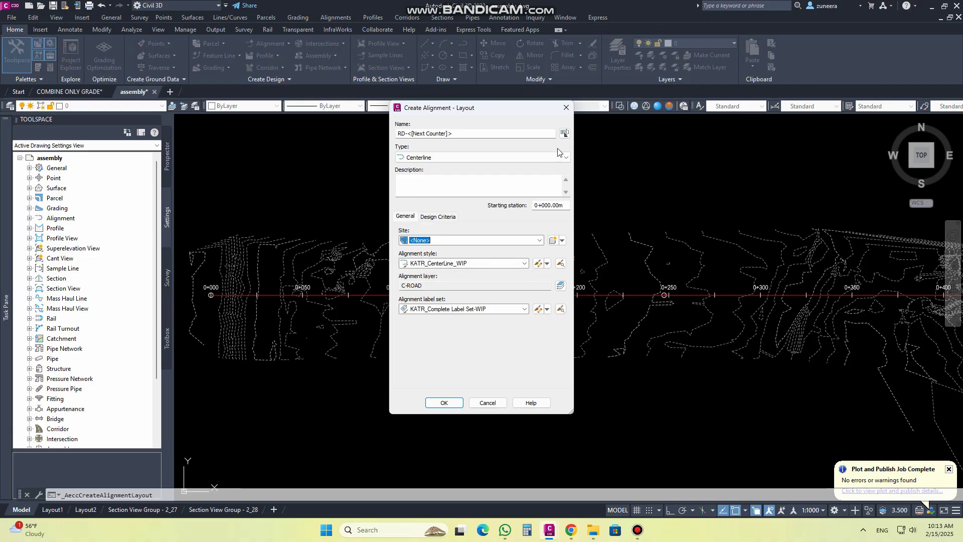
left_click(566, 108)
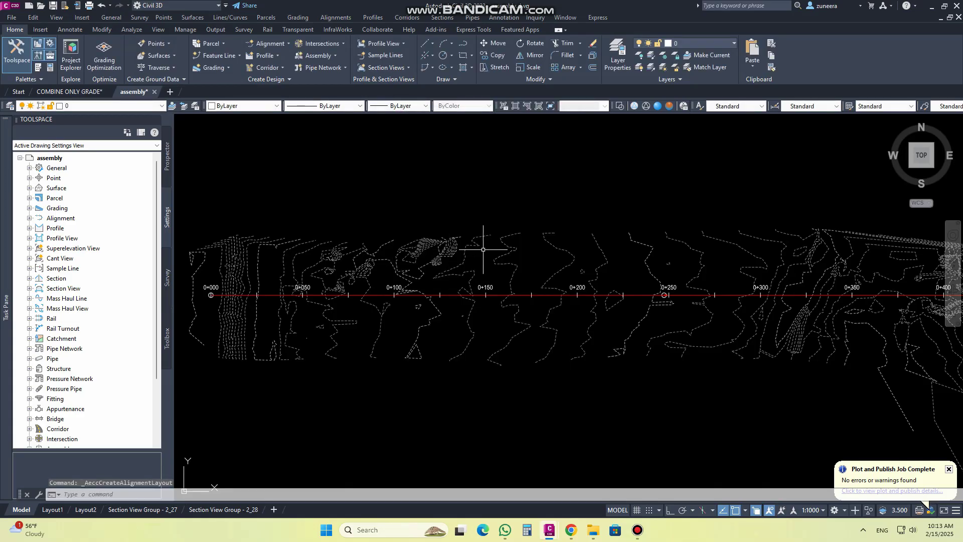
Step: Draw a nearly horizontal polyline just above the red alignment, from about station 0+090 to 0+240
type("pl")
key("Return")
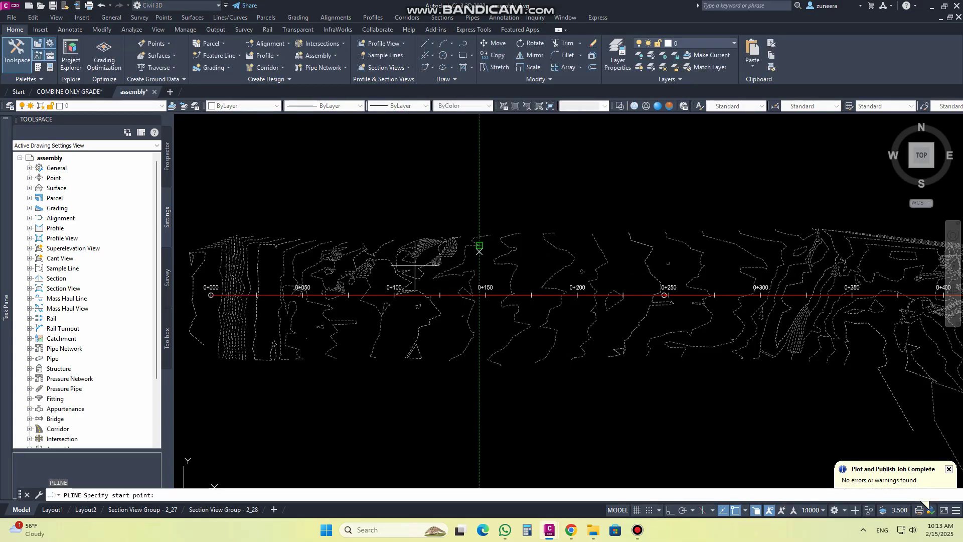
left_click(374, 275)
left_click(650, 269)
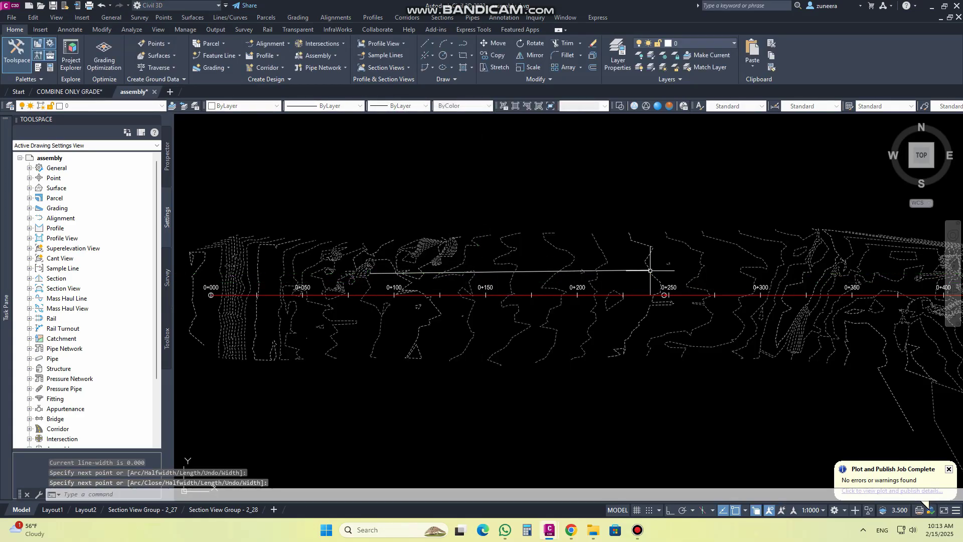
Step: Pick the new polyline for Create Alignment from Objects, accept its direction, review the default alignment settings and cancel the creation
left_click(278, 45)
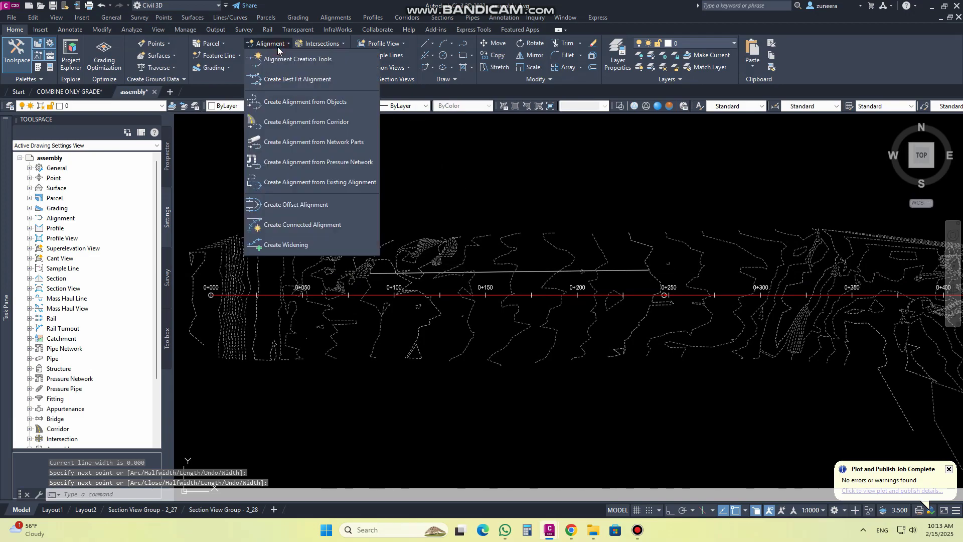
left_click(302, 101)
left_click(521, 272)
key("Return")
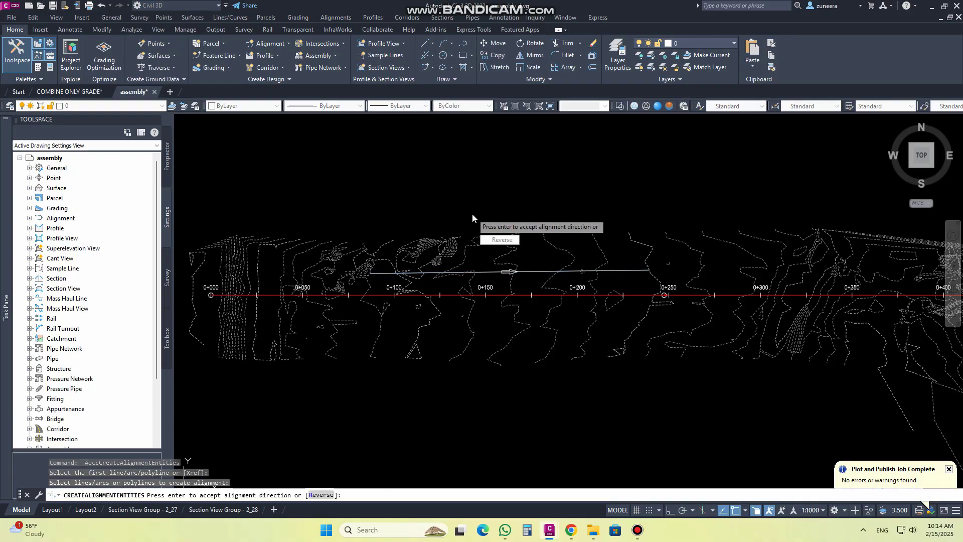
key("Return")
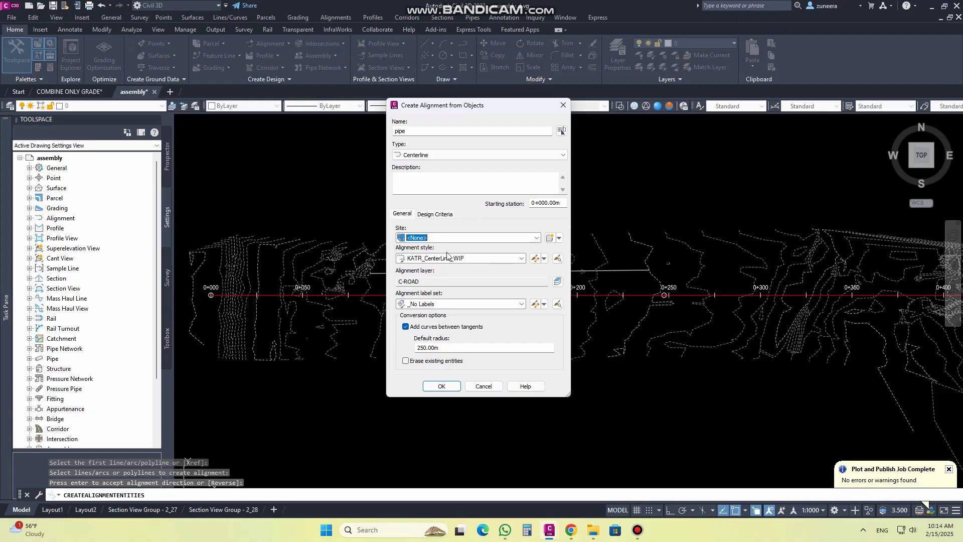
left_click(563, 105)
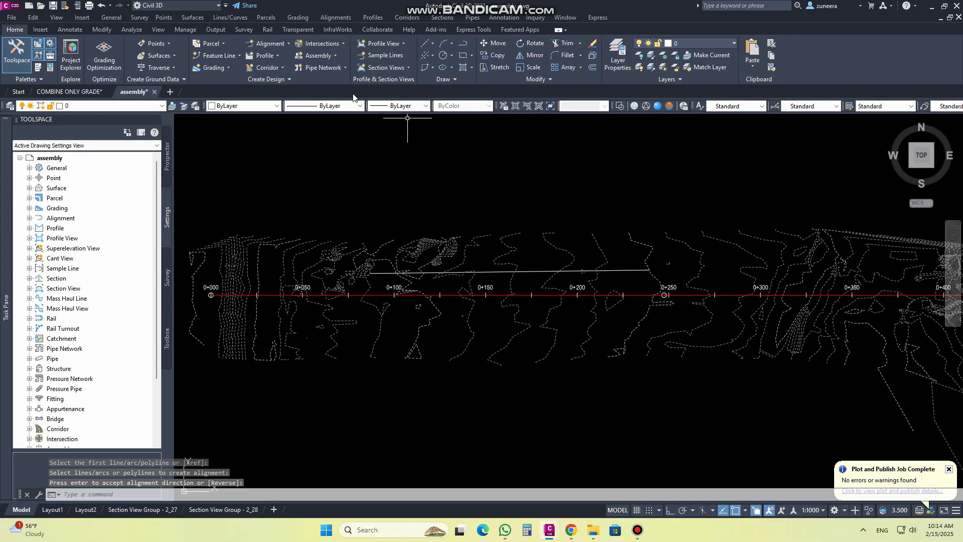
Step: Select the Main Road section from station 0+100.00 to about 0+193 for Create Alignment from Existing, review the default settings and cancel
left_click(274, 47)
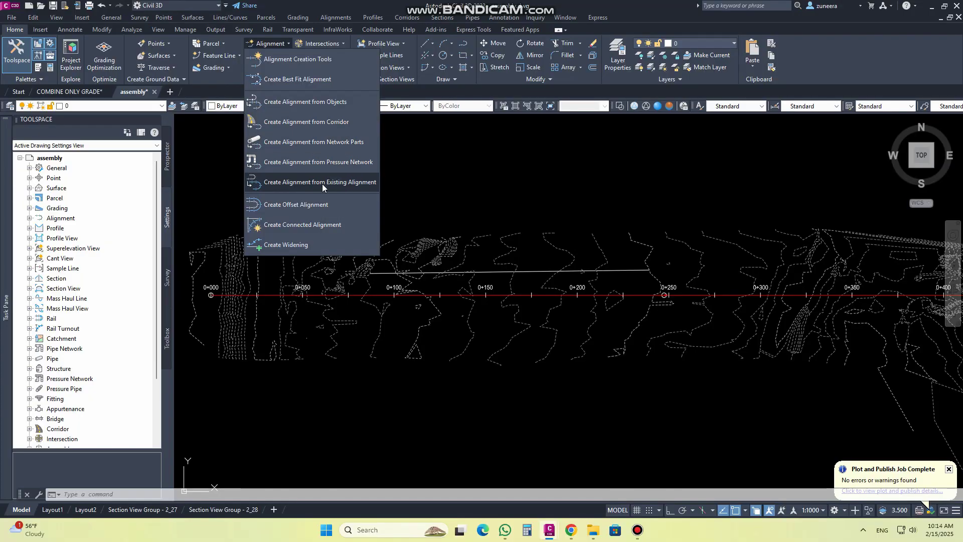
left_click(308, 182)
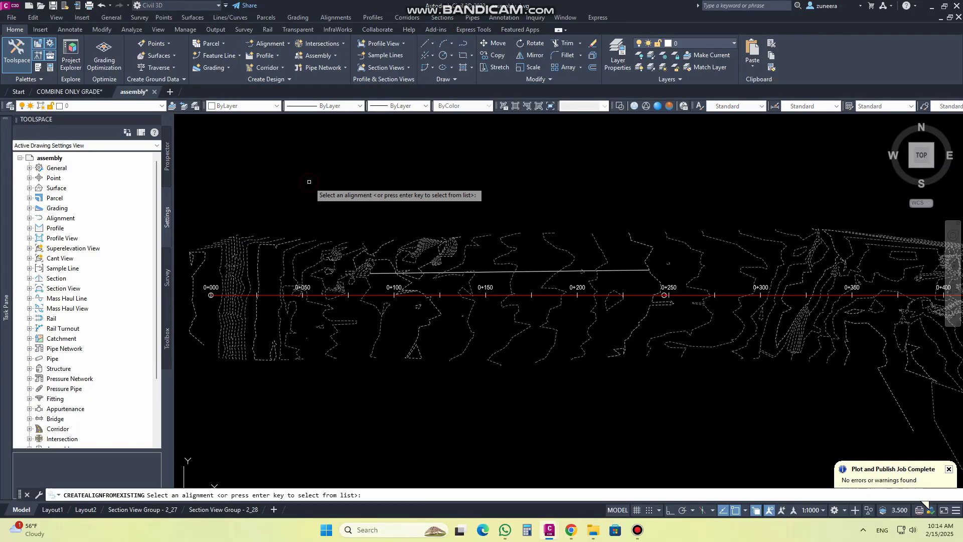
left_click(376, 295)
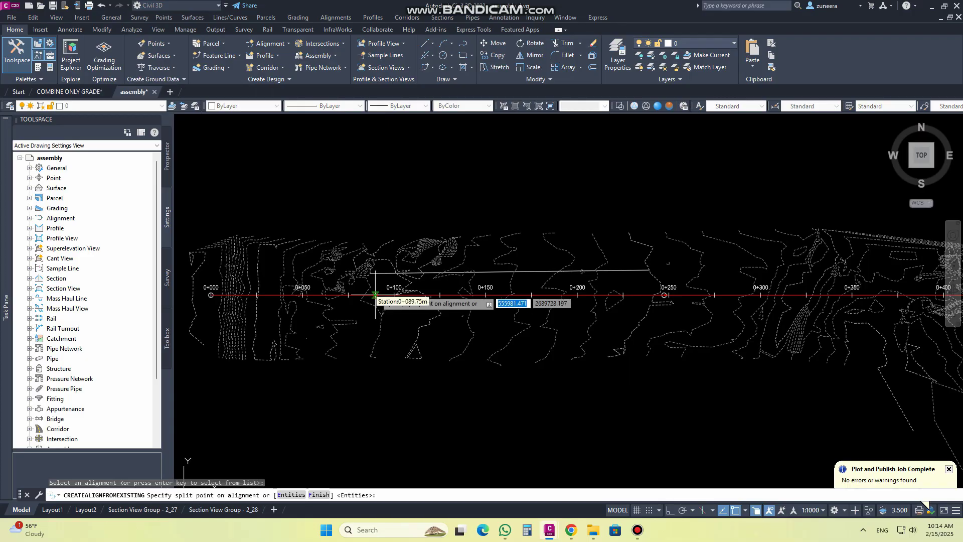
left_click(393, 294)
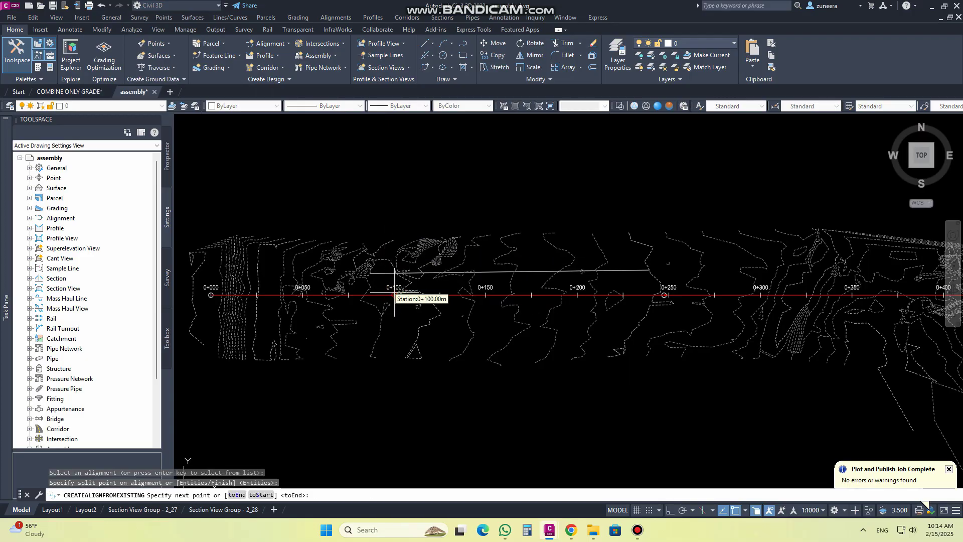
left_click(564, 295)
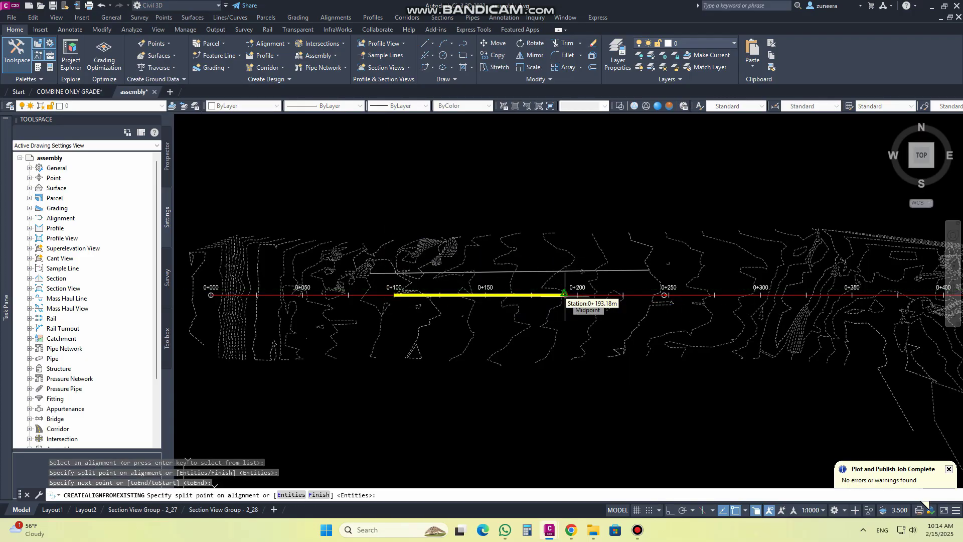
key("Return")
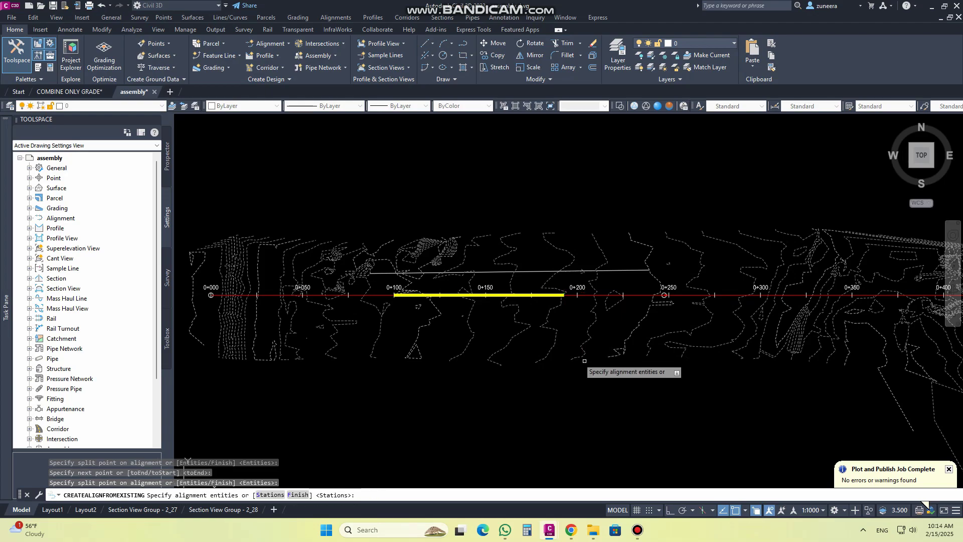
right_click(528, 321)
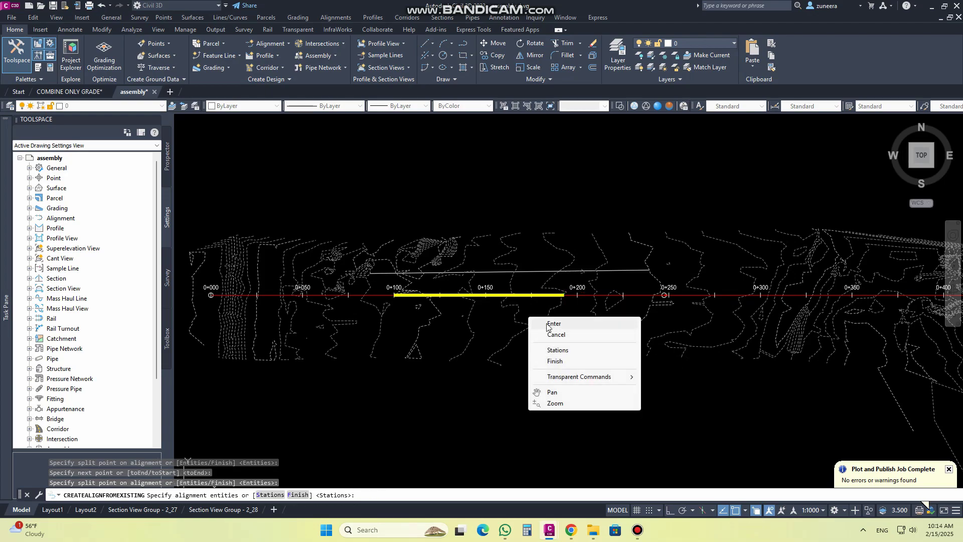
left_click(548, 325)
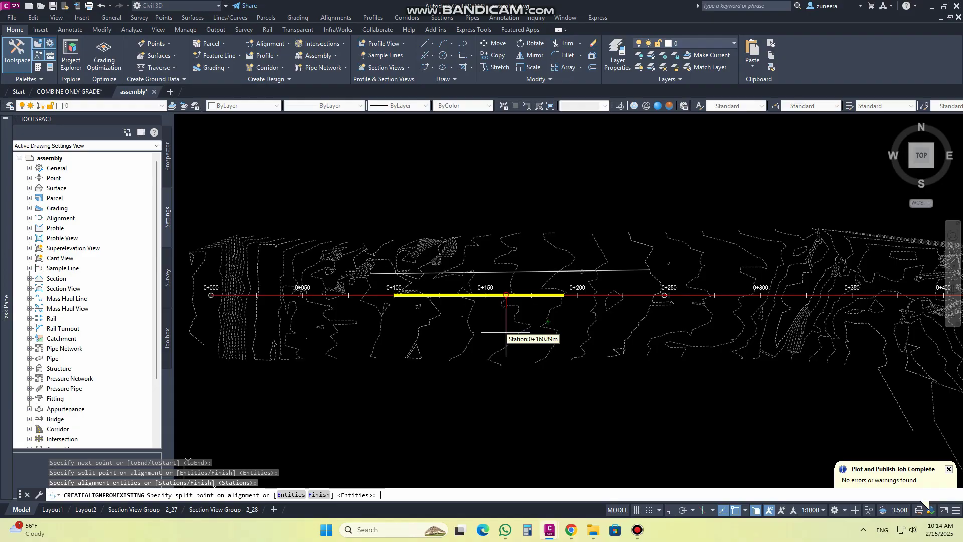
key("Return")
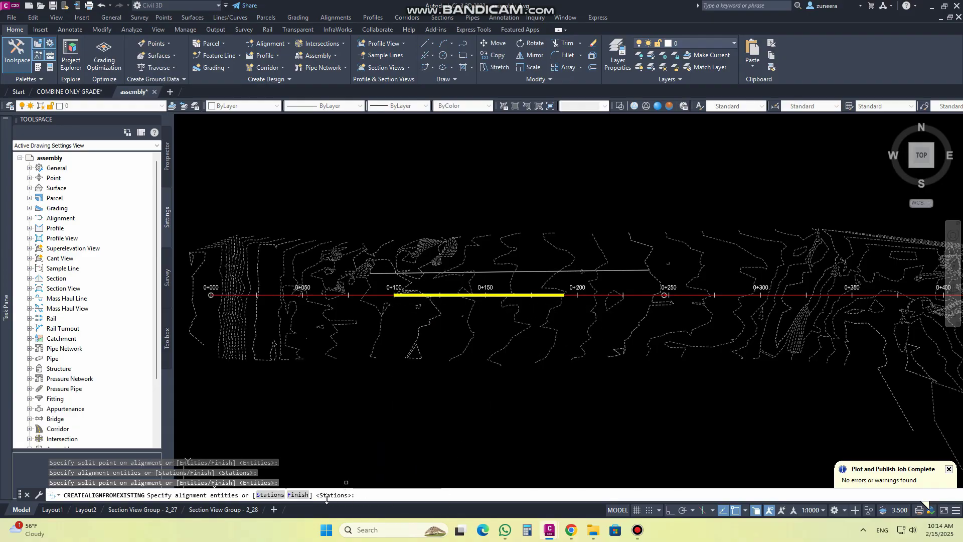
left_click(297, 495)
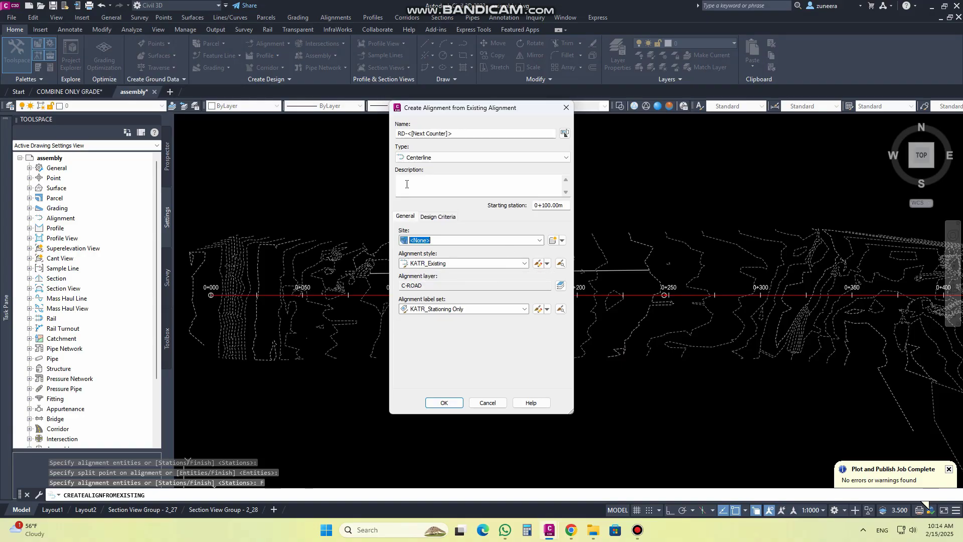
left_click(566, 107)
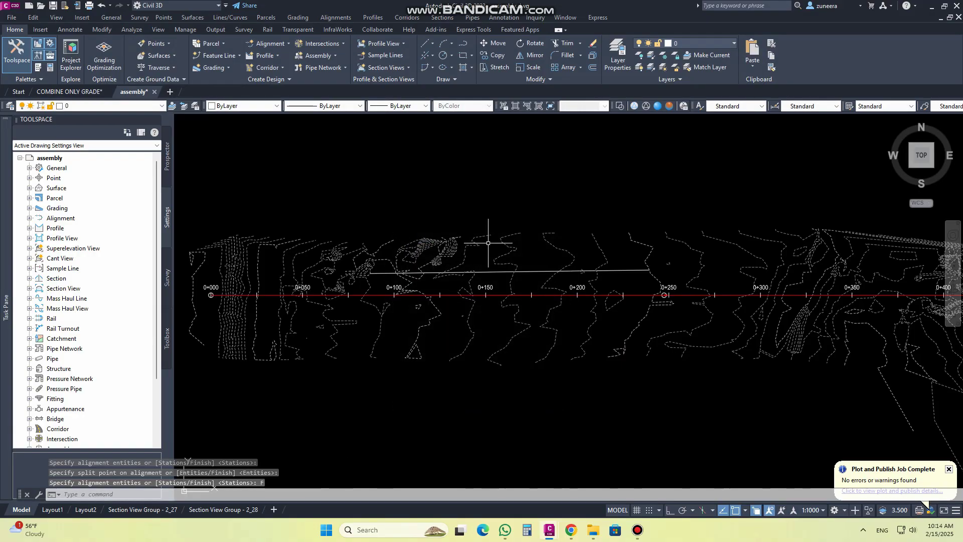
key("Escape")
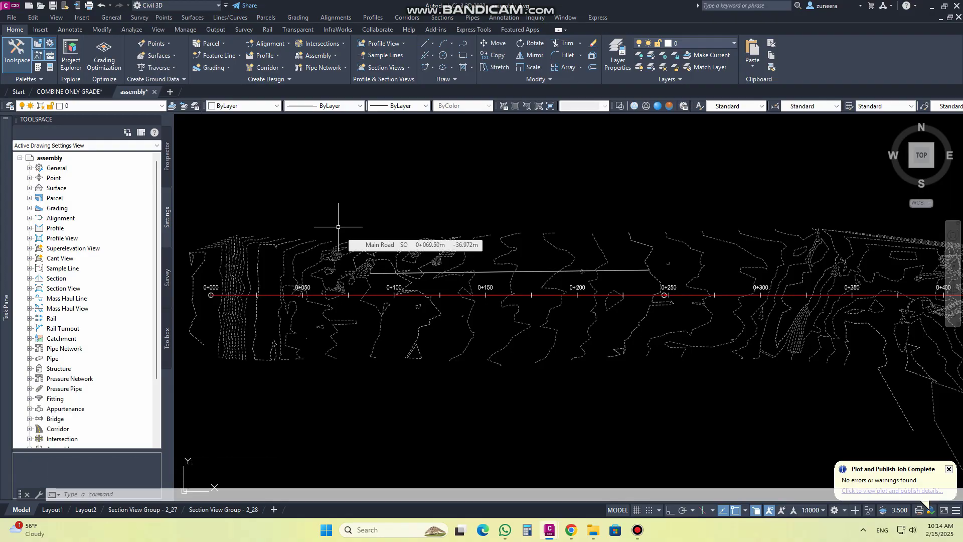
Step: Create a new drawing from the _Autodesk Civil 3D (Metric) NCS template
left_click(9, 20)
left_click(576, 257)
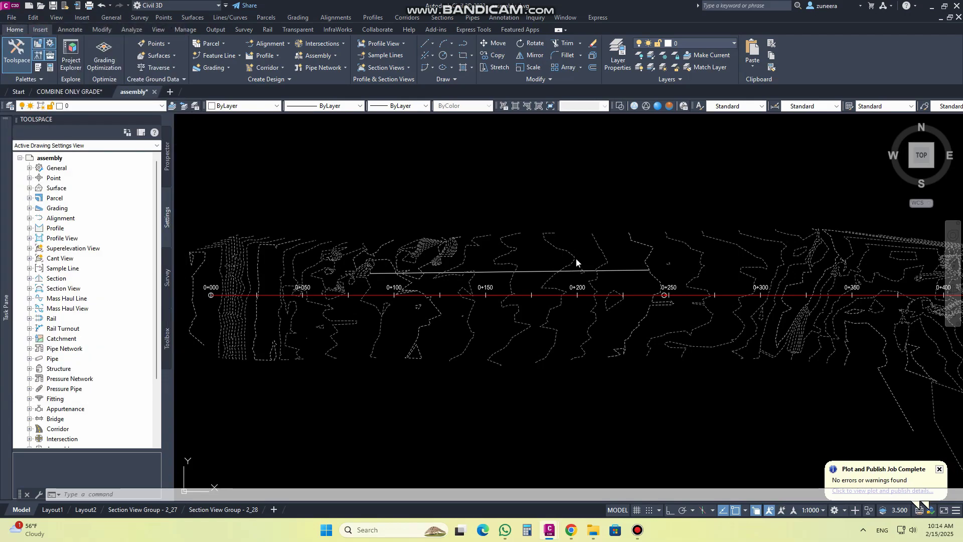
left_click(625, 361)
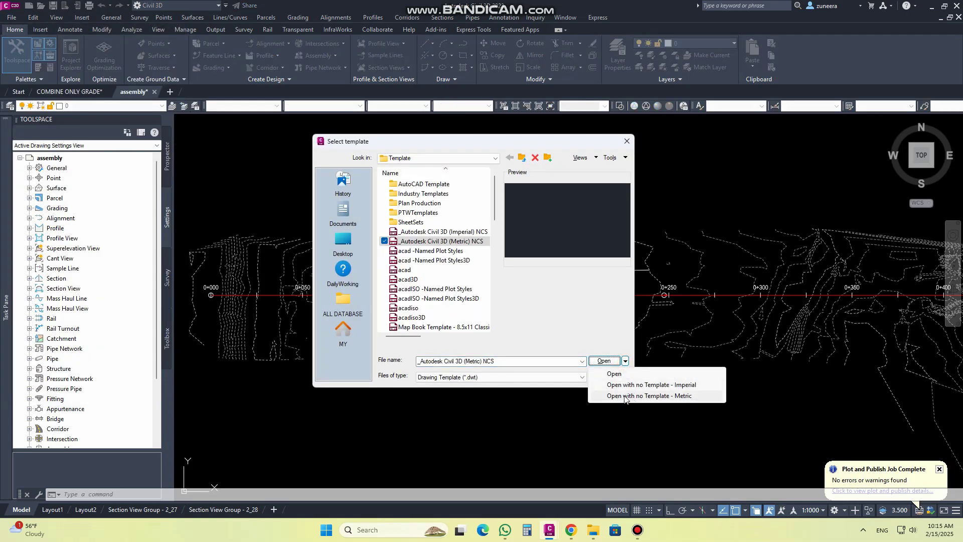
left_click(451, 242)
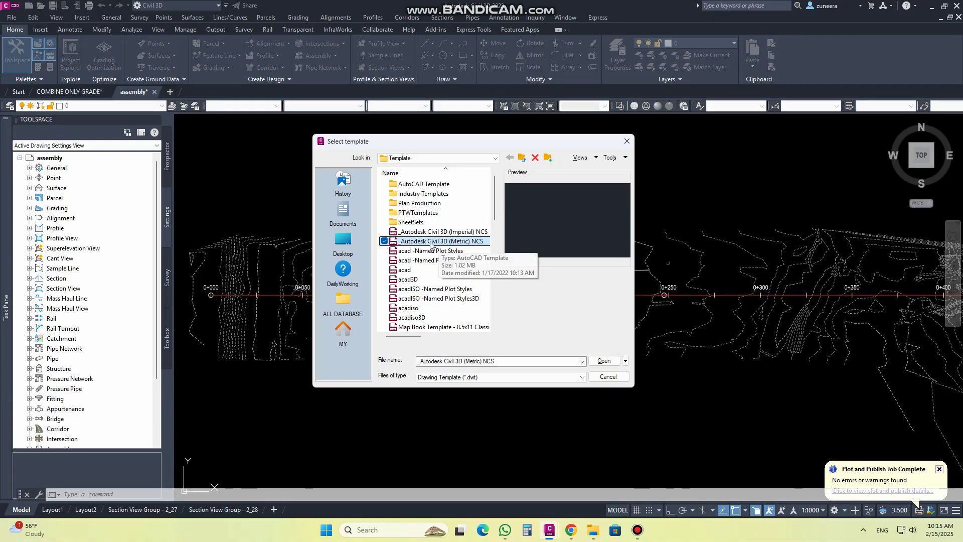
left_click(598, 365)
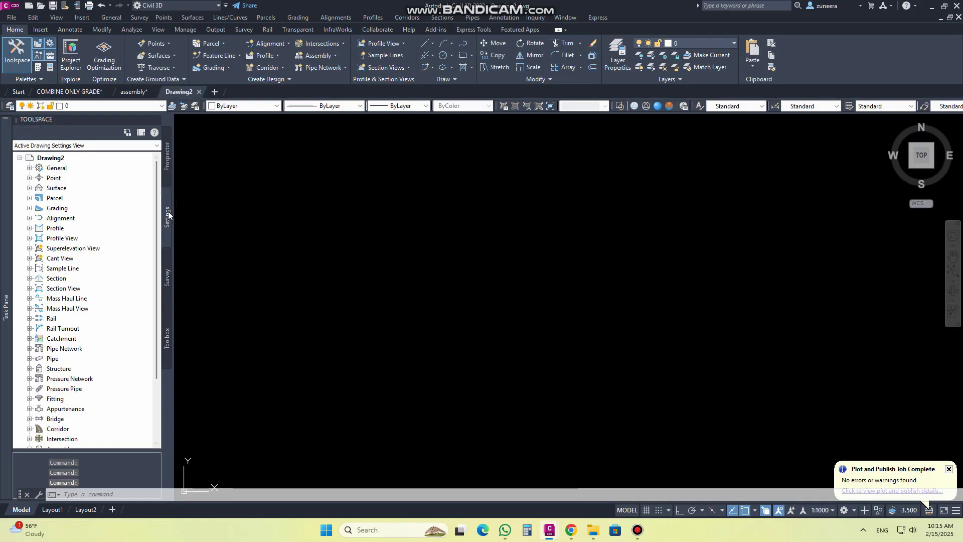
Step: Review the alignment styles included in the new drawing's Alignment settings
left_click(29, 219)
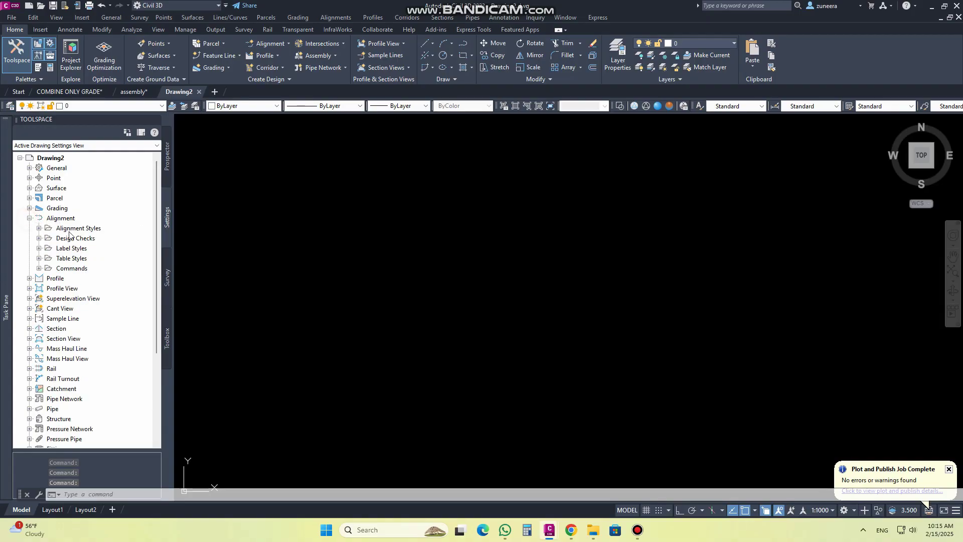
left_click(39, 228)
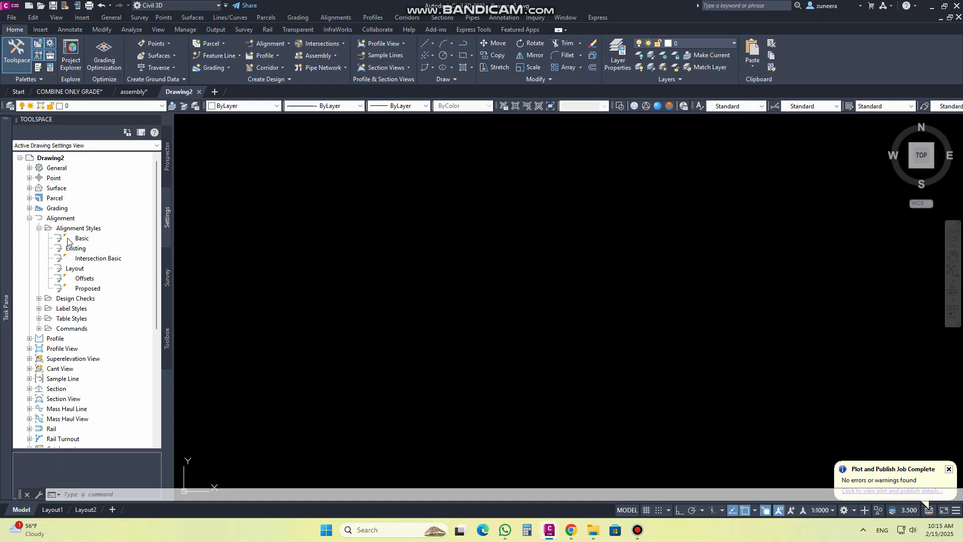
left_click(38, 229)
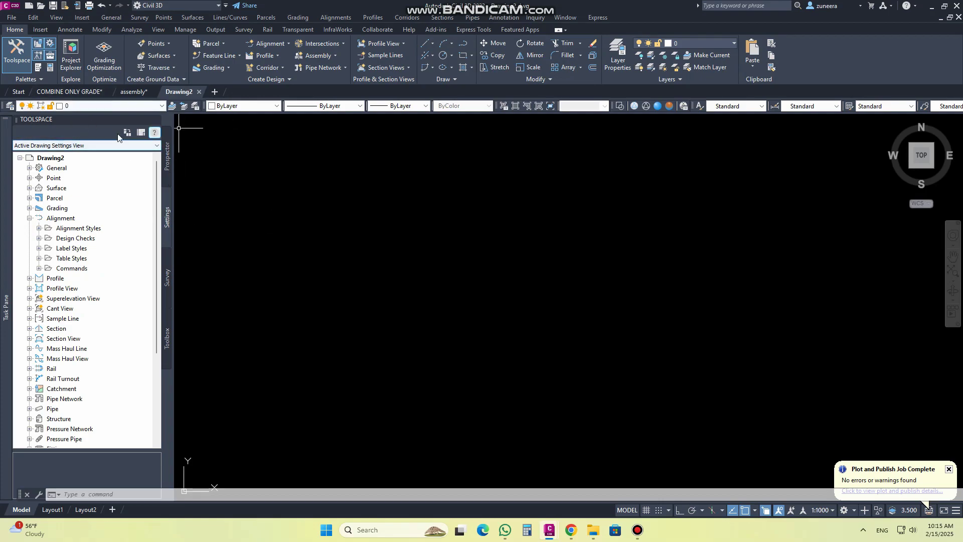
Step: In the Alignment feature settings' default styles, clear the child overrides for Alignment Style, Marker Style and Alignment Label Set, and apply the change
left_click(54, 220)
right_click(68, 223)
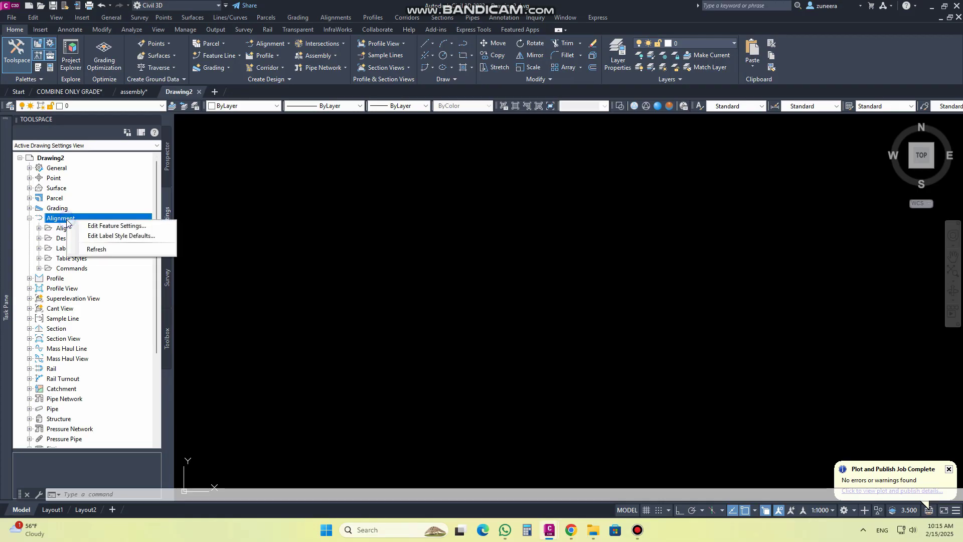
left_click(111, 227)
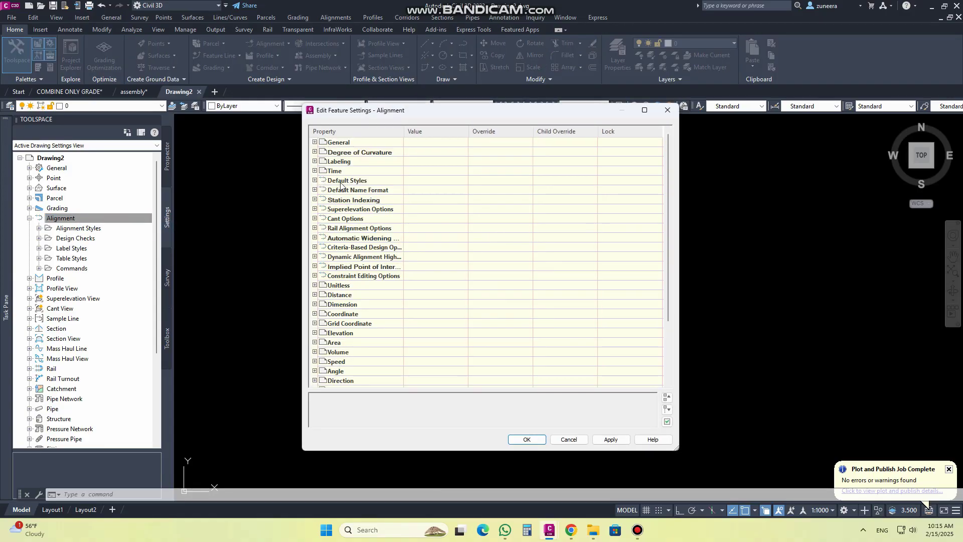
left_click(315, 180)
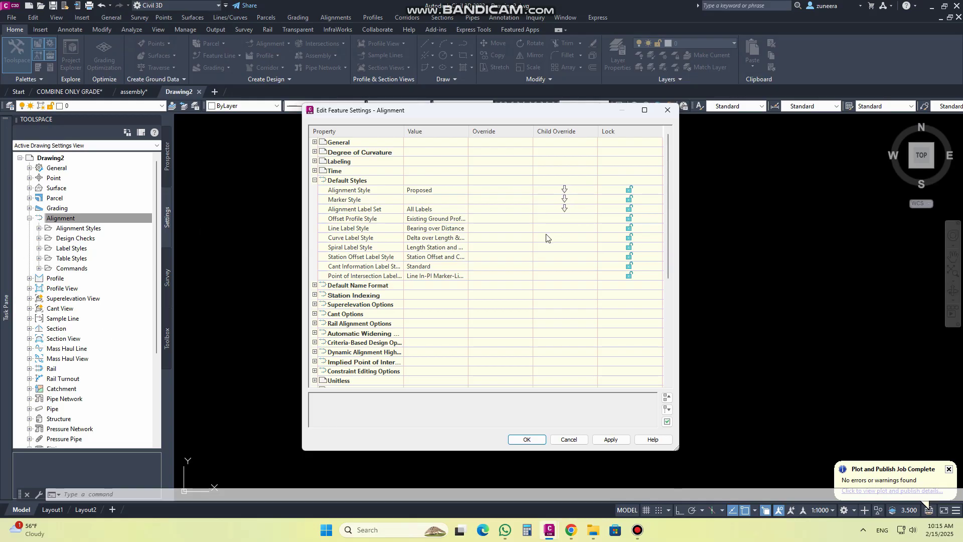
left_click(564, 190)
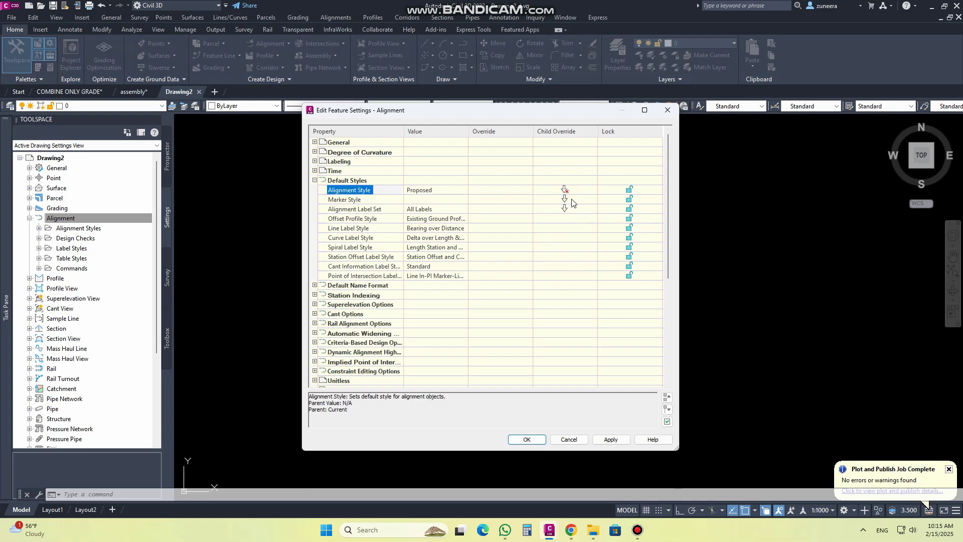
left_click(565, 200)
left_click(564, 209)
left_click(601, 439)
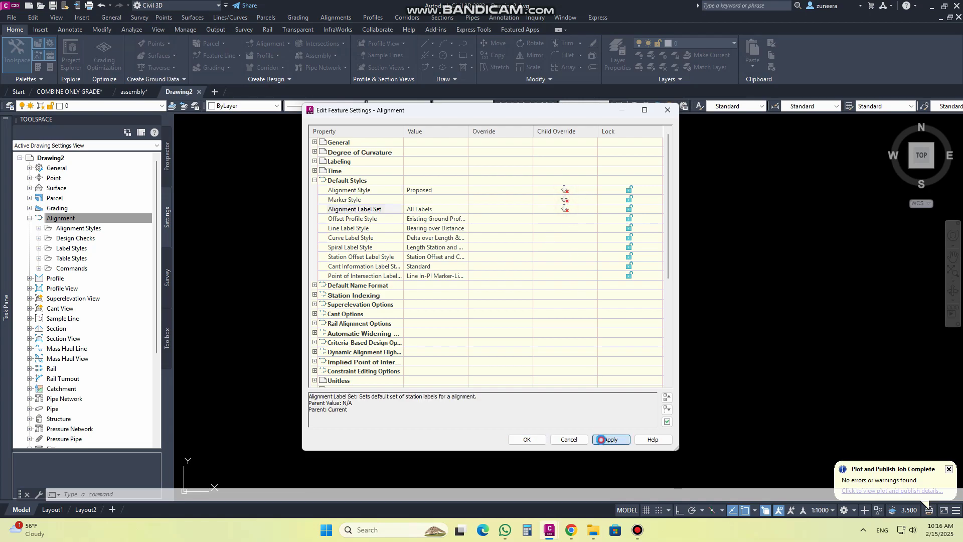
left_click(527, 439)
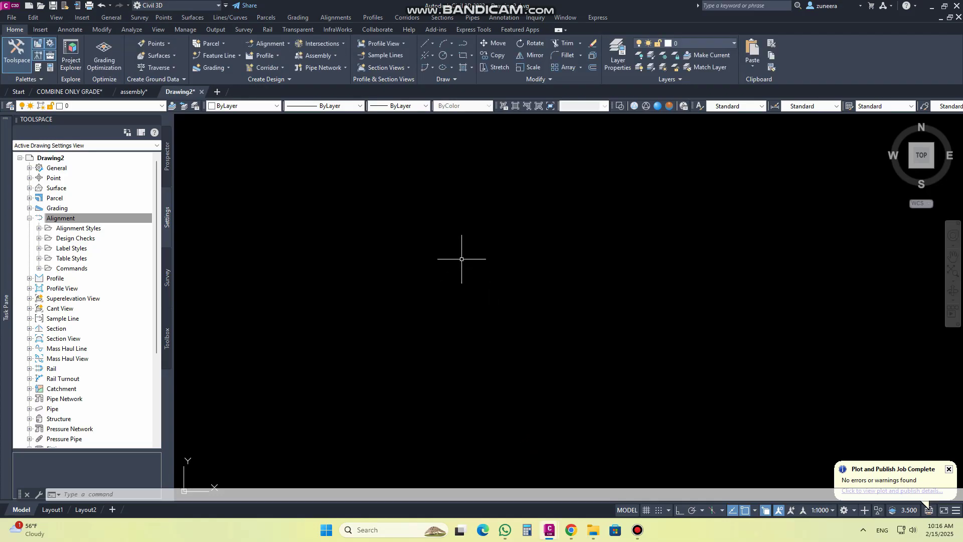
Step: Start Alignment Creation Tools, review the default alignment style and label set, and cancel the creation
left_click(106, 222)
left_click(273, 47)
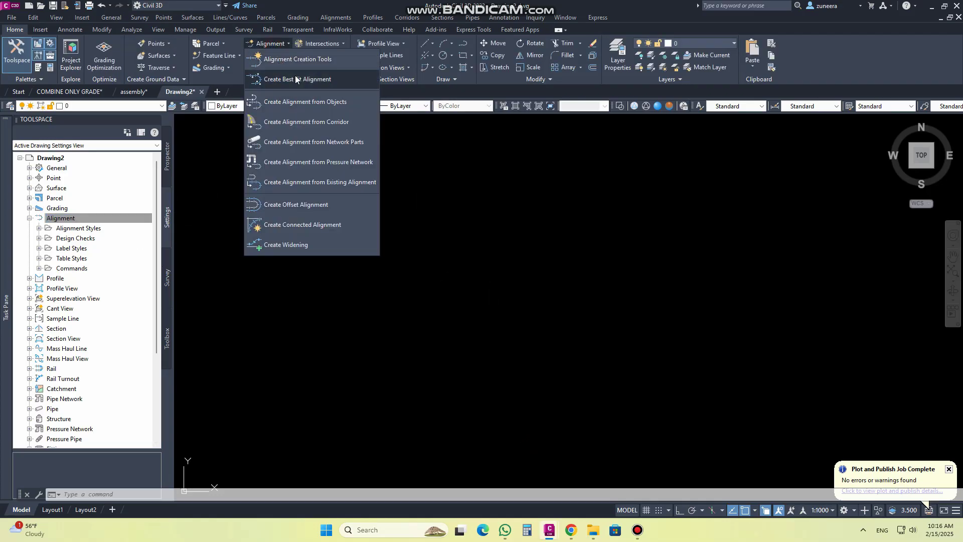
left_click(297, 59)
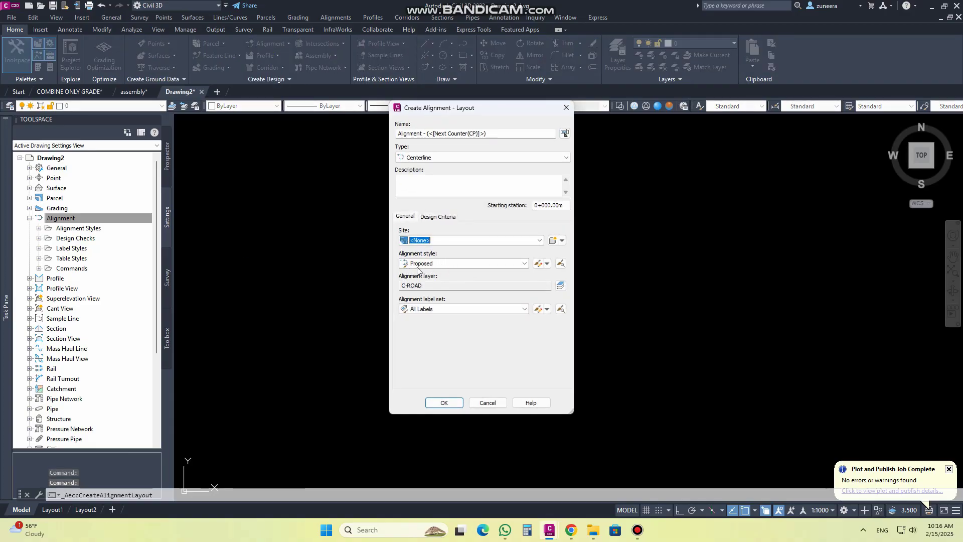
left_click(566, 107)
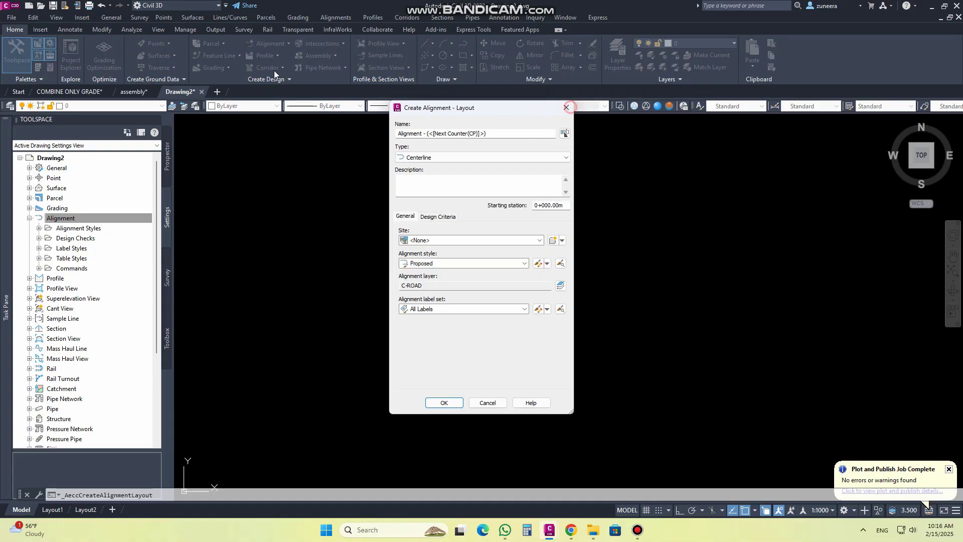
left_click(277, 45)
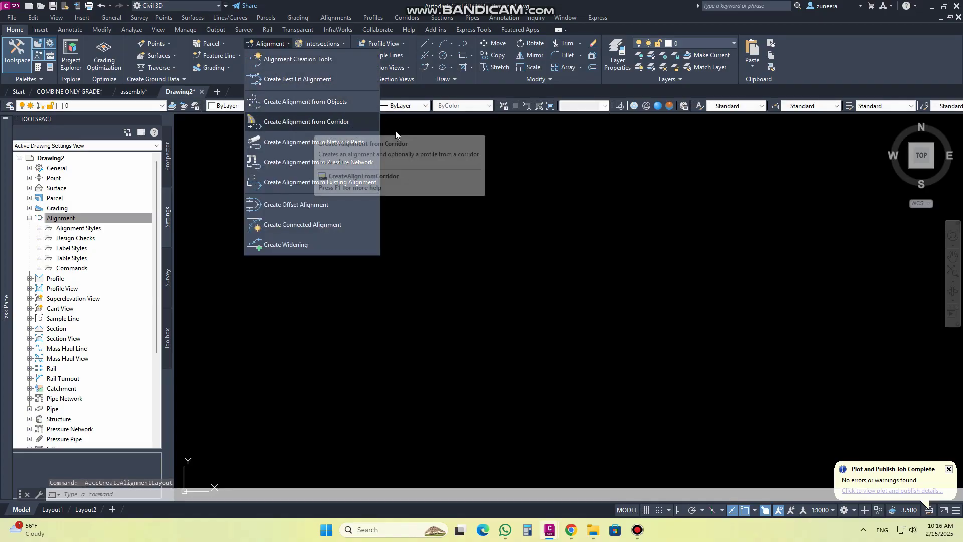
left_click(441, 165)
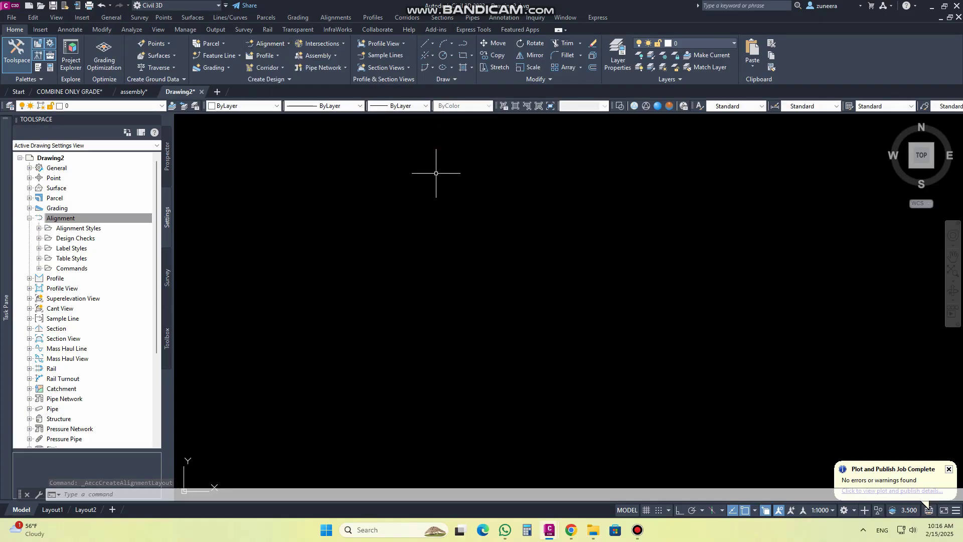
Step: Open the command settings of CreateAlignFromExisting from the Alignment commands and expand its Default Styles
left_click(117, 216)
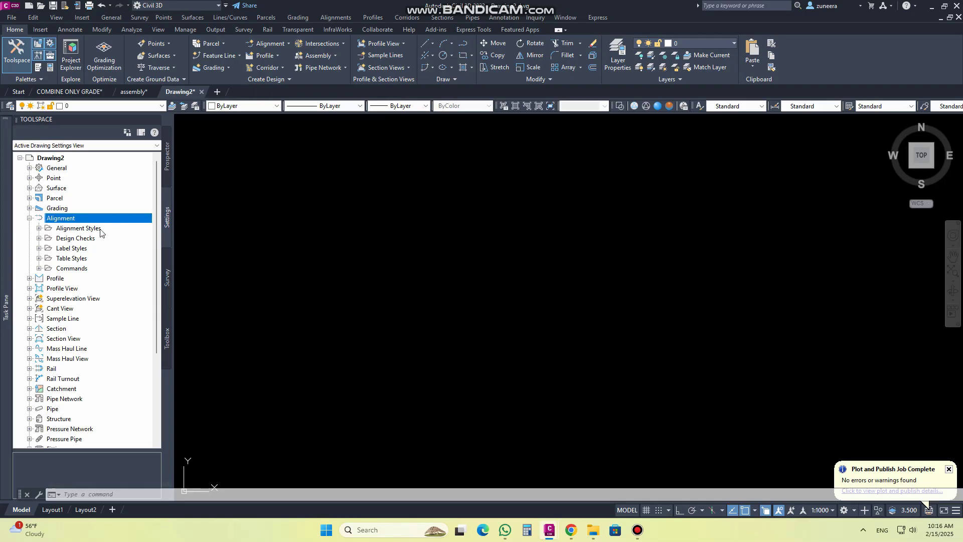
left_click(38, 268)
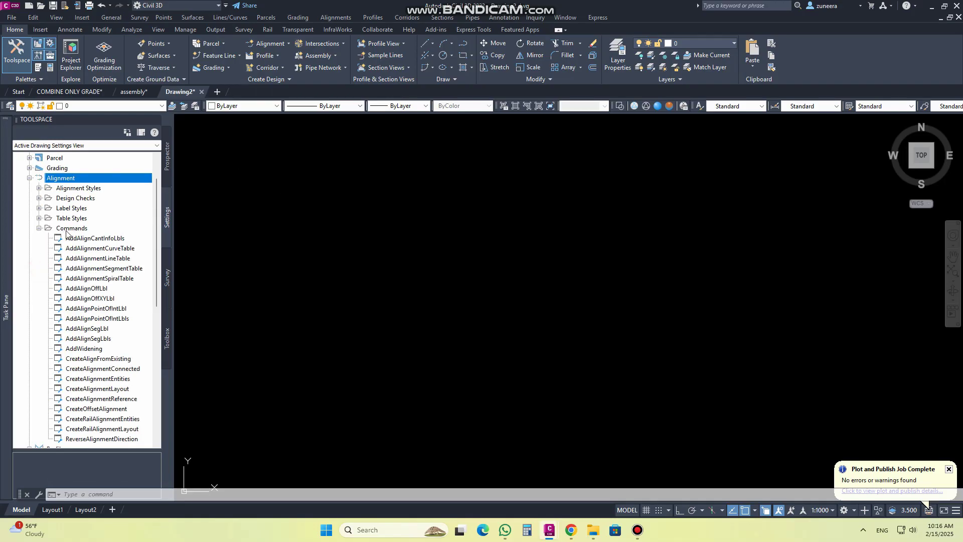
scroll(67, 232, "down", 2)
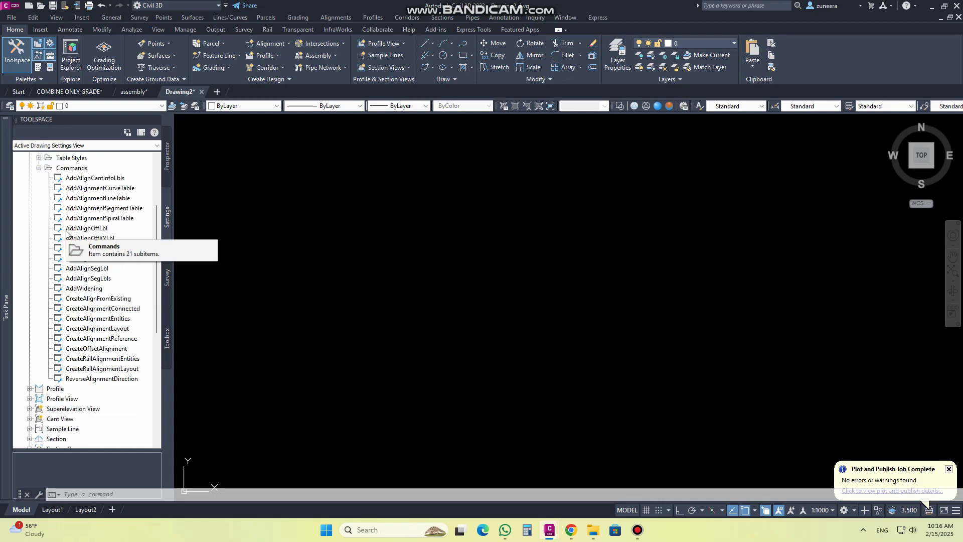
left_click_drag(170, 440, 212, 429)
left_click(99, 299)
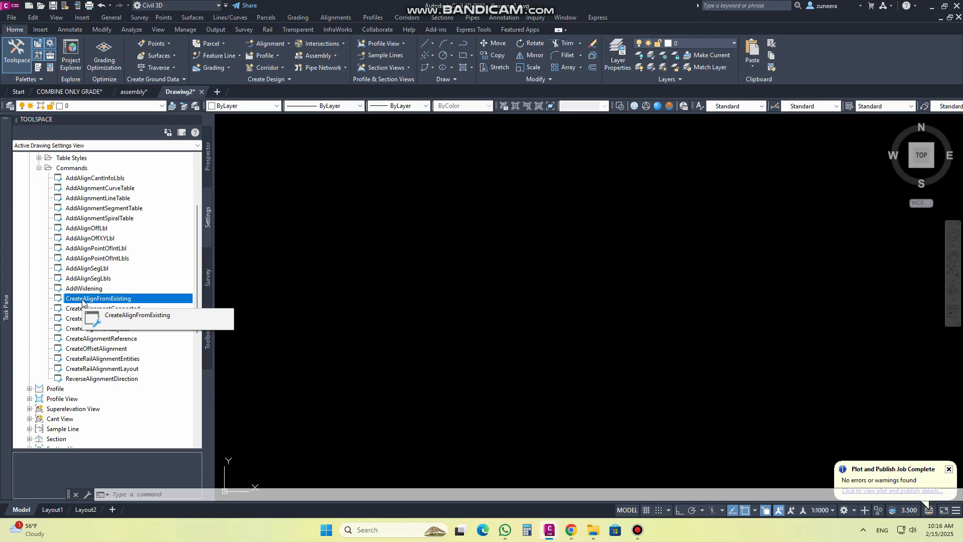
right_click(82, 301)
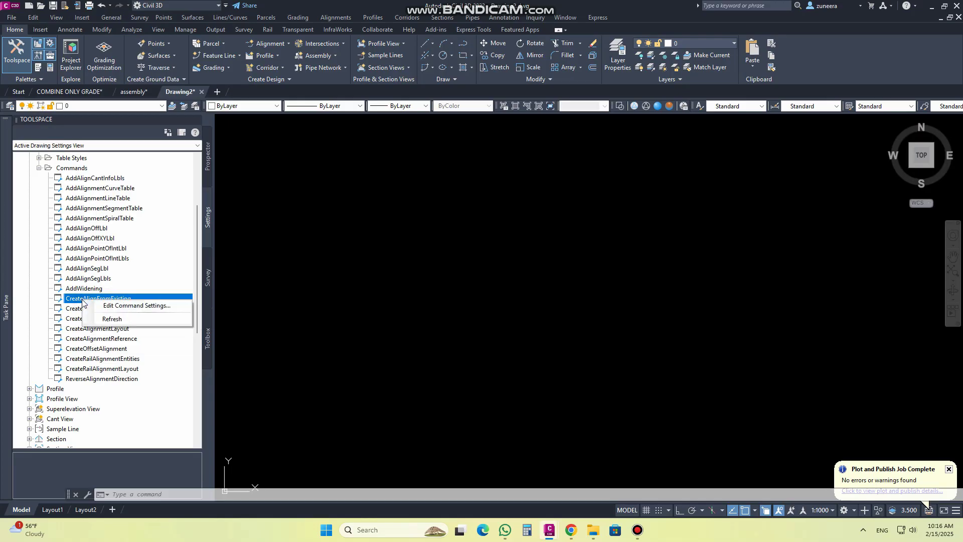
left_click(120, 305)
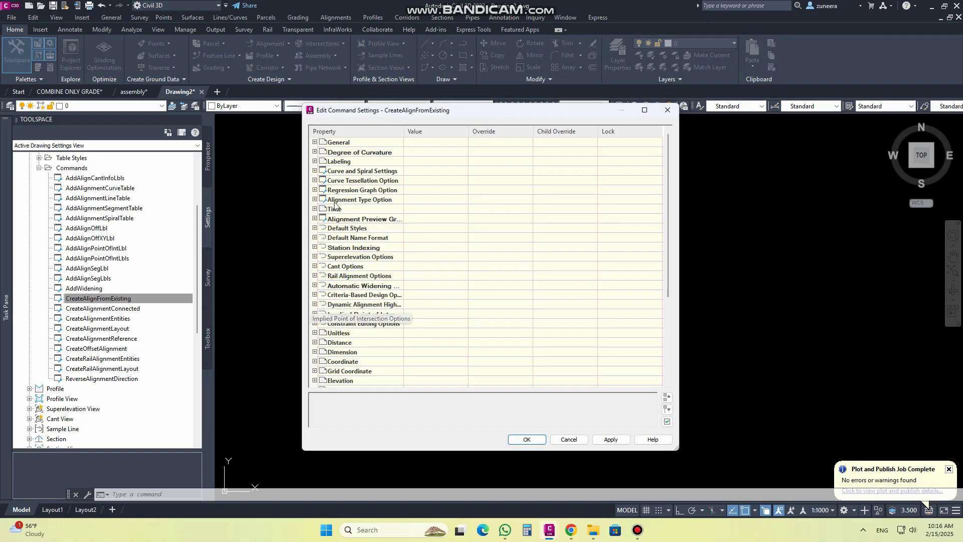
scroll(336, 373, "down", 4)
scroll(339, 374, "down", 1)
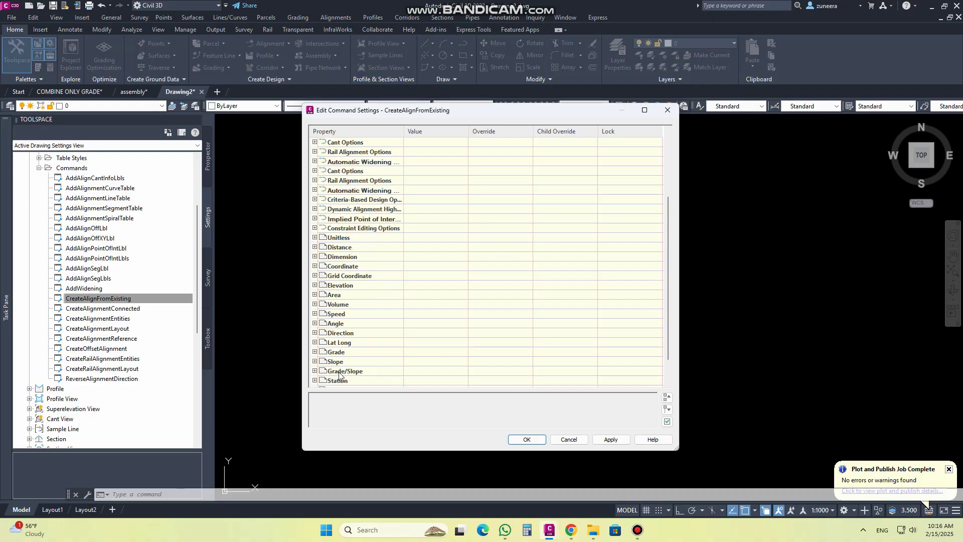
scroll(357, 291, "up", 5)
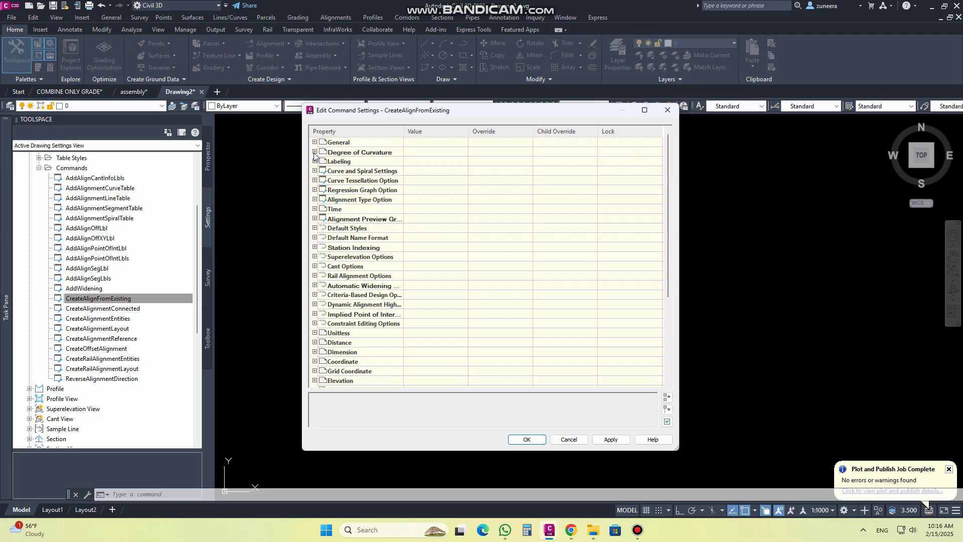
left_click(315, 228)
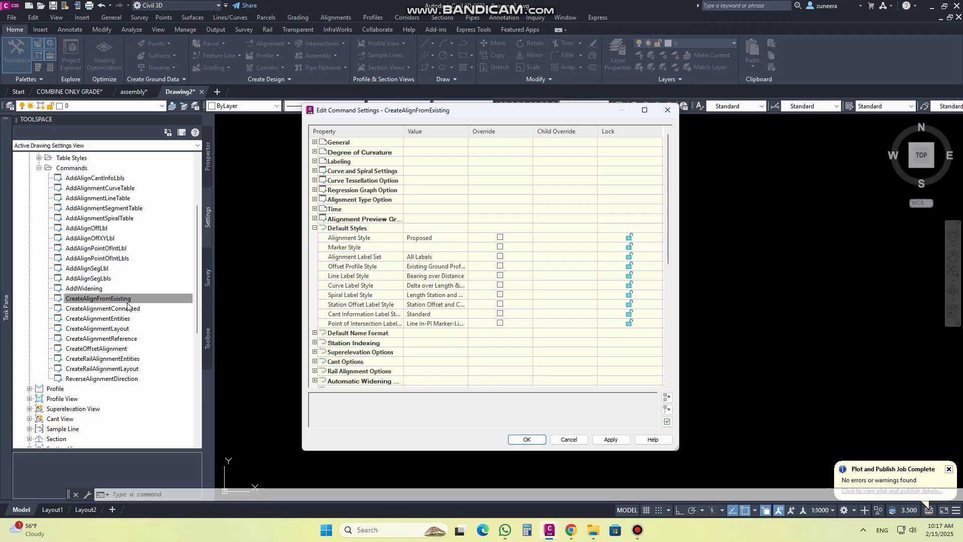
Step: Set the default Alignment Style for CreateAlignFromExisting to Existing
left_click(462, 241)
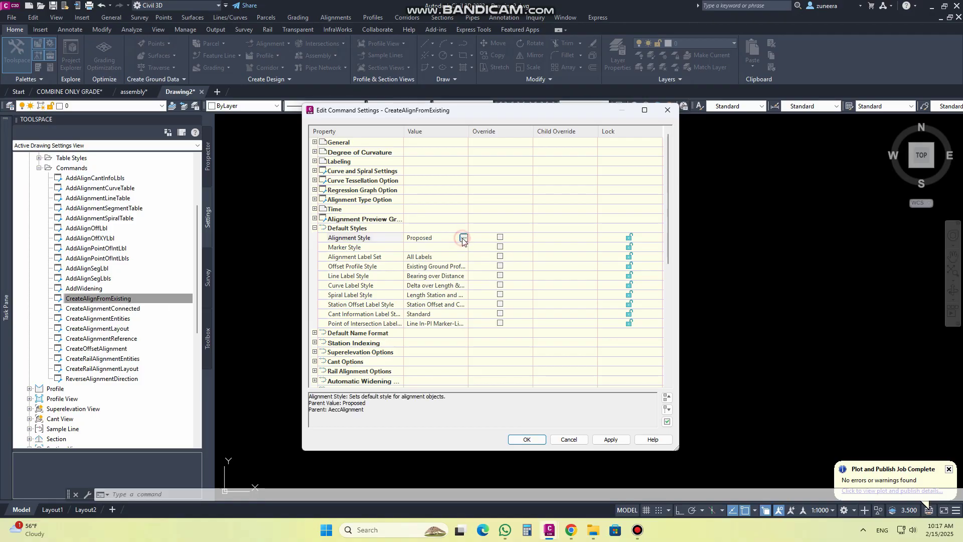
left_click(463, 237)
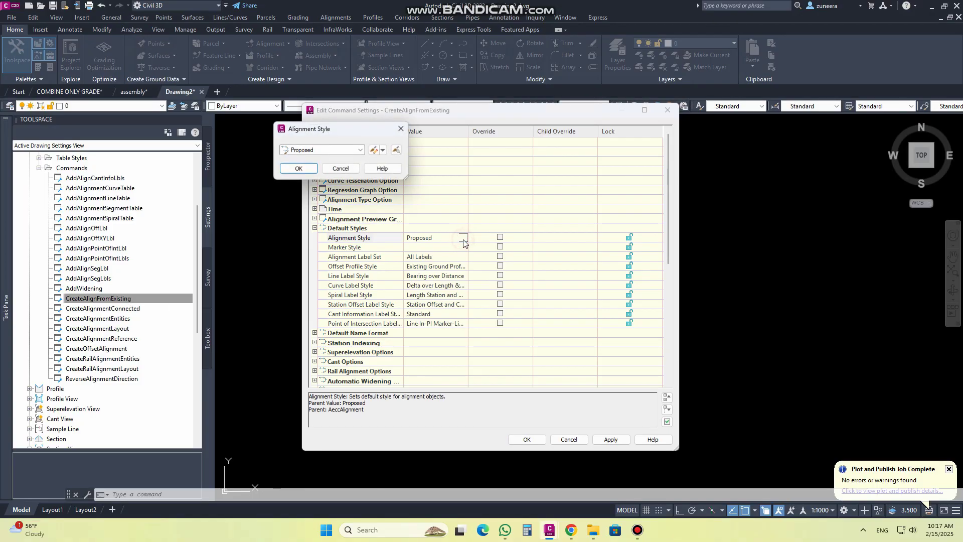
left_click(360, 151)
left_click(310, 168)
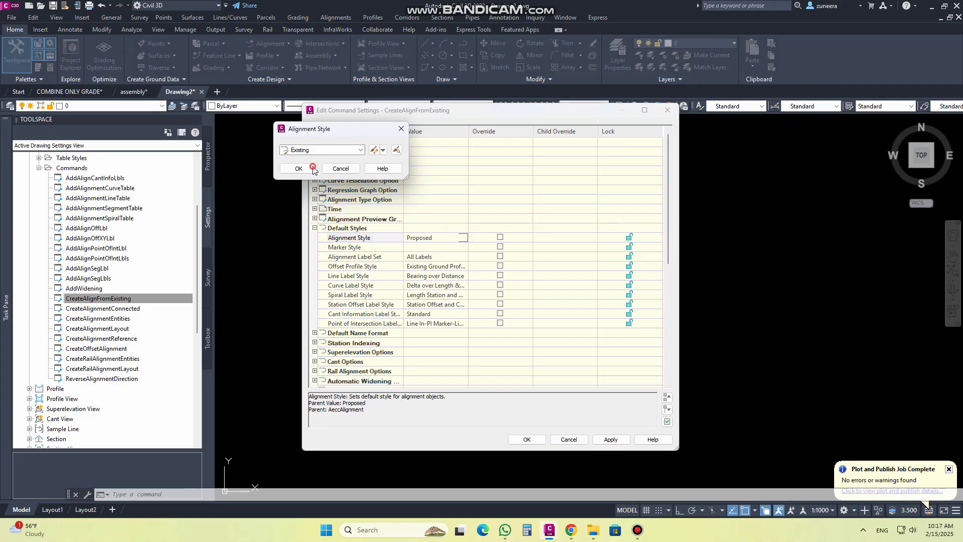
left_click(303, 169)
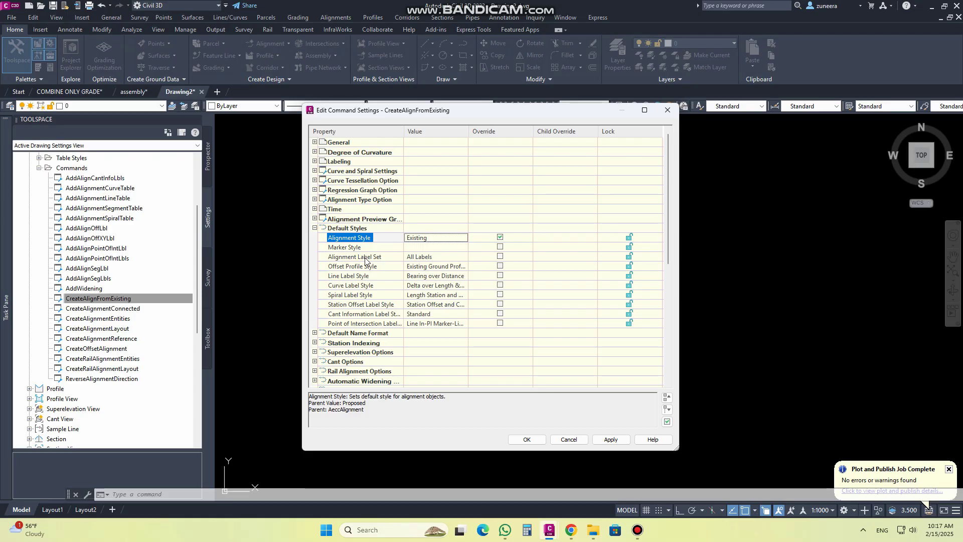
Step: Set the default Alignment Label Set for CreateAlignFromExisting to _No Labels
left_click(424, 259)
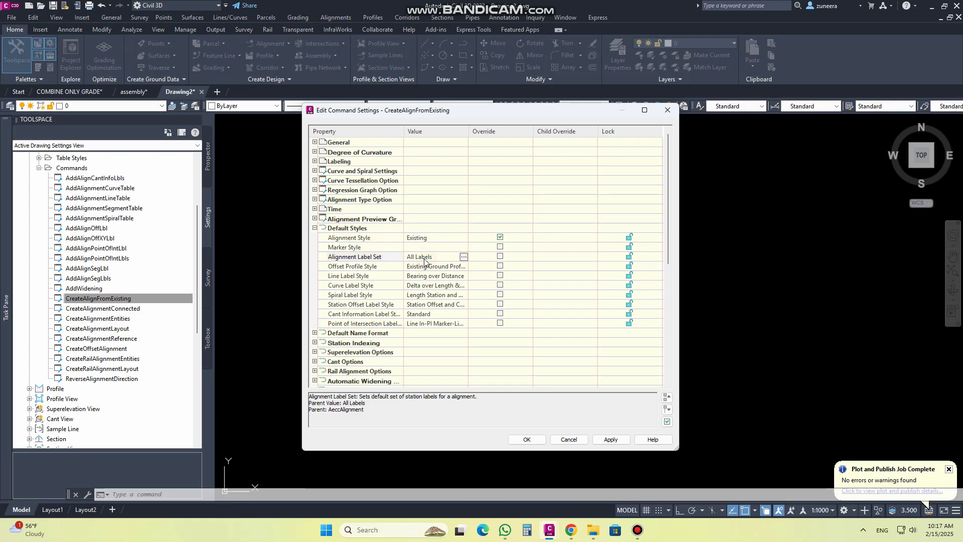
left_click(464, 257)
left_click(360, 150)
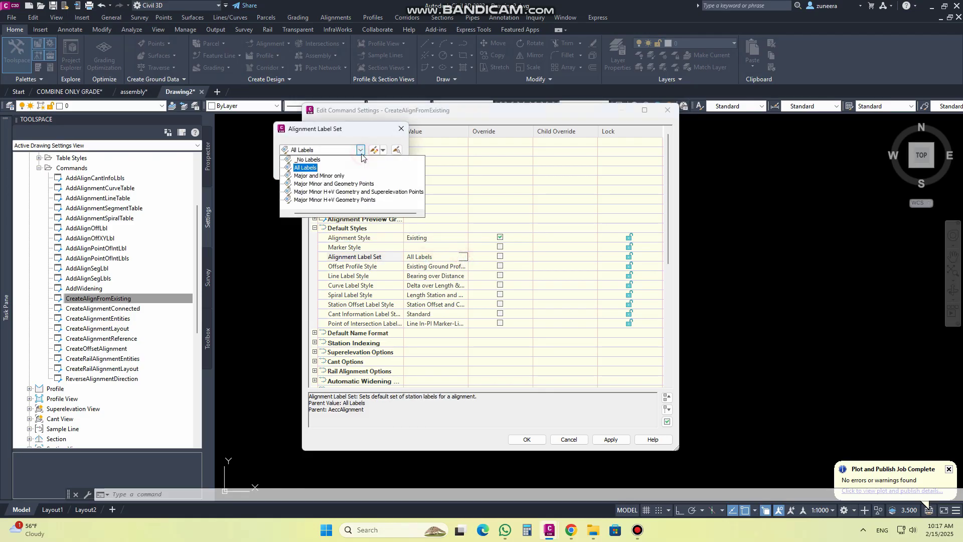
left_click(329, 159)
left_click(302, 166)
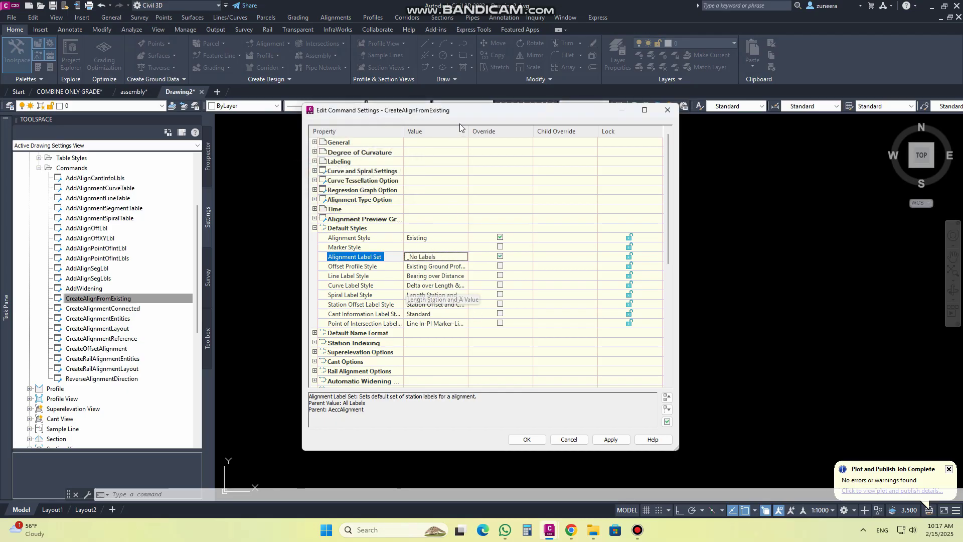
Step: Override the Offset Profile Style for CreateAlignFromExisting with Existing Ground Profile and apply the command settings
left_click_drag(468, 131, 499, 133)
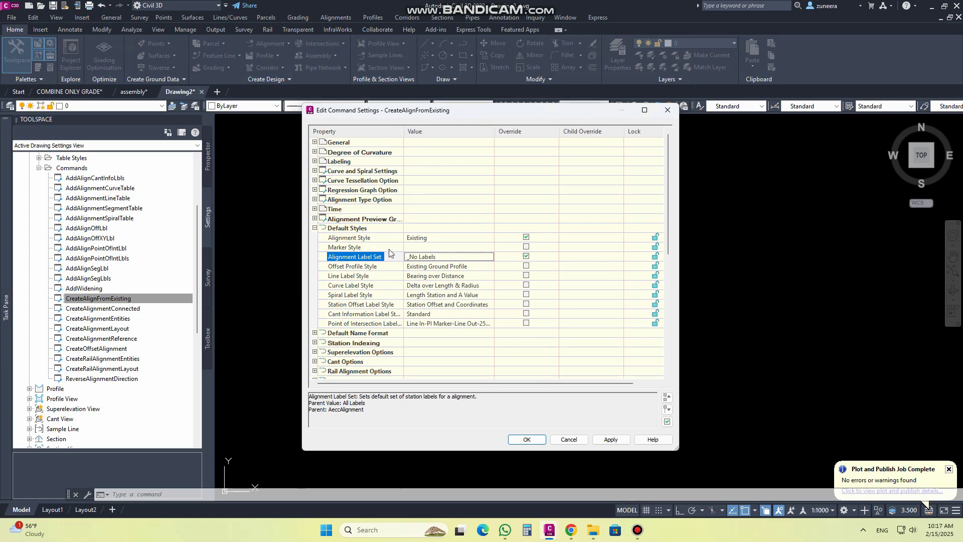
left_click(447, 270)
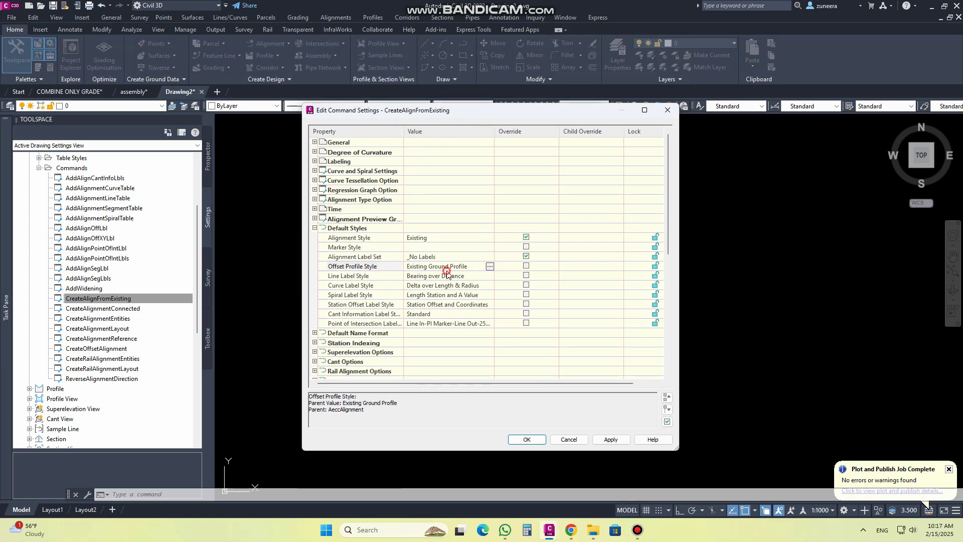
left_click(488, 267)
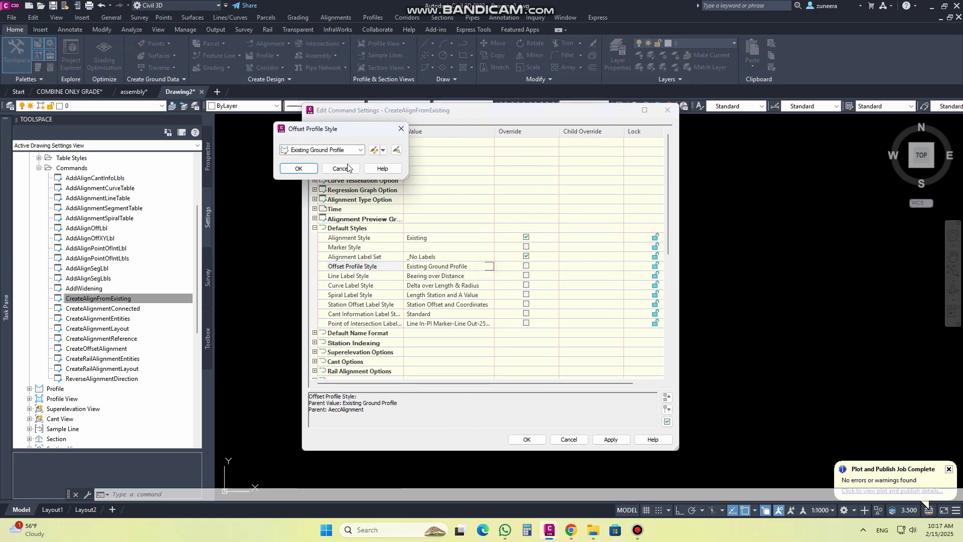
left_click(361, 150)
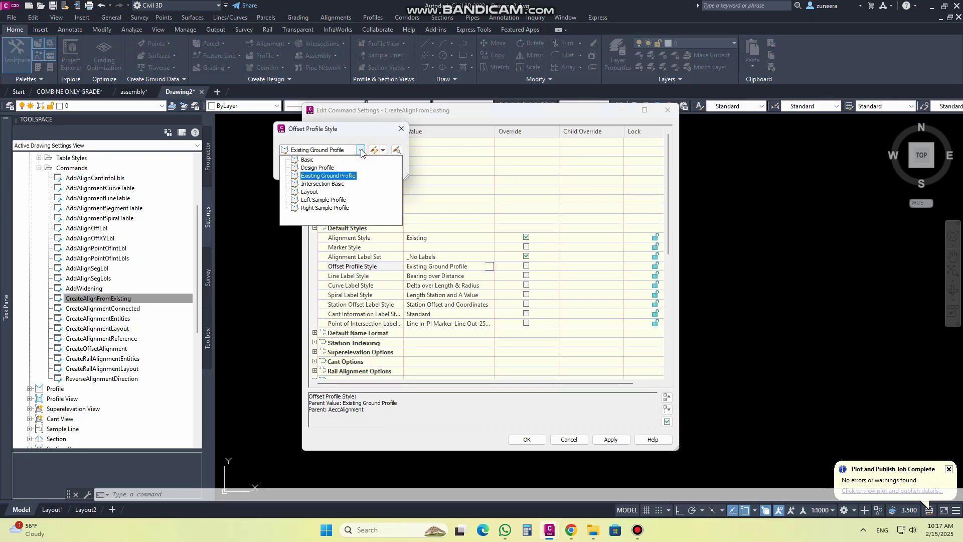
left_click(328, 175)
left_click(294, 171)
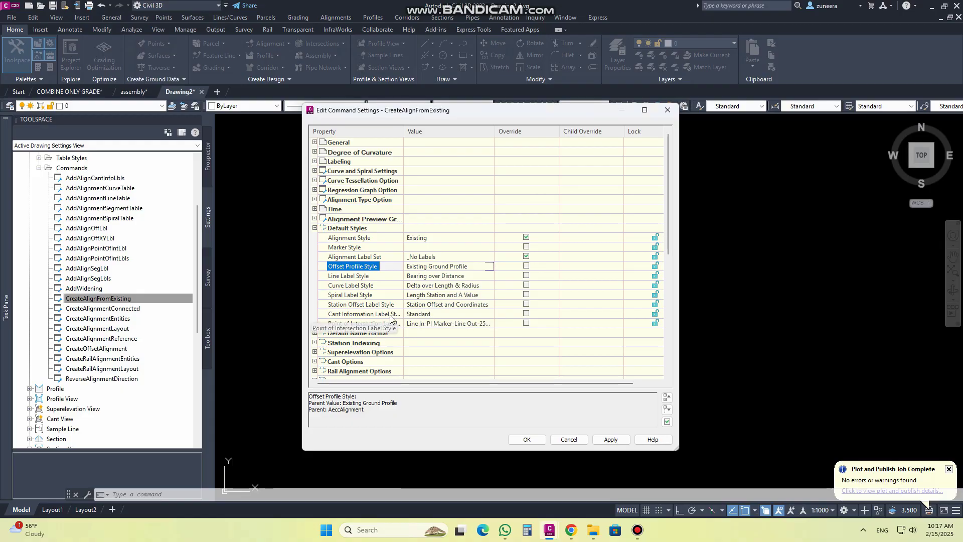
left_click(610, 440)
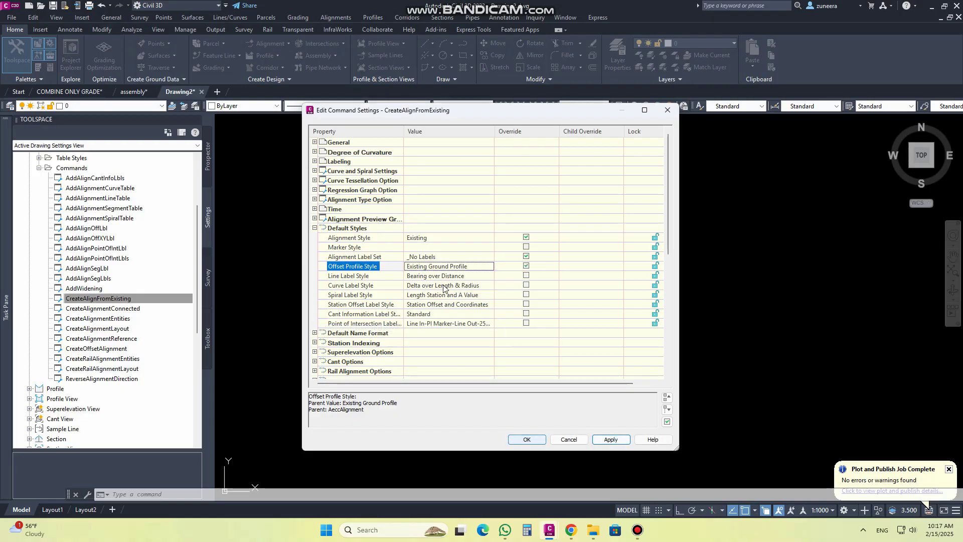
left_click(526, 440)
Step: Start a new centerline alignment layout, keeping the Proposed alignment style and the All Labels label set
left_click(269, 43)
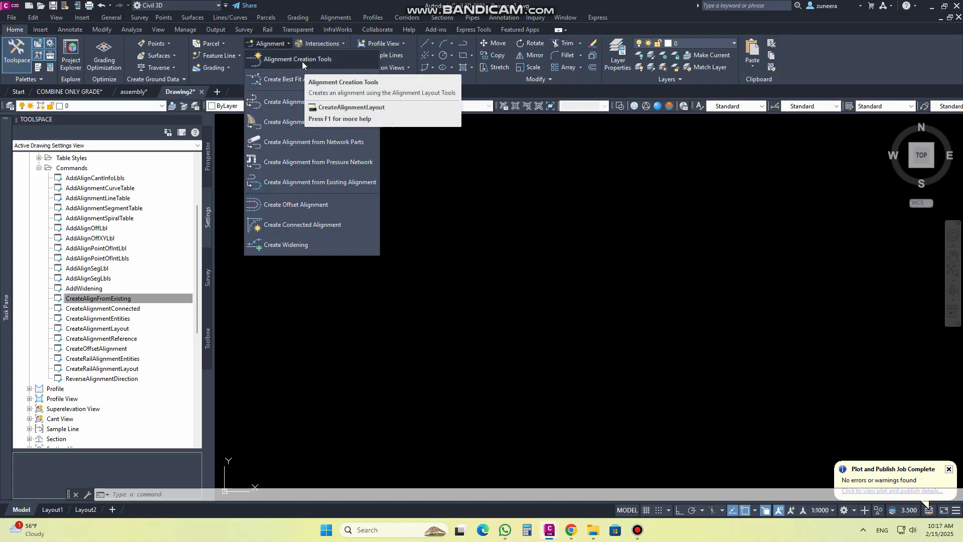
left_click(302, 61)
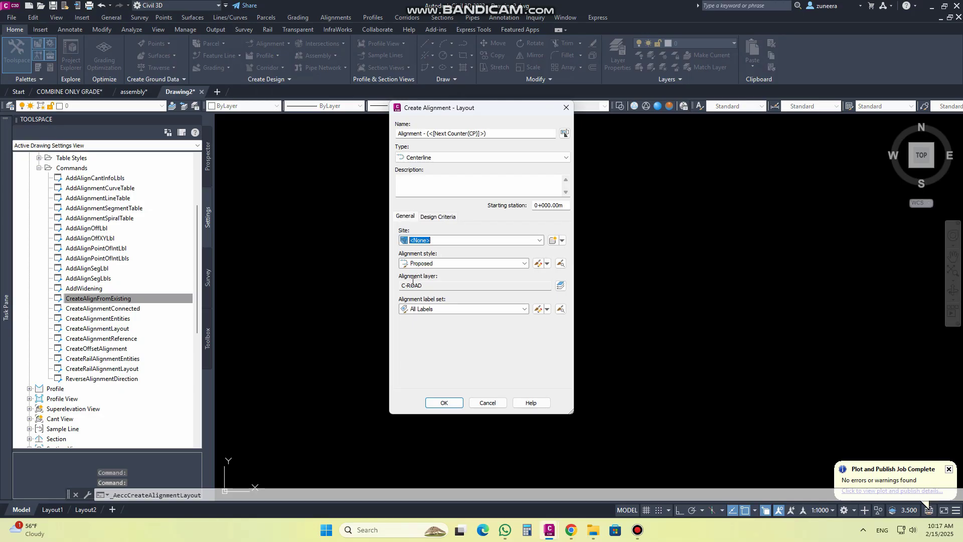
left_click(443, 403)
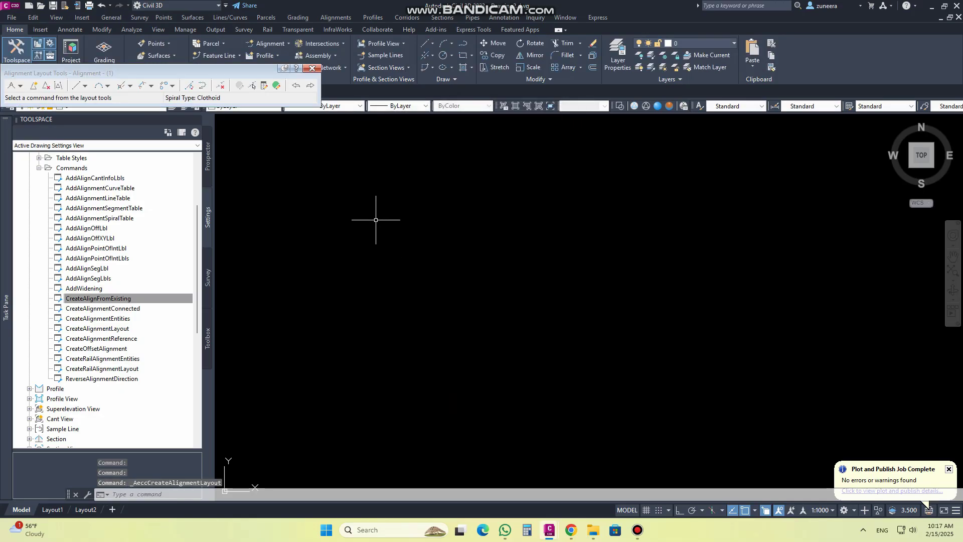
Step: Draw the alignment with Tangent-Tangent (No curves) through three points, descending to a middle point and rising to the end, and finish the layout
left_click(20, 86)
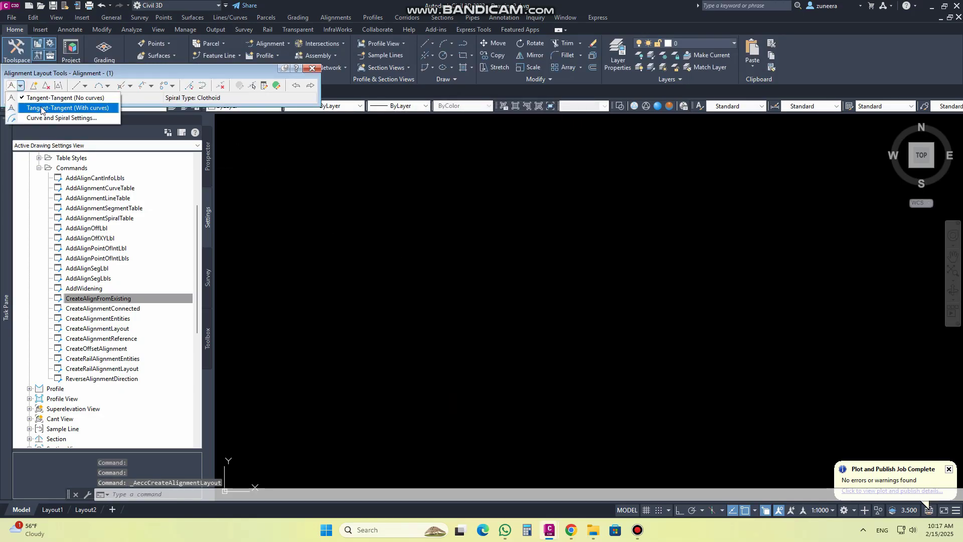
left_click(42, 98)
left_click(383, 220)
left_click(658, 348)
left_click(805, 257)
key("Return")
scroll(389, 201, "up", 6)
middle_click_drag(372, 304, 279, 254)
scroll(262, 215, "up", 2)
middle_click_drag(262, 215, 511, 344)
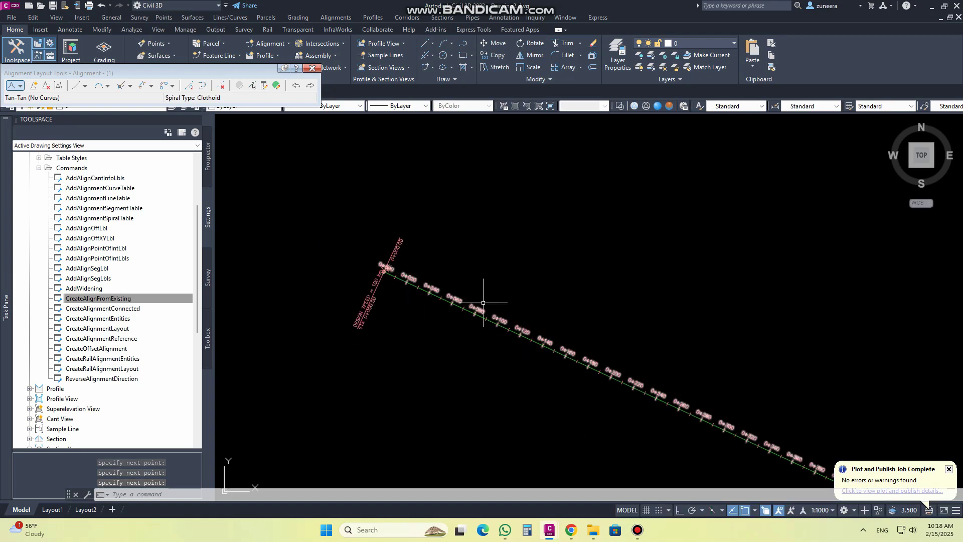
key("Escape")
key("Escape")
left_click(148, 300)
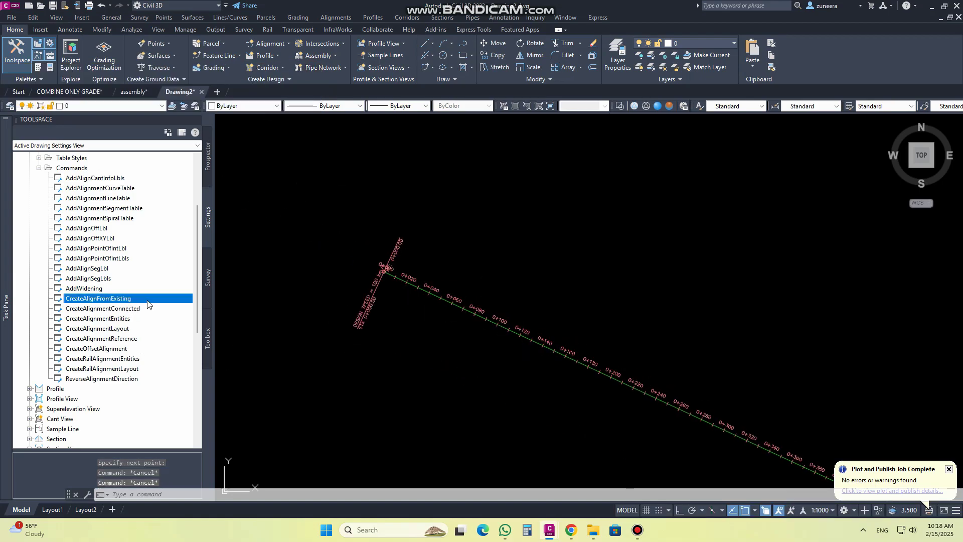
Step: Create an alignment from the existing alignment between stations of about 0+059 and 0+450, accepting the Existing style and _No Labels set
left_click(278, 45)
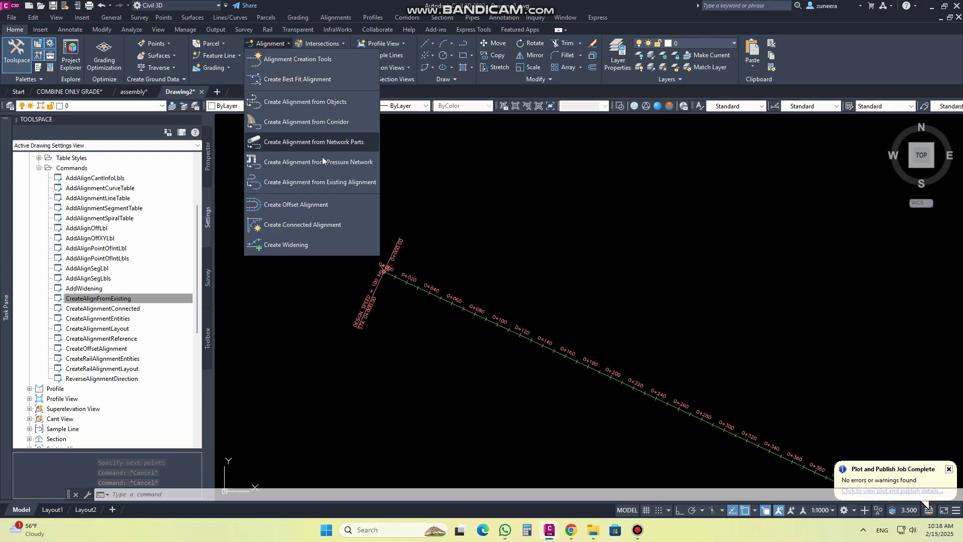
left_click(330, 185)
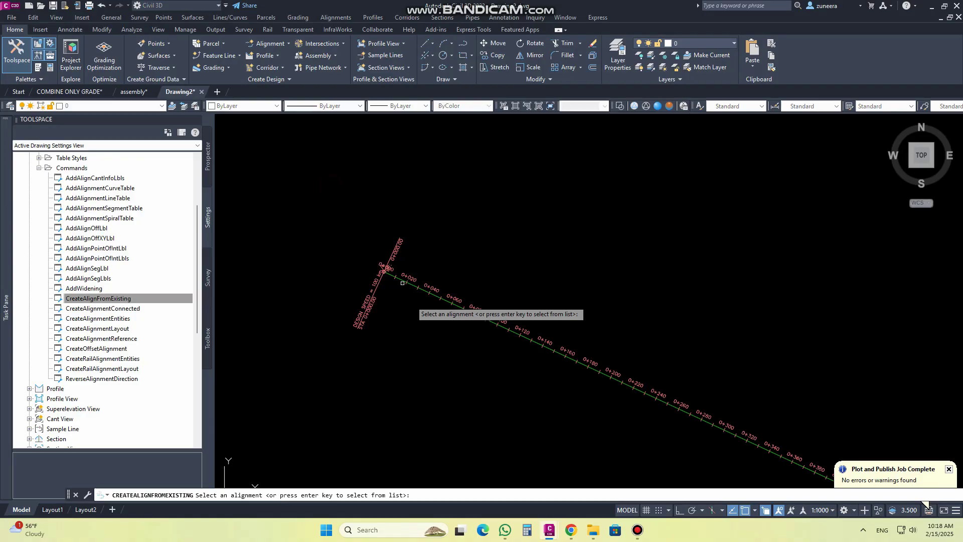
left_click(424, 289)
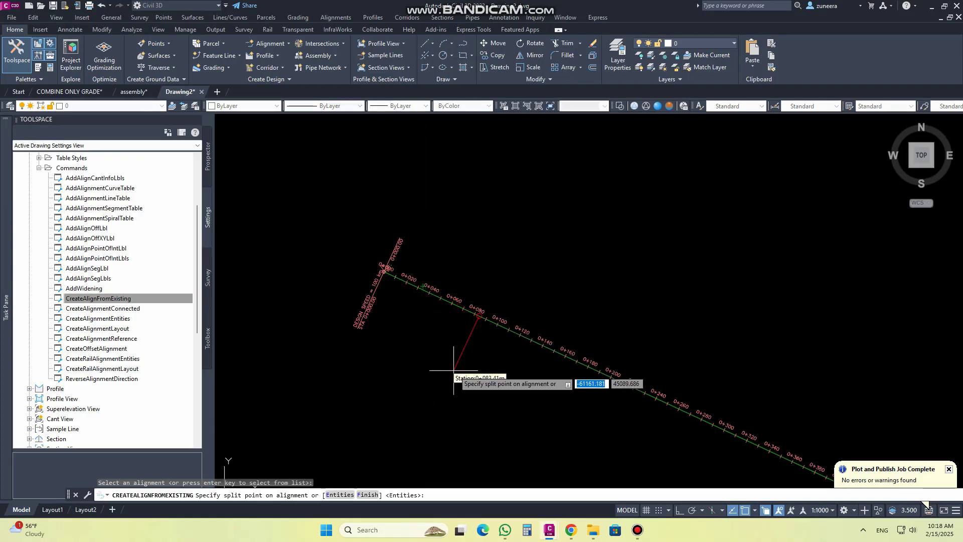
left_click(451, 302)
middle_click_drag(564, 404, 261, 231)
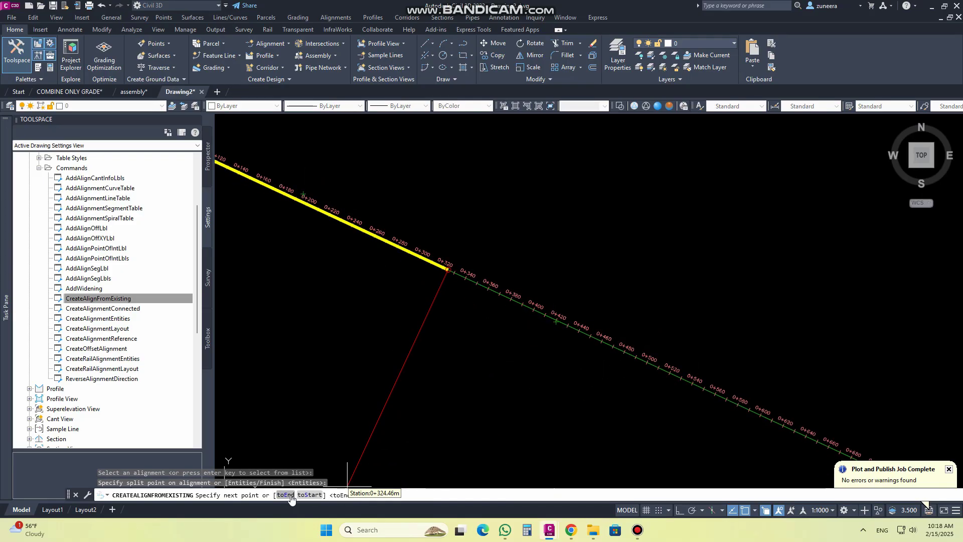
left_click(587, 339)
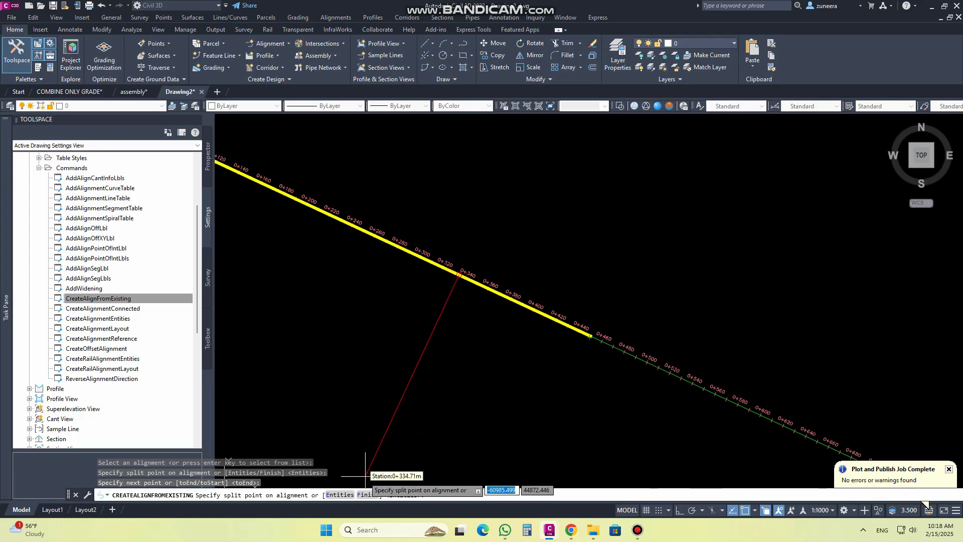
left_click(369, 496)
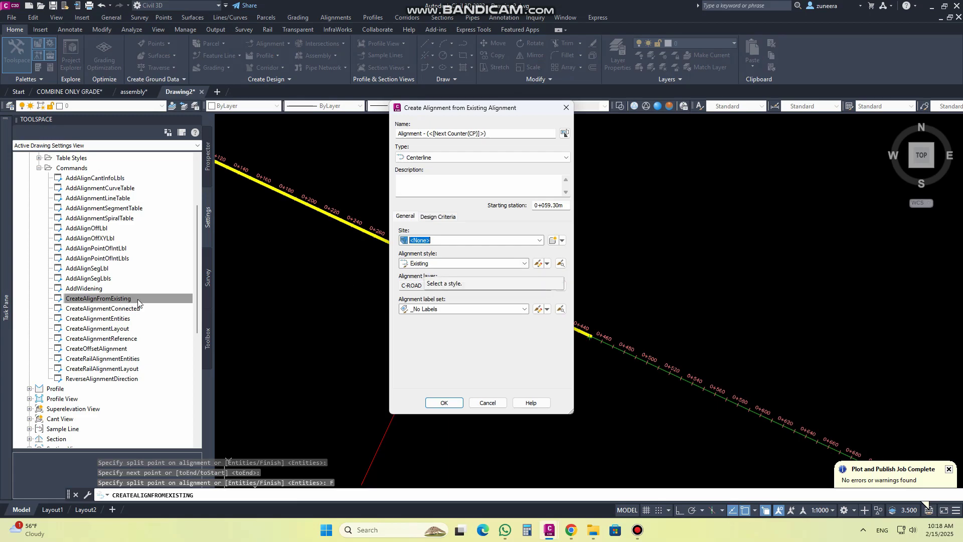
left_click(443, 402)
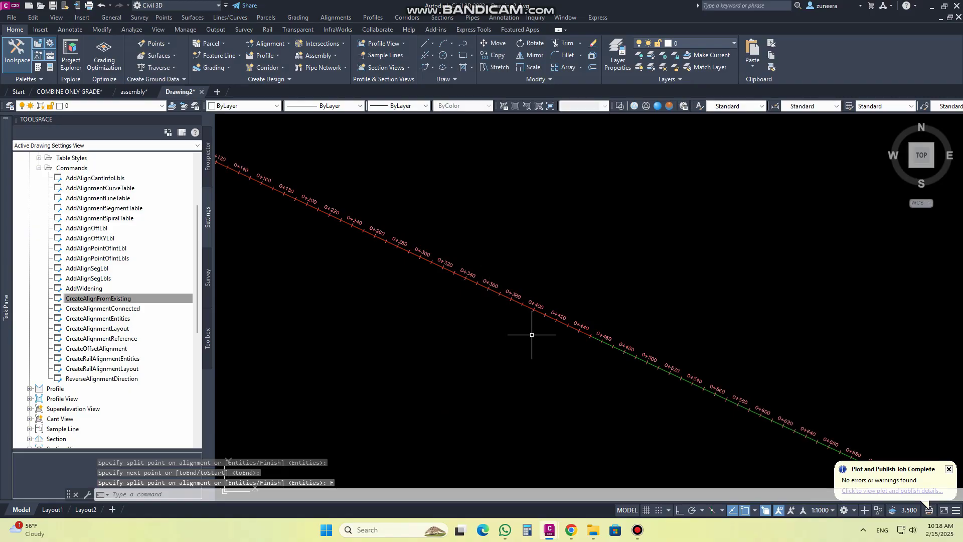
scroll(531, 333, "down", 4)
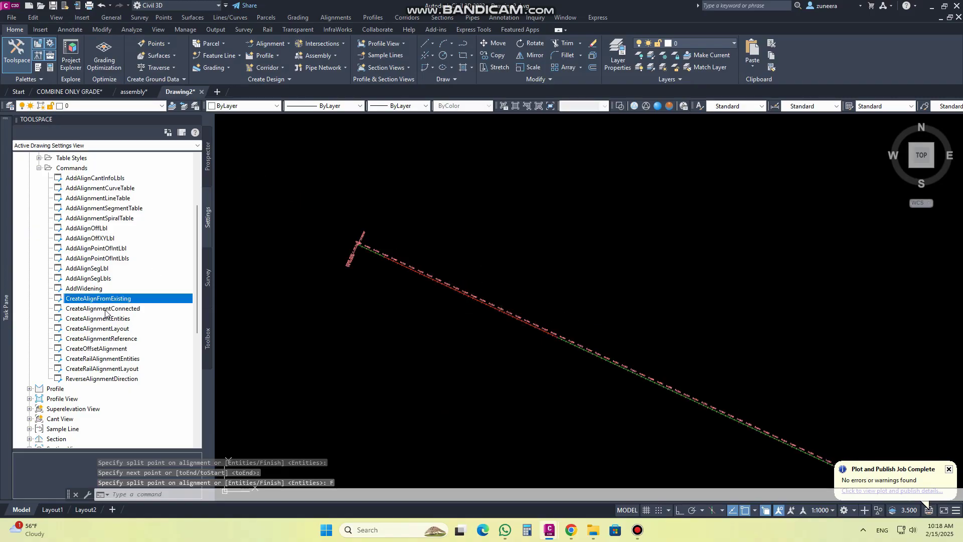
Step: Open the command settings of CreateAlignmentConnected and expand its Default Styles
left_click(106, 309)
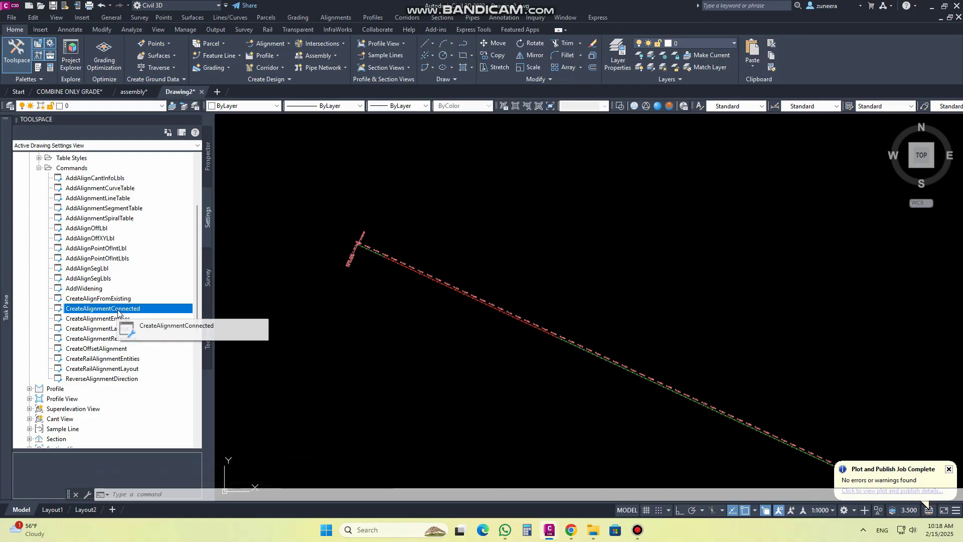
right_click(127, 310)
left_click(176, 316)
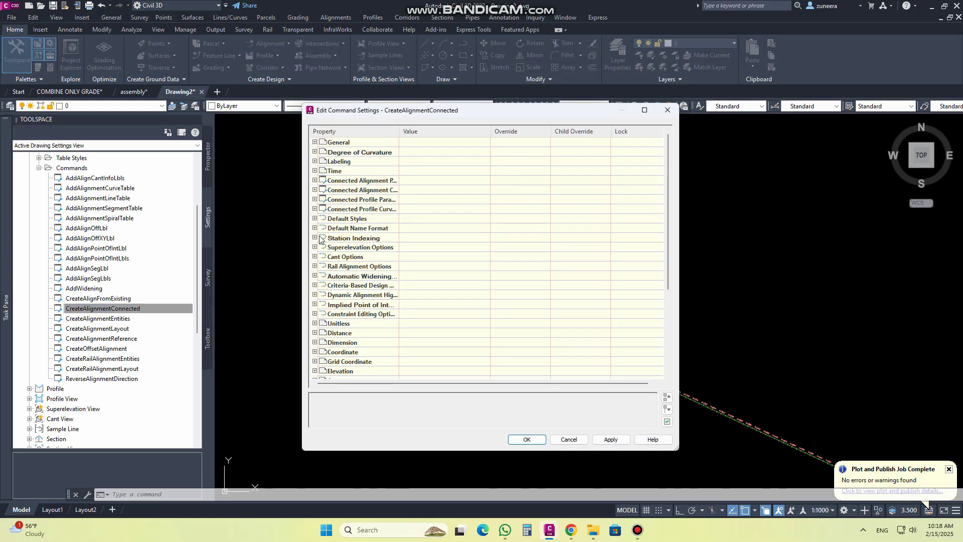
double_click(361, 221)
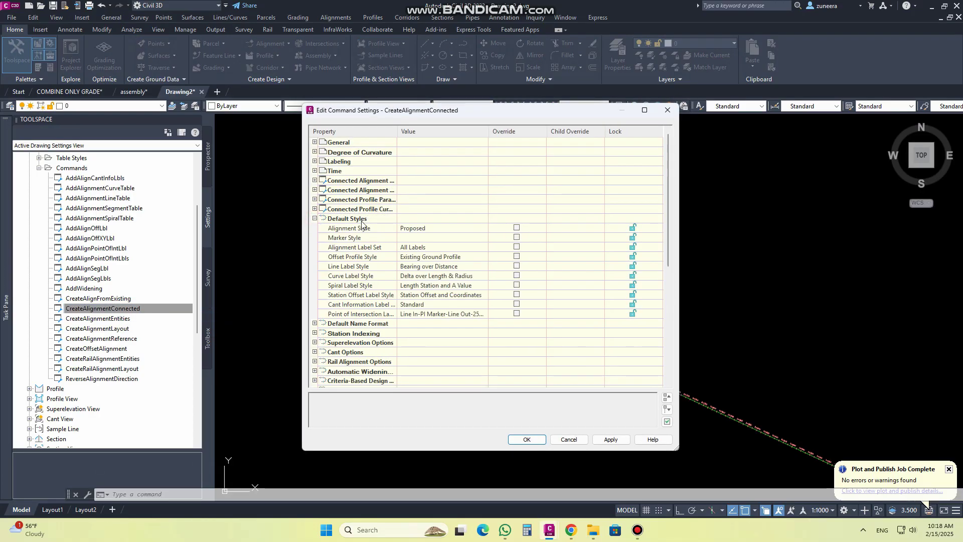
Step: Set the default Alignment Style for CreateAlignmentConnected to Intersection Basic and accept the command settings
left_click(441, 229)
left_click(484, 228)
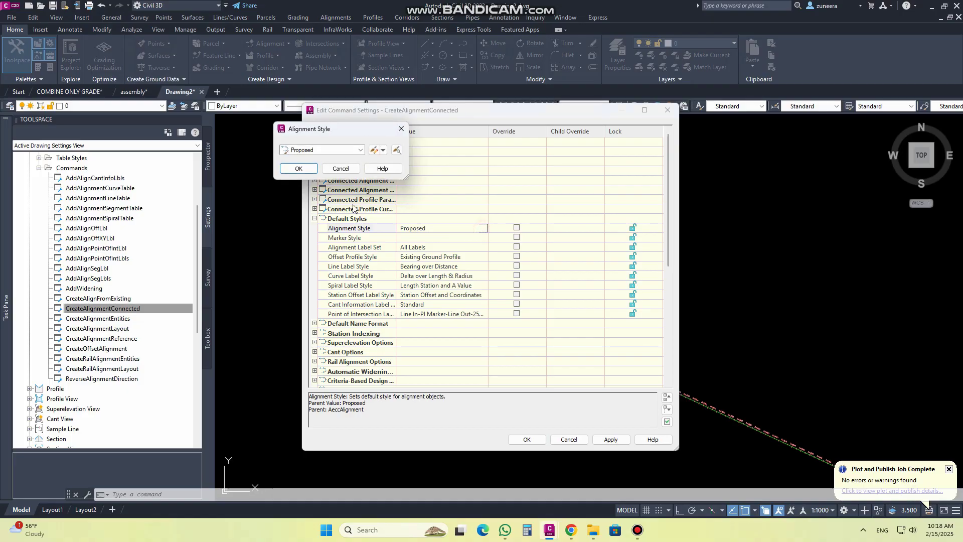
left_click(361, 150)
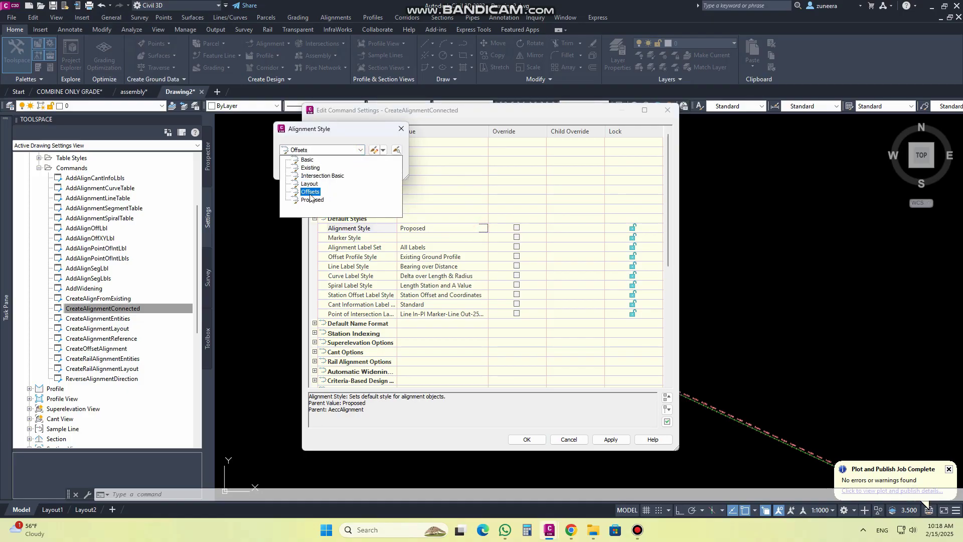
left_click(322, 175)
left_click(307, 166)
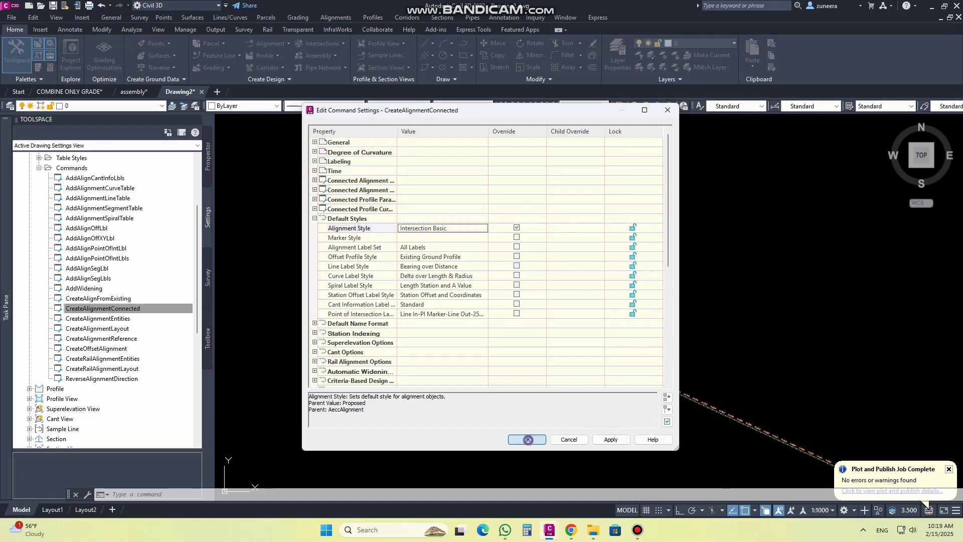
left_click(527, 439)
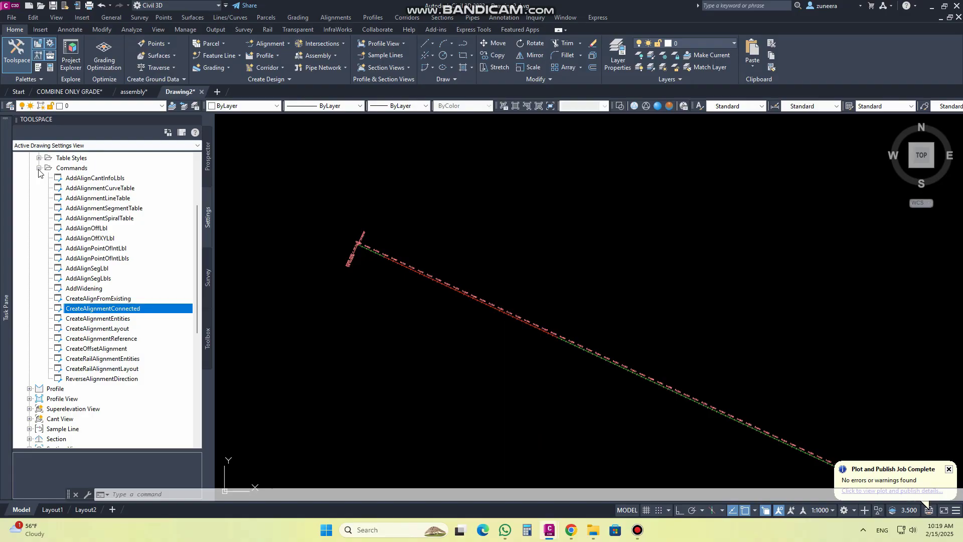
Step: Collapse the Alignment commands and examine the child override marks under Default Styles in the Alignment feature settings
left_click(39, 168)
scroll(63, 209, "up", 2)
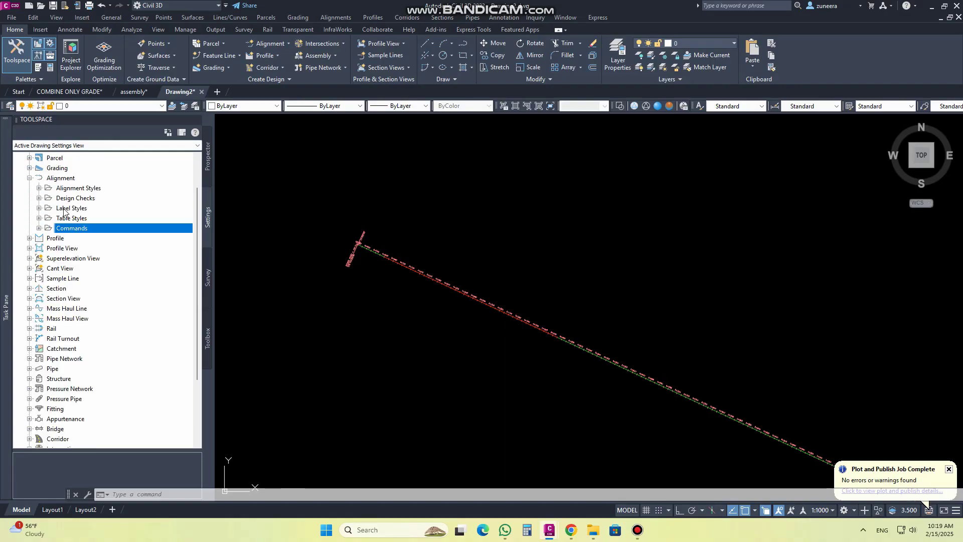
right_click(63, 178)
left_click(99, 187)
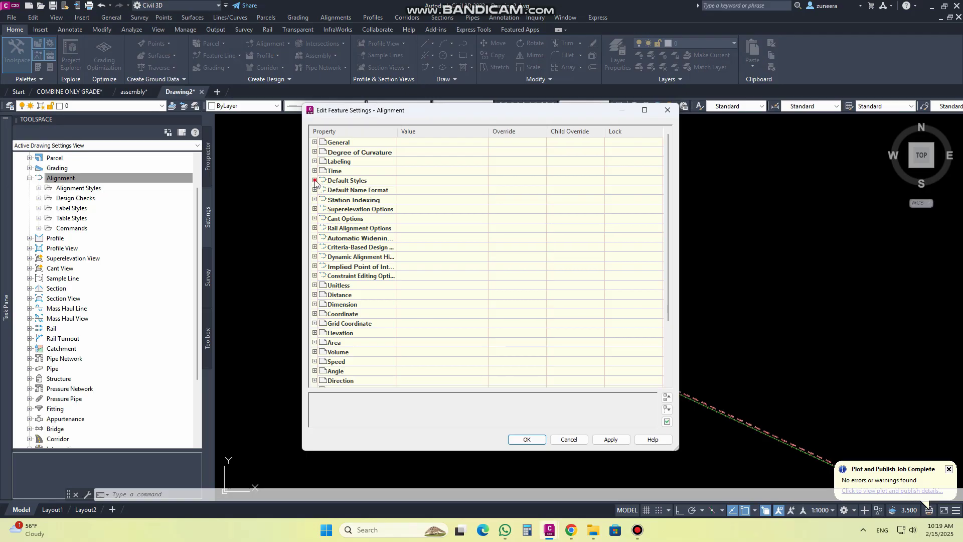
left_click(315, 180)
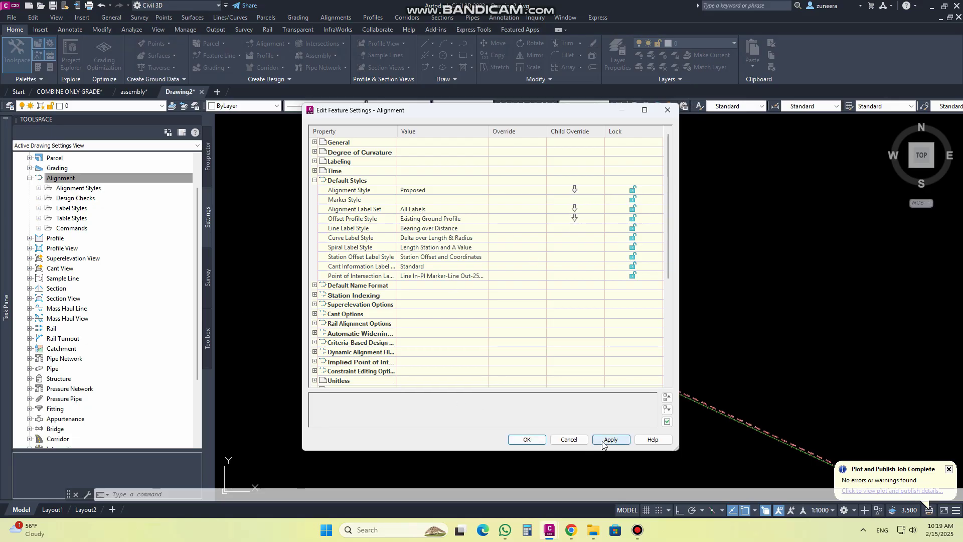
left_click(523, 439)
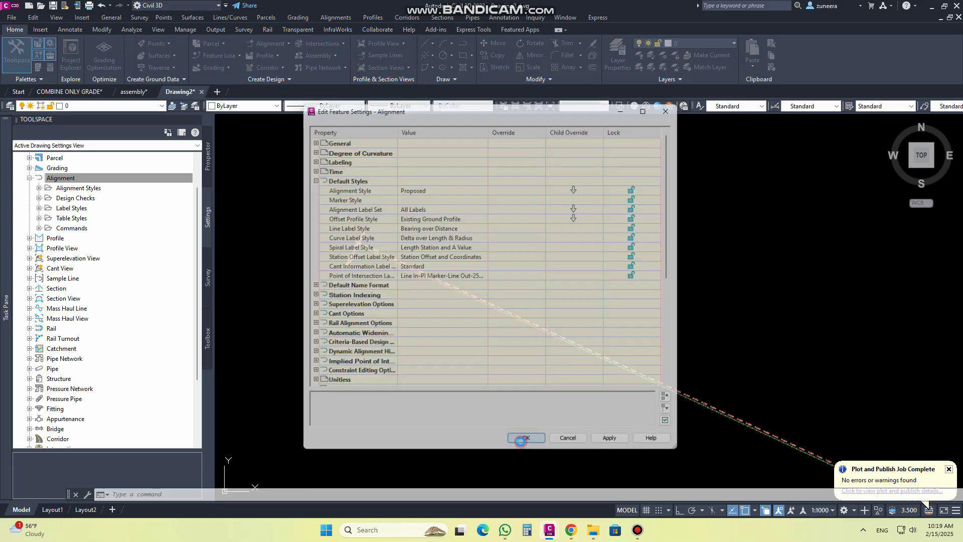
Step: Clear the child overrides of Alignment Style, Alignment Label Set and Offset Profile Style in the Alignment feature settings' Default Styles
right_click(102, 181)
left_click(142, 187)
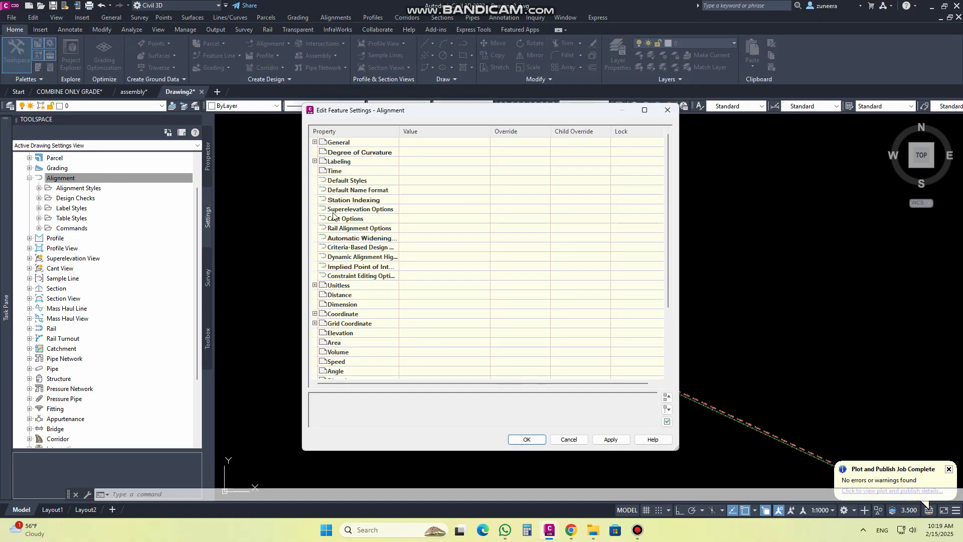
left_click(315, 180)
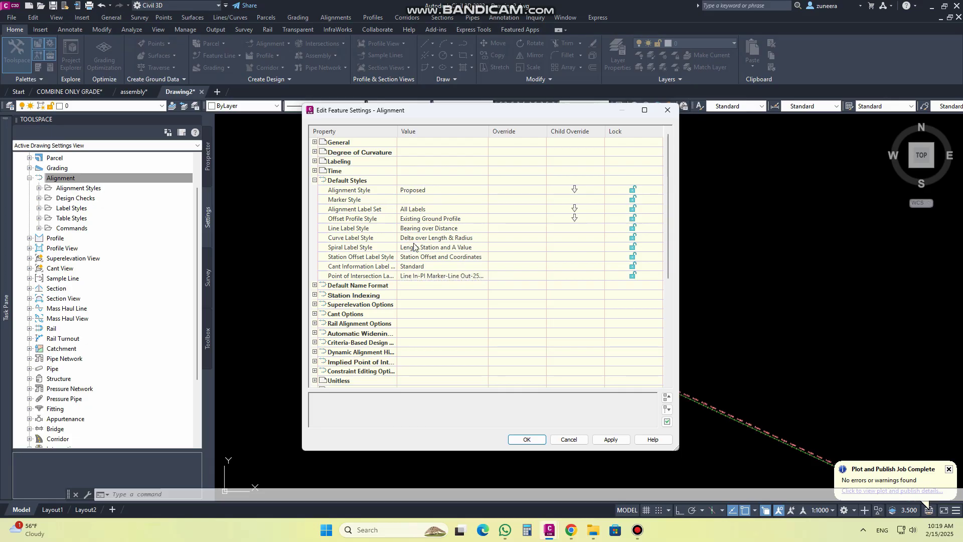
left_click(575, 189)
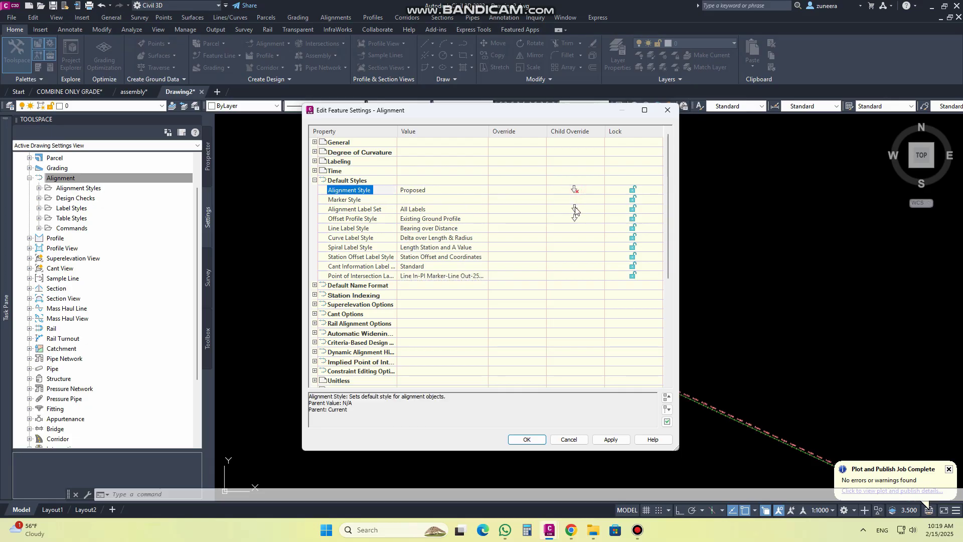
left_click(575, 209)
left_click(576, 219)
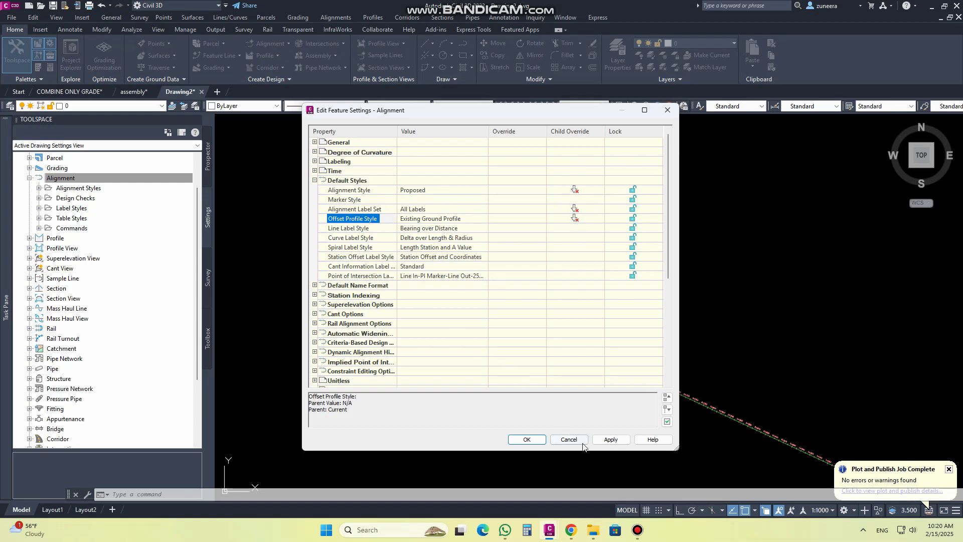
left_click(611, 440)
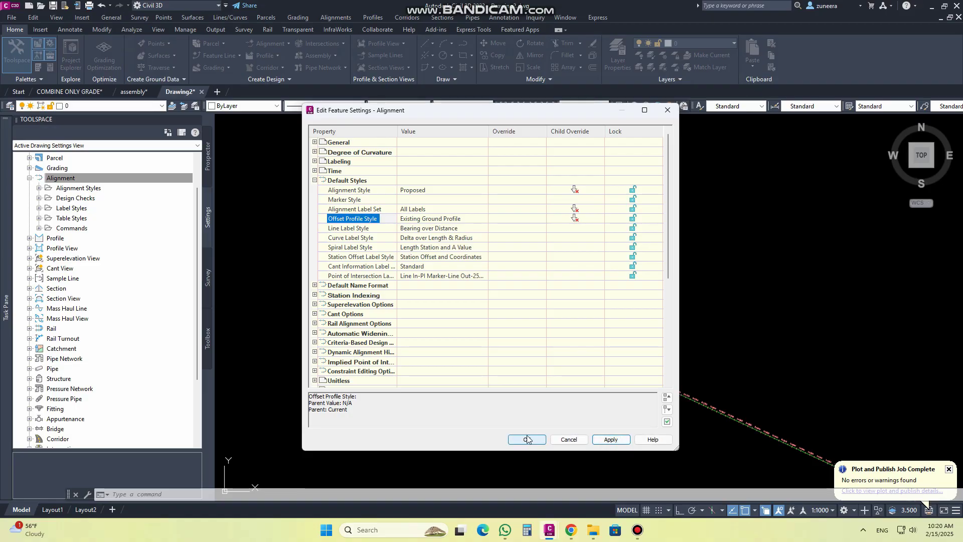
left_click(526, 439)
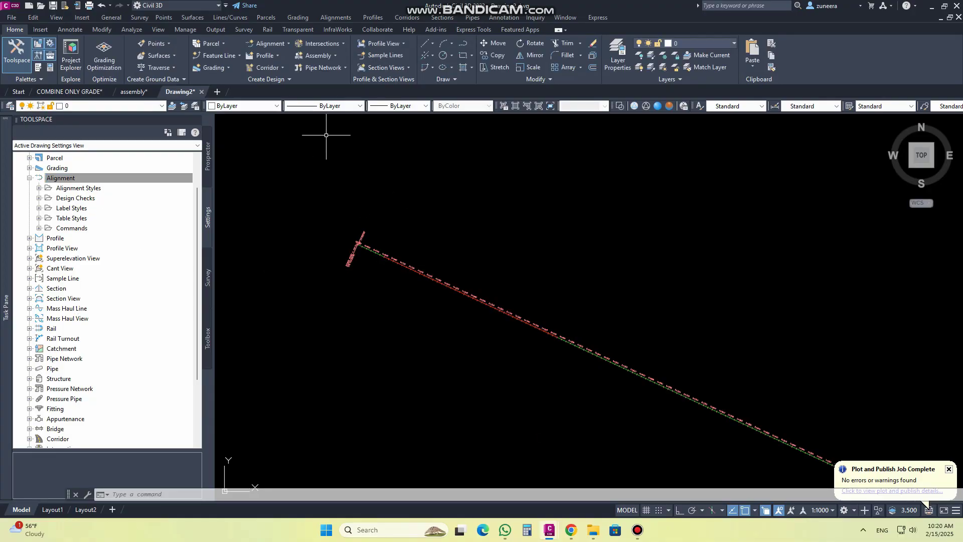
Step: Run Create Alignment from Existing Alignment for about stations 0+120 to 0+250, check its default style and label set, and cancel
left_click(267, 57)
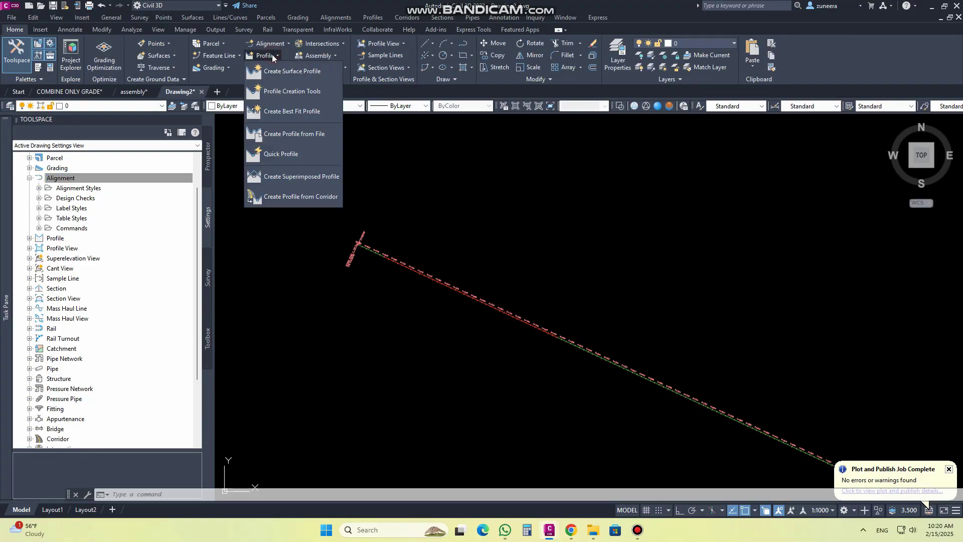
left_click(269, 43)
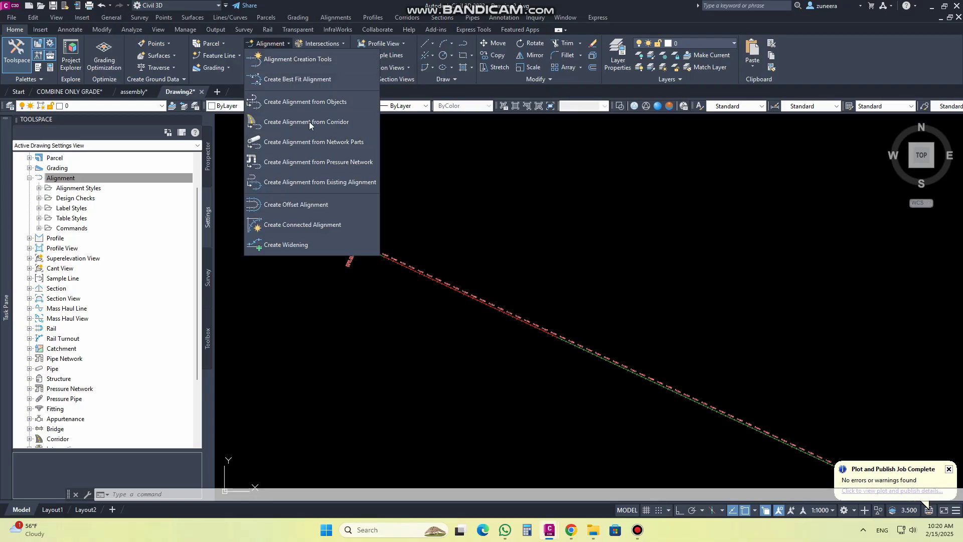
left_click(320, 184)
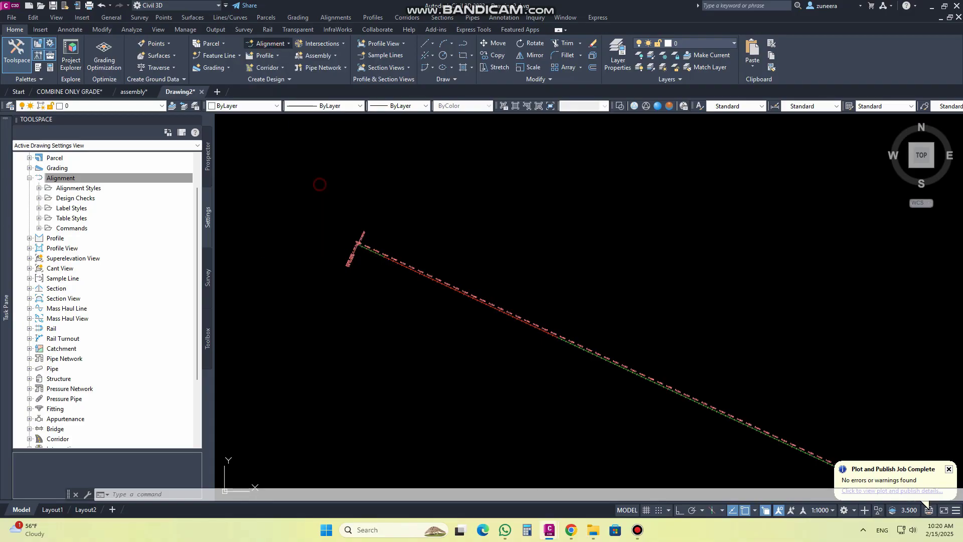
scroll(430, 258, "up", 3)
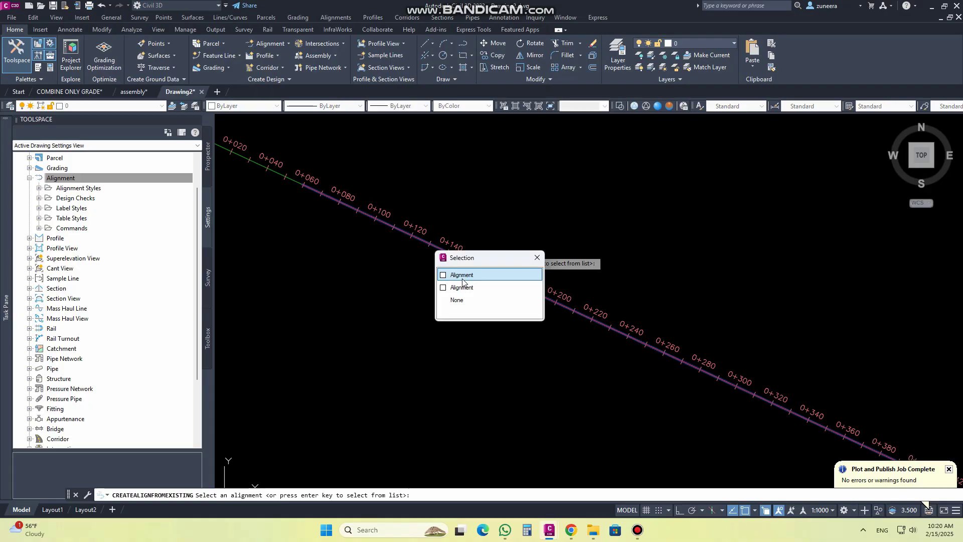
left_click(459, 274)
left_click(410, 235)
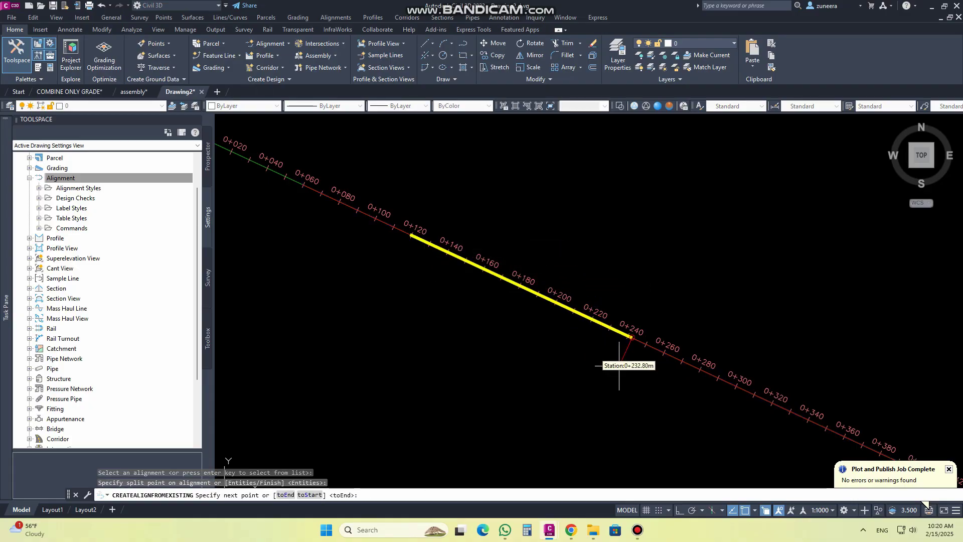
left_click(647, 344)
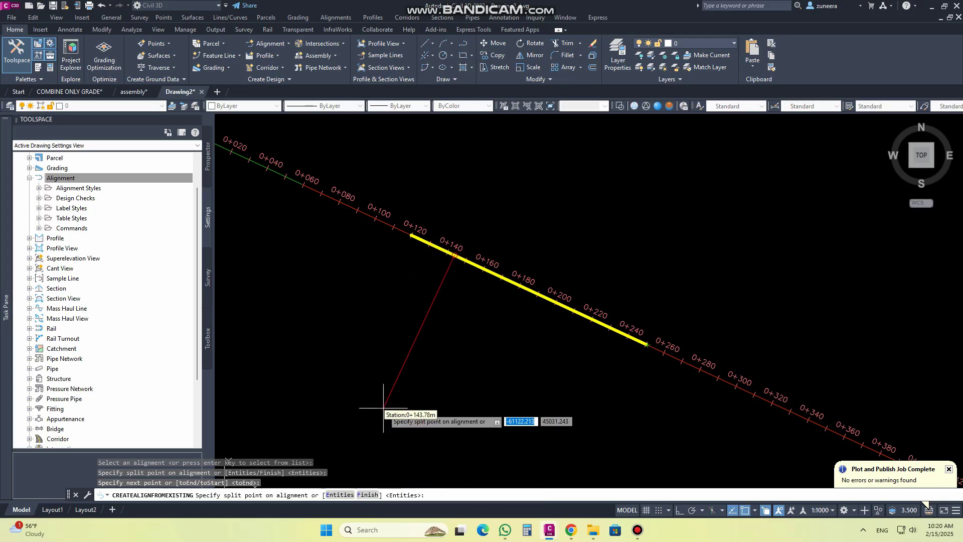
left_click(364, 495)
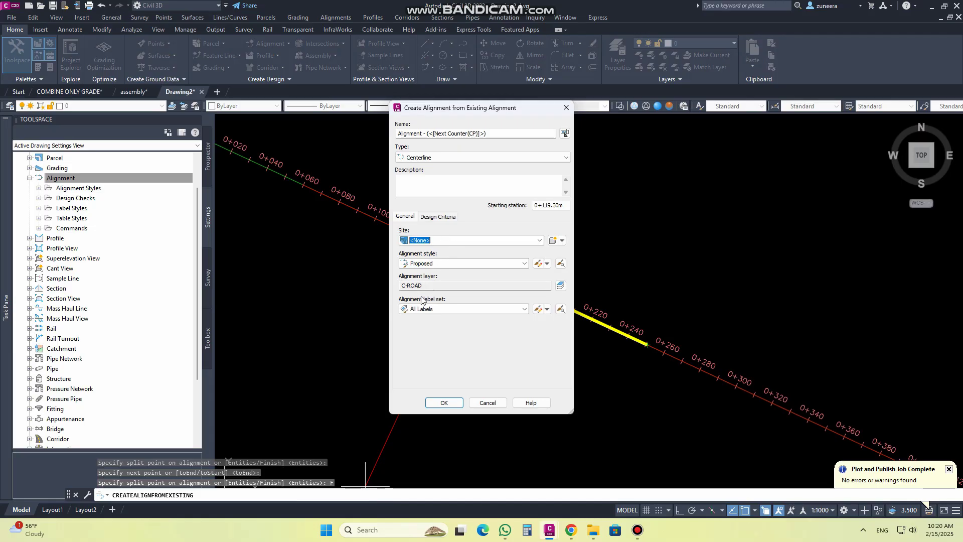
left_click(481, 404)
scroll(480, 407, "down", 5)
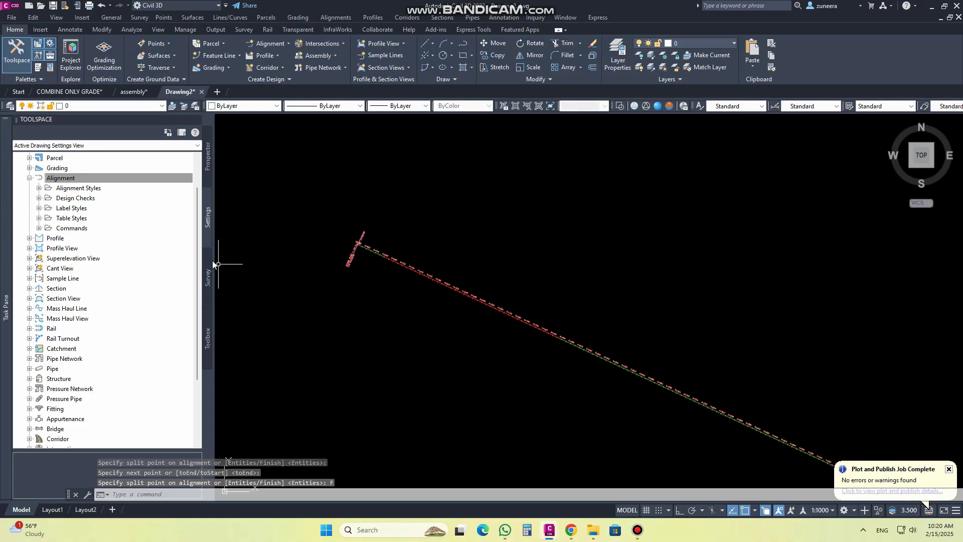
Step: Expand the Alignment commands in the settings tree and draw a two-segment, V-shaped polyline crossing the existing alignment
left_click(40, 228)
scroll(112, 280, "down", 2)
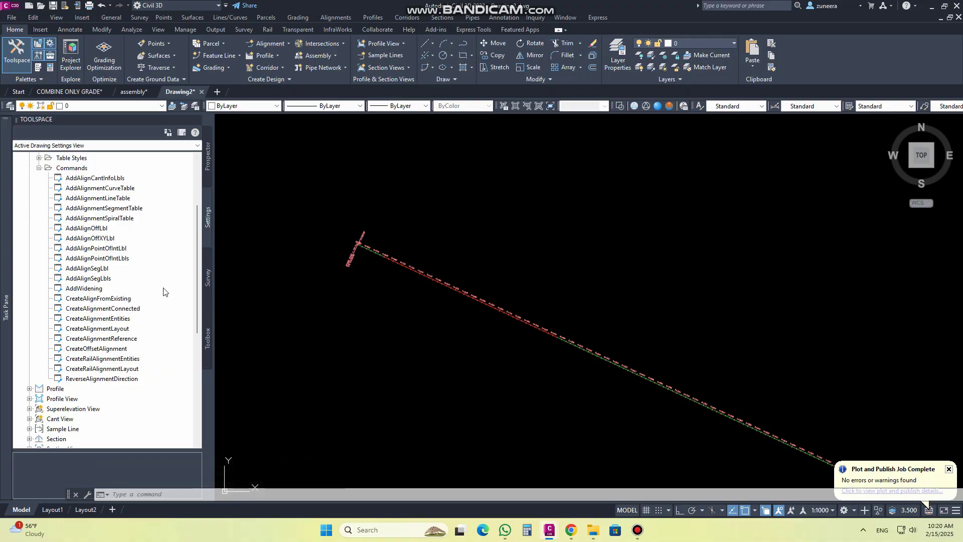
scroll(466, 275, "up", 5)
type("PL")
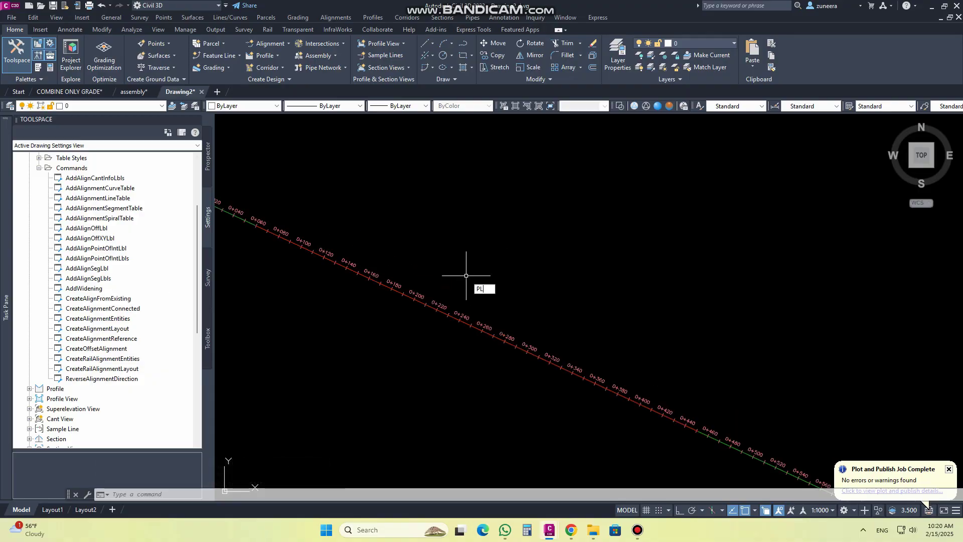
key("Return")
left_click(354, 212)
left_click(395, 381)
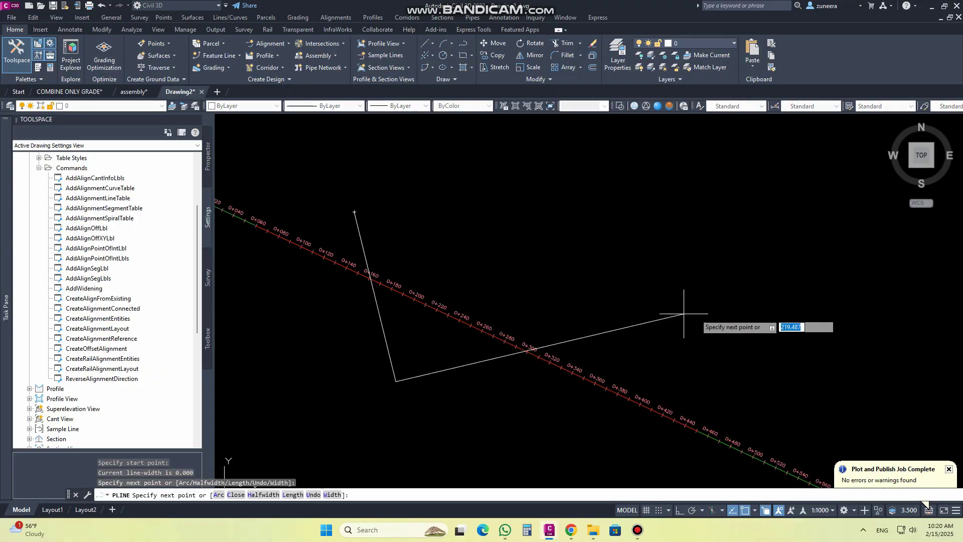
left_click(699, 315)
key("Return")
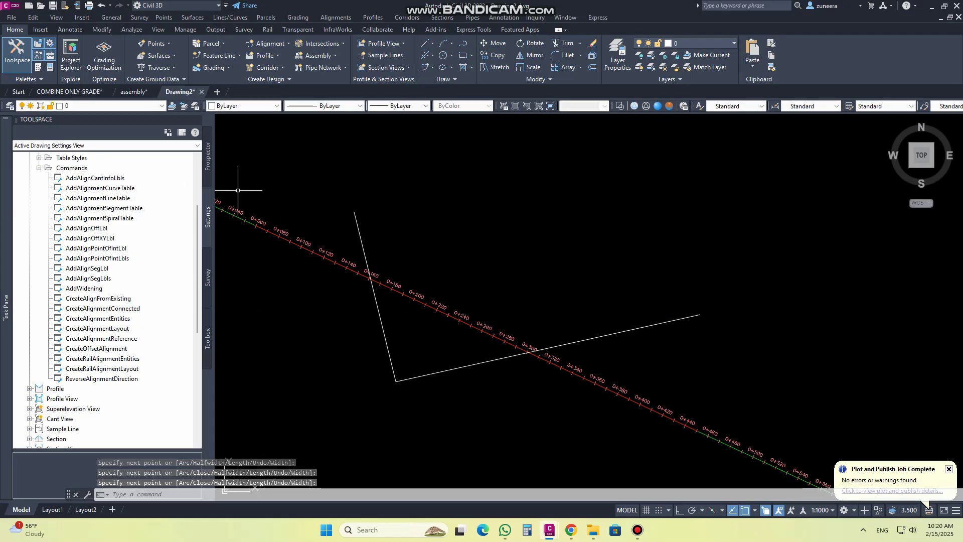
Step: Create an alignment from the V-shaped polyline with the Proposed style, All Labels set and 200 m curves between tangents
left_click(272, 43)
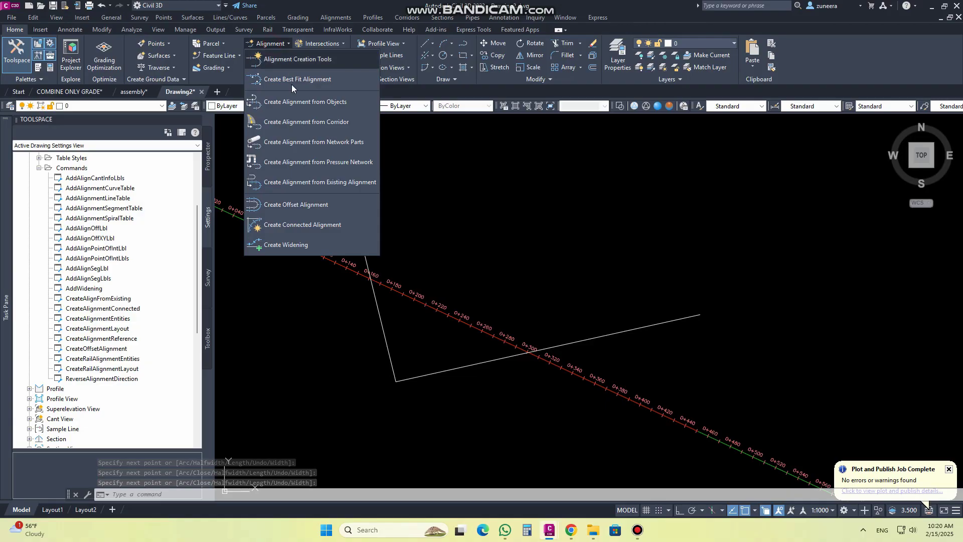
left_click(317, 105)
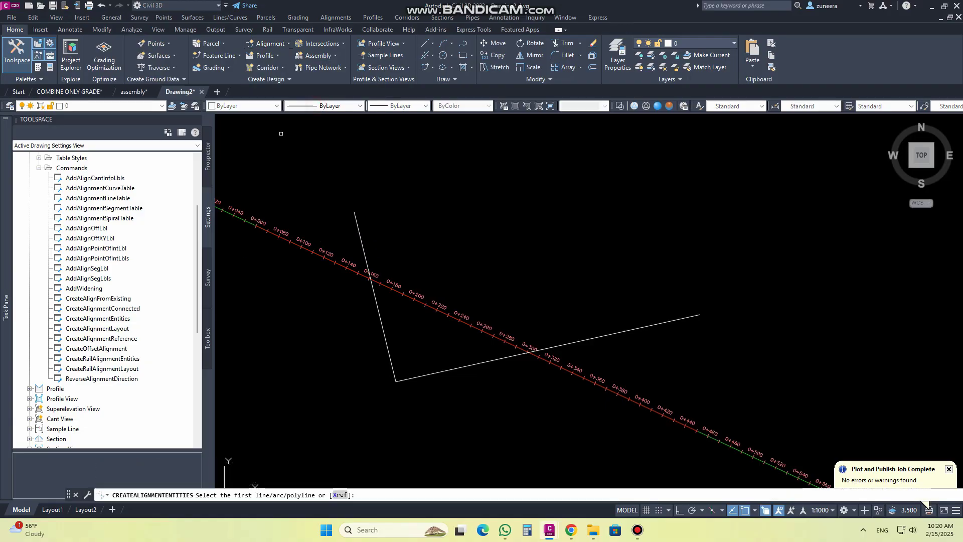
left_click(363, 248)
key("Return")
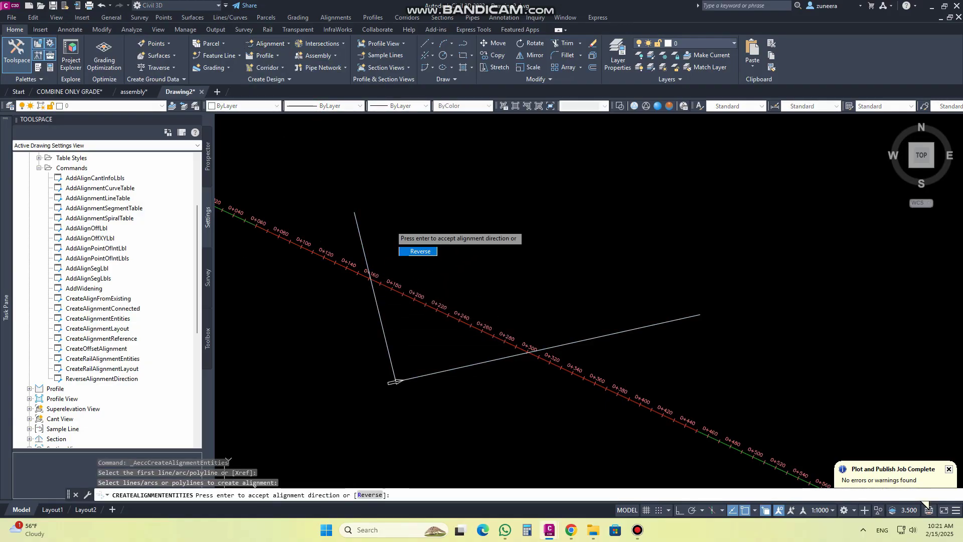
key("Return")
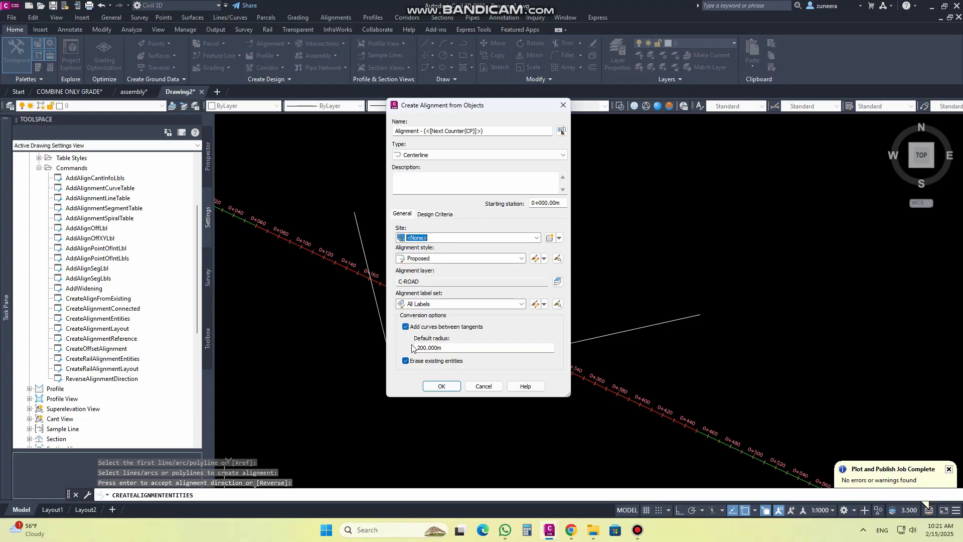
left_click(440, 386)
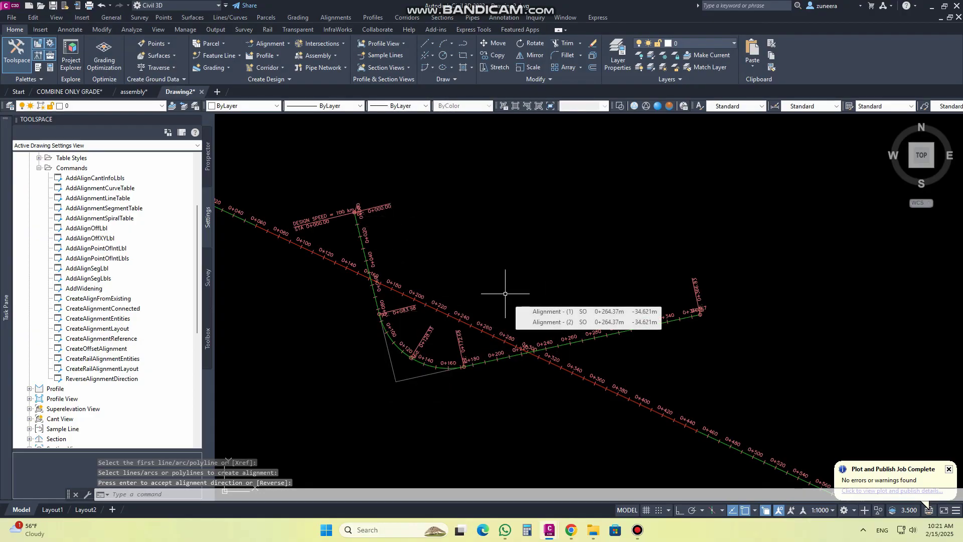
Step: Draw a second two-segment polyline in the empty area above the new curved alignment
type("pl")
key("Return")
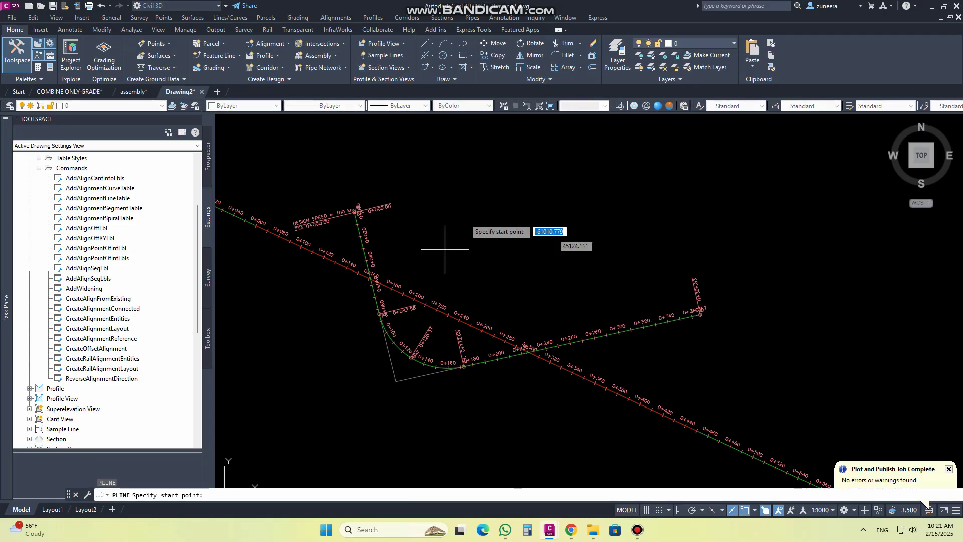
left_click(443, 167)
left_click(563, 278)
left_click(851, 240)
key("Return")
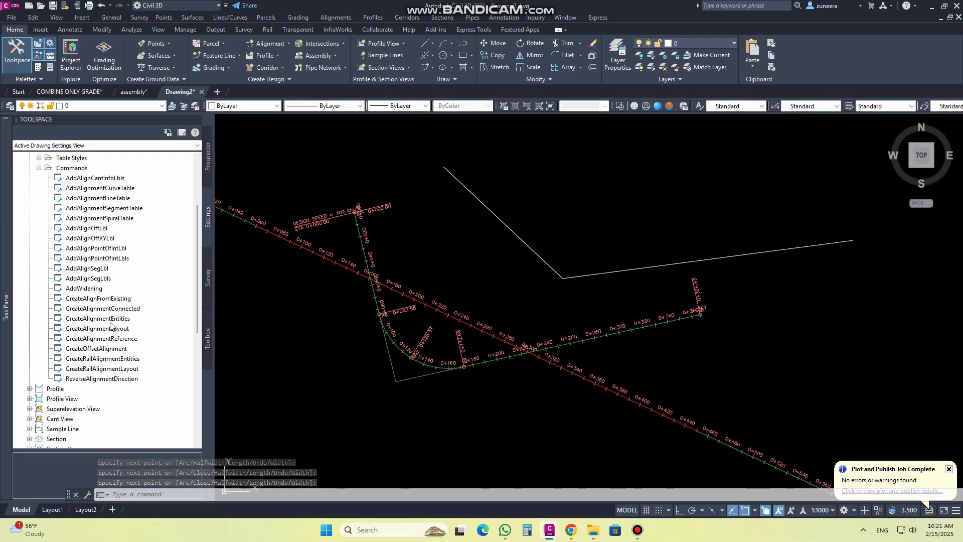
Step: Open the command settings of CreateAlignmentEntities and expand its Default Styles
left_click(105, 321)
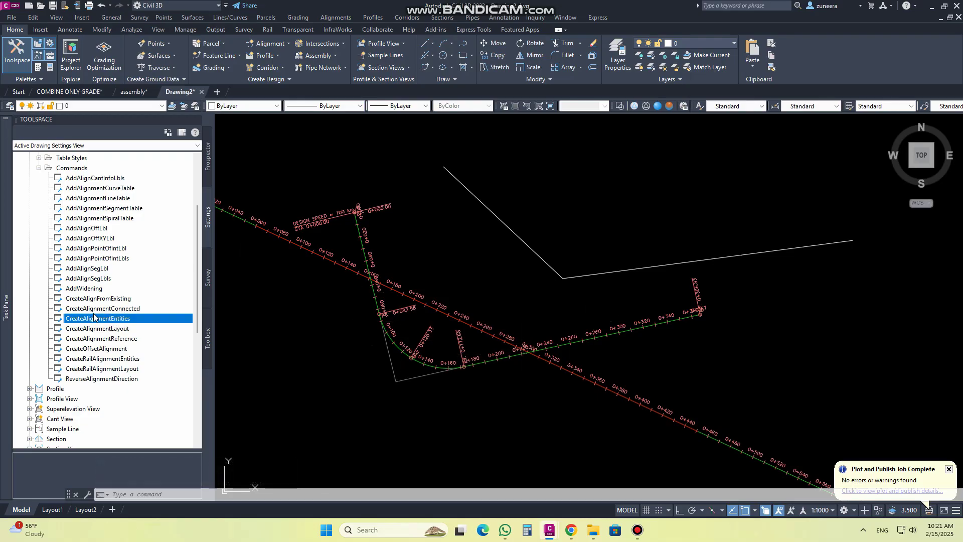
right_click(97, 320)
left_click(144, 327)
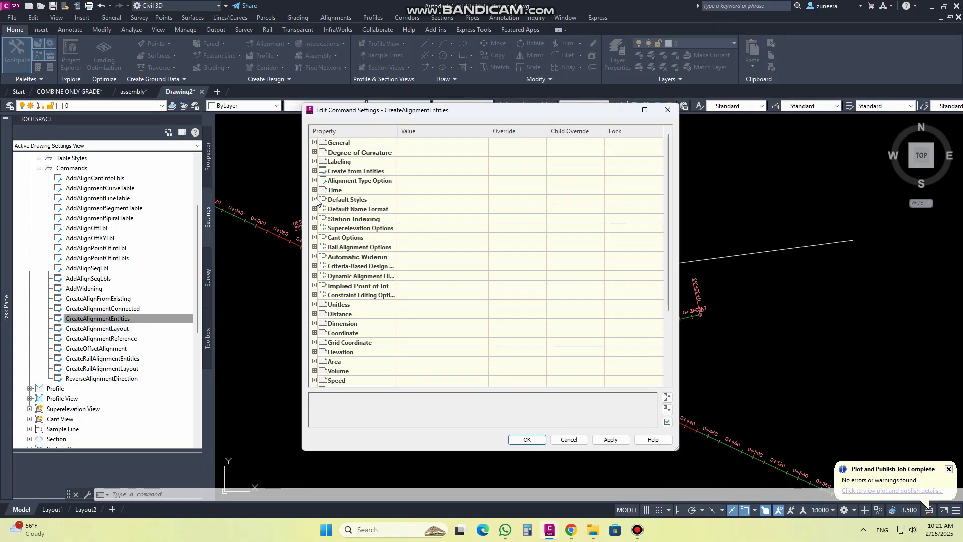
left_click(315, 200)
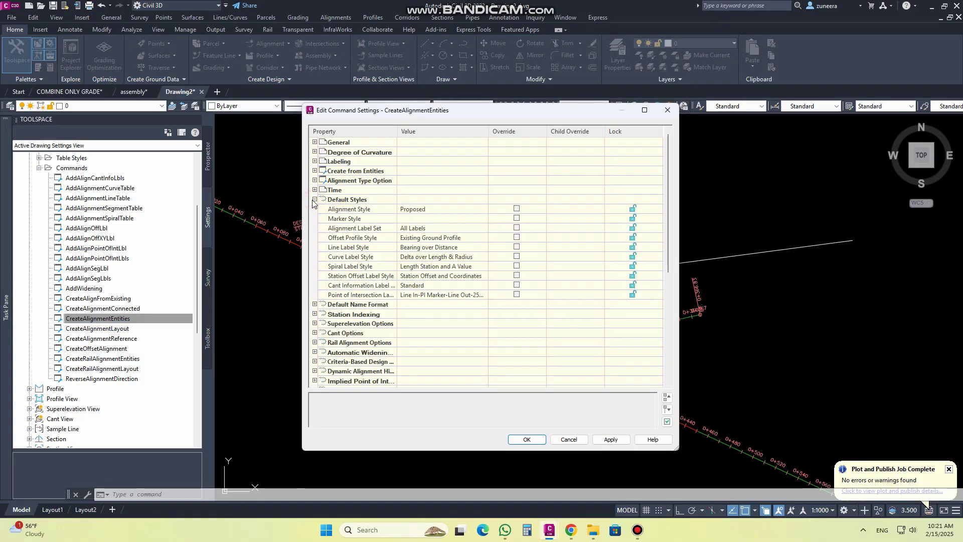
left_click(443, 210)
left_click(482, 209)
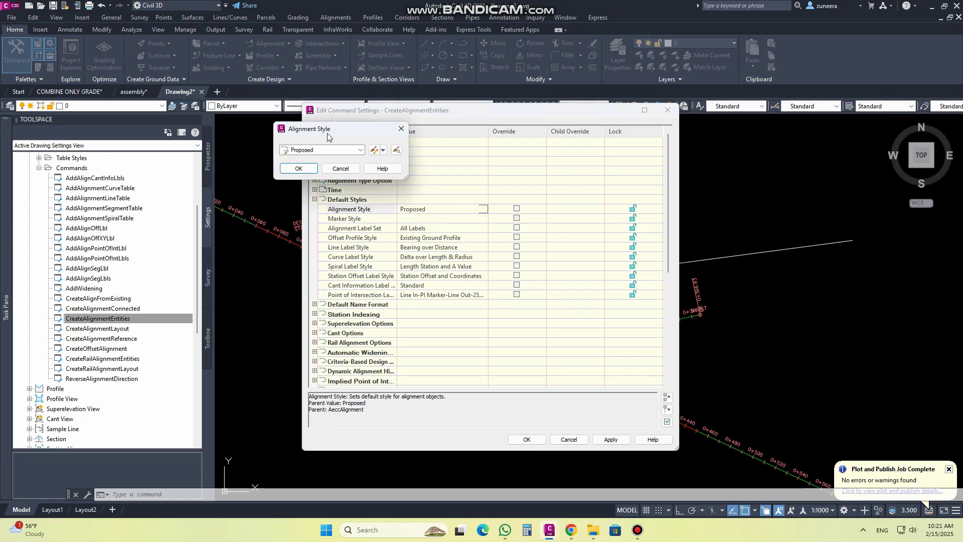
left_click(359, 151)
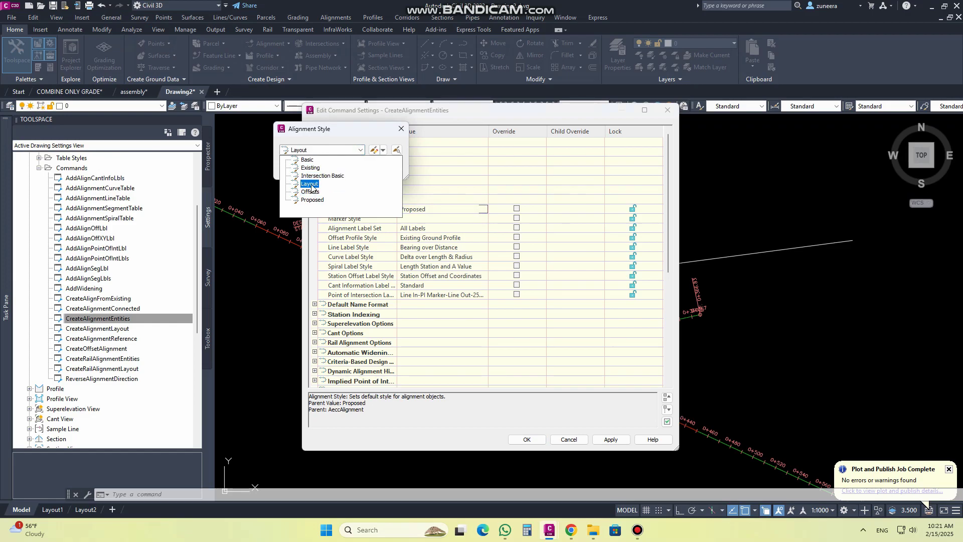
left_click(312, 199)
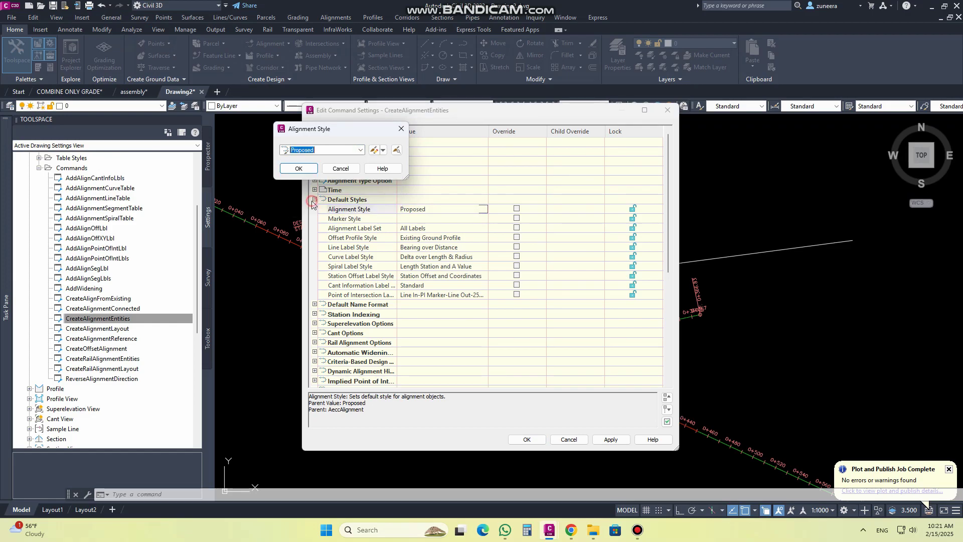
left_click(322, 165)
Step: Set the default Alignment Label Set for CreateAlignmentEntities to Major and Minor only, then apply and accept the command settings
left_click(427, 228)
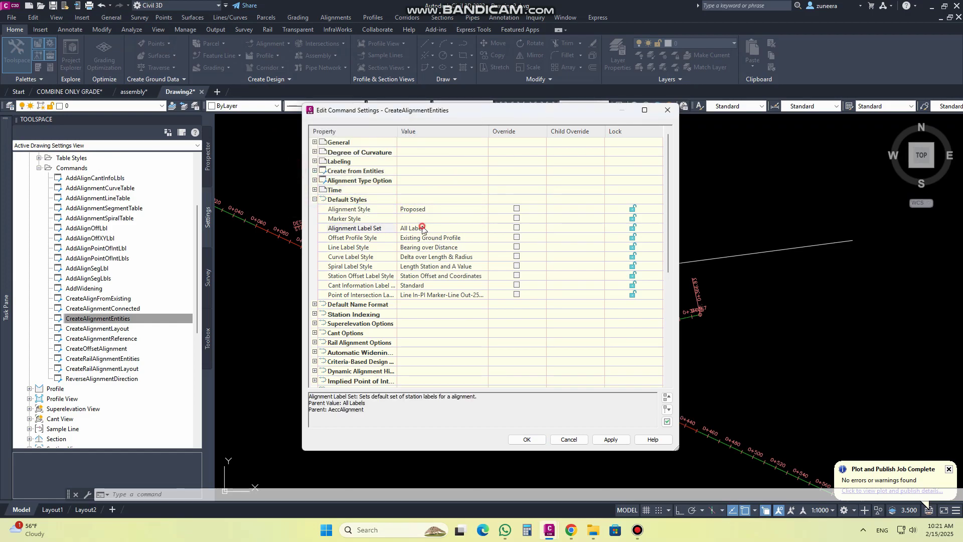
left_click(482, 228)
left_click(329, 150)
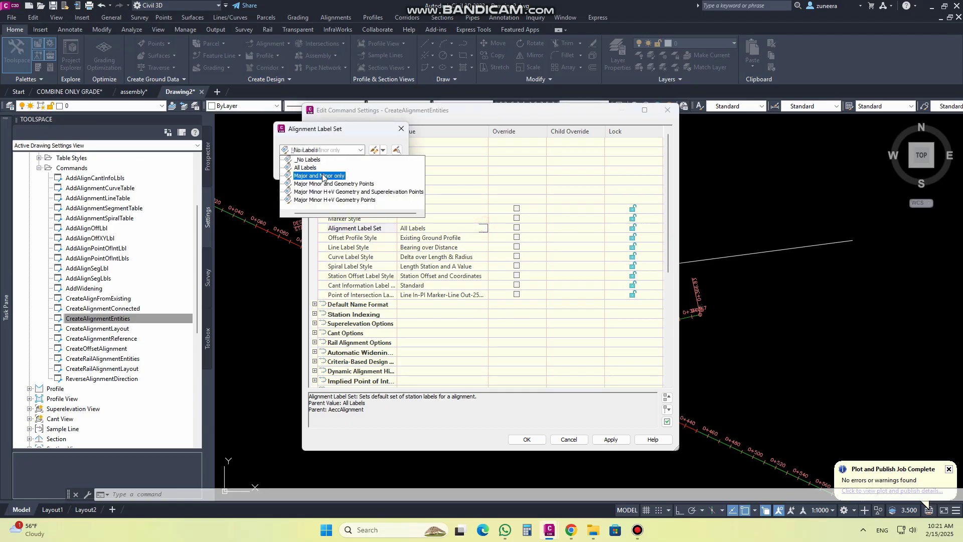
left_click(321, 170)
left_click(311, 169)
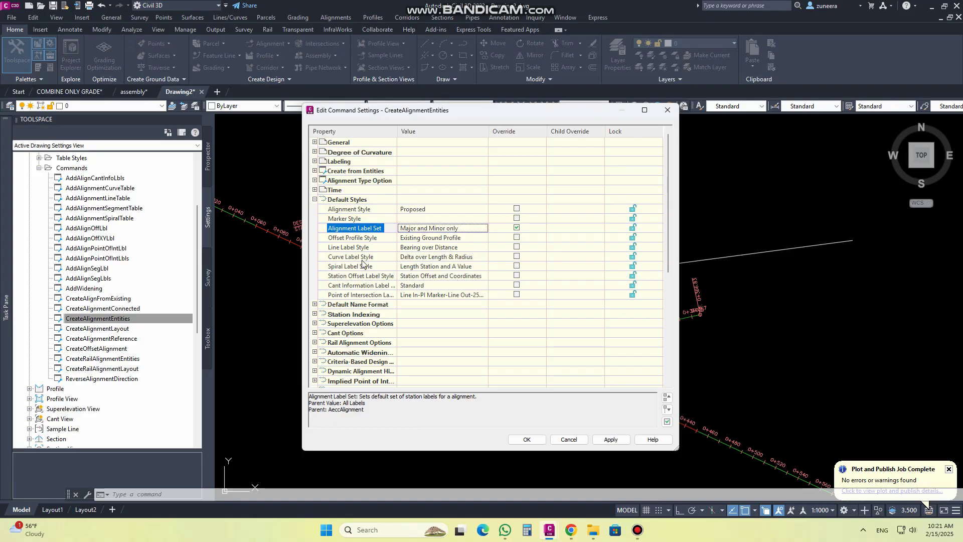
left_click(314, 200)
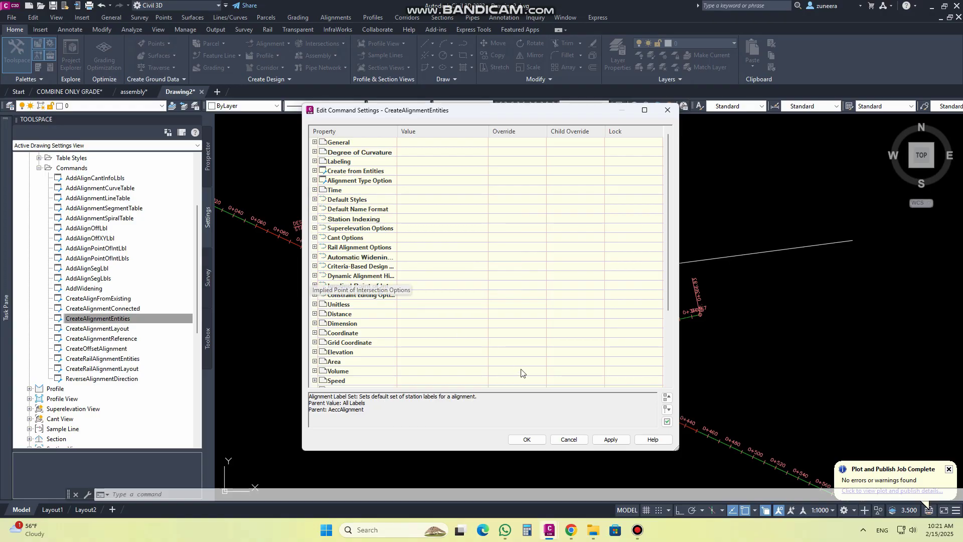
left_click(605, 439)
left_click(526, 440)
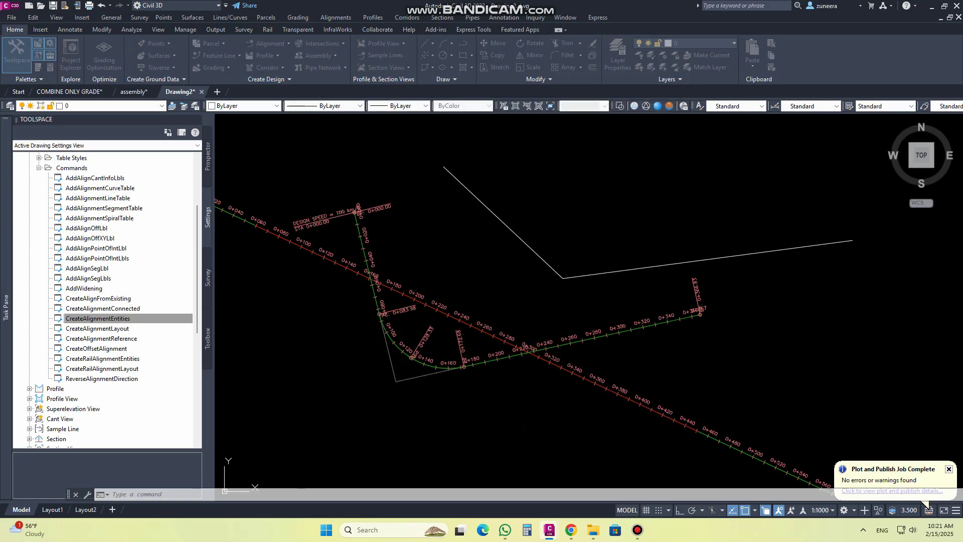
Step: Create an alignment from the second polyline with the Proposed style, Major and Minor only label set and 200 m curves
left_click(280, 48)
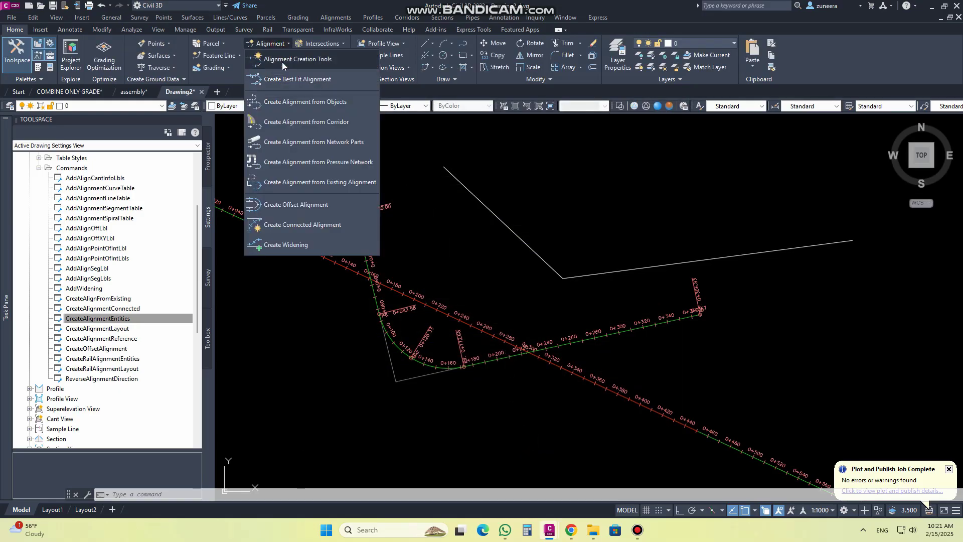
left_click(321, 105)
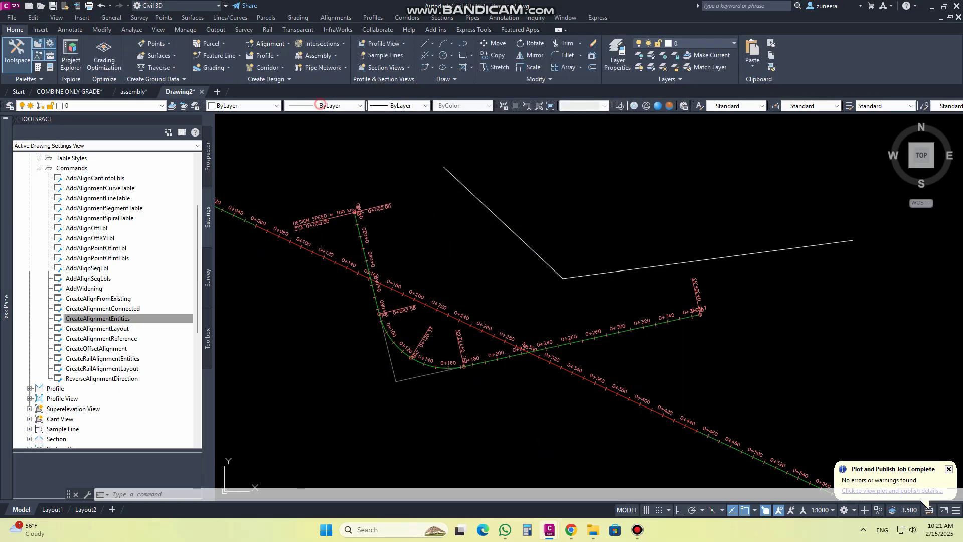
left_click(479, 198)
key("Return")
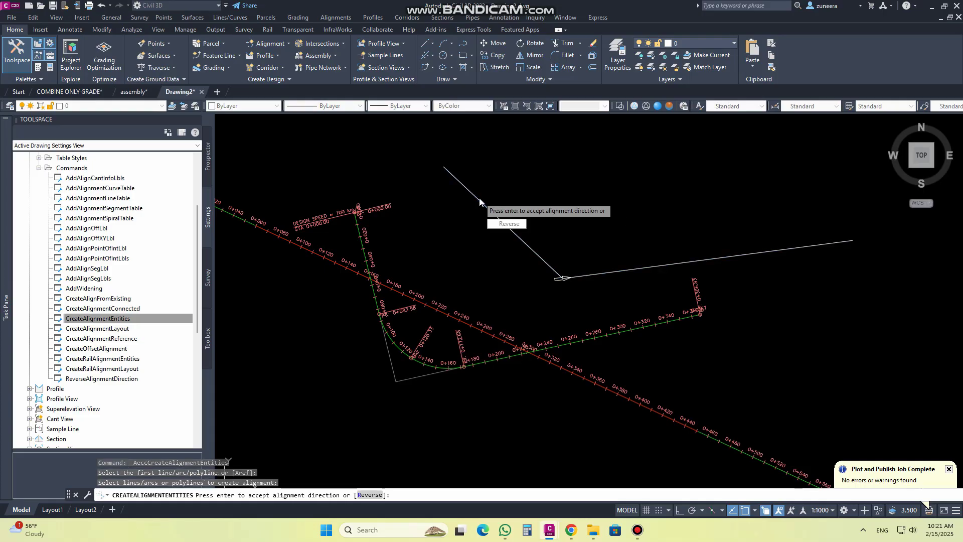
key("Return")
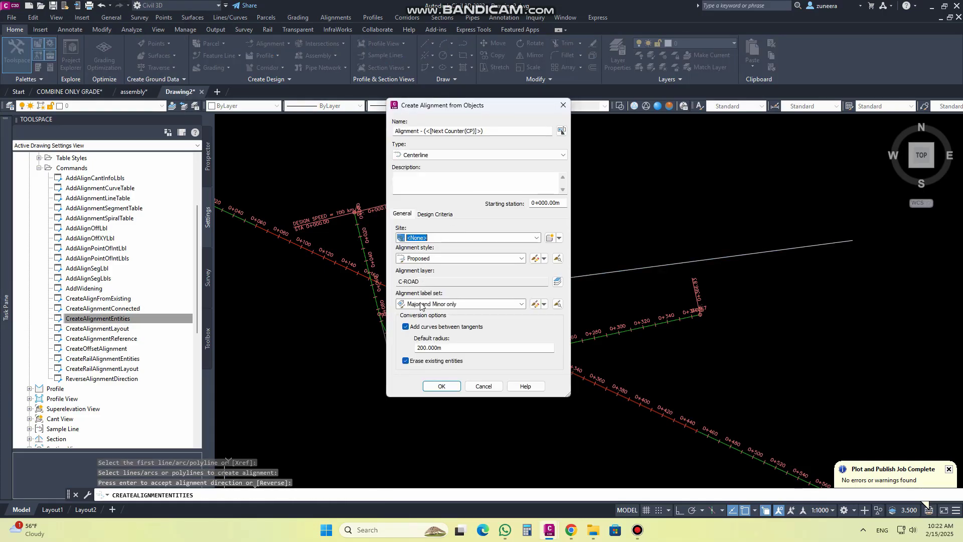
left_click(441, 386)
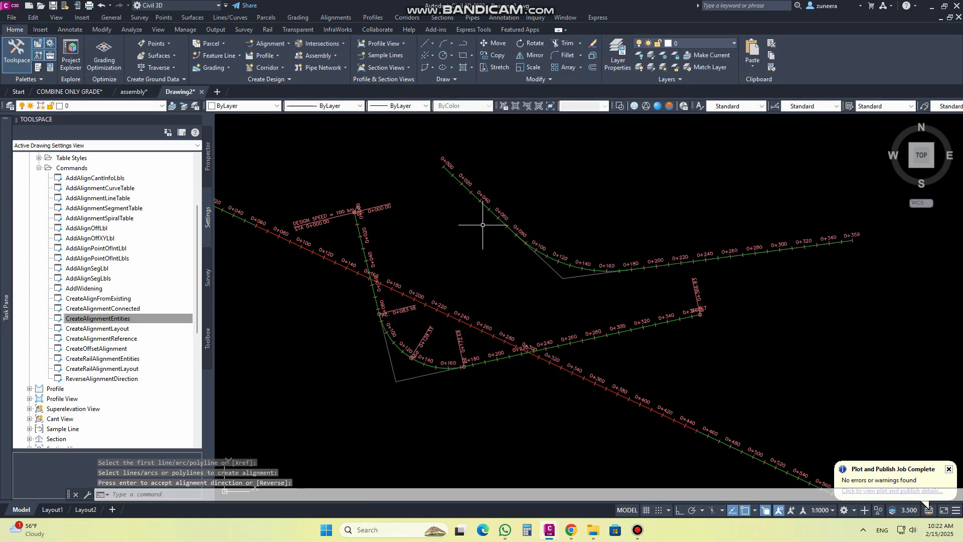
Step: Examine the station labels along the newest alignment and compare them with the earlier curved alignment's labels
scroll(415, 357, "up", 5)
scroll(415, 357, "down", 8)
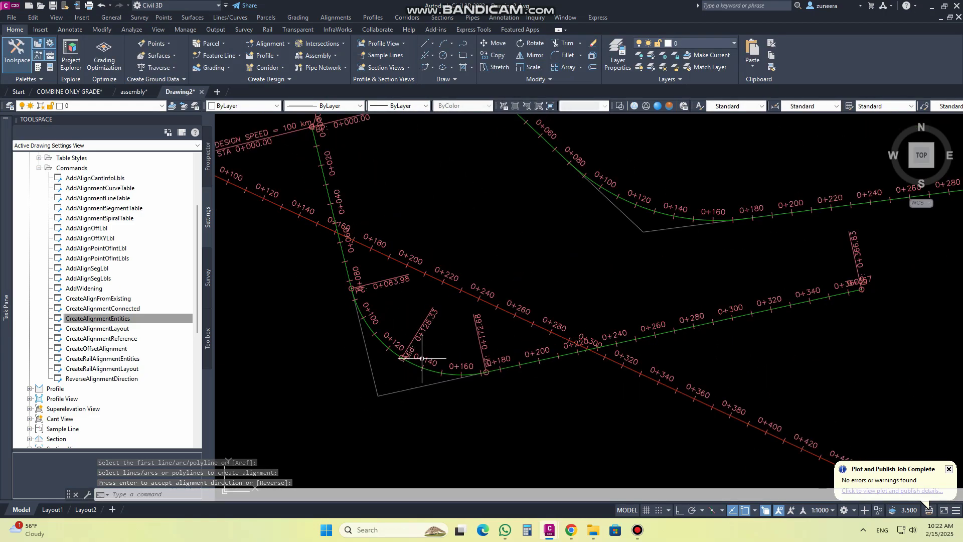
scroll(418, 248, "up", 3)
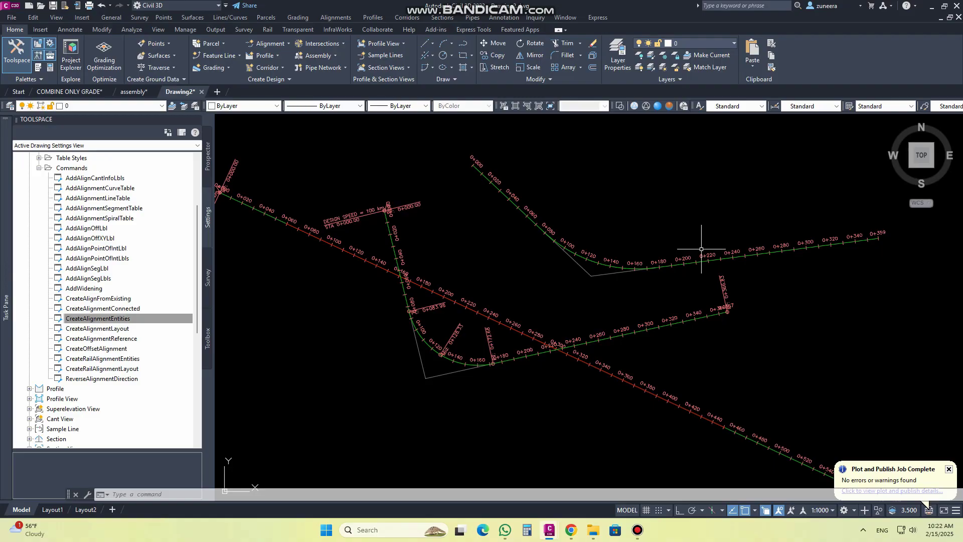
scroll(506, 168, "up", 2)
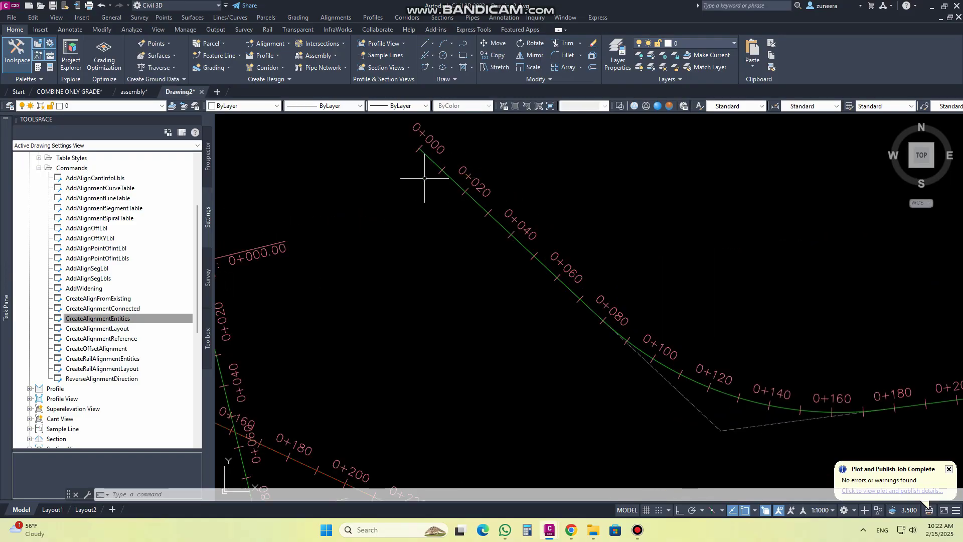
scroll(427, 185, "down", 3)
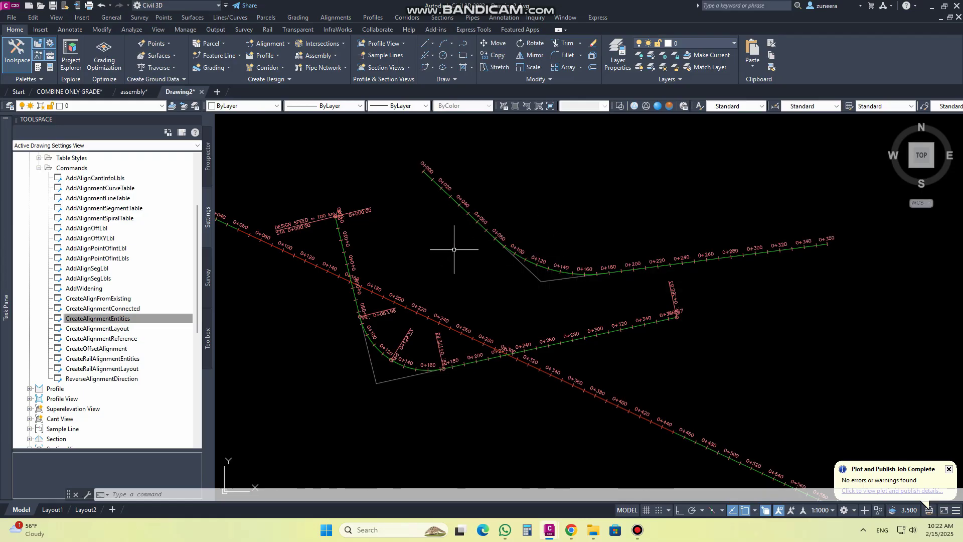
left_click(271, 44)
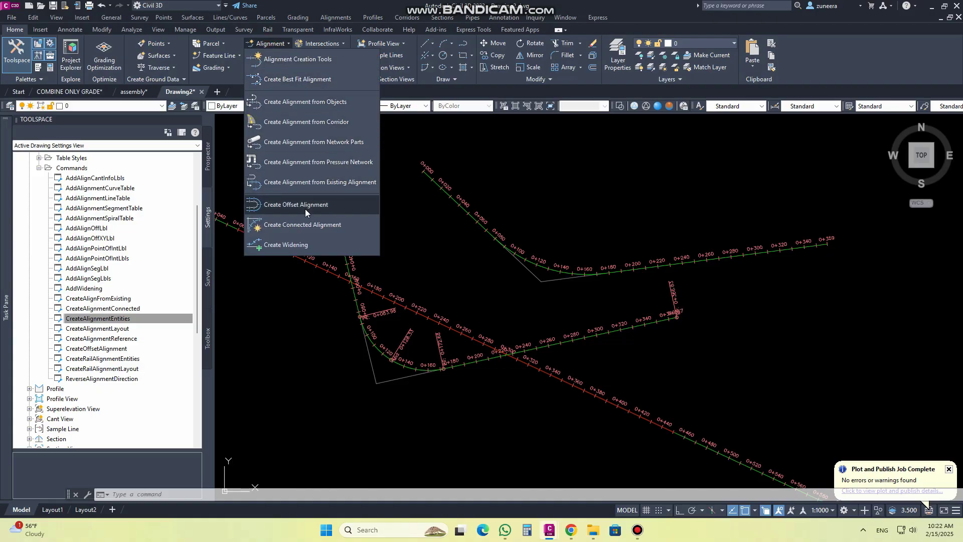
left_click(551, 203)
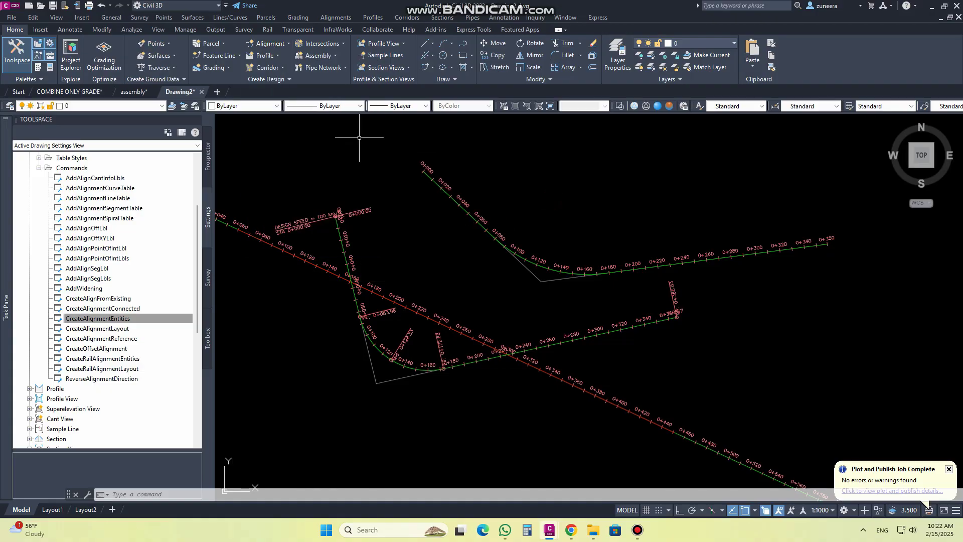
Step: In the assembly drawing, review the Default Styles in the command settings of CreateAlignFromExisting and close them without changes
left_click(133, 92)
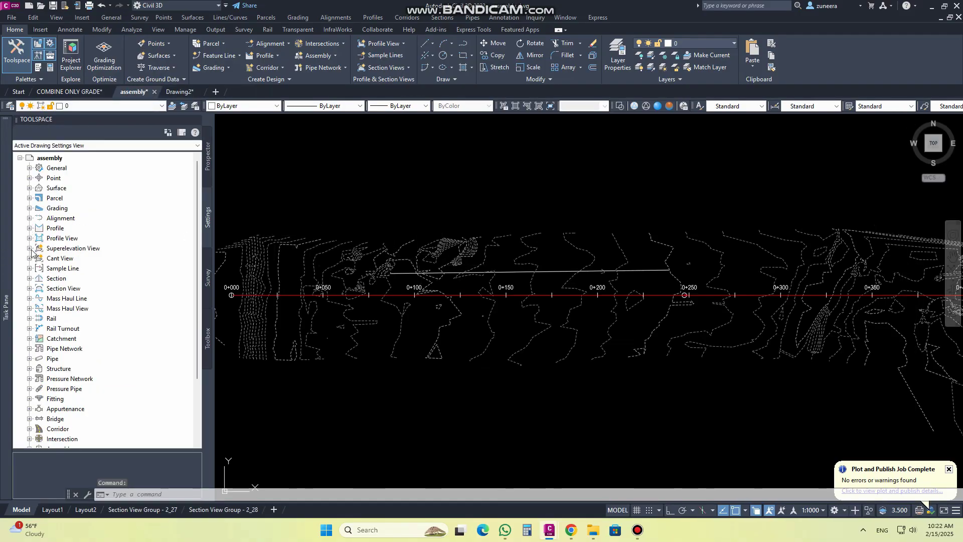
left_click(30, 219)
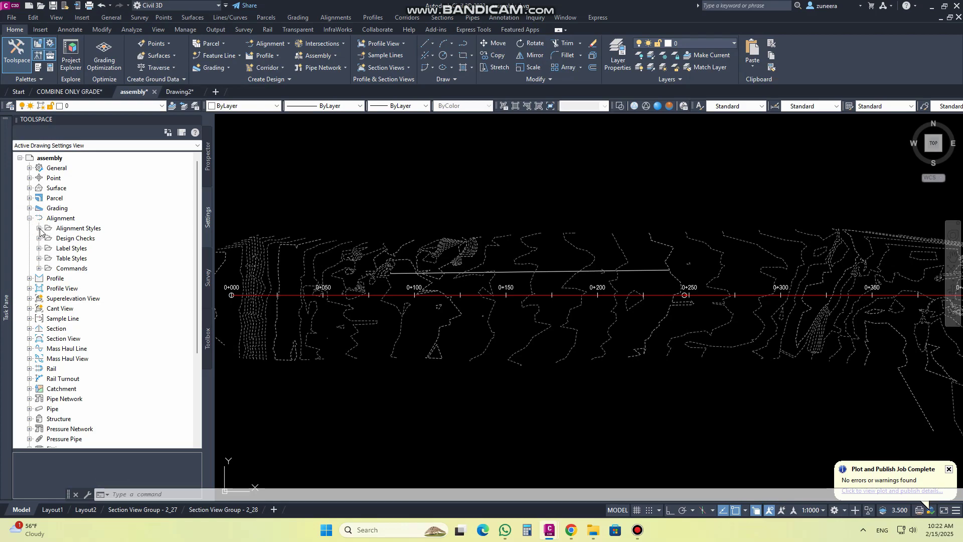
left_click(39, 268)
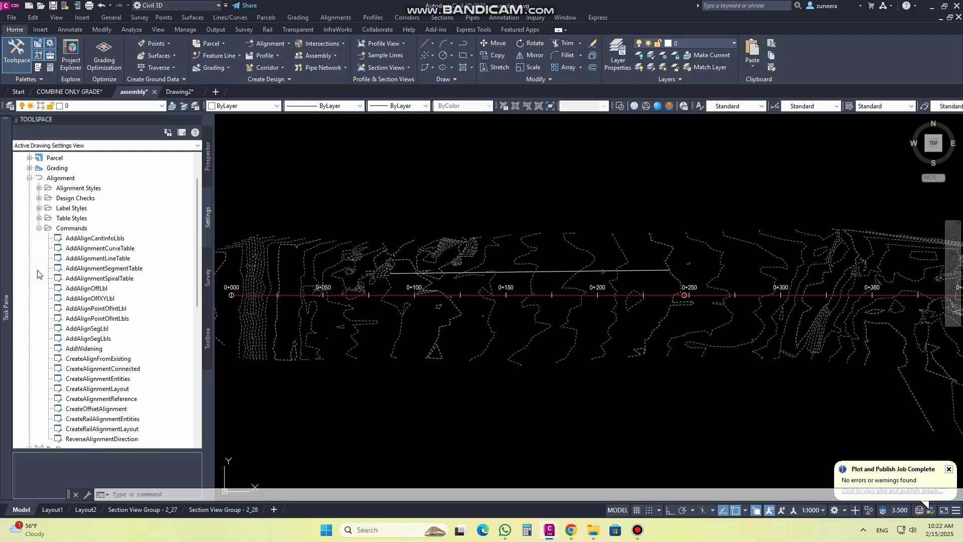
scroll(118, 286, "down", 3)
right_click(108, 300)
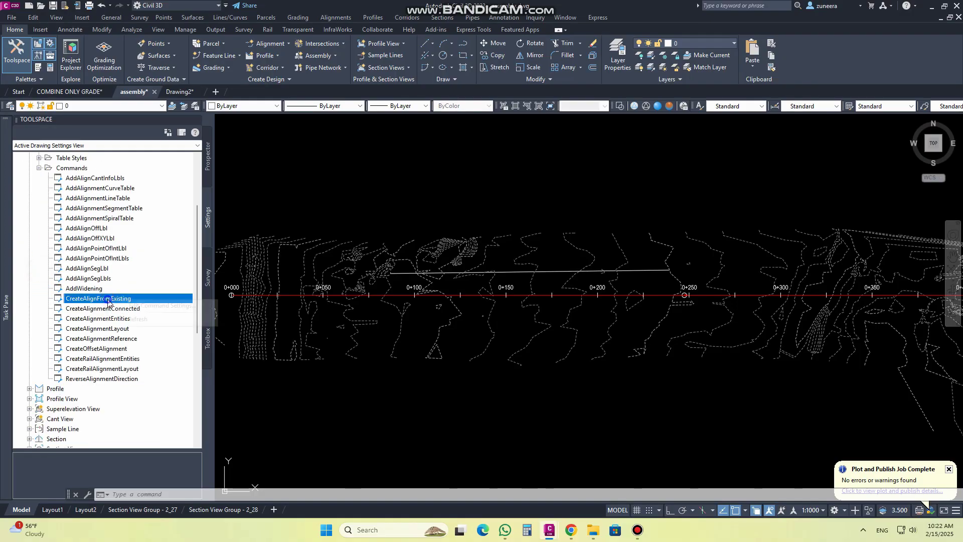
left_click(150, 307)
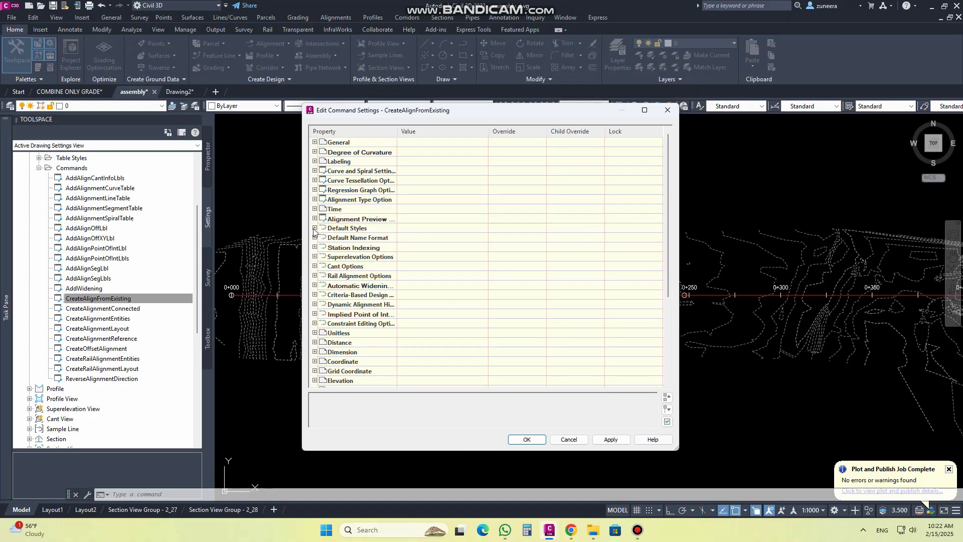
left_click(314, 228)
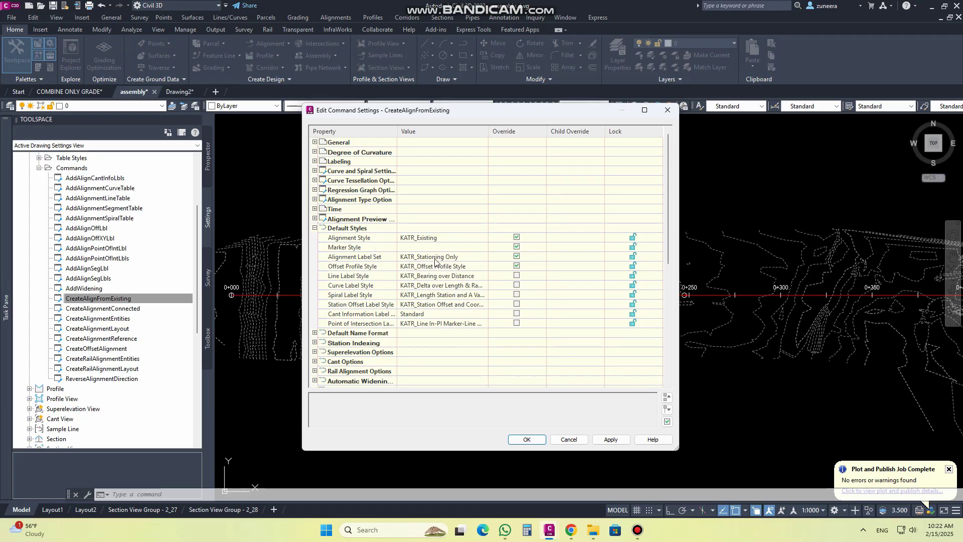
left_click(667, 110)
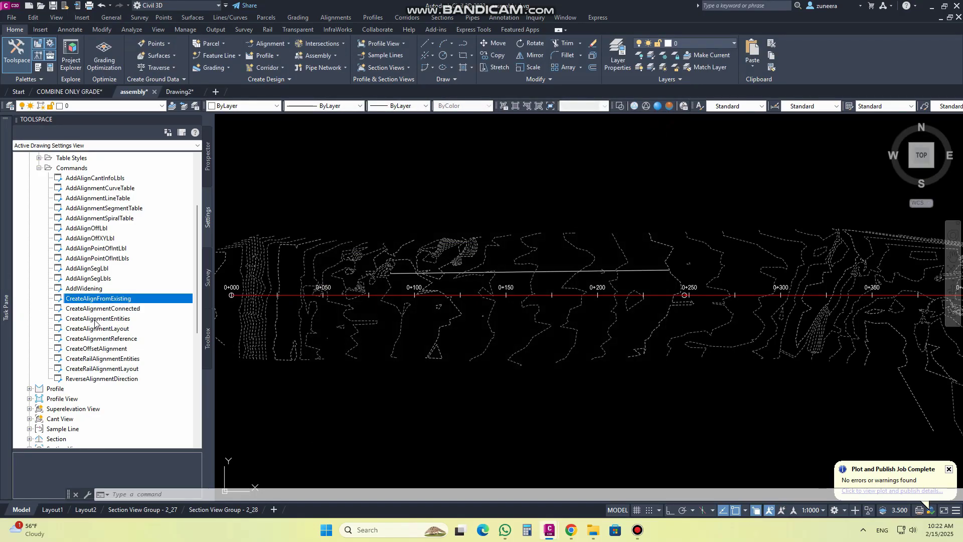
Step: Review the Default Styles in the command settings of CreateAlignmentEntities and close them without changes
right_click(96, 319)
left_click(113, 325)
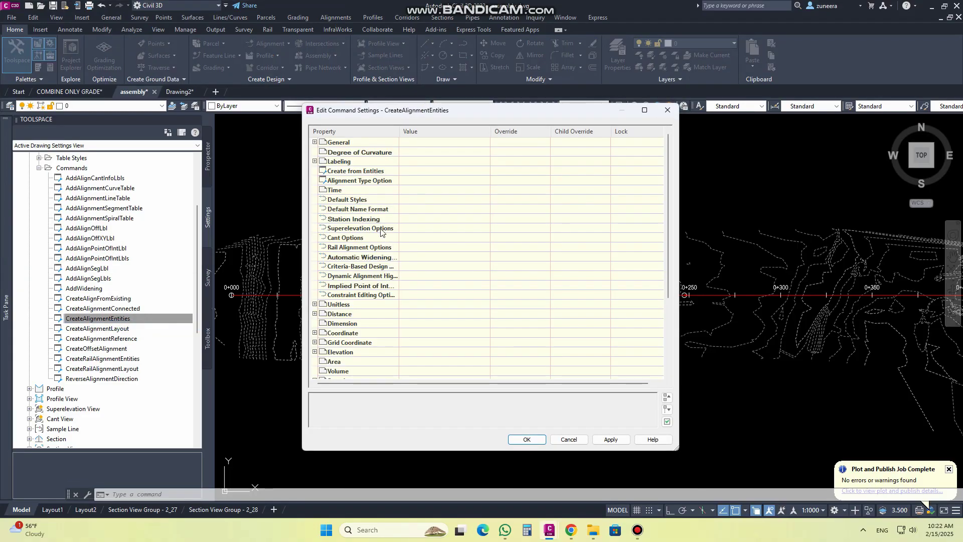
left_click(315, 199)
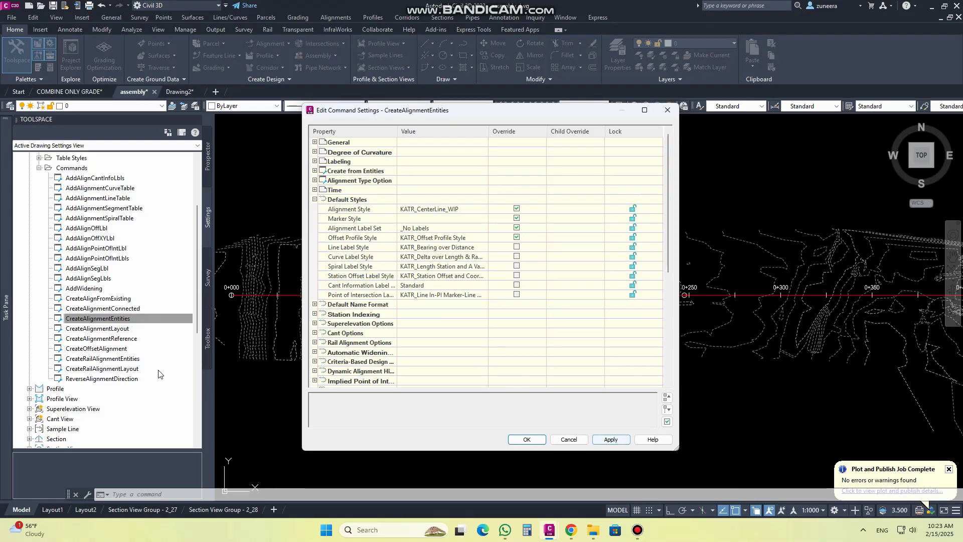
left_click(668, 110)
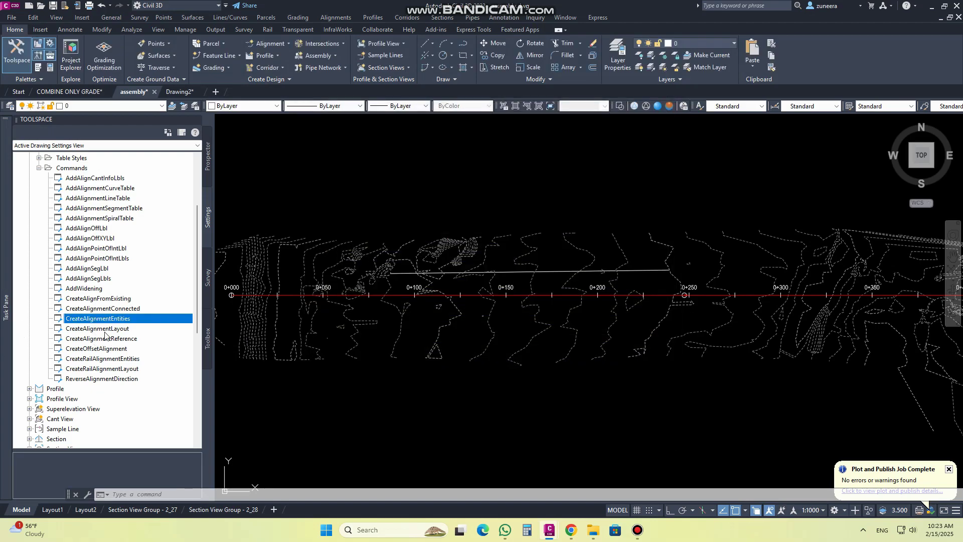
Step: Review the Default Styles in the command settings of CreateAlignmentLayout and cancel the settings
left_click(103, 328)
right_click(102, 331)
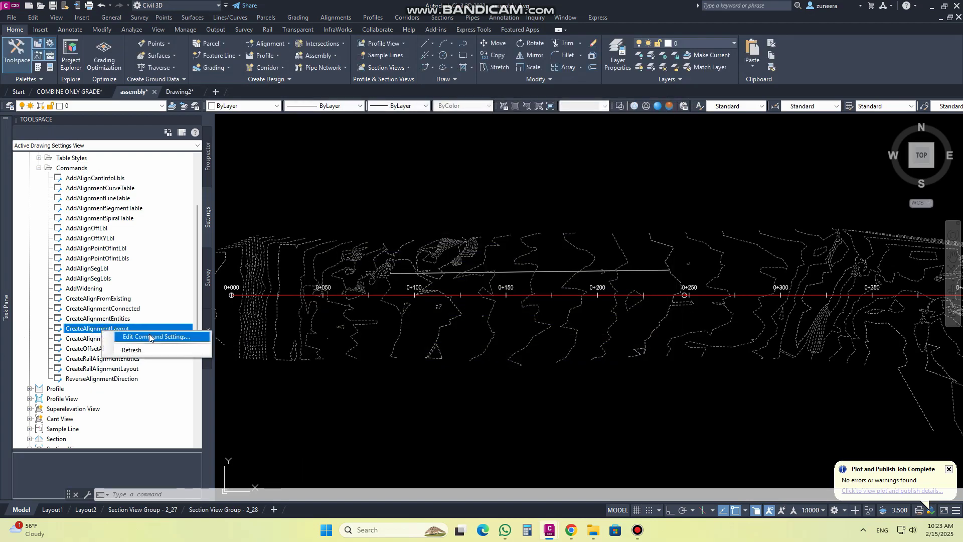
left_click(148, 334)
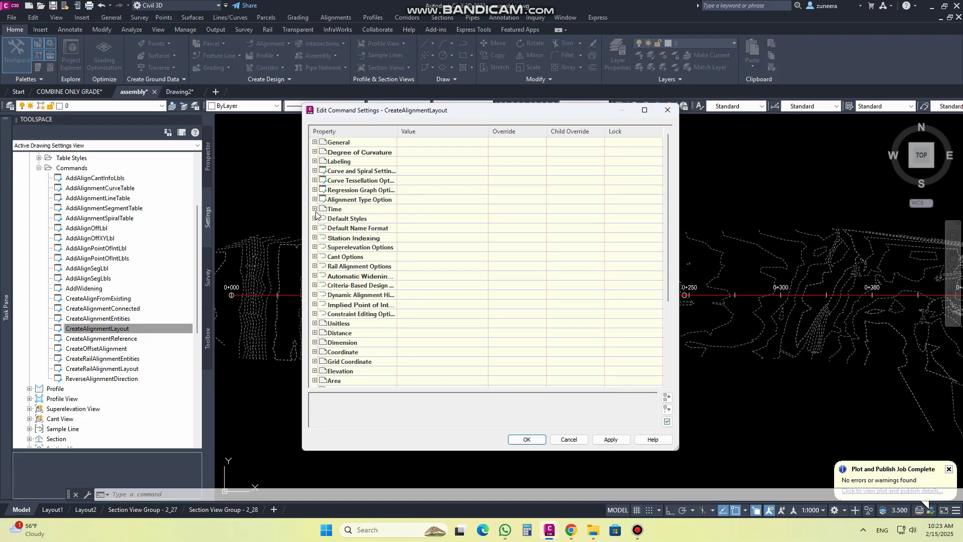
left_click(315, 219)
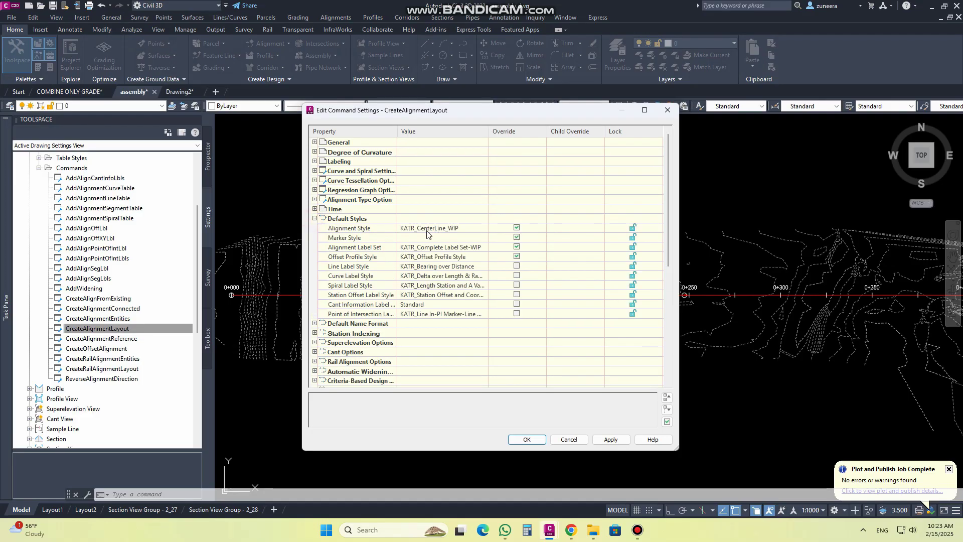
left_click(568, 439)
Step: Open the command settings of CreateOffsetAlignment in the assembly drawing
left_click(102, 350)
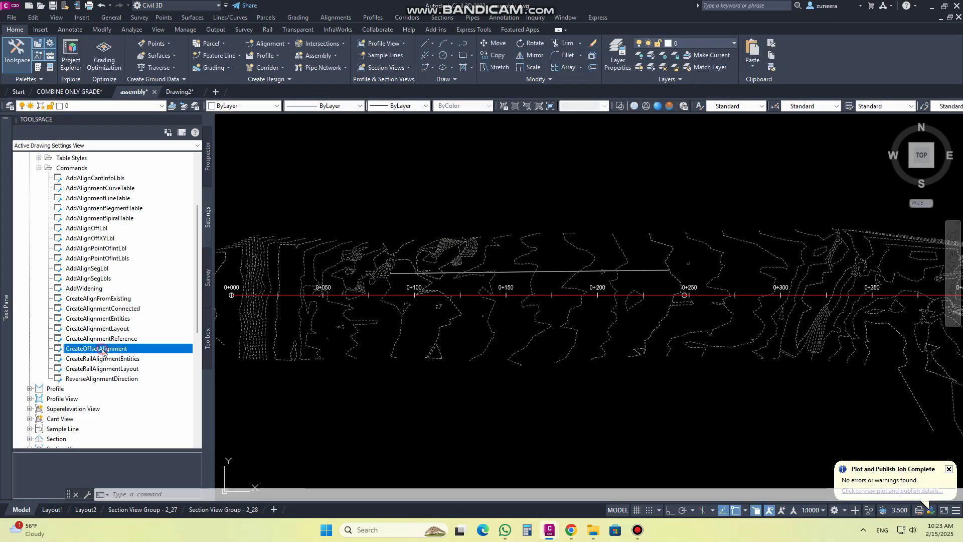
right_click(100, 355)
left_click(136, 356)
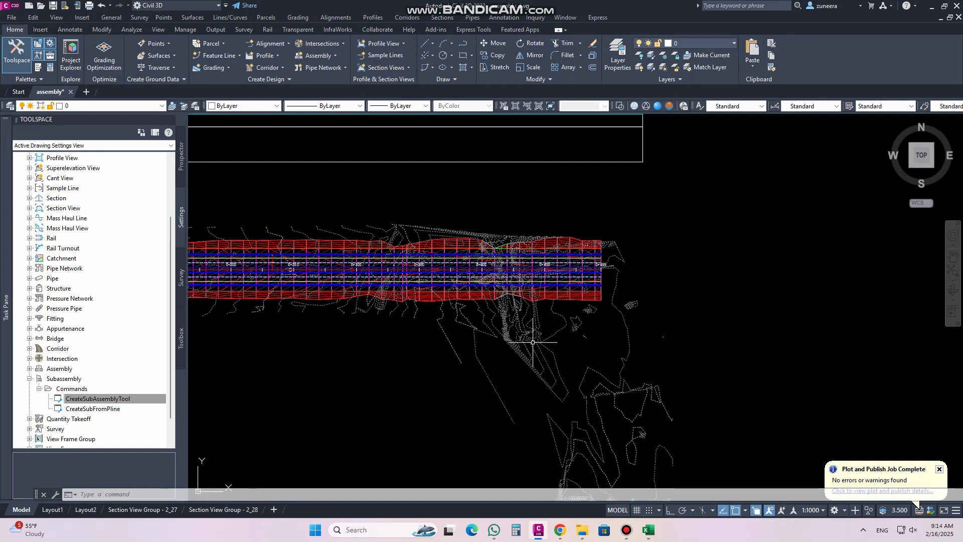
Step: Draw a two-segment polyline below the east end of the corridor, running southeast and then bending south
middle_click_drag(549, 342, 527, 300)
type("pl")
key("Return")
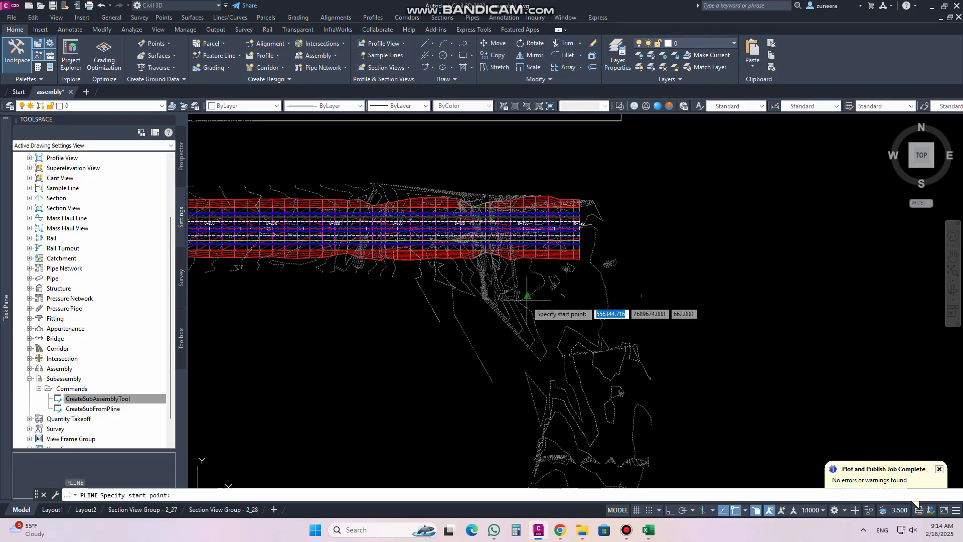
left_click(462, 279)
left_click(602, 323)
left_click(616, 428)
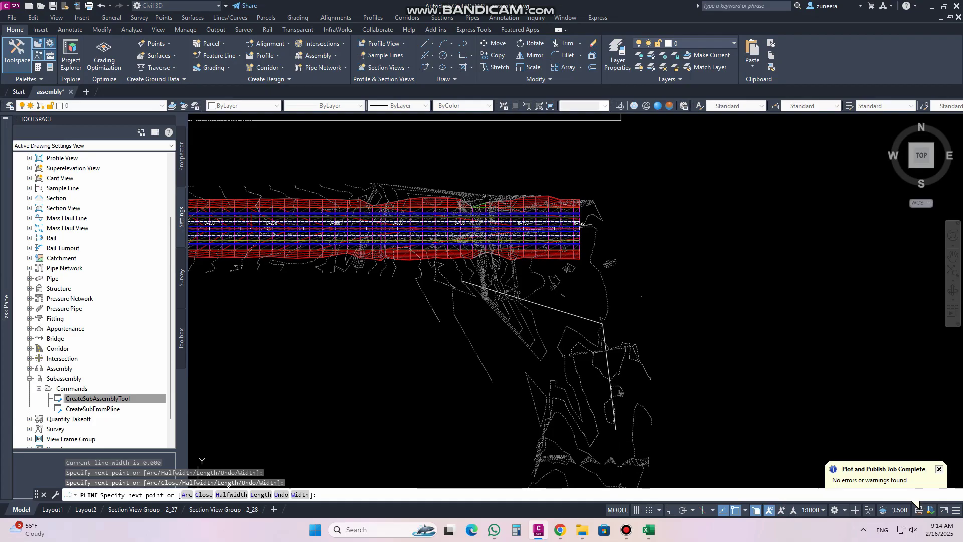
key("Return")
mouse_move(599, 336)
middle_mouse_down()
mouse_move(555, 318)
mouse_move(534, 296)
middle_mouse_up()
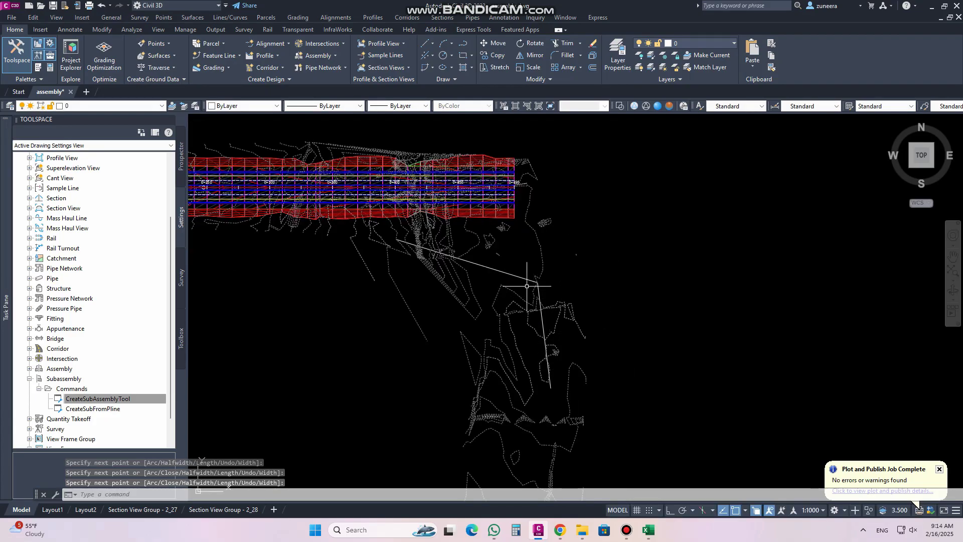
left_click(268, 43)
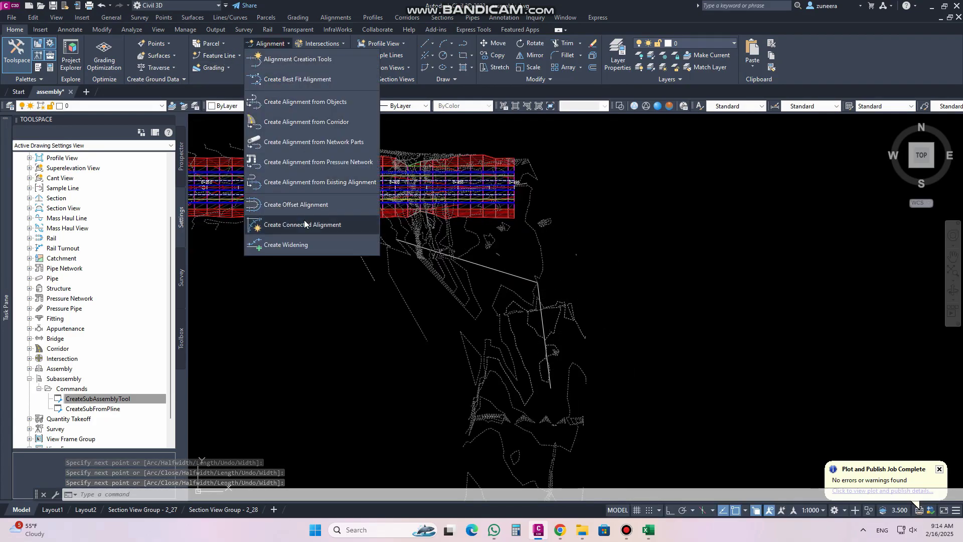
left_click(306, 122)
left_click(315, 126)
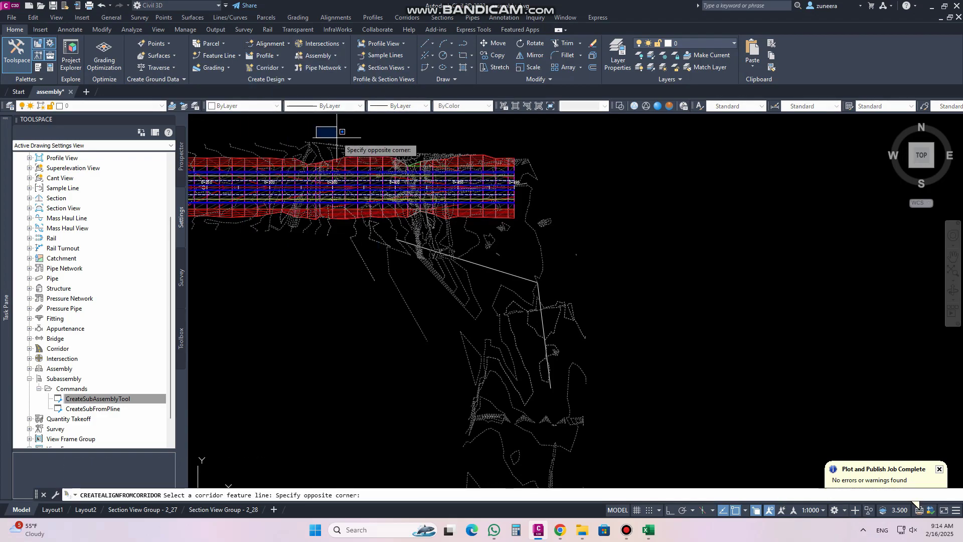
key("Escape")
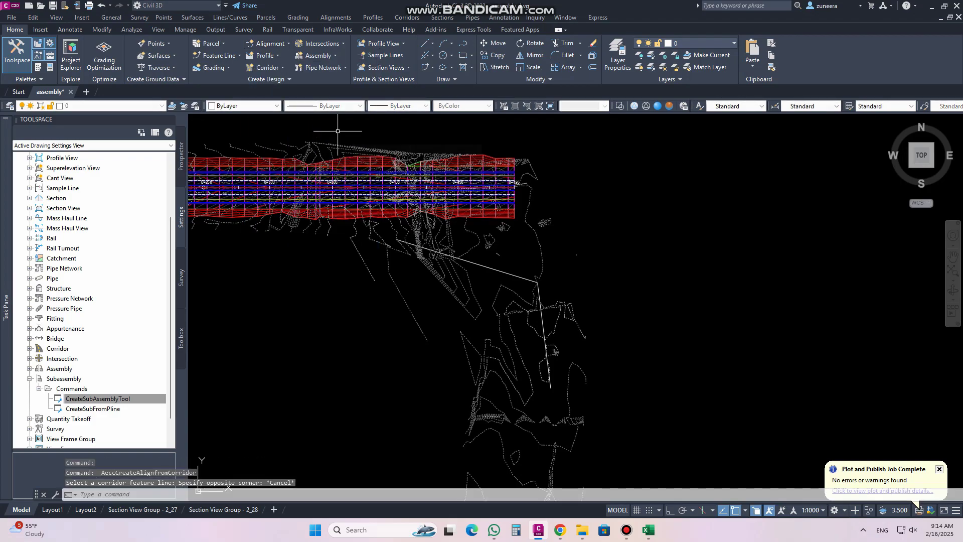
Step: Start an alignment from the new polyline, check the default style, label set and curve radius offered, and close without creating it
left_click(270, 44)
left_click(305, 102)
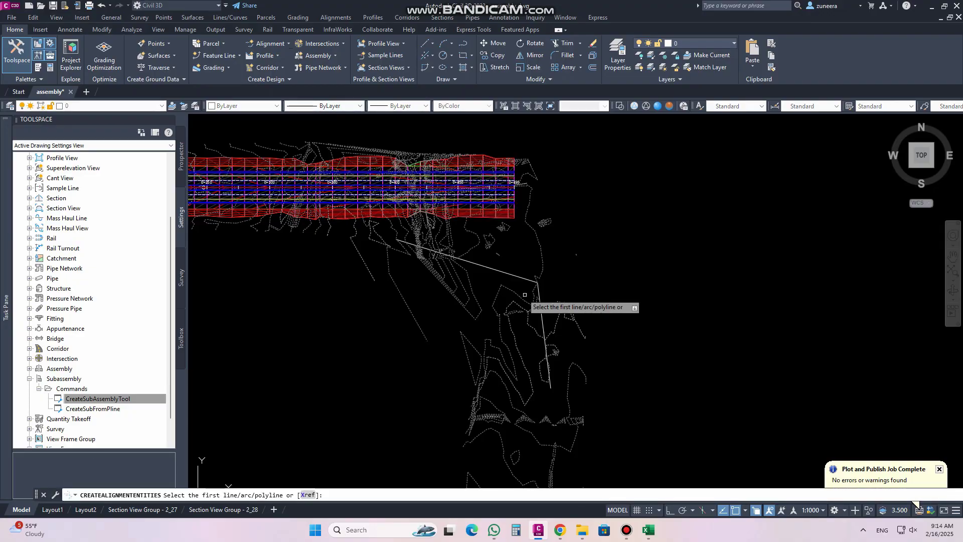
left_click(510, 276)
key("Return")
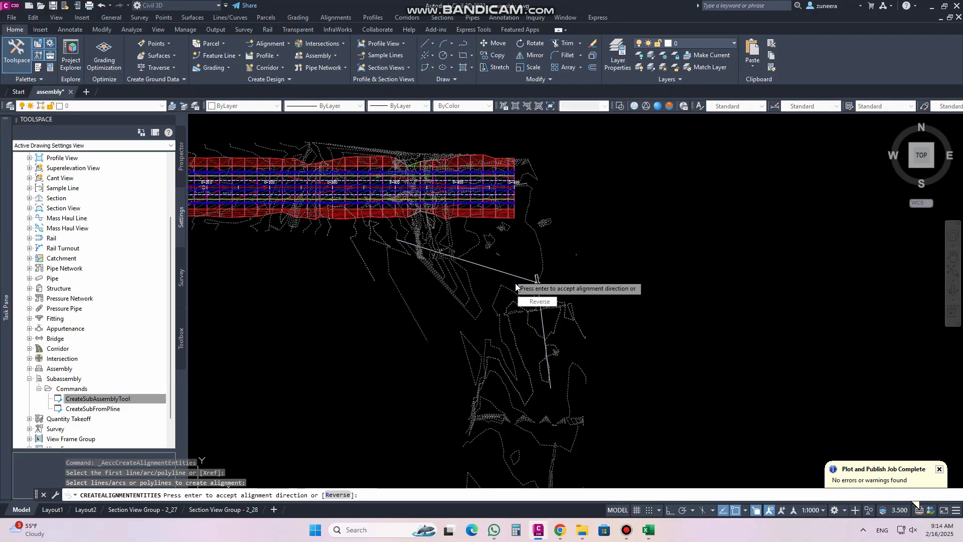
key("Return")
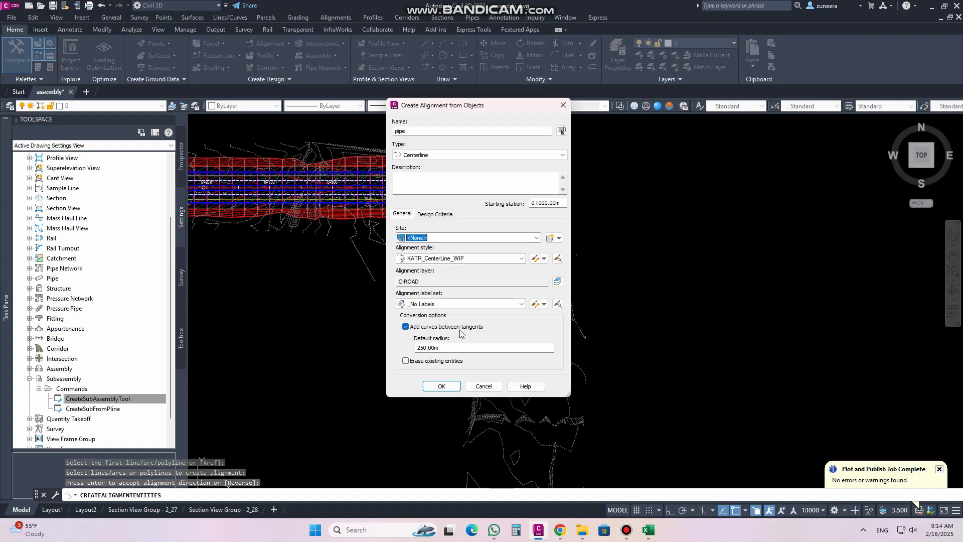
double_click(424, 348)
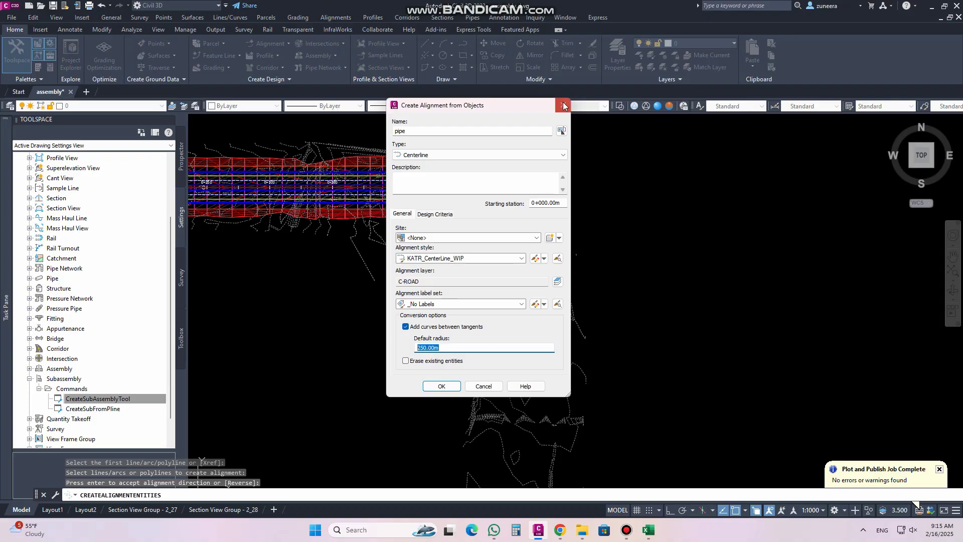
key("Return")
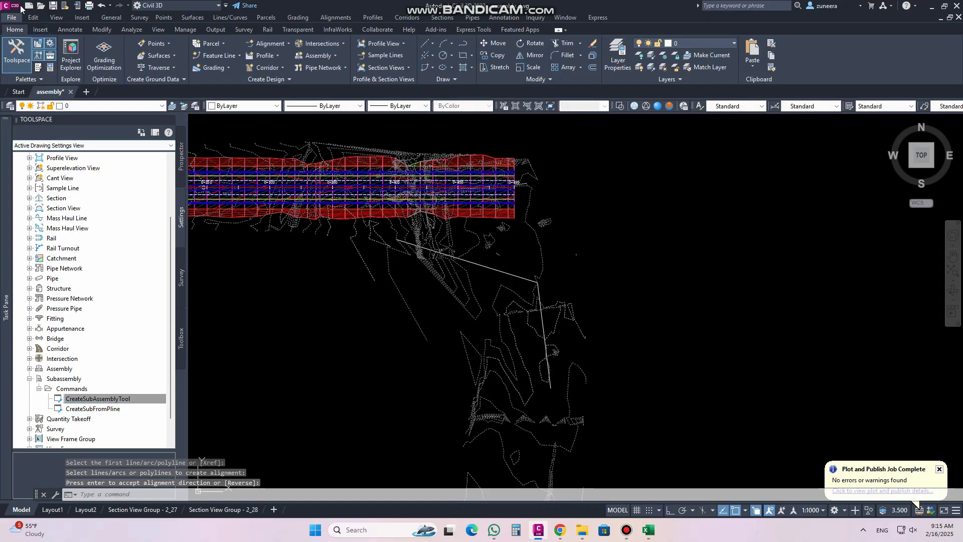
Step: Start a new drawing
left_click(11, 18)
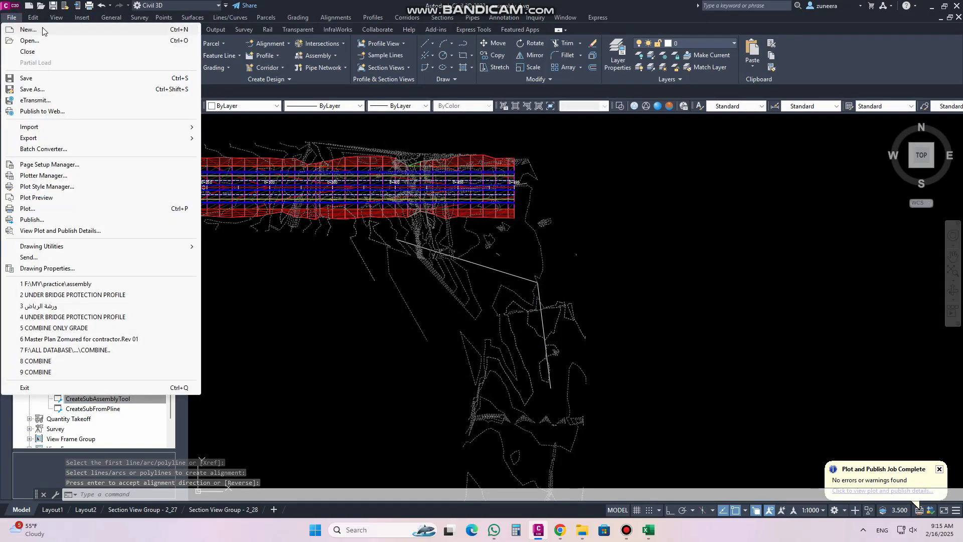
Step: Create a new drawing with no template in metric units
left_click(42, 30)
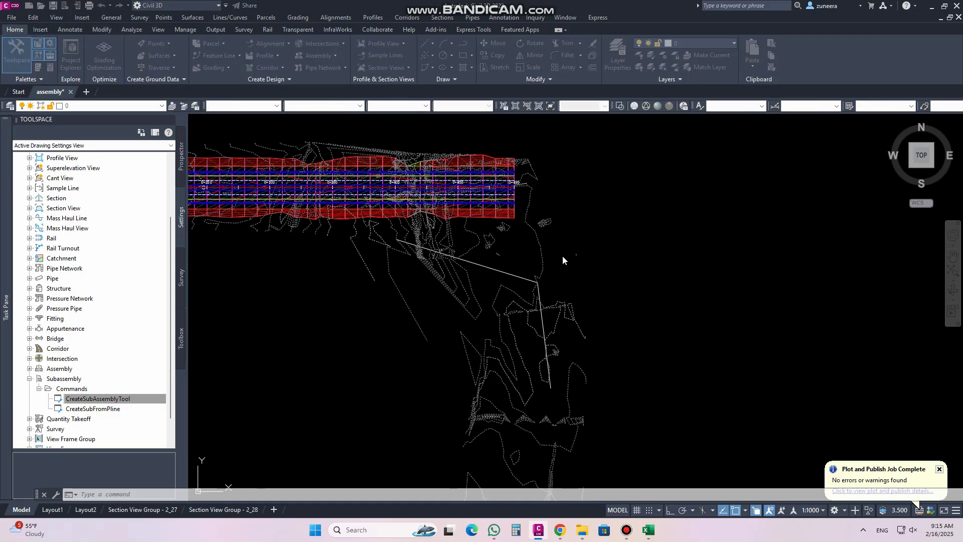
left_click(625, 360)
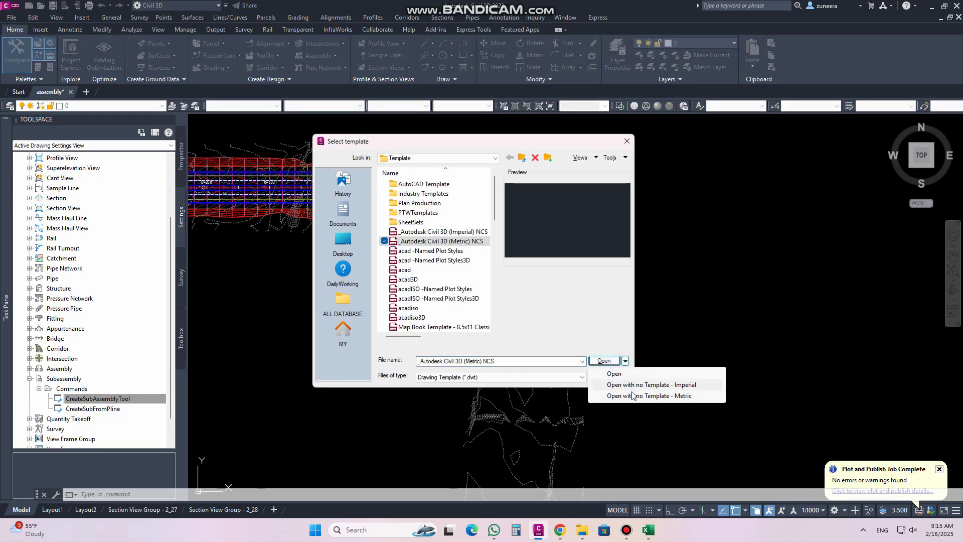
left_click(702, 395)
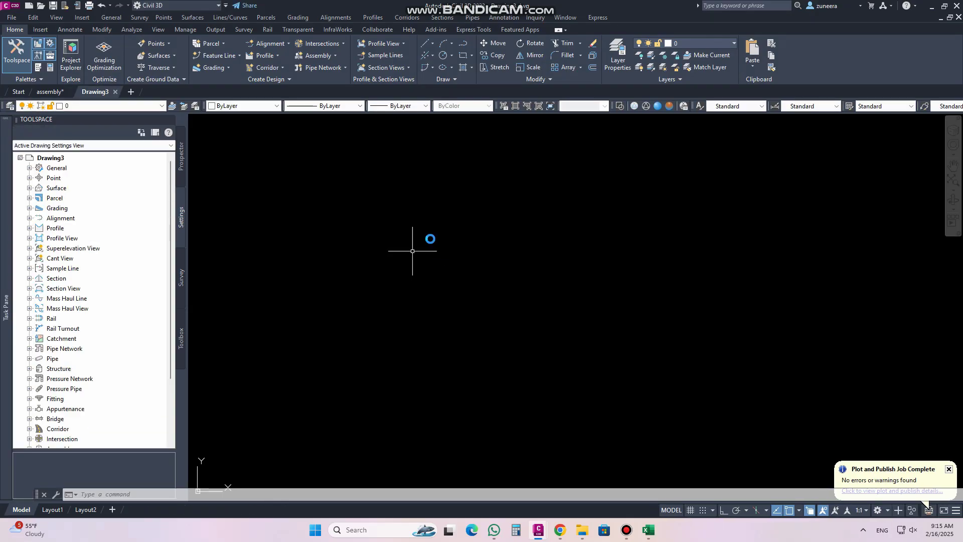
Step: Draw an open two-segment polyline with a long, nearly horizontal first segment and a shorter second segment descending steeply from its end
type("pl")
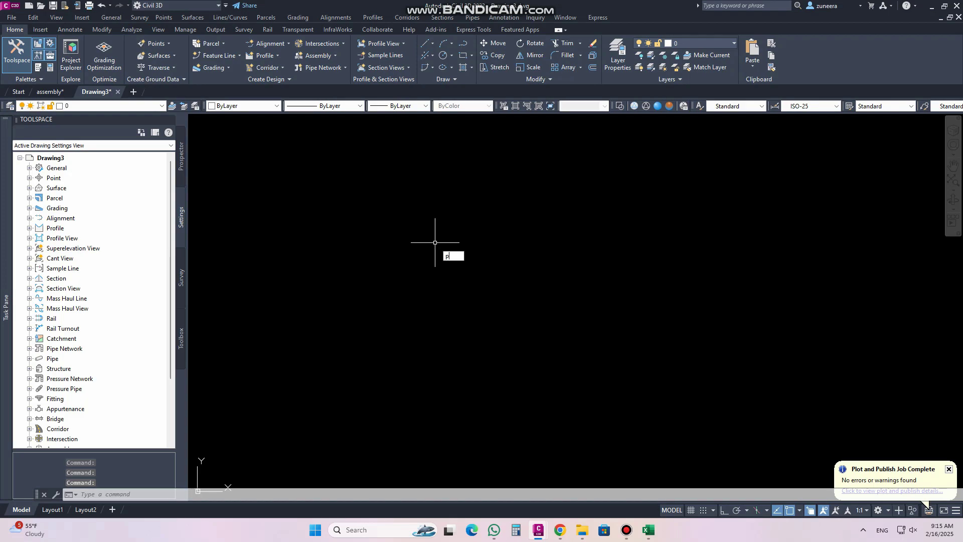
key("Return")
left_click(404, 251)
left_click(525, 261)
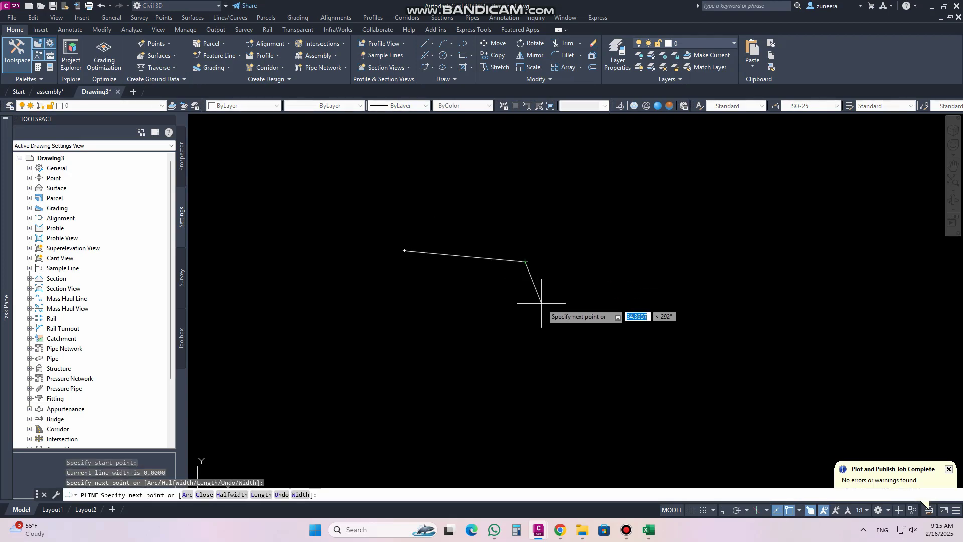
left_click(541, 303)
key("Return")
scroll(505, 253, "up", 3)
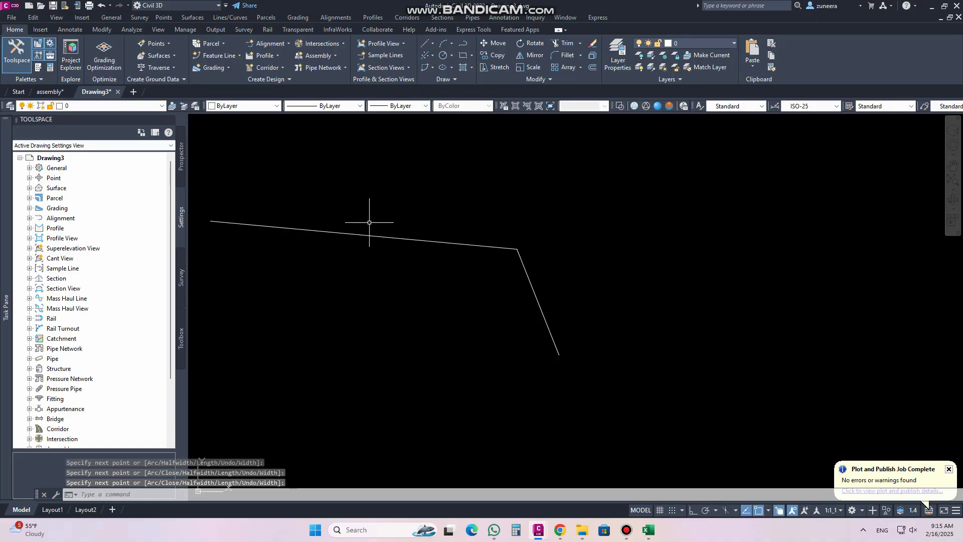
middle_click_drag(363, 233, 402, 232)
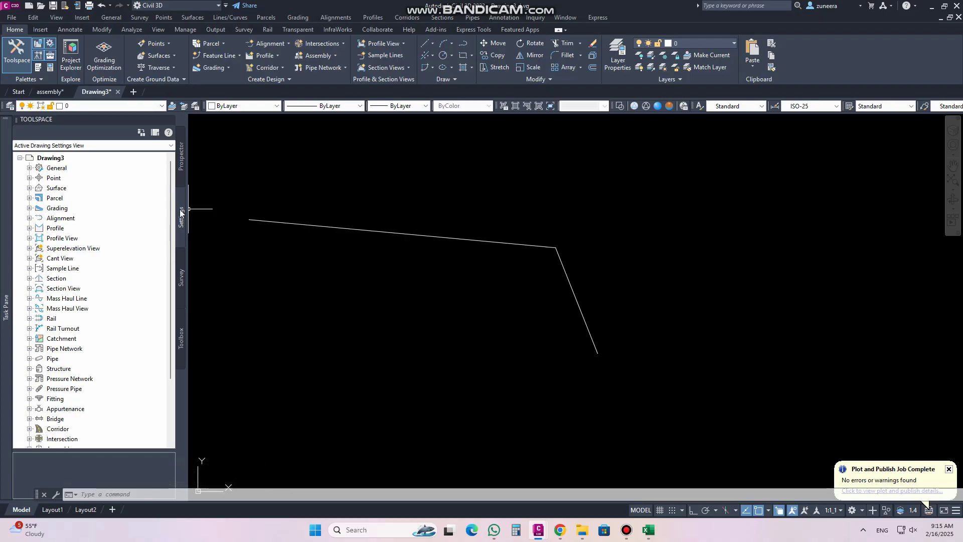
Step: Examine the default conversion options for creating an alignment from the polyline, without creating the alignment
left_click(269, 43)
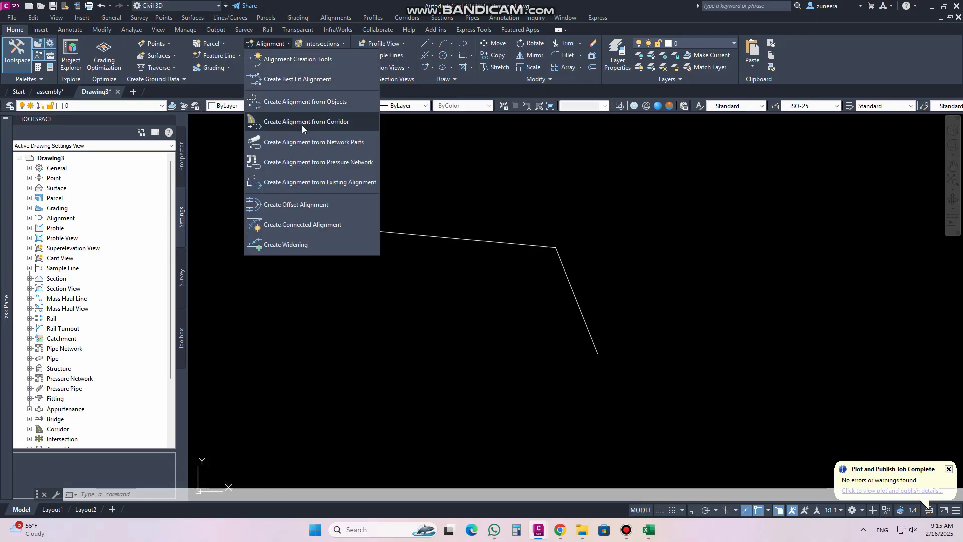
left_click(320, 102)
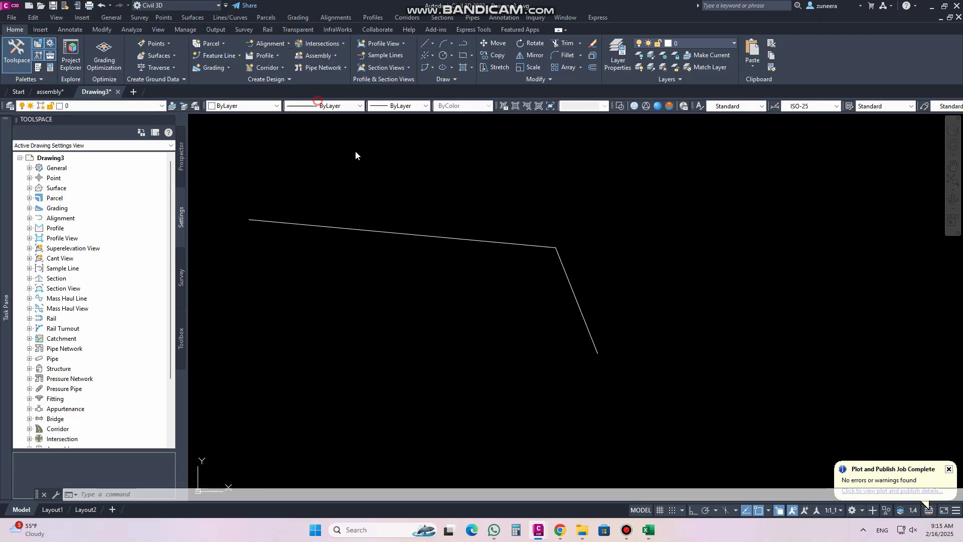
left_click(479, 263)
key("Return")
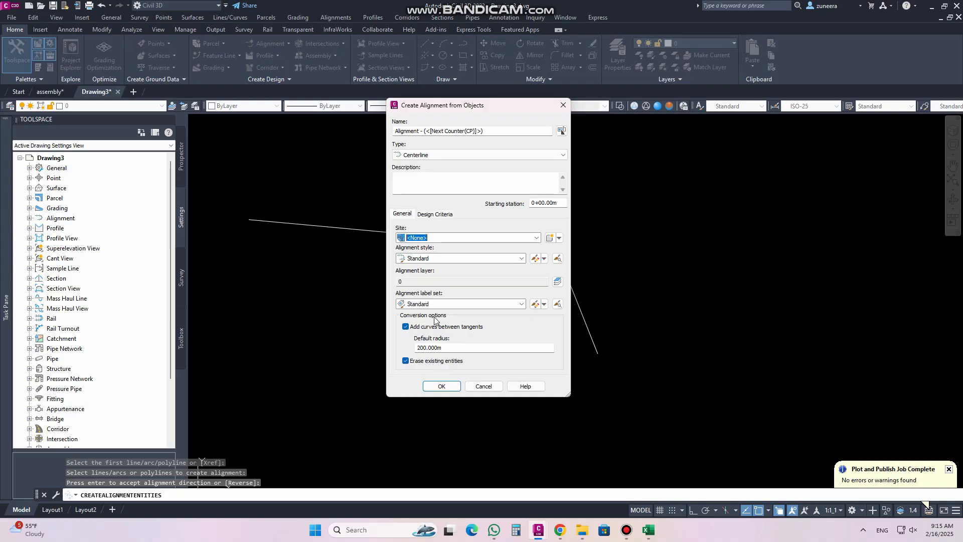
left_click(484, 386)
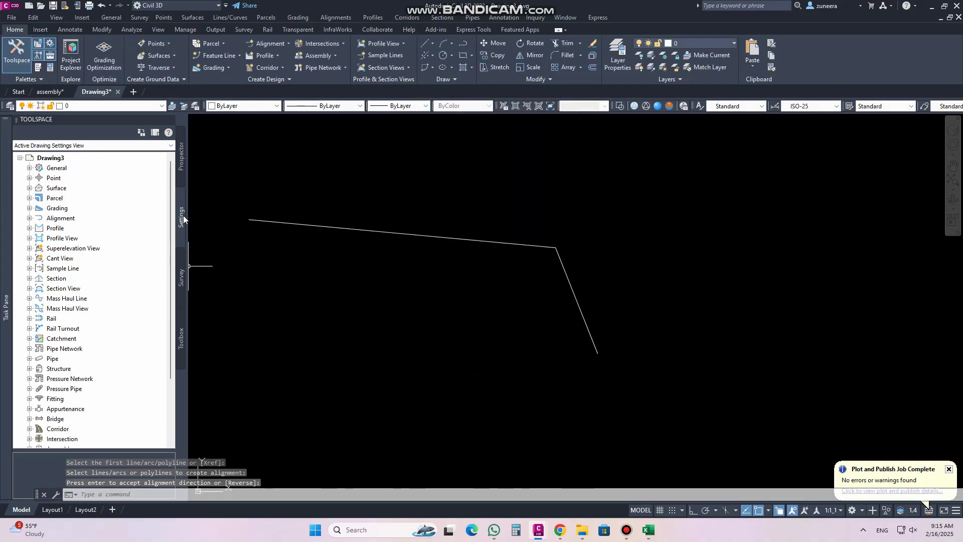
Step: Open the command settings of CreateAlignmentEntities from the Alignment commands in the drawing settings
left_click(29, 218)
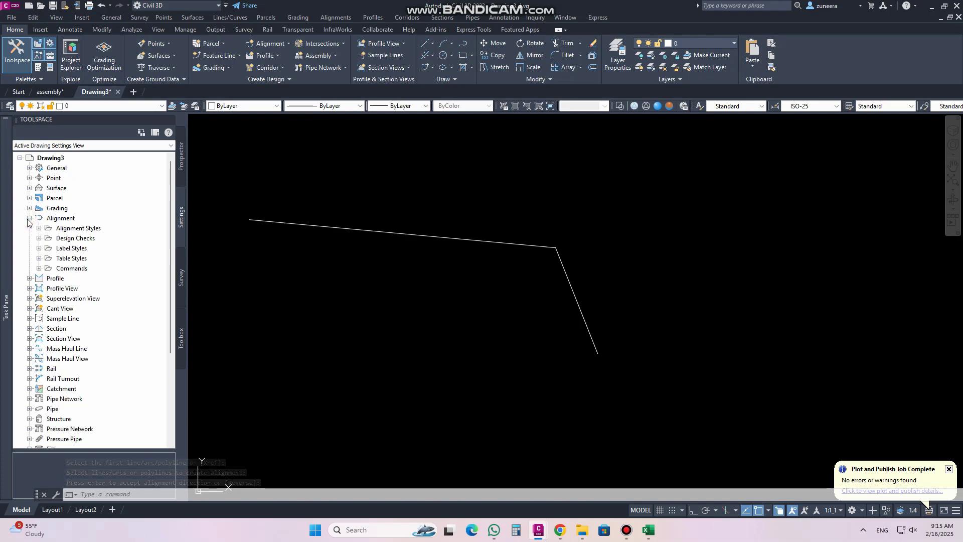
left_click(38, 269)
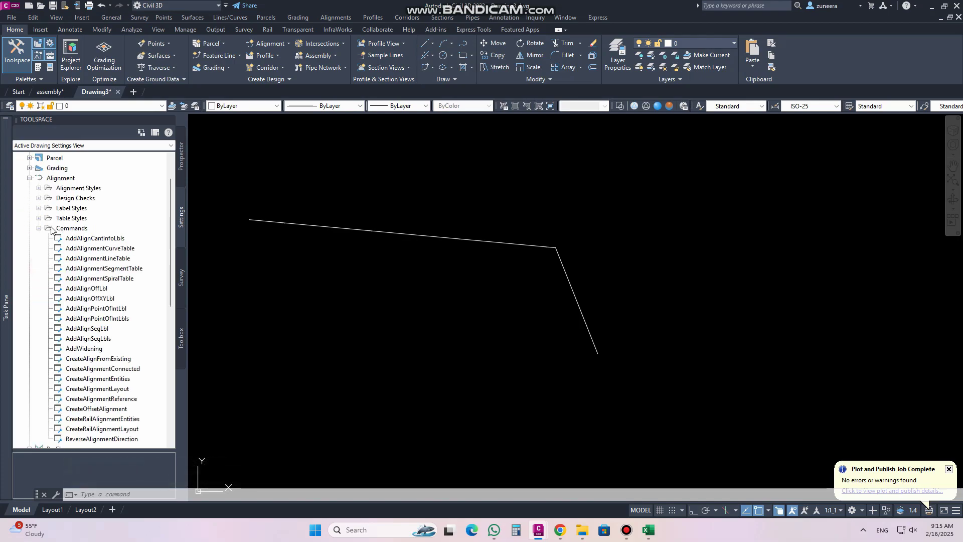
scroll(73, 243, "down", 1)
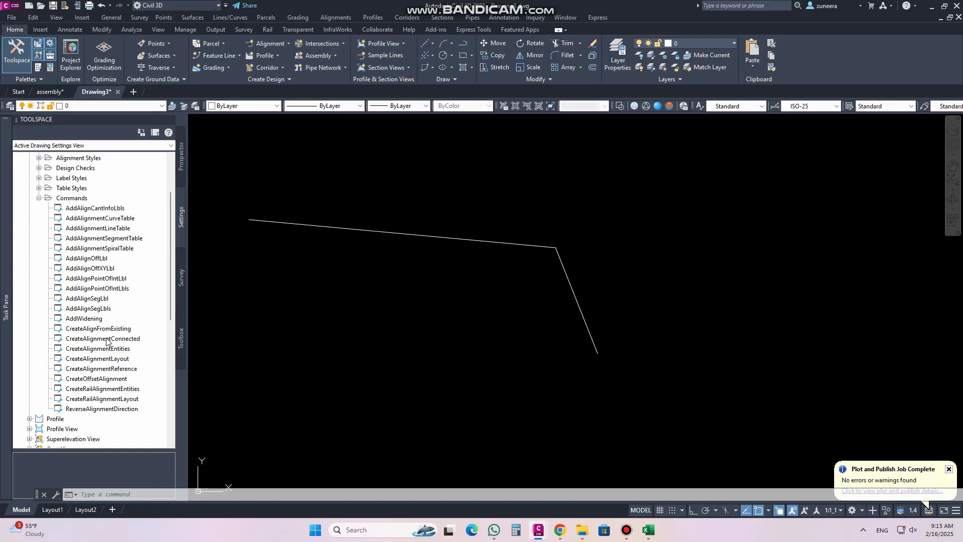
right_click(105, 349)
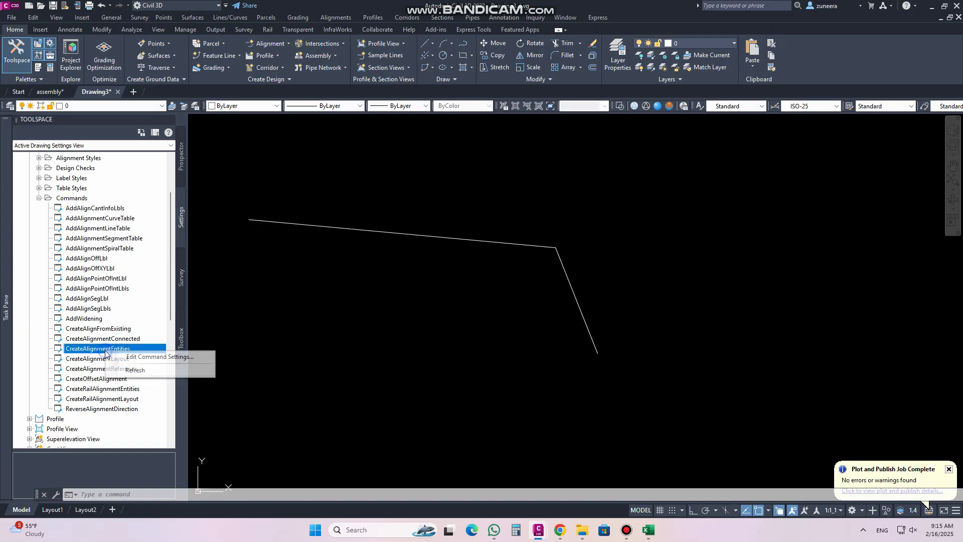
left_click(153, 356)
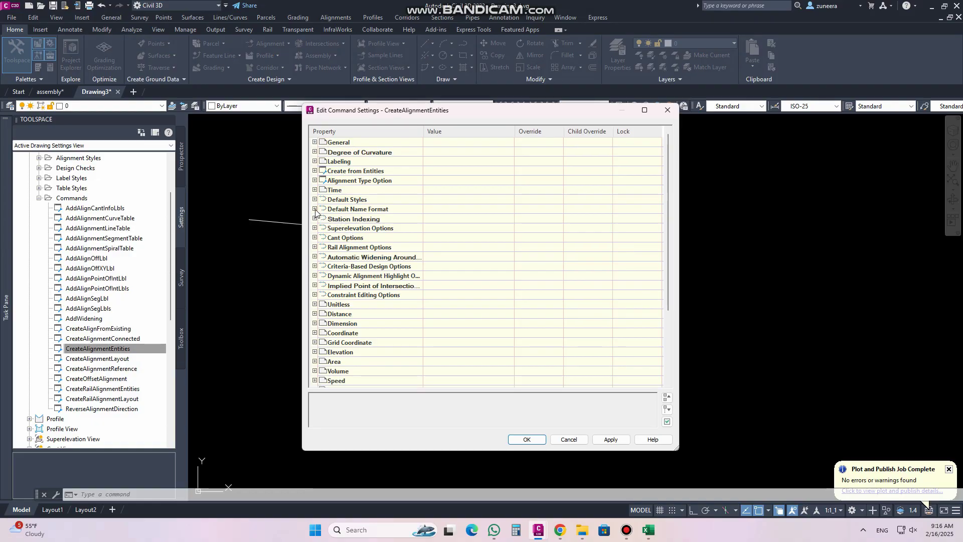
Step: Set the default radius for creating alignments from entities to 250 m
left_click(315, 199)
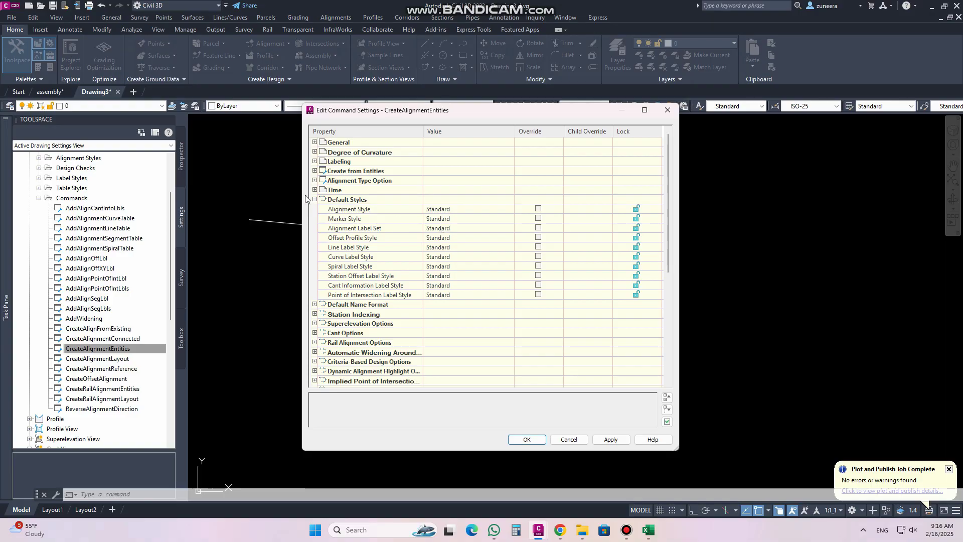
left_click(315, 199)
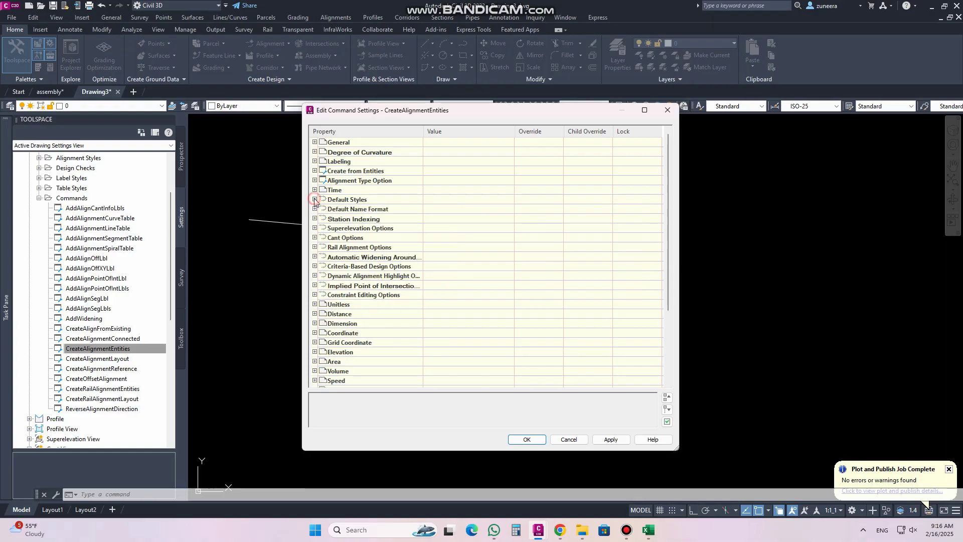
left_click(315, 170)
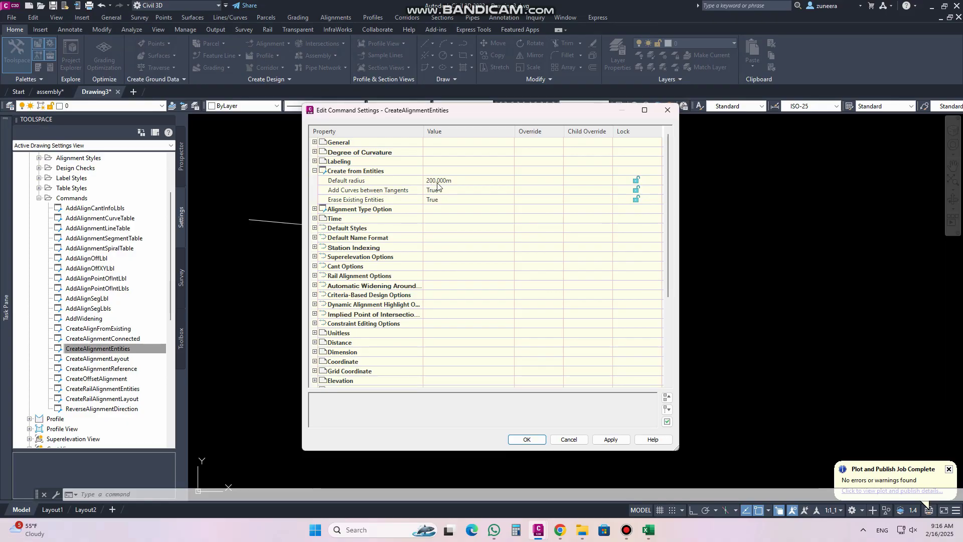
left_click(450, 181)
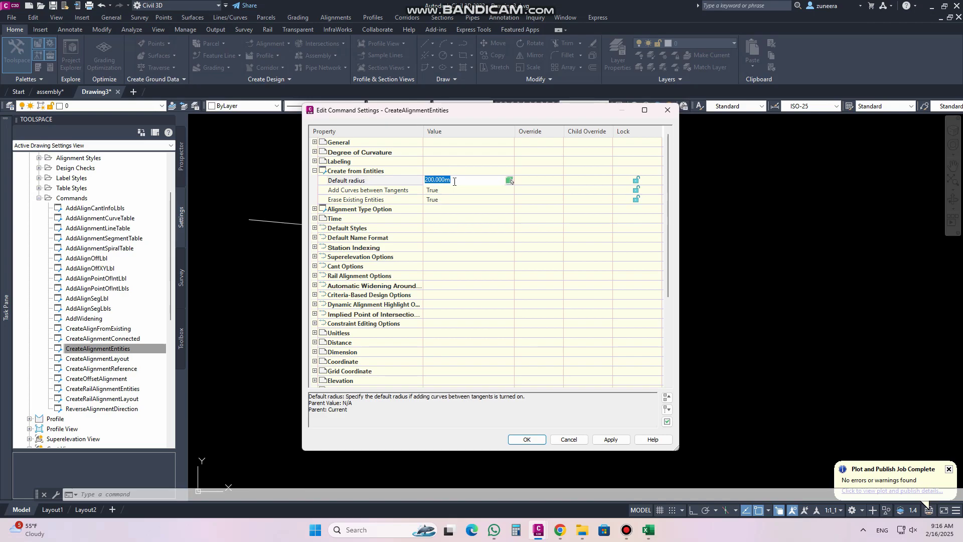
type("250")
Step: Keep Add Curves between Tangents at True, set Erase Existing Entities to False, and apply the command settings
left_click(448, 190)
left_click(445, 191)
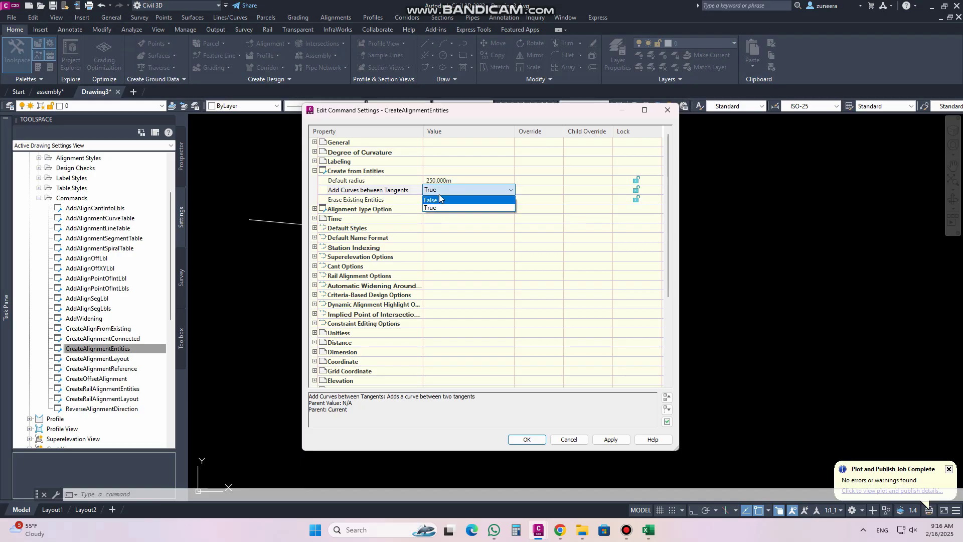
left_click(443, 187)
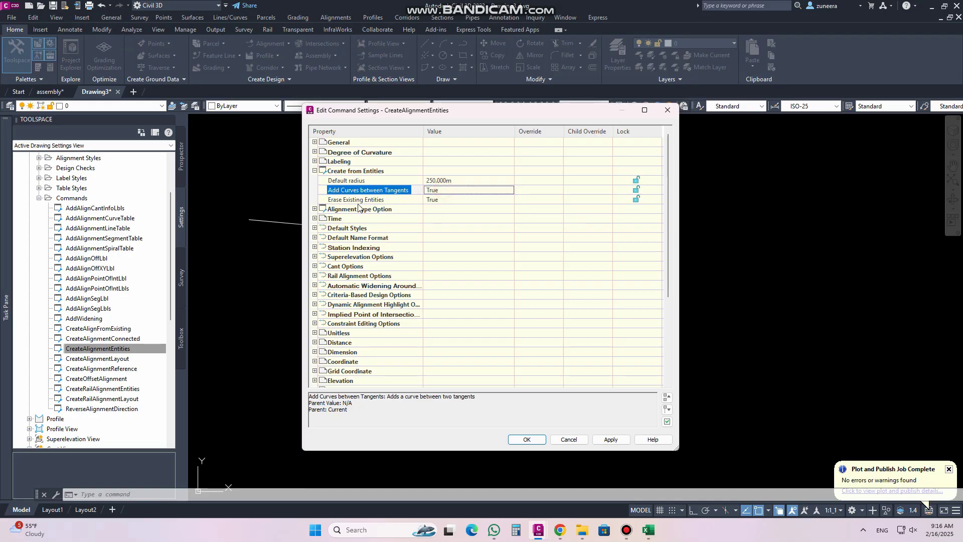
left_click(443, 200)
left_click(444, 200)
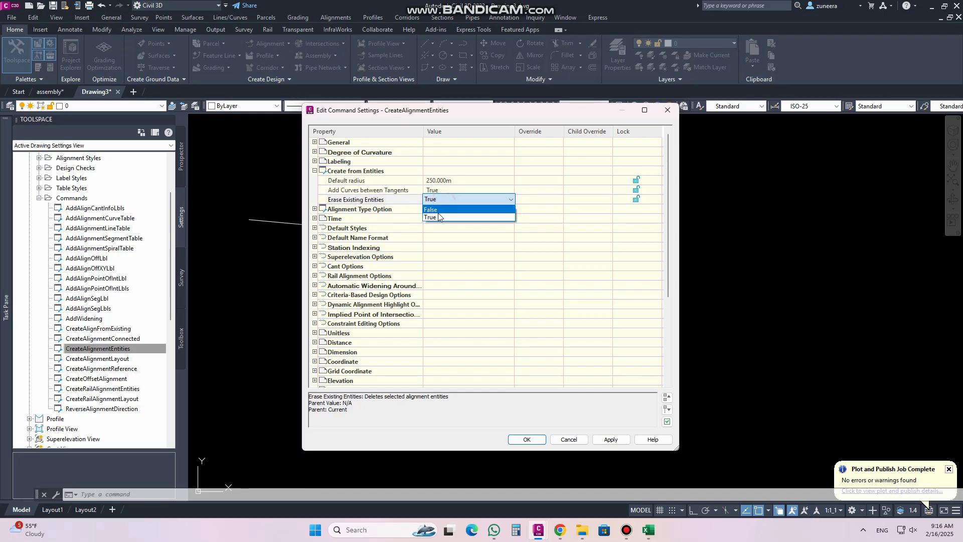
left_click(430, 210)
left_click(609, 439)
left_click(526, 439)
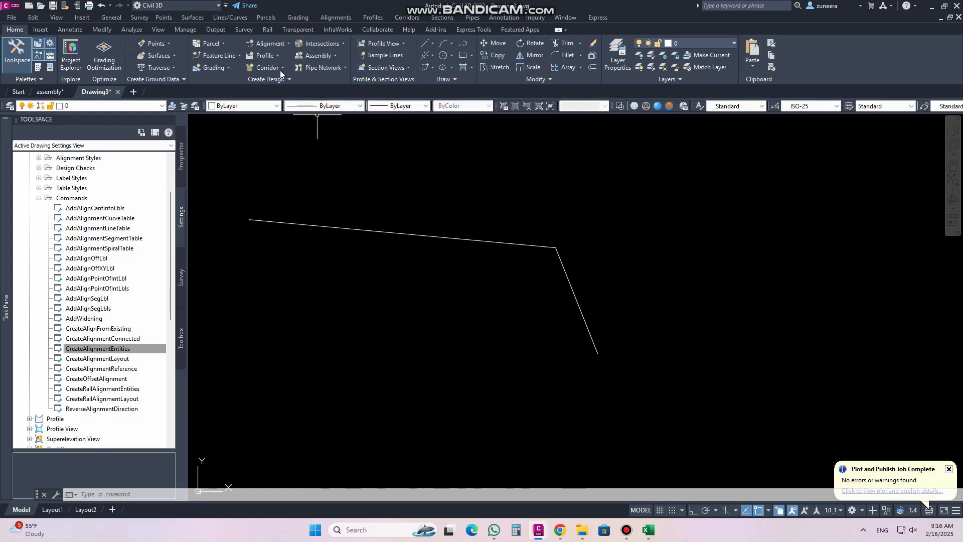
Step: Check the default radius and erase option offered when creating an alignment from the polyline, without creating the alignment
left_click(279, 46)
left_click(281, 103)
left_click(436, 239)
left_click(435, 236)
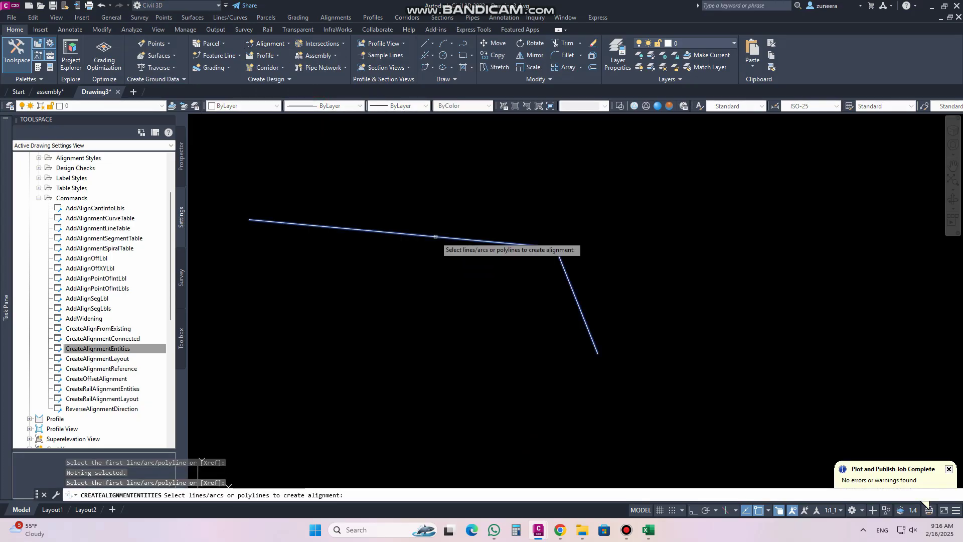
key("Return")
key("Return")
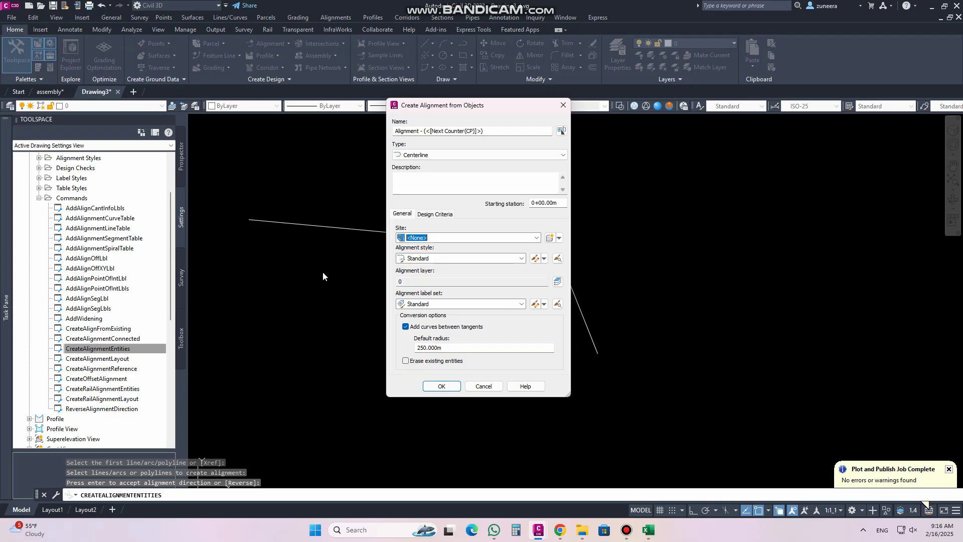
left_click(419, 348)
double_click(419, 348)
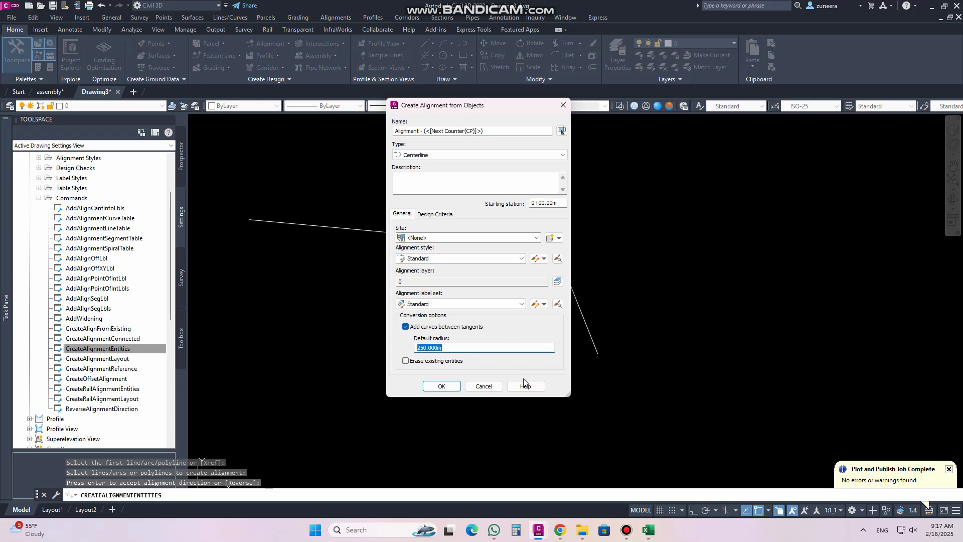
left_click(483, 385)
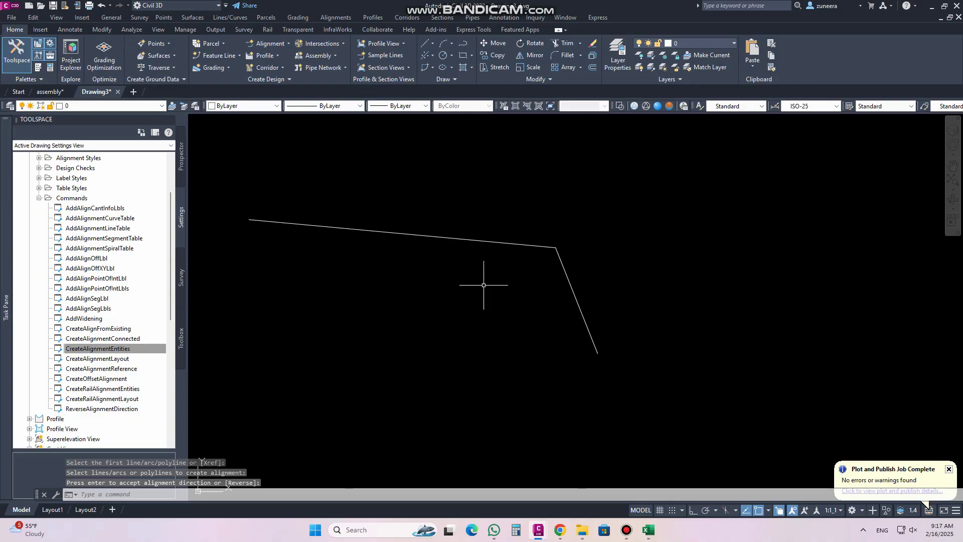
Step: Switch to the assembly drawing and create an alignment from its two-segment polyline, accepting the default direction
left_click(38, 93)
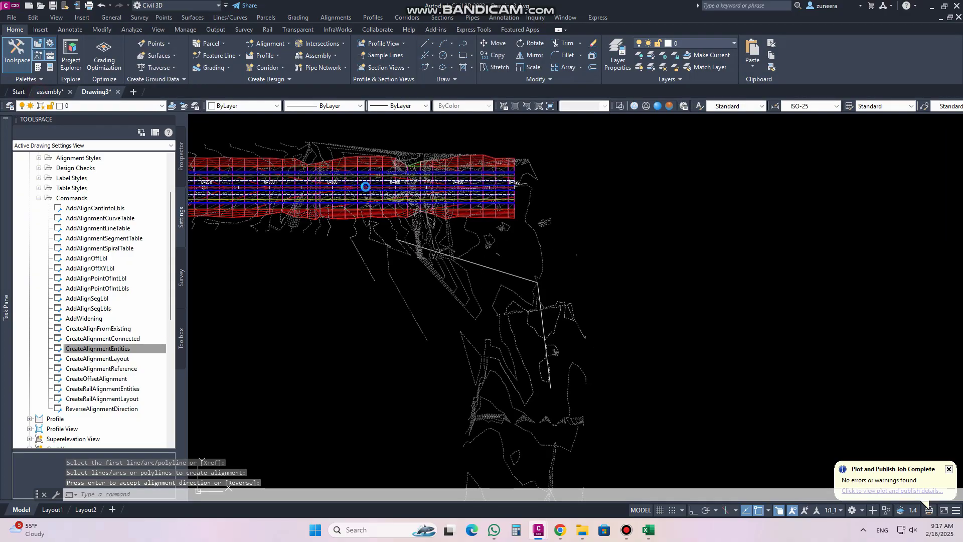
left_click(502, 270)
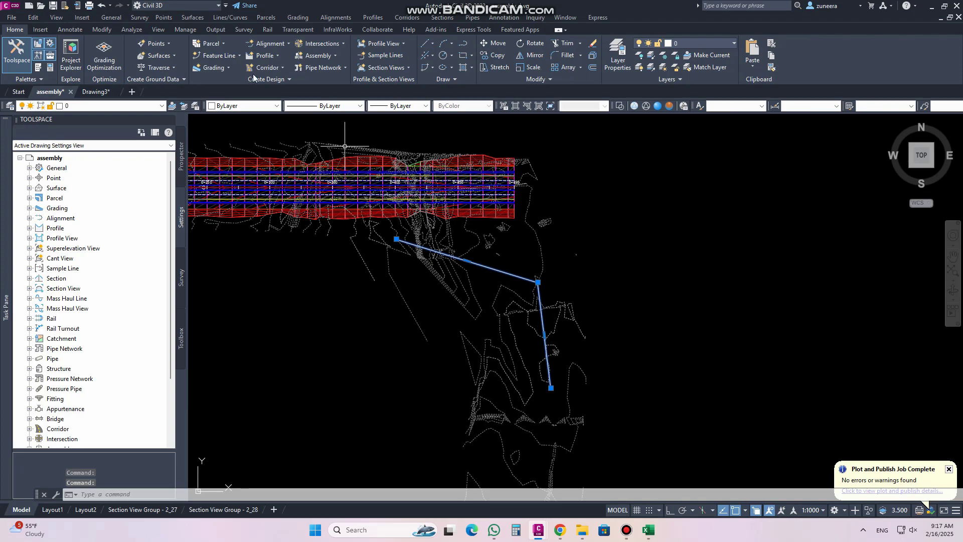
left_click(274, 45)
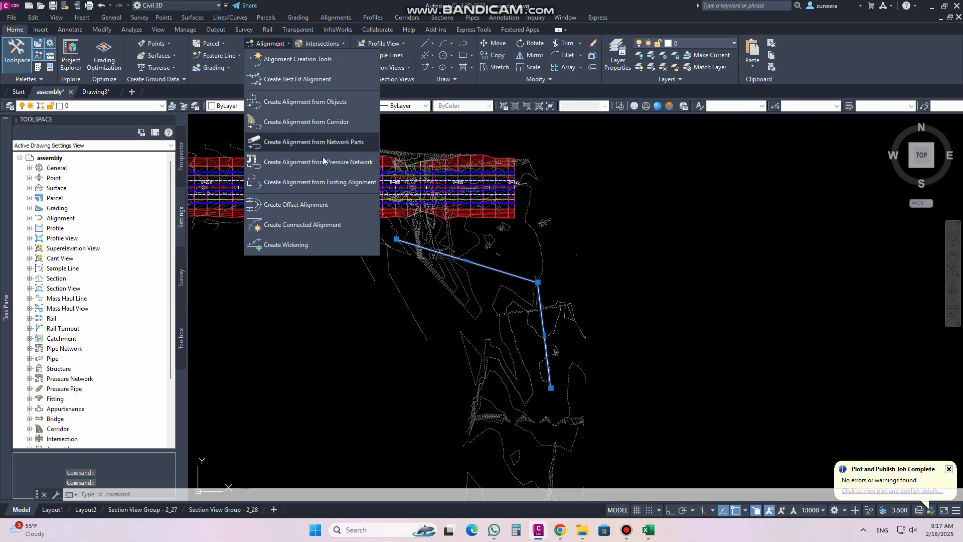
left_click(316, 102)
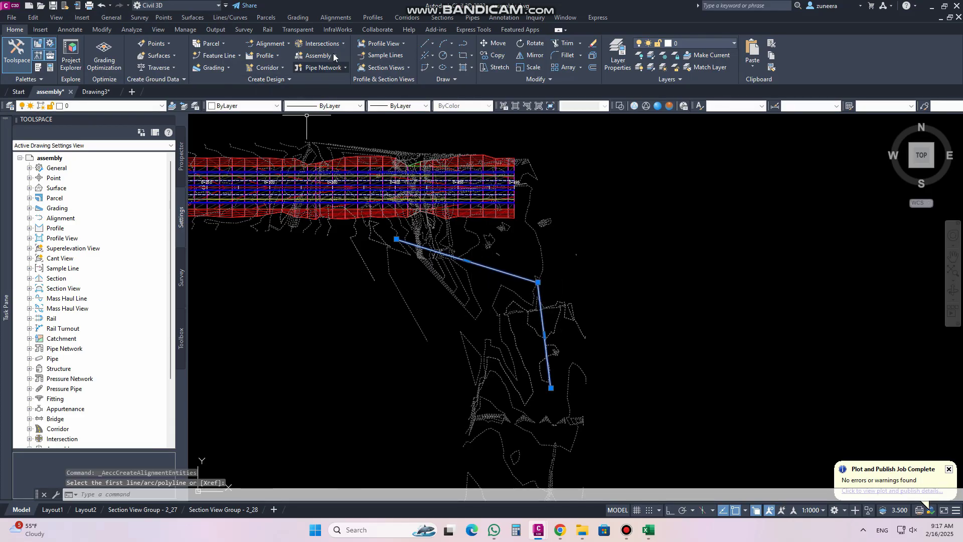
left_click(277, 48)
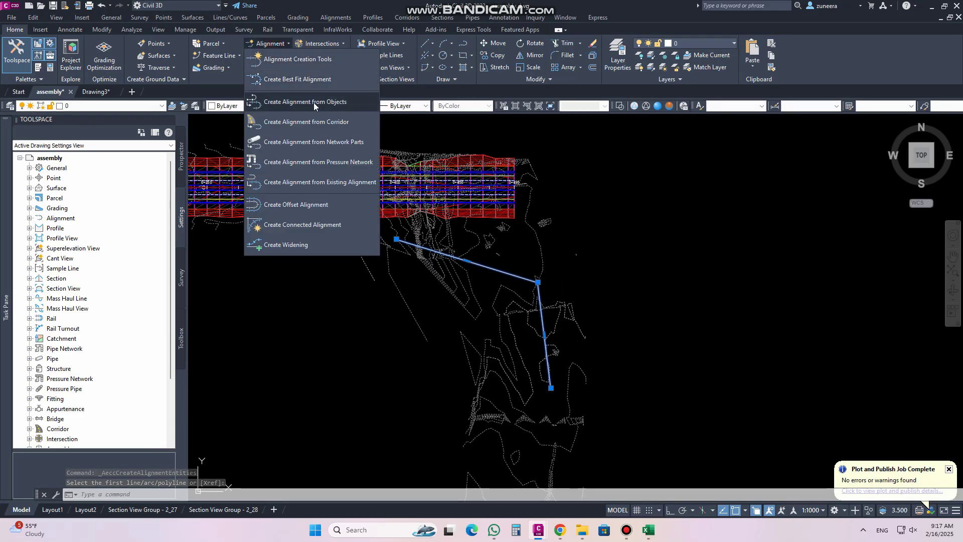
left_click(315, 101)
left_click(516, 276)
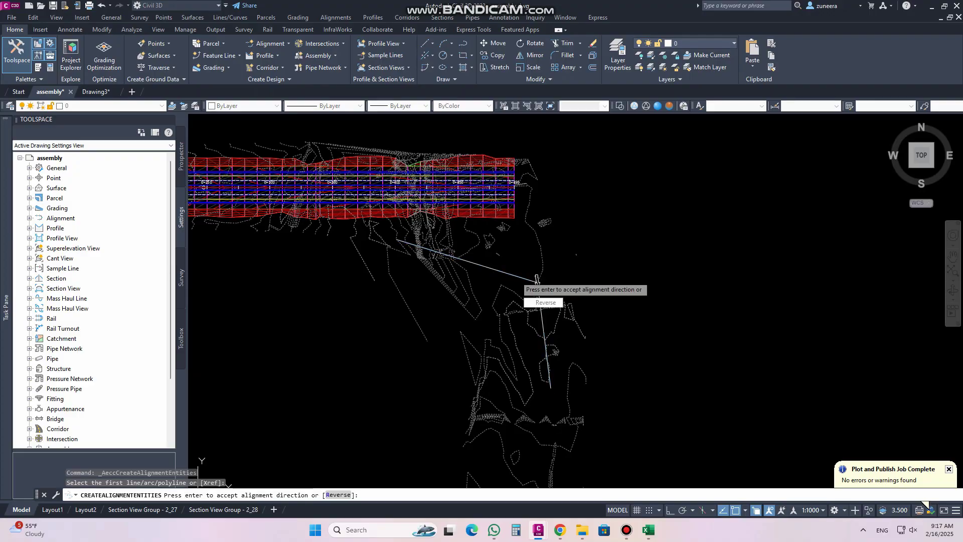
key("Return")
key("Return")
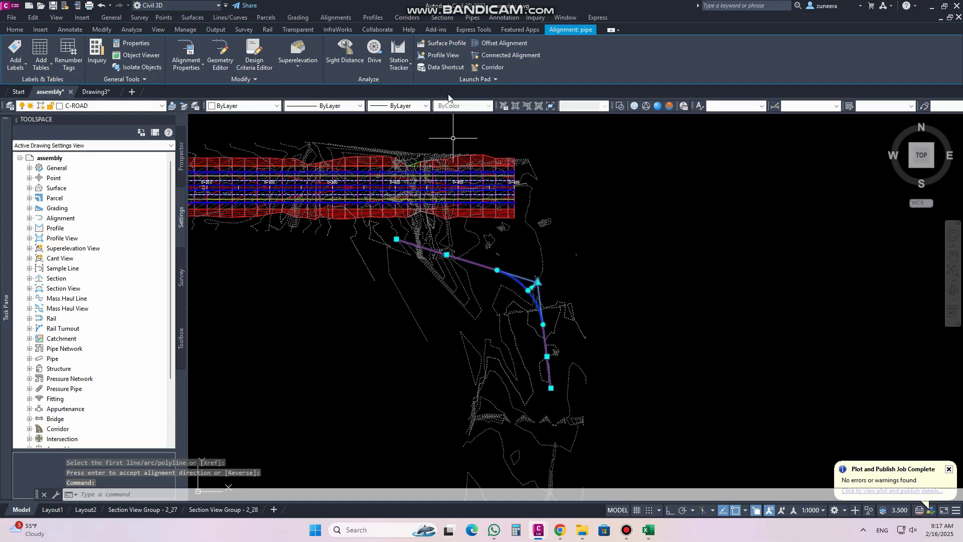
Step: Check the default profile name offered when sampling surface TR_CPSU_4 along the pipe alignment, without creating the profile
left_click(444, 44)
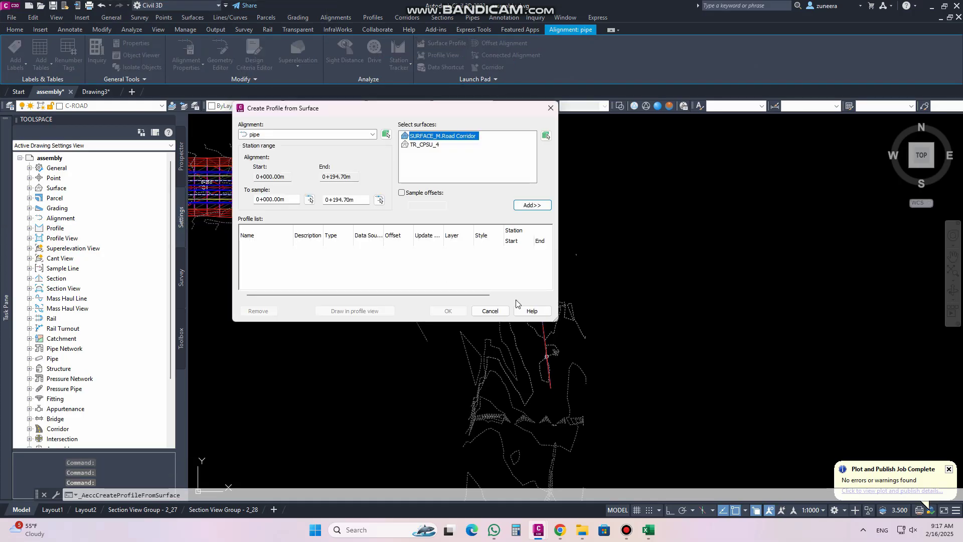
left_click(426, 145)
left_click(536, 206)
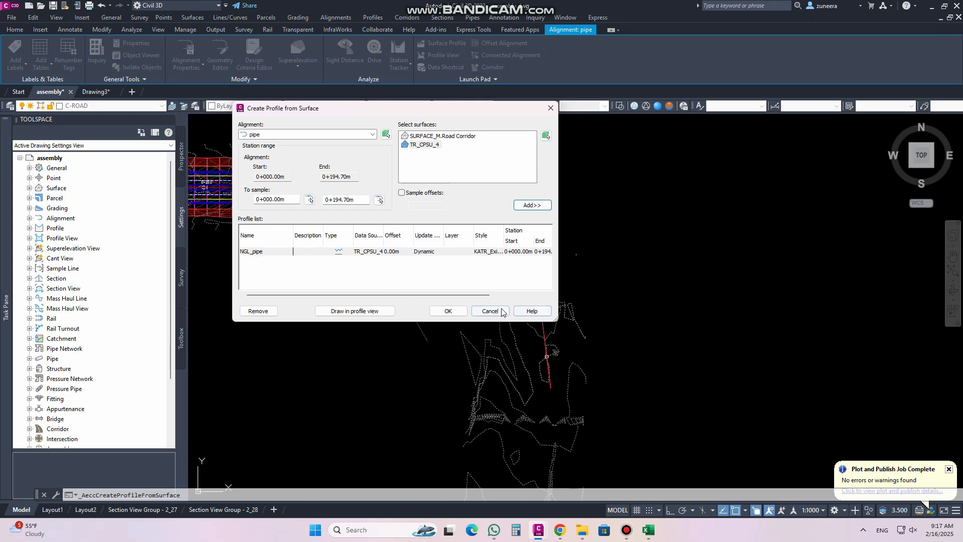
left_click(460, 310)
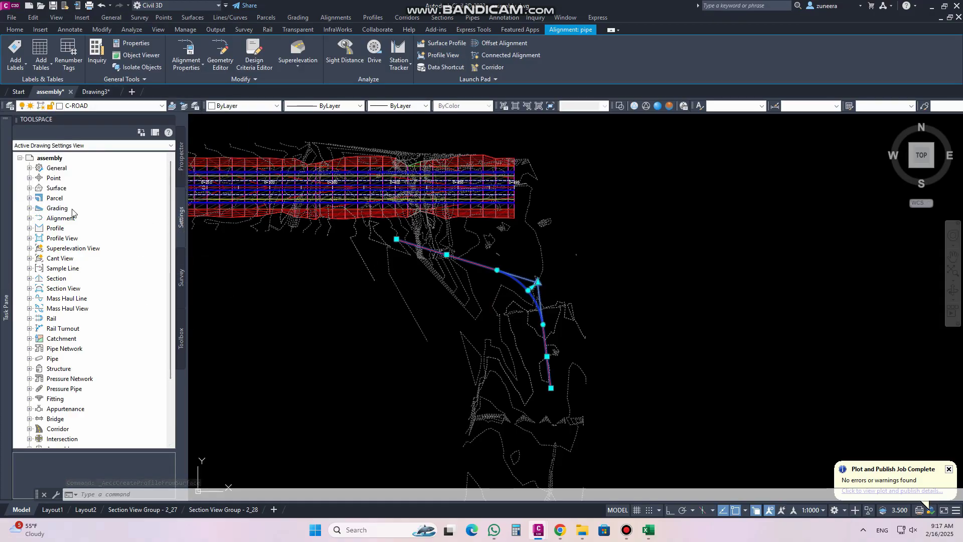
Step: Open the CreateProfileFromSurface command settings, review the default styles, and display the default name format templates
double_click(38, 229)
left_click(39, 268)
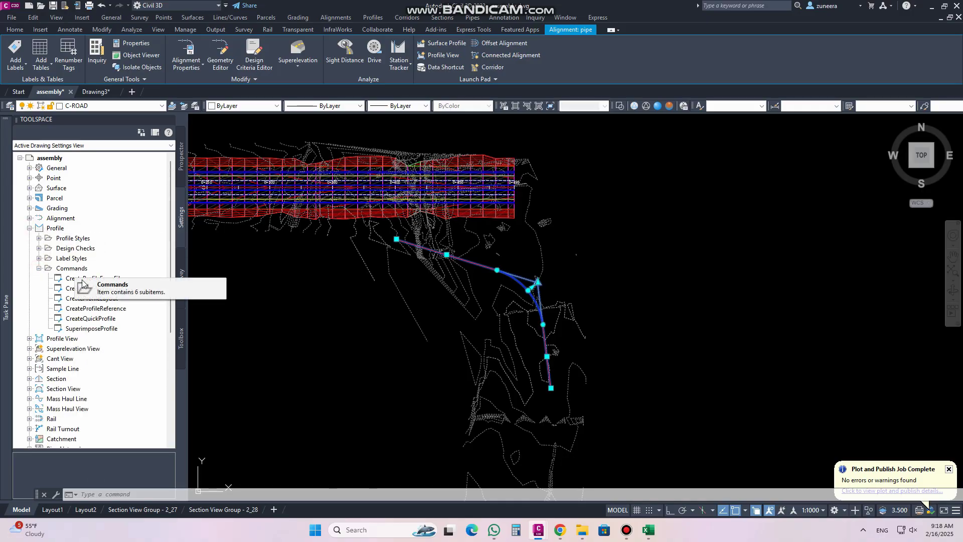
left_click(91, 288)
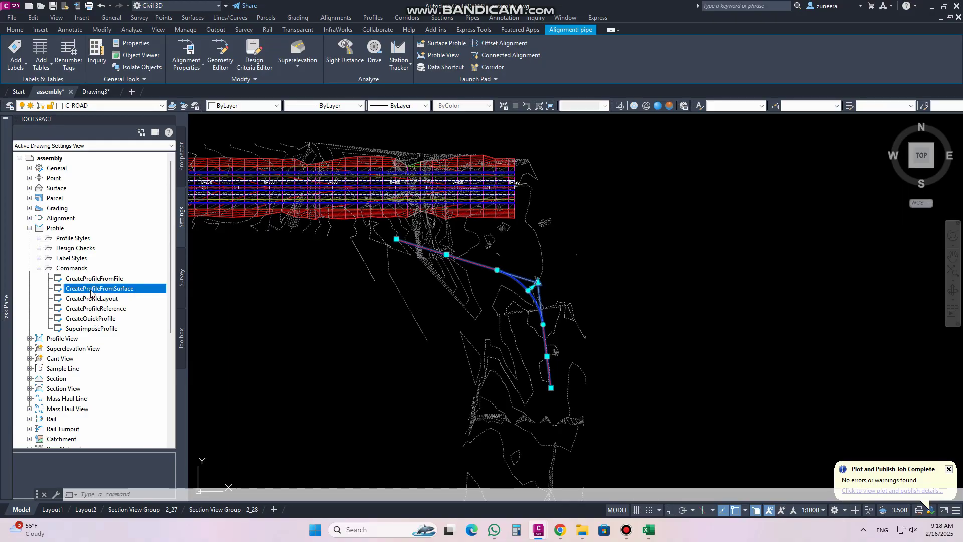
right_click(91, 290)
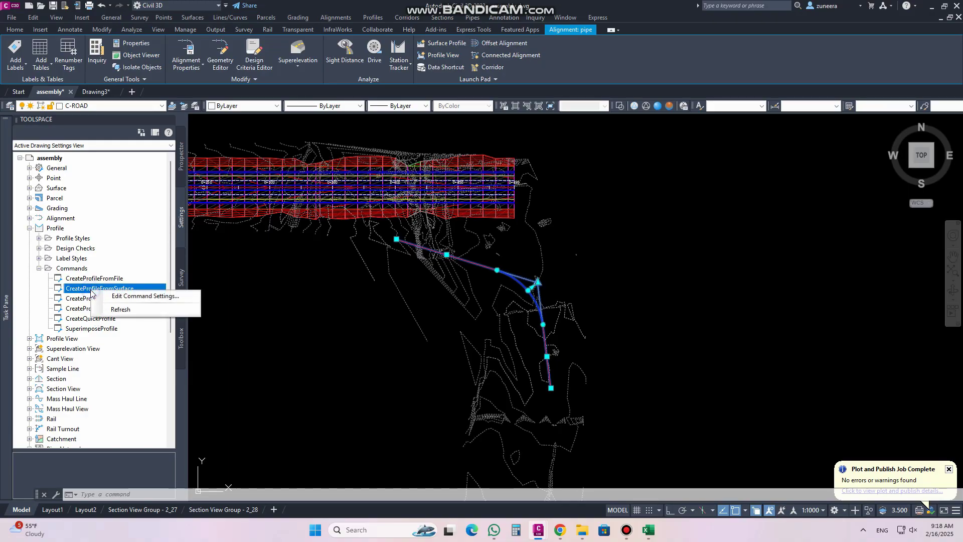
left_click(135, 296)
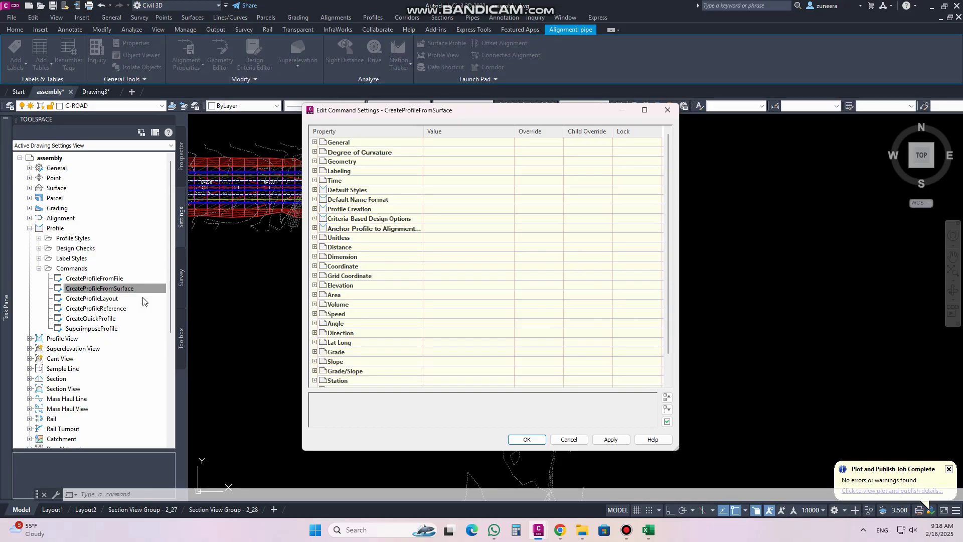
left_click(315, 190)
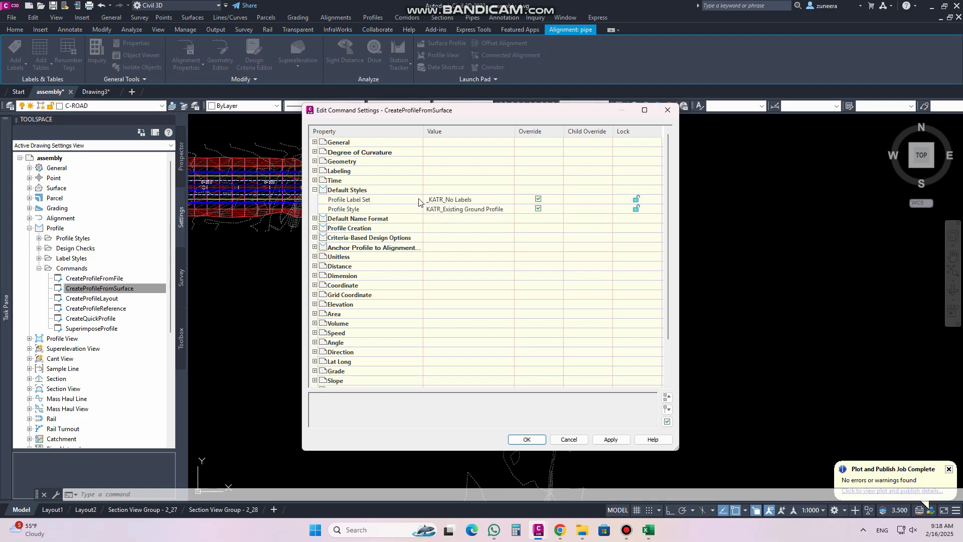
left_click(315, 190)
left_click(314, 199)
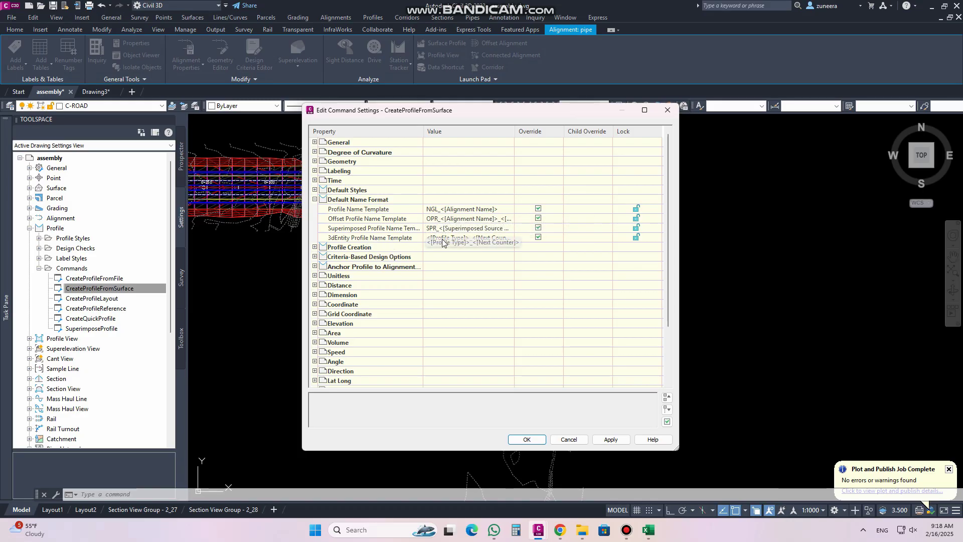
Step: Replace the profile name template's contents with the Alignment Name field followed by a hyphen
left_click(434, 210)
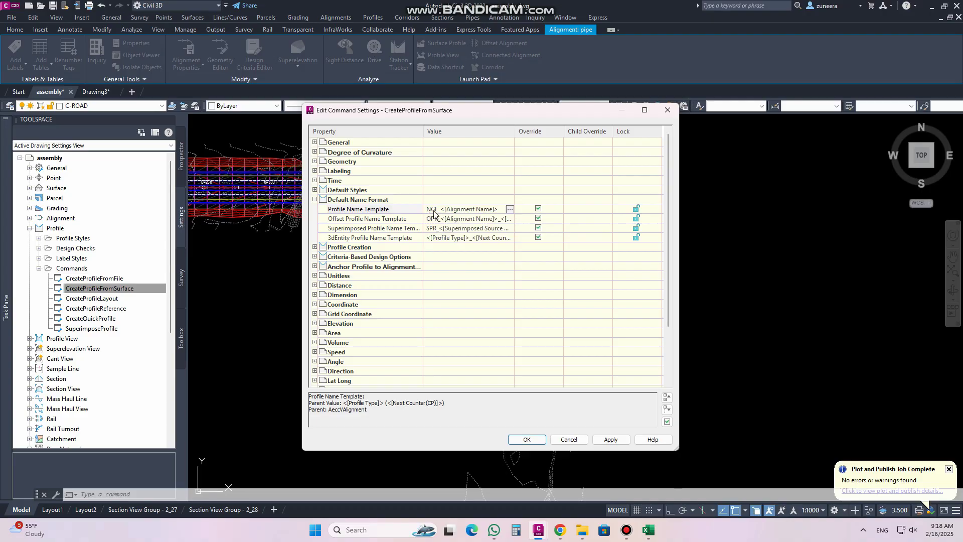
left_click(510, 209)
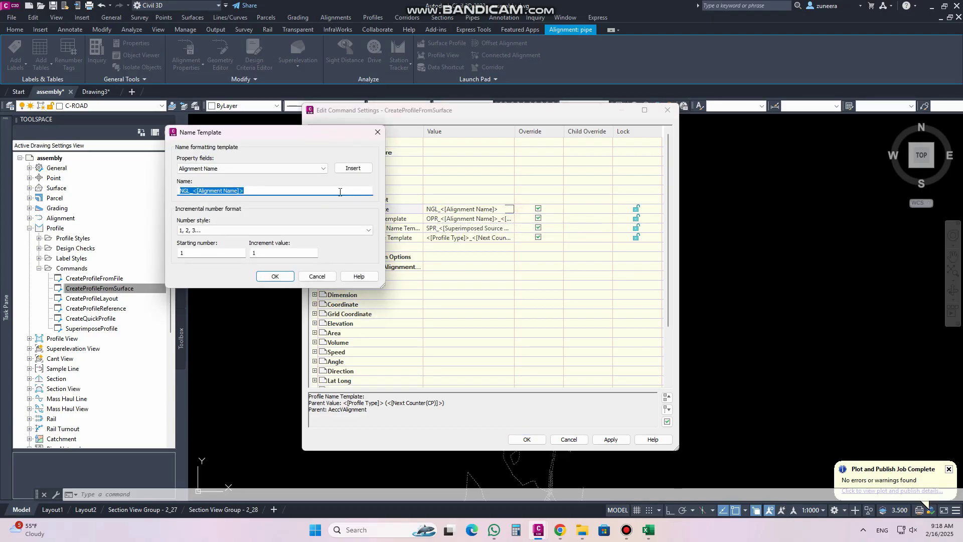
left_click(323, 168)
left_click(186, 178)
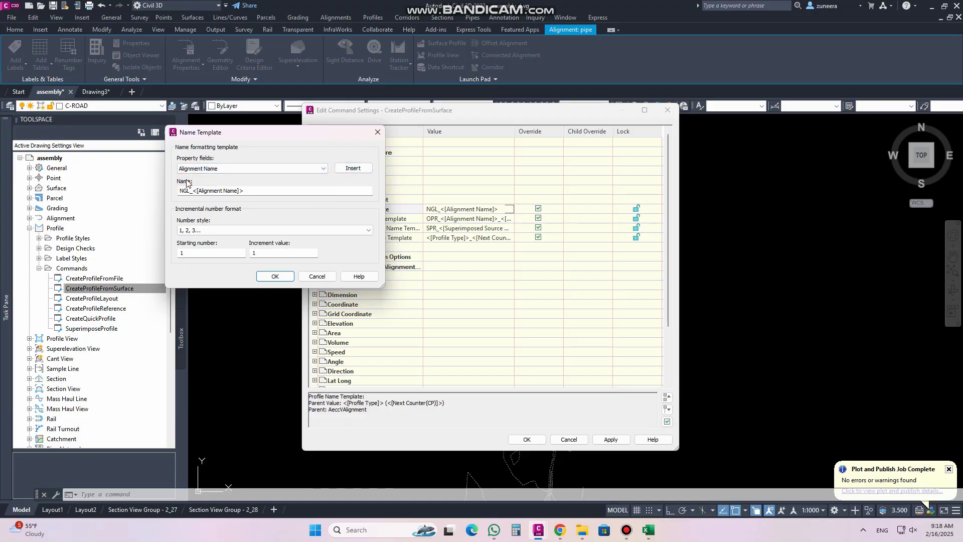
triple_click(269, 191)
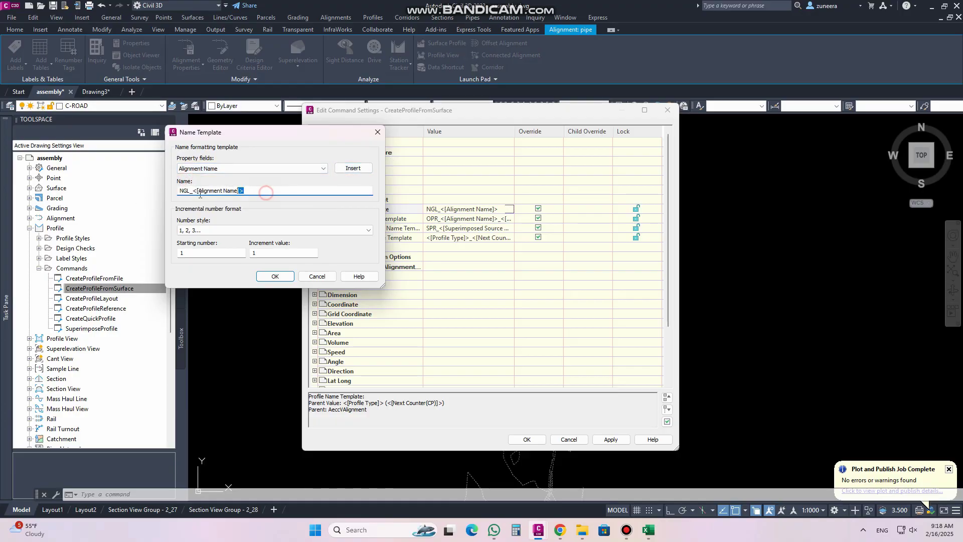
left_click(353, 168)
left_click(245, 191)
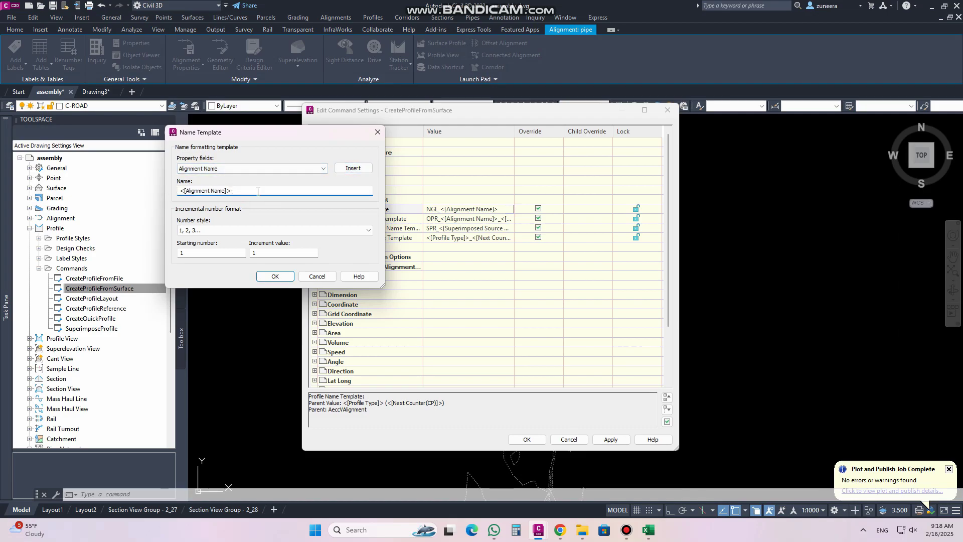
Step: Append the Sampled Surface Name field to the profile name template and apply the command settings
left_click(323, 169)
left_click(216, 205)
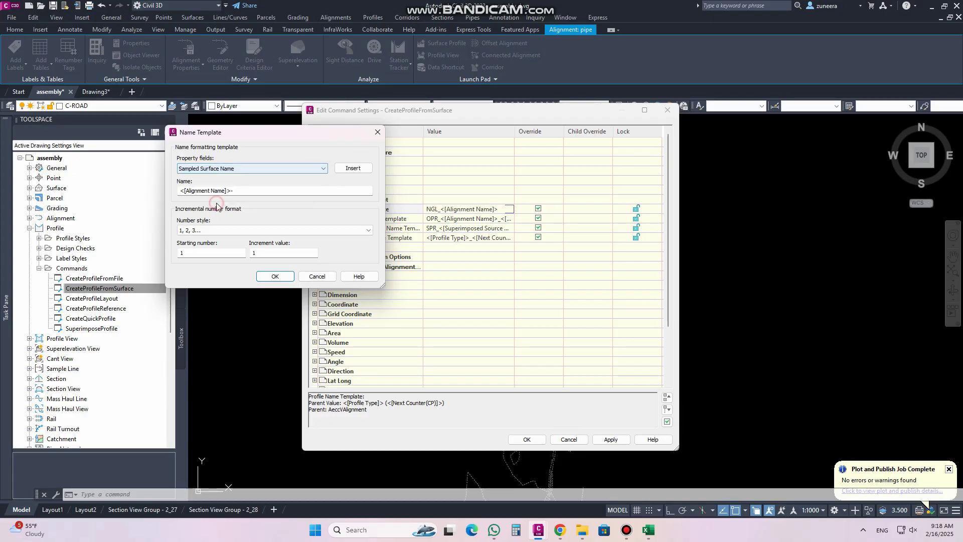
left_click(352, 169)
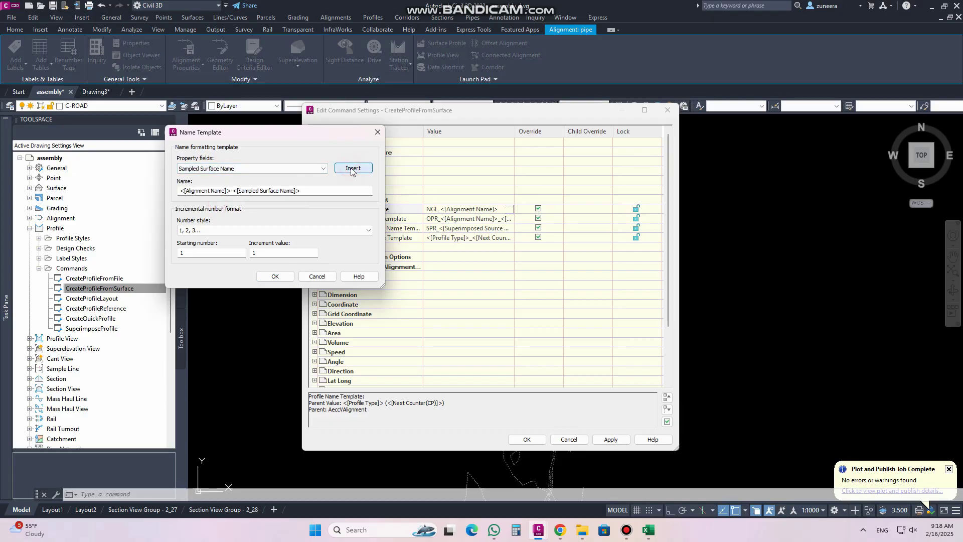
left_click_drag(302, 137, 204, 139)
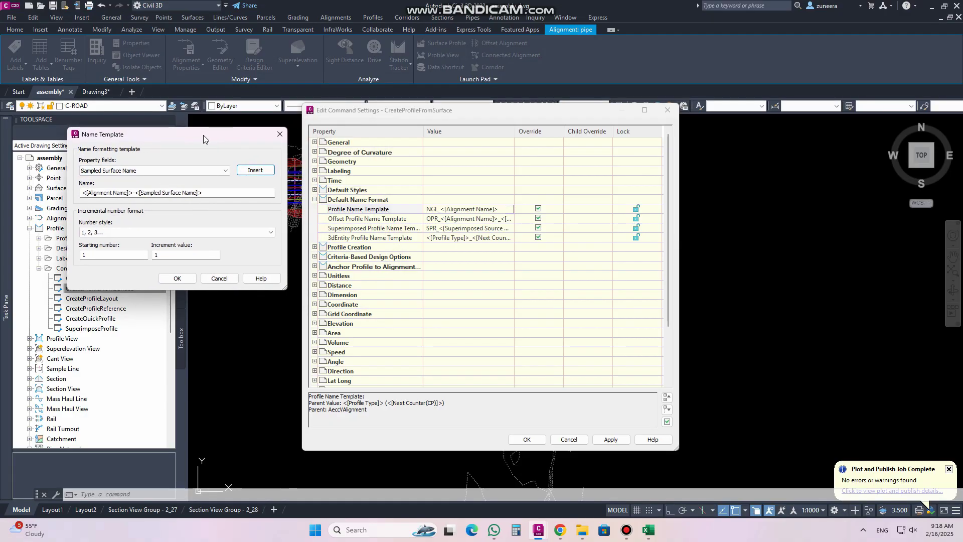
left_click(177, 278)
left_click(609, 439)
left_click(526, 440)
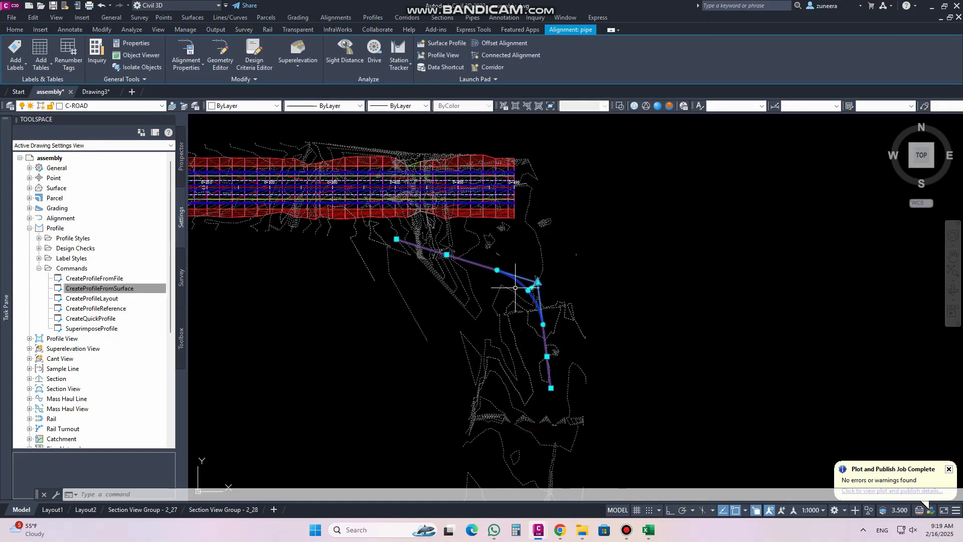
Step: Add a surface profile of TR_CPSU_4 for the pipe alignment and widen the list's name column to check its name
left_click(441, 43)
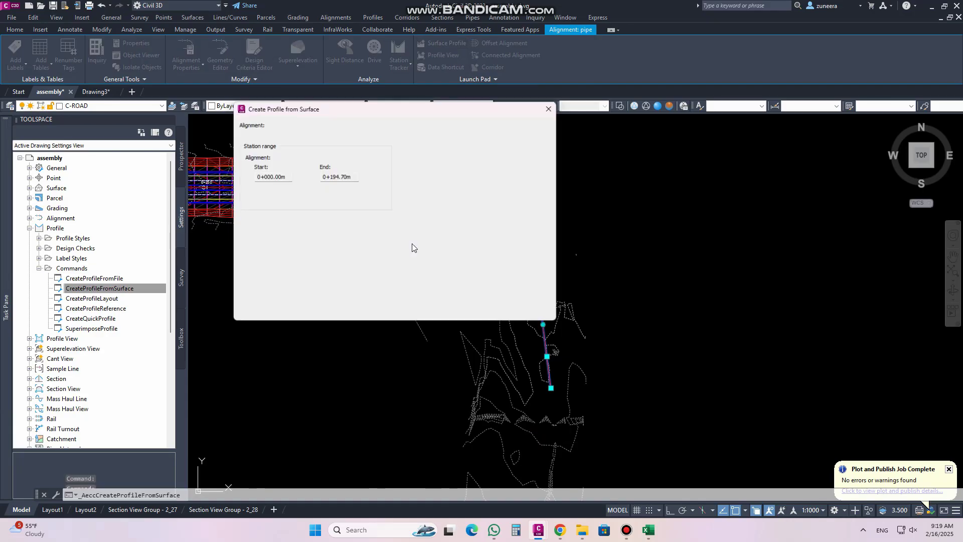
left_click(420, 145)
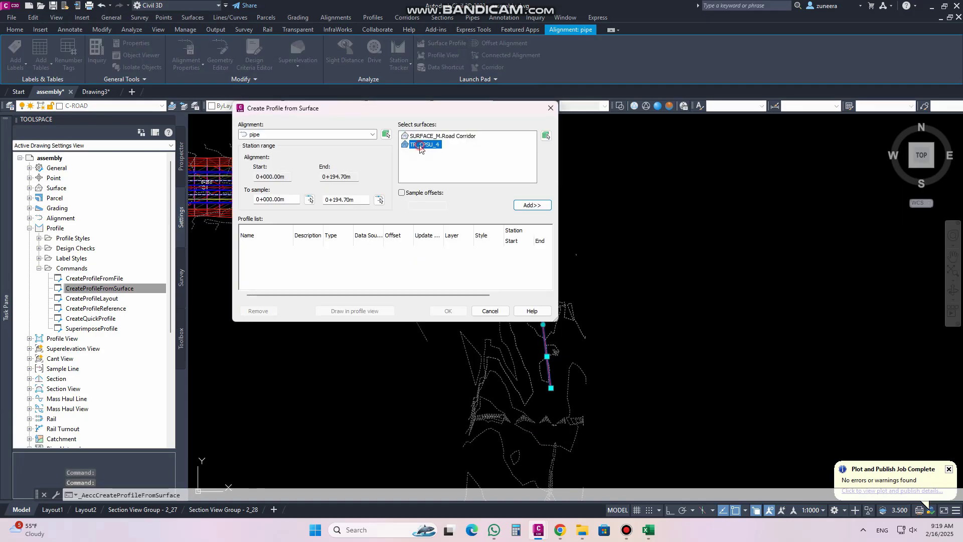
left_click(533, 205)
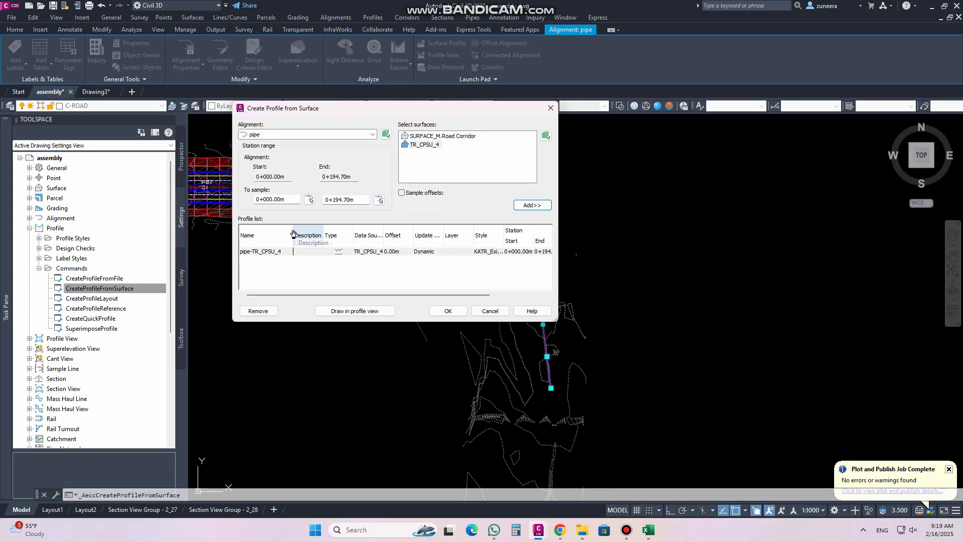
left_click_drag(293, 234, 321, 234)
left_click(268, 254)
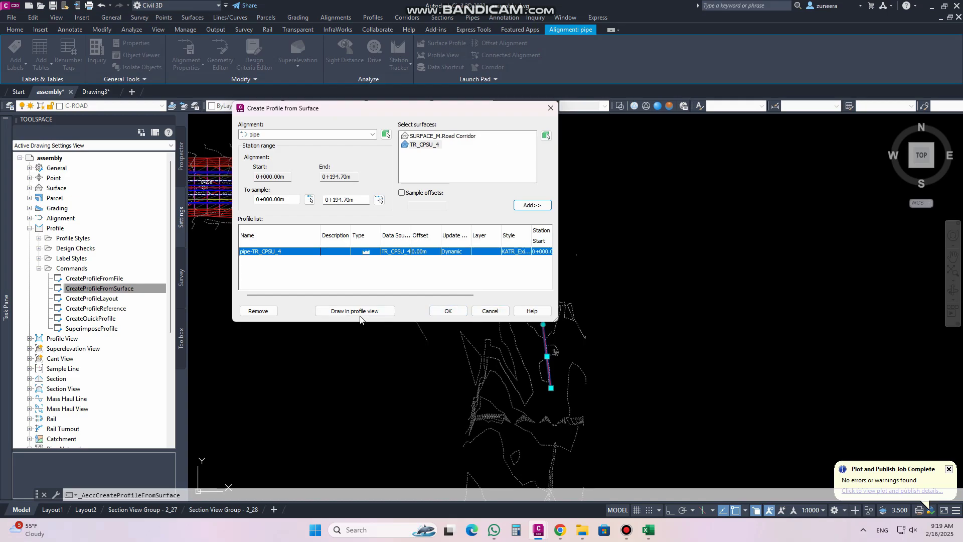
Step: Draw the pipe profile in a profile view with the default options, placing it in the empty area east of the road corridor
left_click(361, 312)
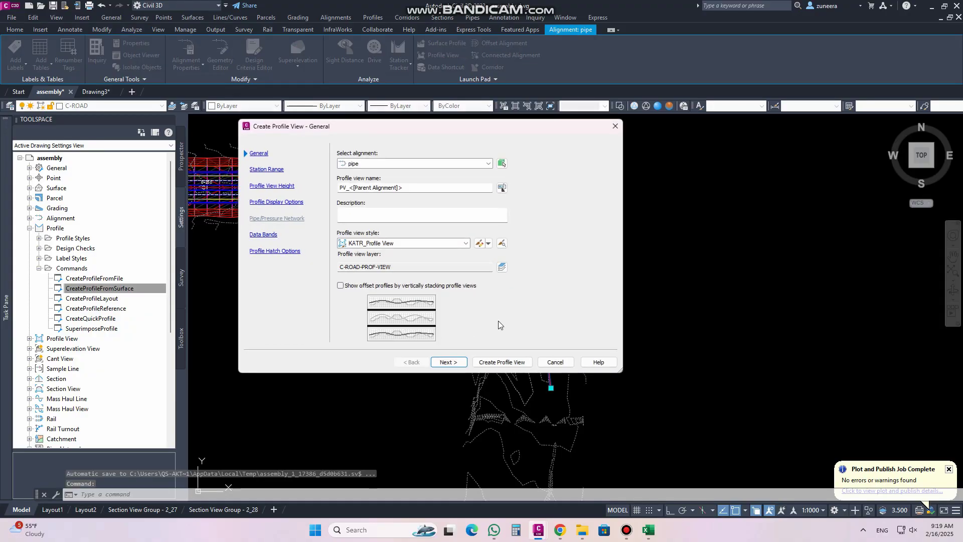
left_click(448, 362)
left_click(458, 363)
left_click(459, 365)
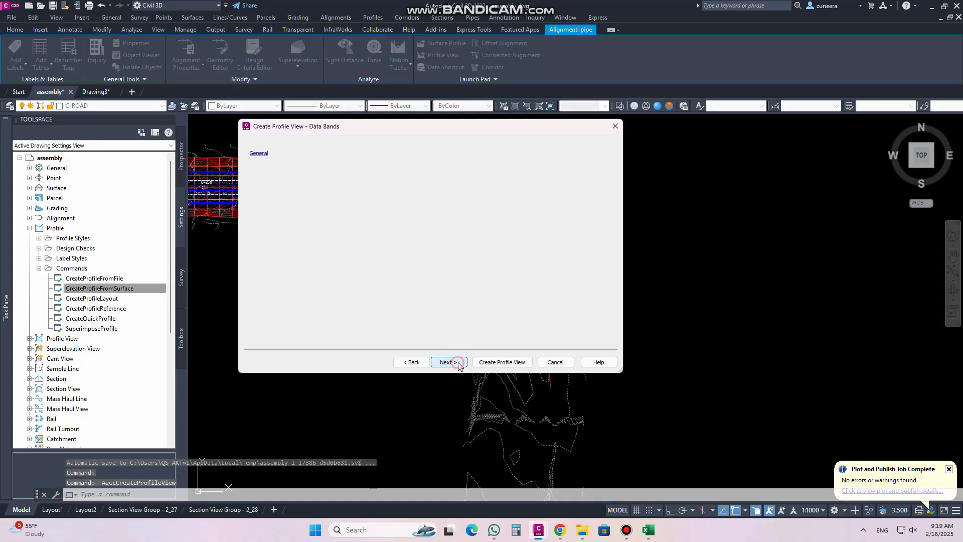
left_click(448, 362)
left_click(502, 362)
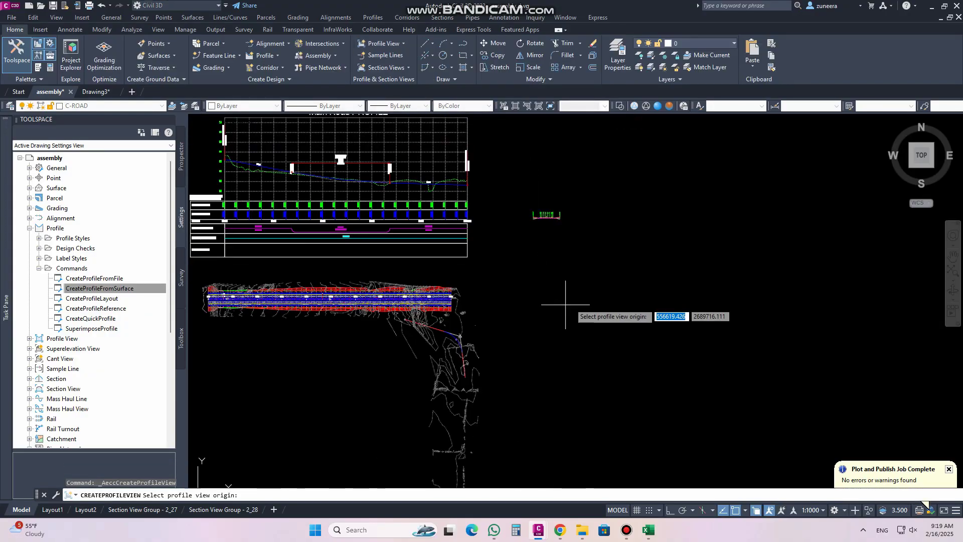
left_click(565, 304)
Step: Examine the ground line and data bands in the new pipe profile view and compare it with the alignment in plan
scroll(543, 294, "up", 3)
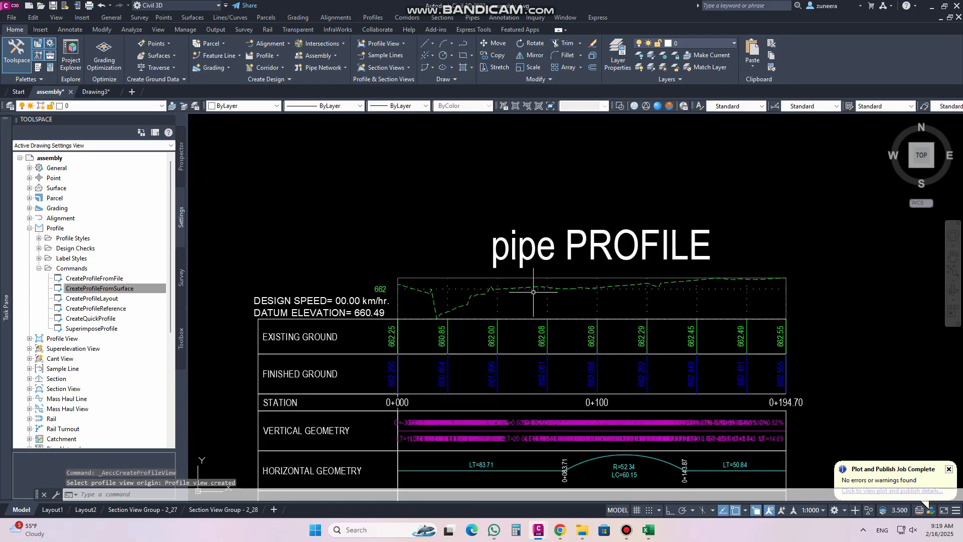
mouse_move(518, 287)
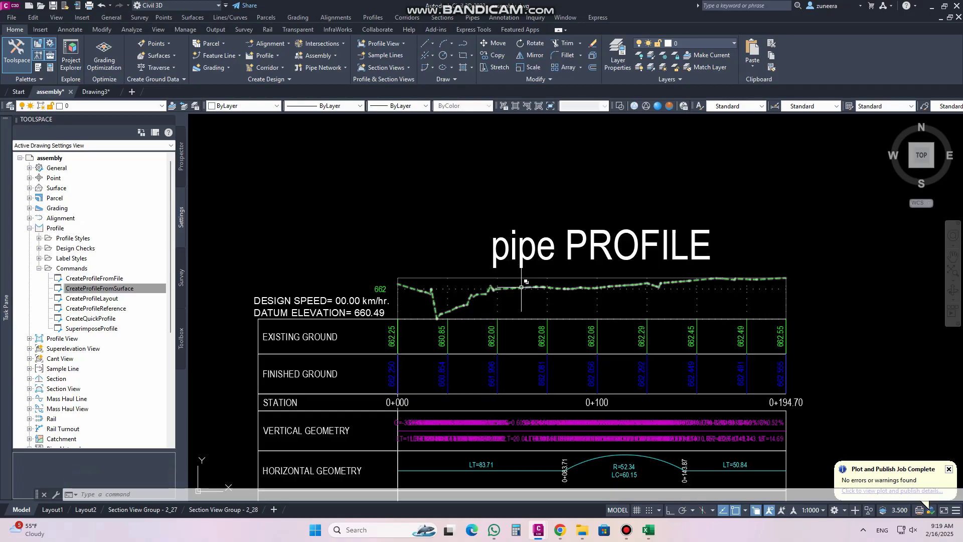
scroll(561, 287, "down", 4)
mouse_move(333, 358)
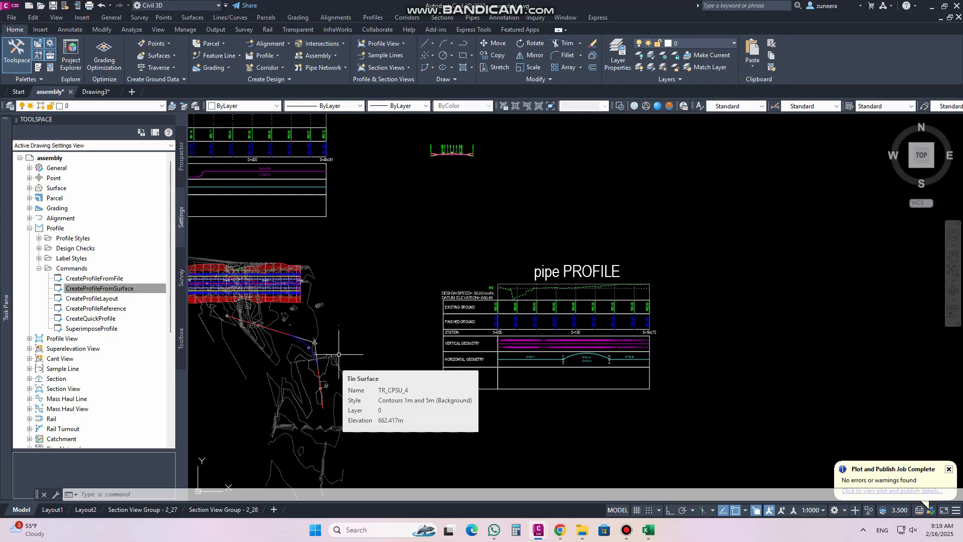
scroll(534, 292, "up", 5)
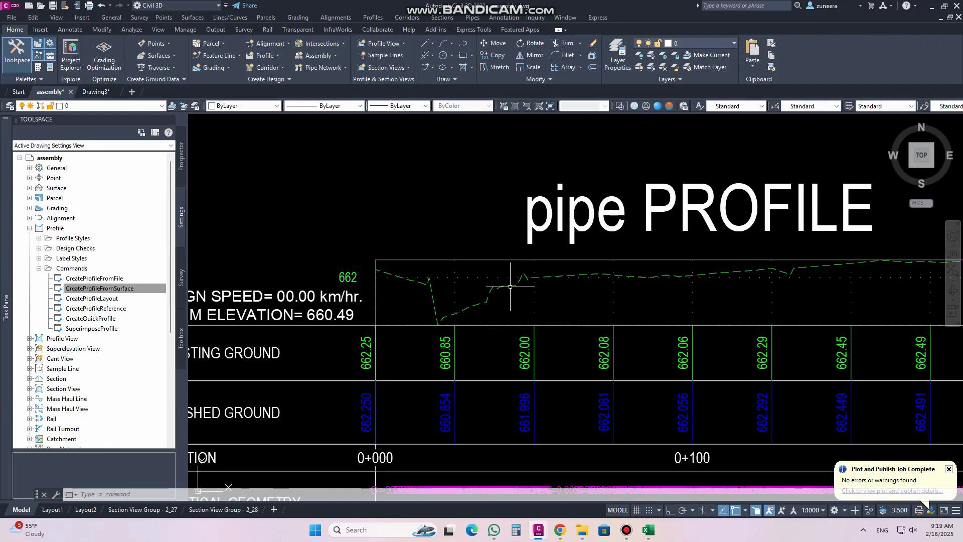
scroll(510, 287, "down", 1)
scroll(548, 256, "down", 6)
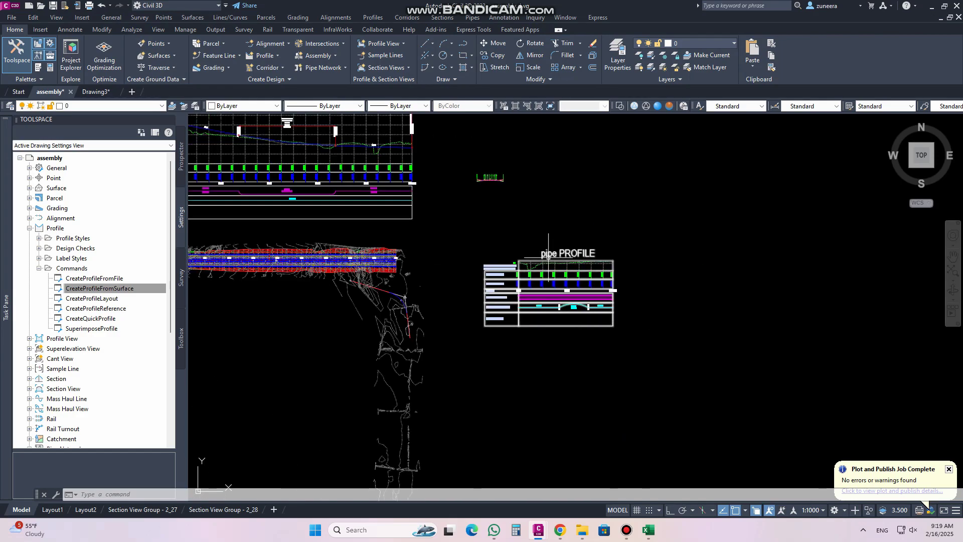
scroll(552, 258, "down", 6)
Step: Select the road corridor at its east end in plan and open it in the Section Editor
scroll(518, 256, "up", 3)
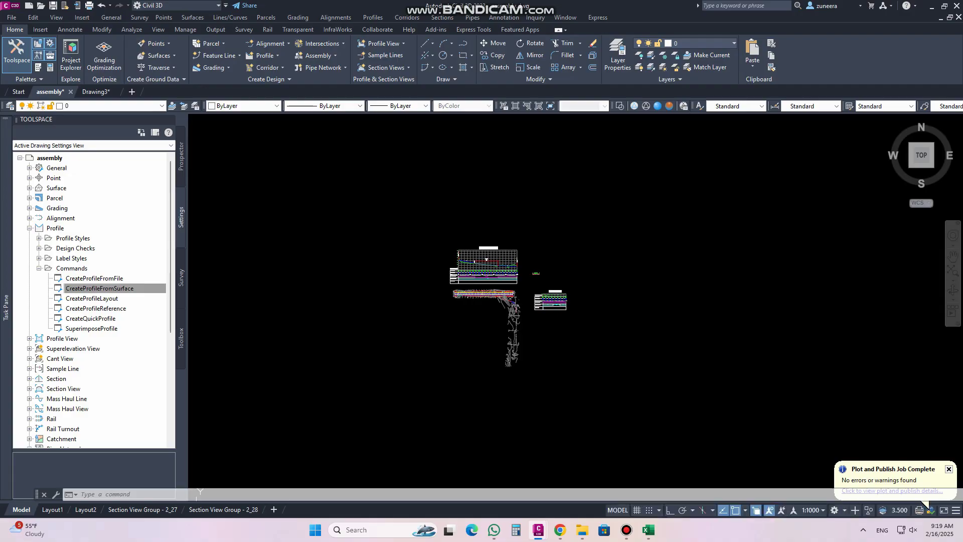
scroll(512, 323, "up", 6)
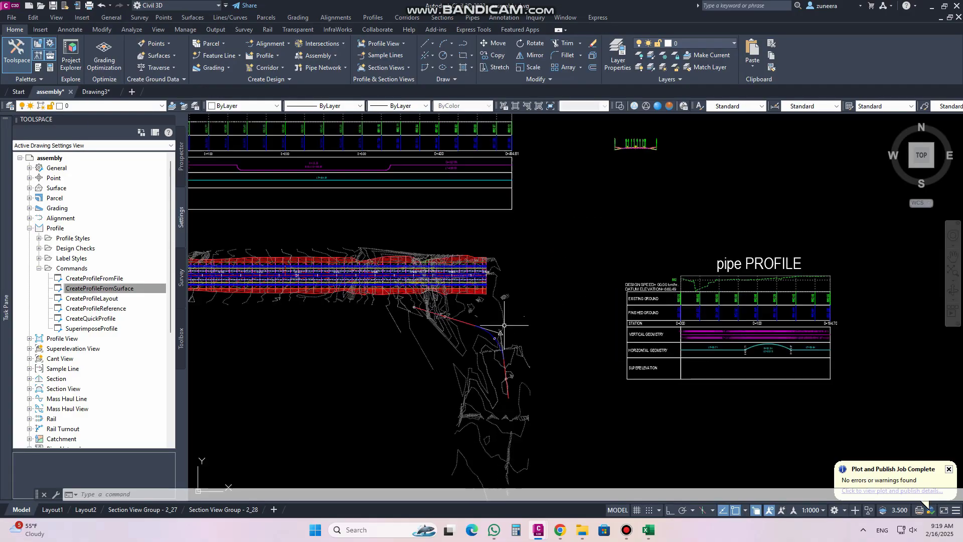
left_click(490, 279)
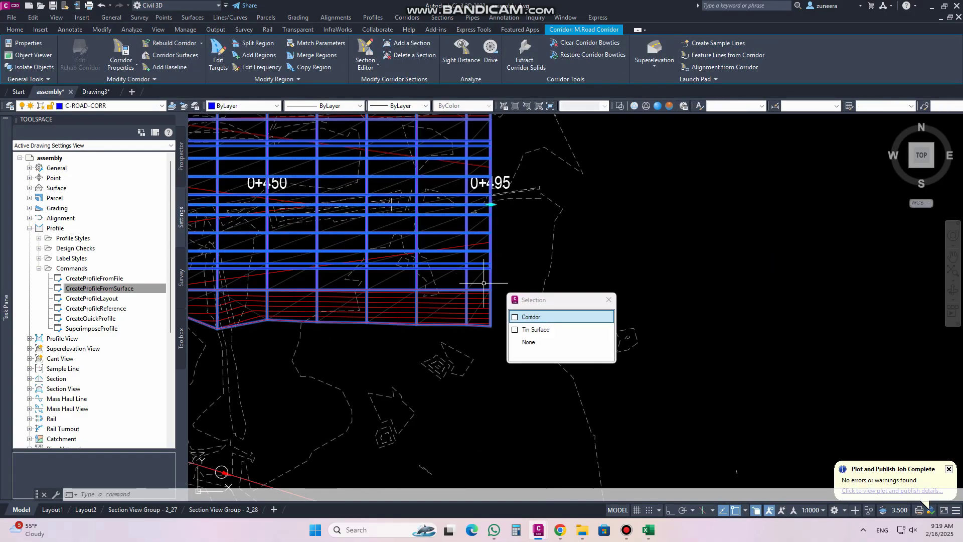
left_click(524, 313)
left_click(365, 53)
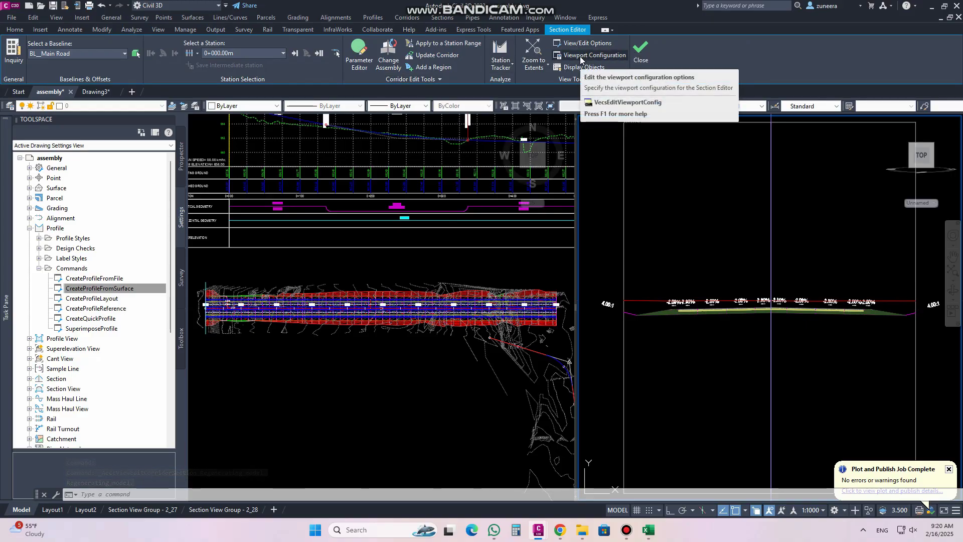
Step: Examine the corridor section view/edit options, including grid interval, text height and default styles, and close the Section Editor
left_click(586, 43)
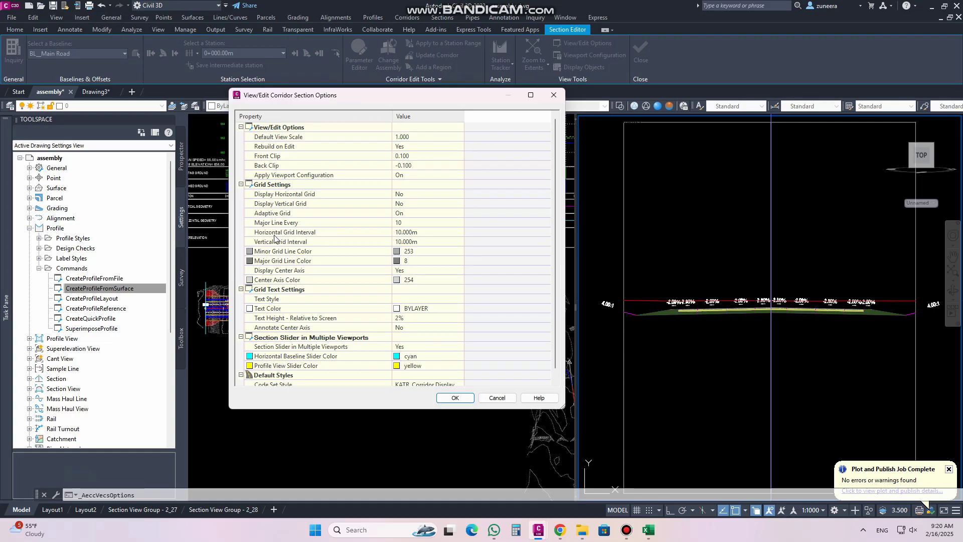
left_click(410, 232)
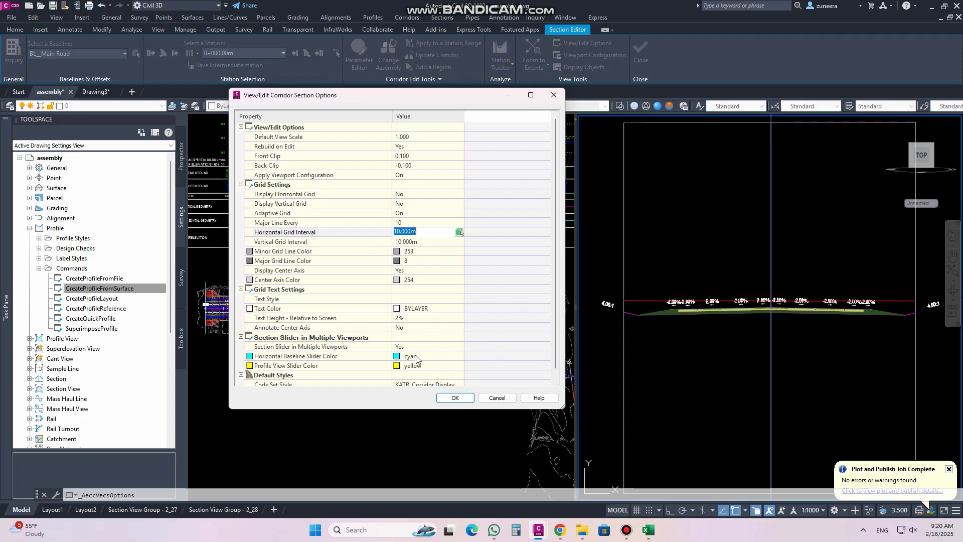
left_click(411, 317)
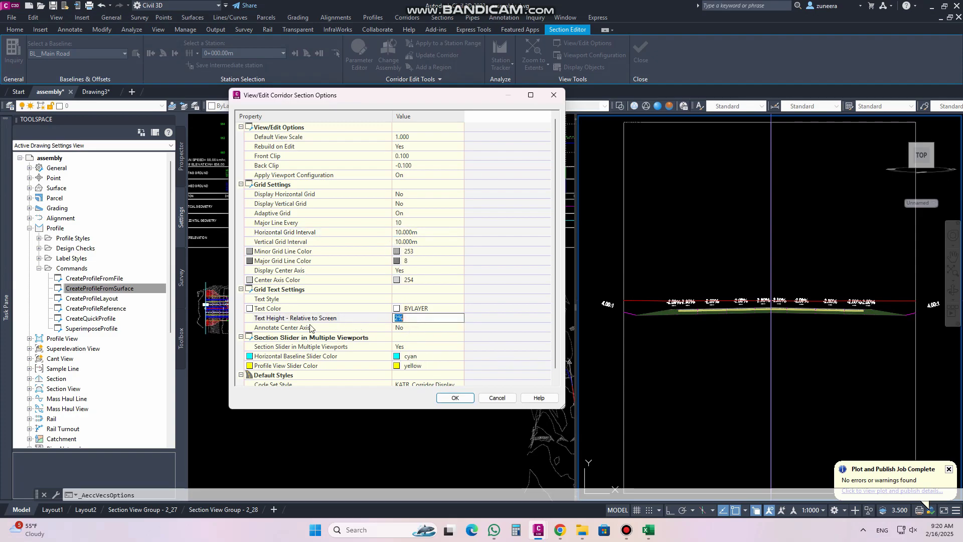
scroll(406, 308, "down", 1)
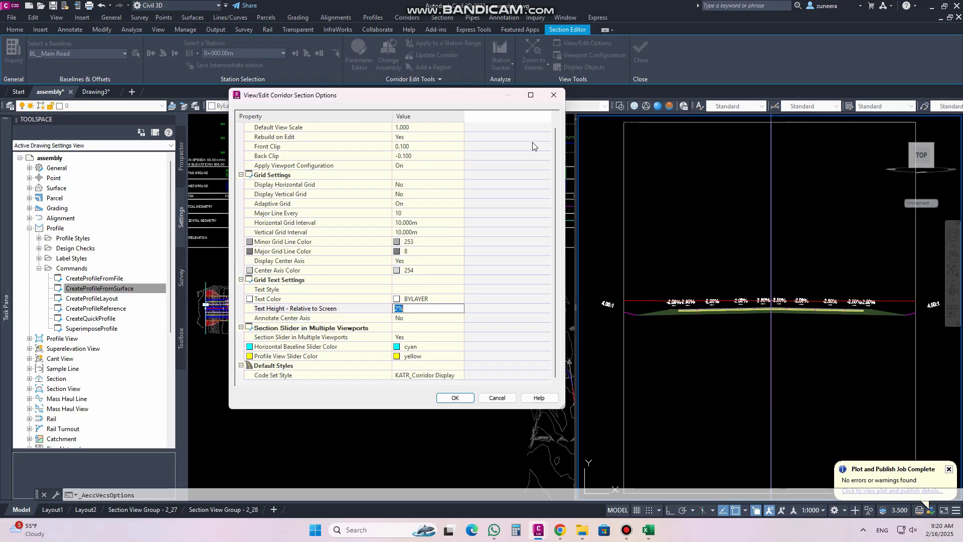
left_click(554, 95)
left_click(640, 50)
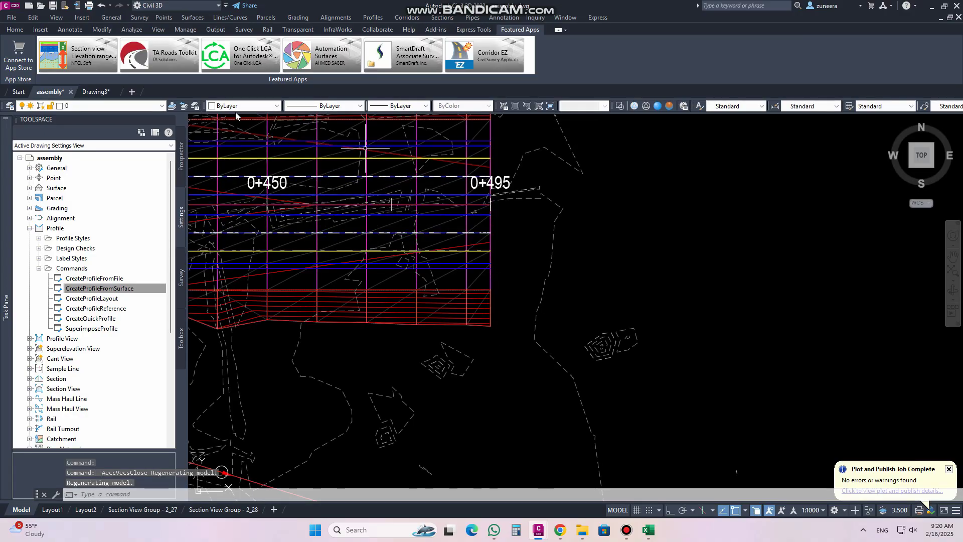
Step: Switch to Drawing3, bring up the profile and corridor editing tools, and try to start the corridor Section Editor
left_click(95, 92)
middle_click_drag(331, 206, 346, 211)
left_click(102, 30)
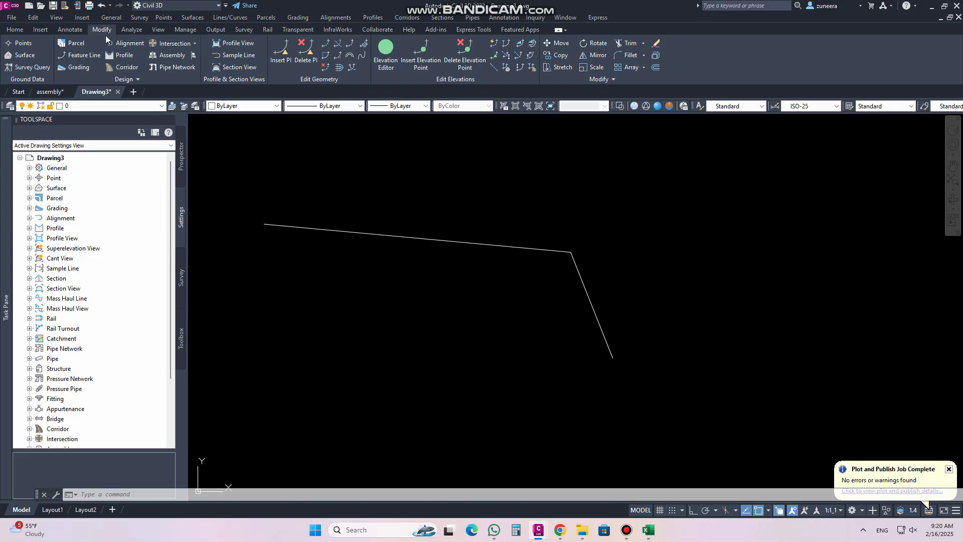
left_click(125, 56)
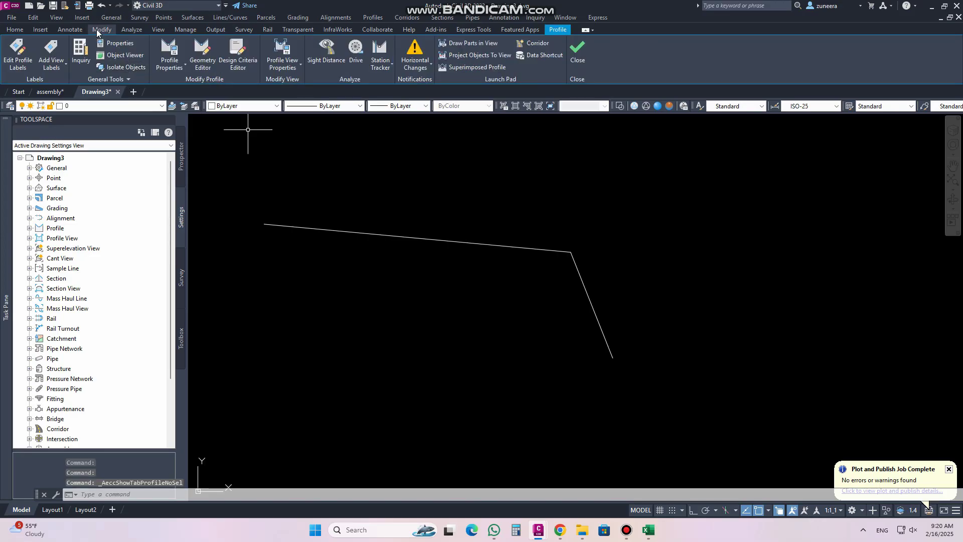
left_click(126, 68)
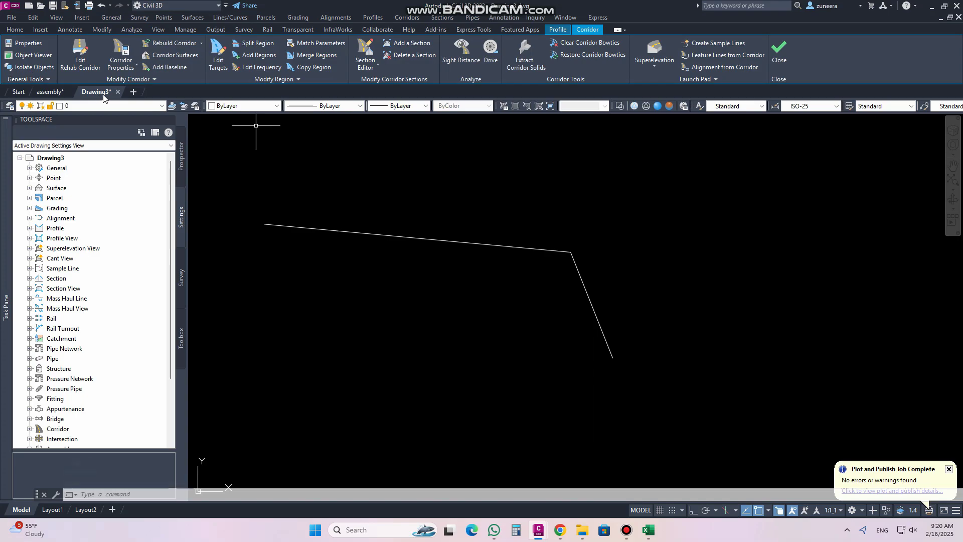
mouse_move(97, 94)
left_click(367, 52)
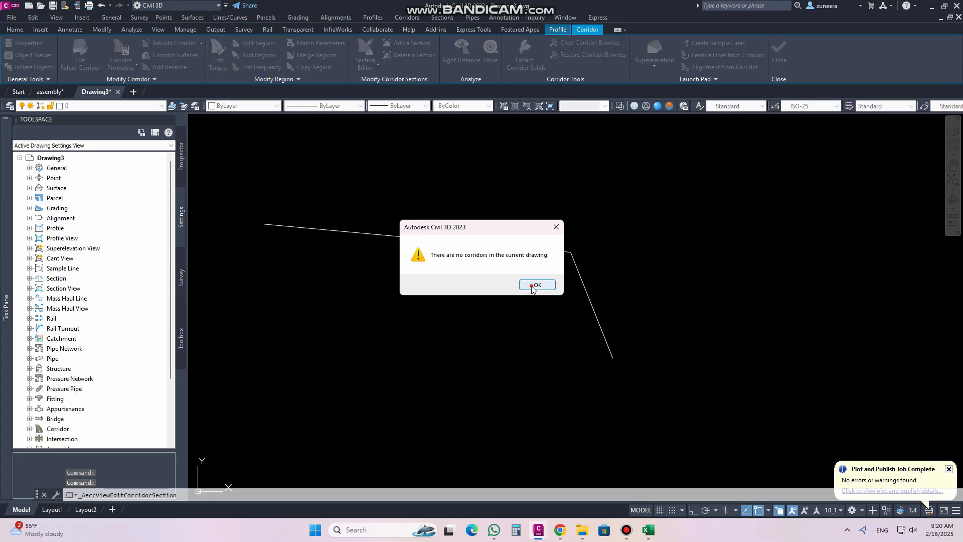
left_click(532, 285)
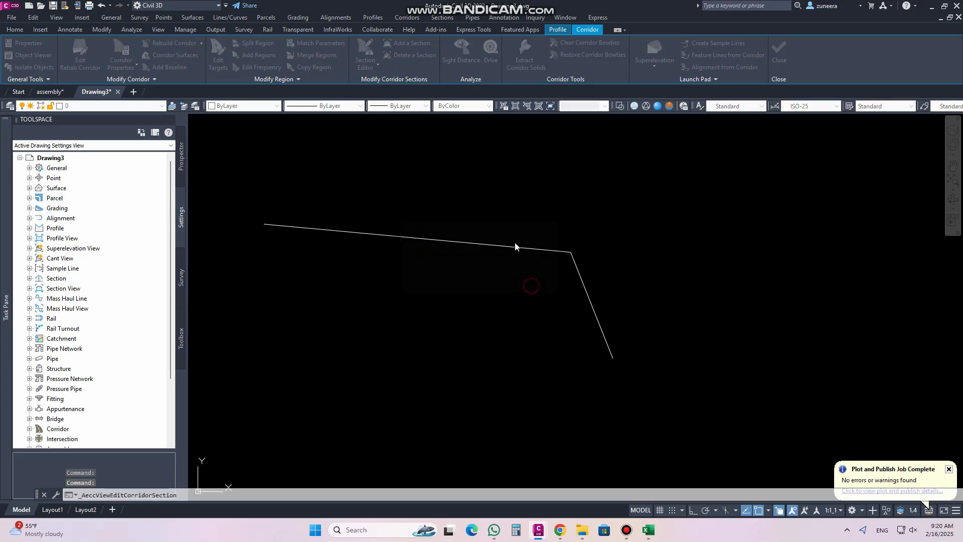
Step: Open the corridor section view/edit options in Drawing3, enlarge the dialog, examine the grid settings and accept it
left_click(55, 92)
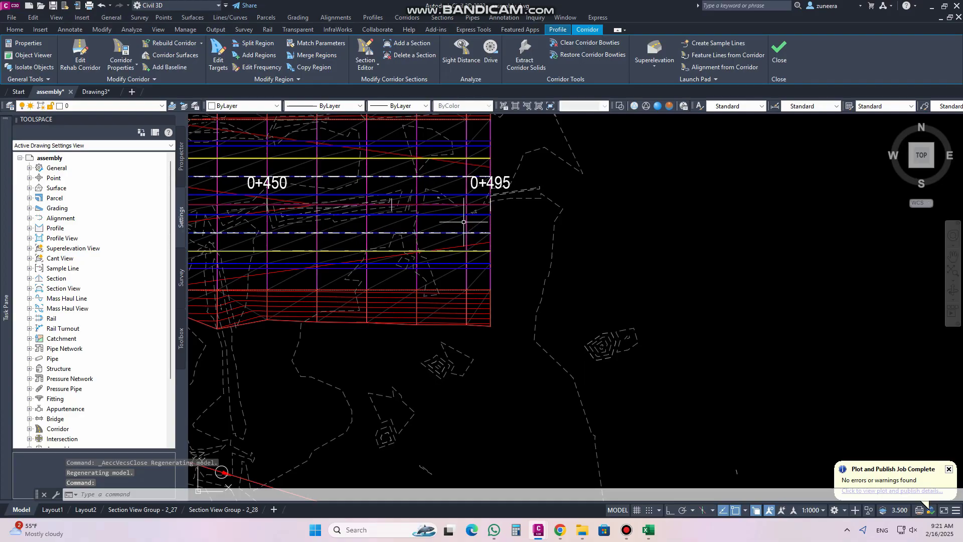
left_click(94, 94)
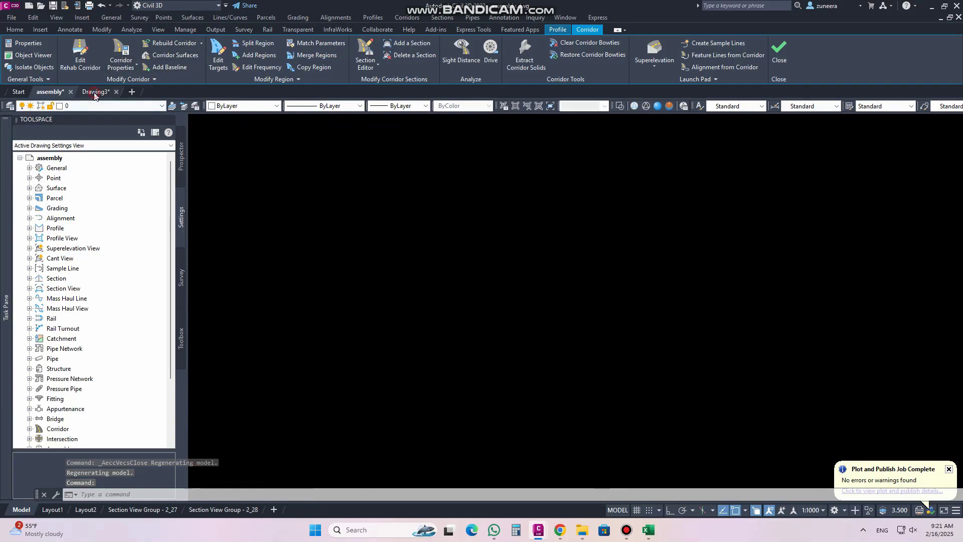
left_click(374, 68)
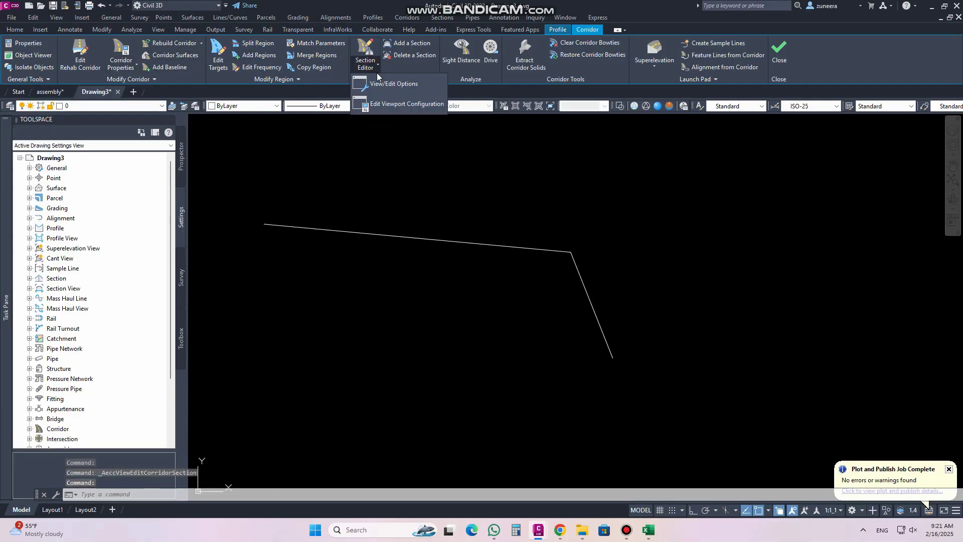
left_click(383, 82)
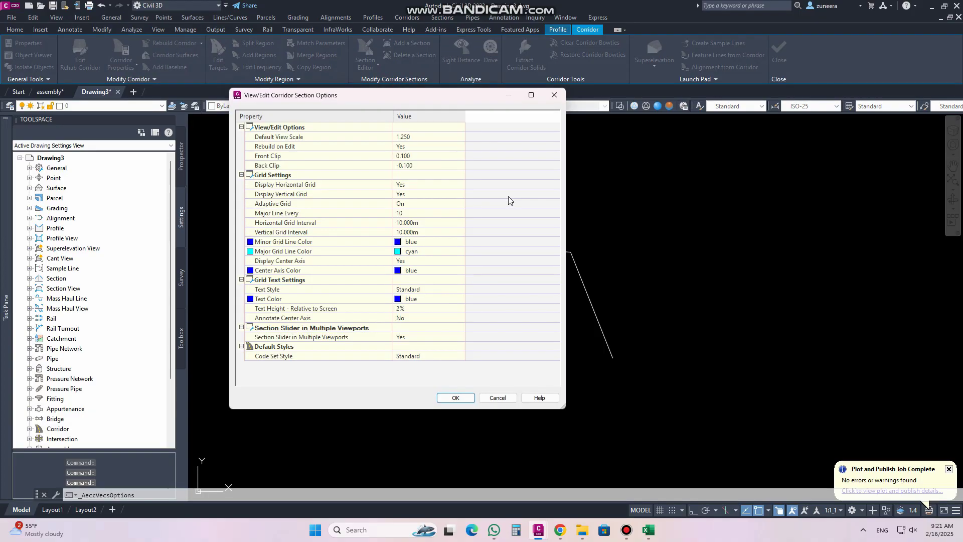
left_click_drag(564, 408, 668, 449)
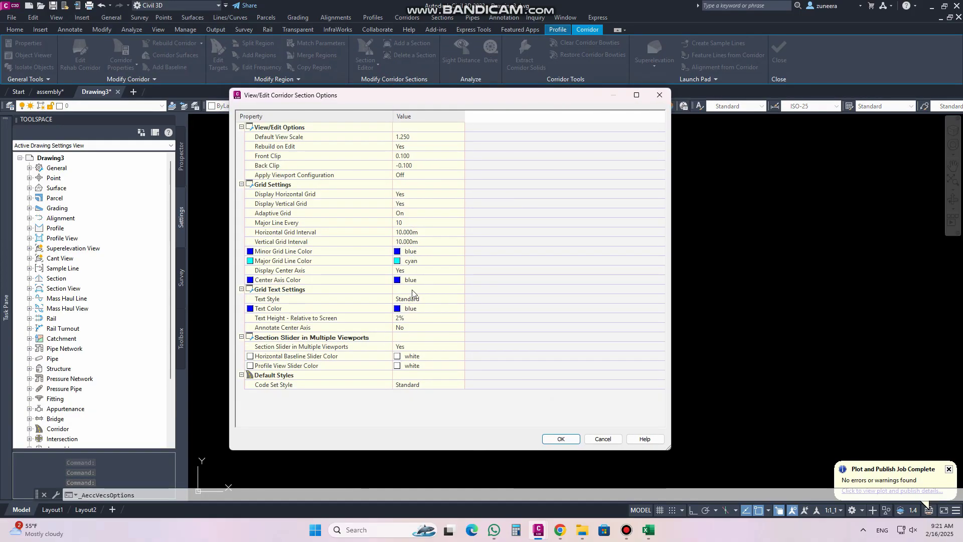
left_click(413, 233)
left_click(419, 241)
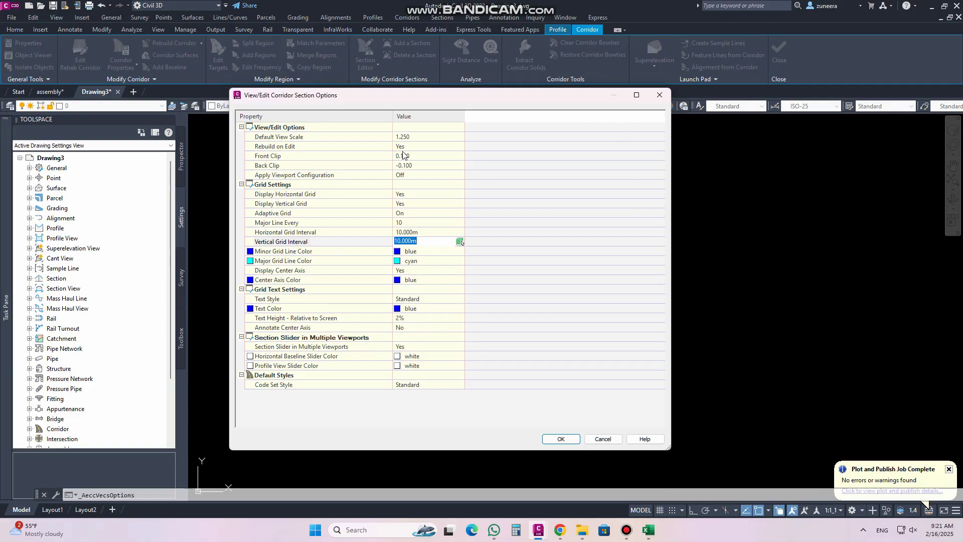
left_click(558, 442)
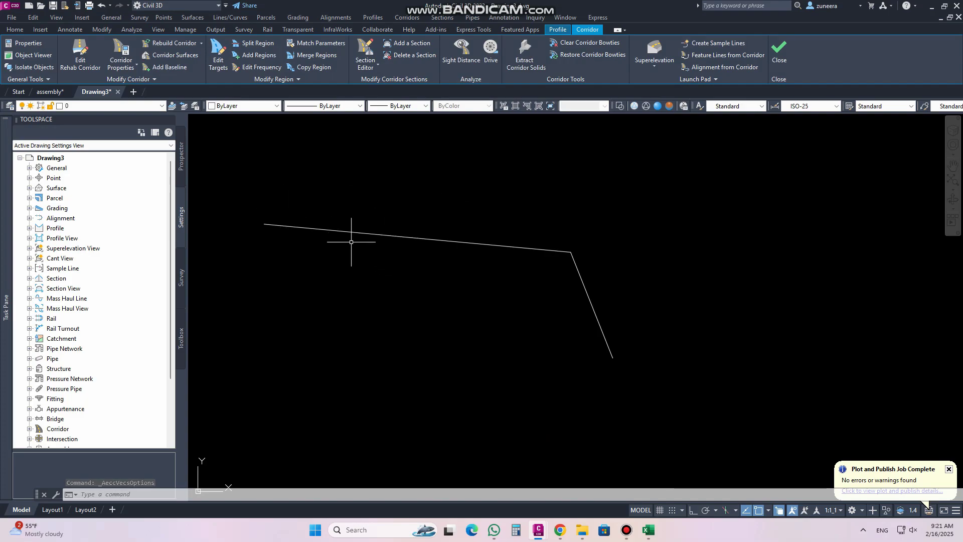
Step: Return to the assembly drawing and open the road corridor in the Section Editor again
left_click(50, 92)
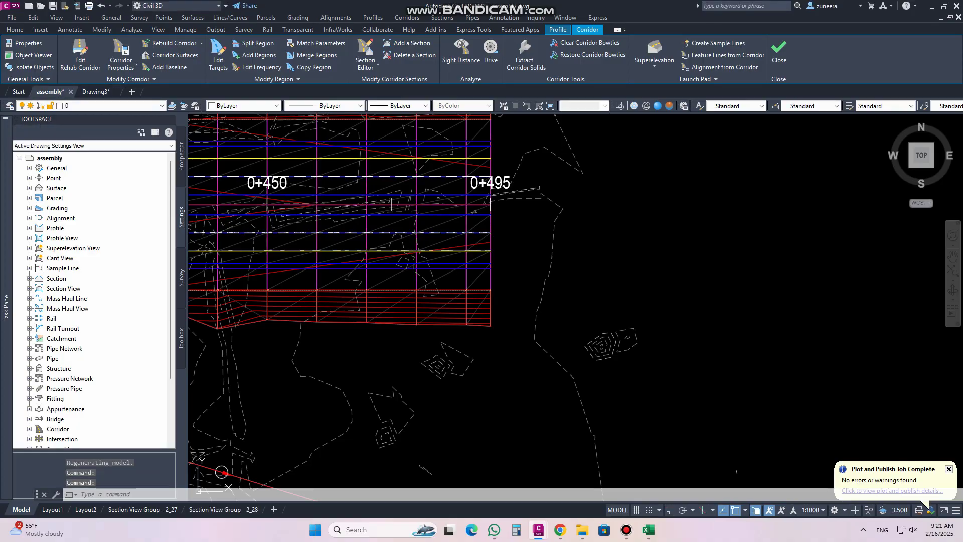
left_click(496, 222)
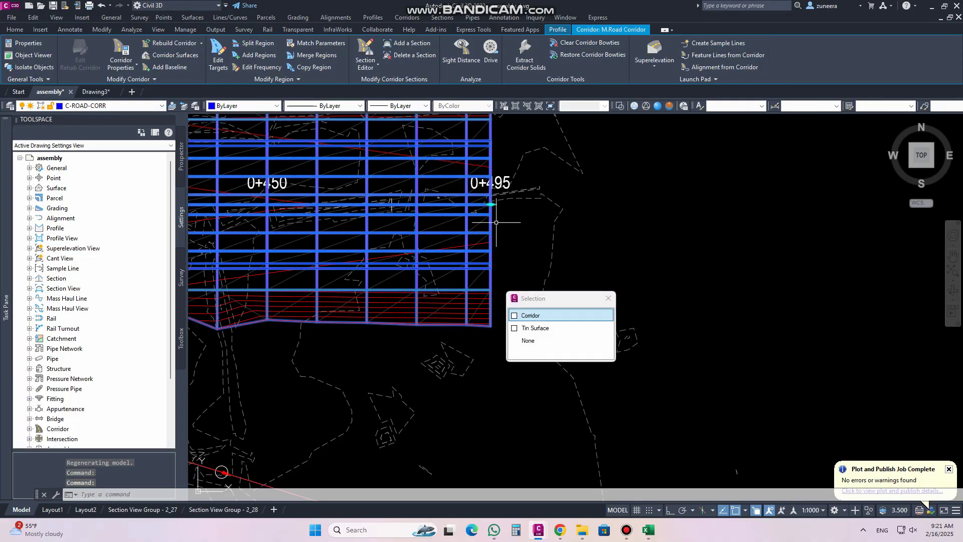
key("Escape")
scroll(523, 222, "down", 5)
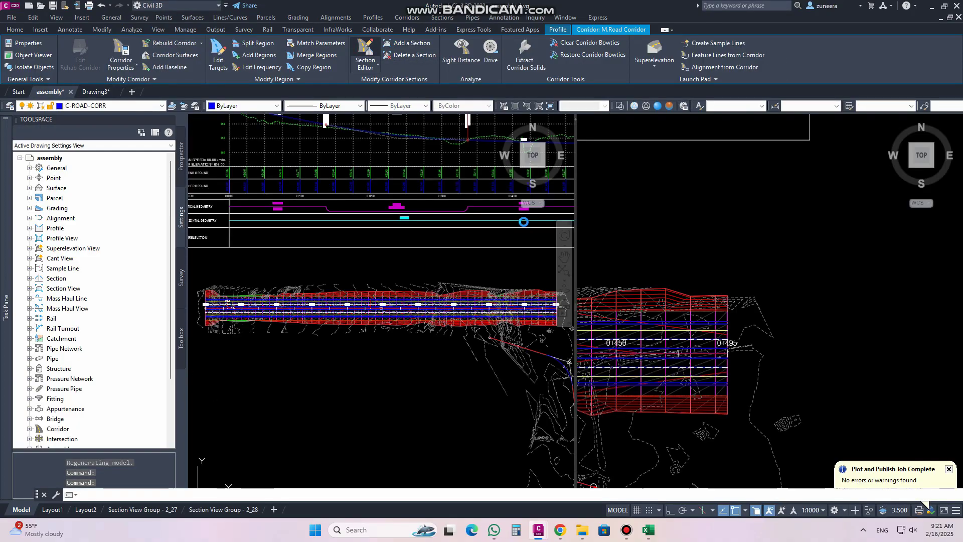
left_click(365, 56)
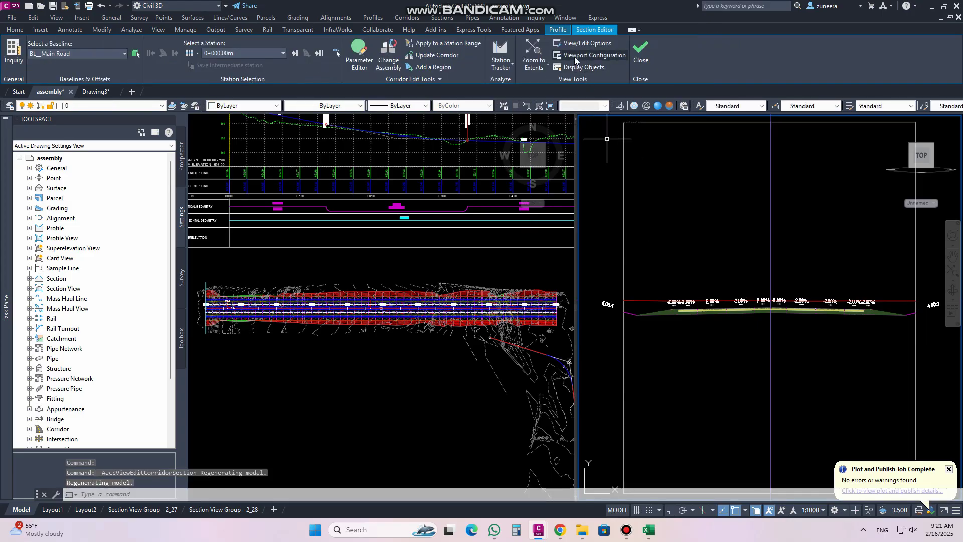
Step: Try the Three: Right layout in the Section Editor's viewport configuration and leave the dialog
left_click(575, 58)
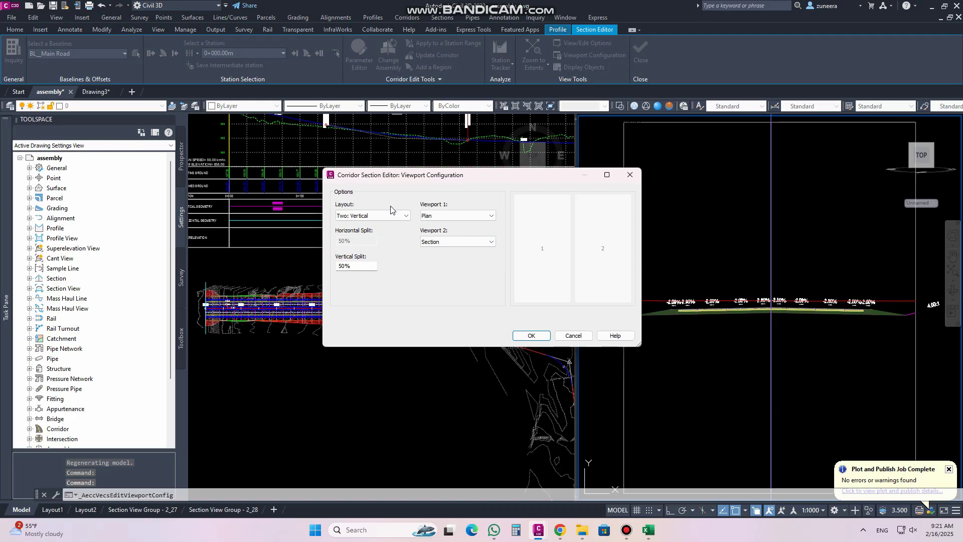
left_click(342, 214)
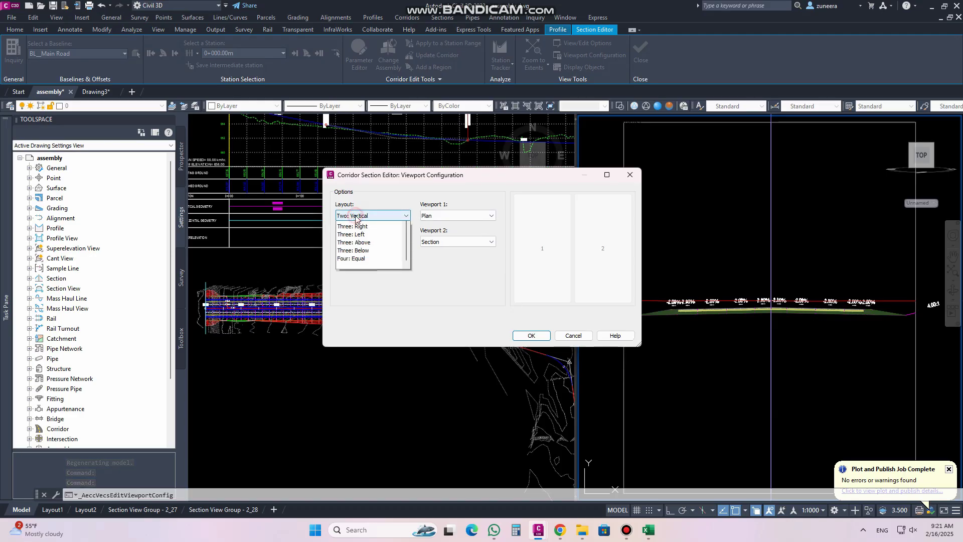
left_click(363, 253)
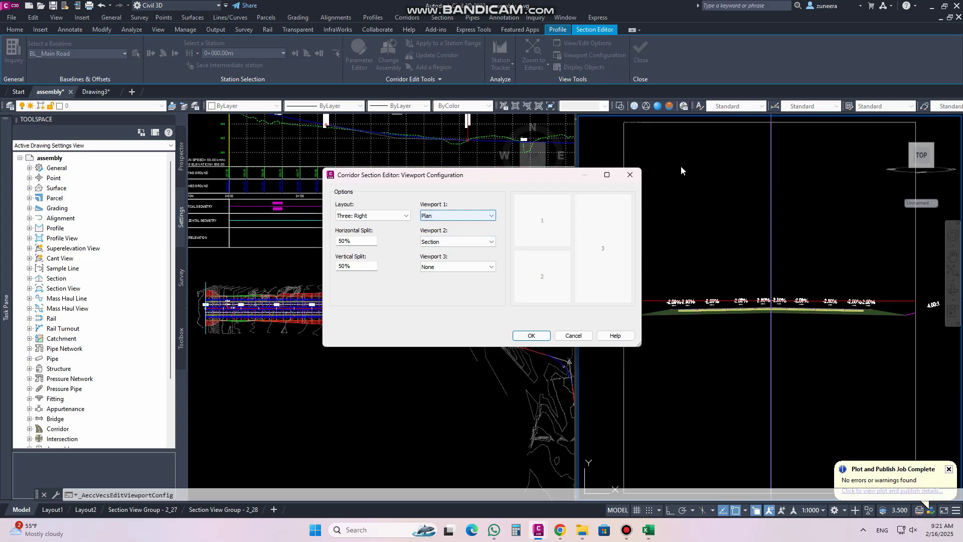
key("Return")
Step: Try the Two: Horizontal layout in Drawing3's section viewport configuration, cancel it, and close the assembly drawing's Section Editor
left_click(109, 93)
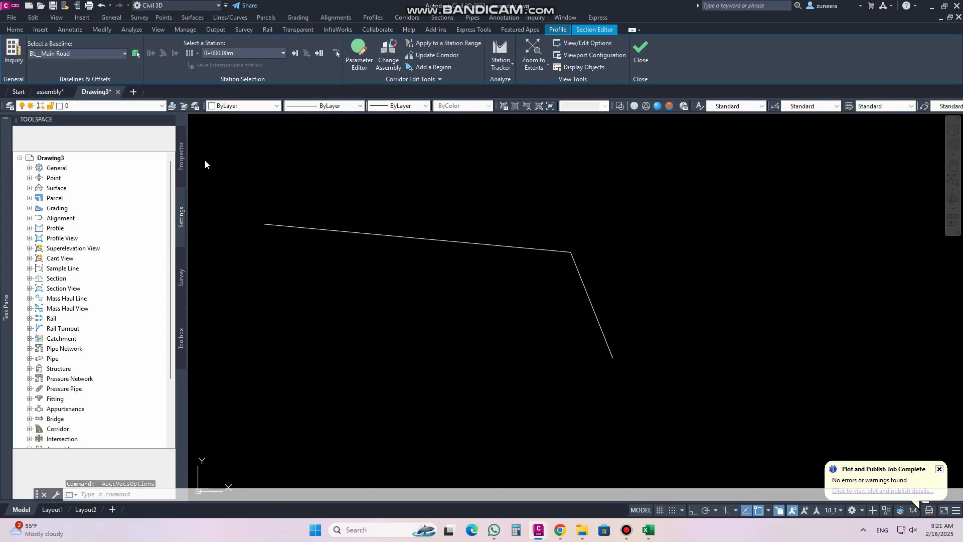
left_click(102, 30)
left_click(130, 70)
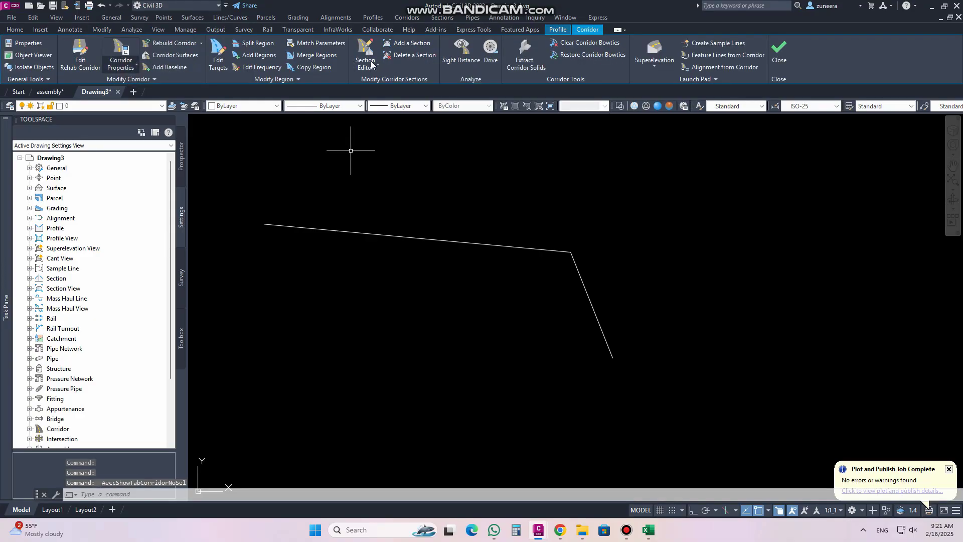
left_click(374, 65)
left_click(385, 105)
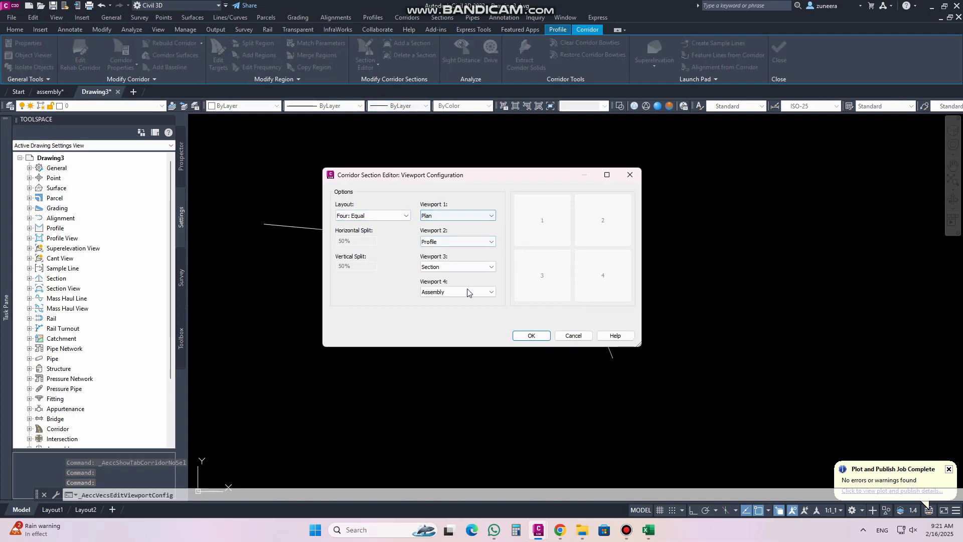
left_click(393, 215)
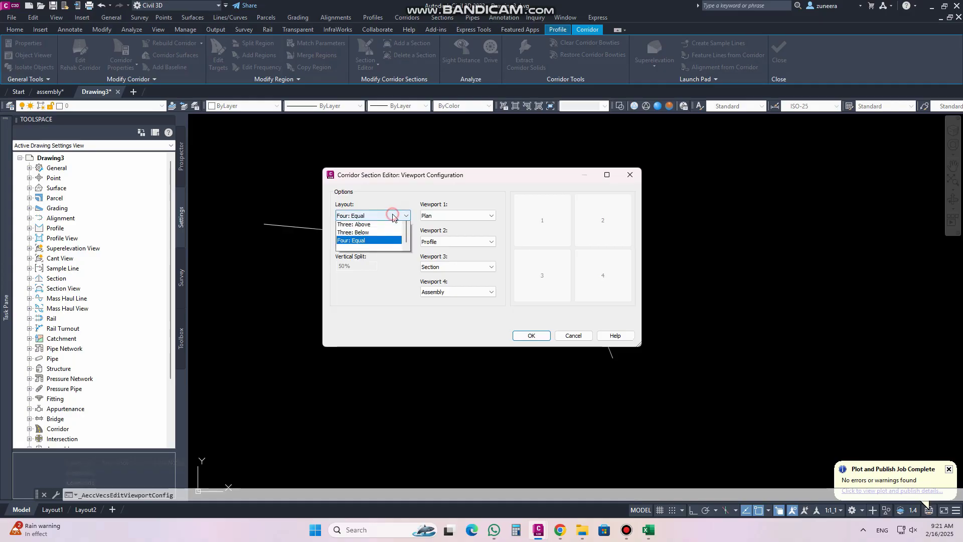
left_click(371, 236)
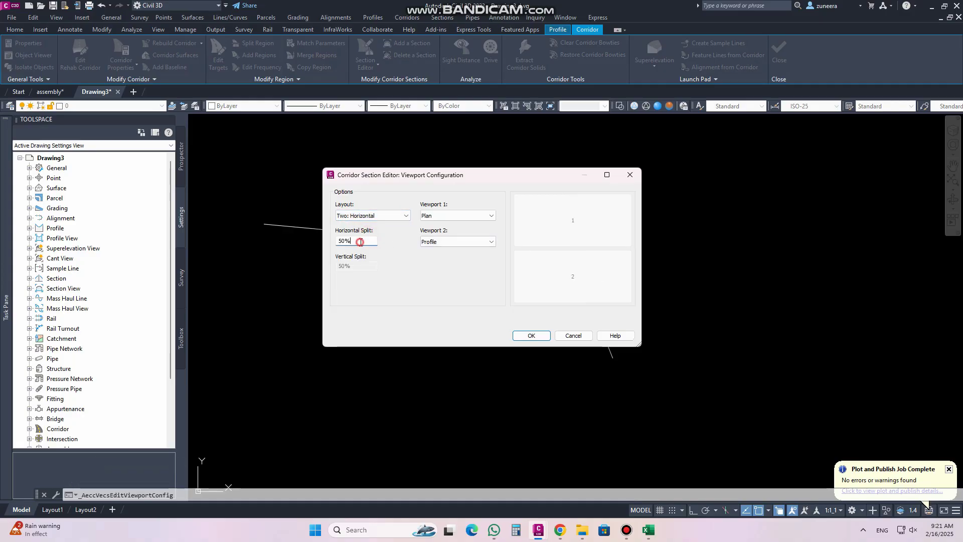
left_click(572, 336)
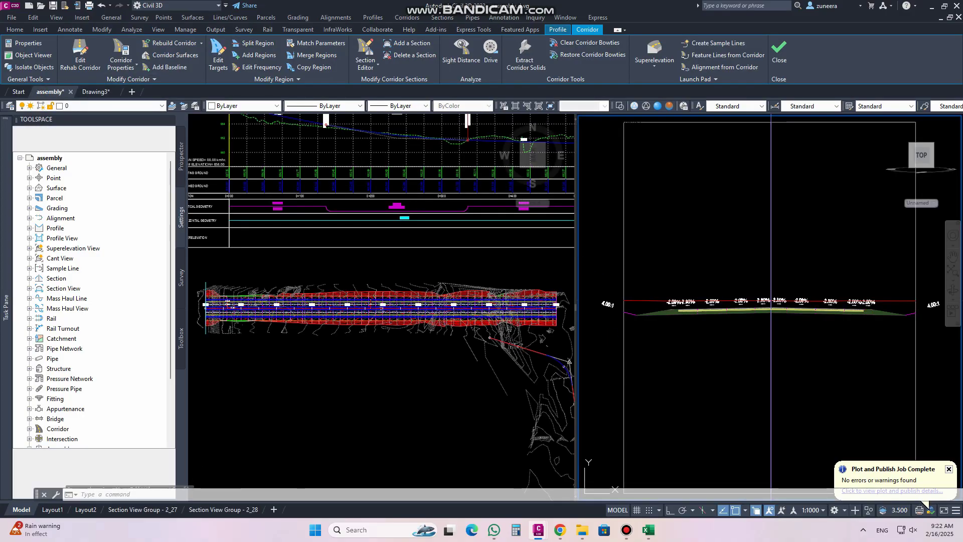
left_click(640, 51)
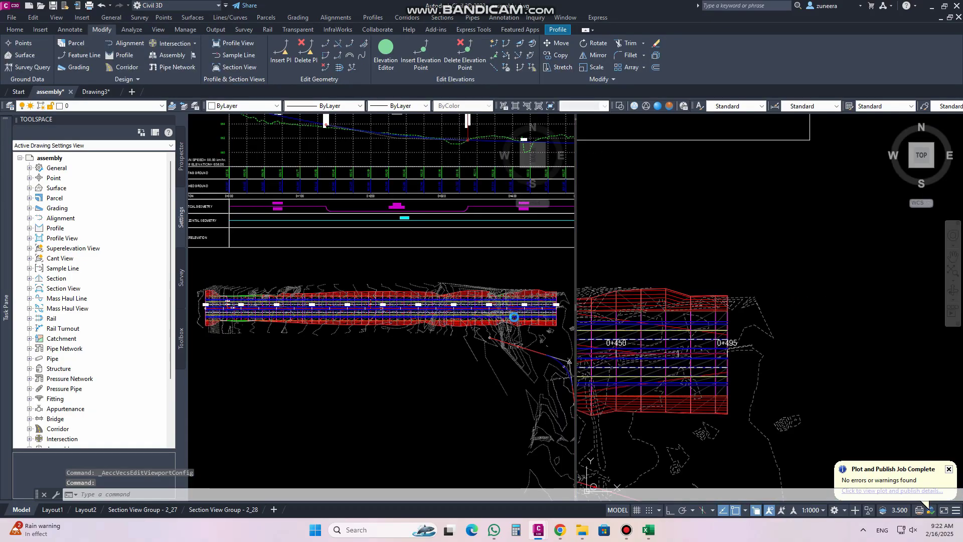
Step: Create an Undivided Crowned Road assembly with the KATR_Basic style and View-Edit code set, placing its baseline below the existing Main Road assembly
scroll(492, 315, "down", 5)
scroll(559, 231, "up", 6)
scroll(559, 232, "down", 4)
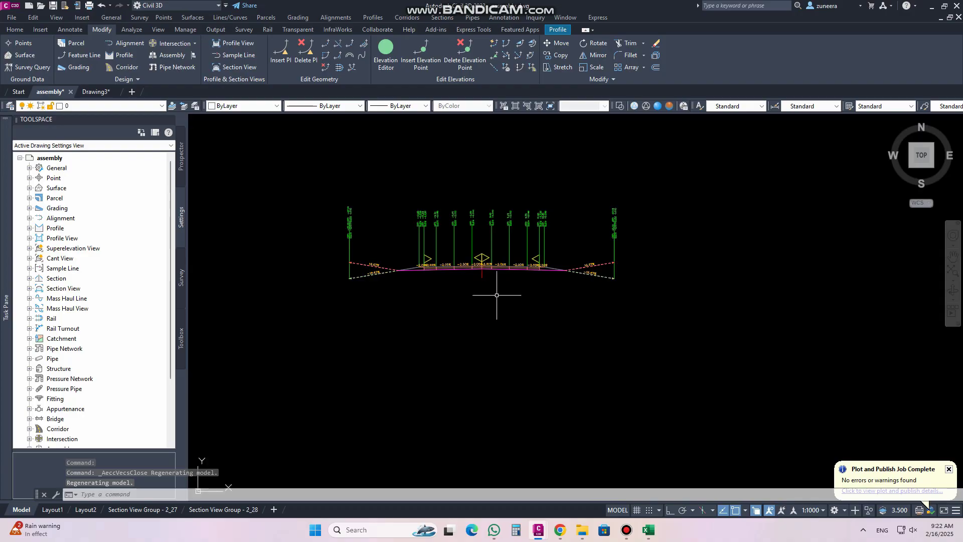
left_click(16, 30)
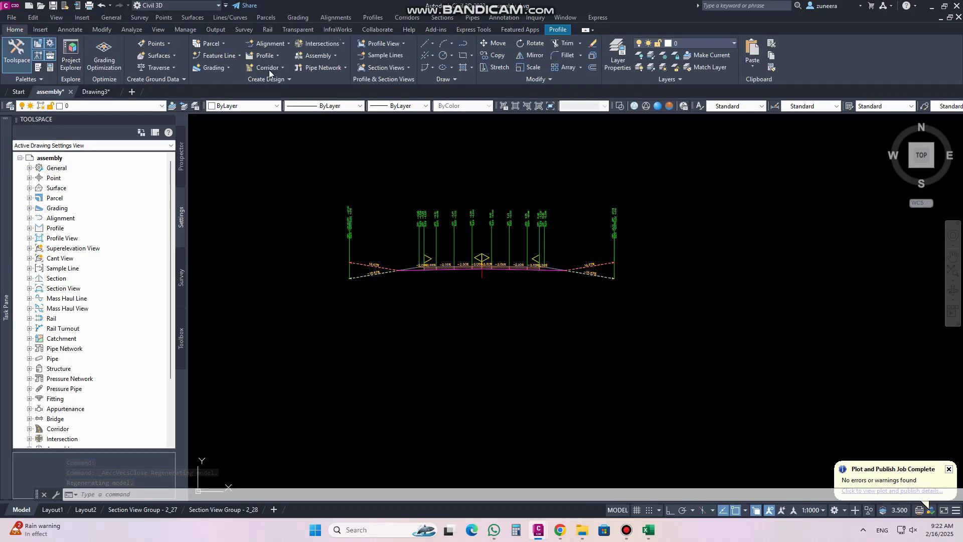
left_click(319, 56)
left_click(325, 71)
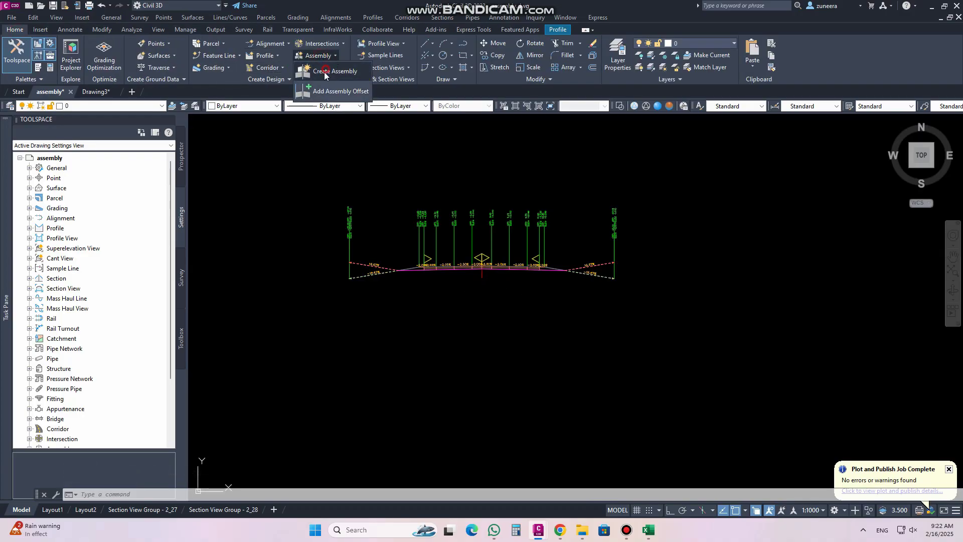
left_click(439, 343)
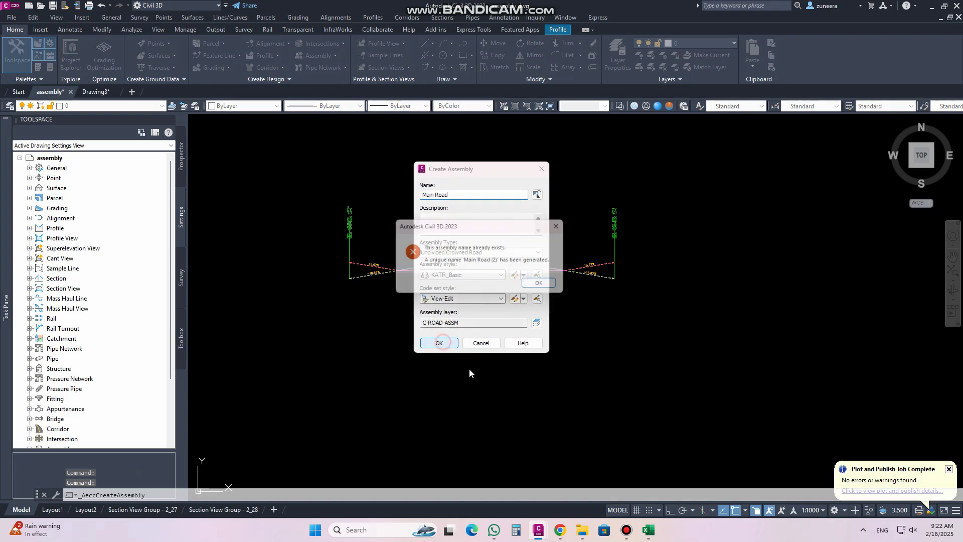
key("Return")
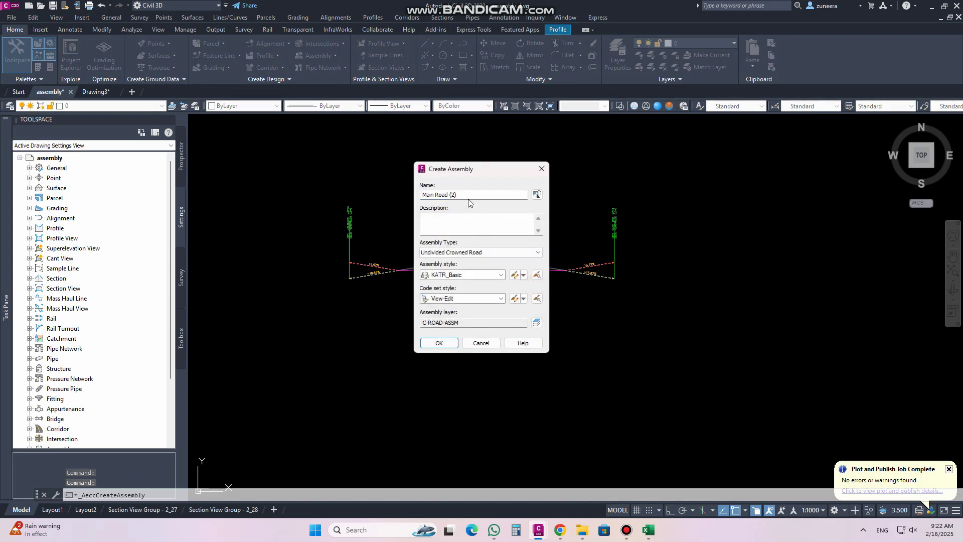
left_click(439, 343)
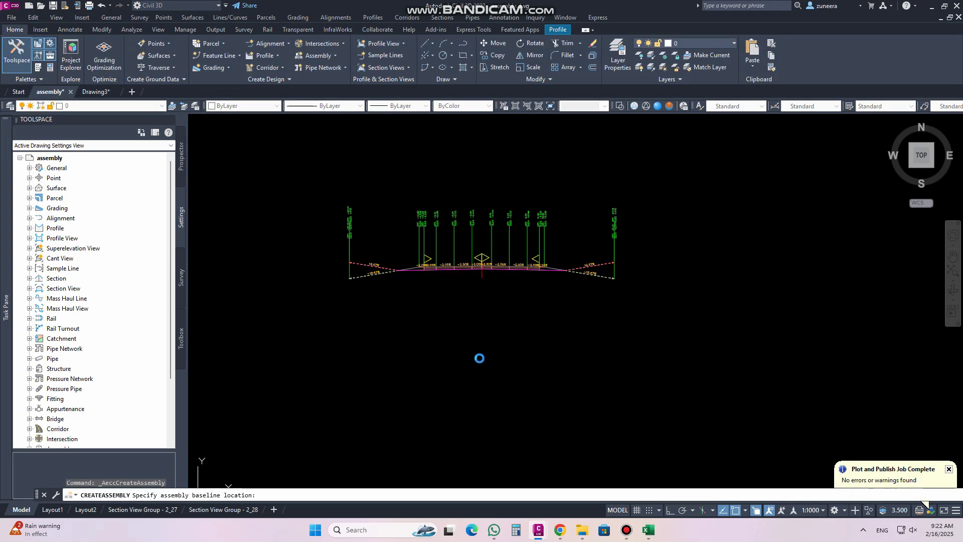
left_click(494, 371)
Step: Select the new assembly's baseline and open the Metric Lanes subassemblies for it
scroll(608, 333, "up", 3)
left_click(500, 224)
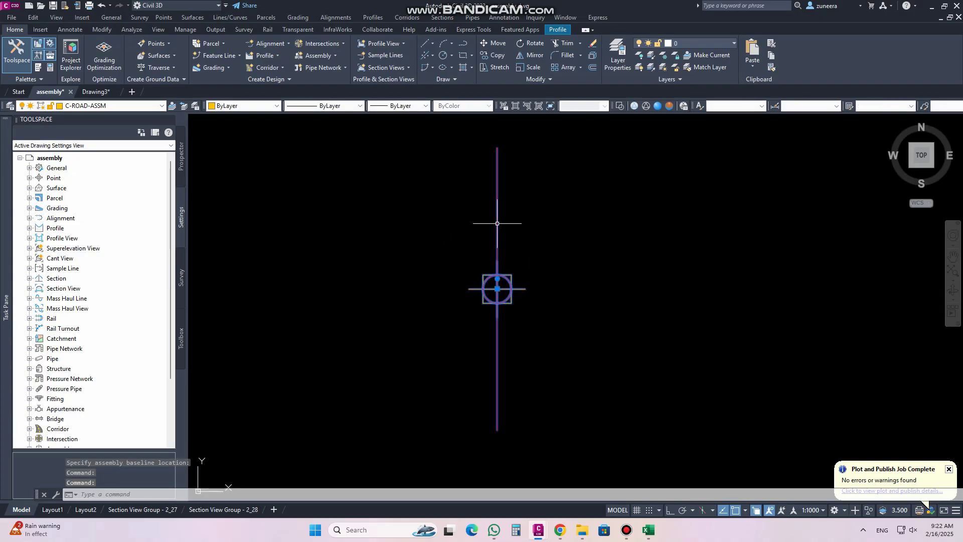
left_click(362, 43)
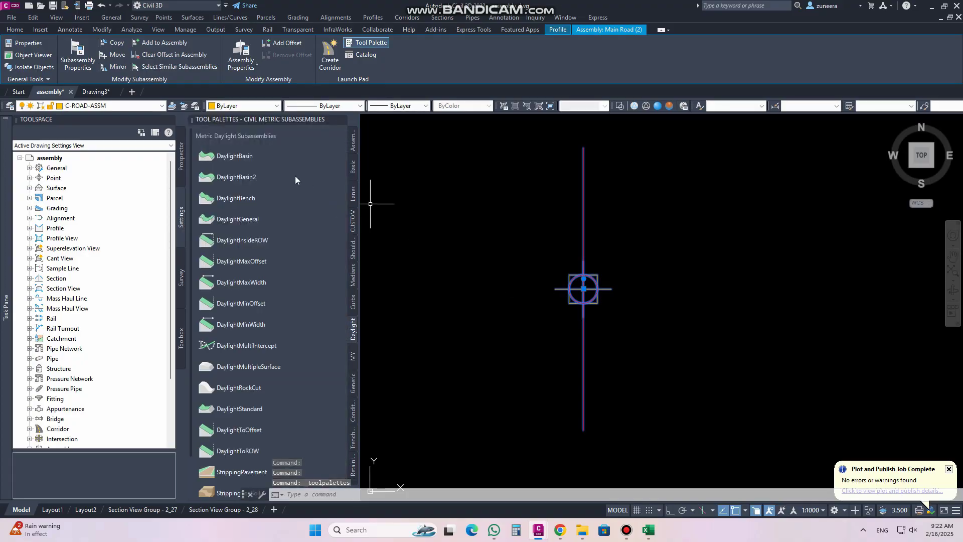
left_click(352, 195)
Step: Try attaching a right-side LaneSuperelevationAOR to the new baseline to check the group and subassembly name prompts, and cancel it
left_click(236, 159)
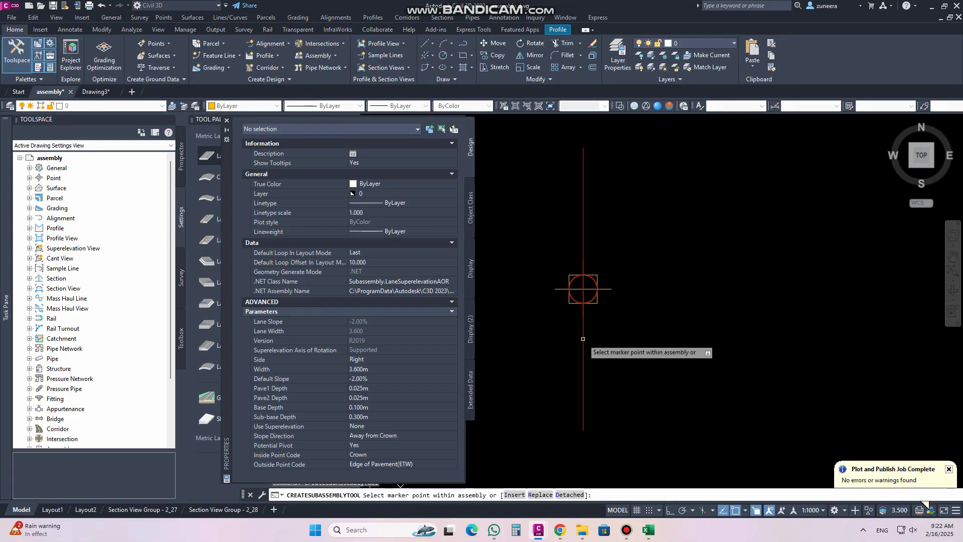
left_click(583, 340)
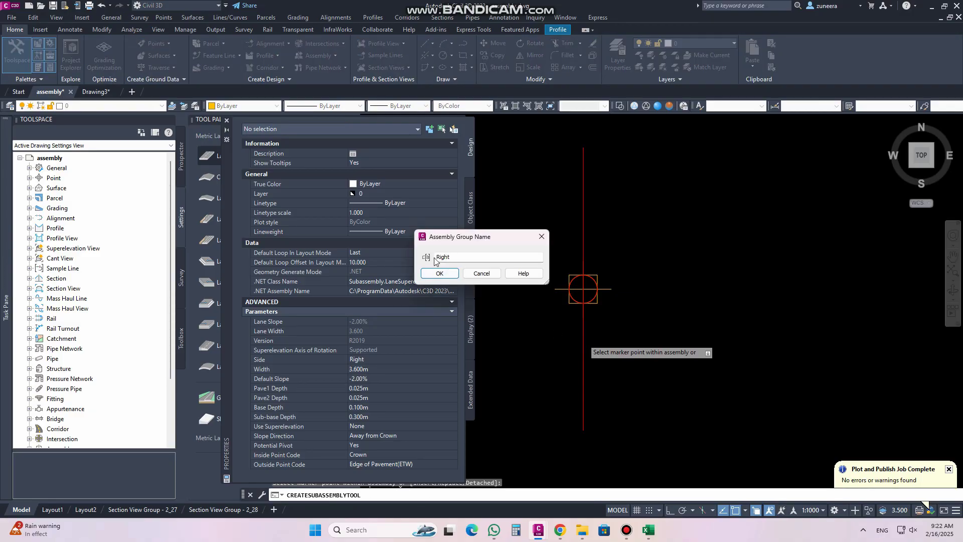
left_click(439, 274)
left_click(499, 255)
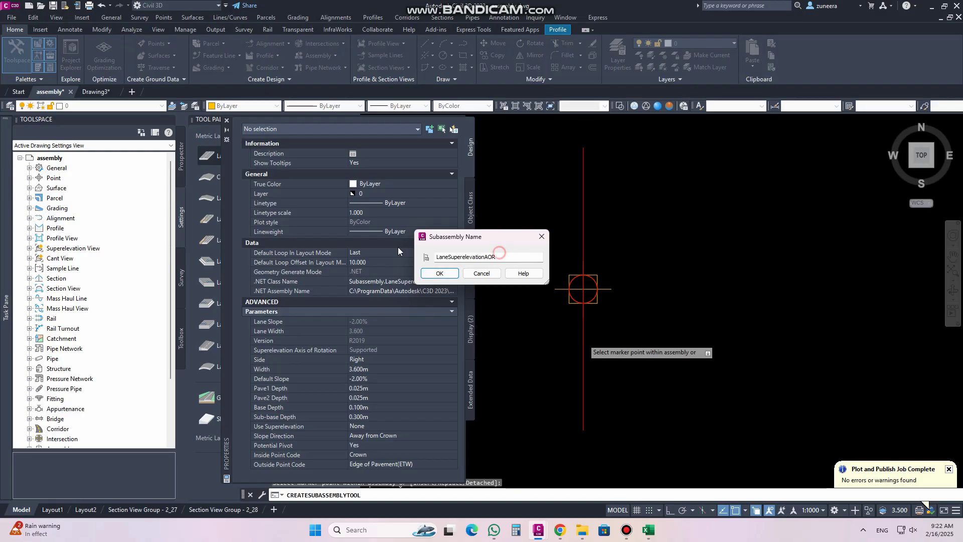
double_click(498, 256)
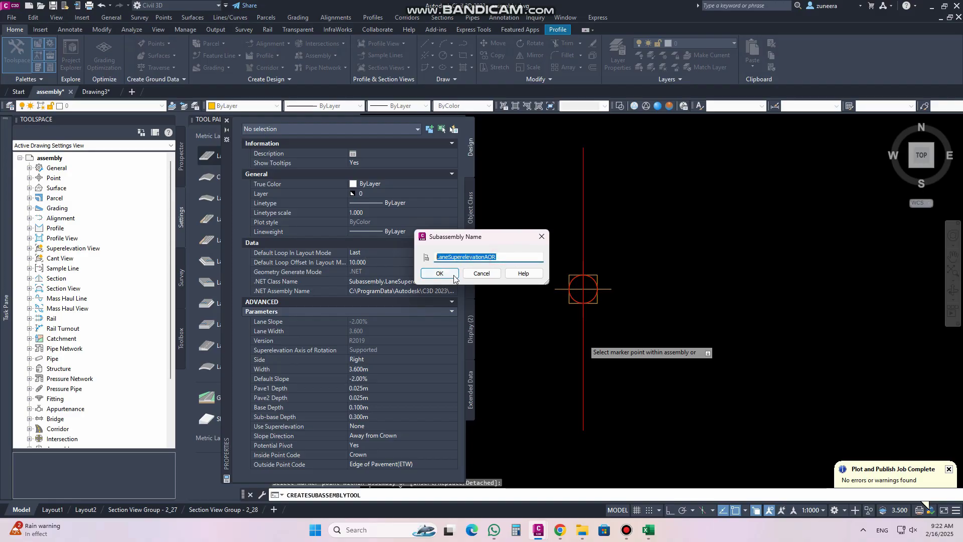
left_click(541, 237)
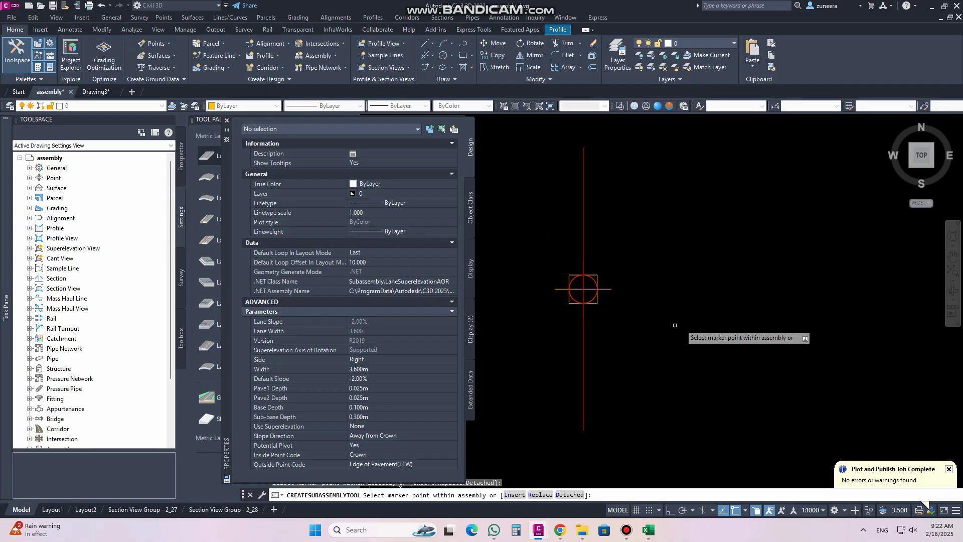
key("Escape")
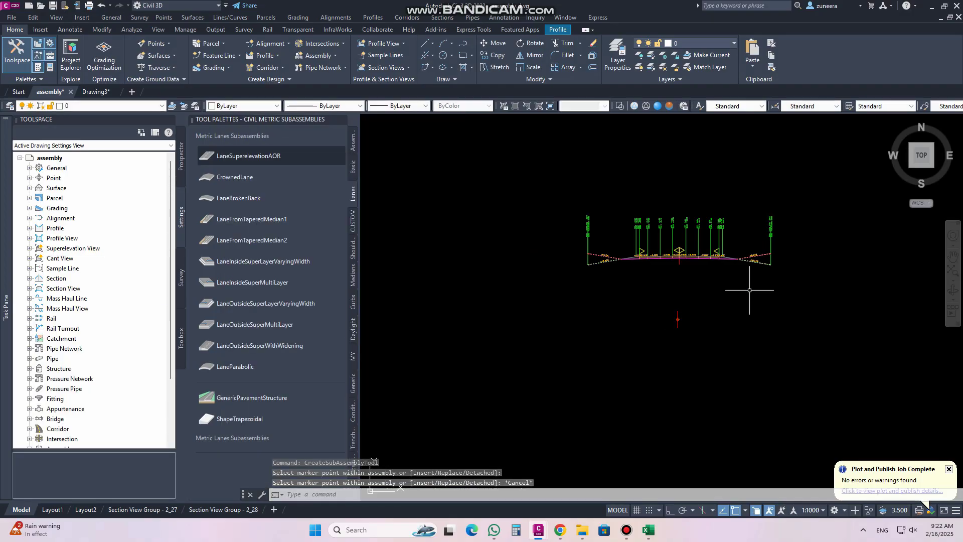
Step: Examine how the subassemblies are named and grouped in the original Main Road assembly's construction properties
scroll(722, 296, "down", 5)
scroll(742, 278, "up", 5)
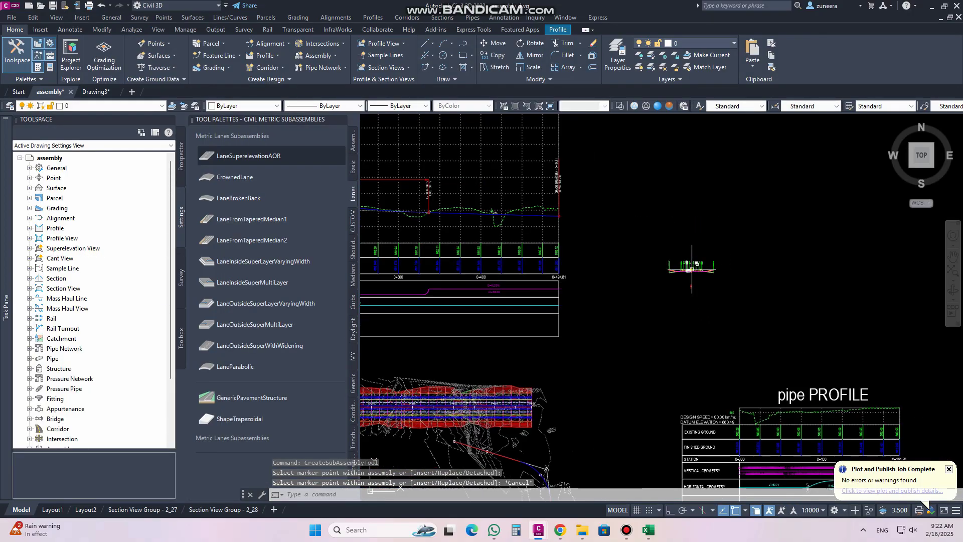
scroll(688, 273, "up", 4)
left_click(589, 275)
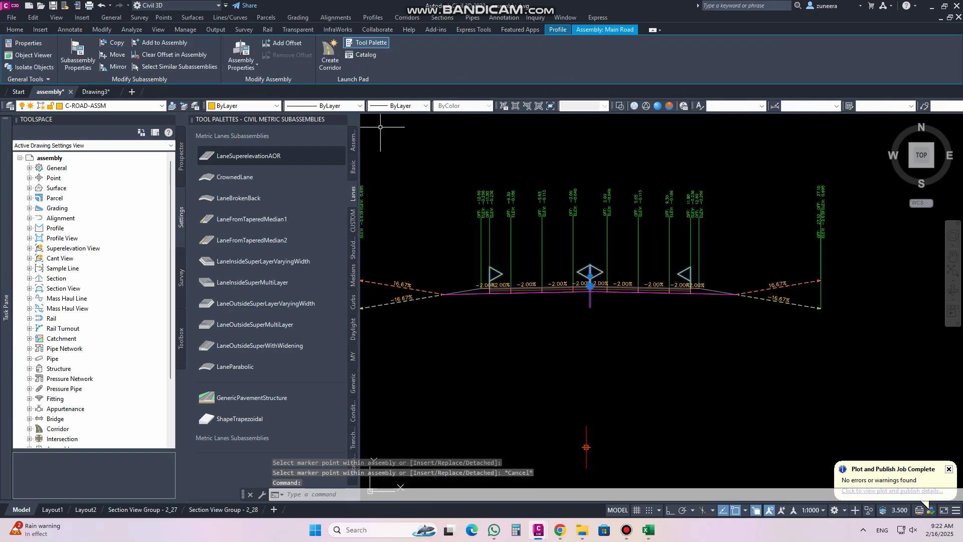
left_click(239, 48)
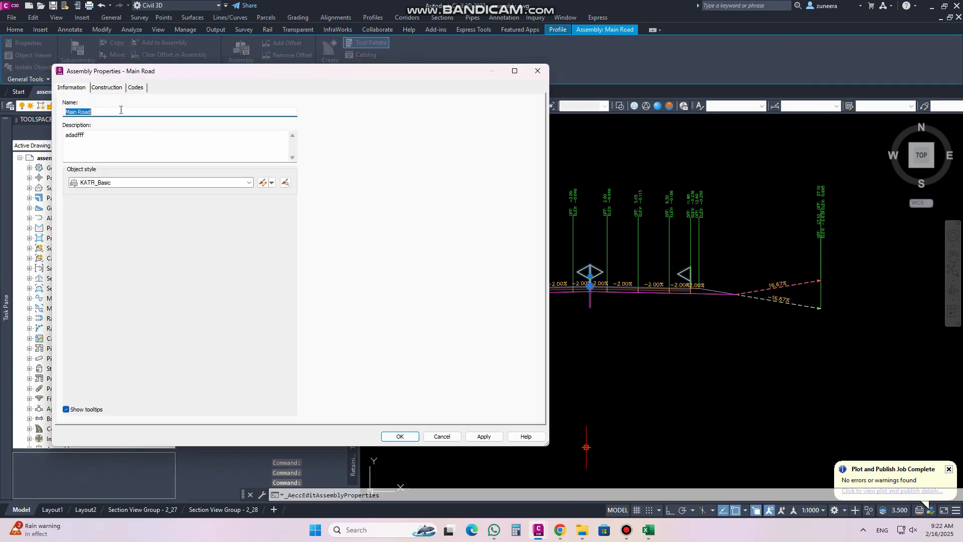
left_click(107, 88)
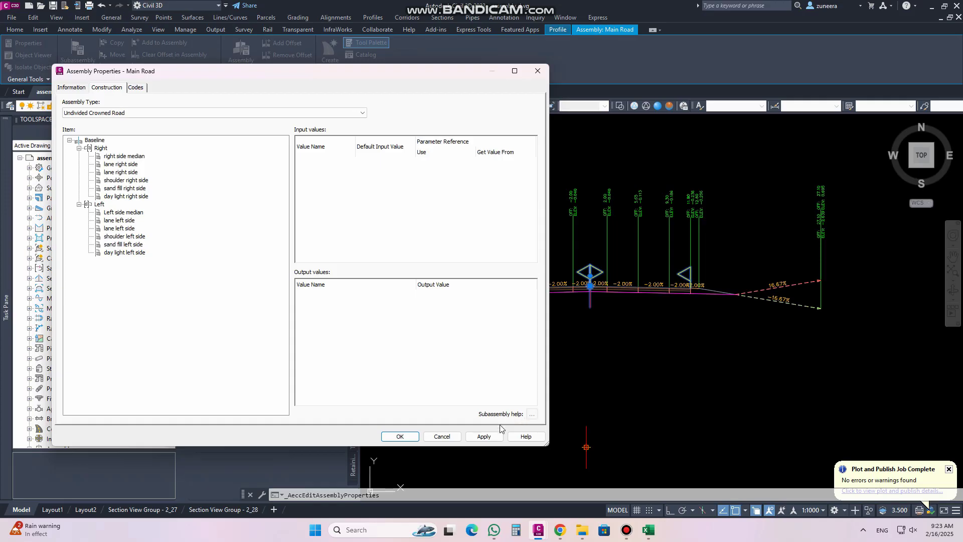
left_click(400, 436)
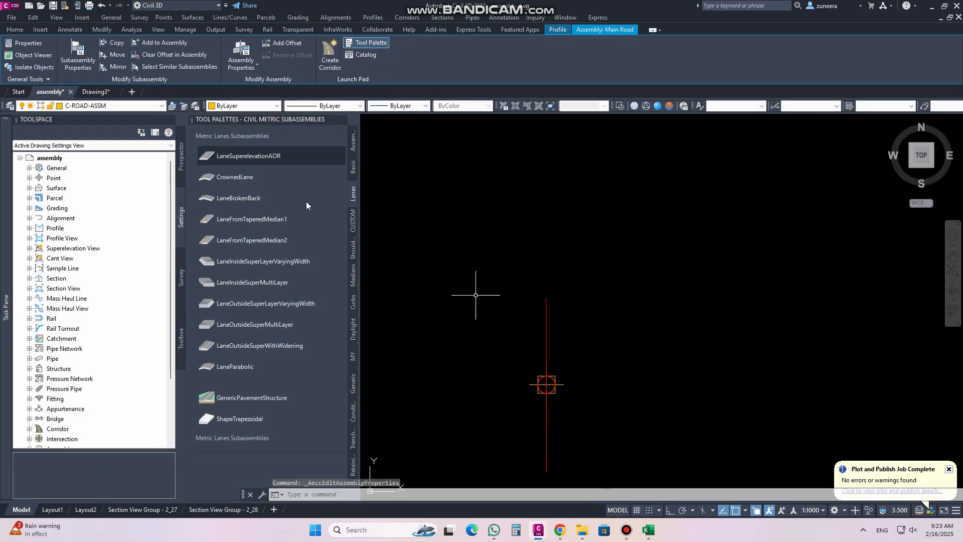
Step: Try attaching LaneSuperelevationAOR to the new assembly under the name "rs main", cancel it, and close the properties and subassembly palettes
left_click(268, 158)
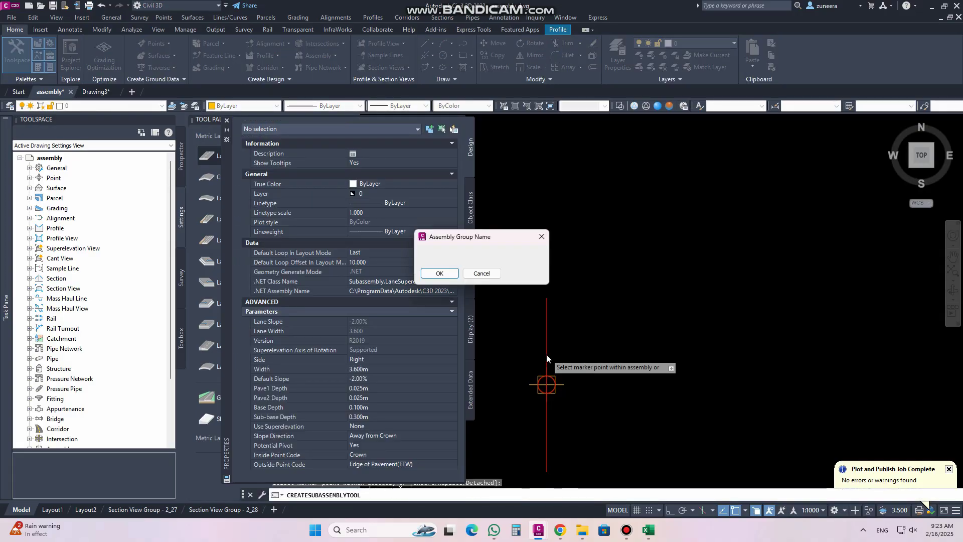
left_click(445, 274)
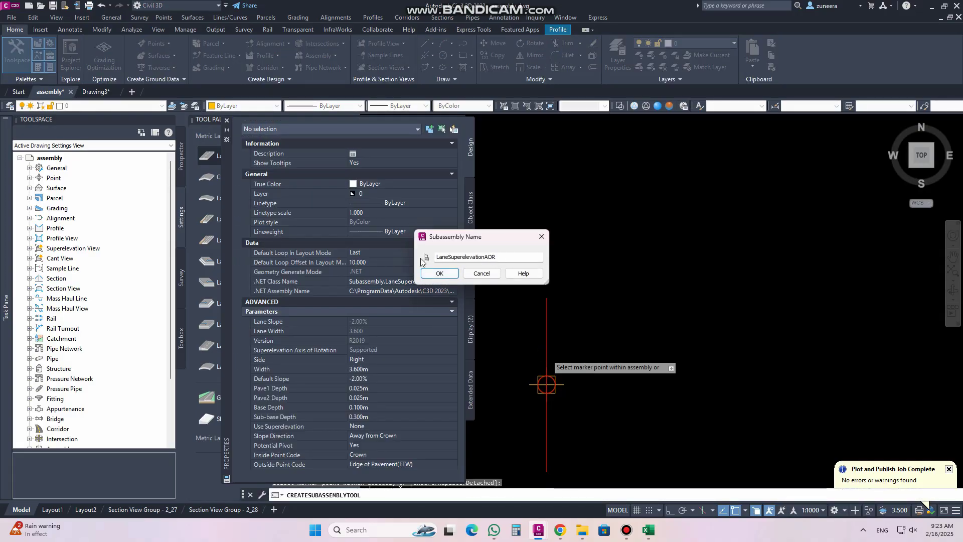
left_click_drag(437, 260, 409, 257)
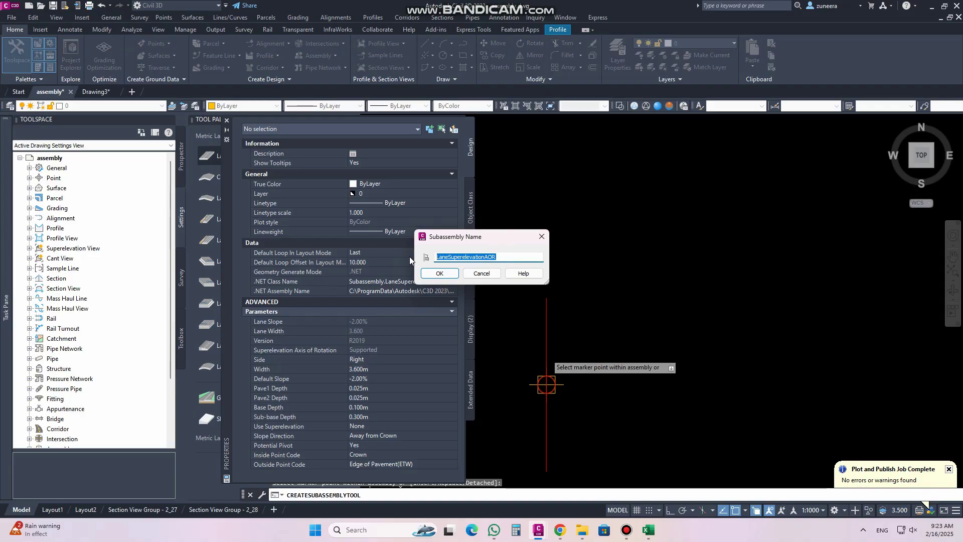
type("rs main")
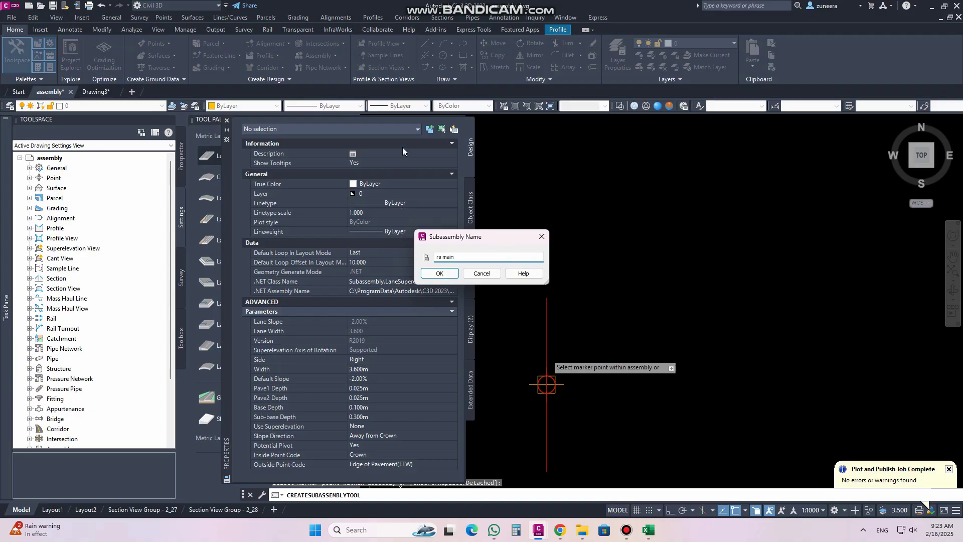
left_click(542, 237)
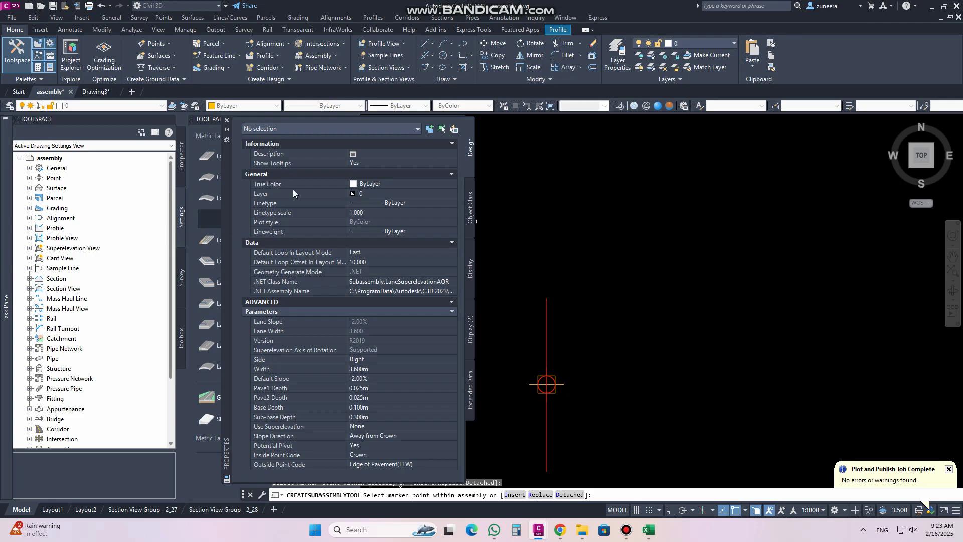
left_click(227, 122)
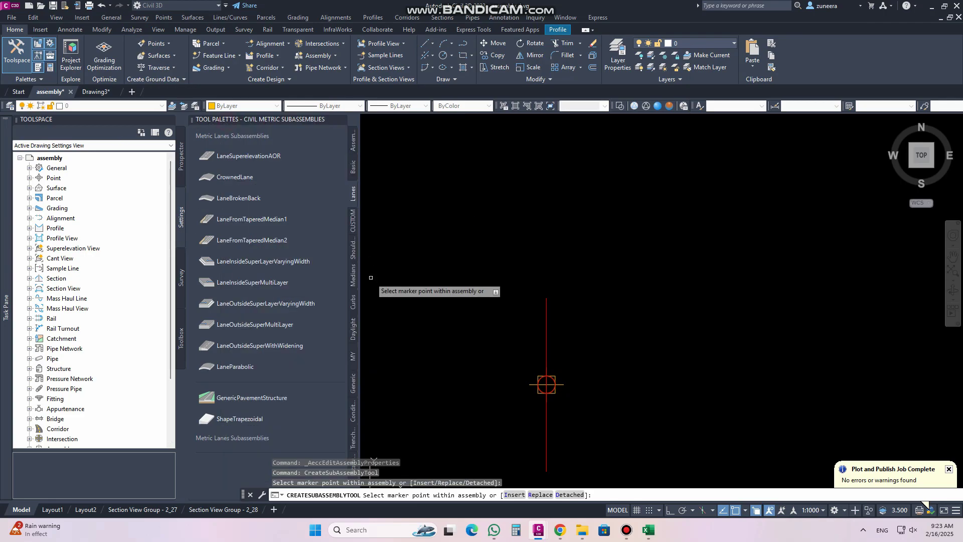
left_click(343, 120)
key("Escape")
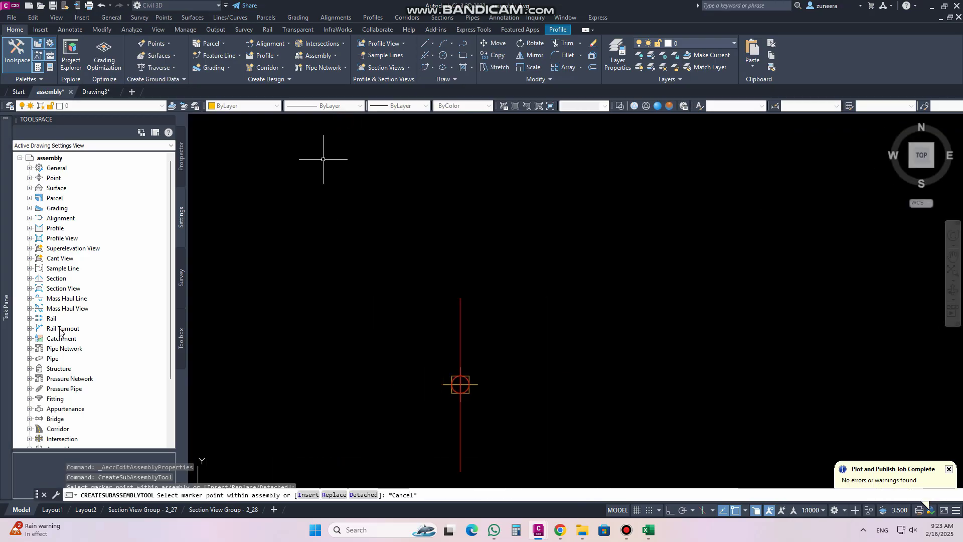
Step: Open the command settings of CreateSubAssemblyTool from the drawing's Subassembly commands
scroll(44, 346, "down", 2)
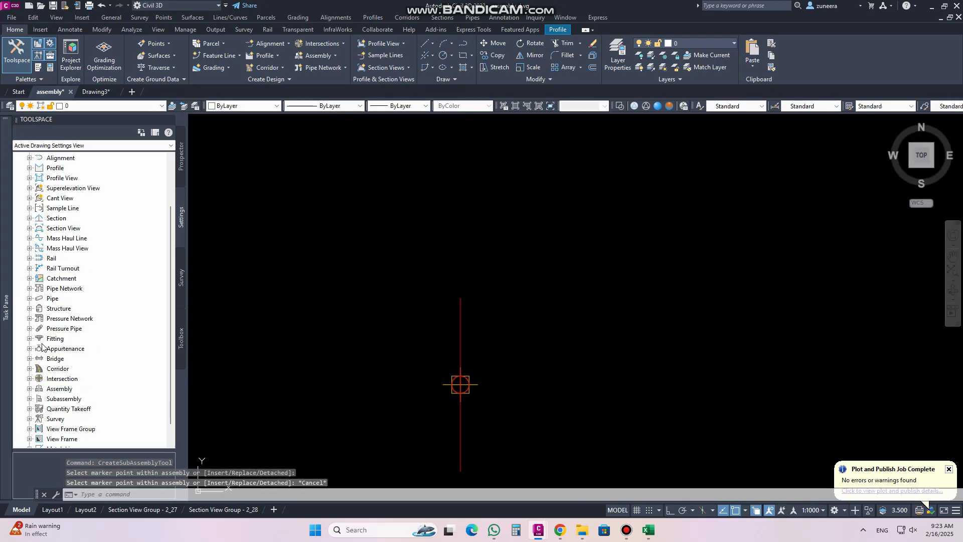
scroll(31, 389, "down", 1)
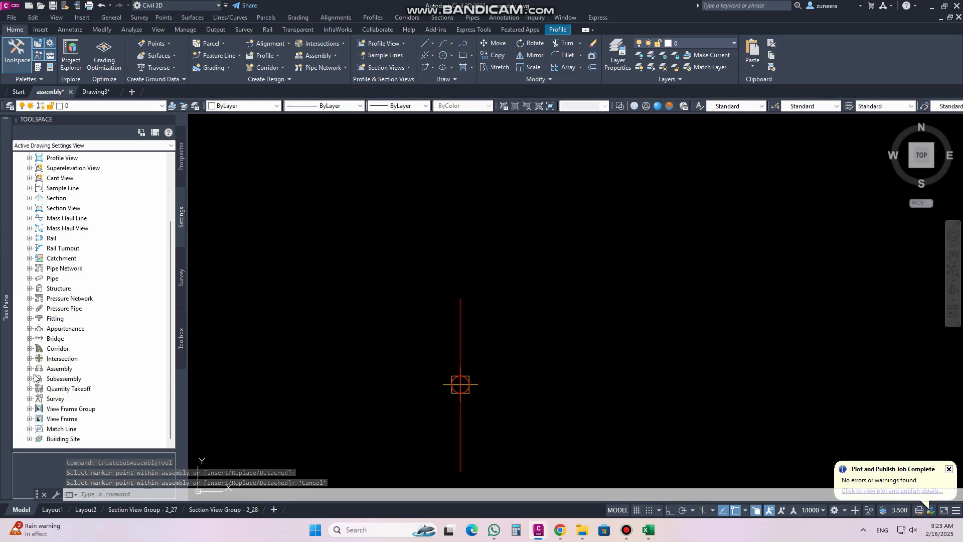
left_click(29, 379)
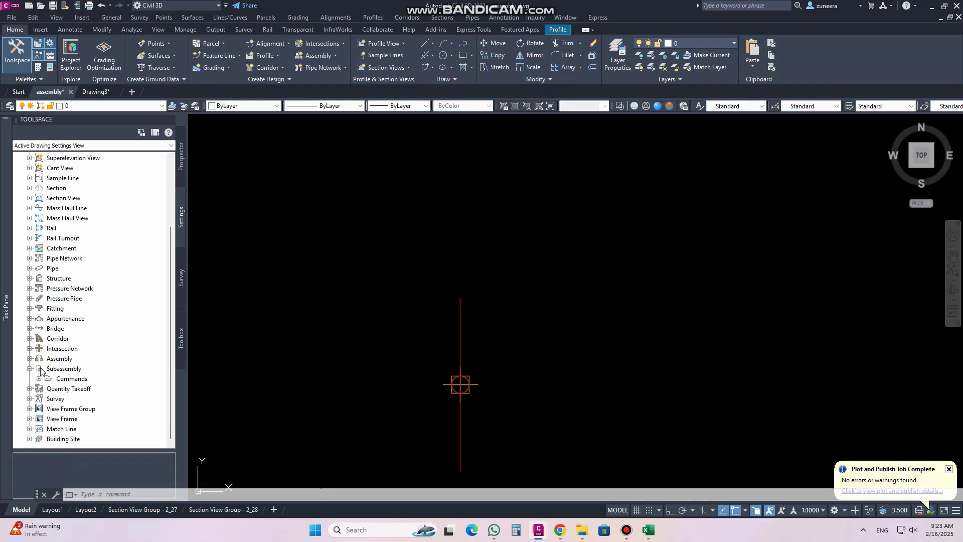
left_click(38, 379)
scroll(65, 376, "down", 1)
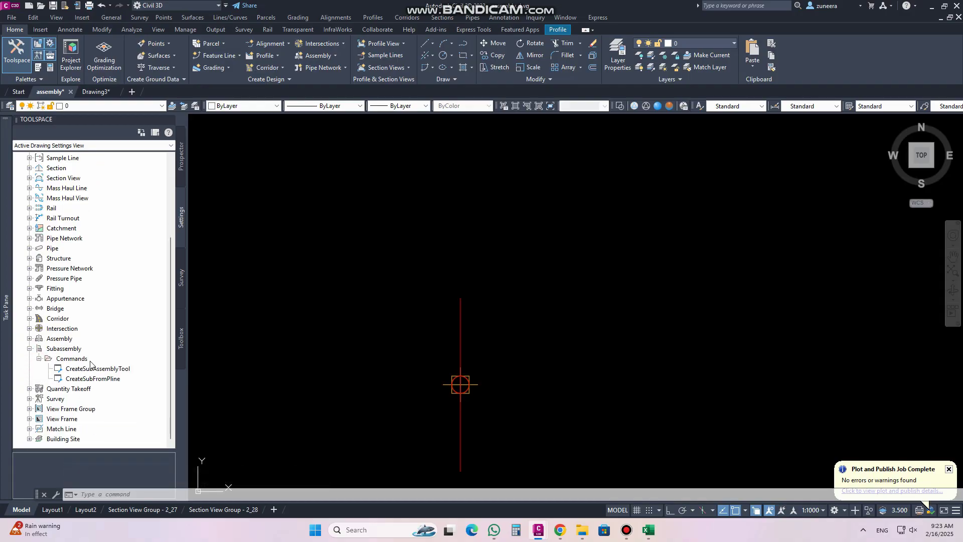
left_click(91, 370)
right_click(92, 372)
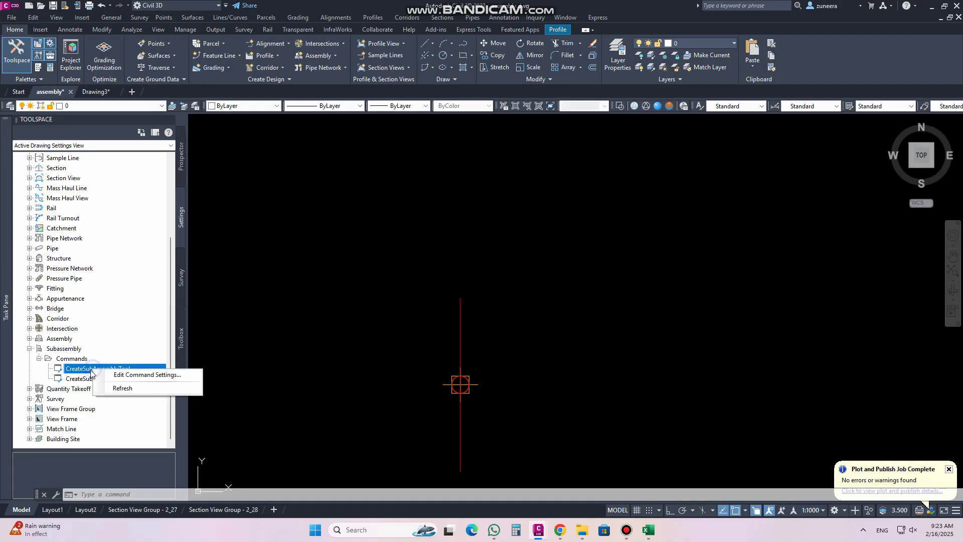
left_click(118, 376)
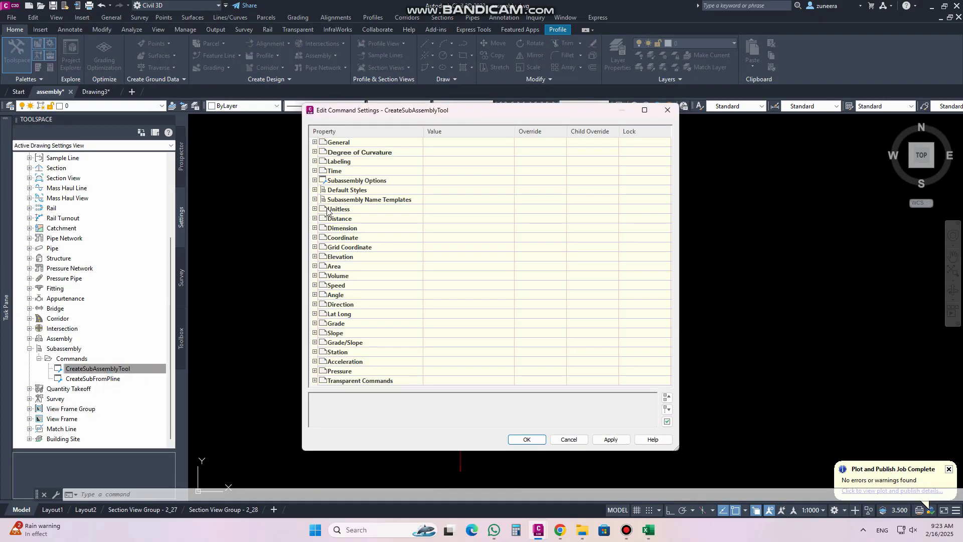
Step: Turn off the Subassembly Name Prompt in the CreateSubAssemblyTool subassembly options and save the settings
left_click(315, 180)
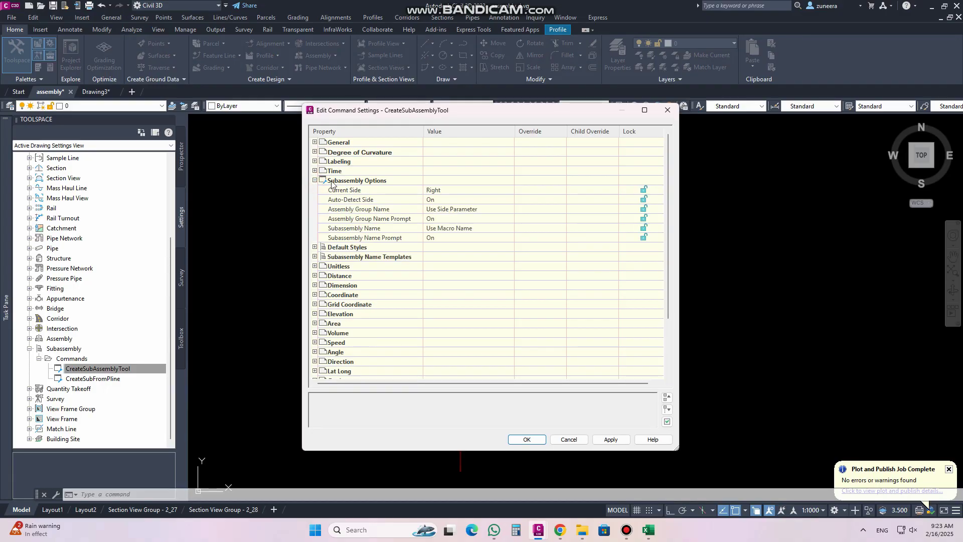
left_click(345, 238)
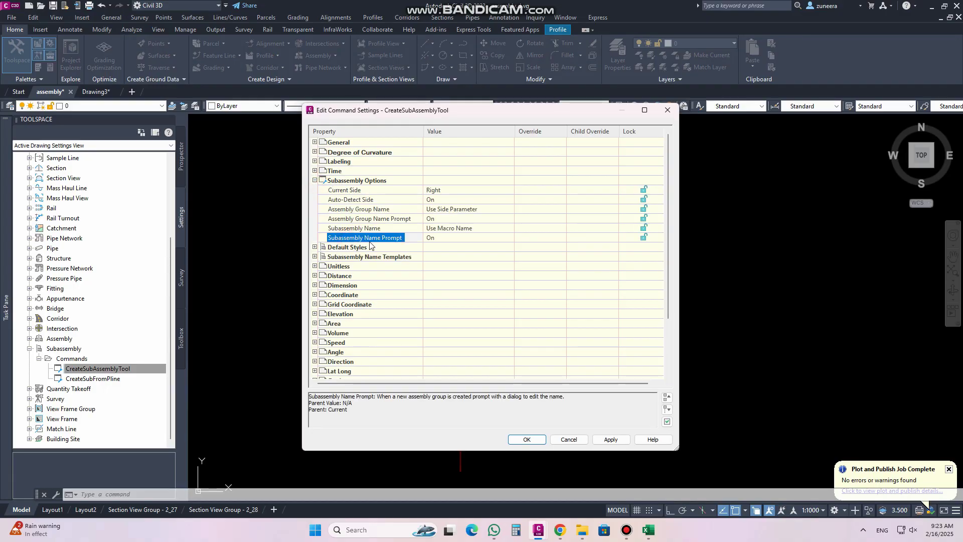
left_click(444, 238)
left_click(444, 237)
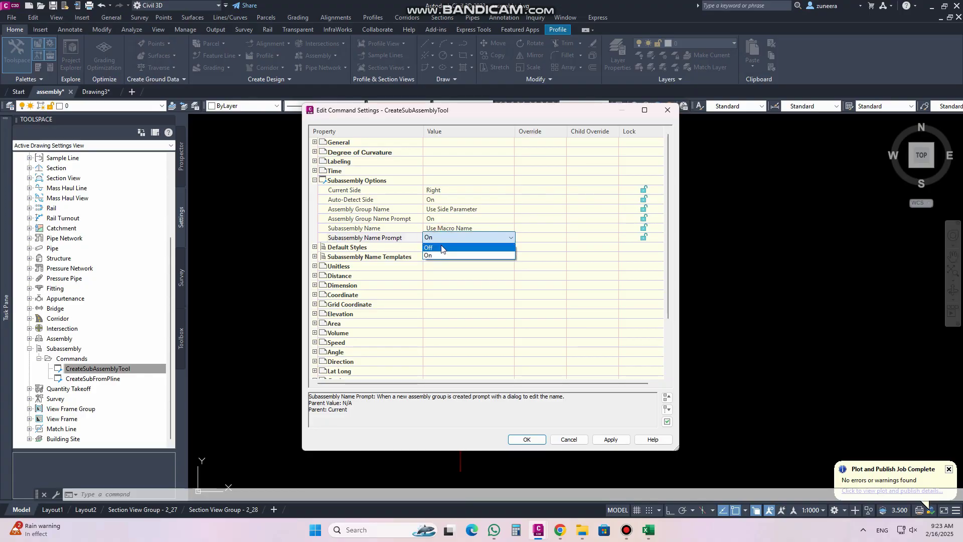
left_click(441, 247)
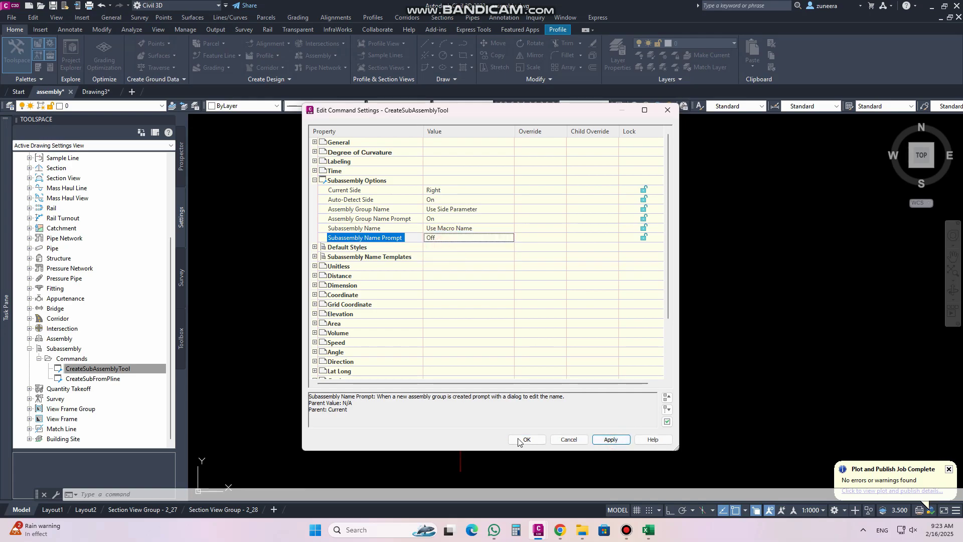
left_click(527, 438)
Step: Attach a right-side LaneSuperelevationAOR, 3.600 m wide, to the new assembly's baseline, accepting the proposed assembly group name
middle_click_drag(460, 321, 441, 262)
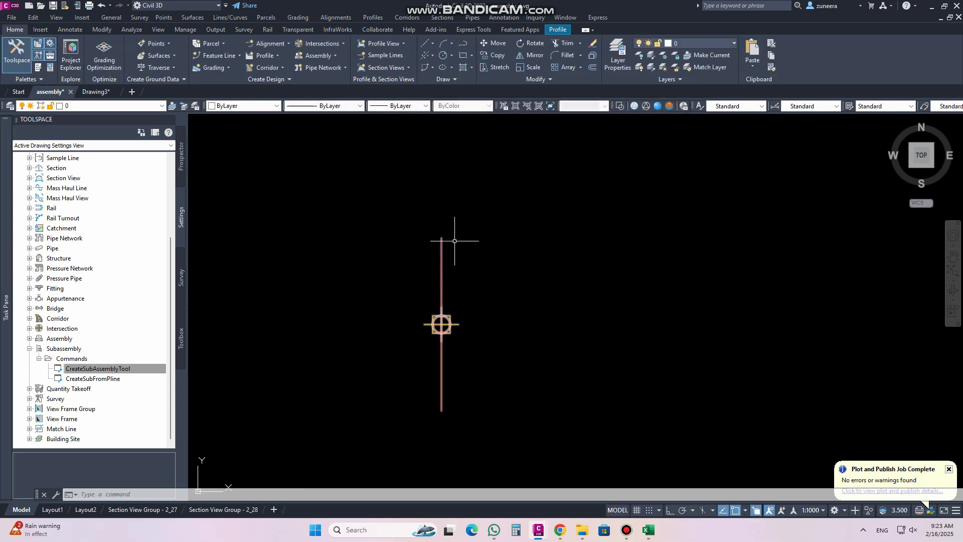
left_click(441, 256)
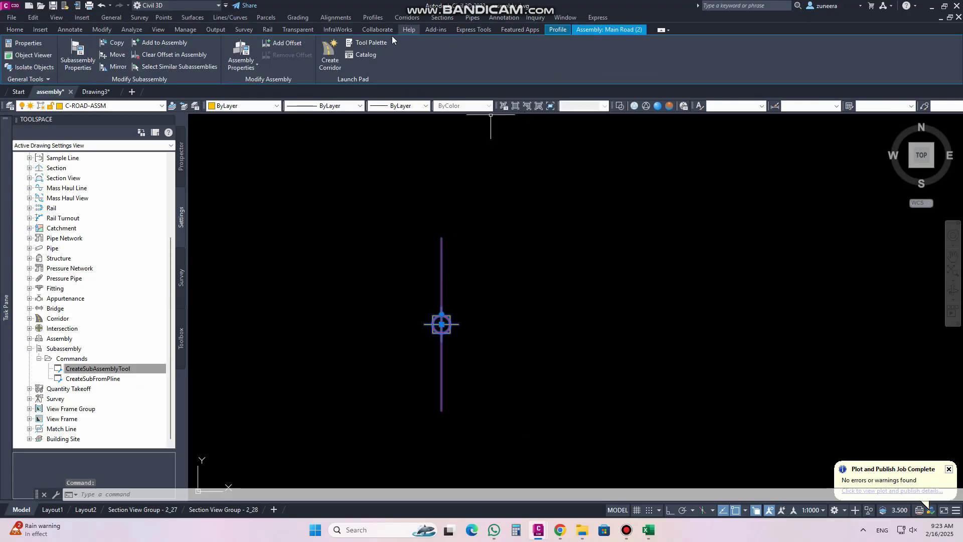
left_click(371, 42)
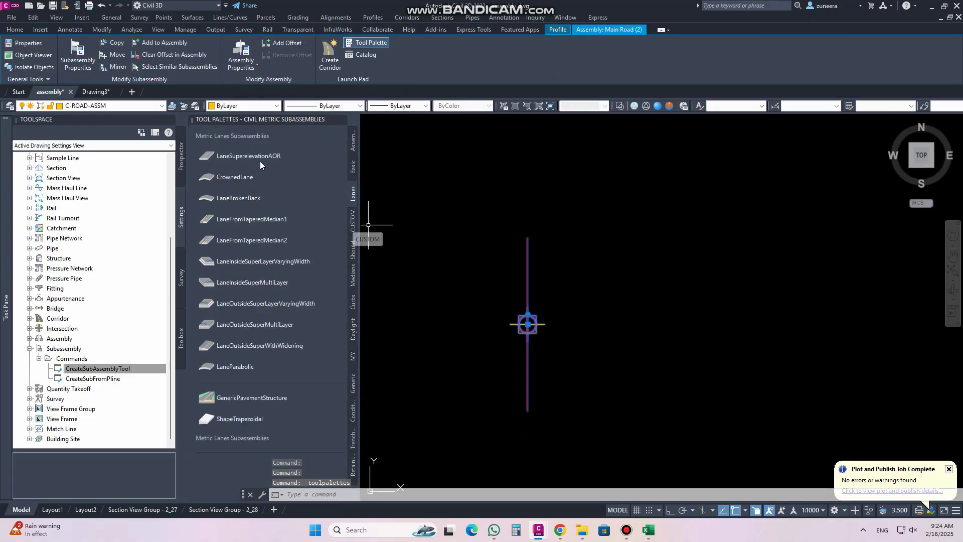
left_click(260, 167)
left_click(527, 324)
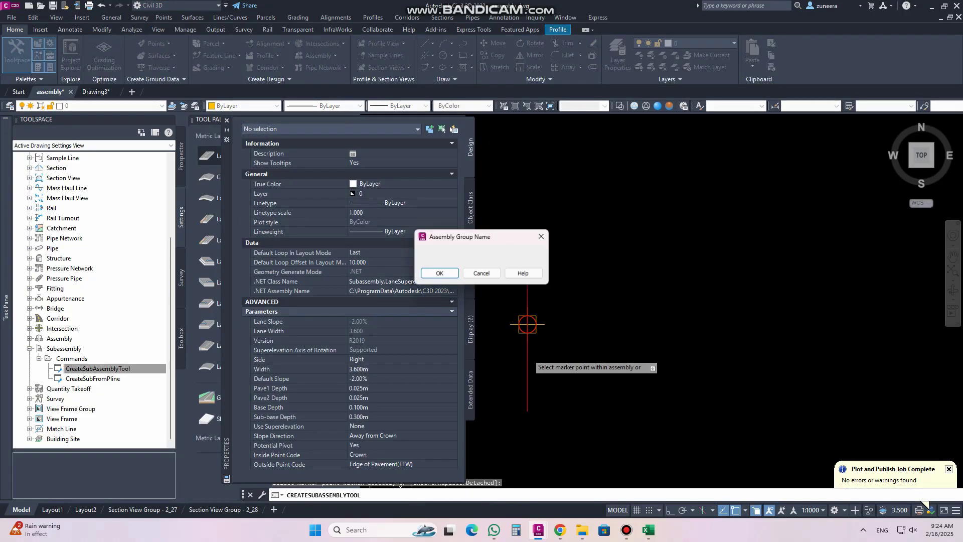
left_click(451, 272)
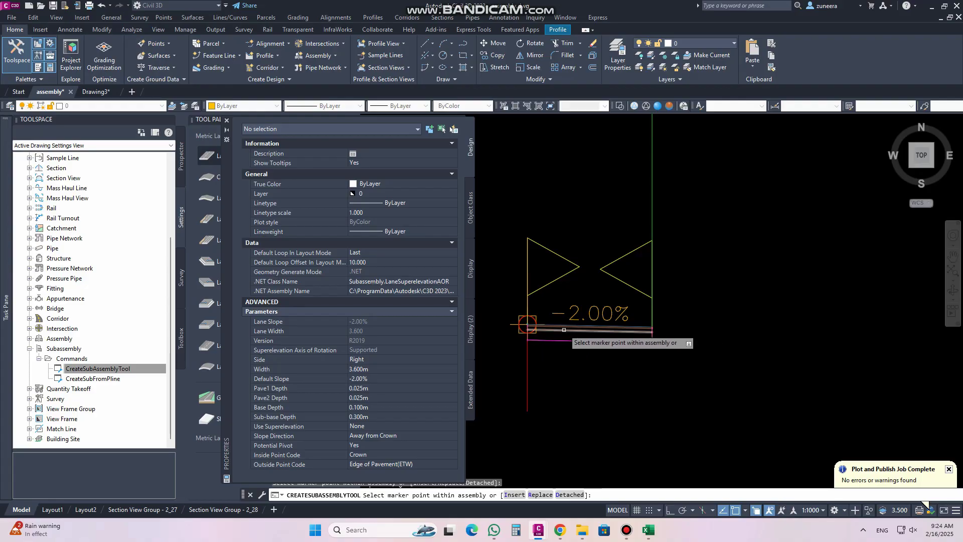
Step: Review the subassembly options in the CreateSubAssemblyTool command settings and close them without changes
right_click(128, 371)
left_click(146, 372)
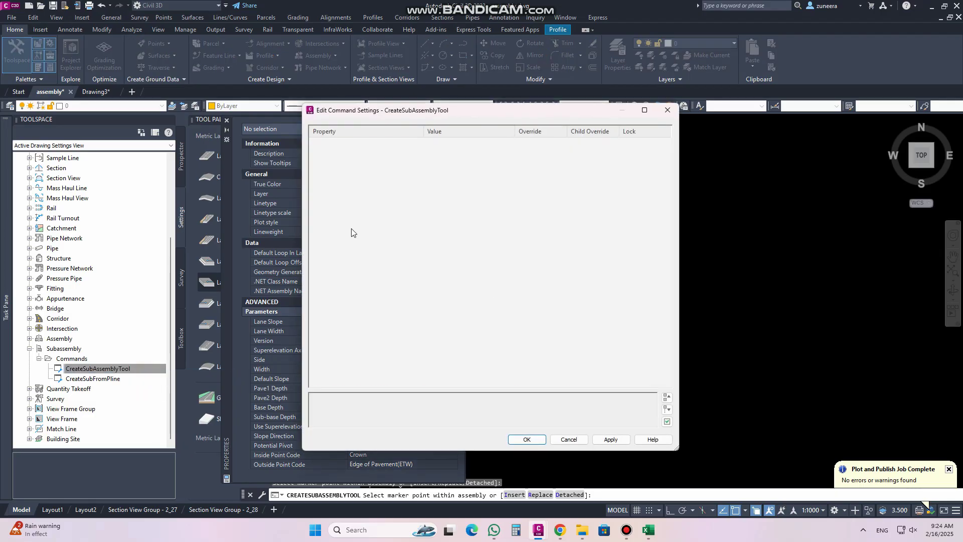
left_click(315, 181)
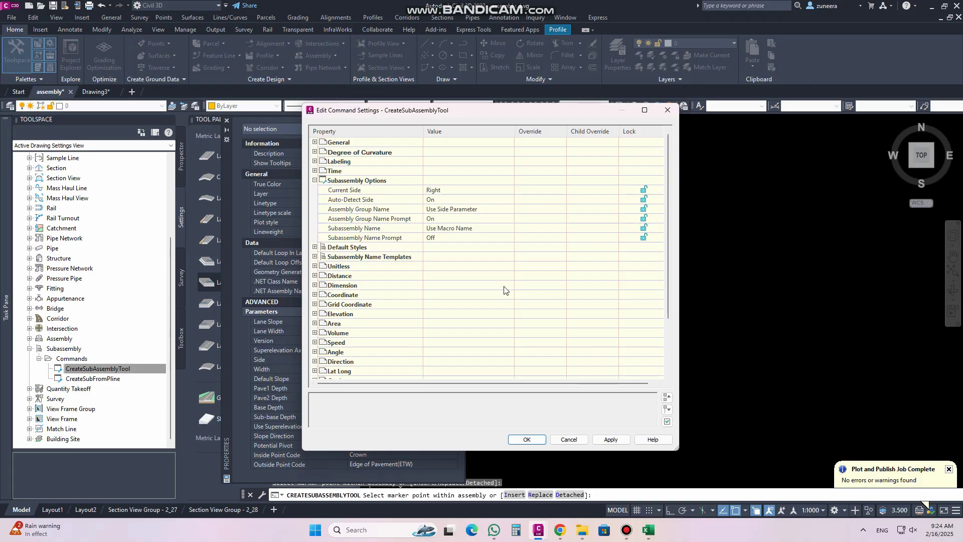
left_click(568, 439)
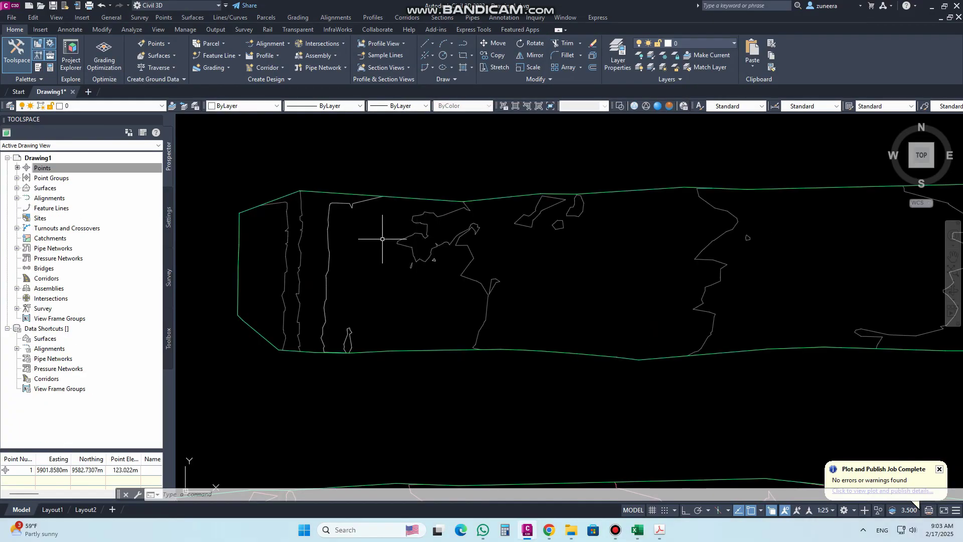
Step: Create a COGO point manually near the surface contours in Drawing1 with description "kl" and elevation 123
scroll(342, 250, "up", 2)
right_click(70, 167)
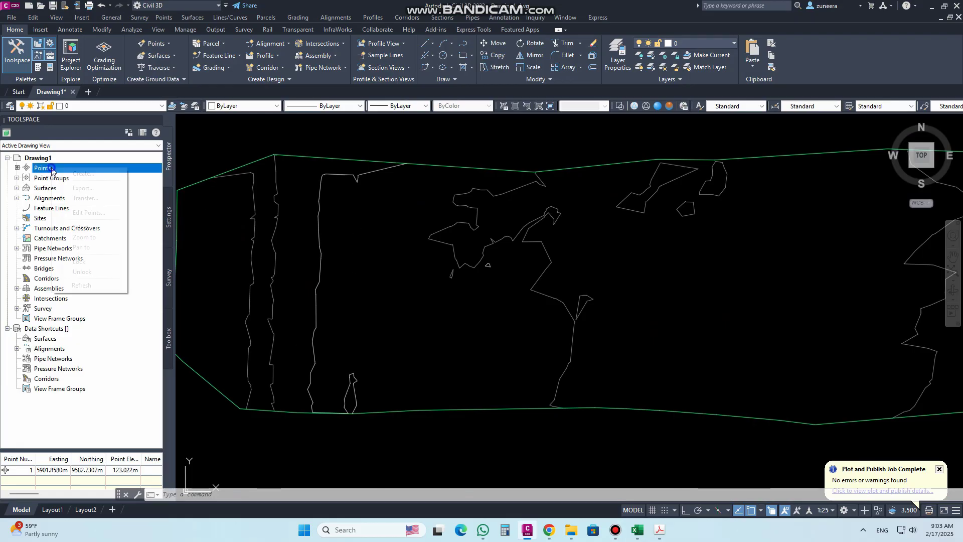
left_click(71, 174)
left_click(407, 143)
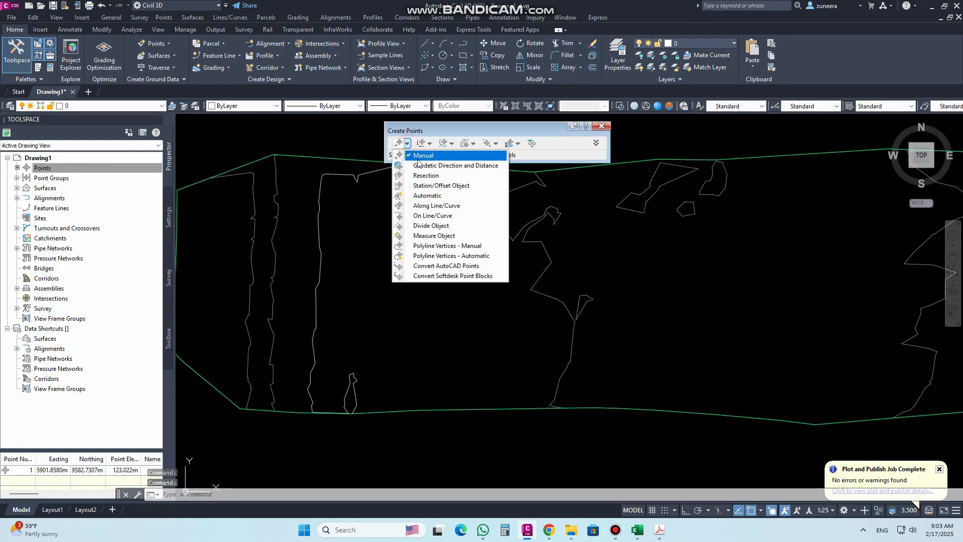
left_click(418, 159)
left_click(394, 268)
scroll(366, 275, "up", 4)
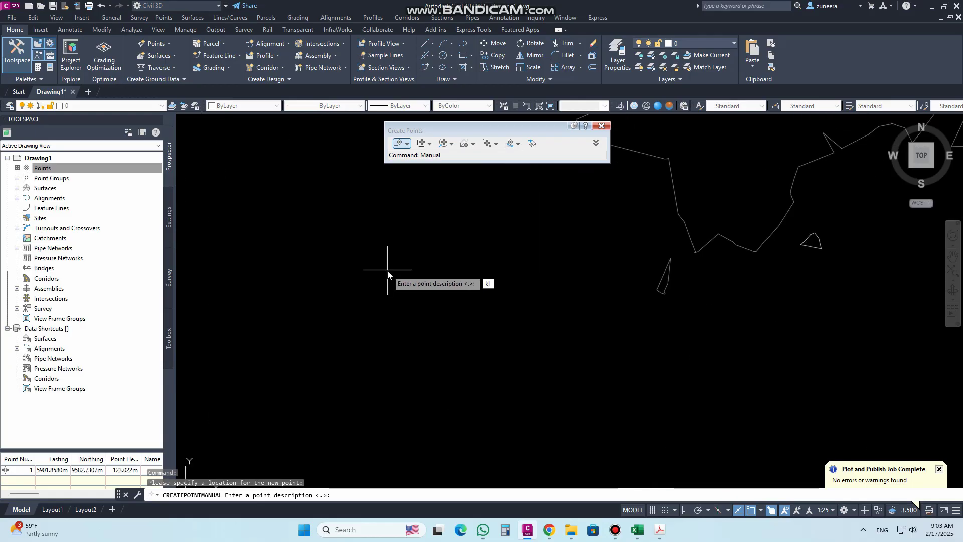
key("Return")
key("Return")
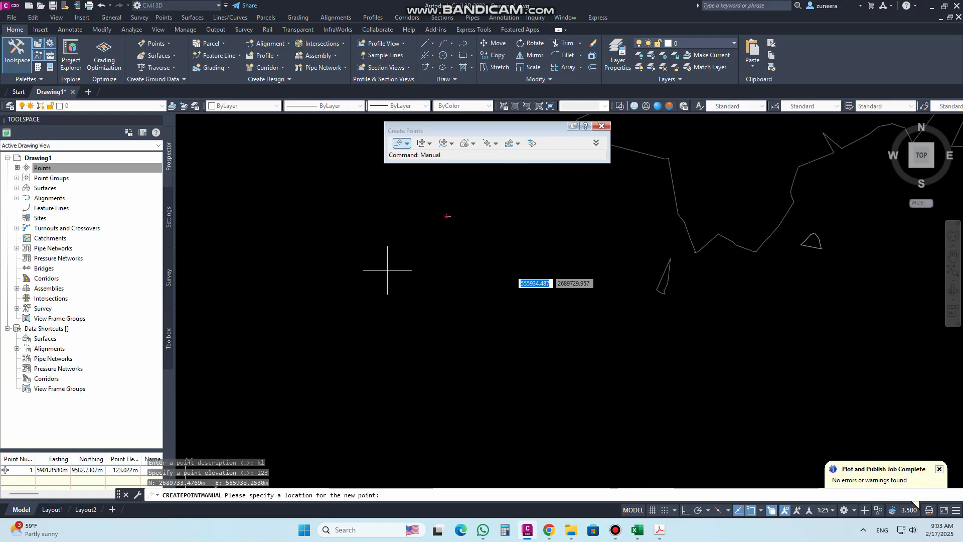
Step: Place two more manual points near the first one, keeping the description "kl" and leaving their elevations unset, and finish the command
scroll(449, 197, "up", 2)
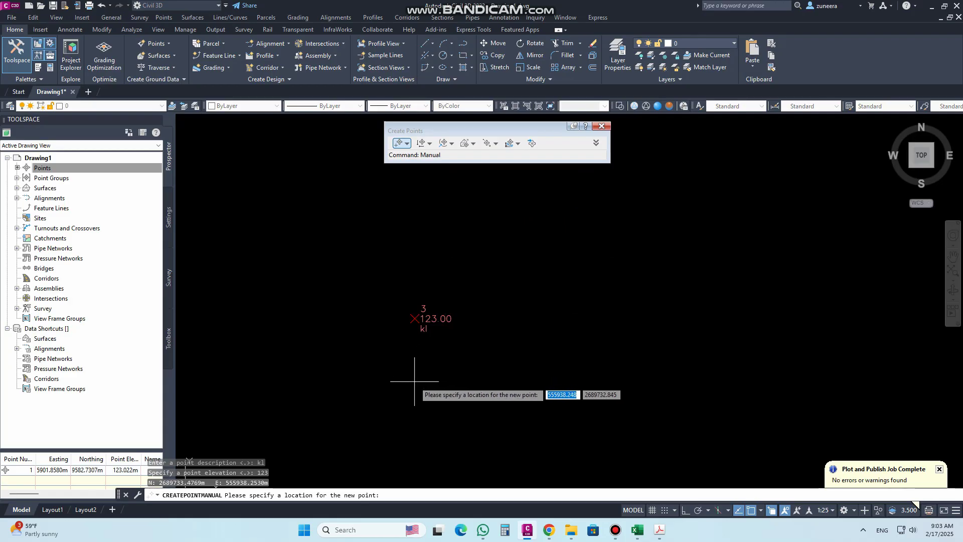
left_click(529, 326)
key("Return")
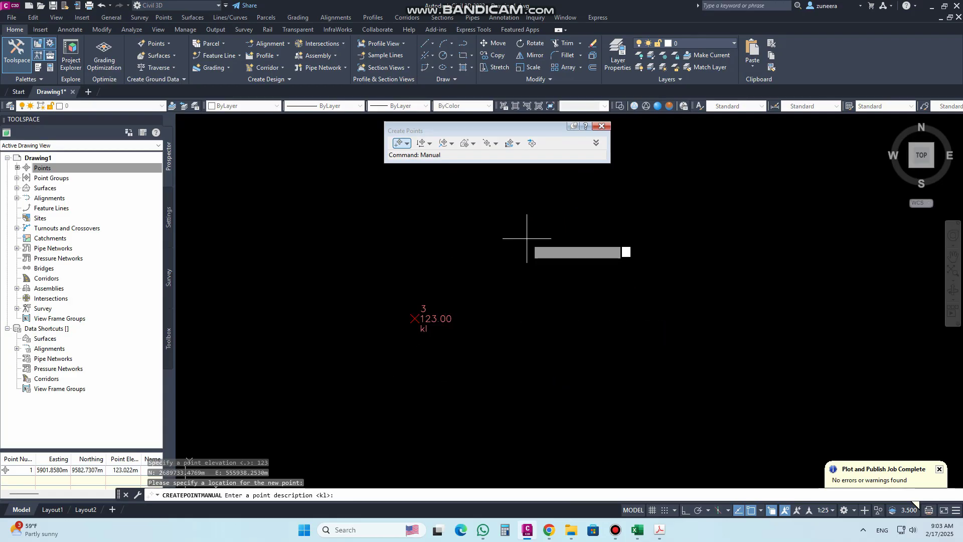
key("Return")
left_click(535, 235)
key("Return")
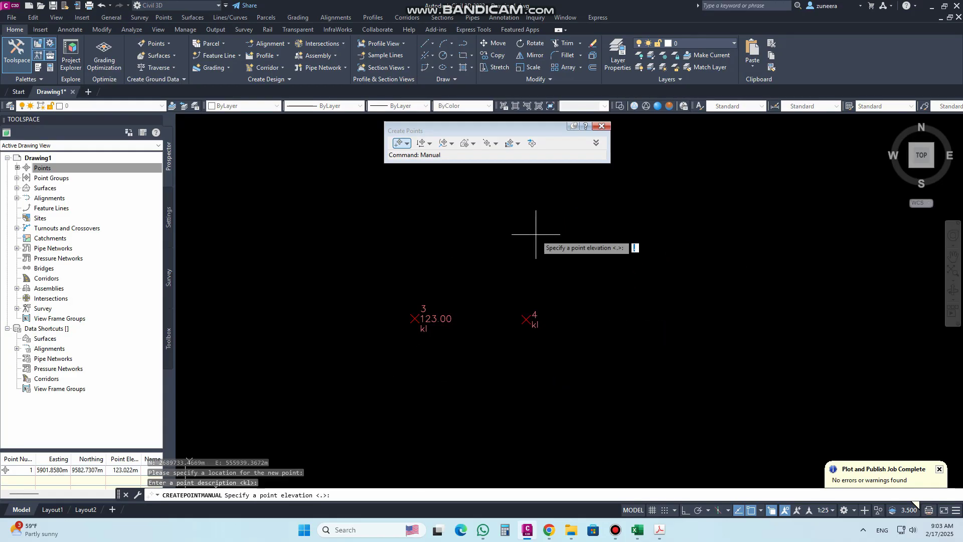
key("Return")
key("Return")
scroll(559, 234, "up", 2)
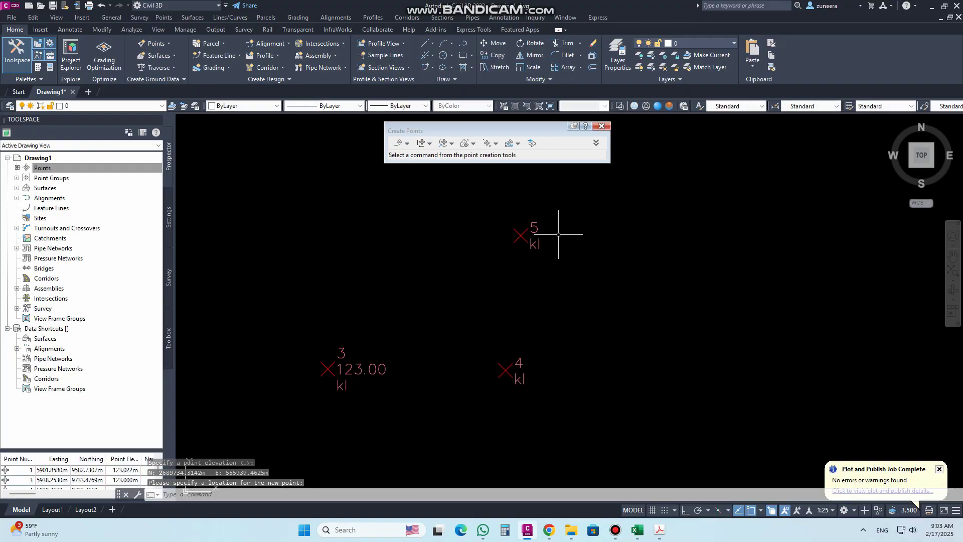
Step: Move the labels of points 3, 4 and 5 away from their markers so each gets a leader
left_click(335, 360)
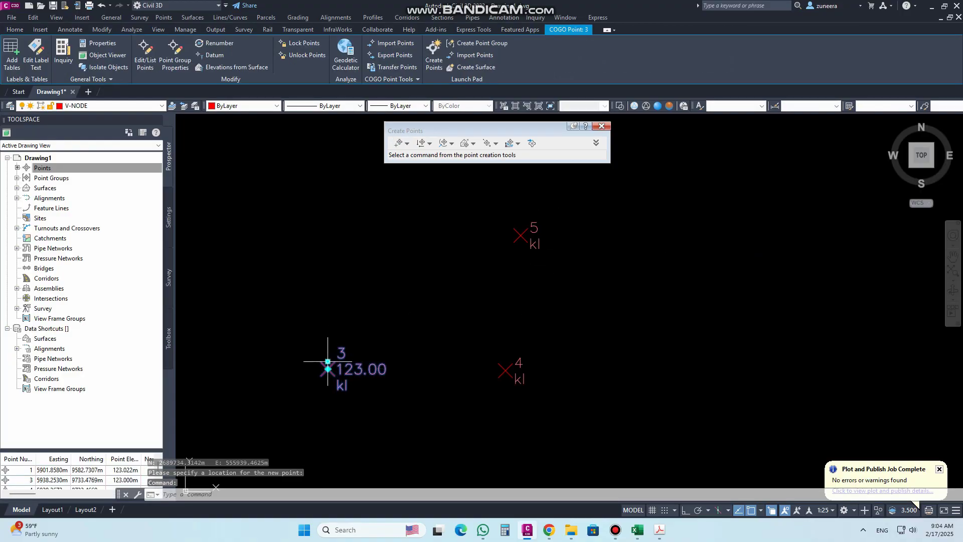
left_click(327, 361)
left_click(374, 291)
left_click(515, 361)
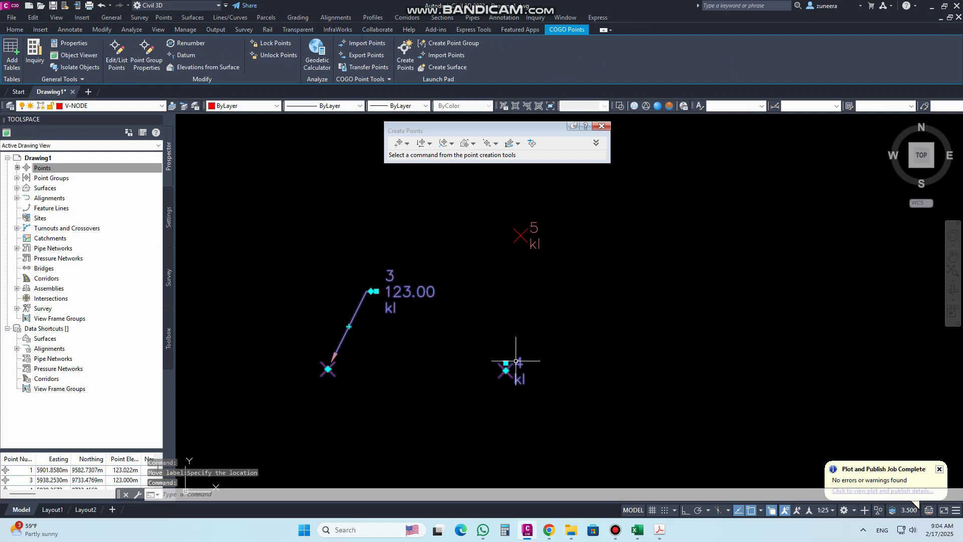
left_click(551, 360)
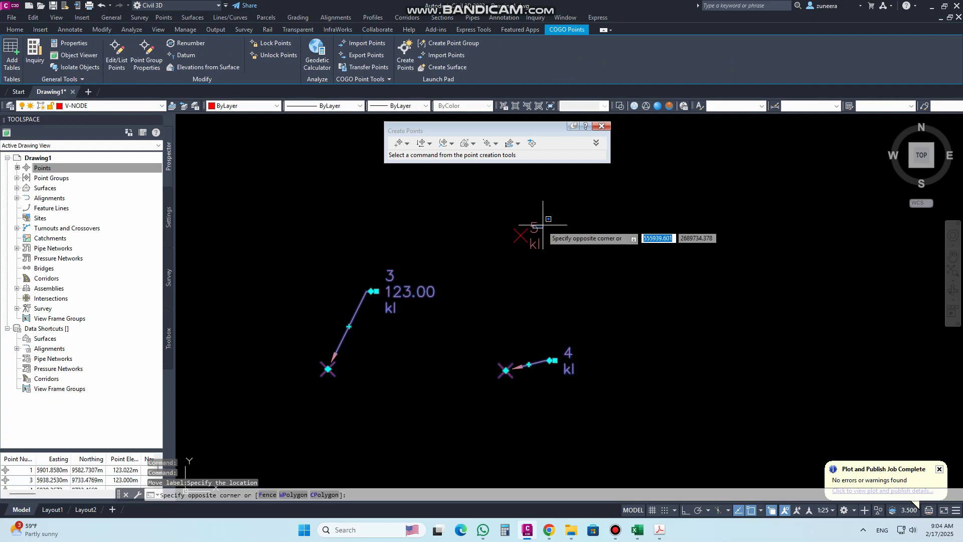
left_click(529, 225)
left_click(520, 227)
left_click(574, 263)
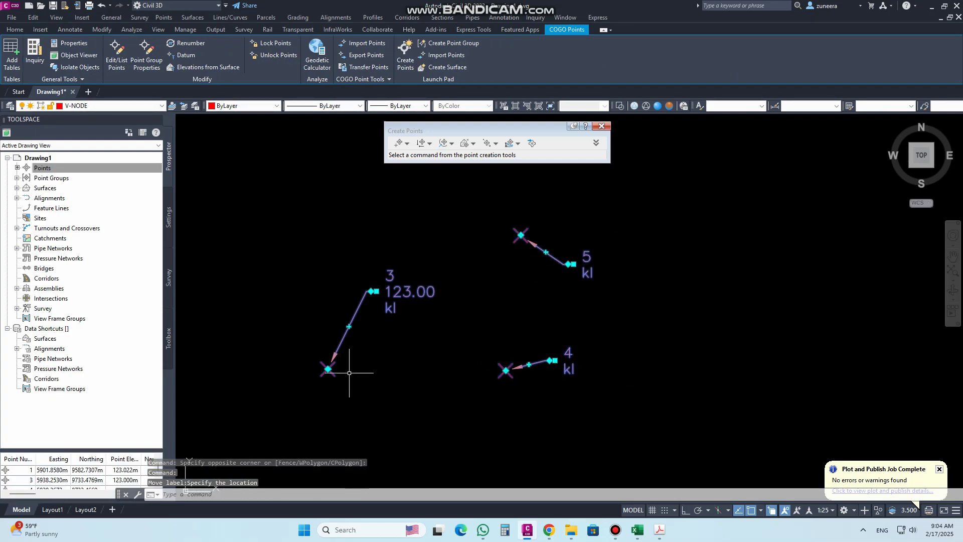
Step: Inspect the label leaders at the point markers, clear the selection and close the Create Points tools
scroll(351, 326, "up", 2)
scroll(621, 410, "up", 2)
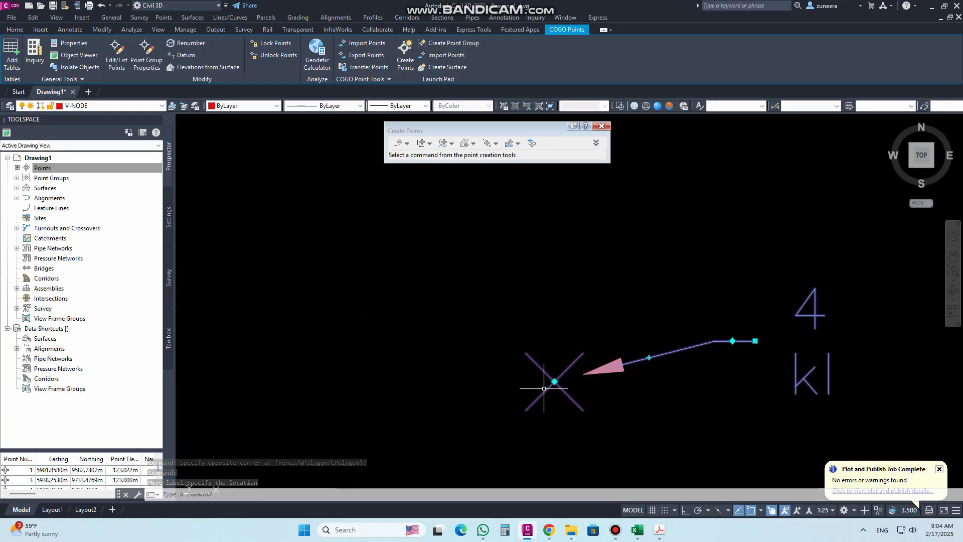
key("Escape")
scroll(523, 377, "down", 3)
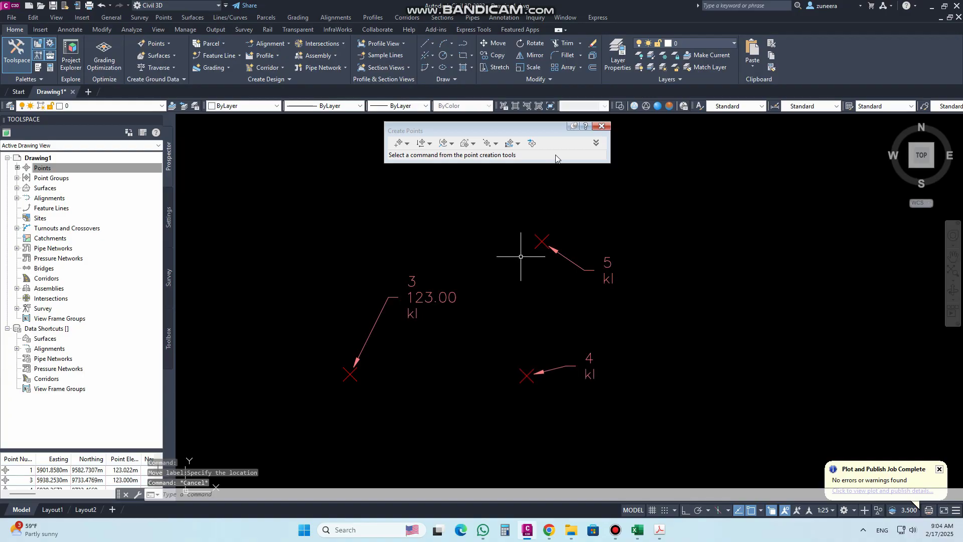
left_click(601, 126)
scroll(522, 372, "up", 2)
scroll(521, 321, "down", 2)
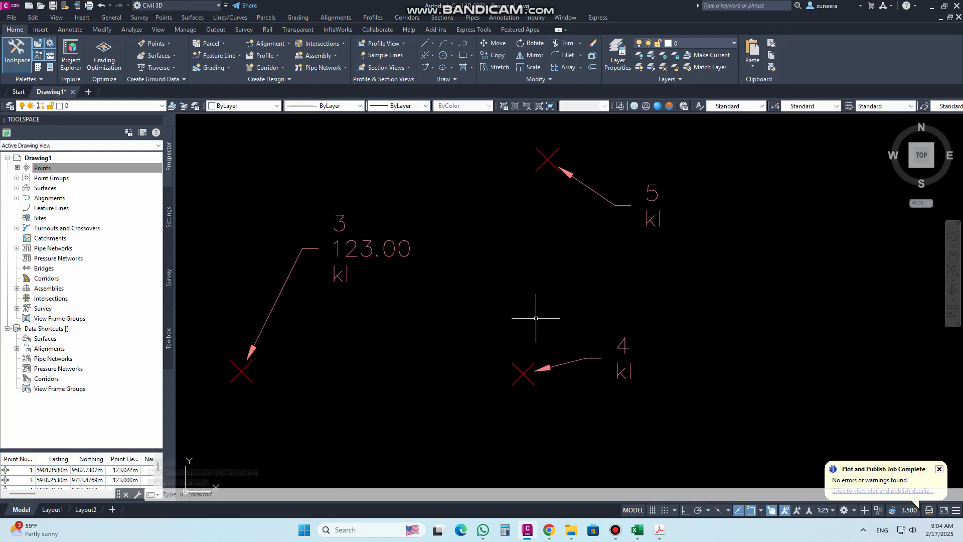
left_click(561, 227)
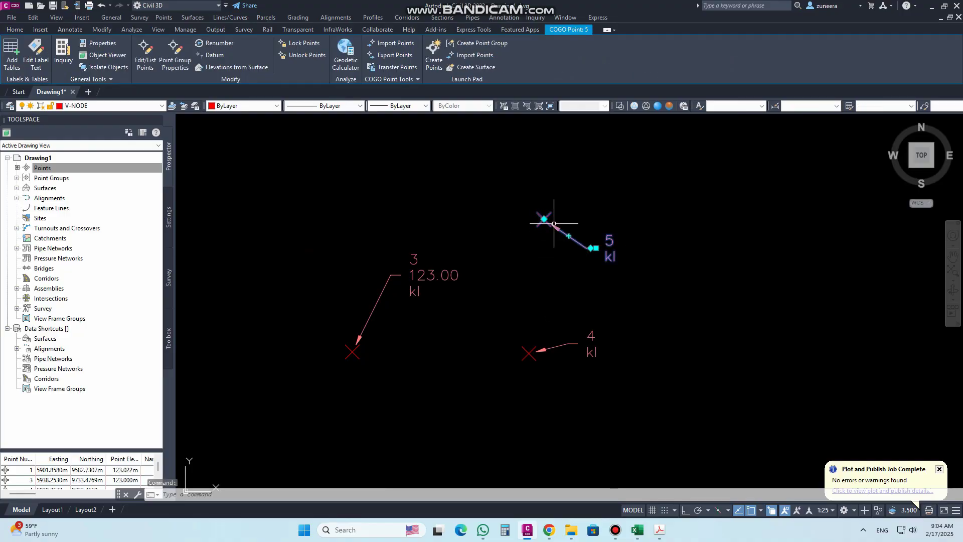
key("Escape")
key("Escape")
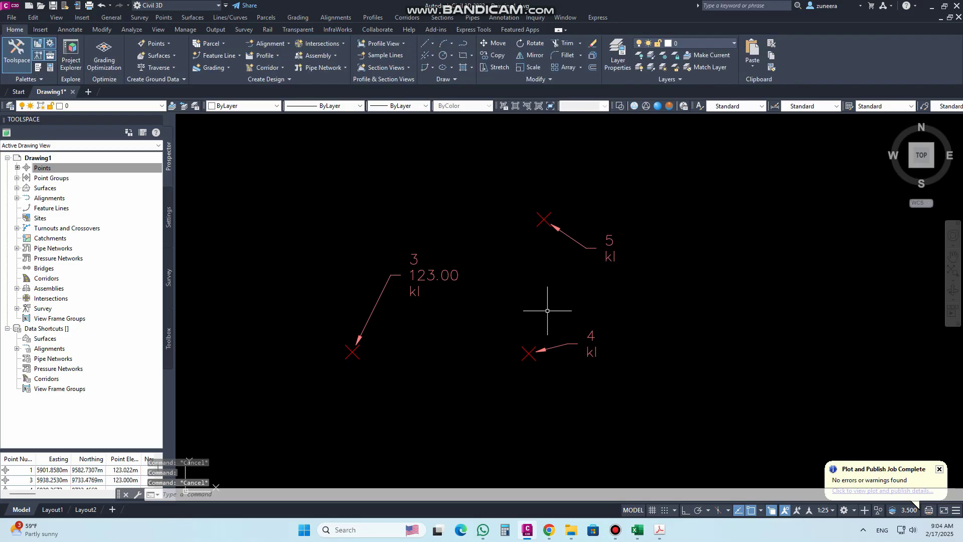
Step: Set the Leader Attachment Option of point 5 to Point in its properties and deselect it
scroll(585, 224, "up", 2)
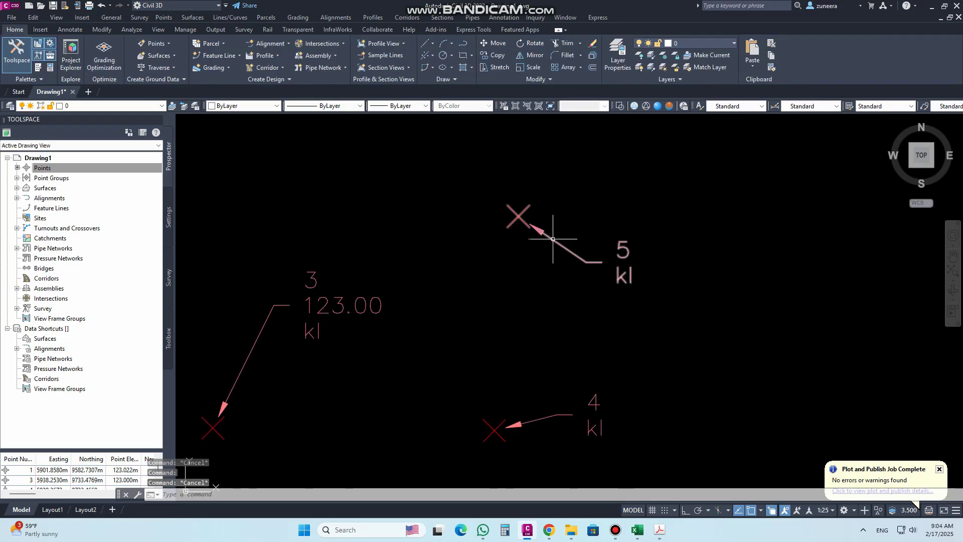
left_click(553, 238)
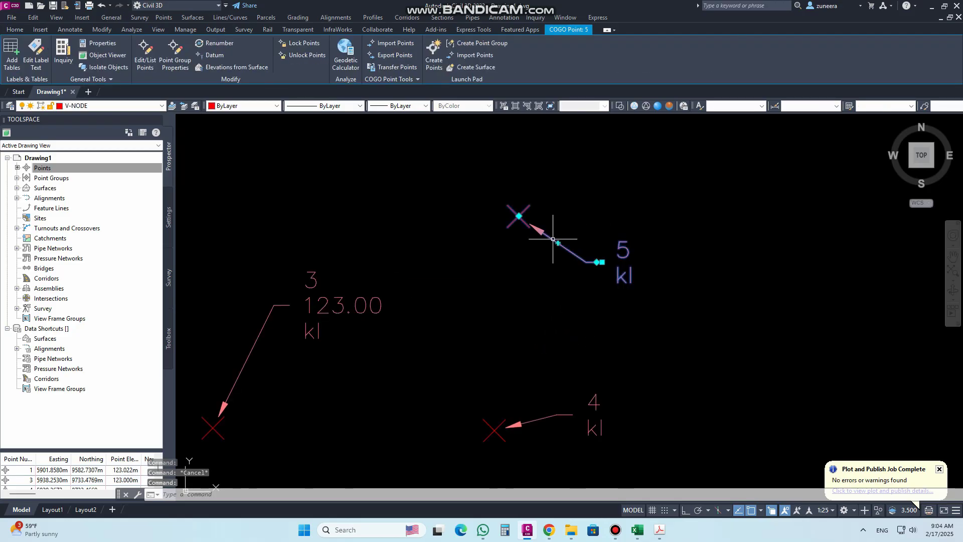
double_click(552, 239)
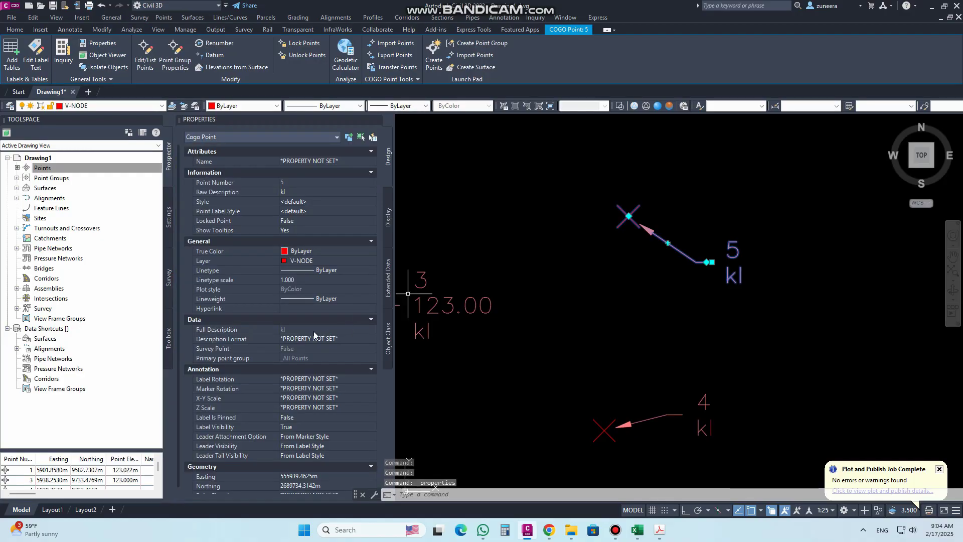
scroll(311, 331, "down", 1)
left_click(232, 425)
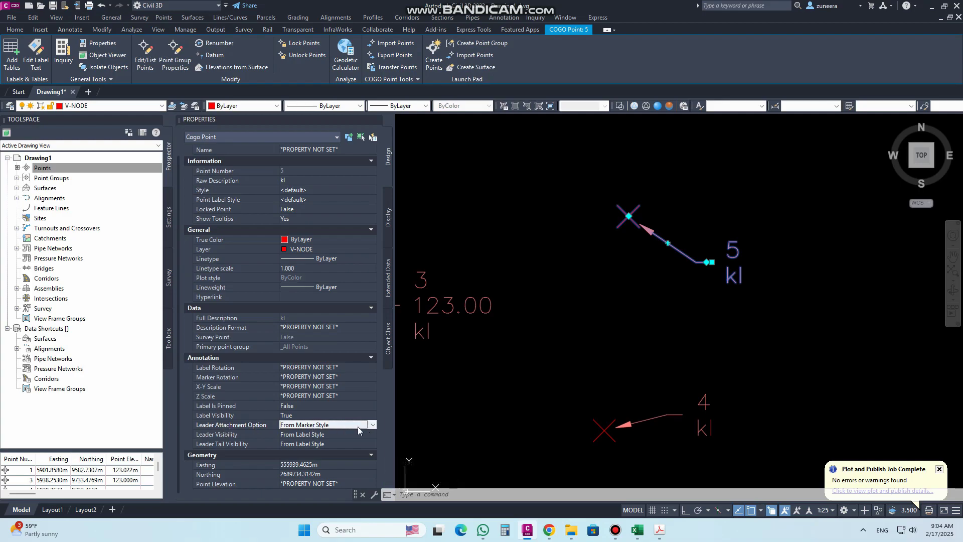
left_click(374, 425)
left_click(301, 434)
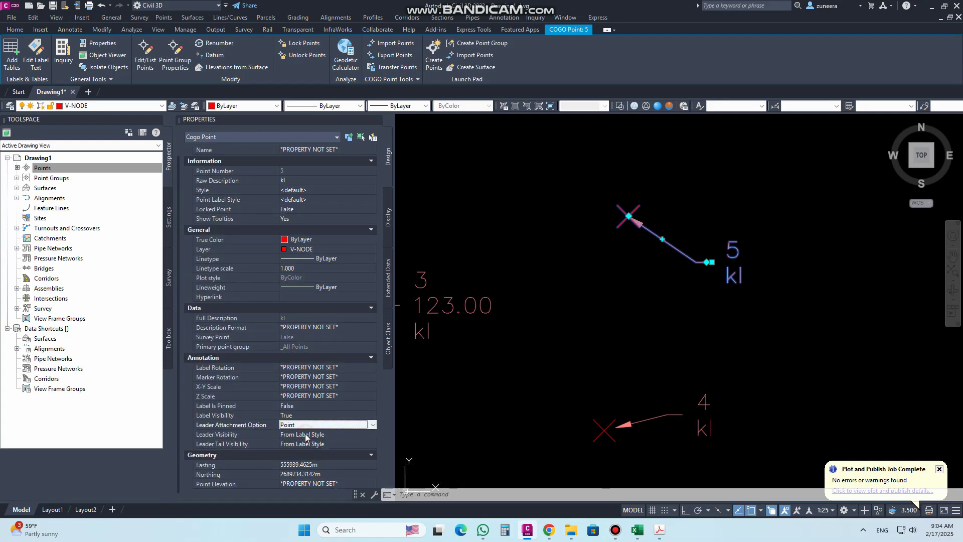
key("Escape")
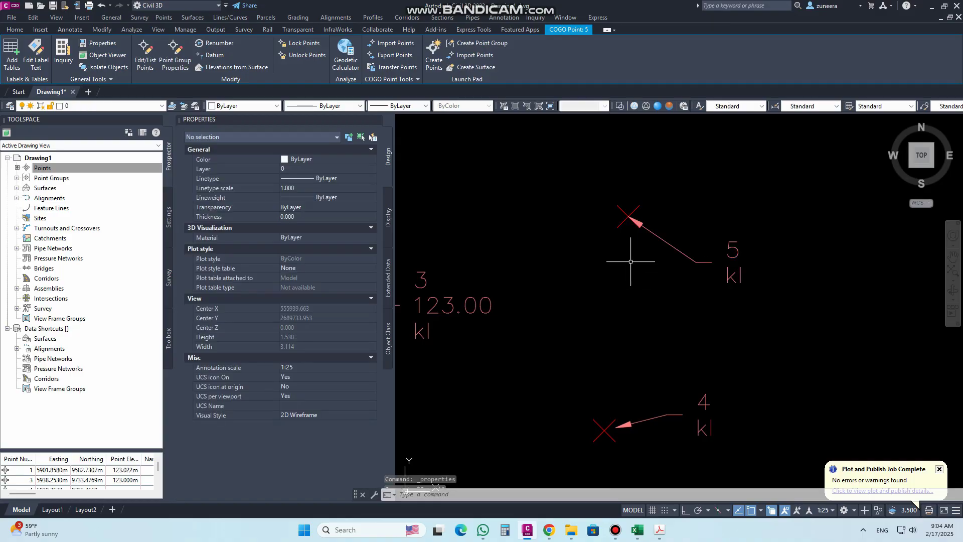
Step: Inspect the leader tip at the marker of point 5 and close the Properties palette
scroll(637, 236, "up", 5)
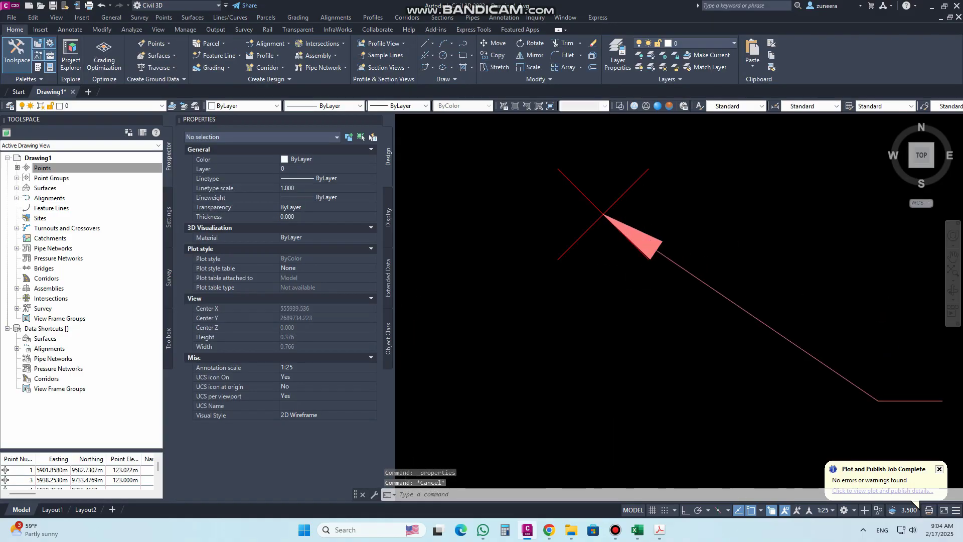
scroll(622, 210, "down", 6)
scroll(610, 271, "up", 2)
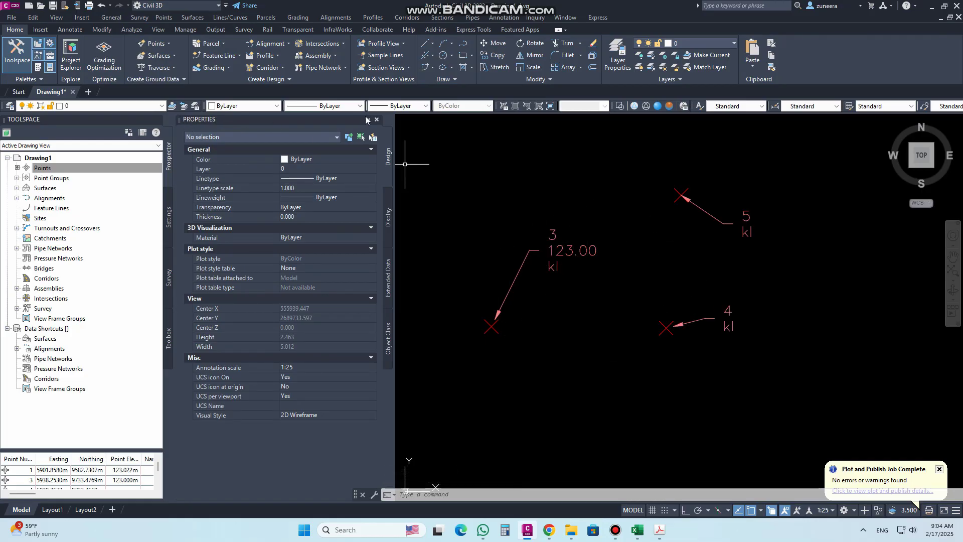
left_click(377, 121)
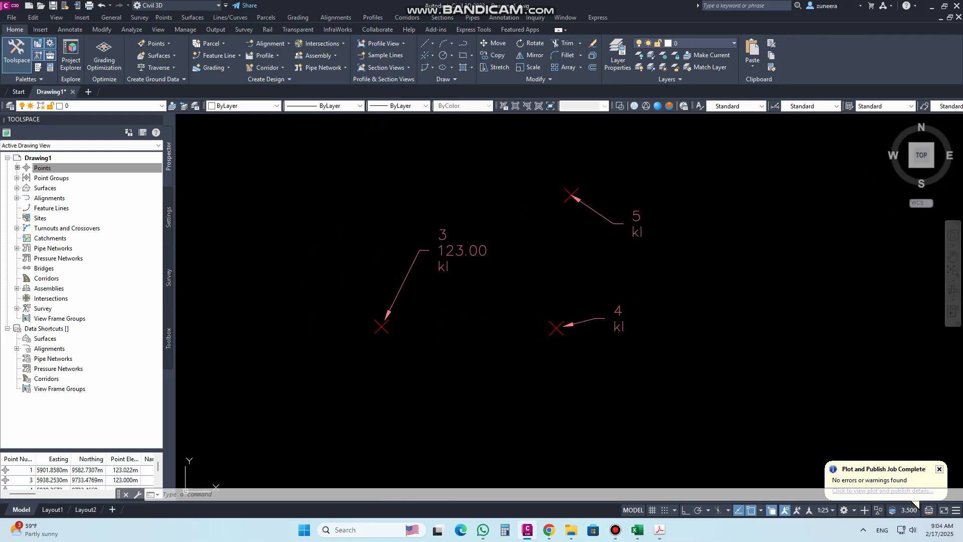
Step: Check the default point style in the point group properties of point 3 and cancel the dialog
left_click(408, 283)
right_click(405, 284)
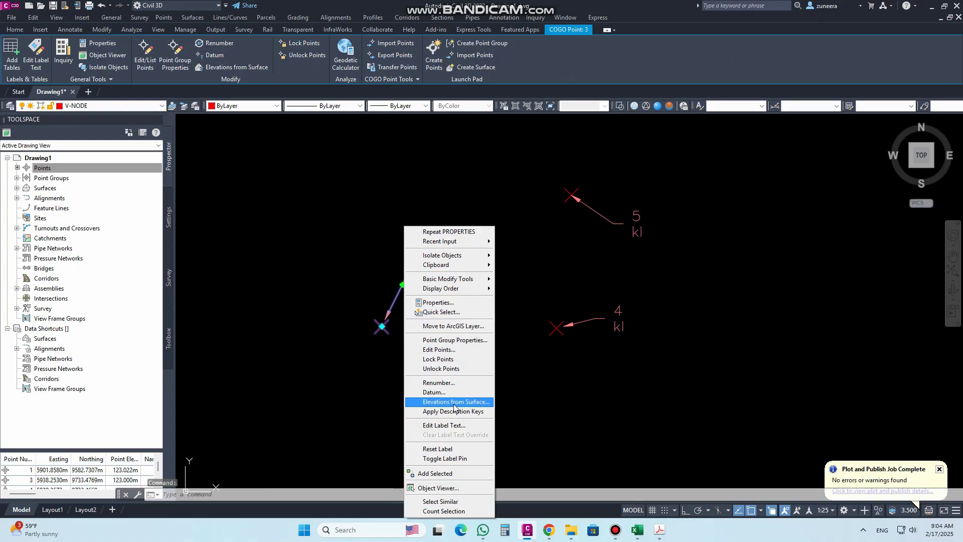
left_click(444, 339)
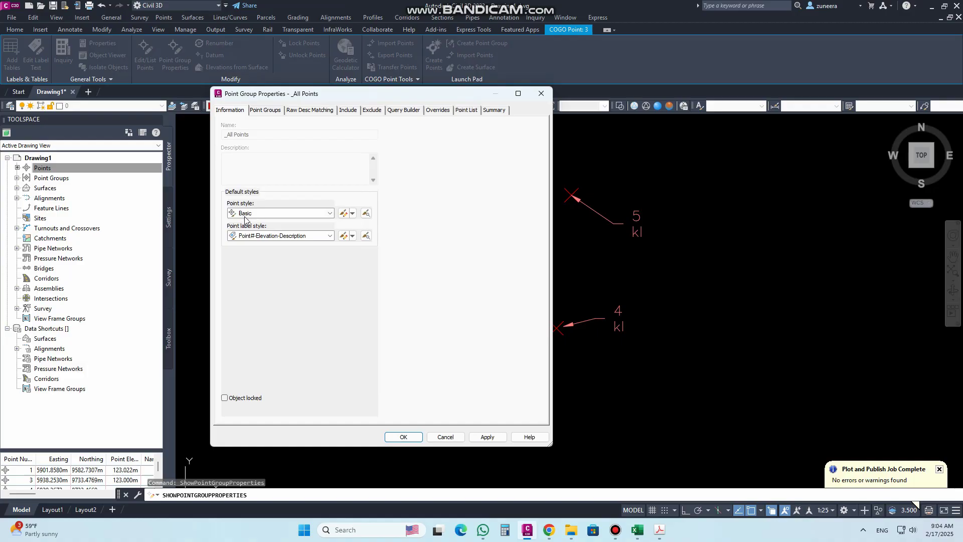
left_click(445, 436)
Step: Open the Basic point style for editing from the drawing's point style settings
left_click(169, 215)
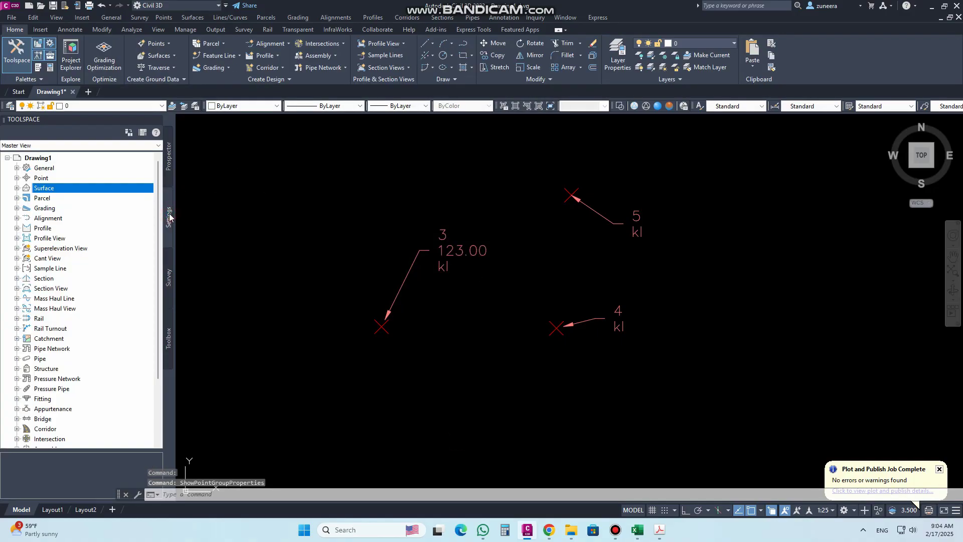
left_click(18, 178)
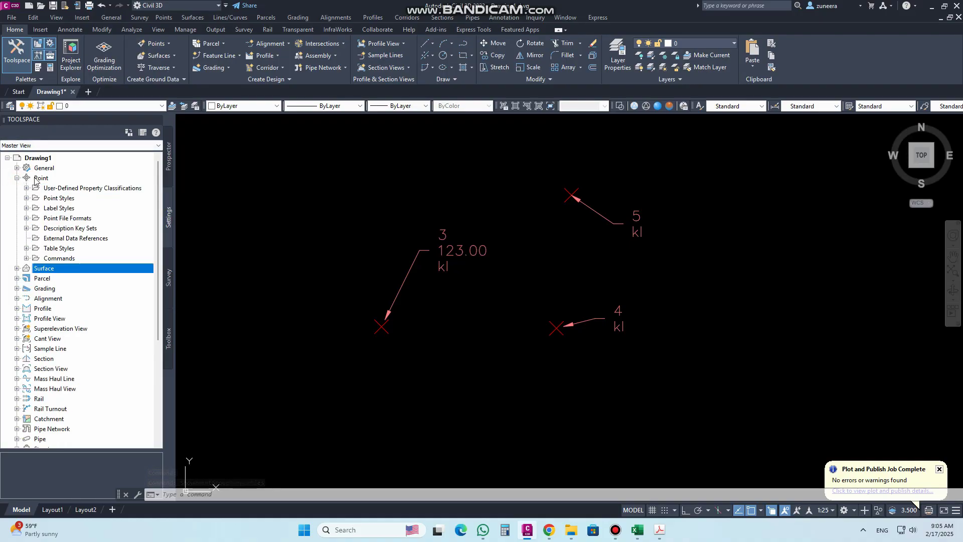
left_click(27, 198)
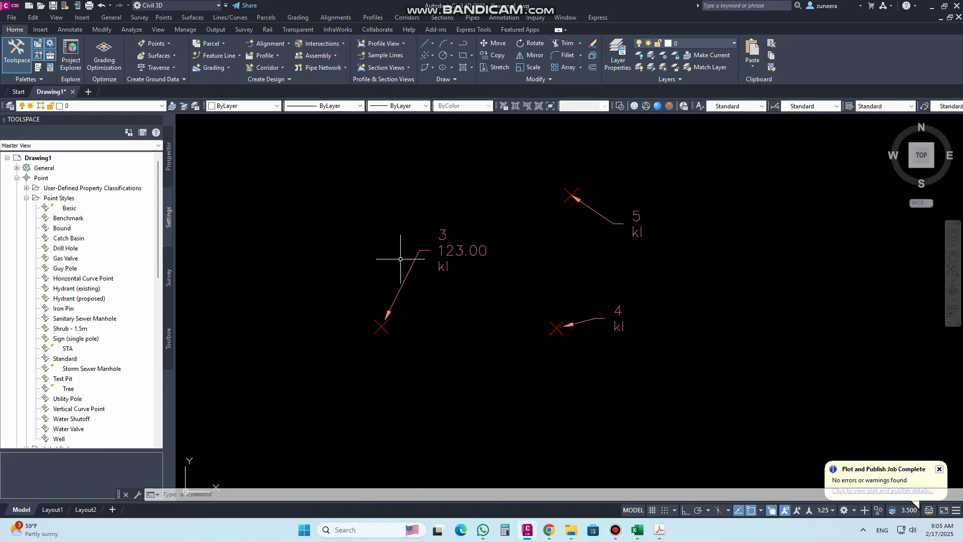
right_click(71, 208)
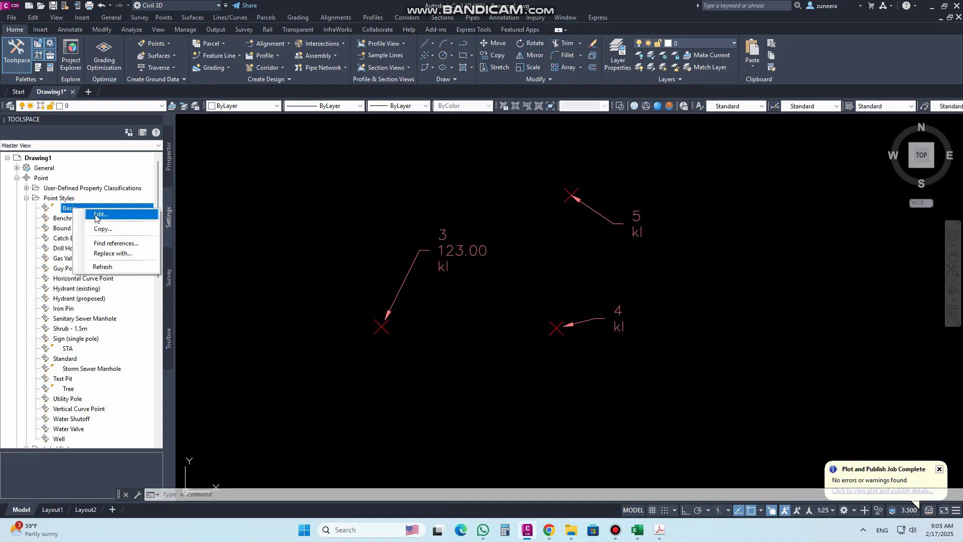
left_click(97, 215)
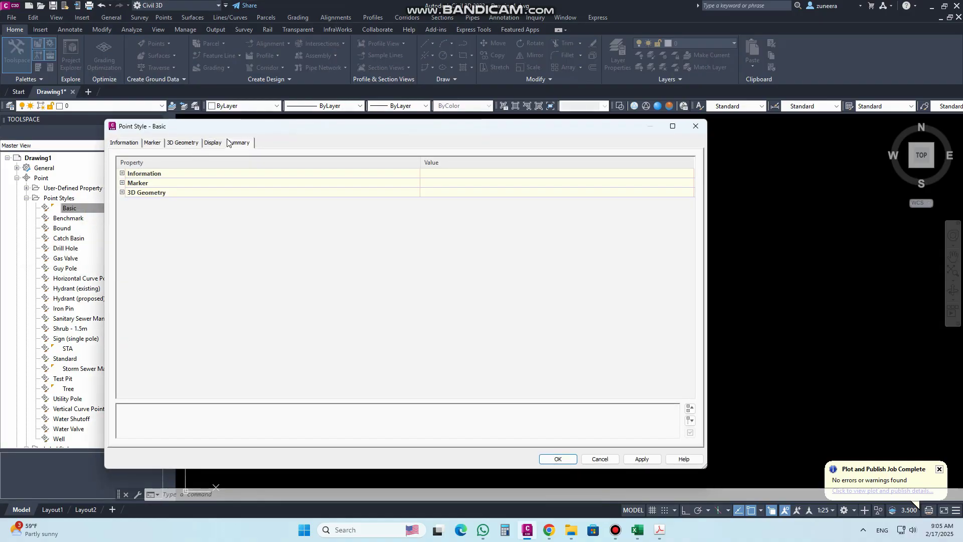
Step: Set Leader stops at marker to No in the Basic style's marker properties, then apply and accept the style
left_click(239, 144)
left_click(125, 143)
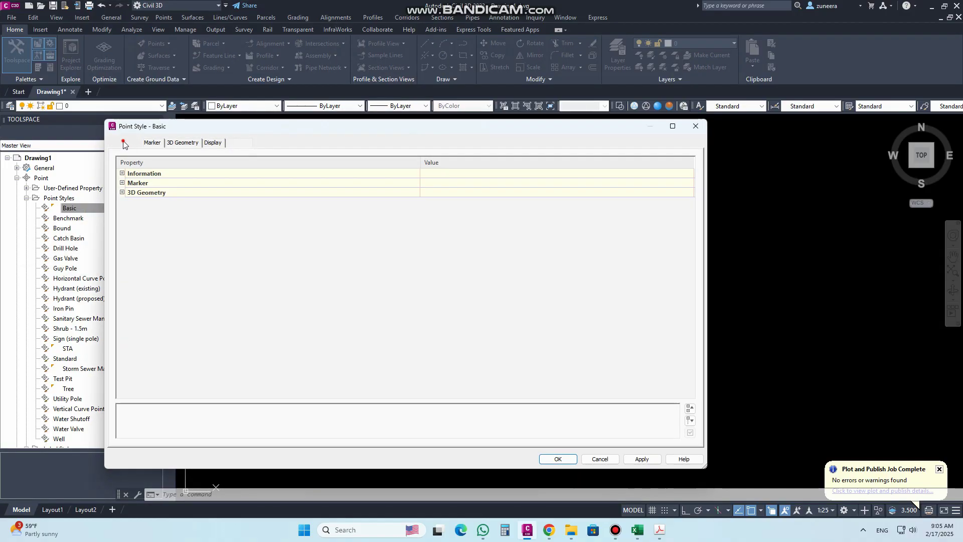
left_click(239, 143)
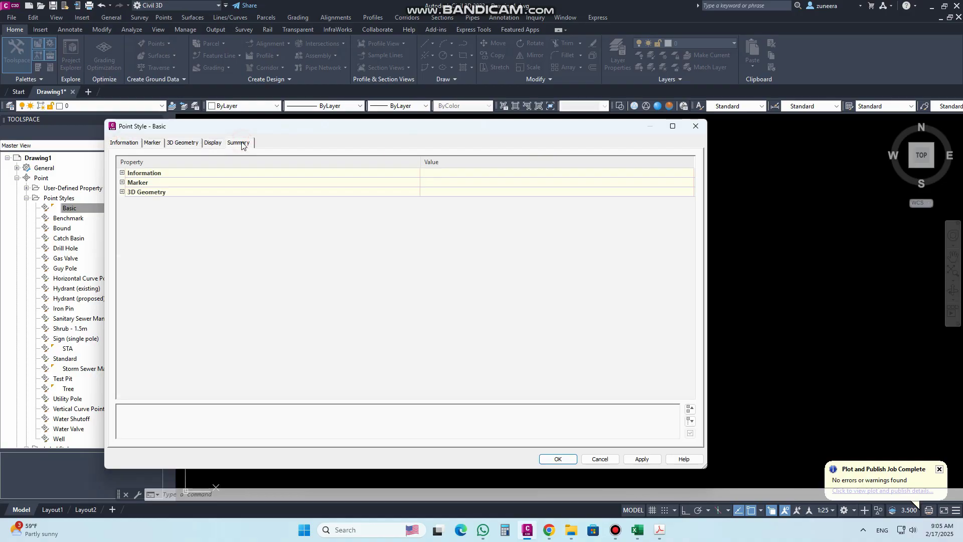
left_click(122, 183)
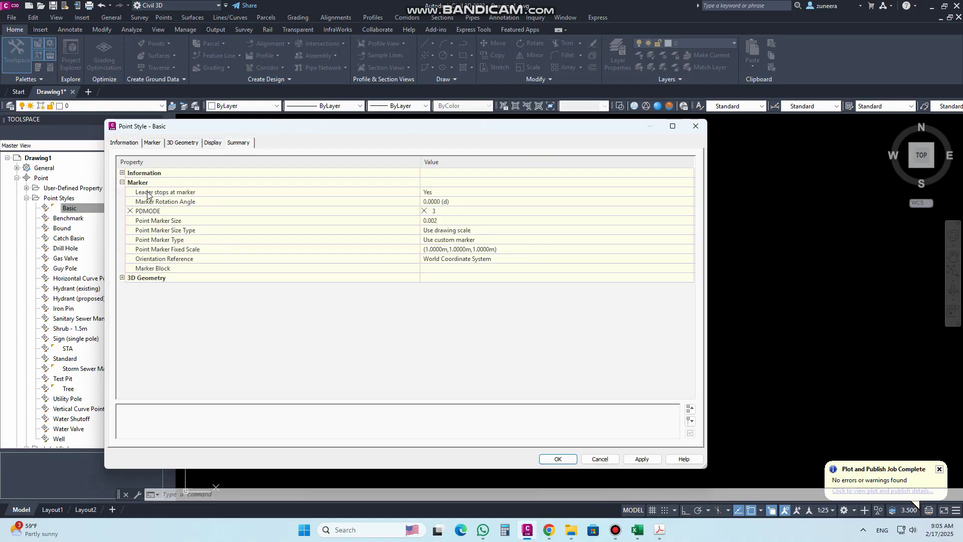
left_click(192, 195)
left_click(458, 195)
left_click(458, 195)
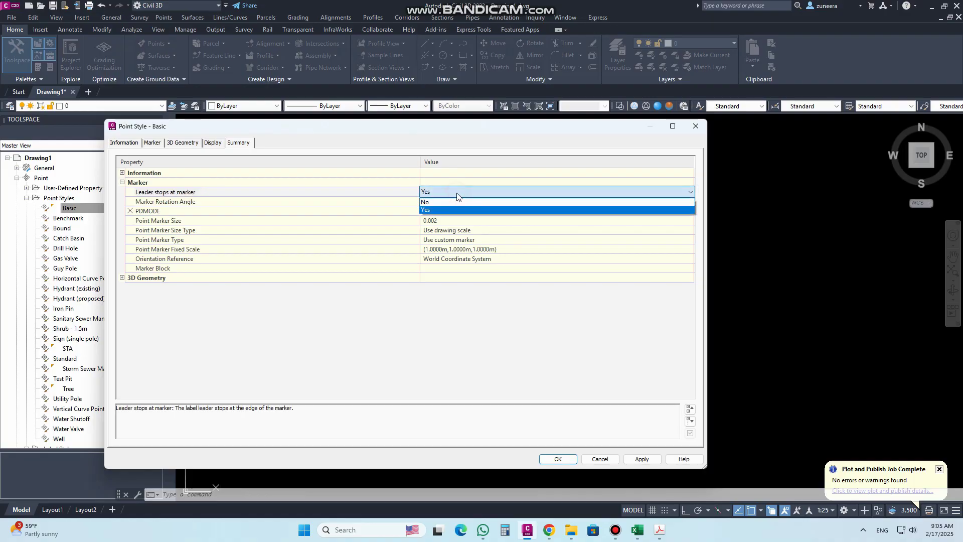
left_click(448, 210)
left_click(642, 459)
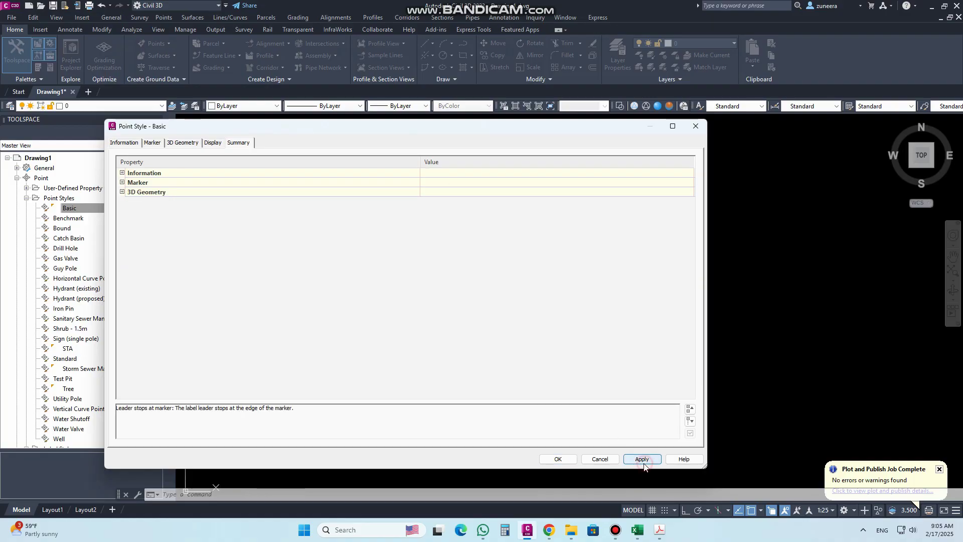
left_click(556, 459)
Step: Inspect the leaders at the markers of points 3, 4 and 5, and erase all three points
scroll(363, 321, "up", 2)
scroll(383, 322, "down", 2)
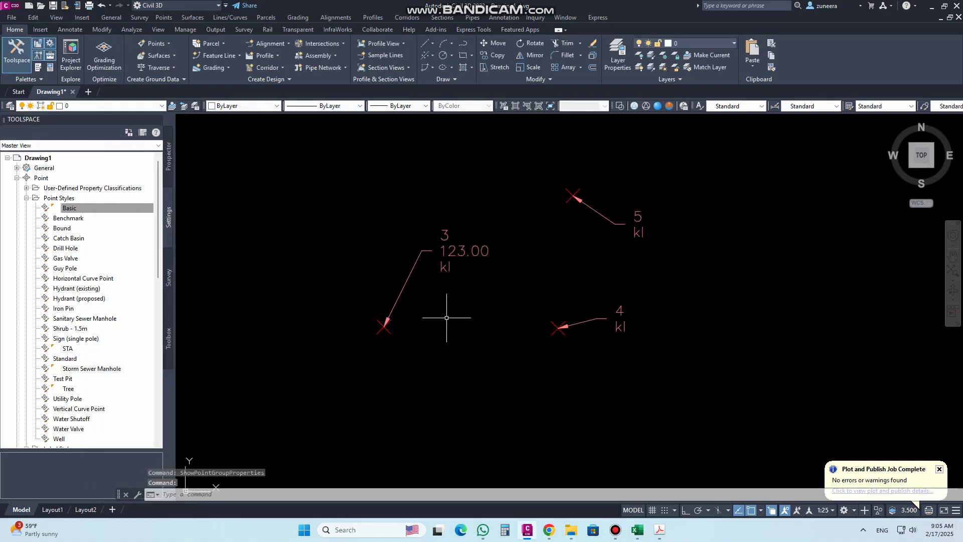
scroll(431, 323, "up", 3)
scroll(418, 328, "down", 3)
scroll(418, 329, "down", 4)
left_click(541, 351)
left_click(414, 276)
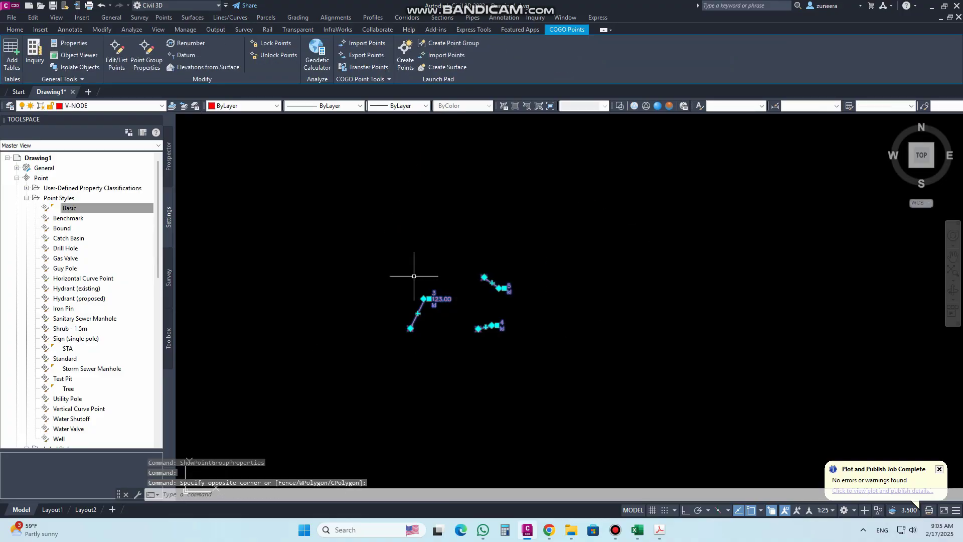
type("e")
key("Return")
Step: Draw a wavy polyline of three connected arcs lengthwise across the uppermost surface, using a second point for the first arc
scroll(424, 269, "down", 5)
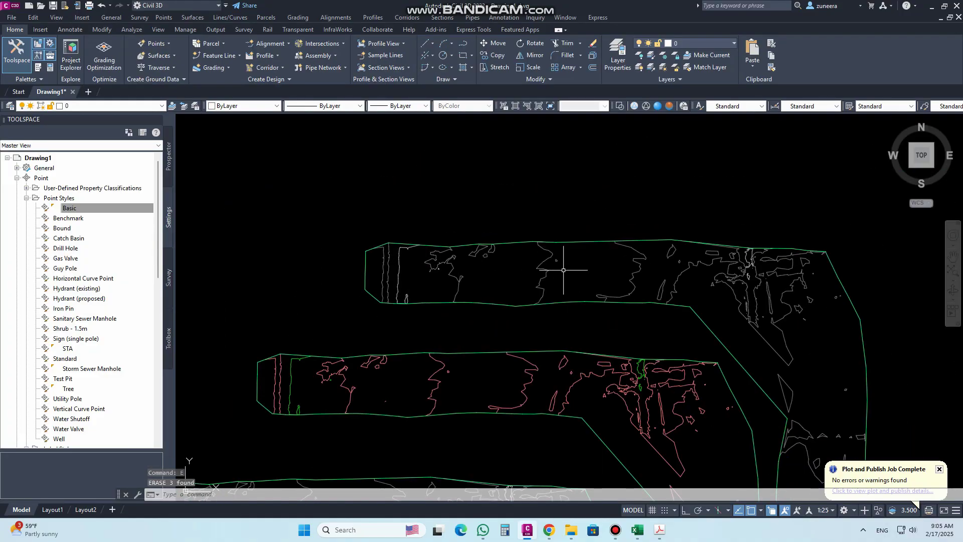
scroll(563, 270, "up", 2)
type("pl")
key("Return")
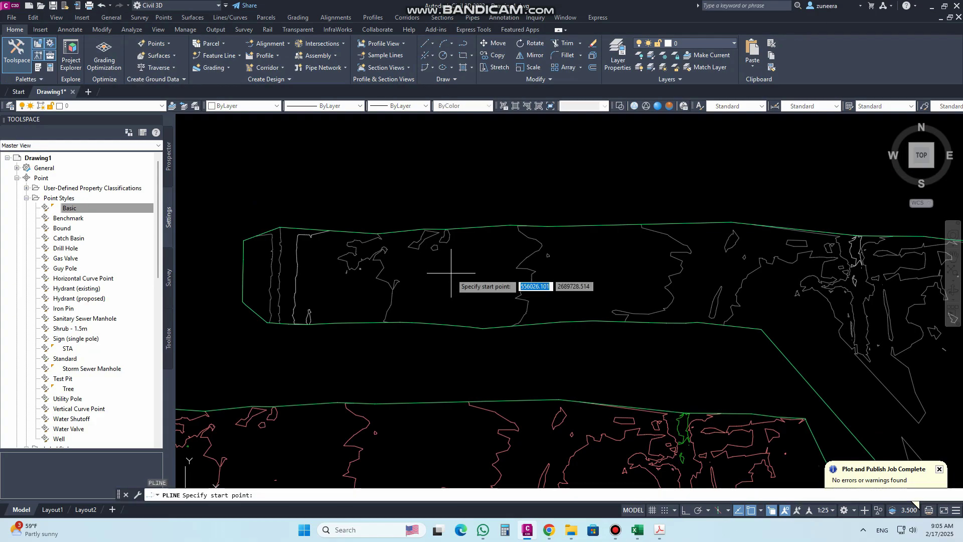
key("Escape")
type("pl")
key("Return")
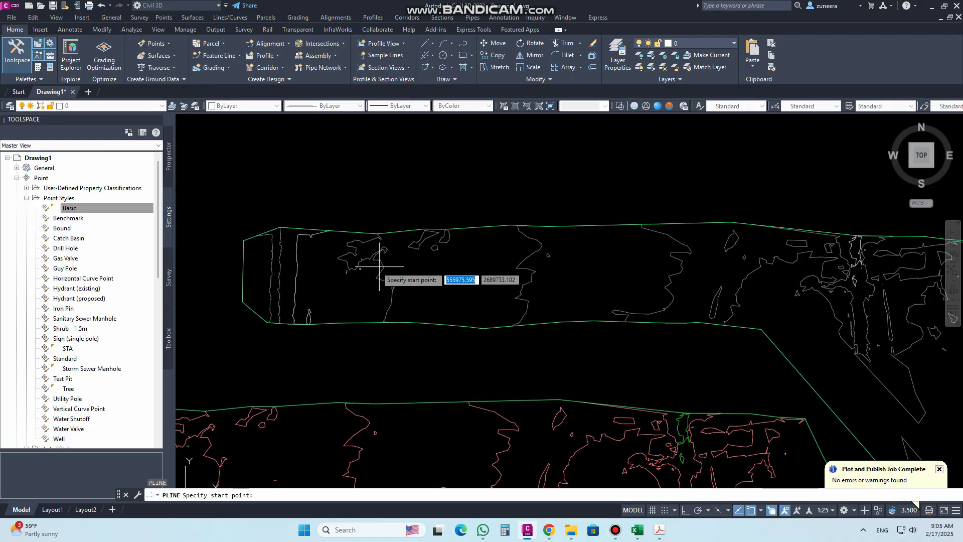
left_click(339, 257)
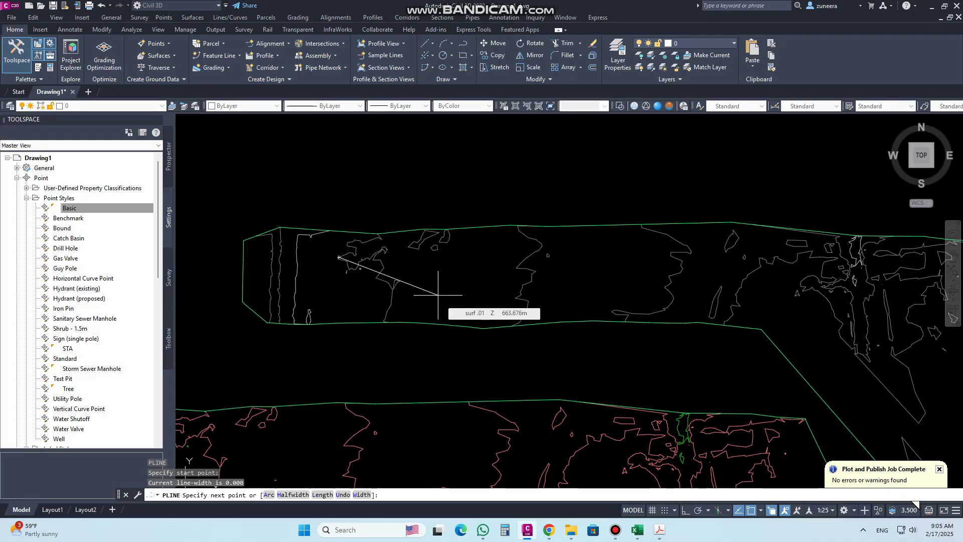
type("a")
key("Return")
type("s")
key("Return")
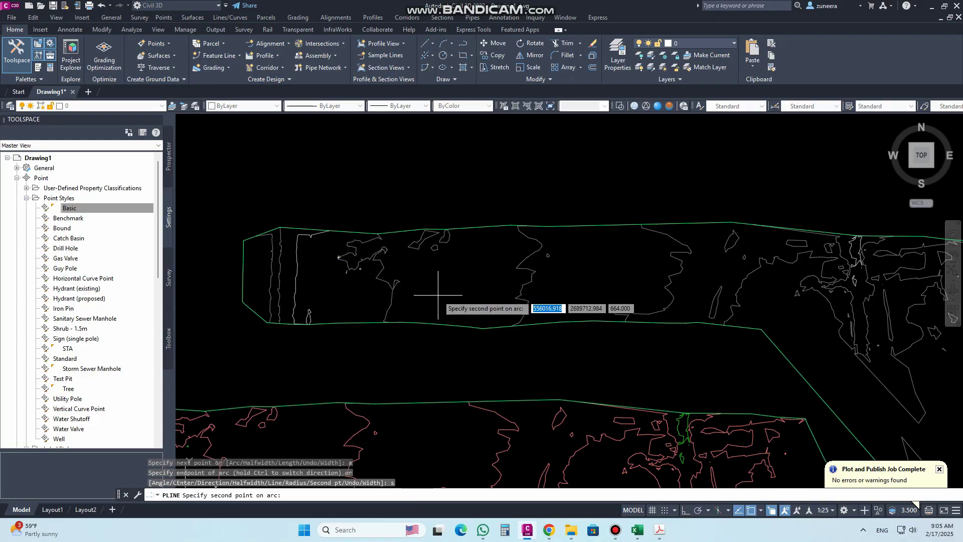
left_click(441, 281)
left_click(825, 287)
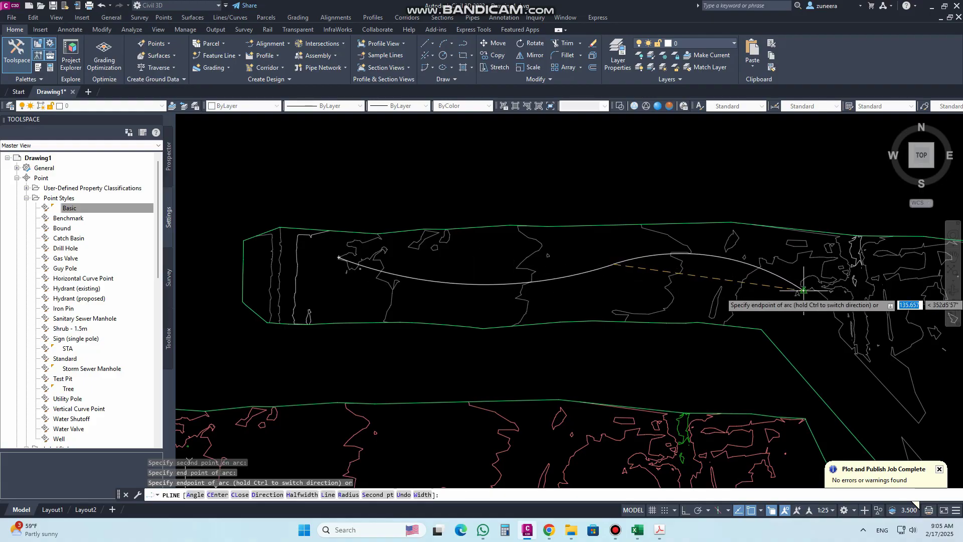
middle_click_drag(824, 287, 637, 268)
left_click(763, 296)
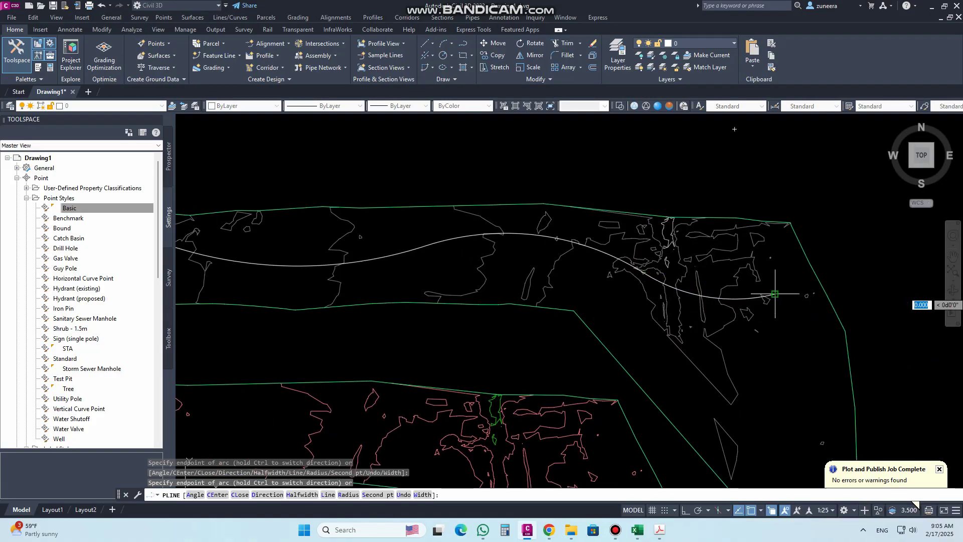
key("Return")
Step: Create a centerline alignment from the new arc polyline, accepting its direction and using the All Labels label set
middle_click_drag(344, 234, 455, 282)
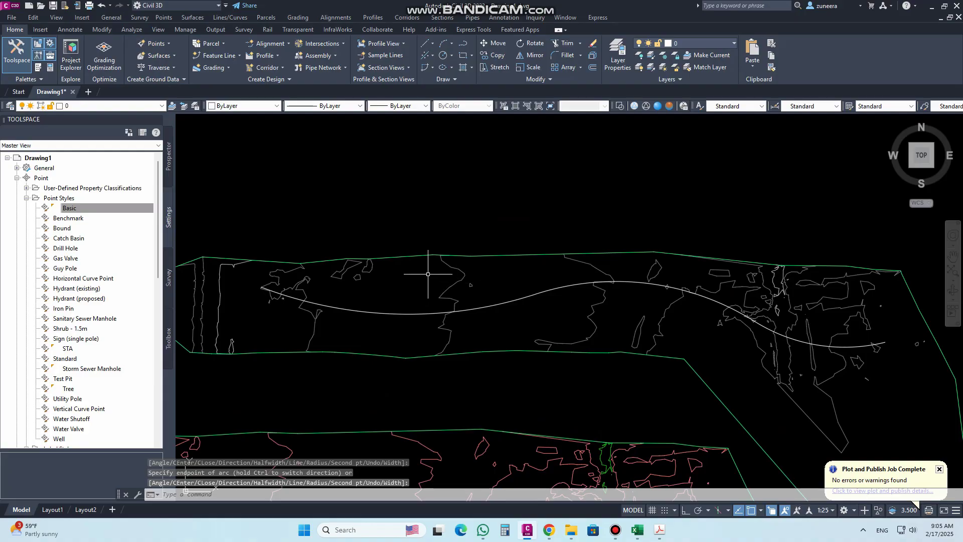
left_click(283, 45)
left_click(304, 102)
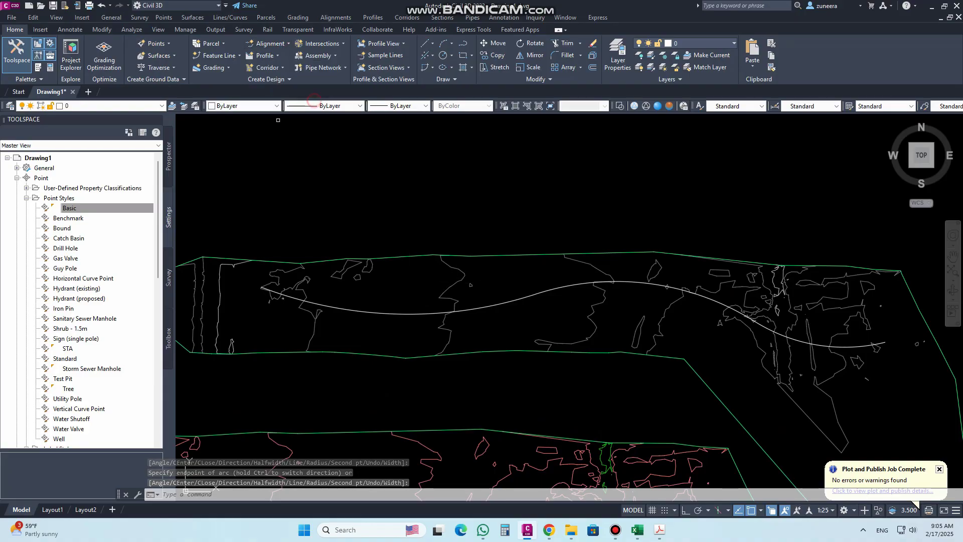
left_click(319, 309)
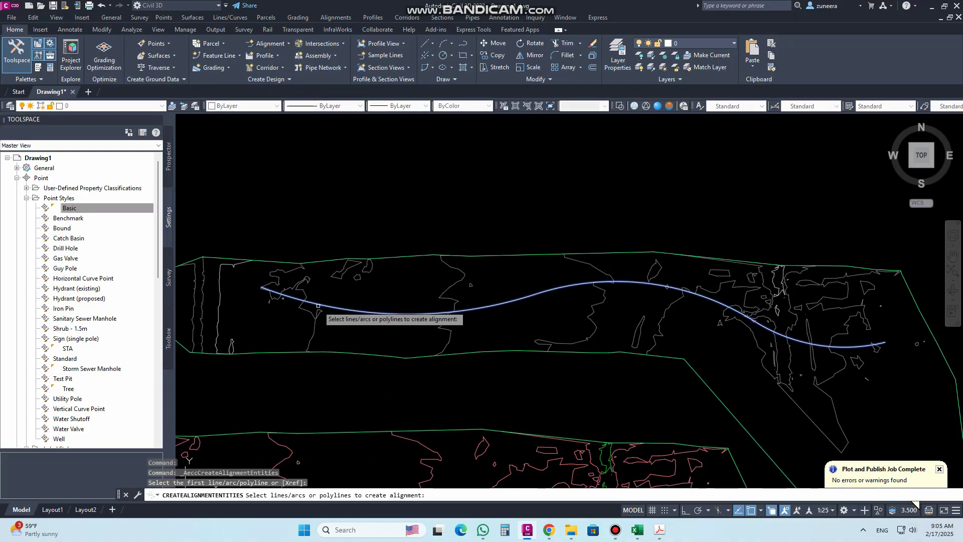
key("Return")
key("Return")
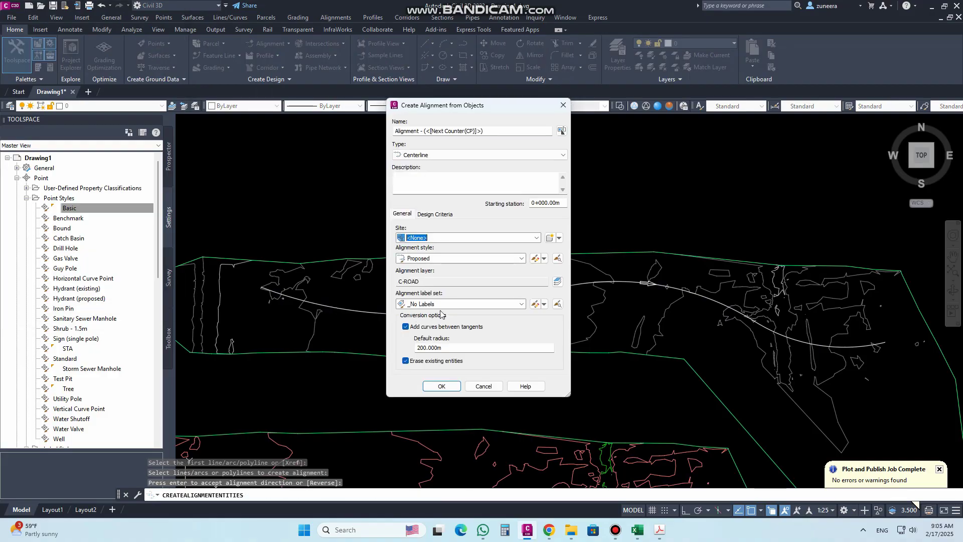
left_click(437, 304)
left_click(429, 322)
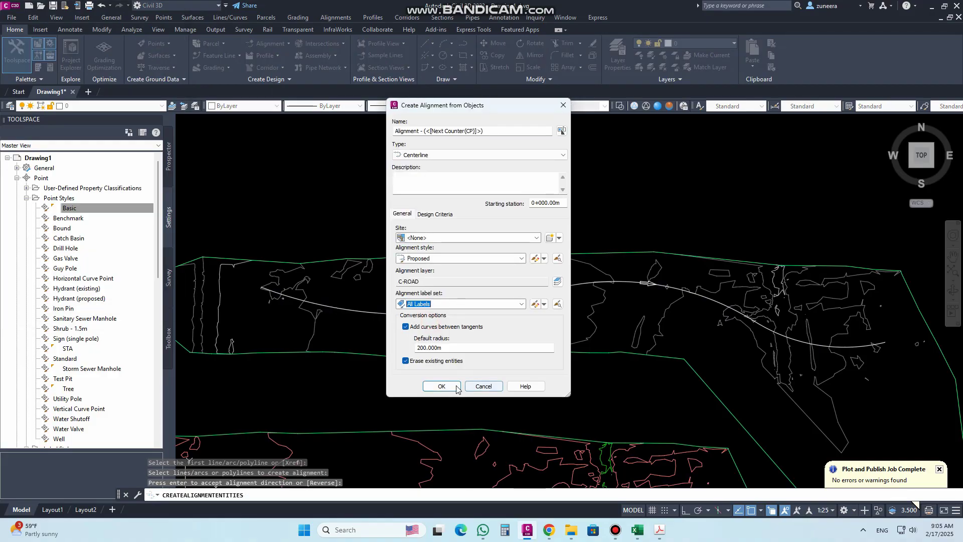
left_click(441, 386)
Step: Set the annotation scale to 1:500 and inspect the station labels at the alignment's end
scroll(889, 344, "up", 5)
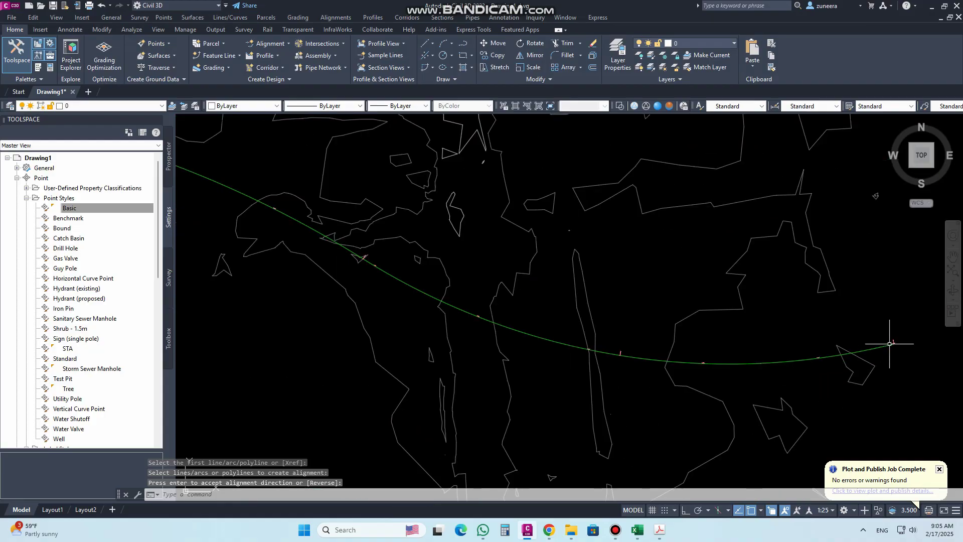
left_click(828, 514)
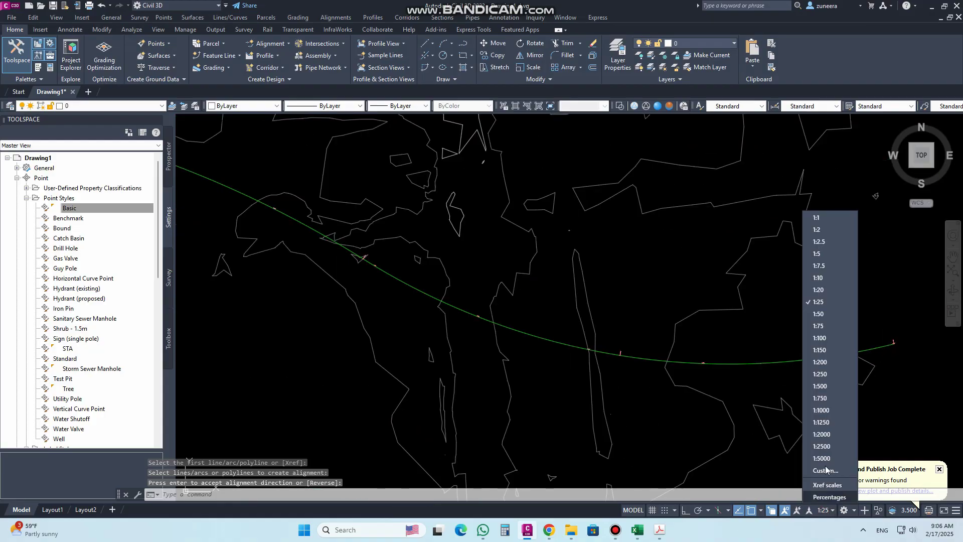
left_click(820, 386)
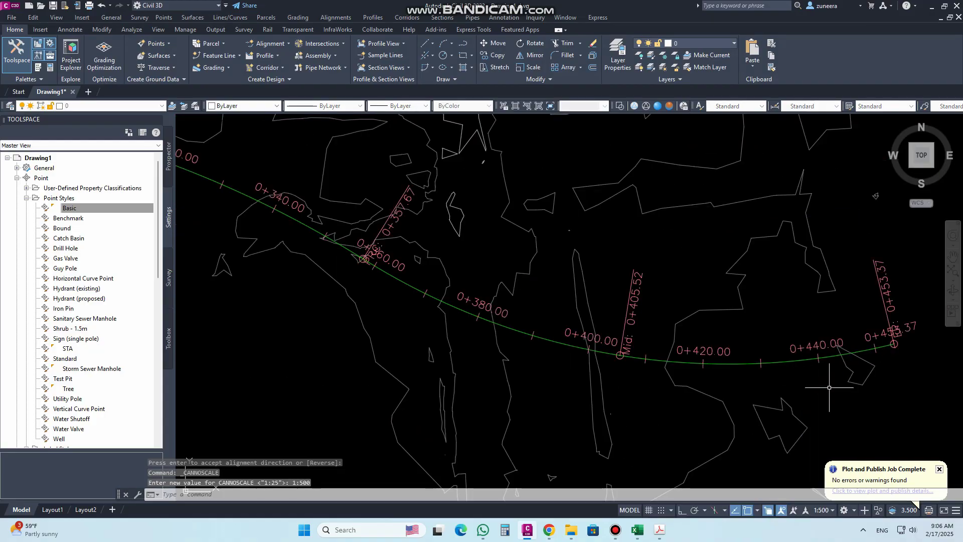
scroll(595, 316, "down", 3)
scroll(754, 305, "up", 5)
middle_click_drag(752, 351, 581, 305)
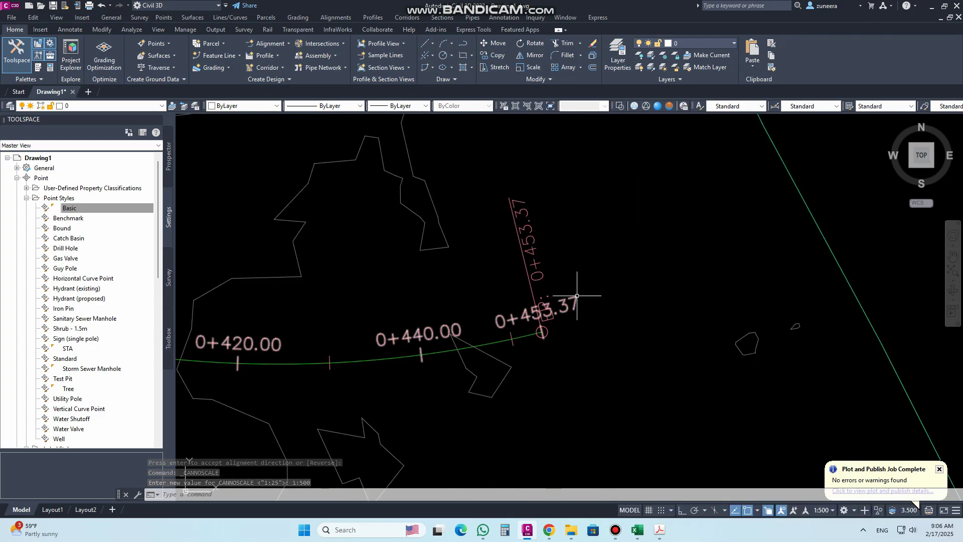
scroll(576, 301, "up", 2)
scroll(597, 337, "down", 2)
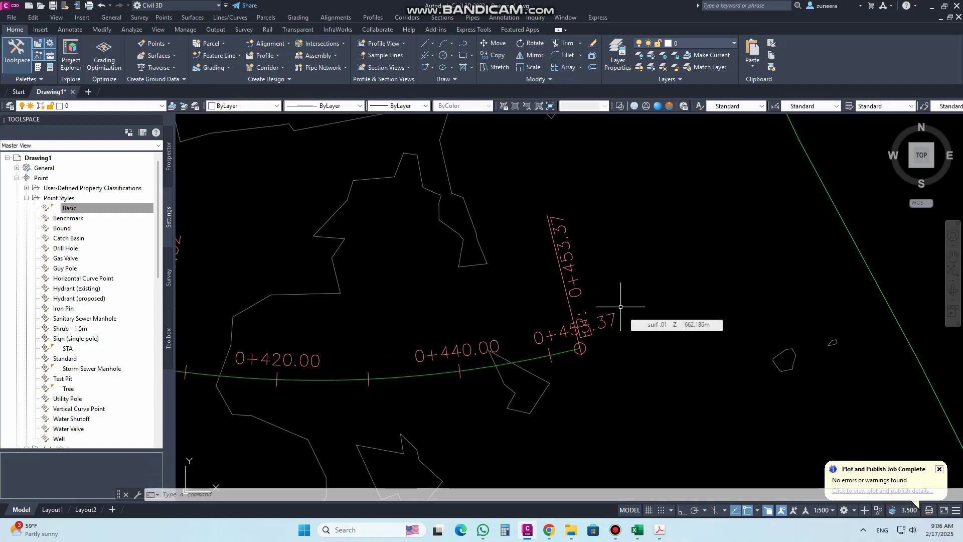
scroll(604, 316, "up", 2)
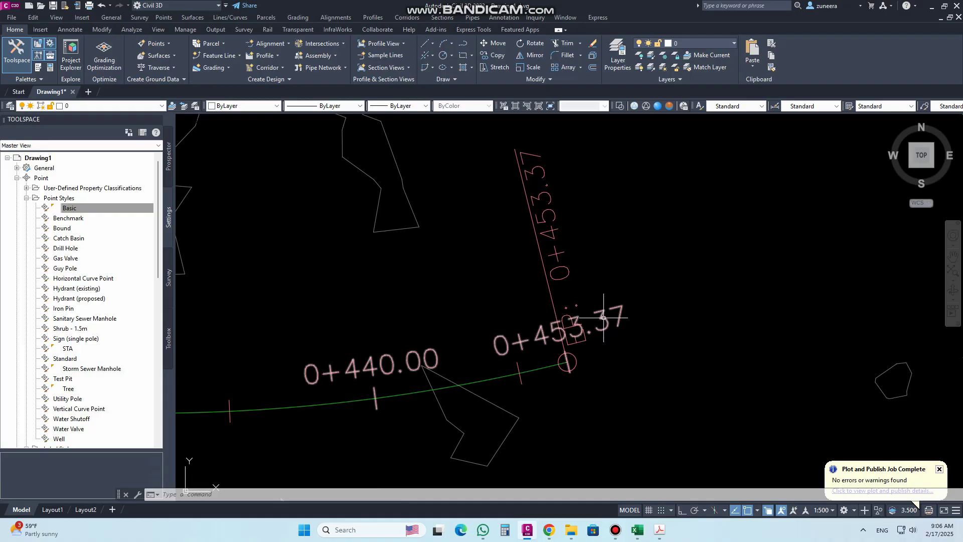
Step: Start a new drawing and draw a polyline of one straight segment followed by two arcs, using a second point for the first arc
scroll(603, 317, "down", 4)
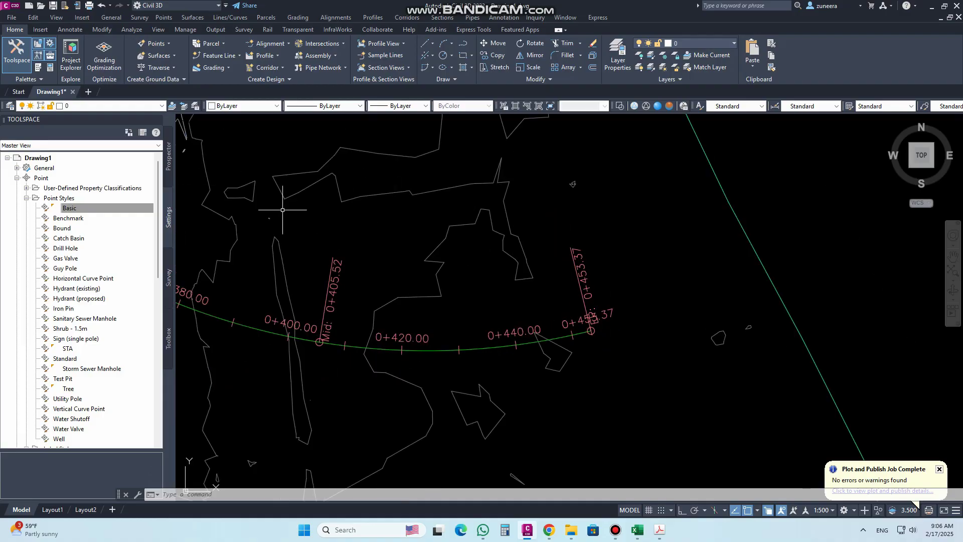
left_click(88, 91)
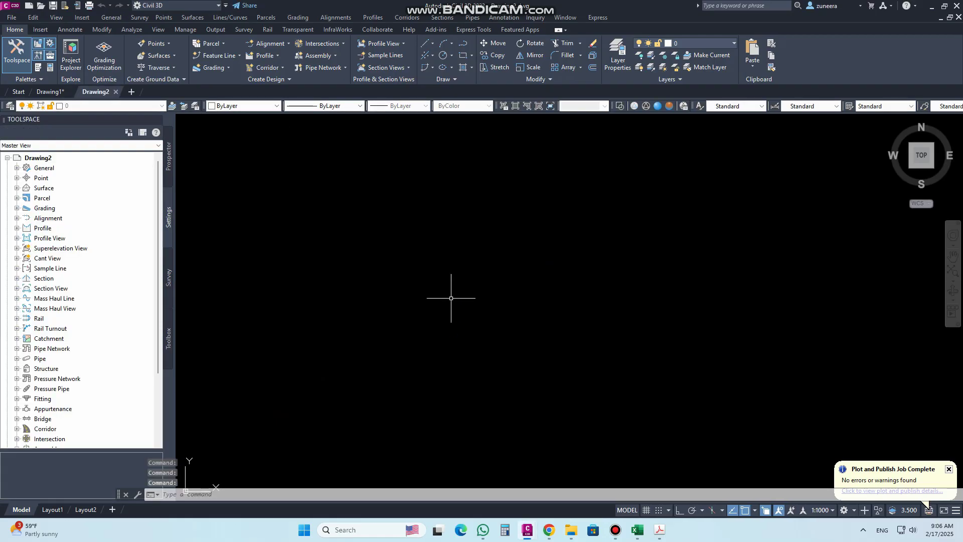
type("pline")
key("Return")
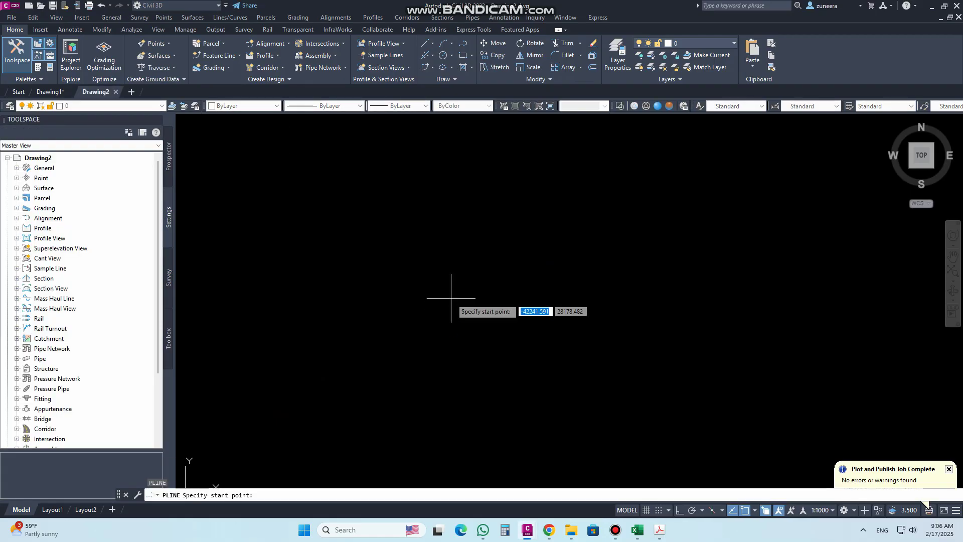
left_click(380, 274)
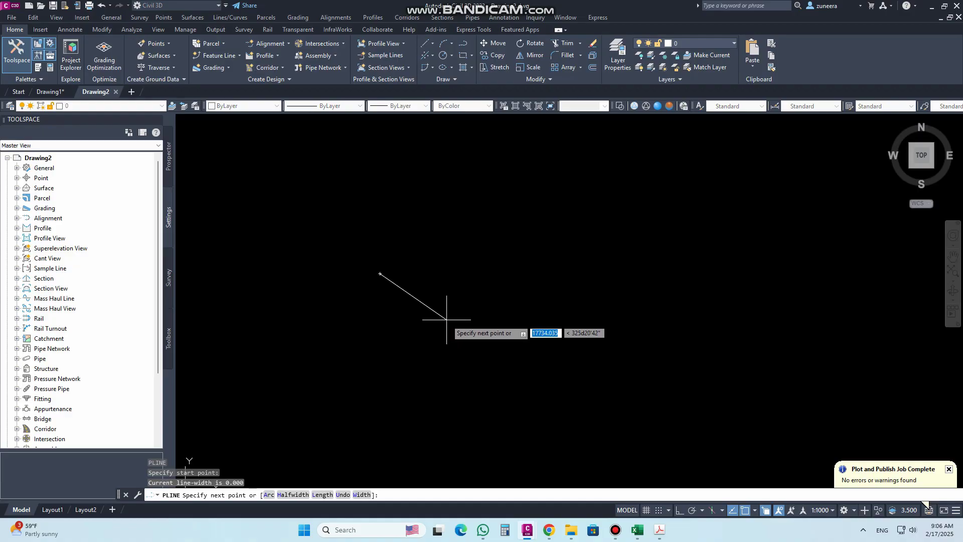
left_click(447, 319)
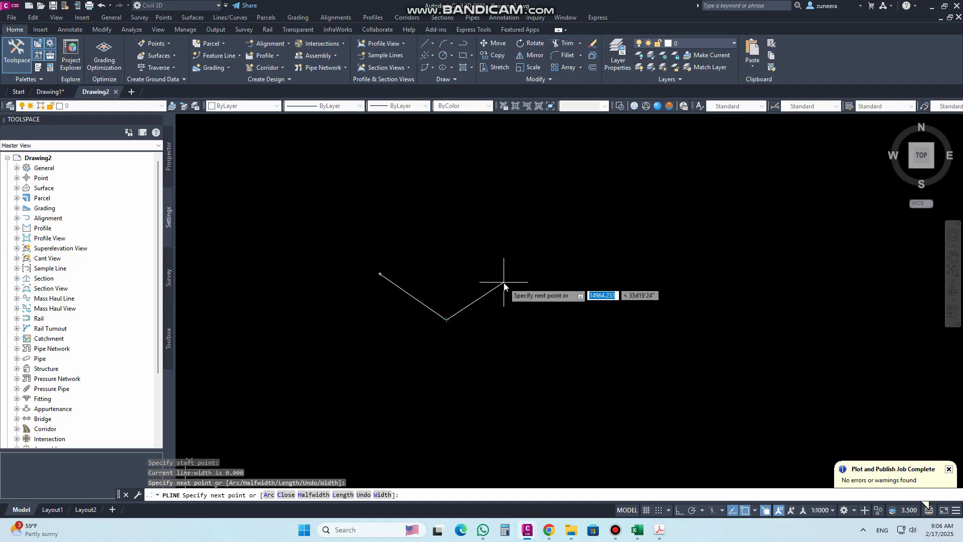
type("a")
key("Return")
type("s")
key("Return")
left_click(513, 293)
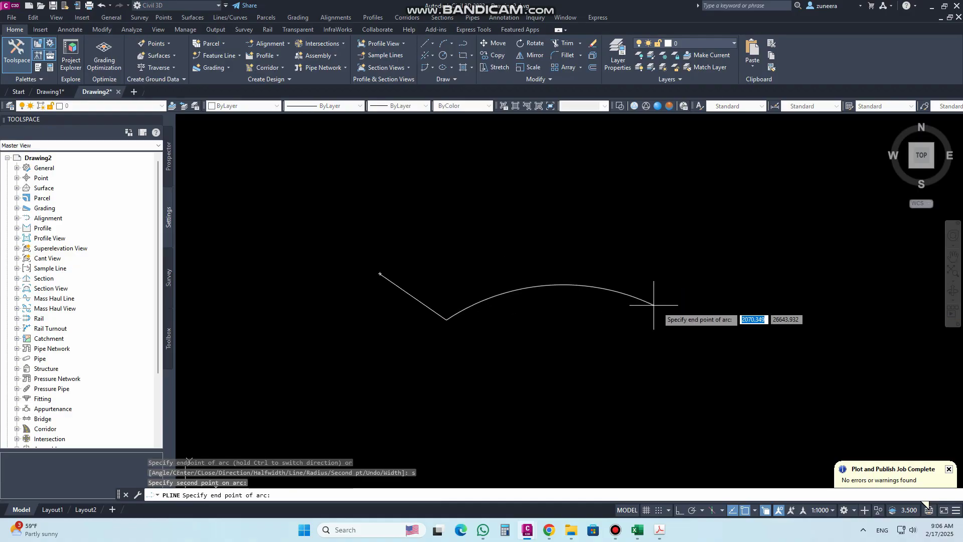
left_click(653, 305)
left_click(755, 289)
key("Return")
Step: Create a centerline alignment from the polyline, accepting its direction, with the Proposed style and the All Labels label set
scroll(758, 286, "up", 2)
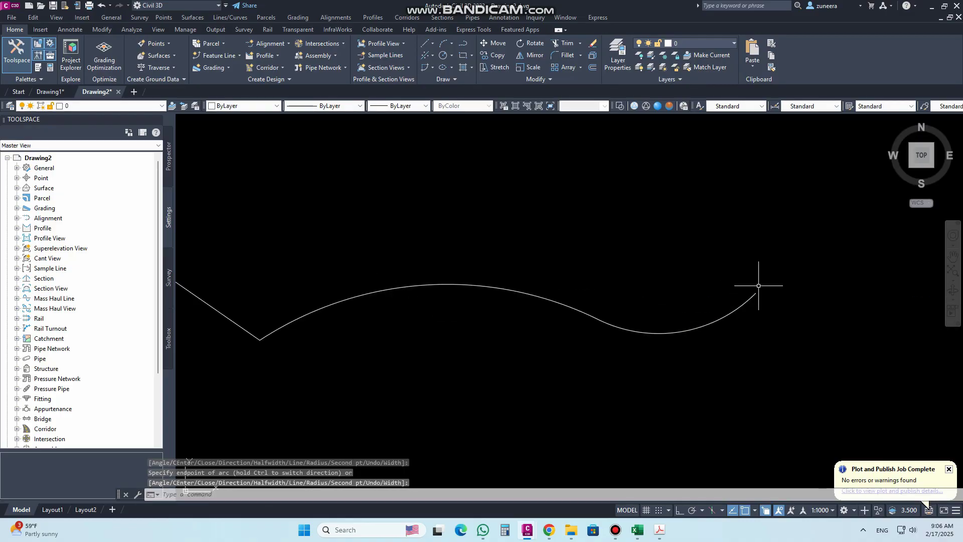
left_click(269, 43)
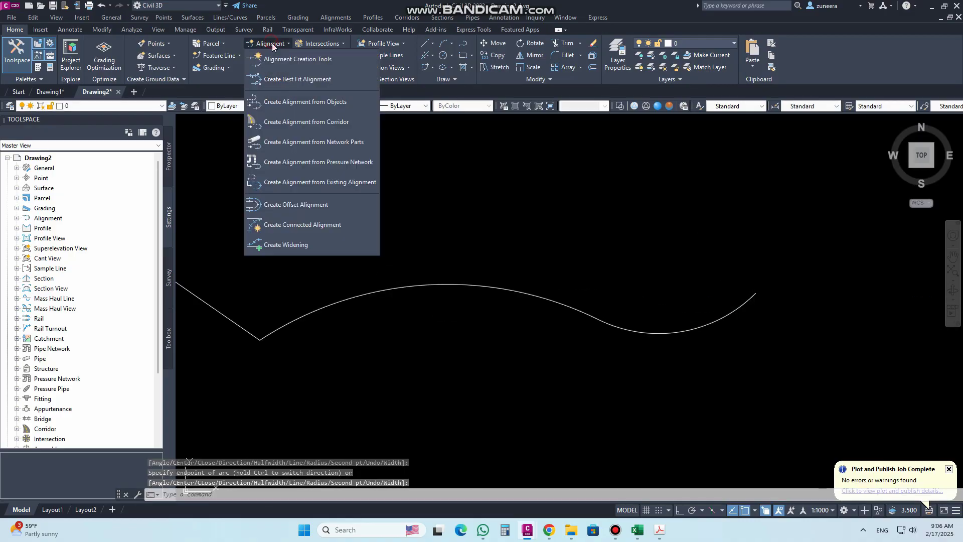
left_click(304, 104)
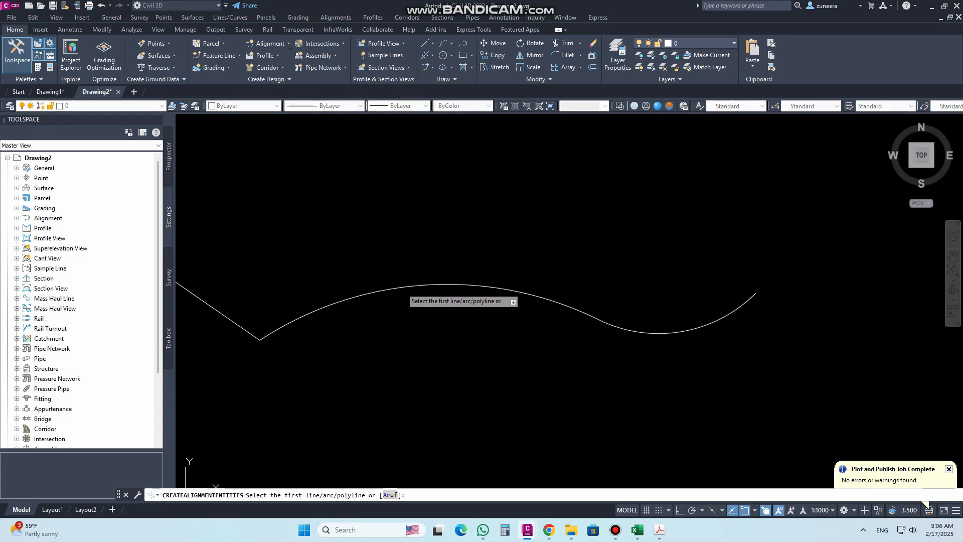
left_click(403, 285)
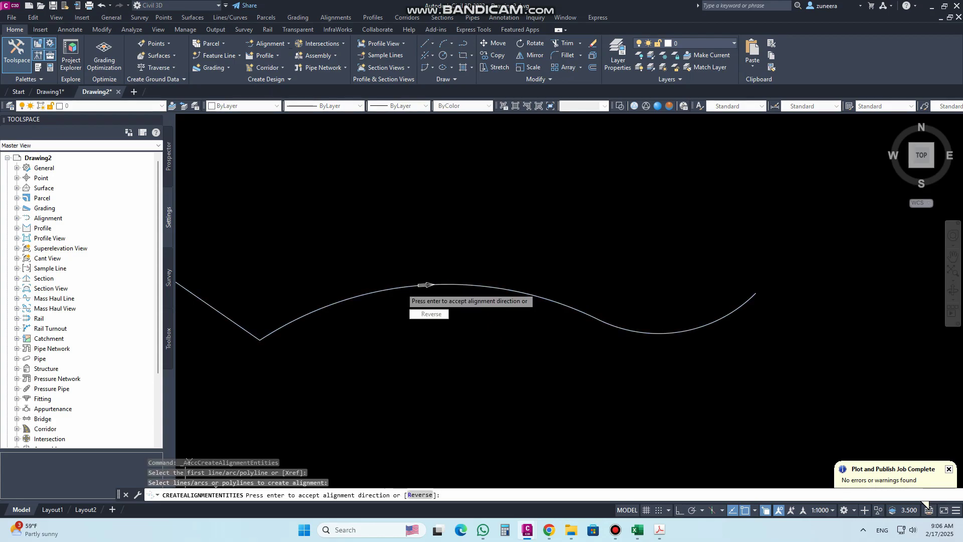
key("Return")
left_click(440, 303)
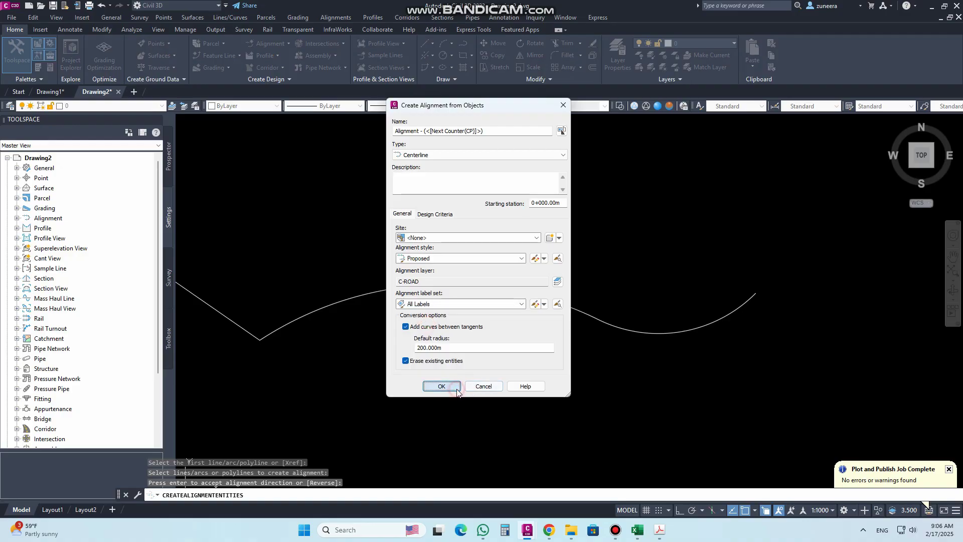
left_click(441, 386)
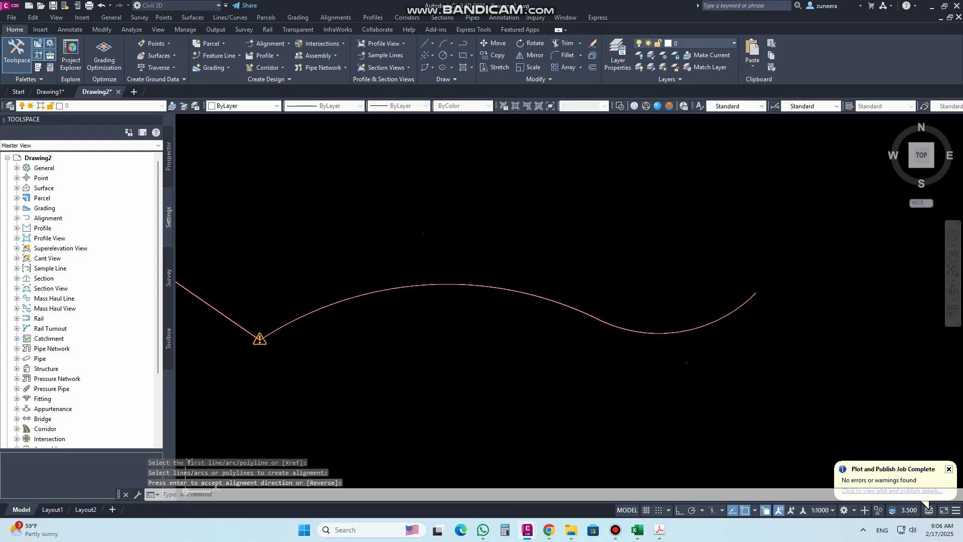
Step: Move the major station label at the alignment's end away from its marker so that it is attached by a leader
scroll(758, 286, "up", 5)
scroll(671, 266, "up", 3)
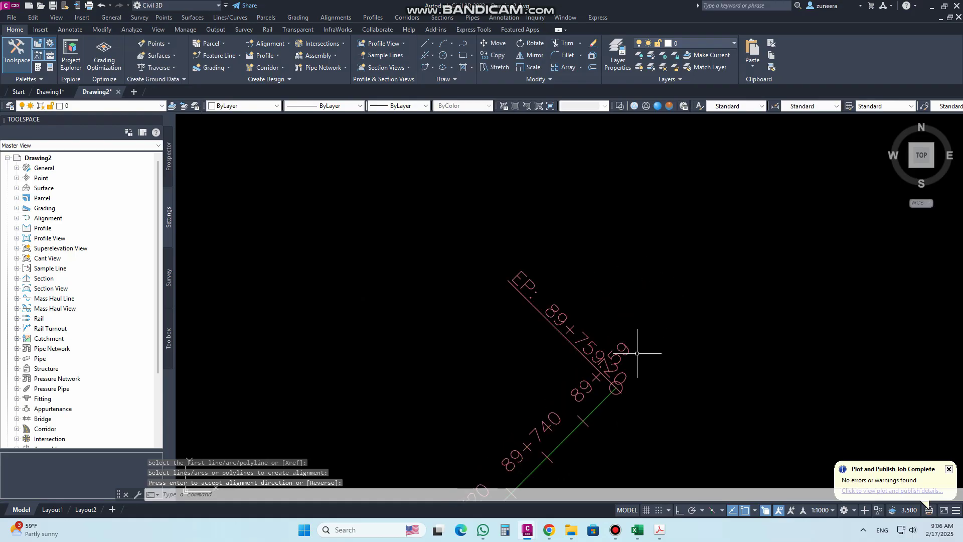
scroll(636, 375, "up", 1)
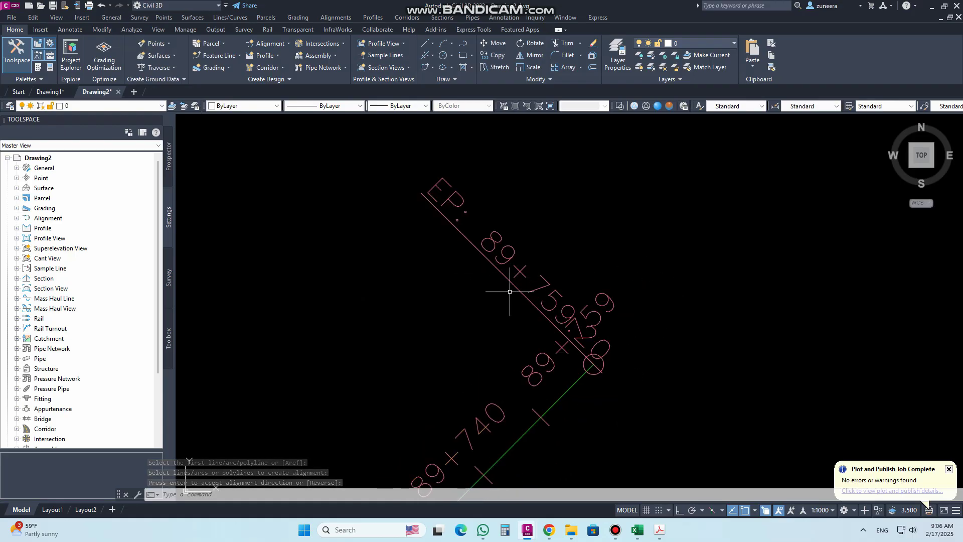
scroll(567, 271, "up", 1)
left_click(546, 296)
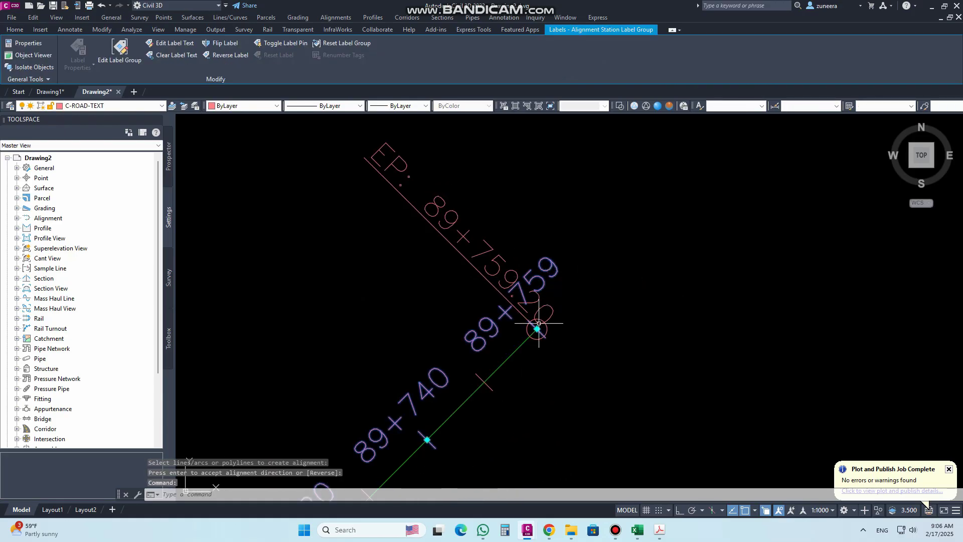
left_click(536, 328)
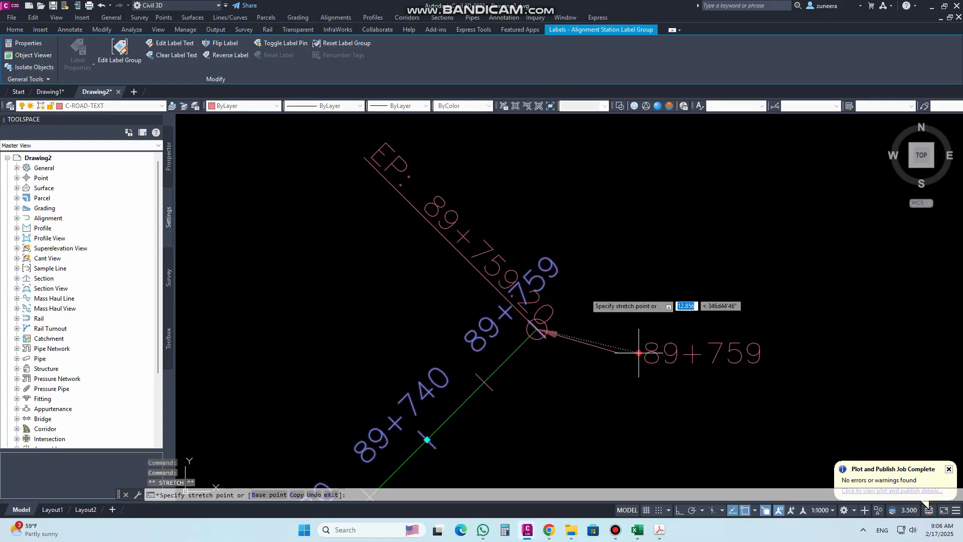
left_click(596, 306)
key("Escape")
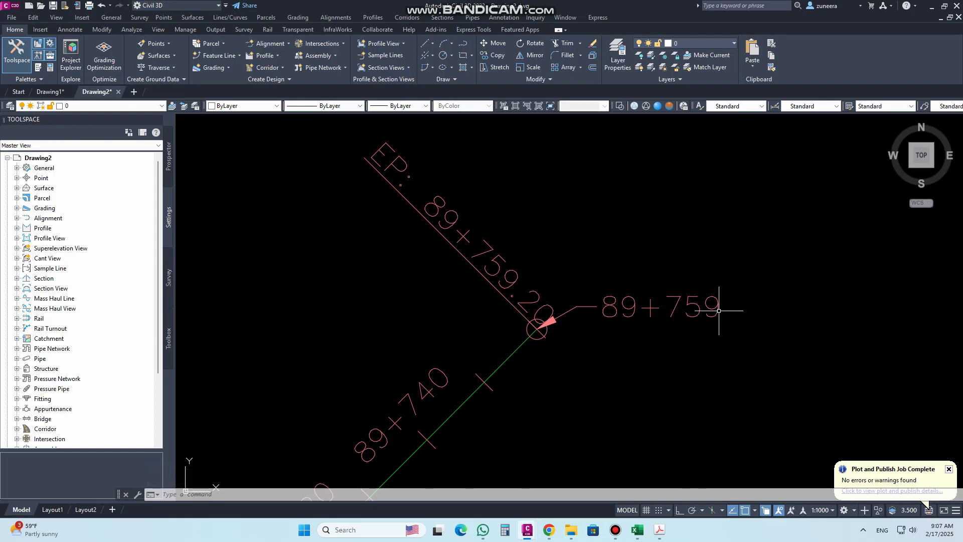
Step: Erase only the moved major station label at the alignment's end, and undo the erasure
scroll(657, 264, "down", 2)
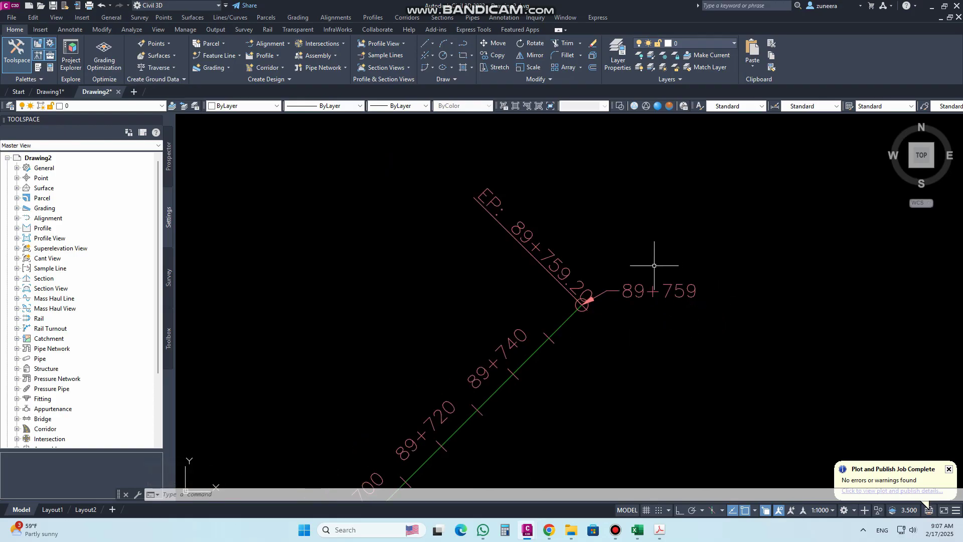
left_click(639, 288)
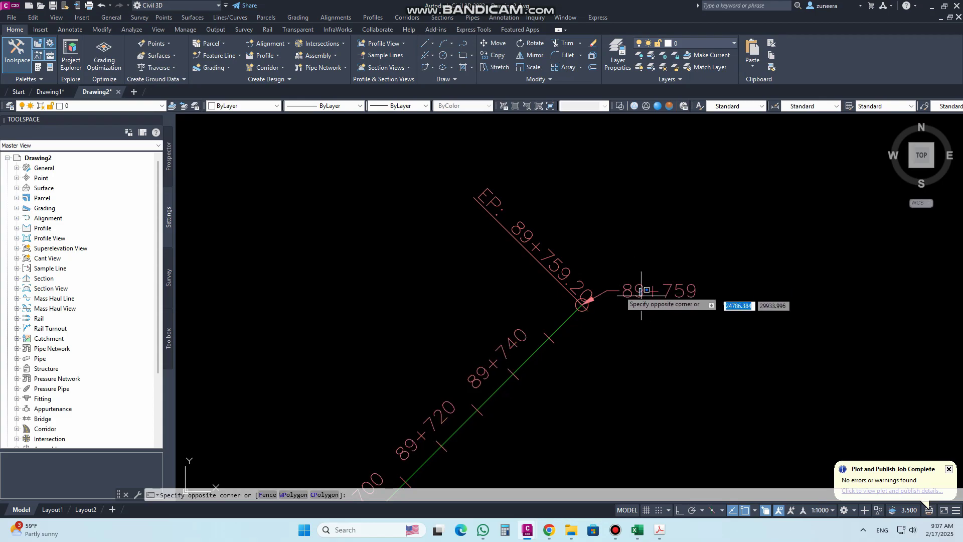
left_click(654, 267)
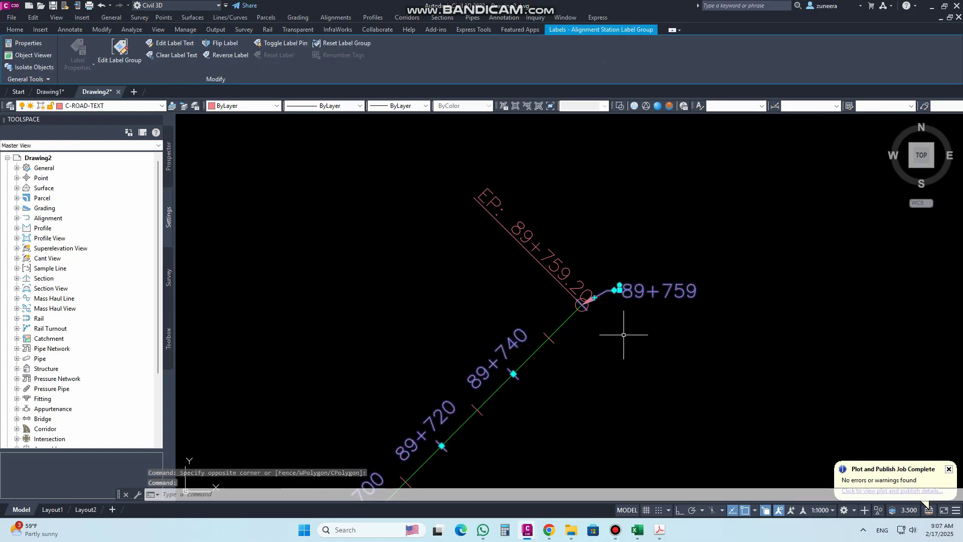
key("Escape")
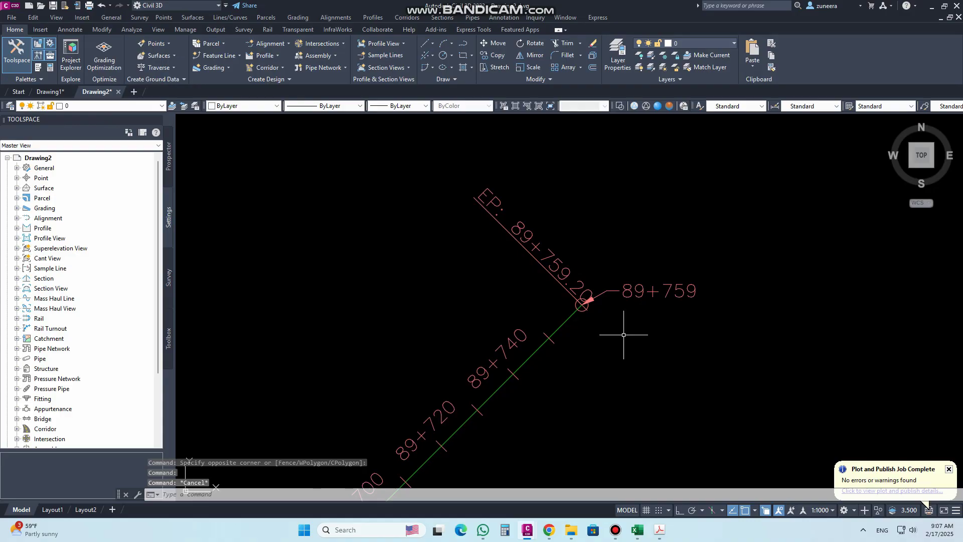
left_click(642, 301)
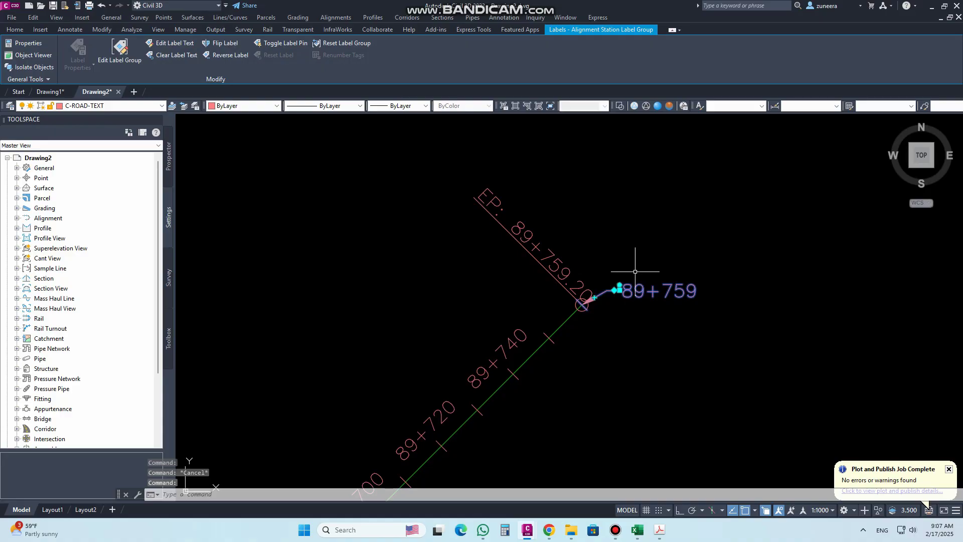
key("Delete")
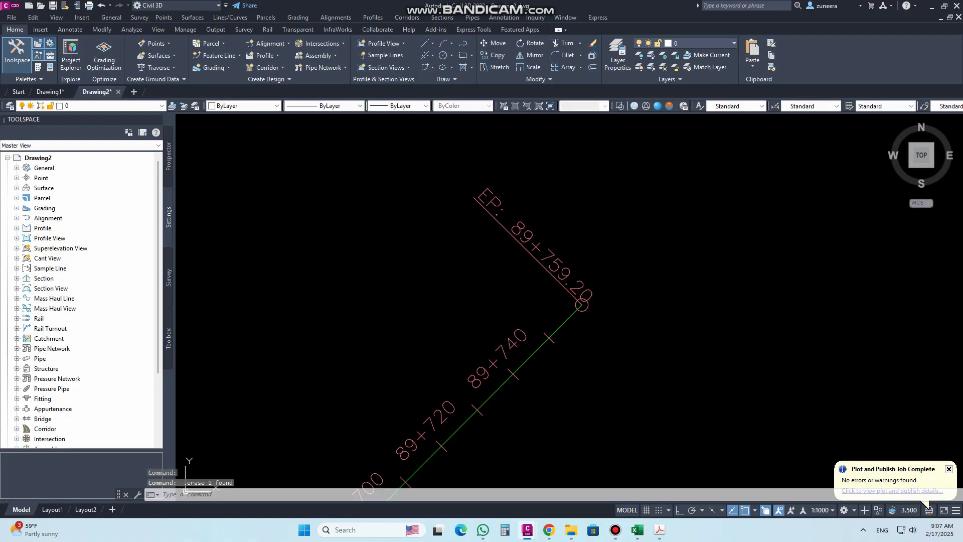
key("ctrl+z")
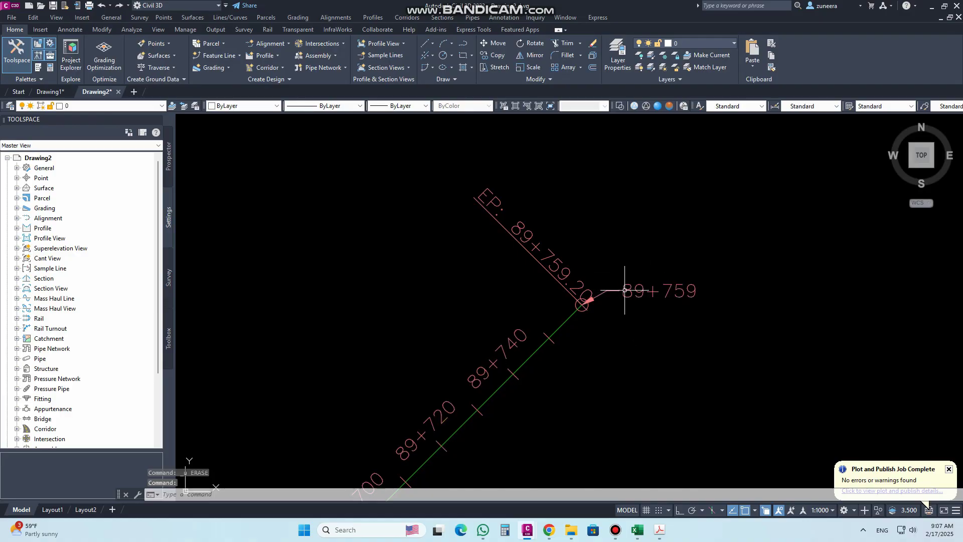
Step: Reset the moved major station label to its original position at the alignment's end and clear the selection
left_click(620, 290)
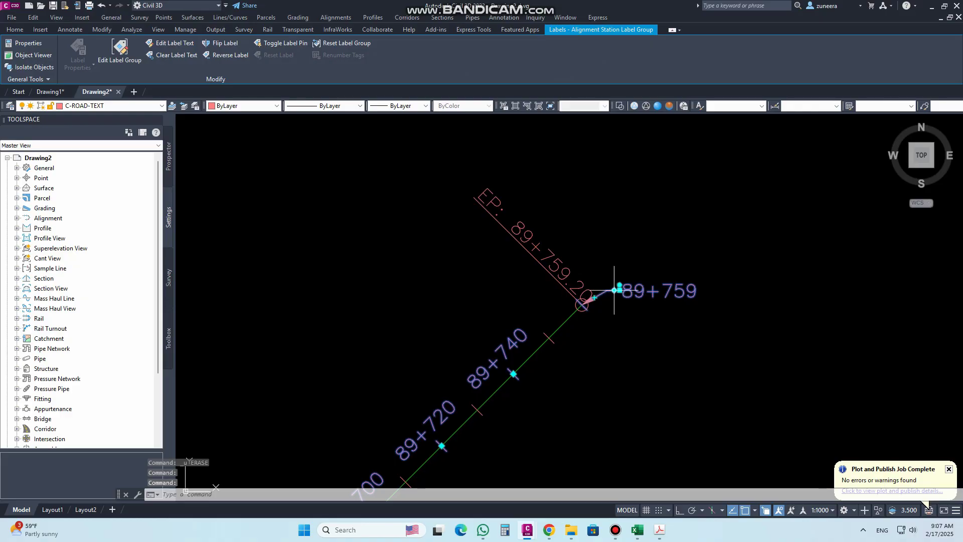
left_click(615, 289)
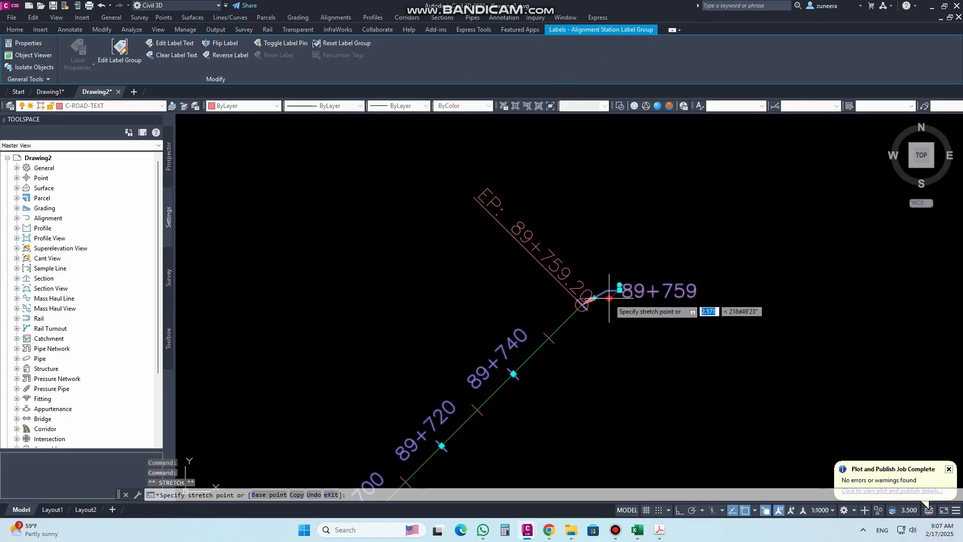
key("Escape")
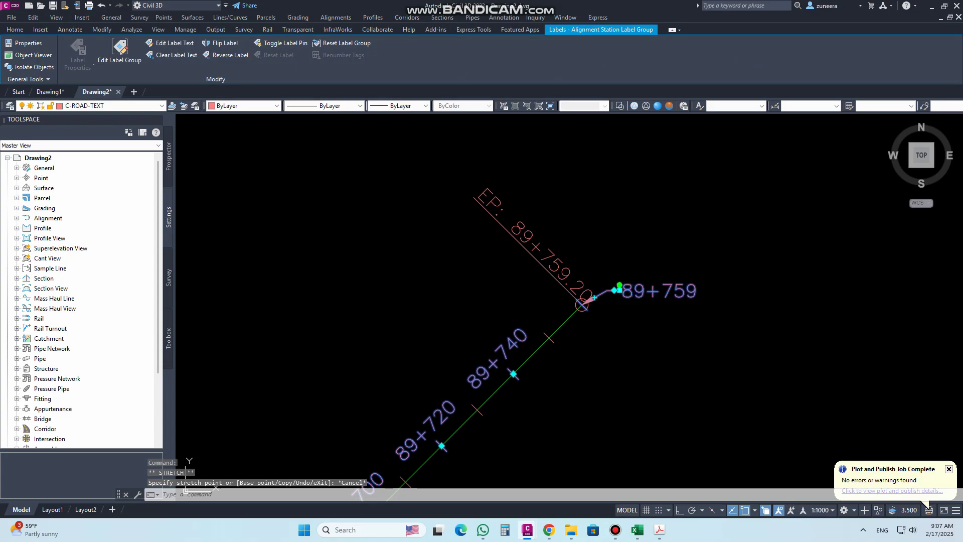
key("Escape")
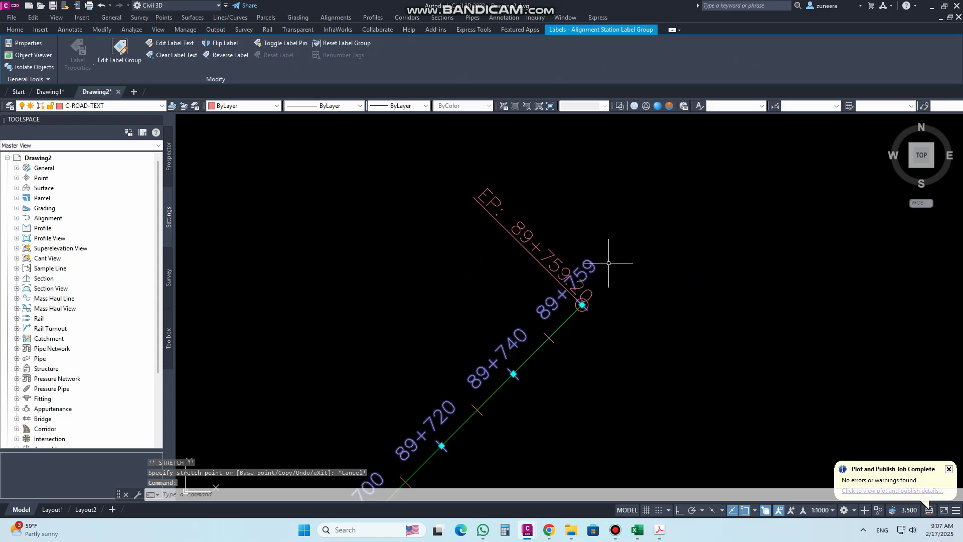
key("Escape")
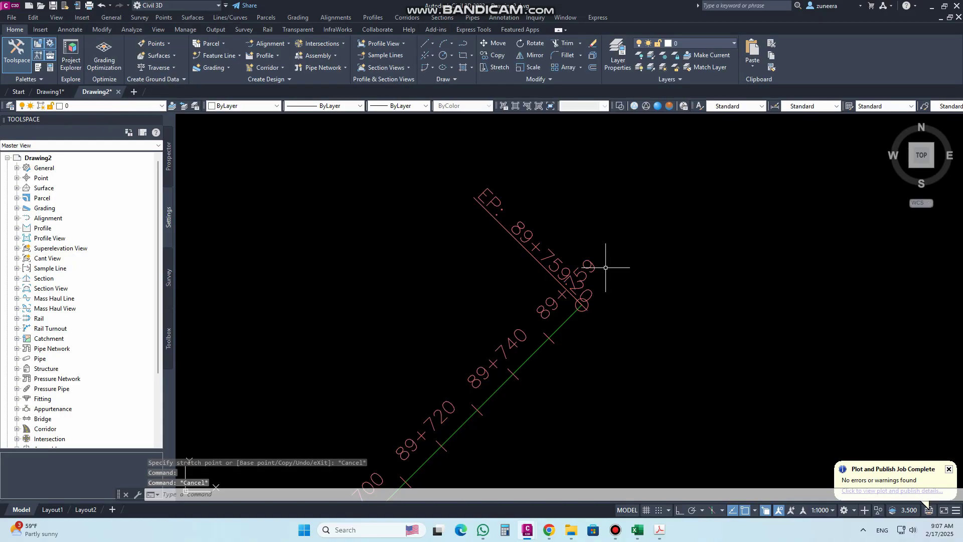
Step: Open the alignment's label settings and bring up the Parallel with Tick major station label style for editing
scroll(611, 270, "up", 4)
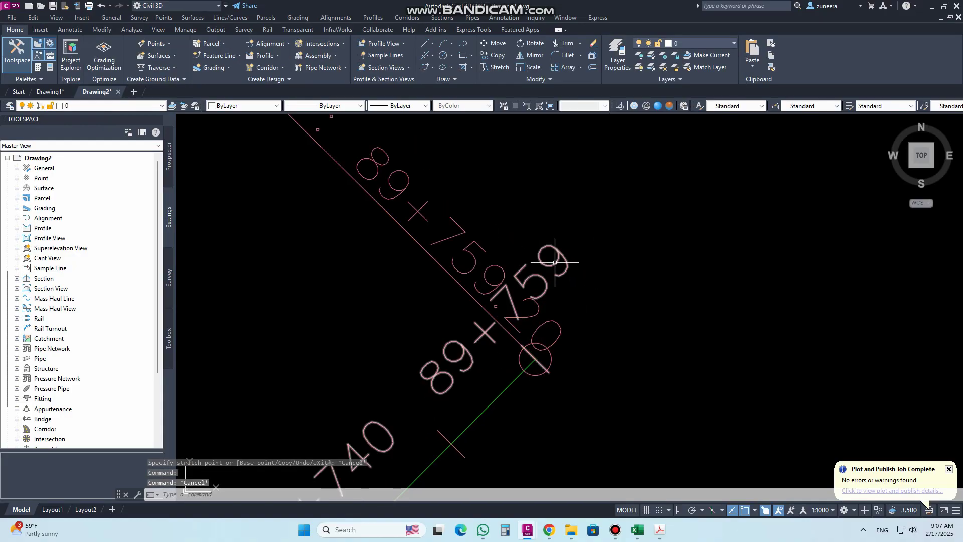
left_click(557, 262)
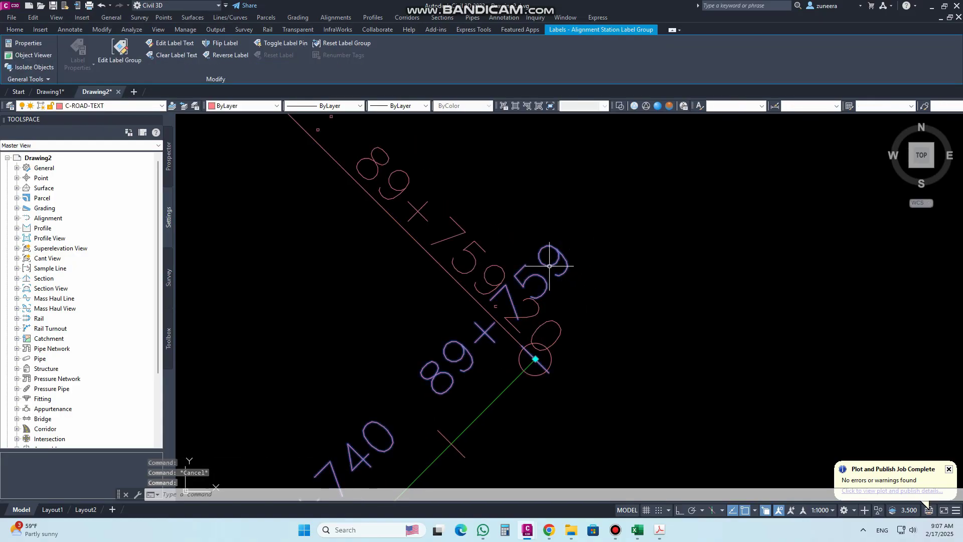
right_click(549, 266)
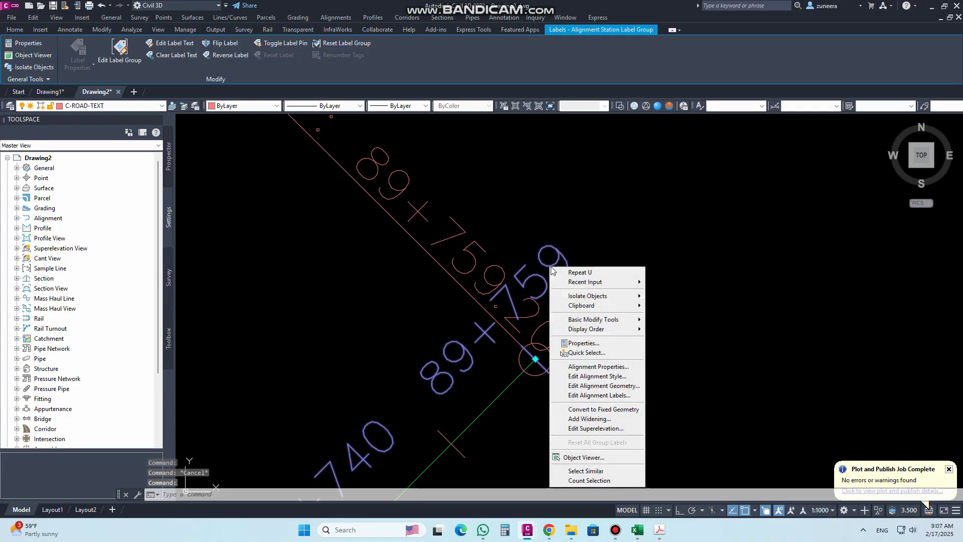
left_click(611, 396)
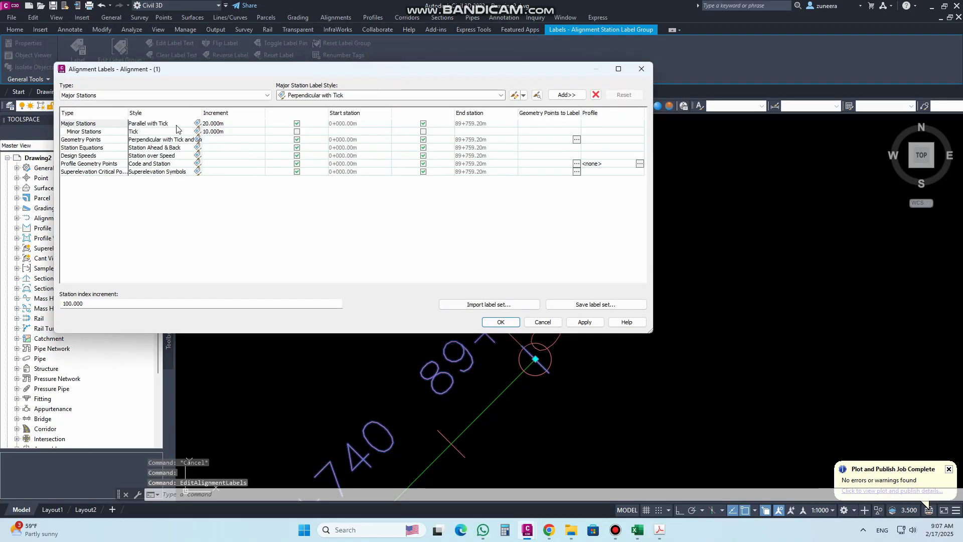
left_click(197, 123)
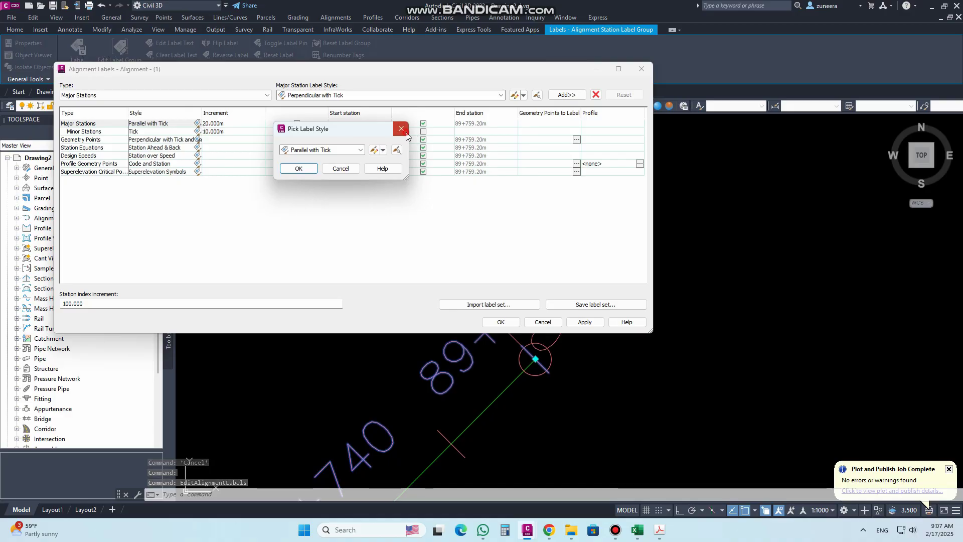
left_click(401, 129)
left_click(197, 123)
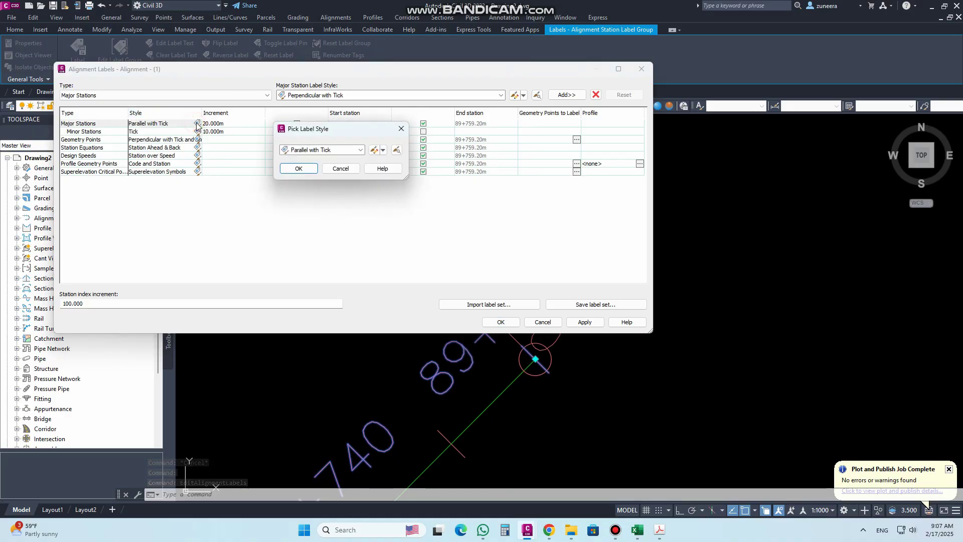
left_click(376, 150)
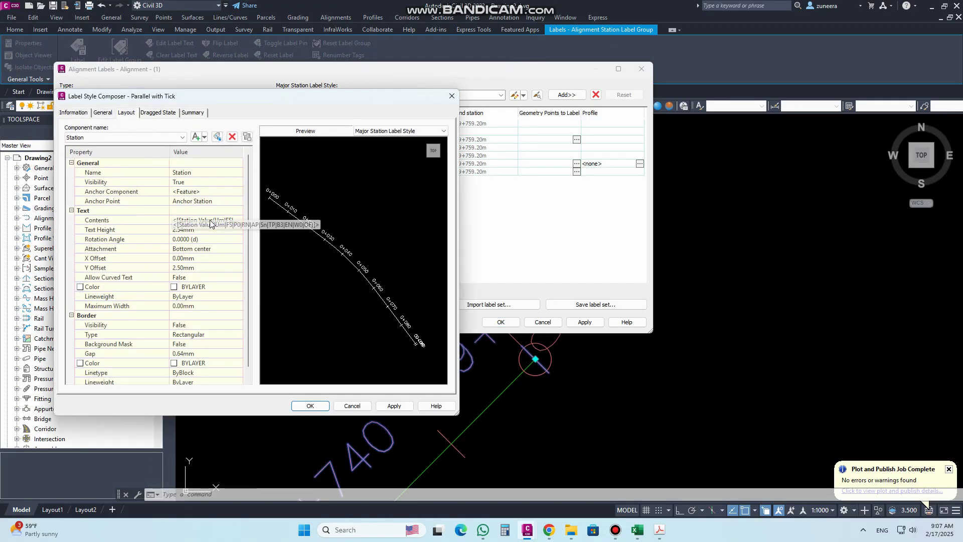
Step: Set the precision of the Station component's station value to two decimal places
left_click(210, 224)
left_click(239, 221)
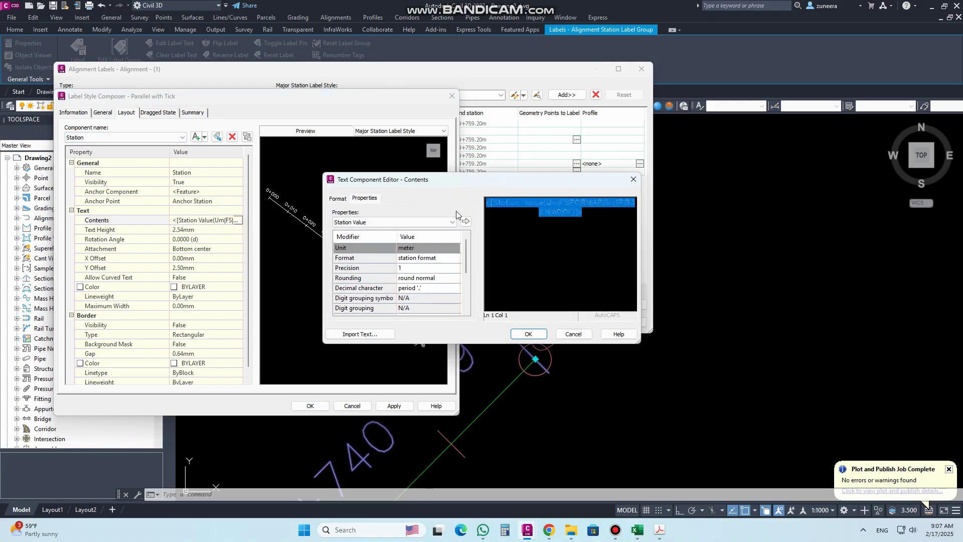
left_click(411, 270)
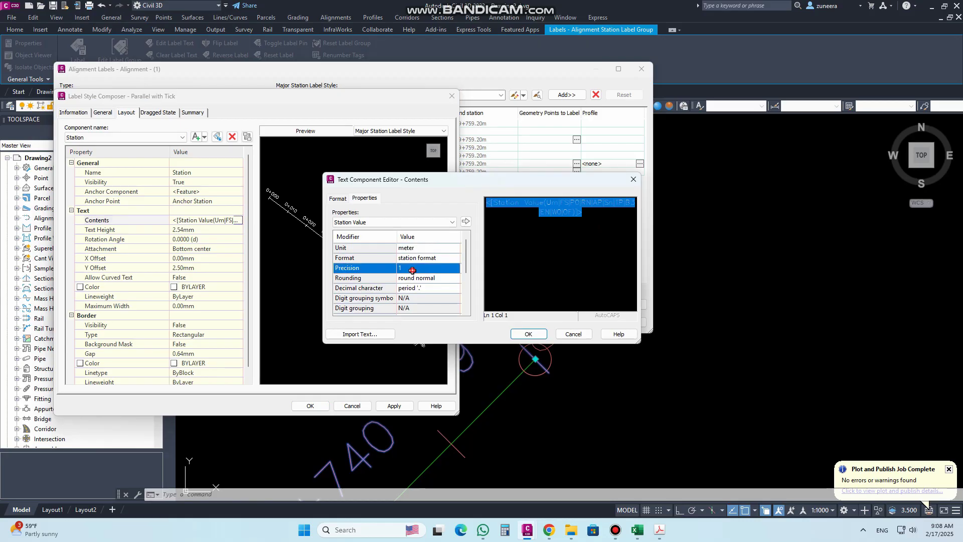
left_click(420, 271)
left_click(414, 288)
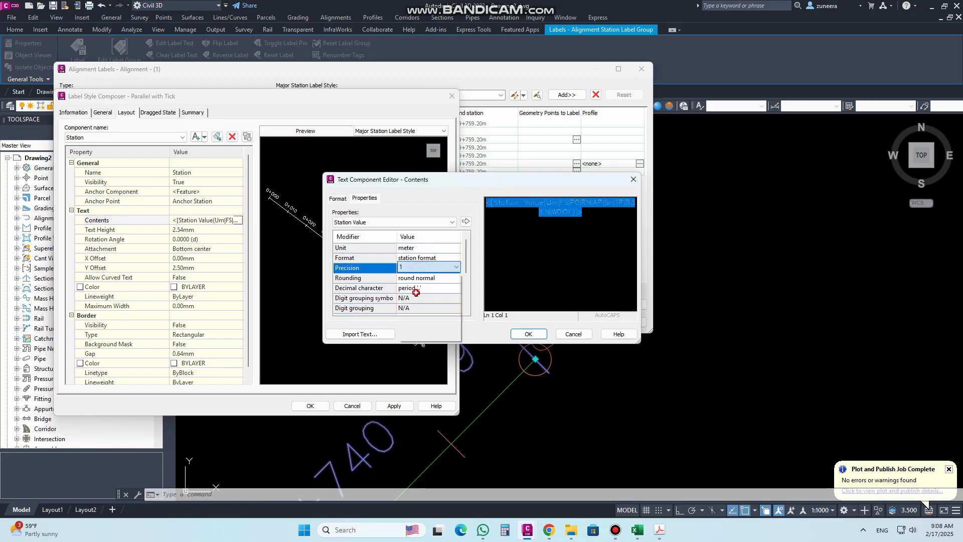
left_click(466, 221)
left_click(522, 333)
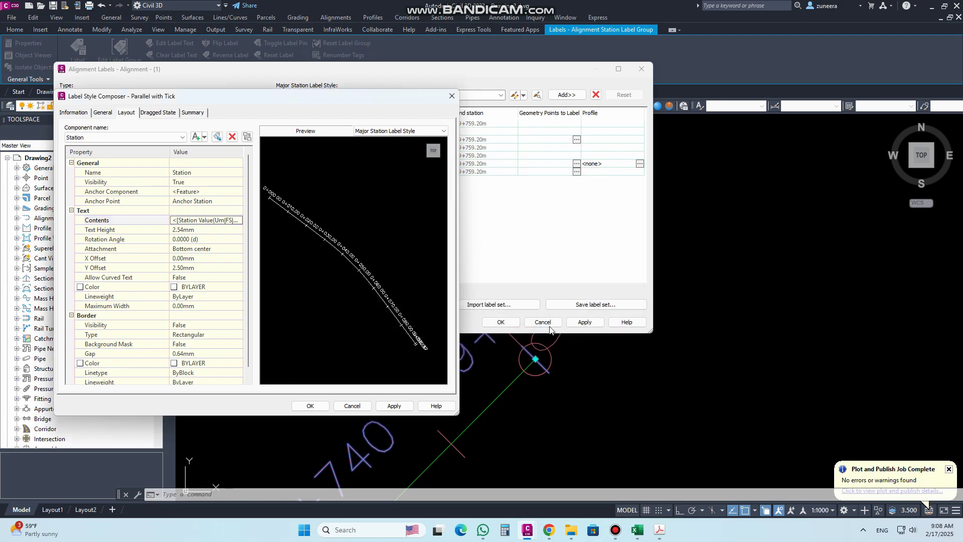
Step: Apply the edited Parallel with Tick style to the alignment's major station labels and clear the selection
left_click(400, 408)
left_click(310, 406)
left_click(299, 168)
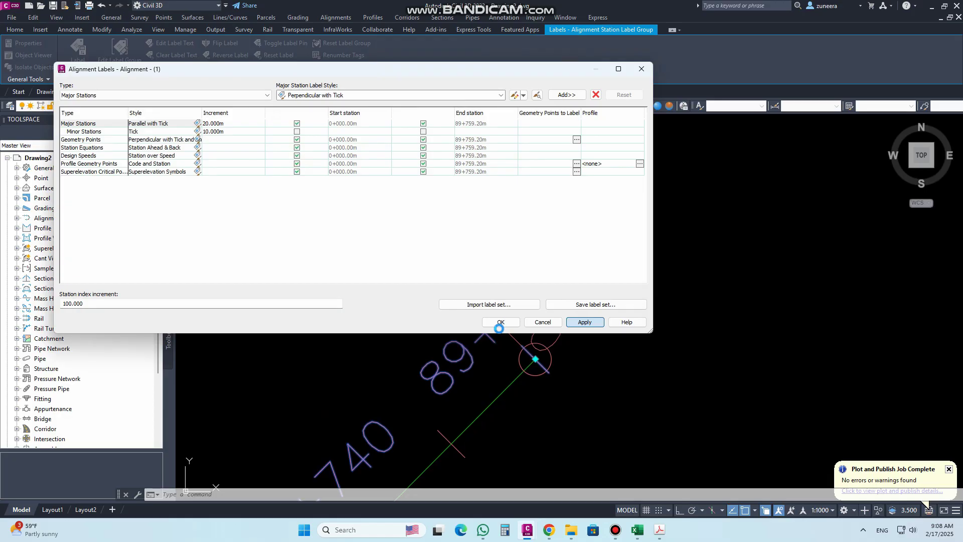
left_click(500, 322)
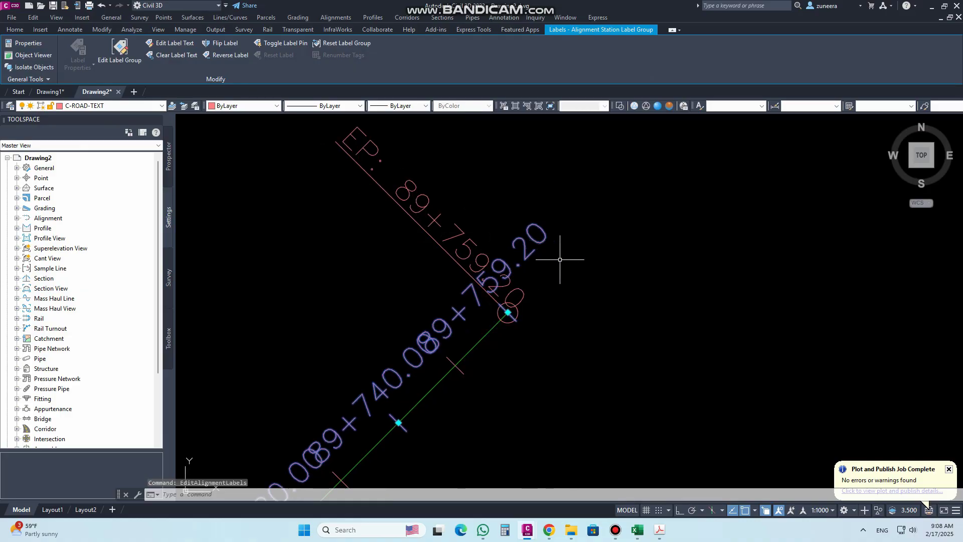
key("Escape")
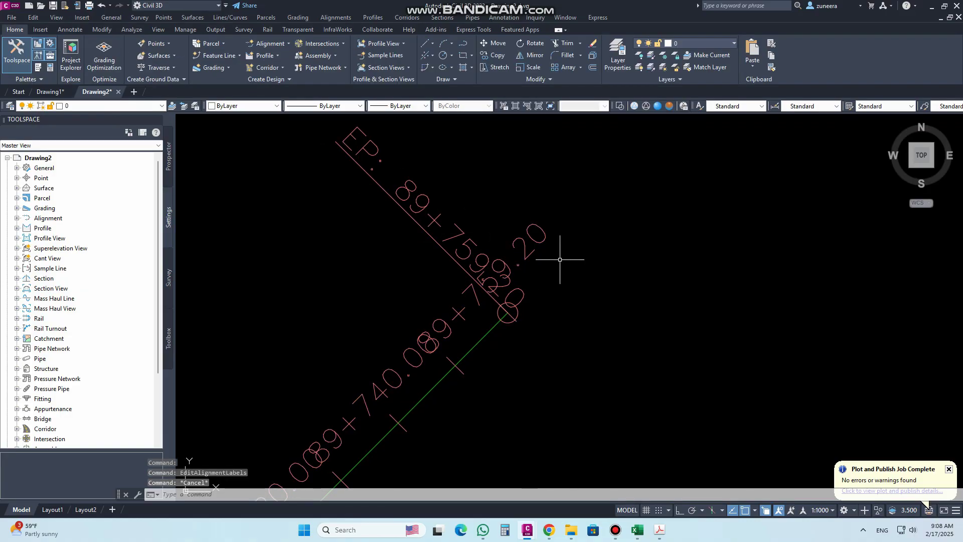
Step: Set the drawing's annotation scale to 1:500
left_click(824, 510)
left_click(822, 386)
middle_click_drag(492, 296, 500, 305)
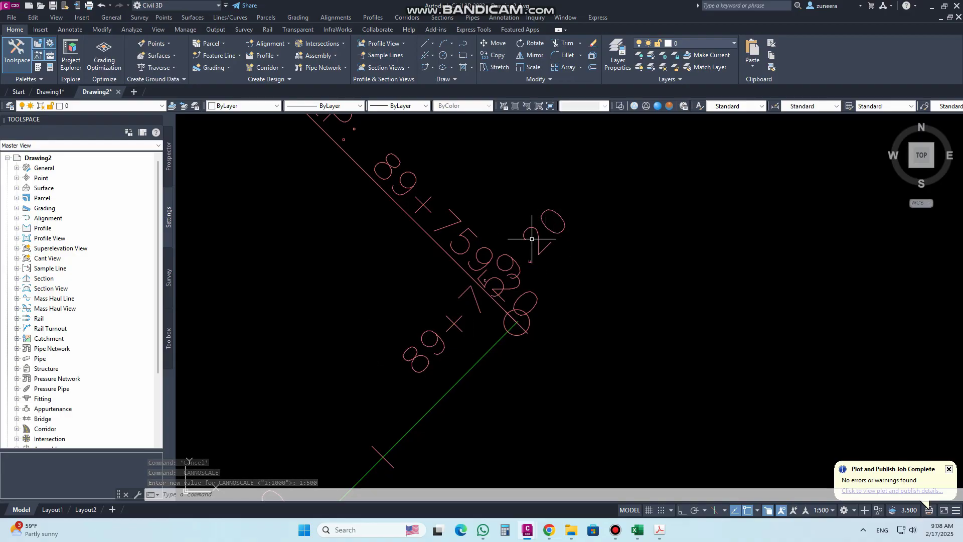
scroll(511, 269, "down", 1)
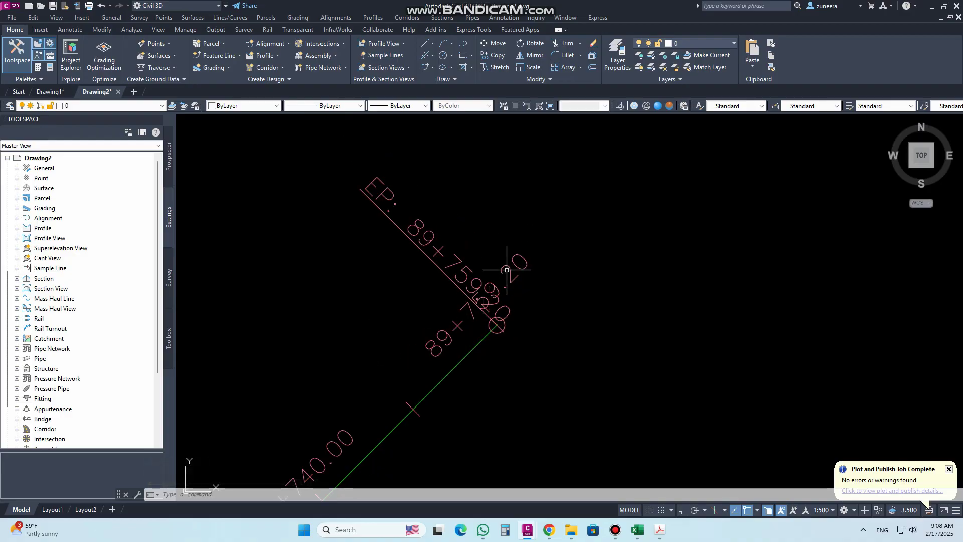
Step: Flip the major station label at the alignment's end to the other side of the alignment
left_click(508, 266)
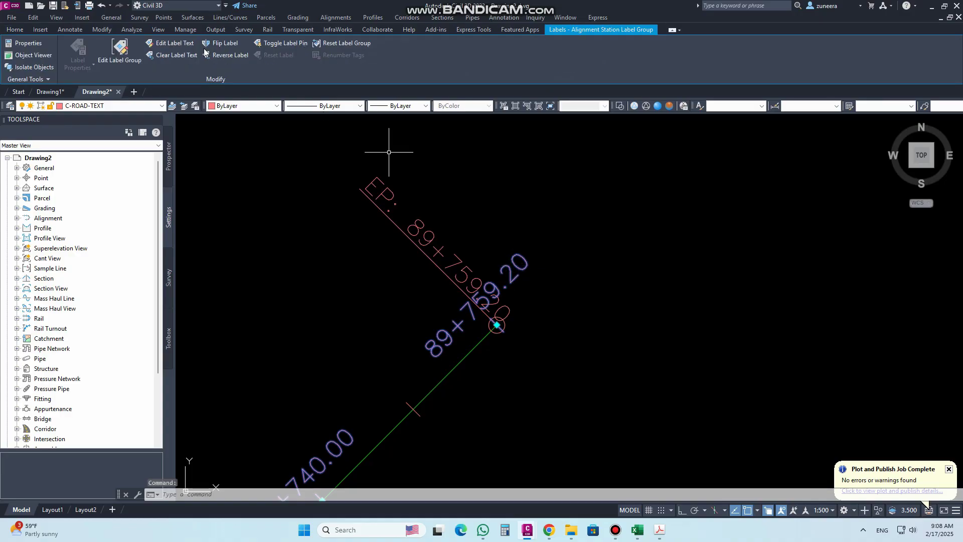
left_click(224, 44)
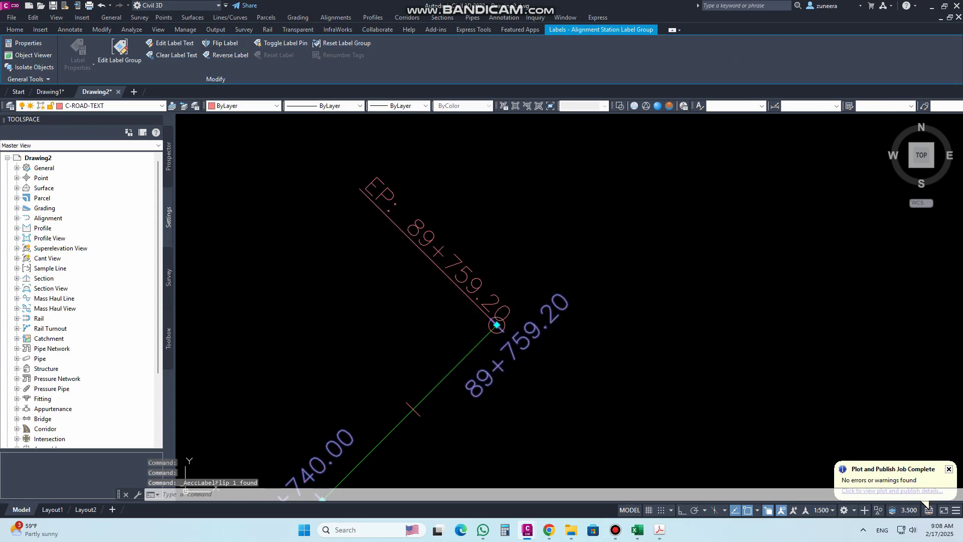
key("Escape")
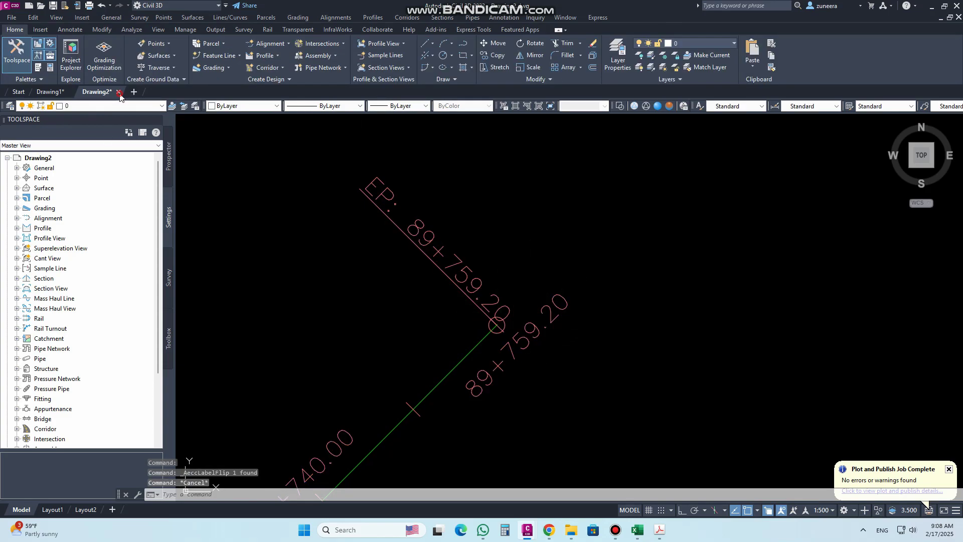
Step: Close Drawing2 and erase the curved alignment in Drawing1
left_click(119, 92)
left_click(441, 284)
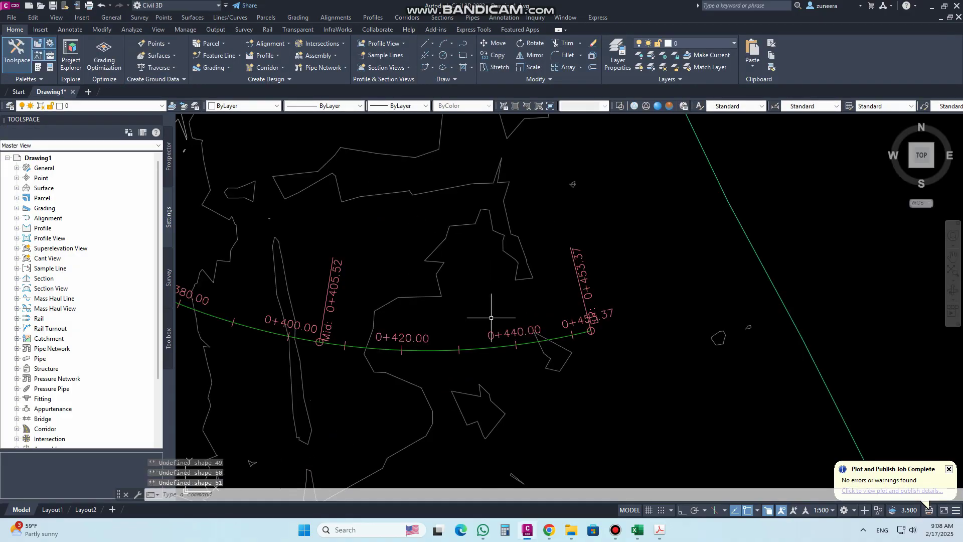
scroll(491, 318, "down", 3)
scroll(526, 320, "up", 3)
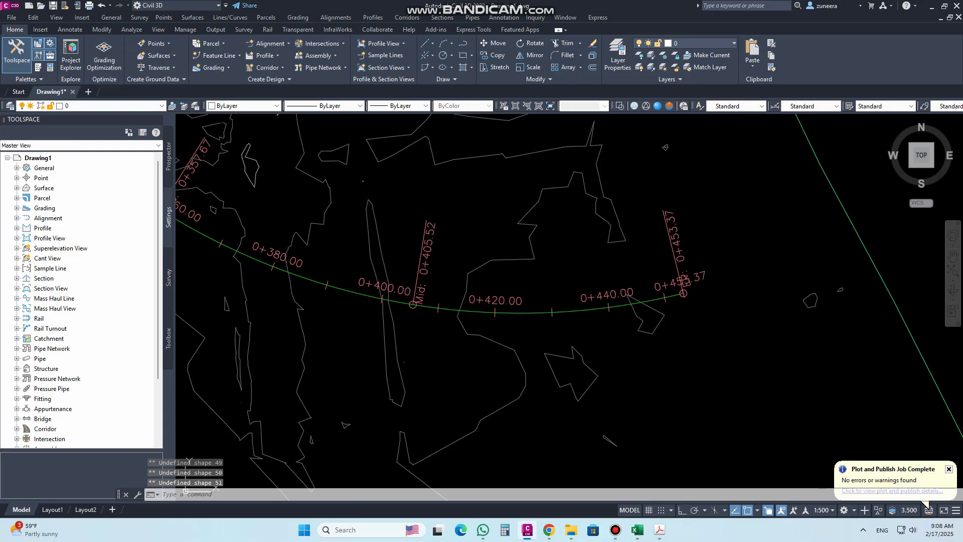
left_click(545, 313)
type("e")
key("Return")
Step: Check which surface style is assigned in the properties of surface surf .01, leaving them unchanged
scroll(562, 340, "down", 5)
scroll(589, 256, "up", 3)
scroll(515, 279, "down", 1)
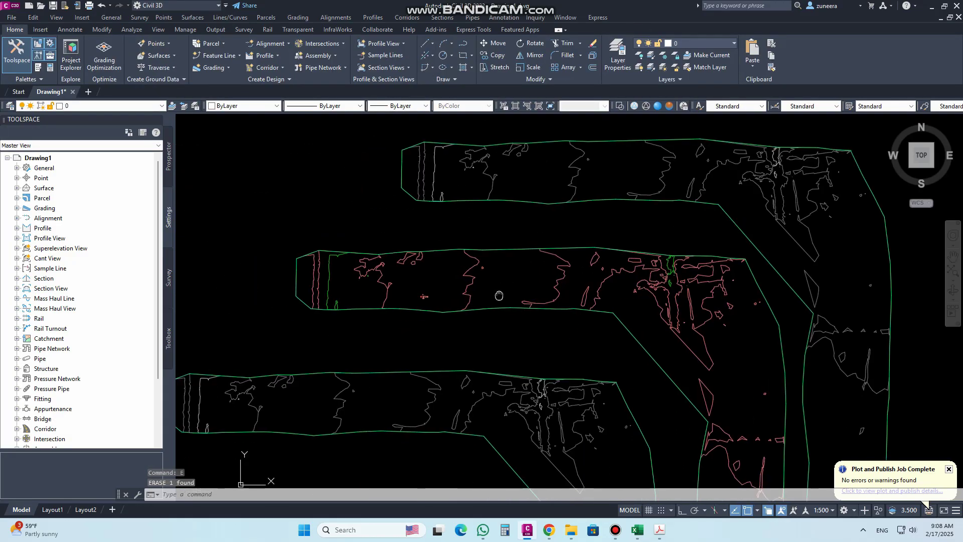
scroll(459, 229, "down", 1)
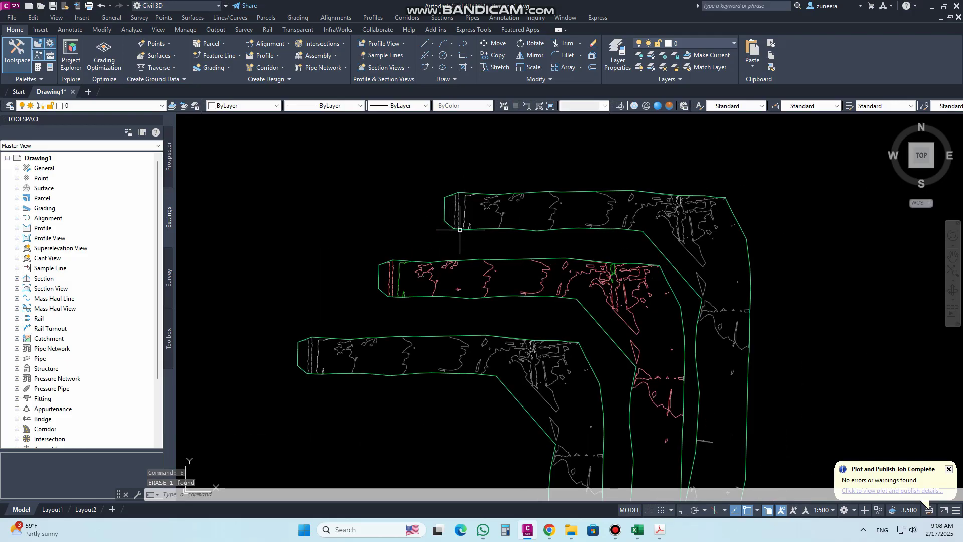
left_click(480, 193)
right_click(480, 193)
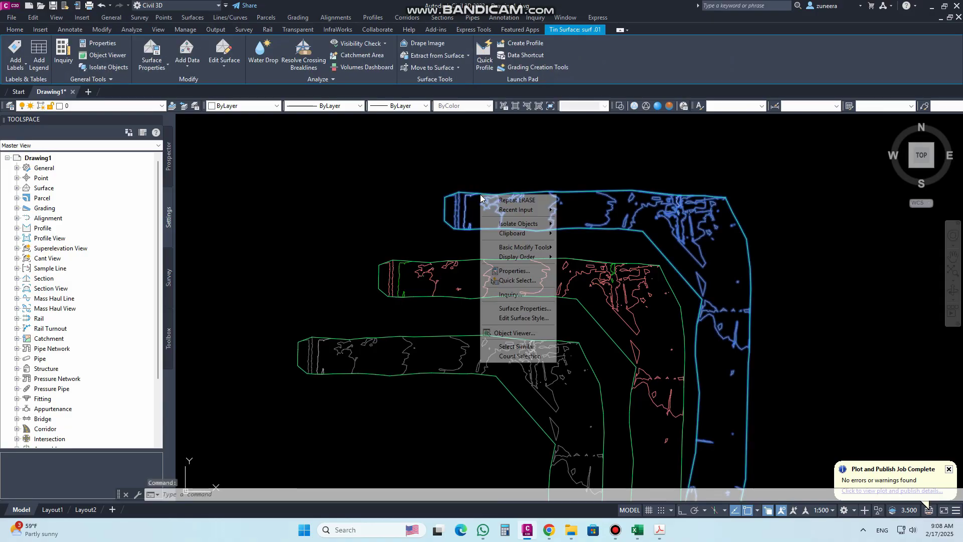
left_click(526, 309)
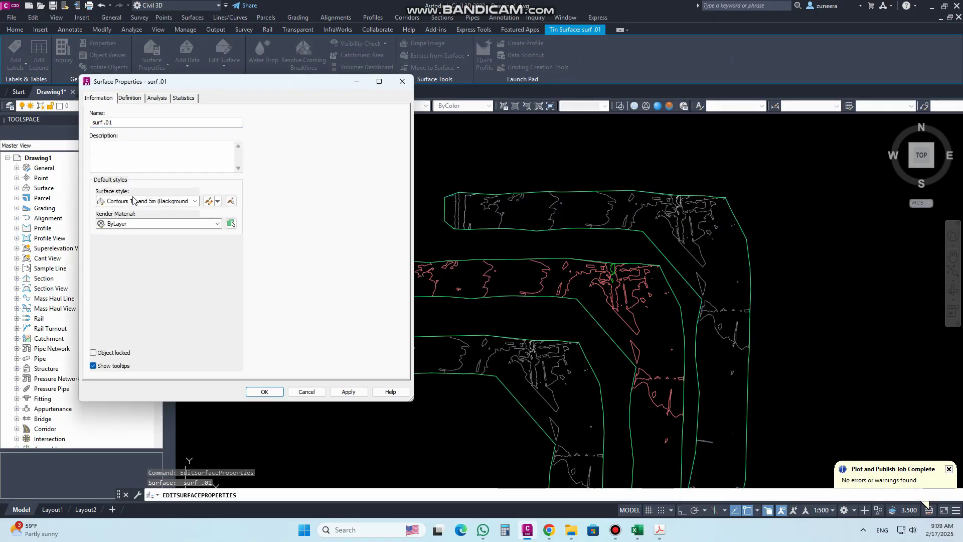
left_click(401, 81)
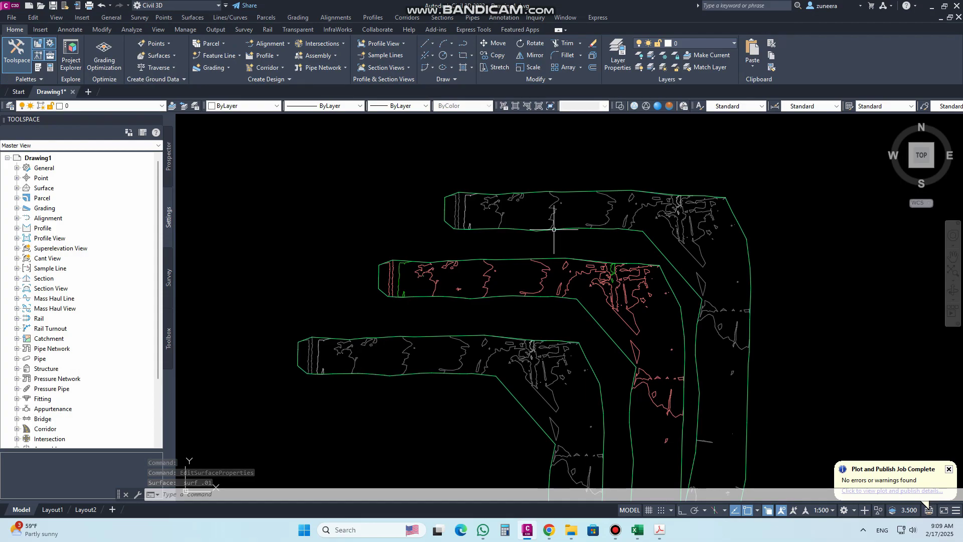
Step: Find the references of the surface style Contours 1m and 5m (Background) and inspect its surface entries
left_click(169, 161)
left_click(168, 216)
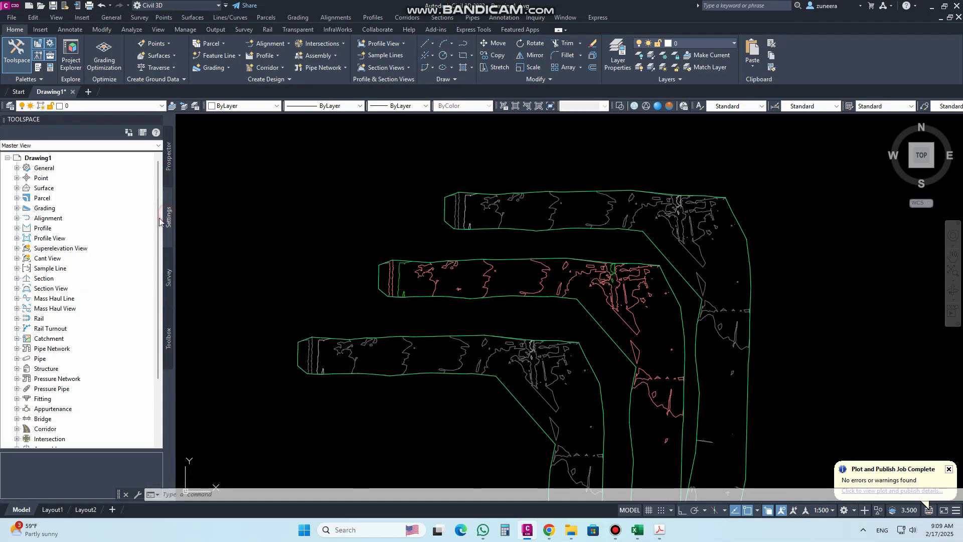
left_click(16, 188)
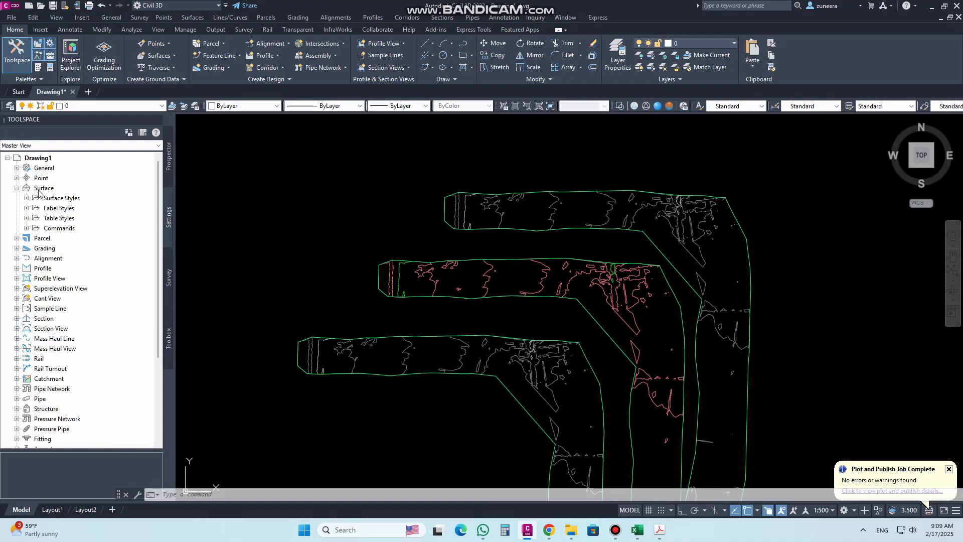
left_click(26, 199)
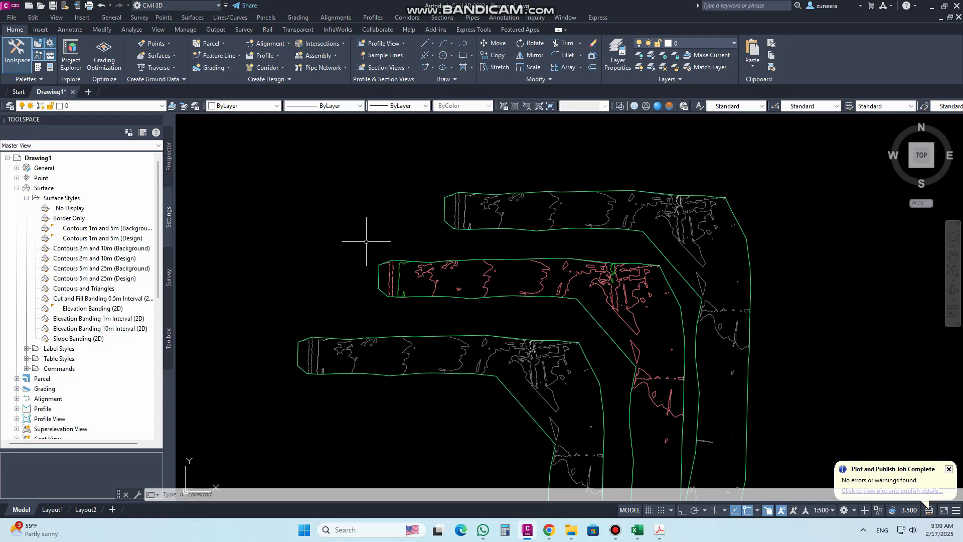
right_click(72, 231)
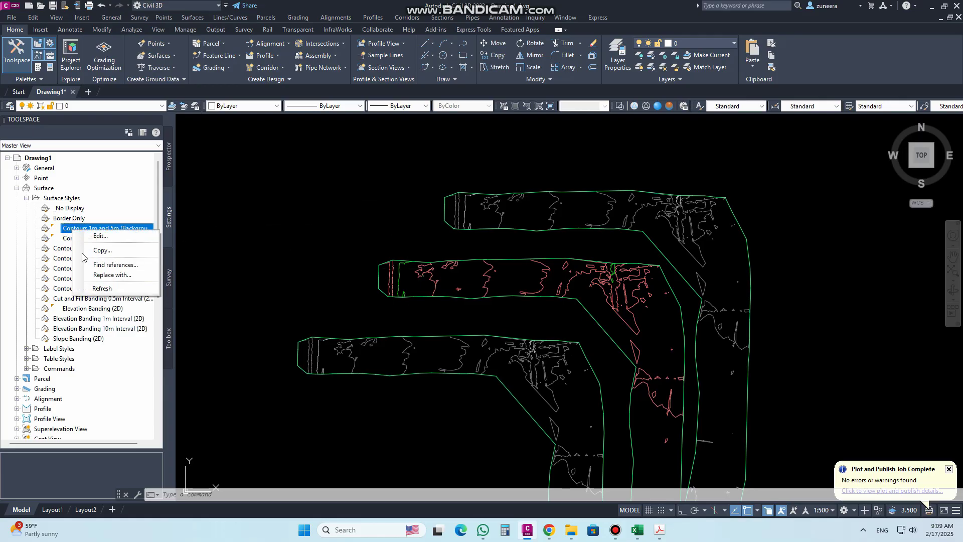
left_click(111, 264)
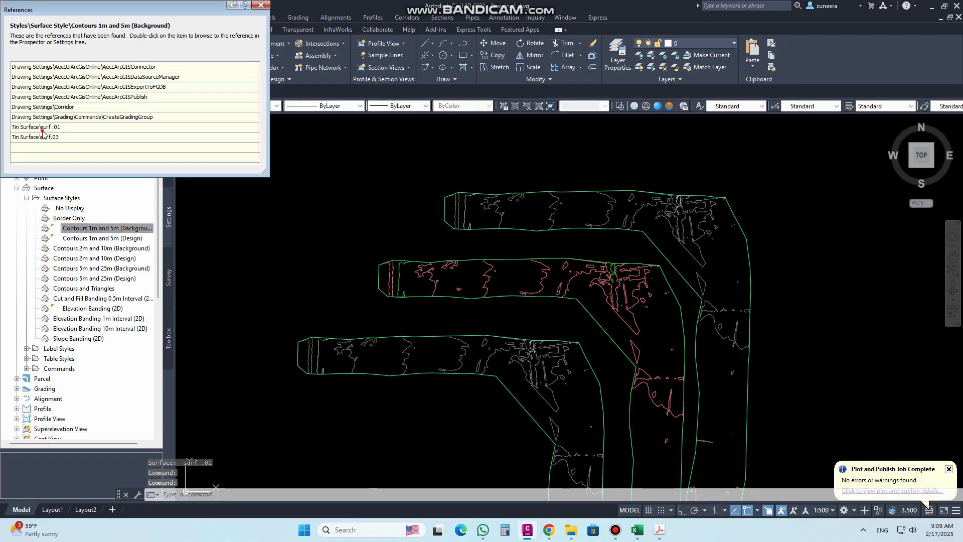
left_click(42, 131)
left_click(56, 137)
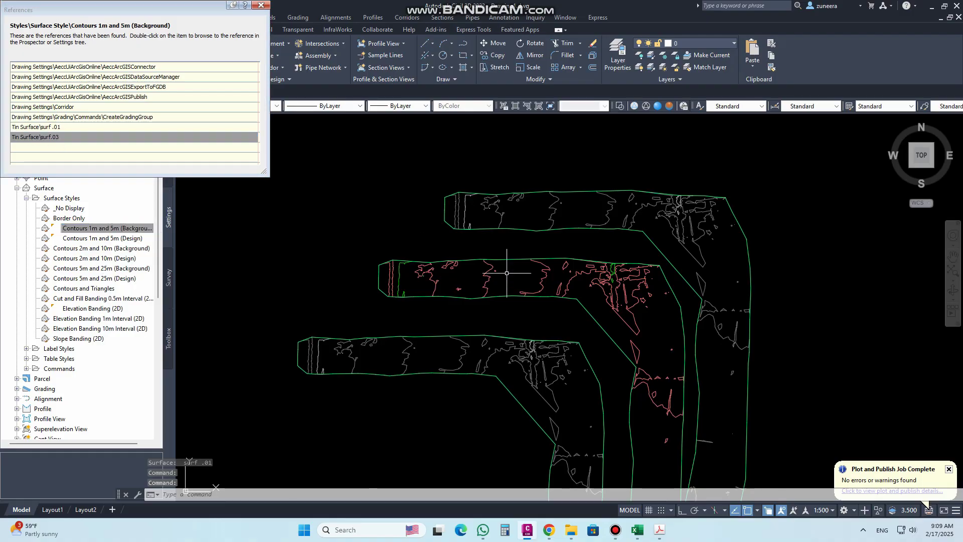
left_click(68, 137)
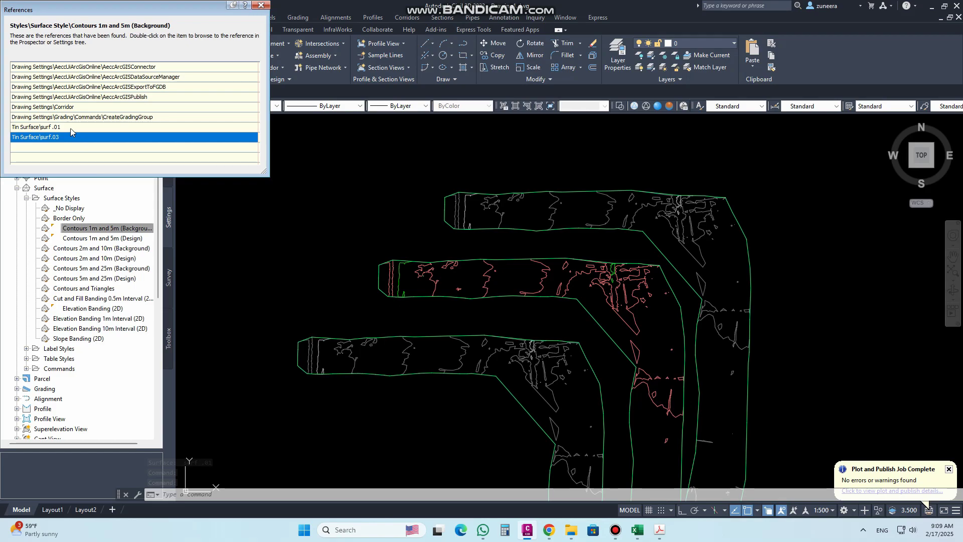
left_click(70, 129)
left_click(261, 5)
Step: Find the references of the surface style Contours 1m and 5m (Design)
right_click(79, 239)
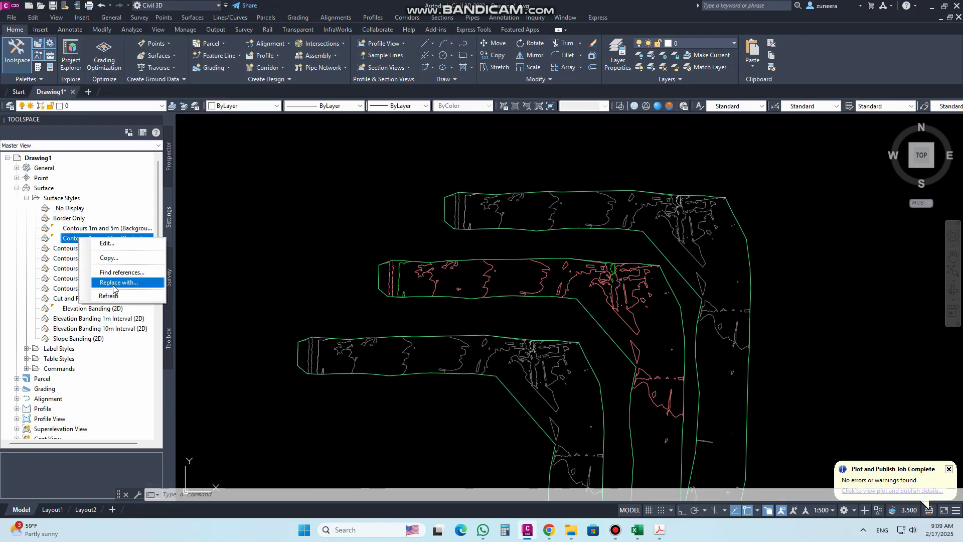
left_click(116, 272)
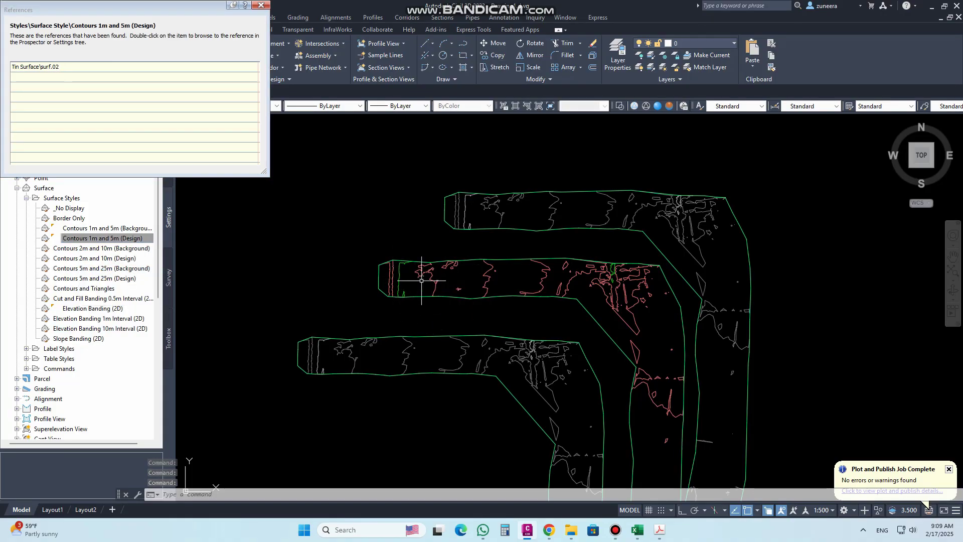
Step: Find the references of the surface style Elevation Banding (2D) and inspect its drawing settings entry
left_click(261, 5)
right_click(76, 309)
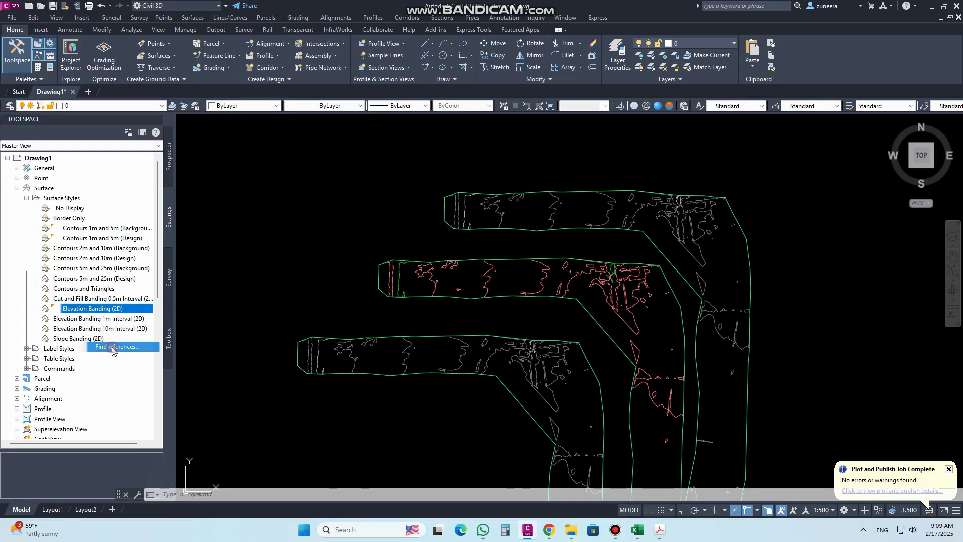
left_click(113, 346)
left_click(52, 68)
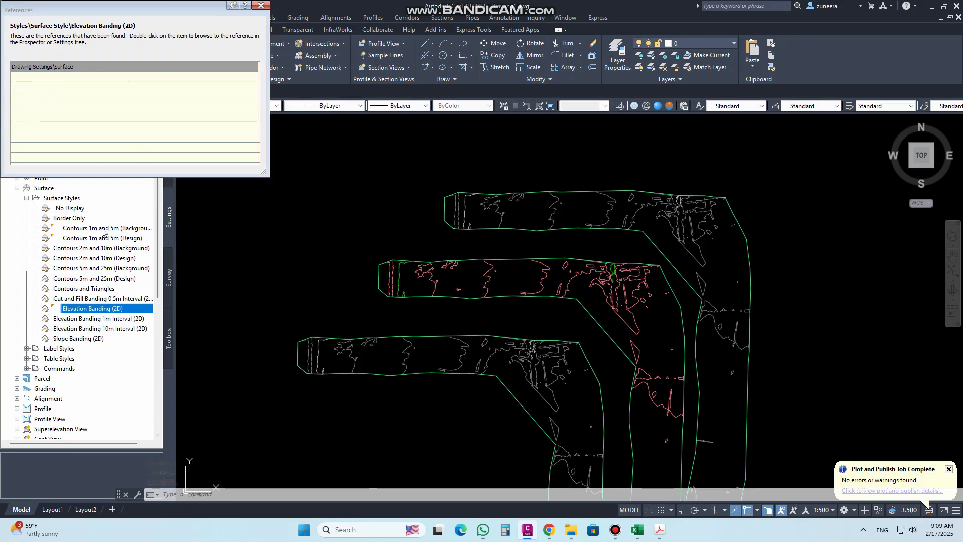
left_click(265, 6)
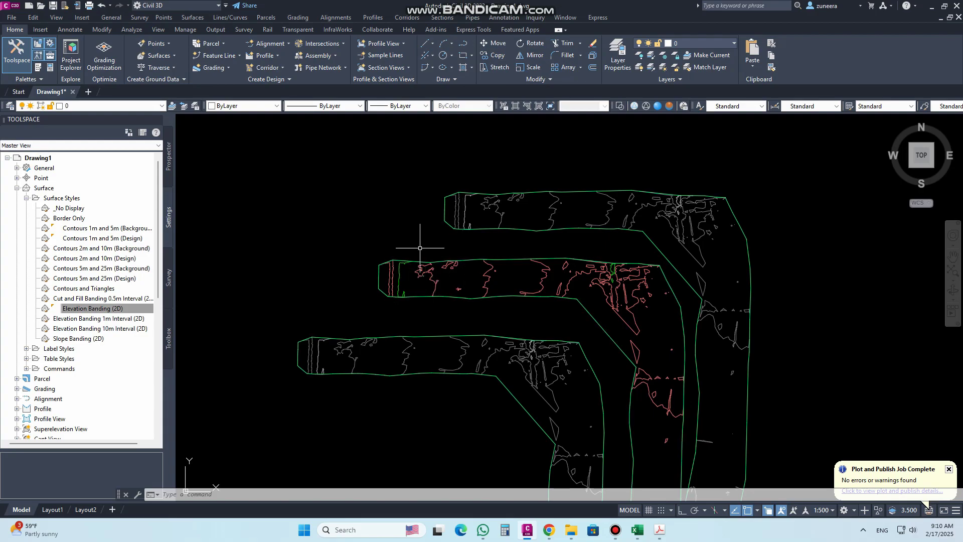
Step: Replace all uses of the surface style Contours 1m and 5m (Design) with Contours 1m and 5m (Background)
left_click(114, 240)
right_click(109, 241)
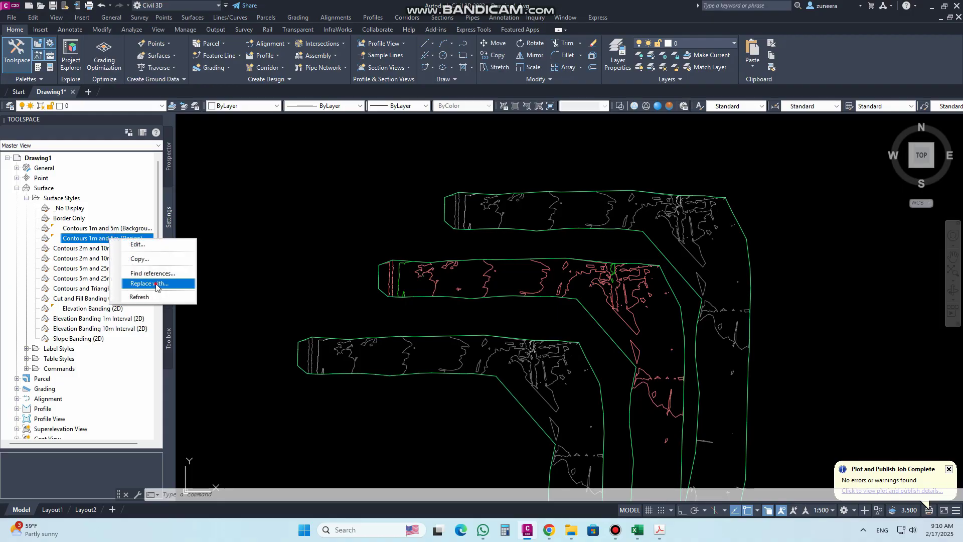
left_click(156, 284)
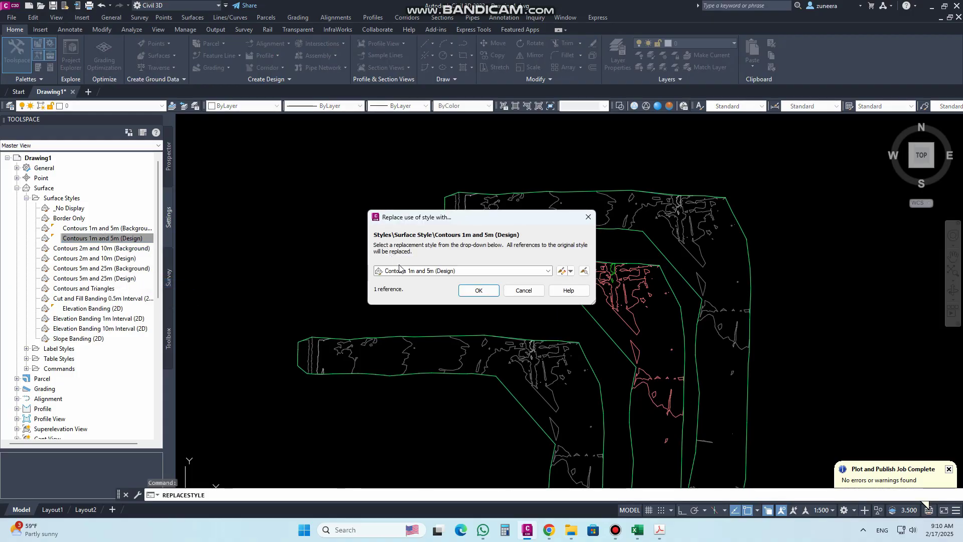
left_click(399, 269)
left_click(416, 296)
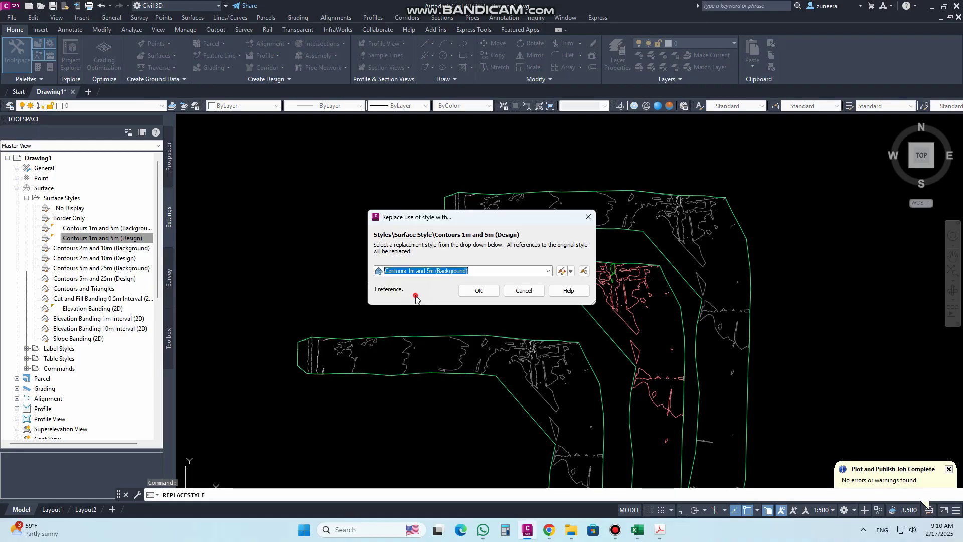
left_click(482, 291)
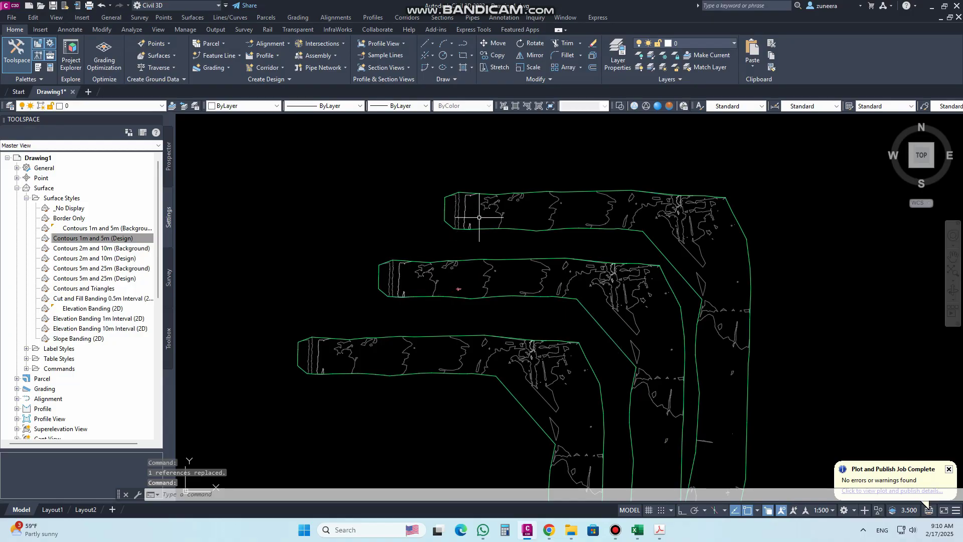
Step: Replace all uses of the surface style Contours 1m and 5m (Background) with Elevation Banding (2D)
left_click(78, 229)
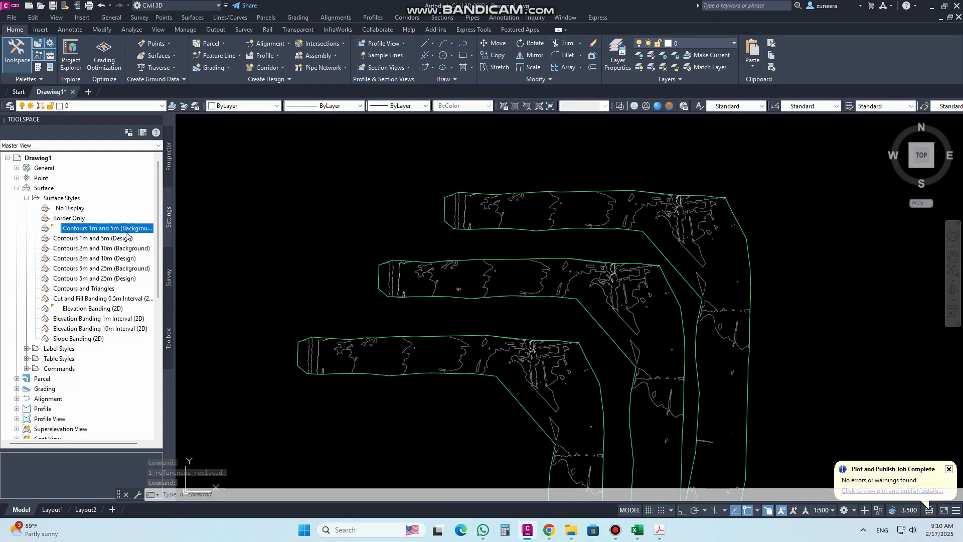
right_click(87, 230)
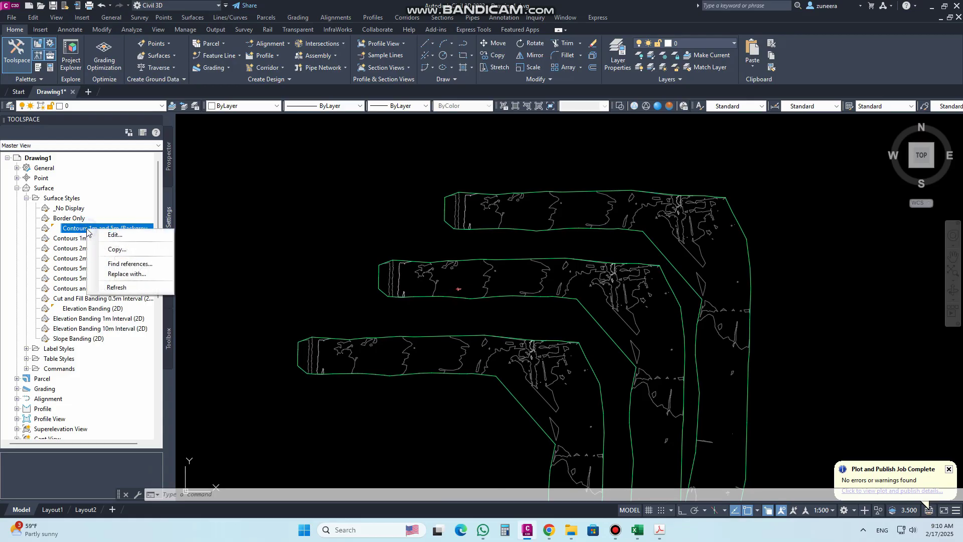
left_click(126, 274)
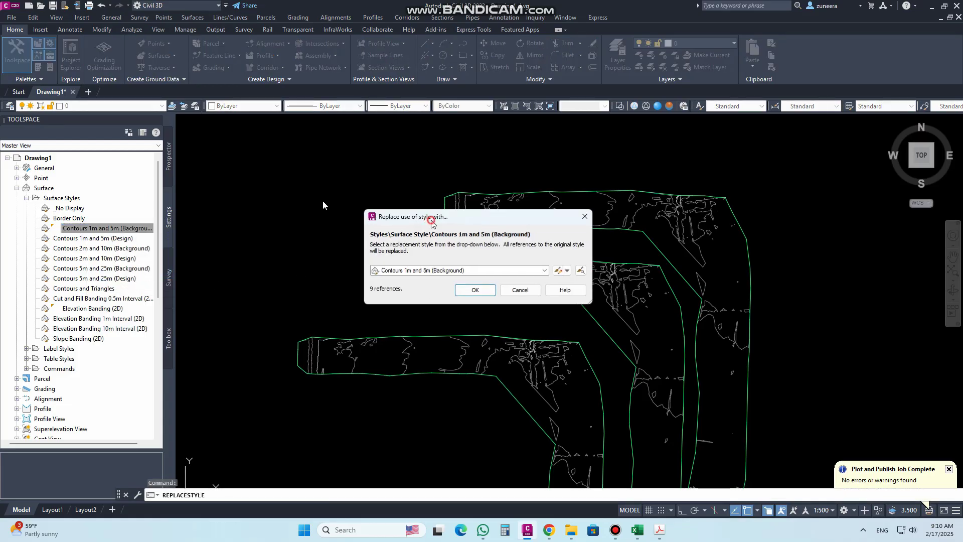
left_click_drag(436, 217, 273, 179)
left_click(285, 232)
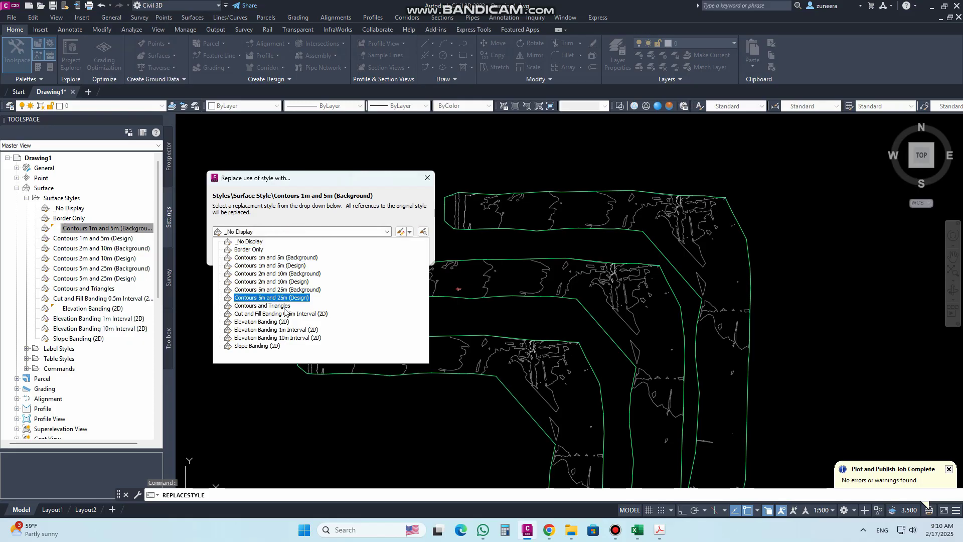
left_click(273, 322)
left_click(323, 252)
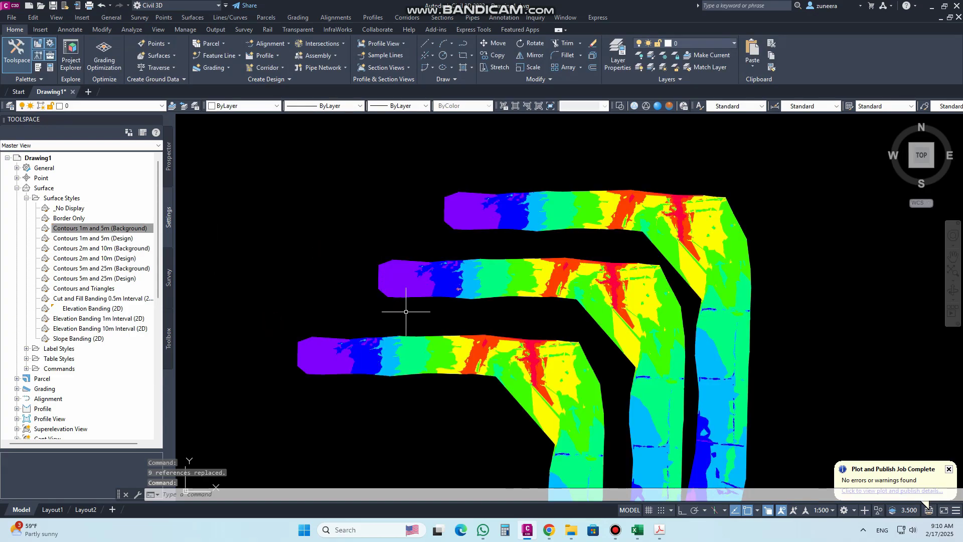
Step: Find the references of Elevation Banding (2D) again and browse to its Drawing Settings\Surface entry
mouse_move(425, 359)
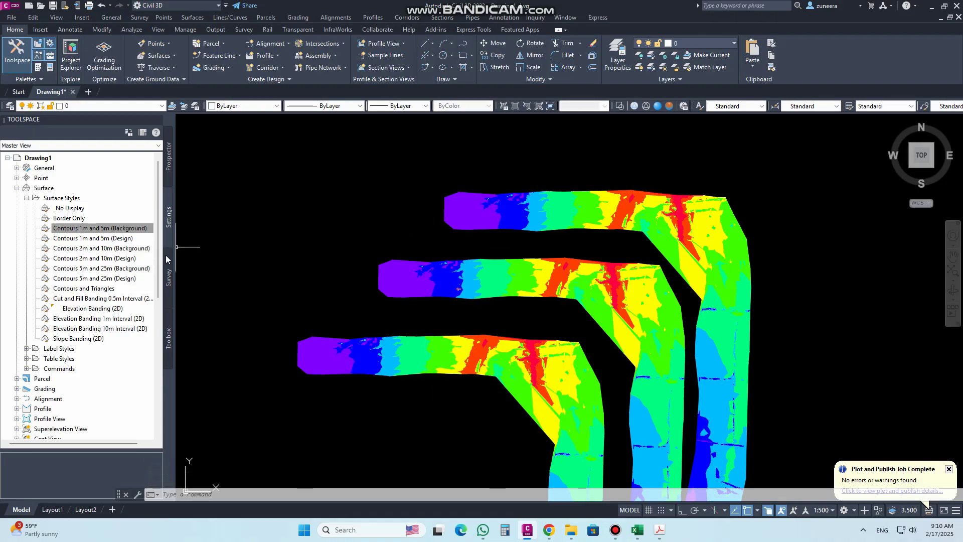
right_click(100, 308)
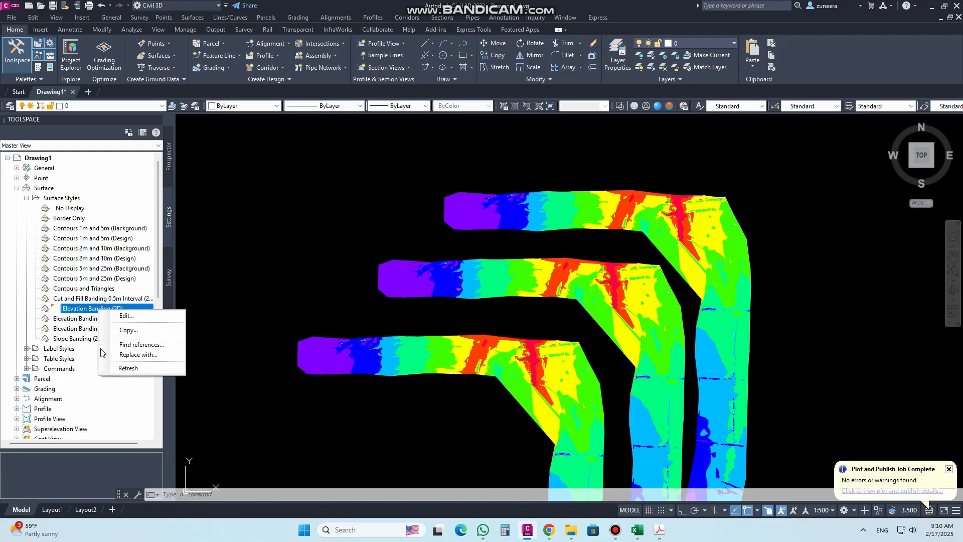
left_click(145, 345)
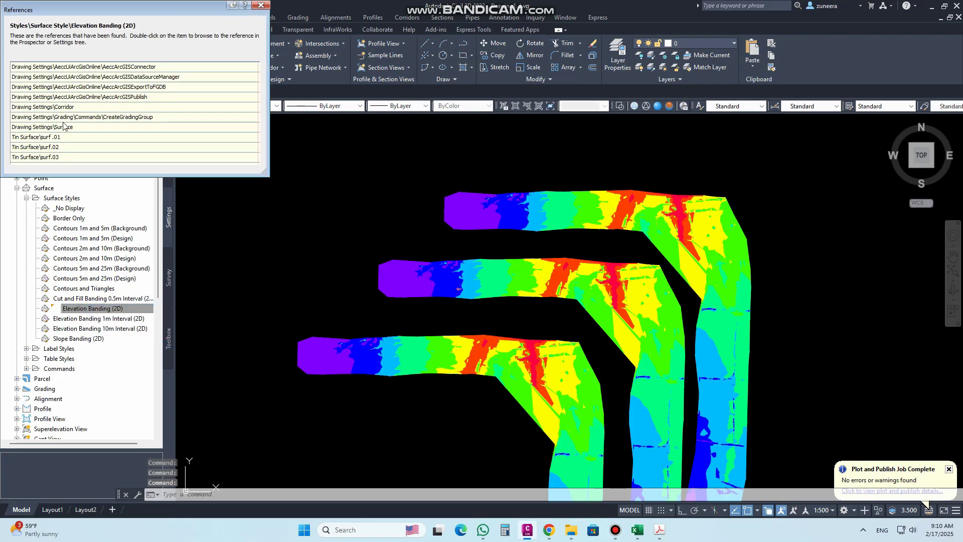
left_click(57, 128)
right_click(59, 129)
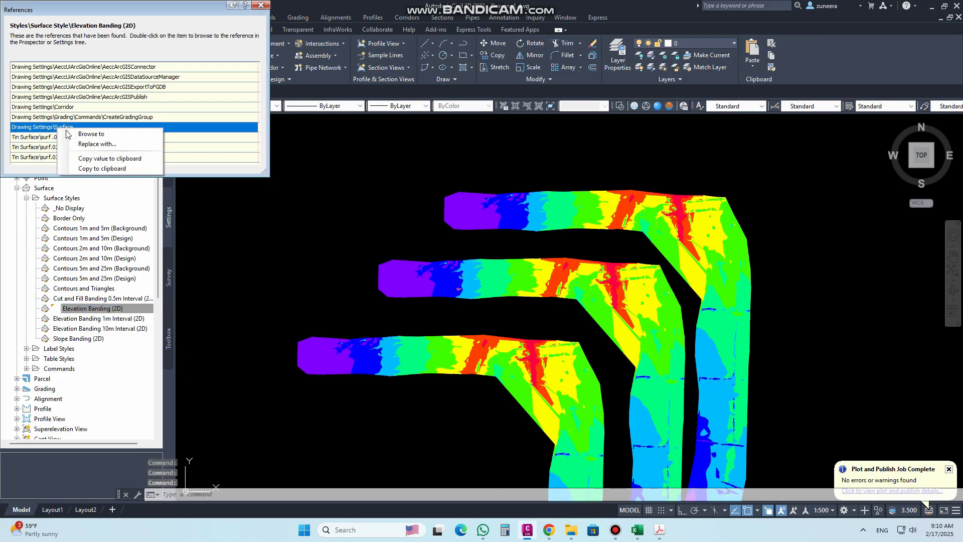
left_click(100, 135)
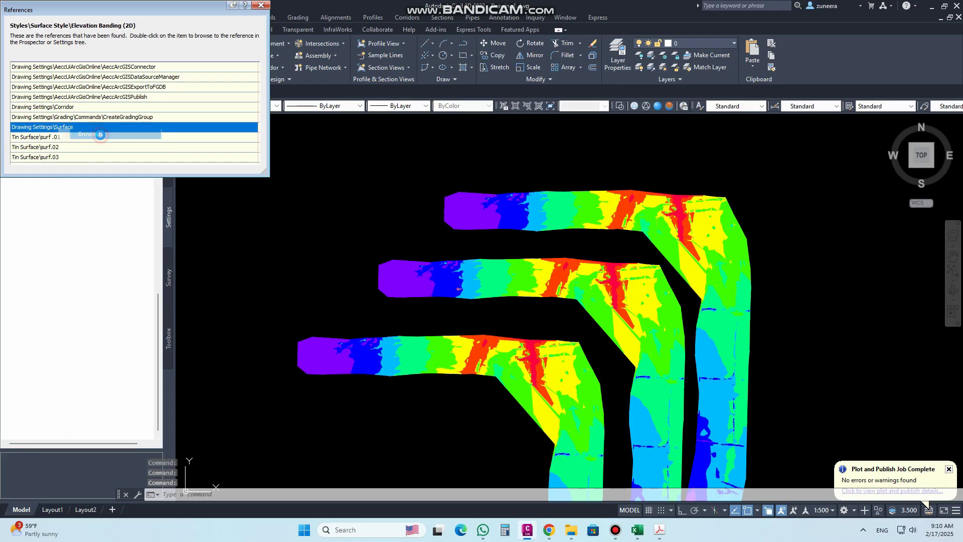
left_click(261, 5)
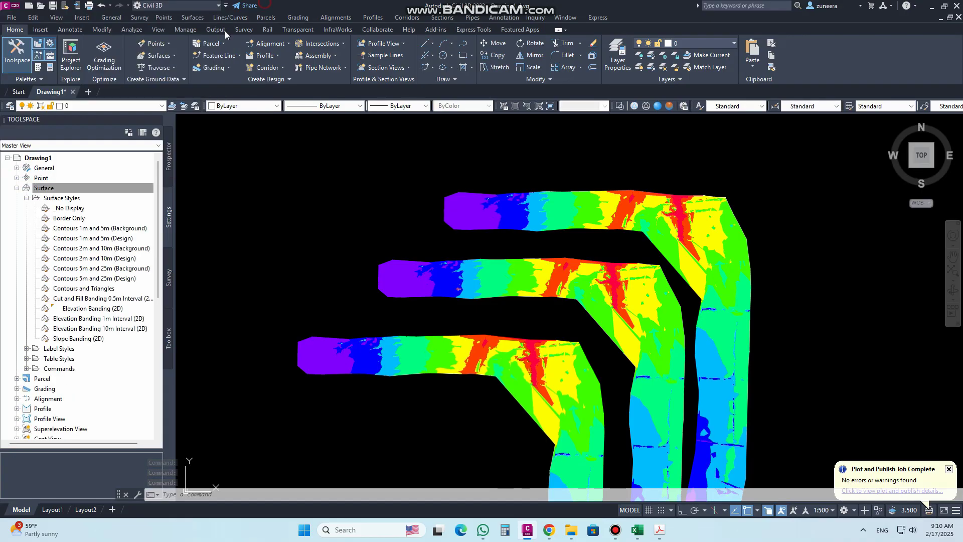
Step: Set the Surface Default Style to Contours 1m and 5m (Background) in the Surface feature settings and apply the change
right_click(76, 193)
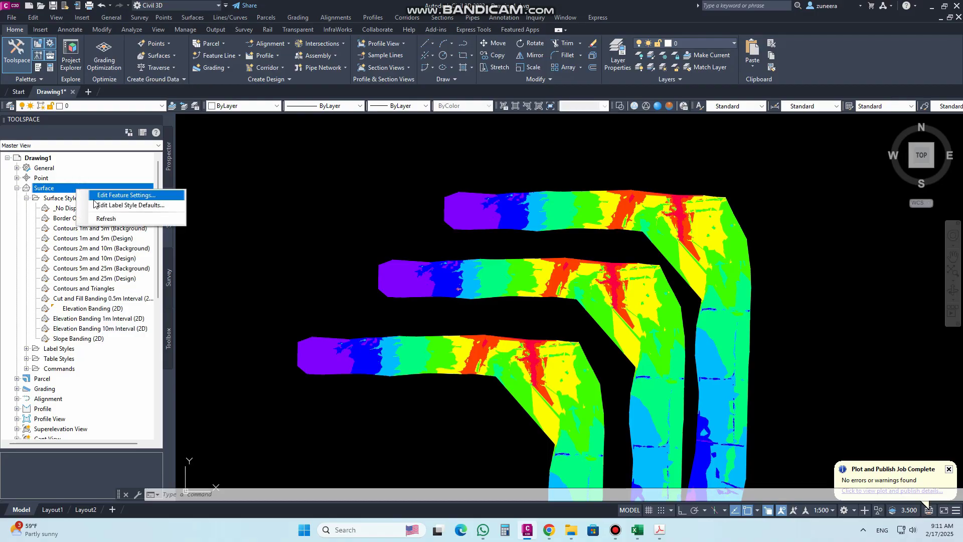
left_click(95, 197)
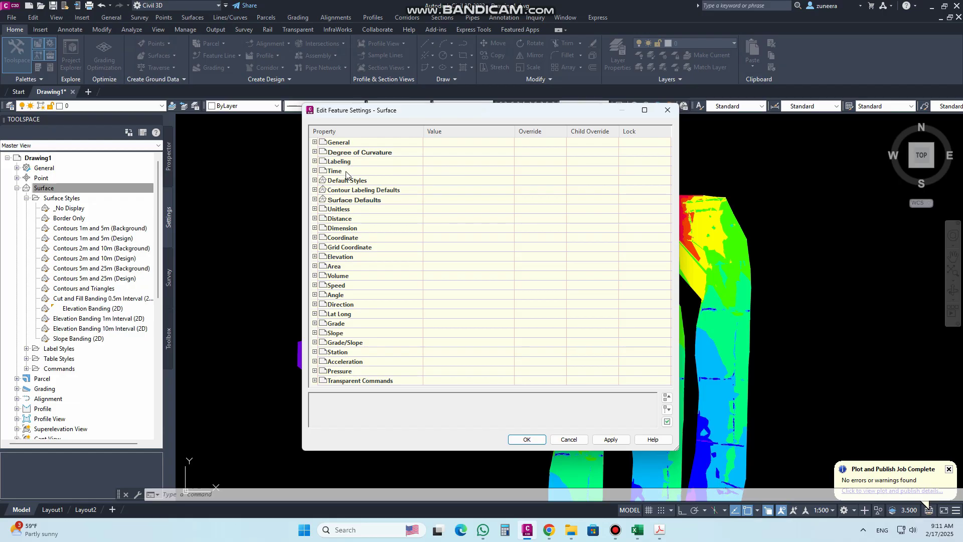
left_click(314, 180)
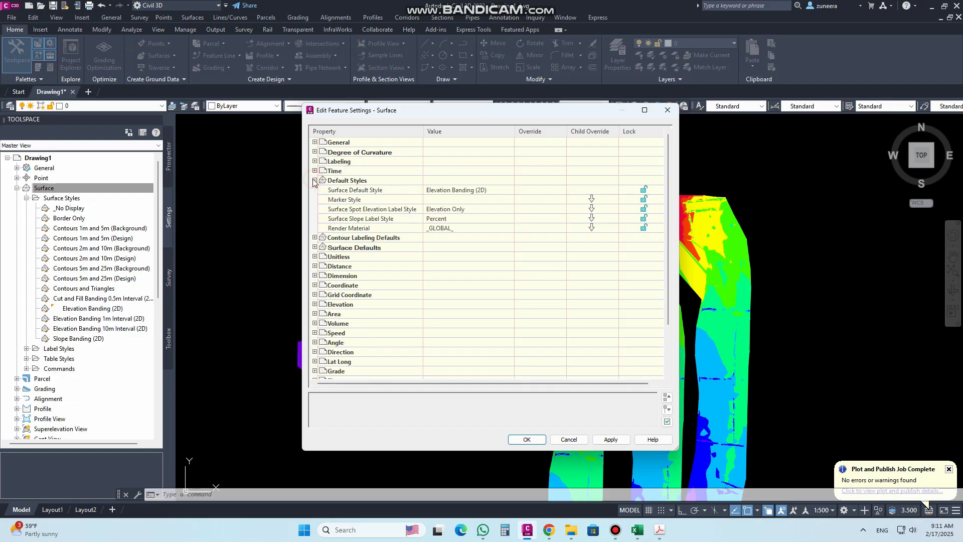
left_click(344, 183)
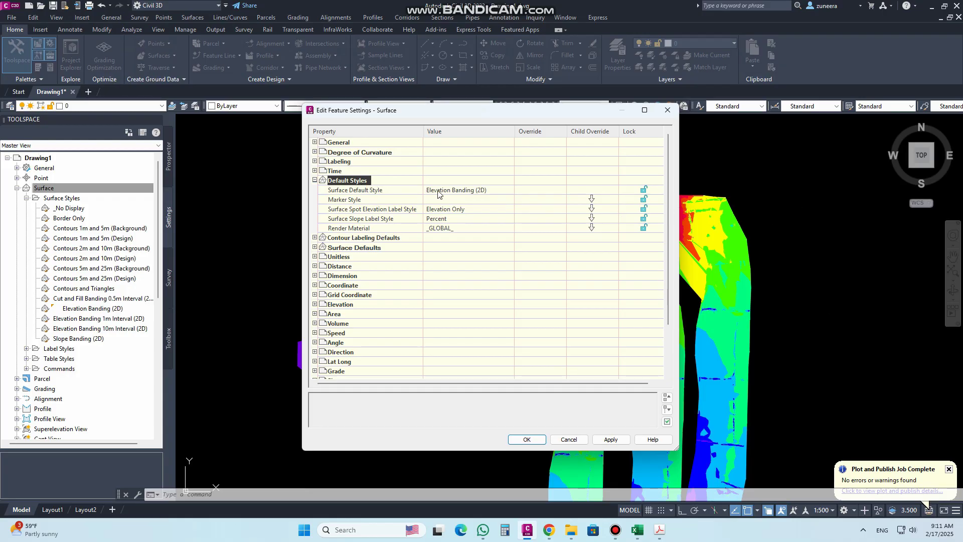
left_click(362, 201)
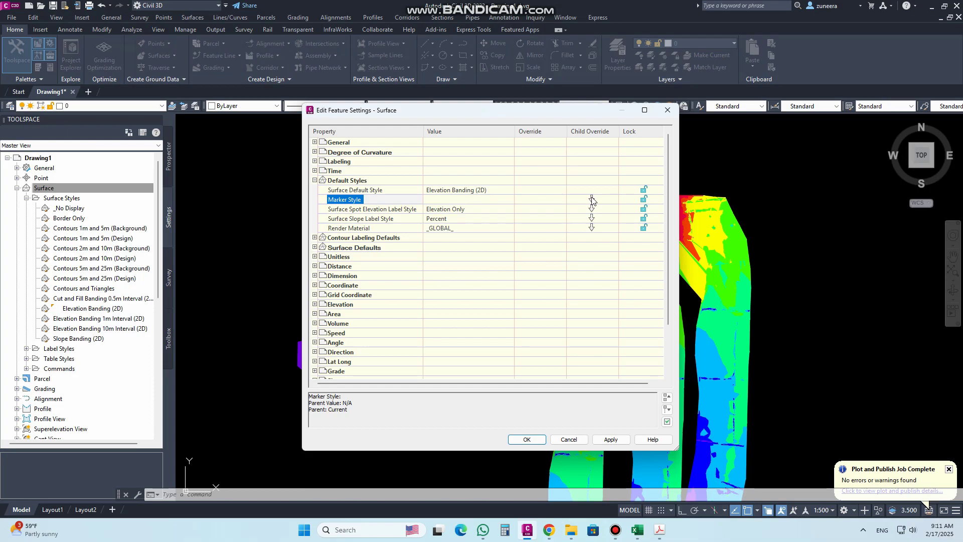
left_click(384, 209)
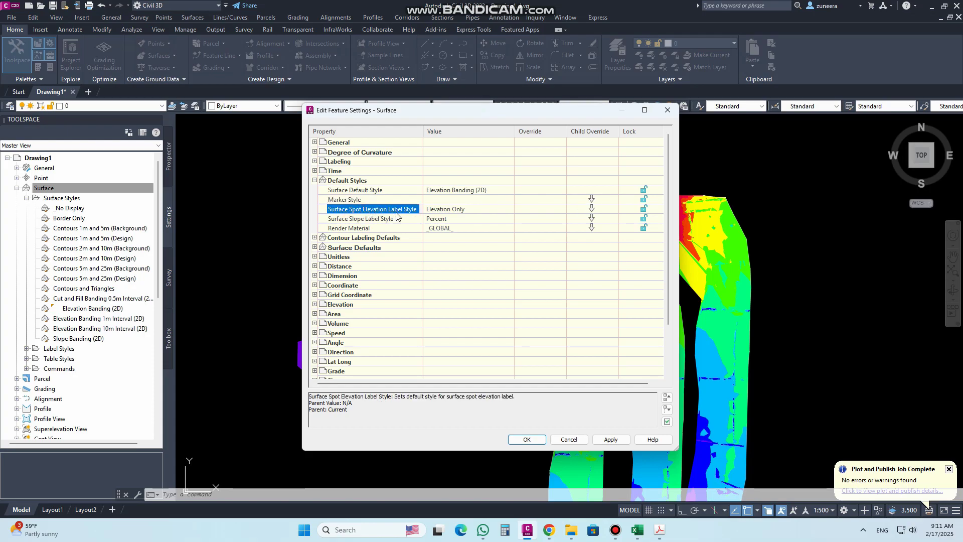
left_click(439, 193)
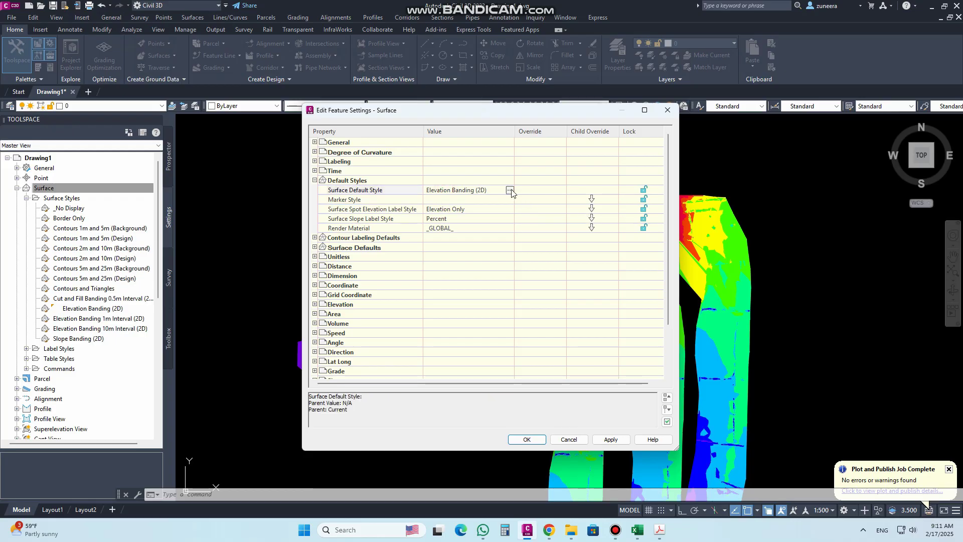
left_click(509, 191)
left_click(361, 152)
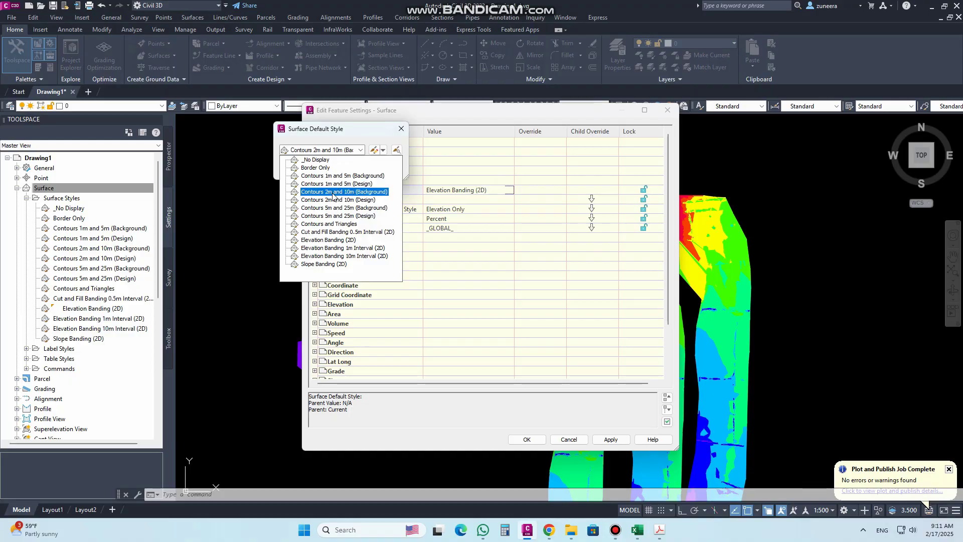
left_click(339, 175)
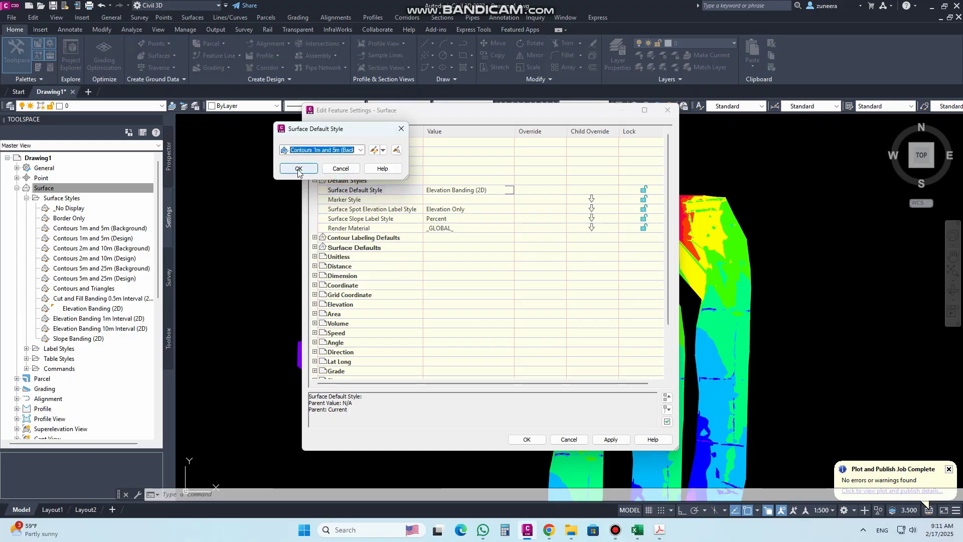
left_click(303, 168)
left_click(609, 439)
left_click(527, 439)
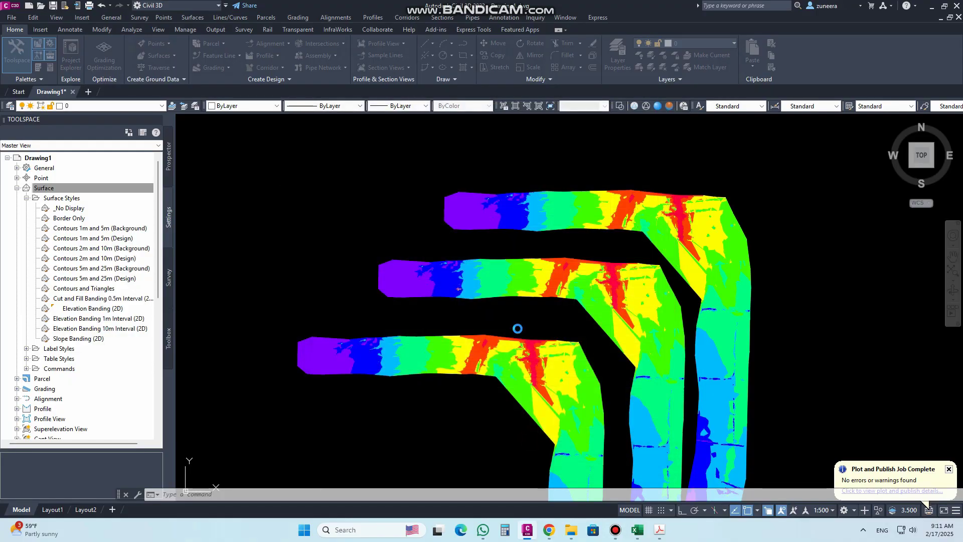
Step: Replace all uses of the surface style Elevation Banding (2D) with Contours 1m and 5m (Background)
scroll(477, 297, "down", 5)
scroll(502, 307, "up", 5)
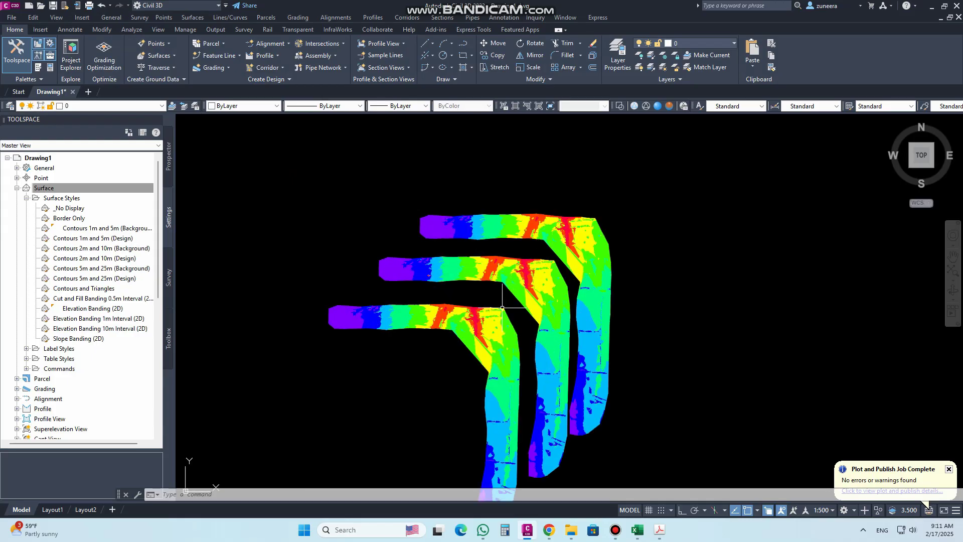
scroll(409, 235, "up", 5)
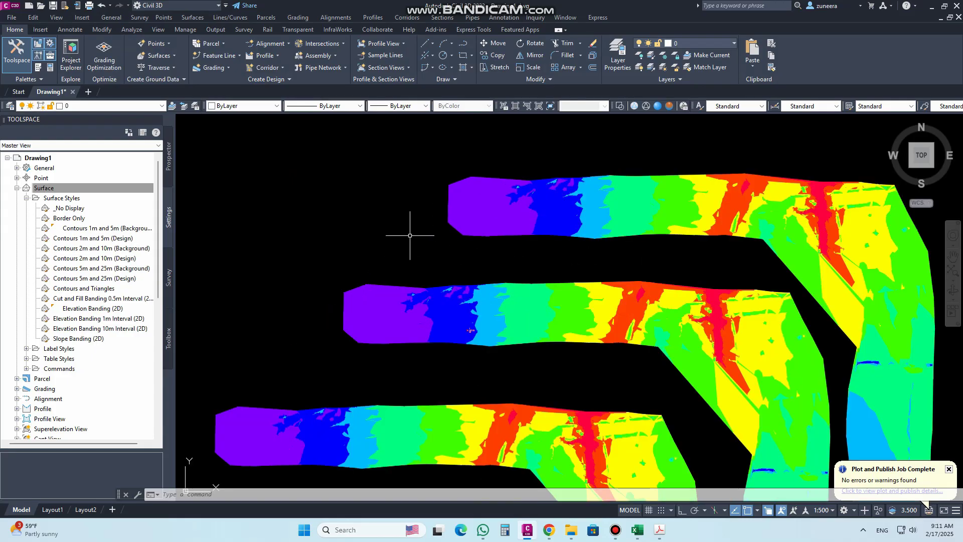
right_click(84, 231)
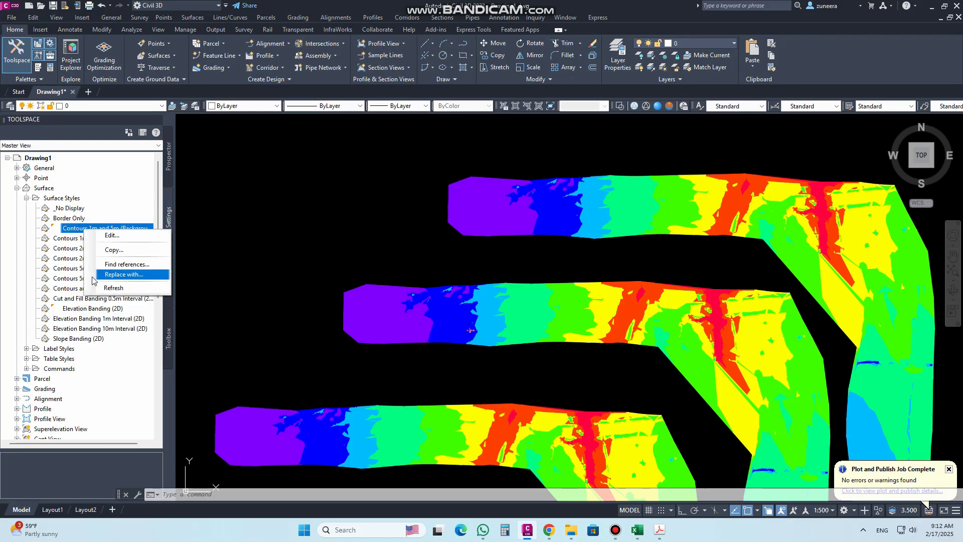
left_click(90, 309)
right_click(90, 309)
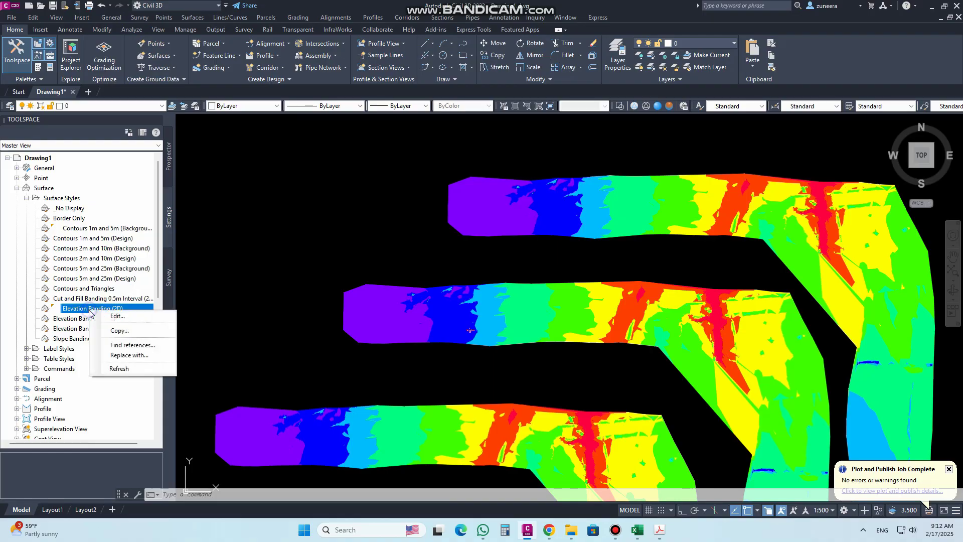
left_click(123, 355)
left_click(279, 232)
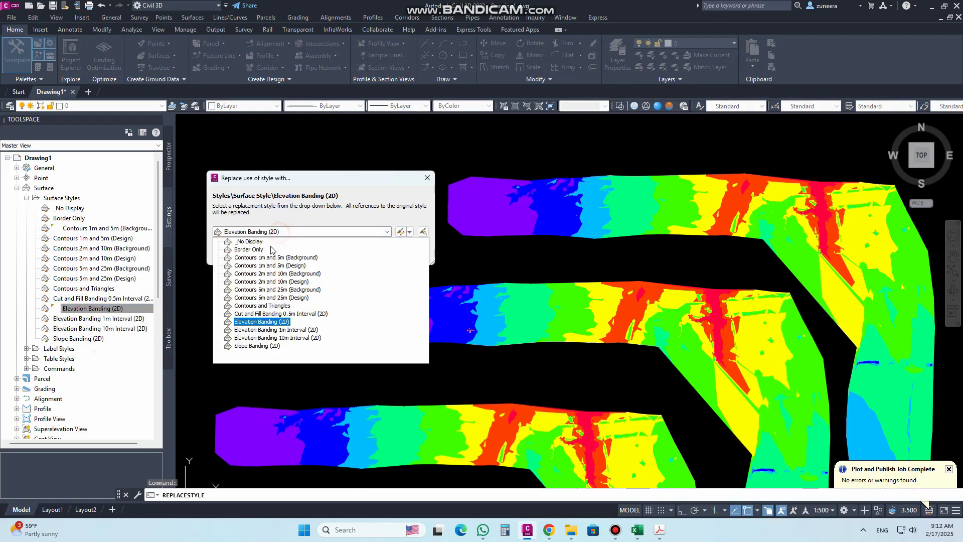
left_click(270, 258)
left_click(323, 249)
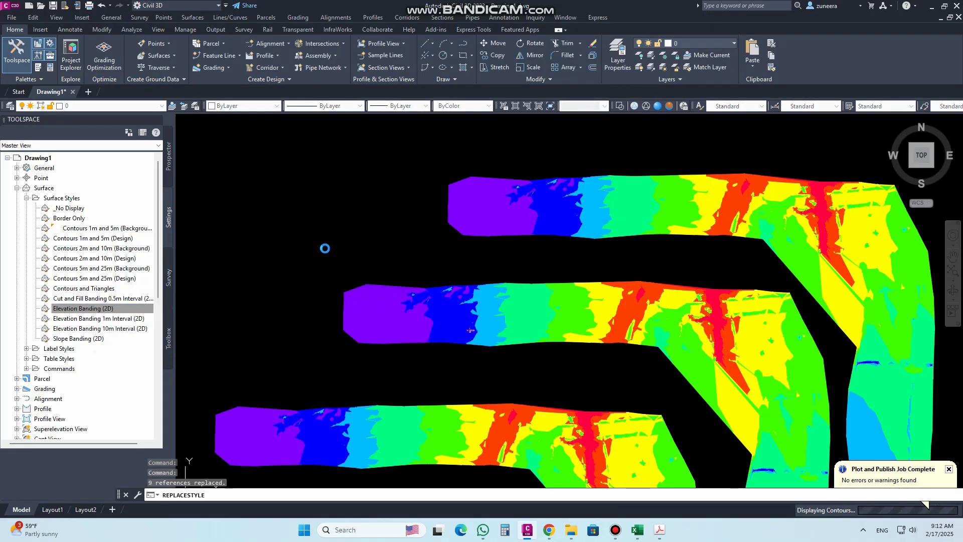
scroll(683, 176, "up", 3)
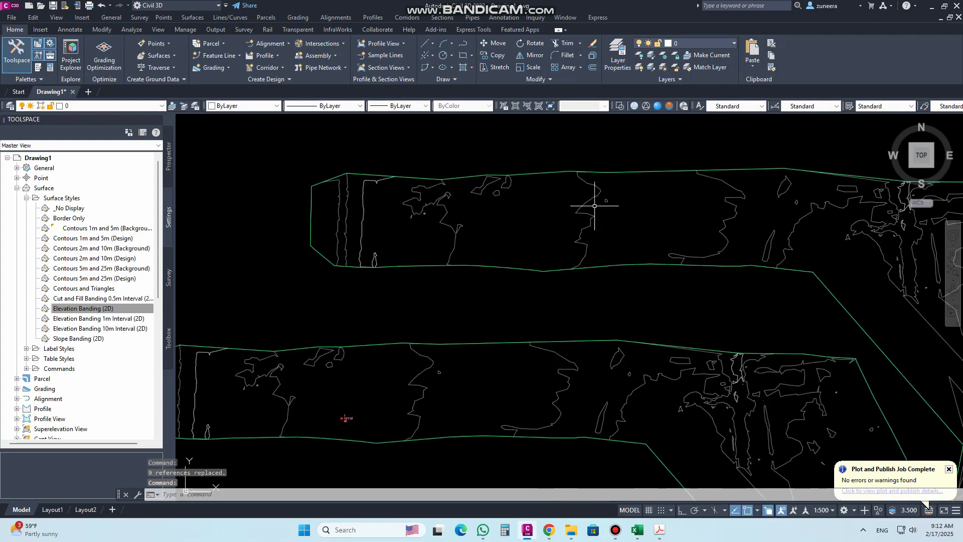
Step: Draw a straight single-segment polyline about 41 m long, sloping down to the right between the contours inside the surface boundary
scroll(572, 257, "down", 1)
scroll(582, 260, "up", 3)
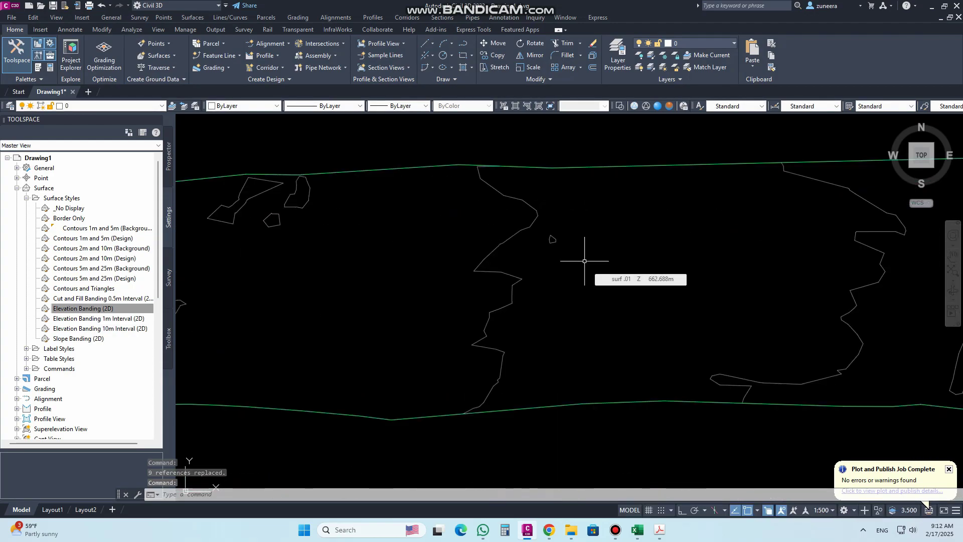
type("pl")
key("Return")
left_click(593, 238)
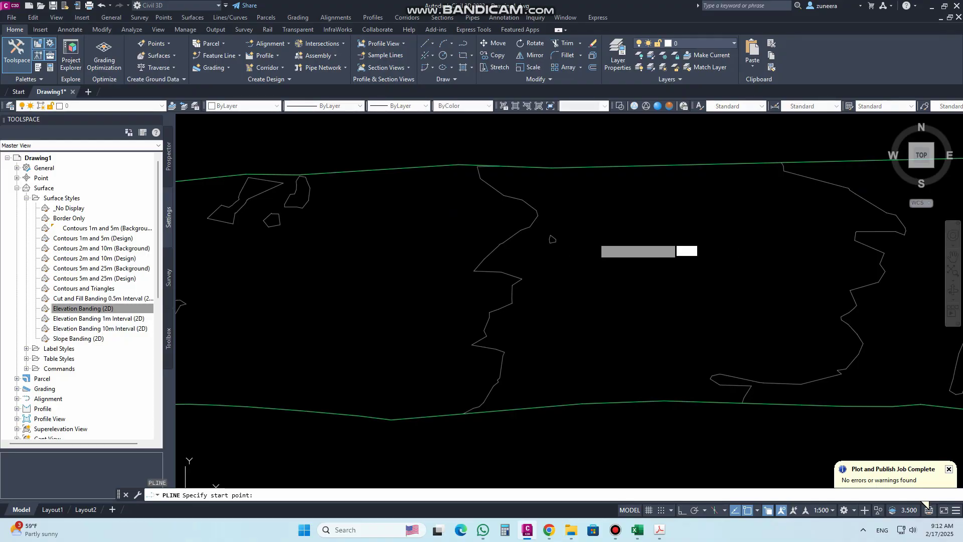
left_click(732, 277)
key("Return")
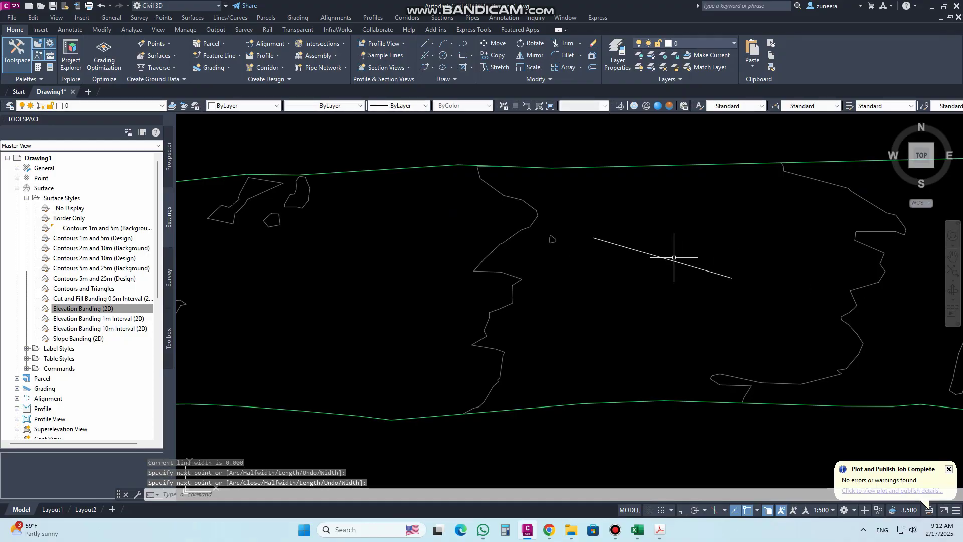
Step: Copy the sloping polyline twice, placing the two parallel copies evenly spaced below the original
type("cp")
key("Return")
left_click(657, 256)
key("Return")
left_click(766, 217)
left_click(737, 260)
left_click(707, 305)
key("Return")
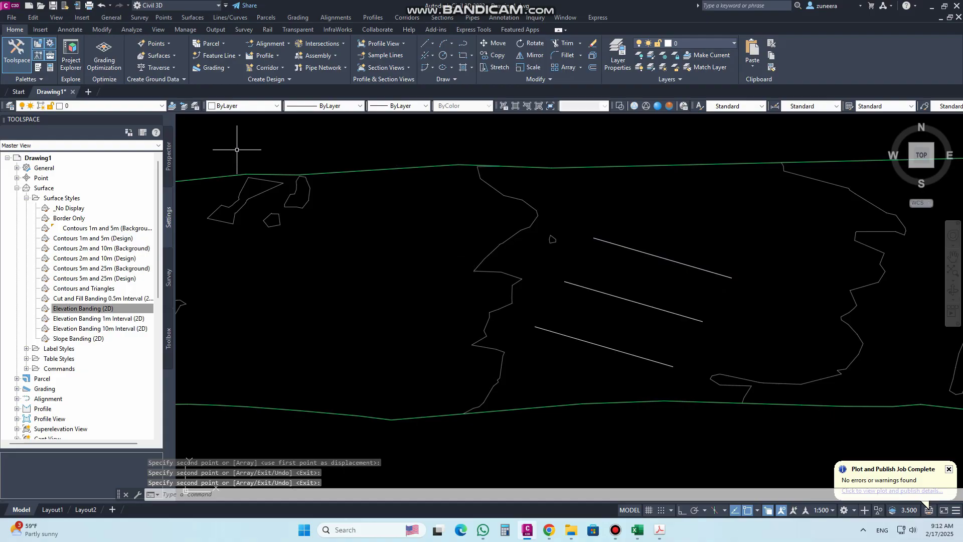
Step: Open the Add Labels dialog for notes and review its label type, note label style and marker style options
left_click(40, 30)
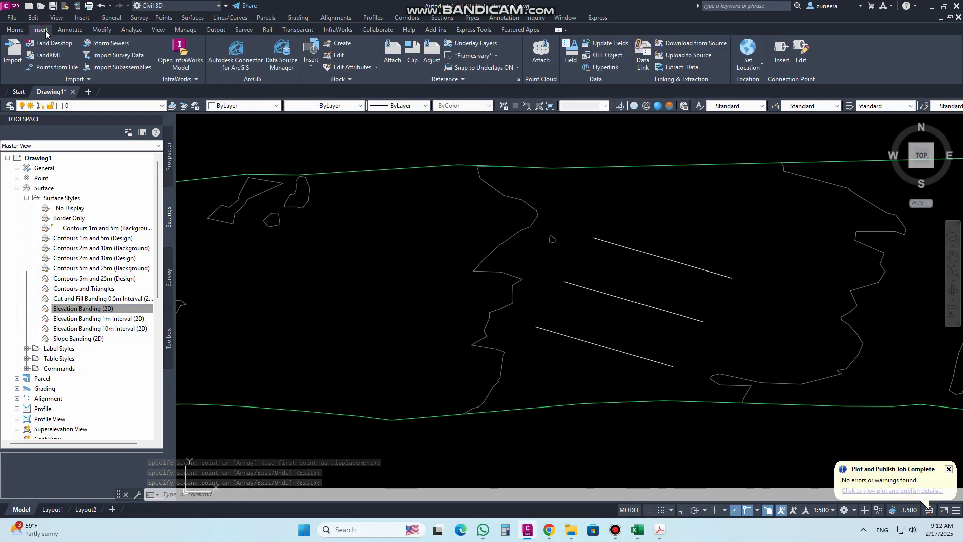
left_click(68, 30)
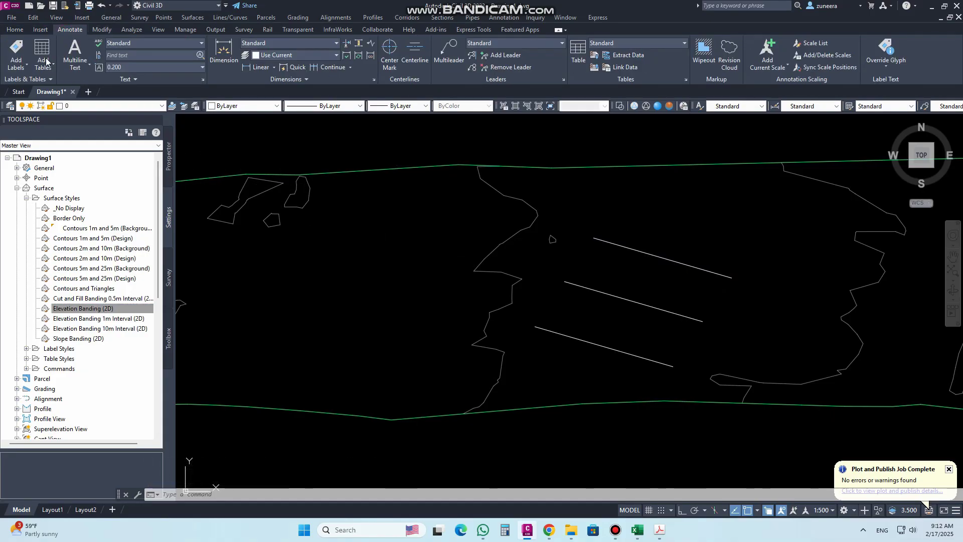
left_click(15, 65)
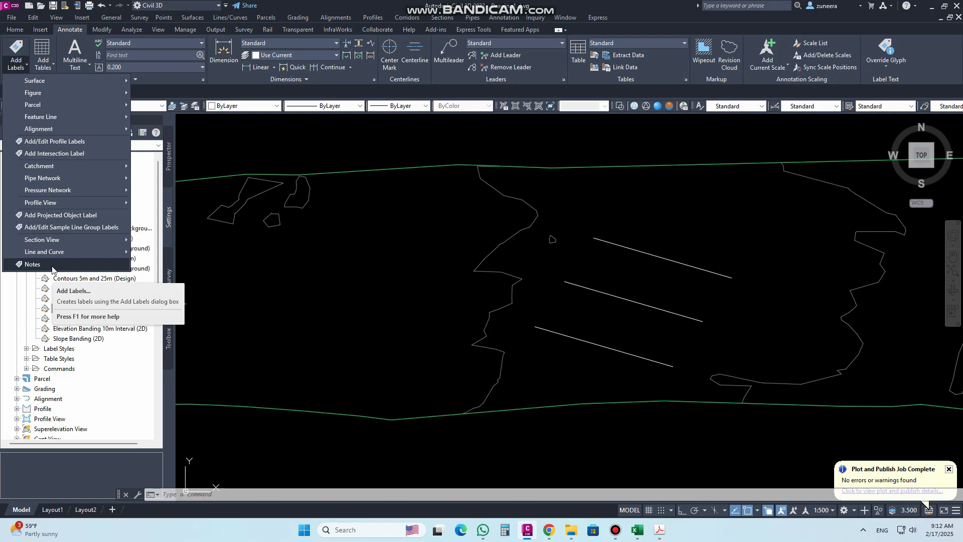
left_click(52, 267)
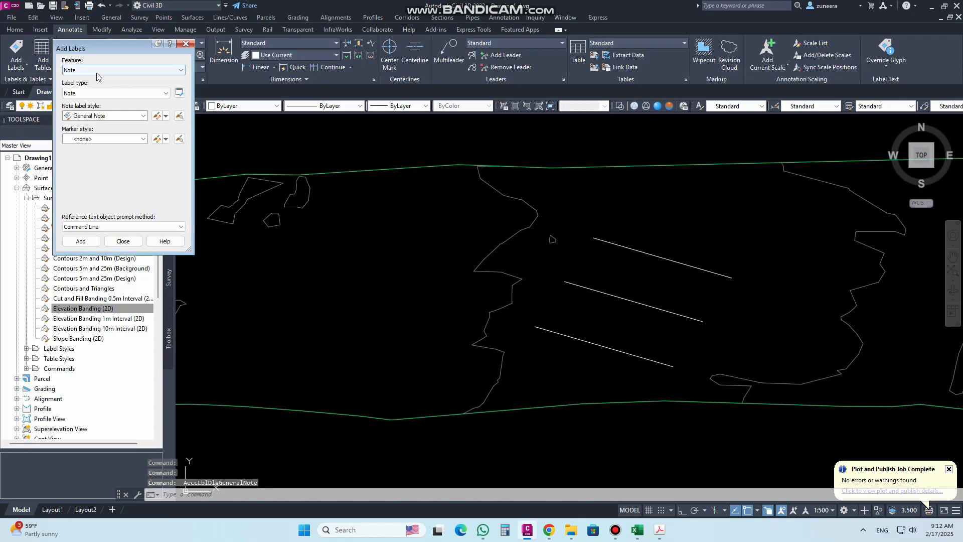
left_click(96, 92)
left_click(101, 103)
left_click(105, 117)
left_click(104, 118)
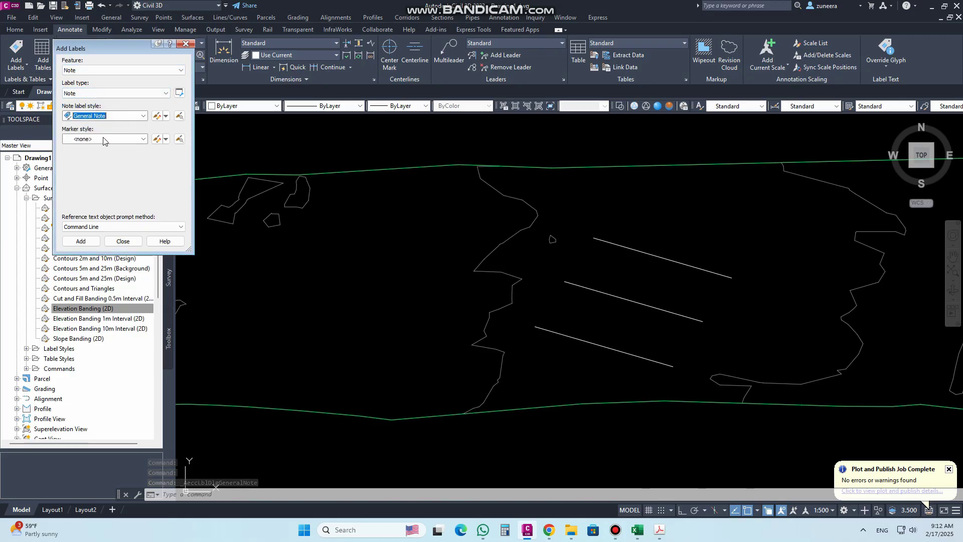
left_click(104, 139)
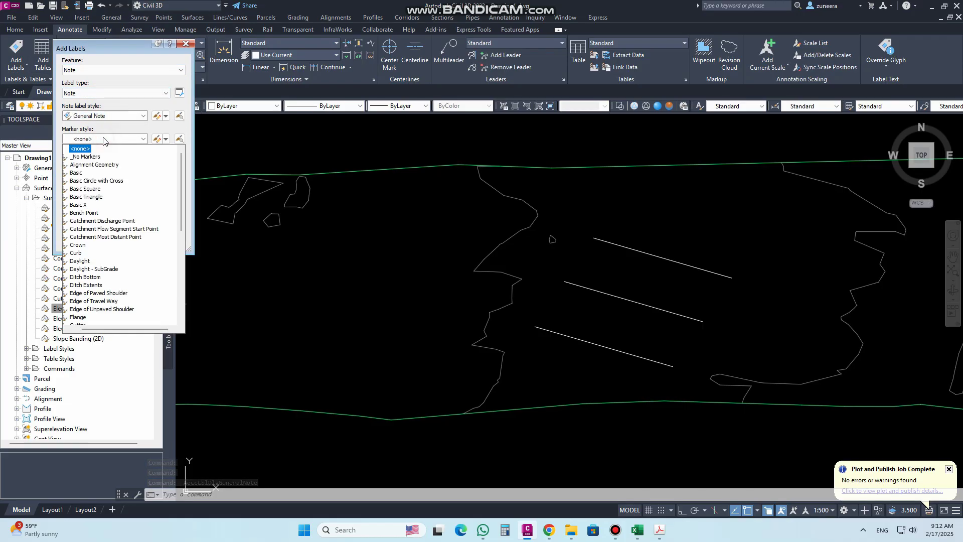
left_click(102, 80)
Step: Set the label feature to Line and Curve with the Single Segment label type
left_click(180, 71)
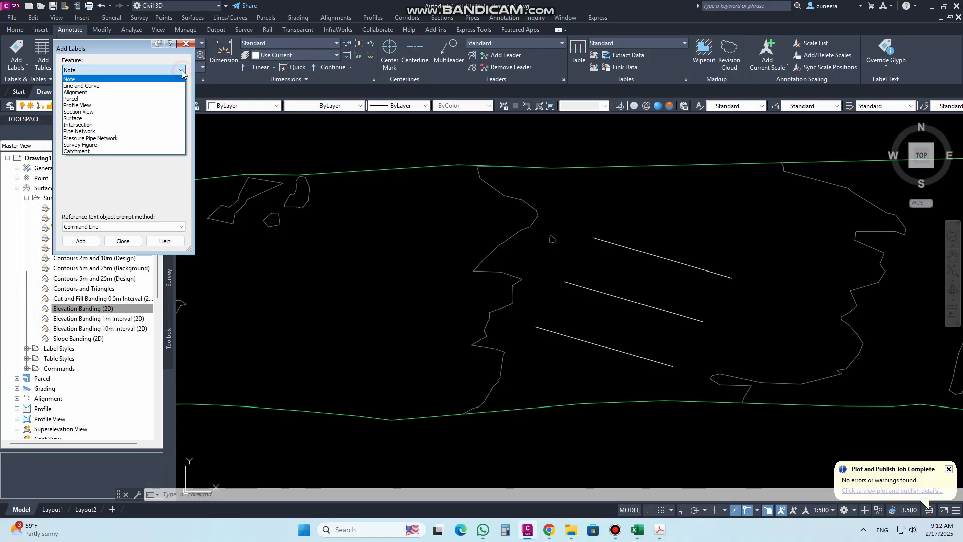
left_click(93, 85)
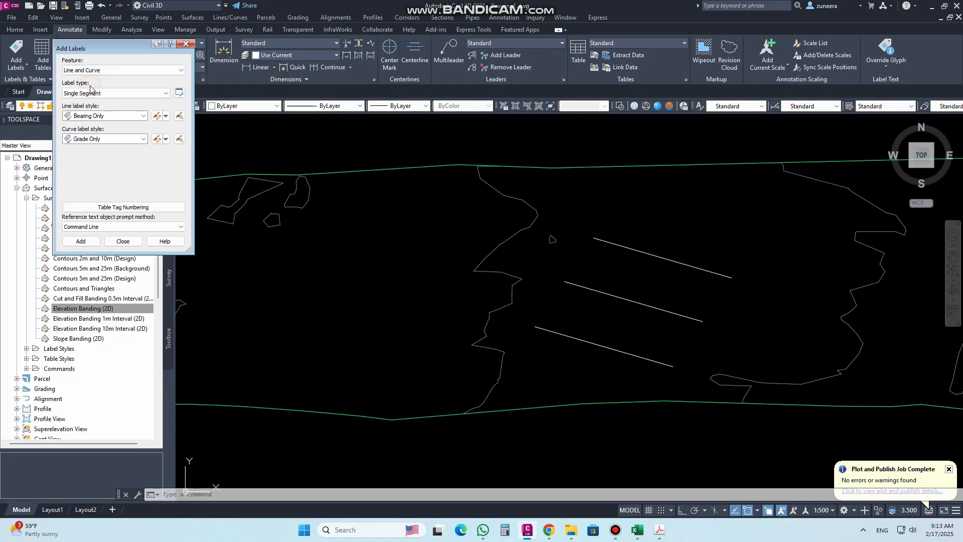
left_click(94, 95)
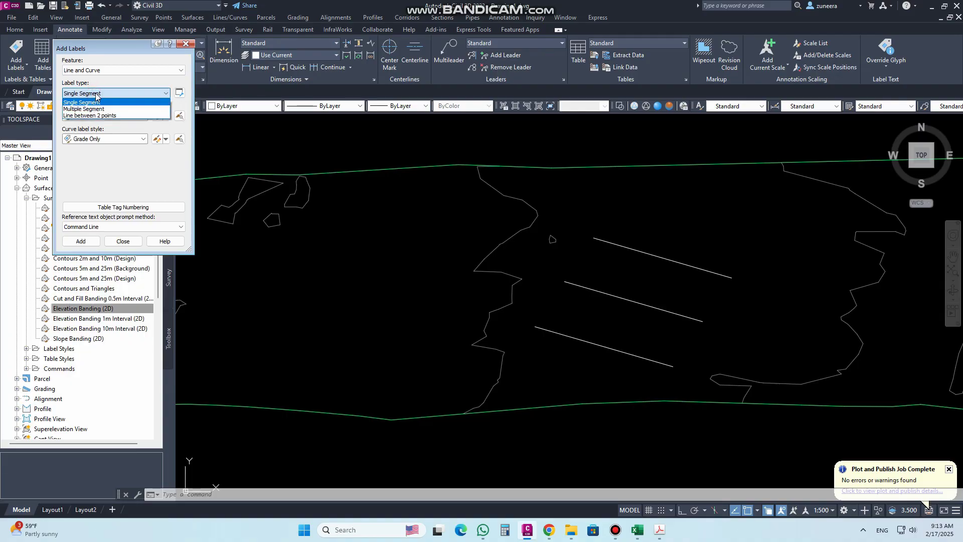
left_click(96, 102)
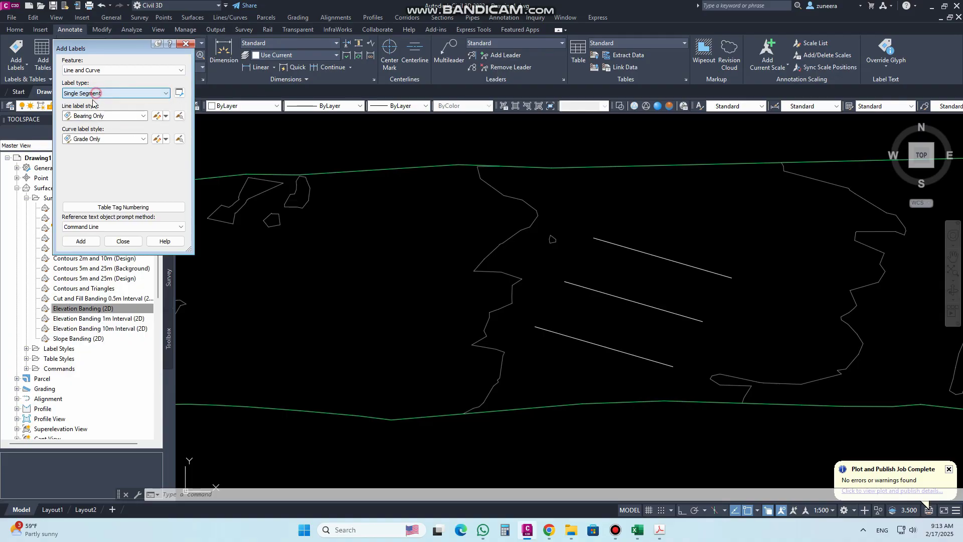
Step: Set the line label style to Bearing and Distance and the curve label style to Distance-Radius and Delta
left_click(99, 118)
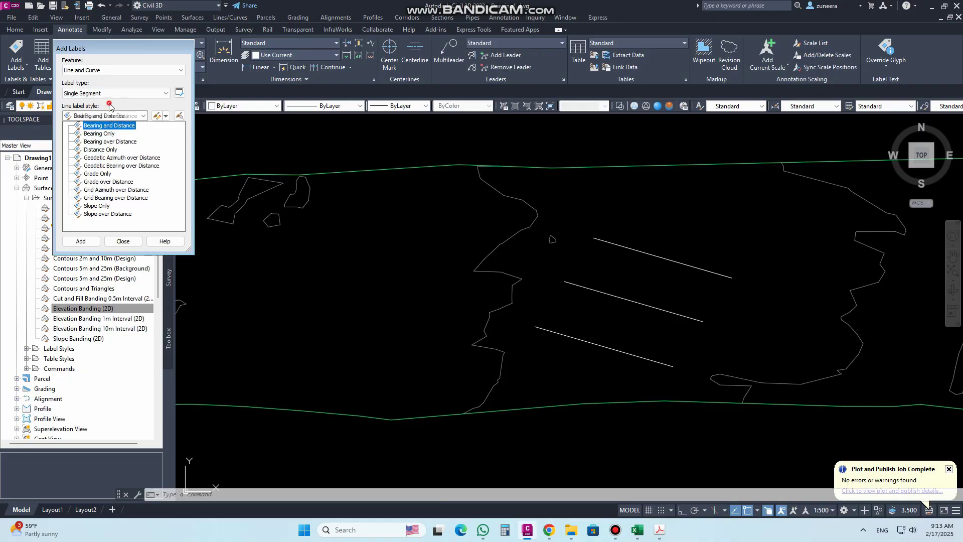
left_click(103, 133)
left_click(124, 120)
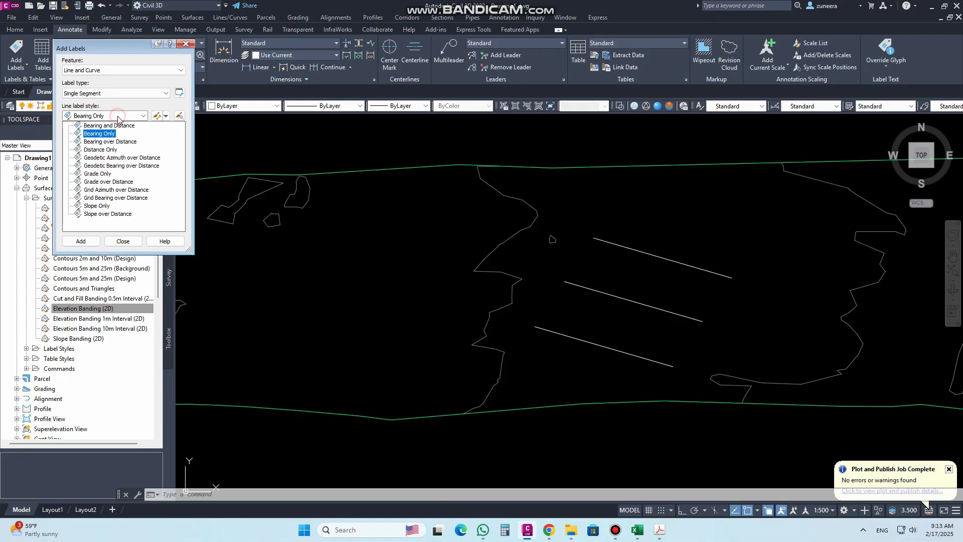
left_click(106, 132)
left_click(102, 142)
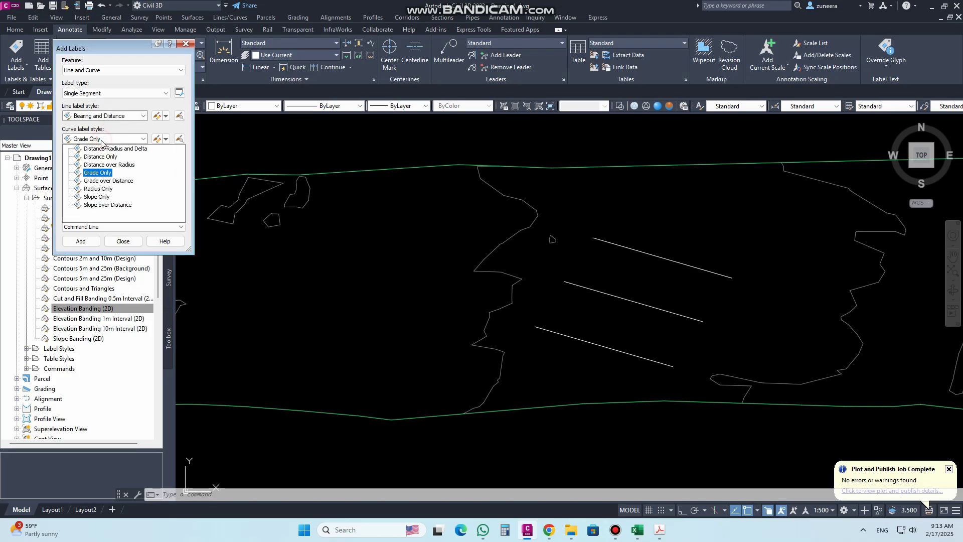
left_click(107, 150)
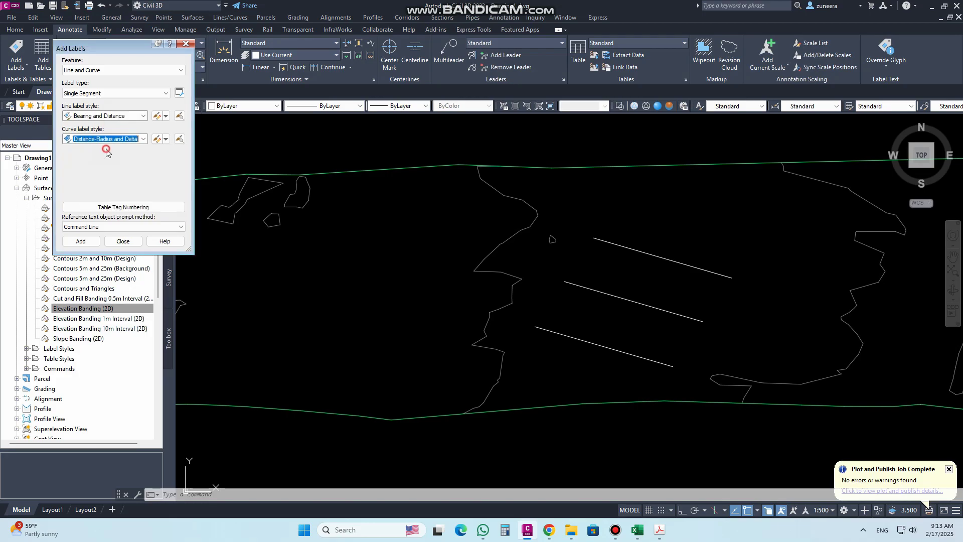
Step: Add a bearing and distance label near the middle of the uppermost sloping polyline, and close the Add Labels dialog
left_click(81, 241)
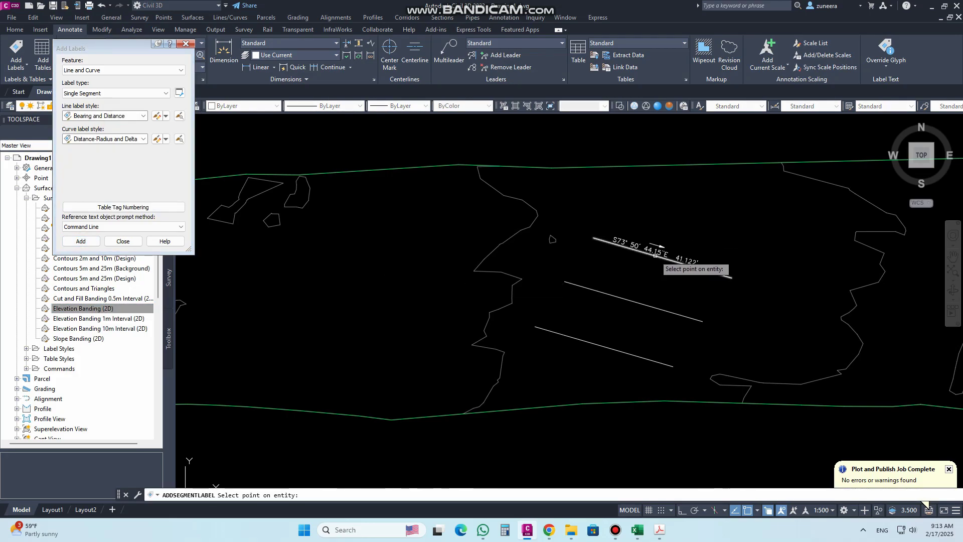
scroll(694, 262, "up", 6)
scroll(574, 242, "down", 2)
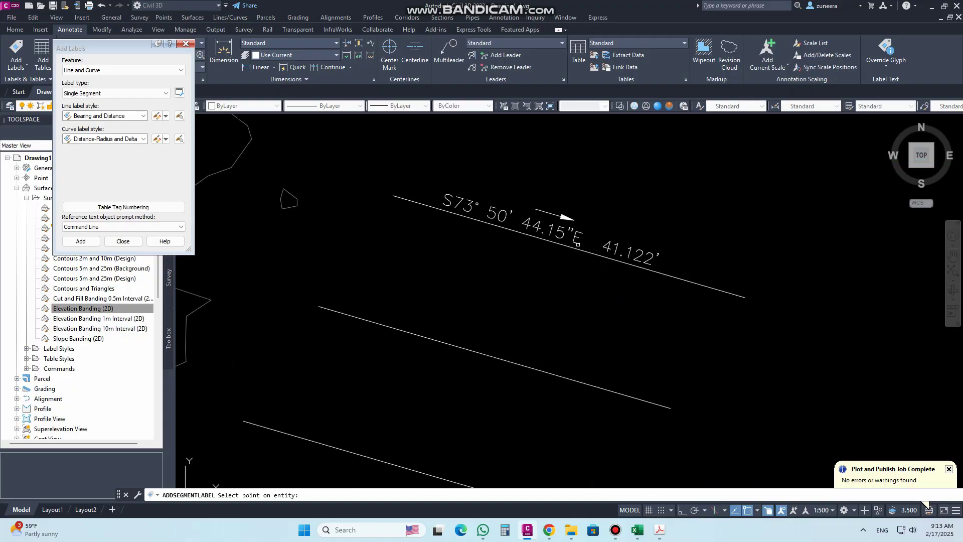
left_click(577, 244)
key("Return")
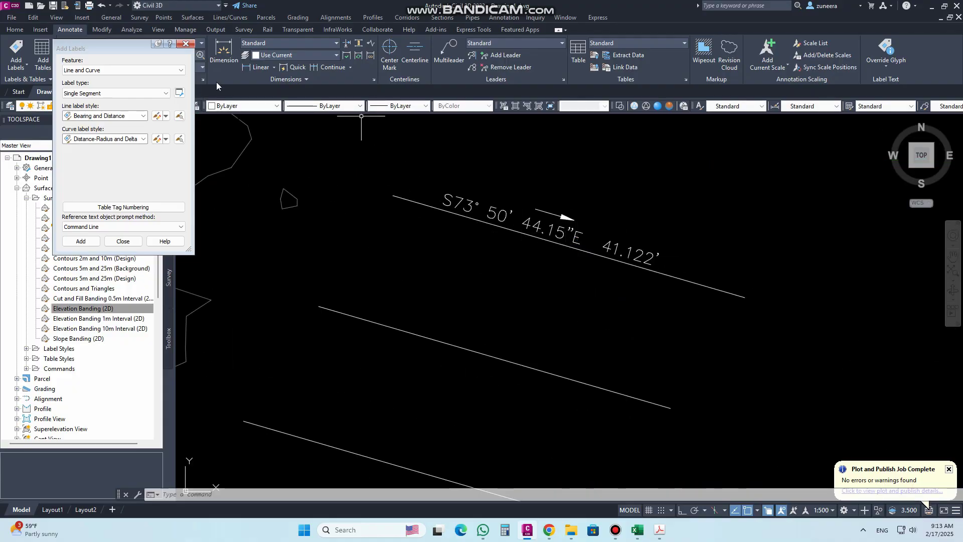
left_click(186, 43)
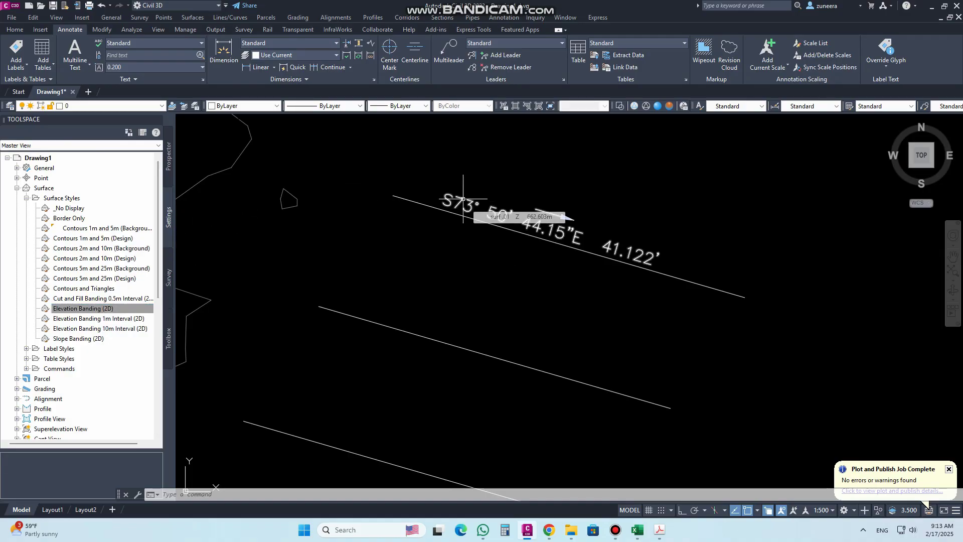
Step: Browse the General label styles in the drawing settings, examining the Note and Line style categories
left_click(17, 188)
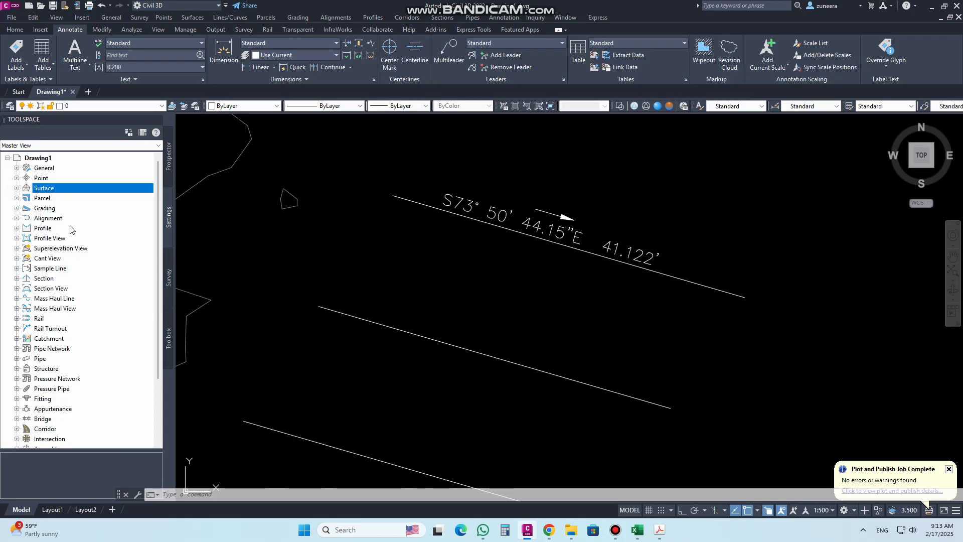
left_click(16, 168)
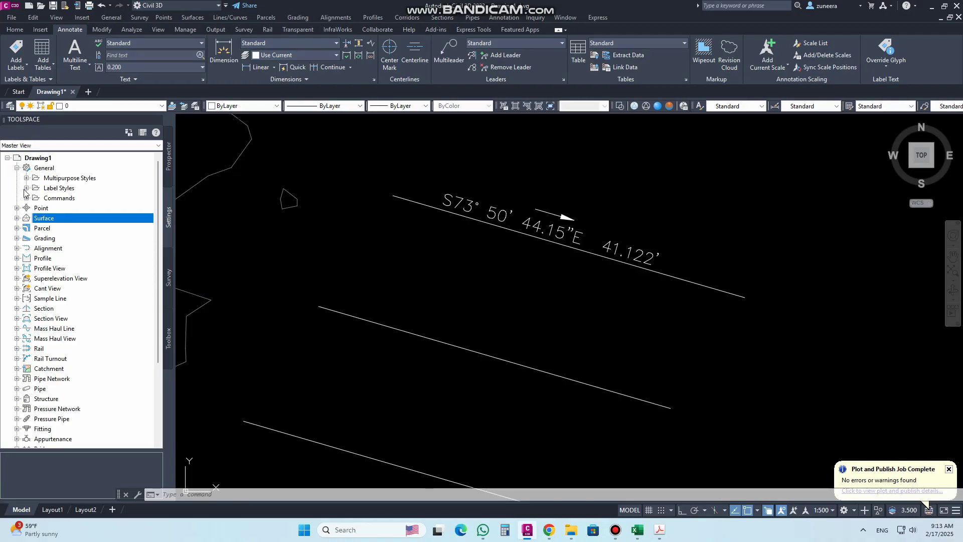
left_click(26, 189)
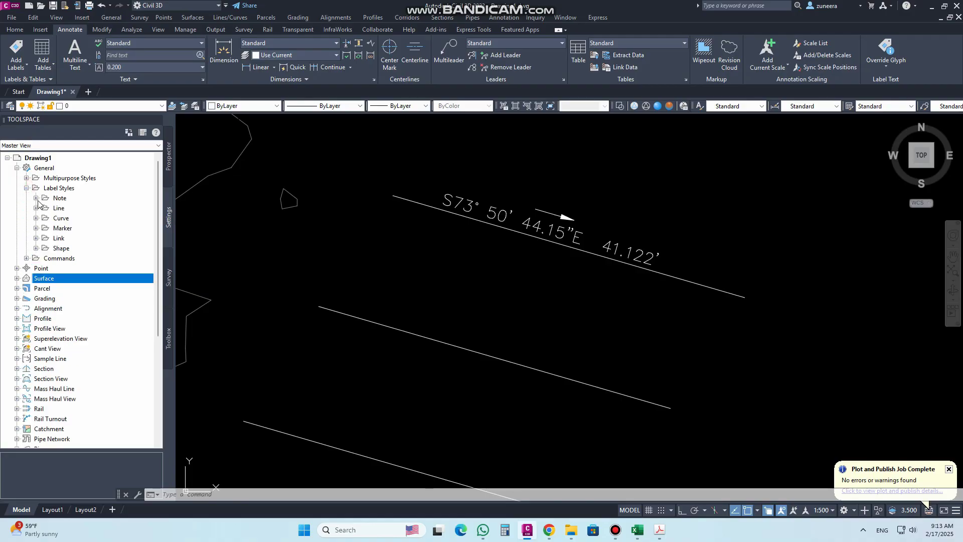
left_click(36, 199)
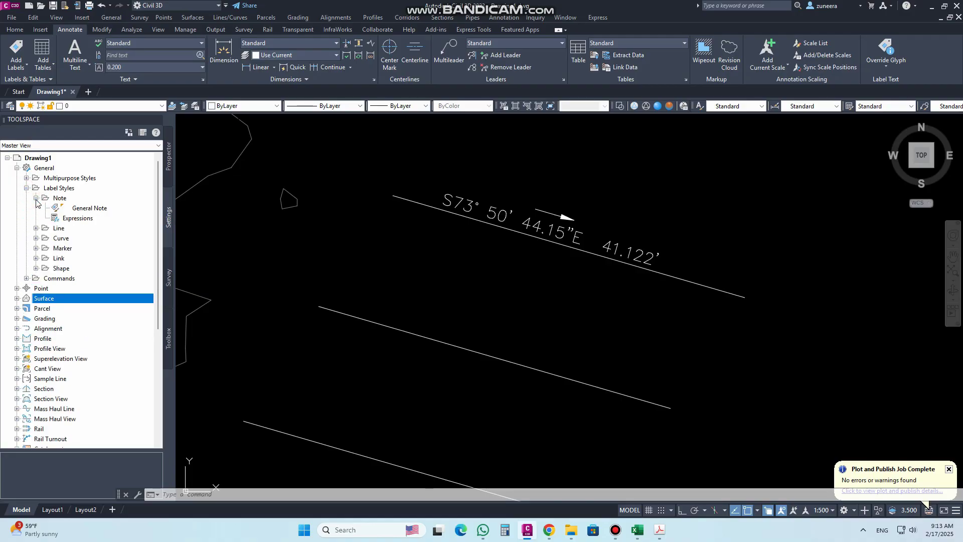
left_click(36, 198)
left_click(36, 208)
left_click(36, 208)
left_click(36, 208)
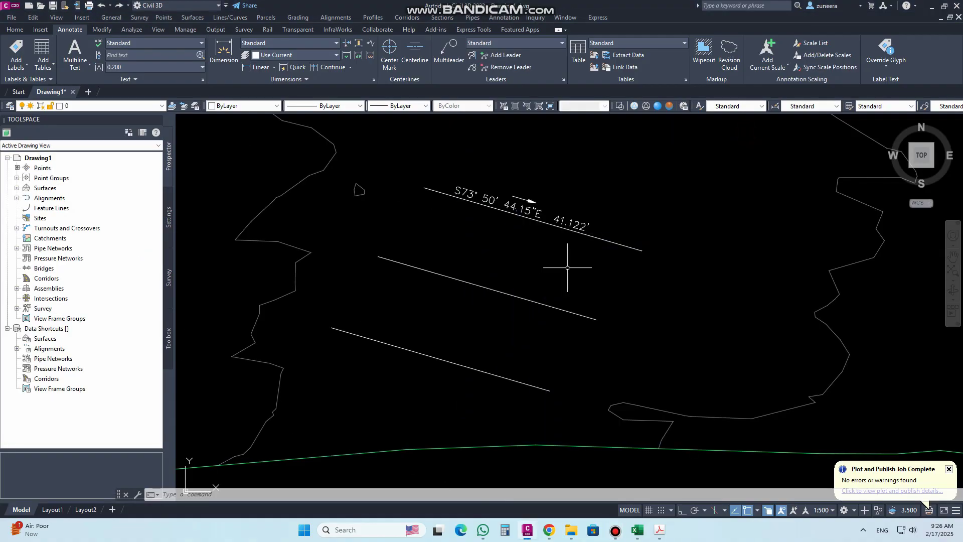
Step: Draw a three-point arc opening upward, just right of the labelled polyline
type("arc")
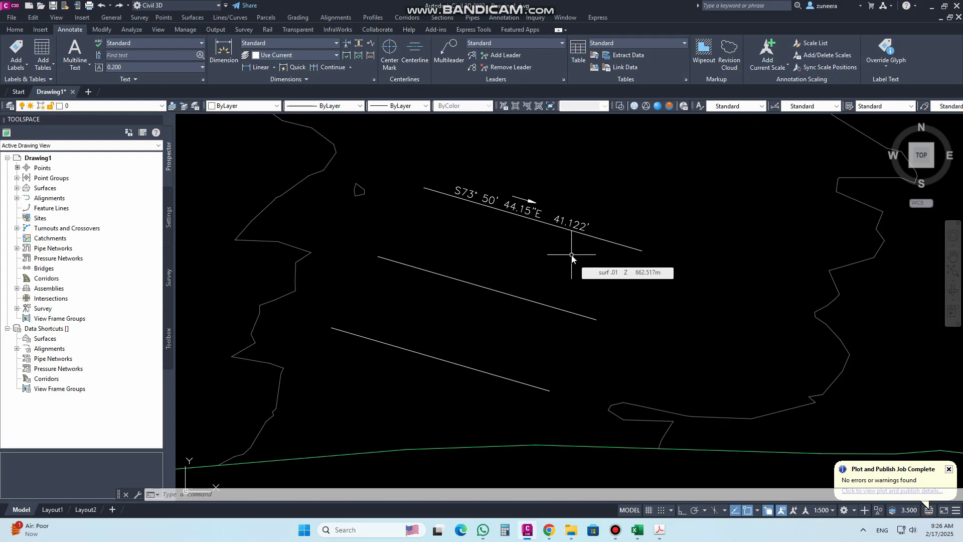
key("Return")
scroll(571, 255, "down", 2)
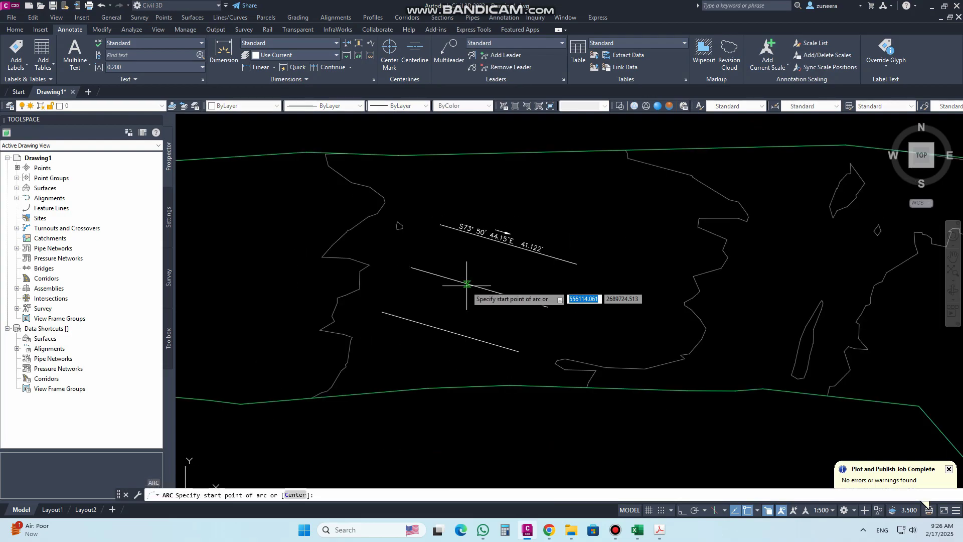
left_click(561, 213)
left_click(670, 262)
left_click(693, 241)
key("Return")
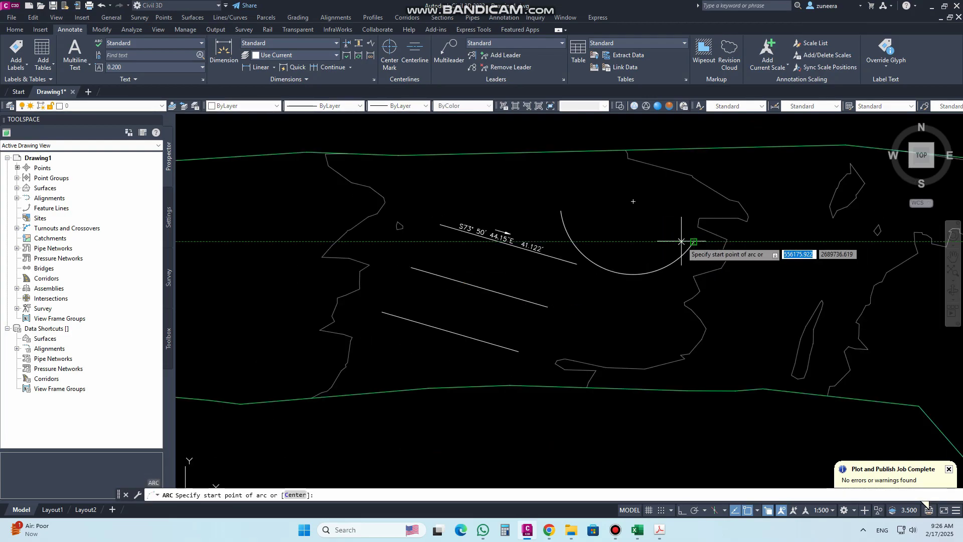
scroll(694, 241, "up", 4)
key("Return")
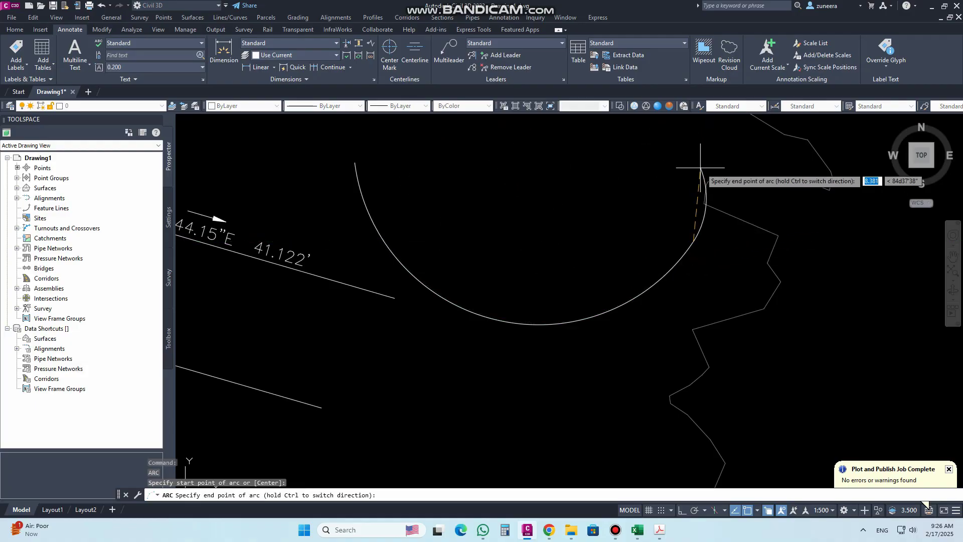
key("Escape")
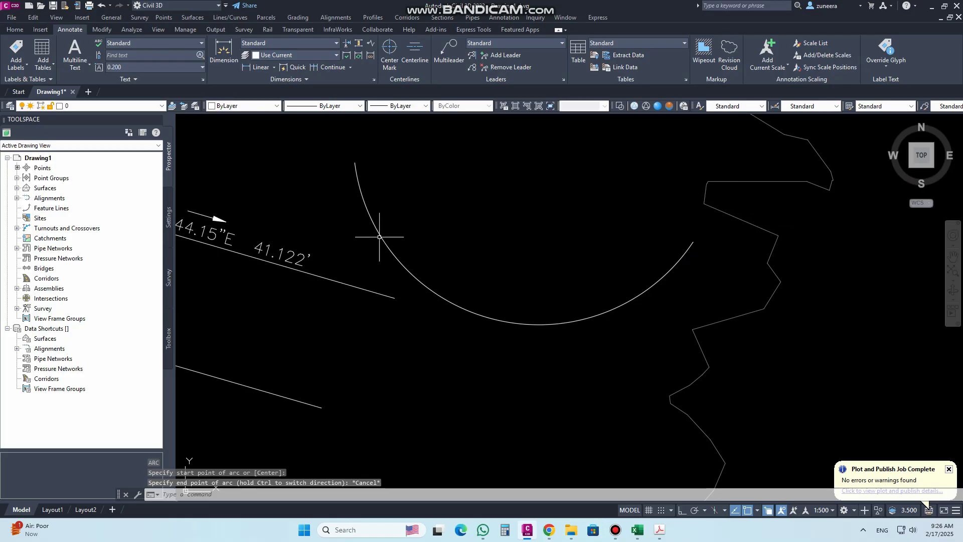
Step: Start adding single-segment line and curve labels with the curve label style set to Radius Only
scroll(378, 232, "down", 1)
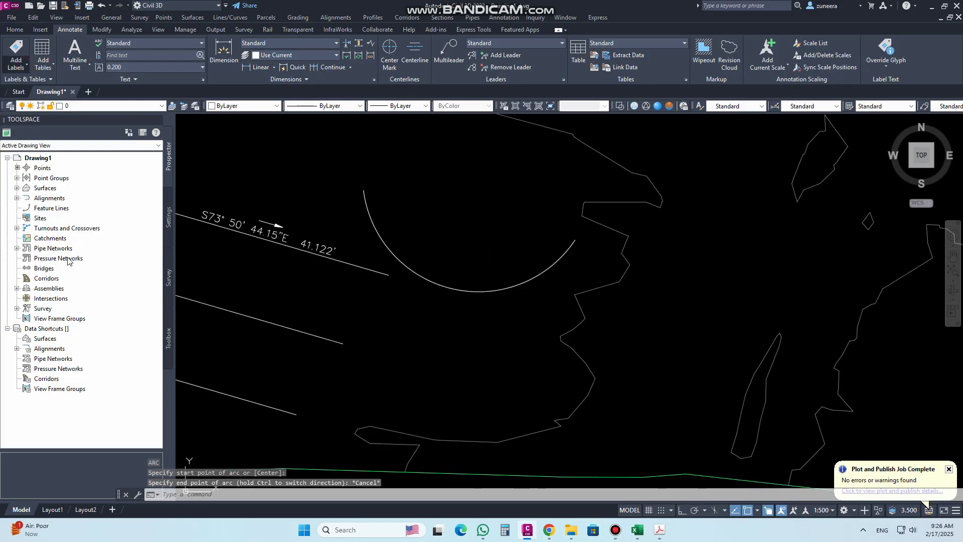
left_click(18, 67)
mouse_move(60, 251)
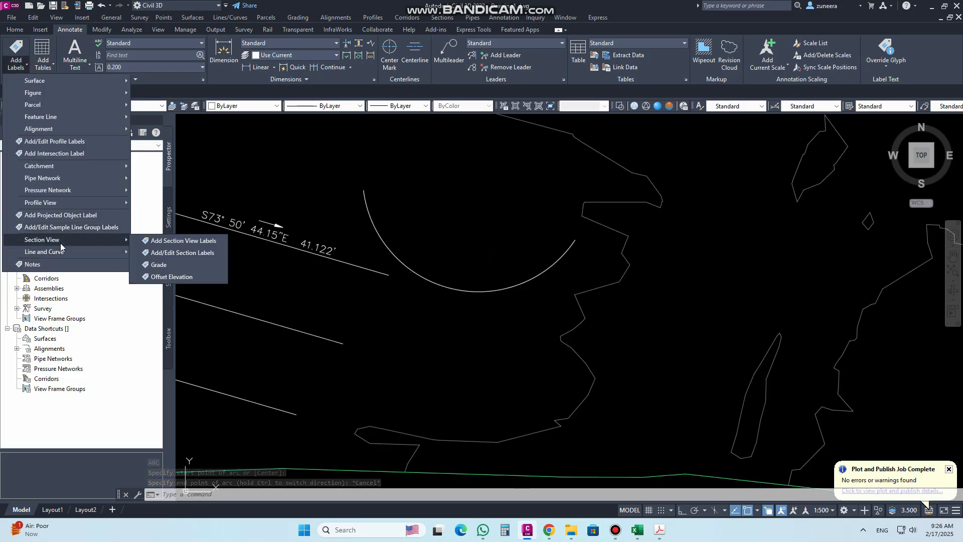
left_click(176, 252)
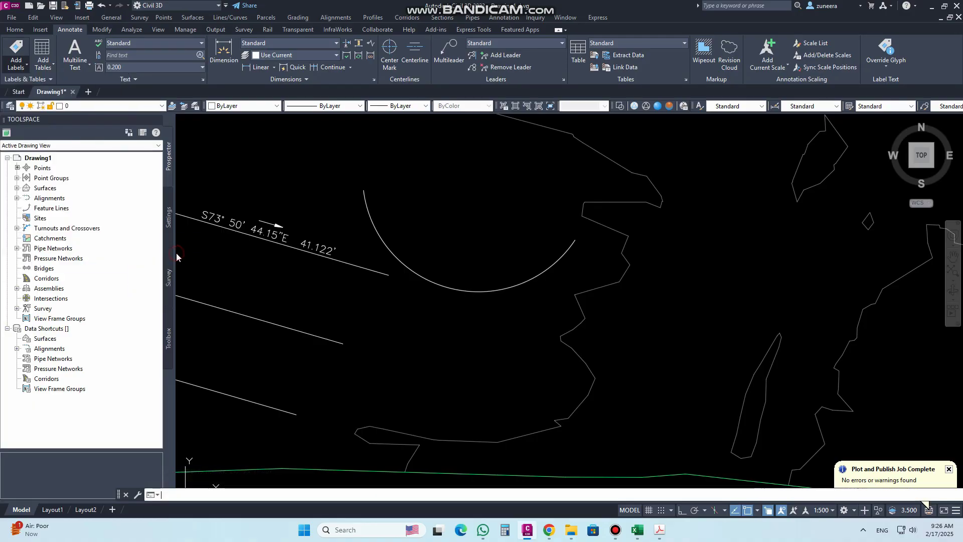
left_click(93, 119)
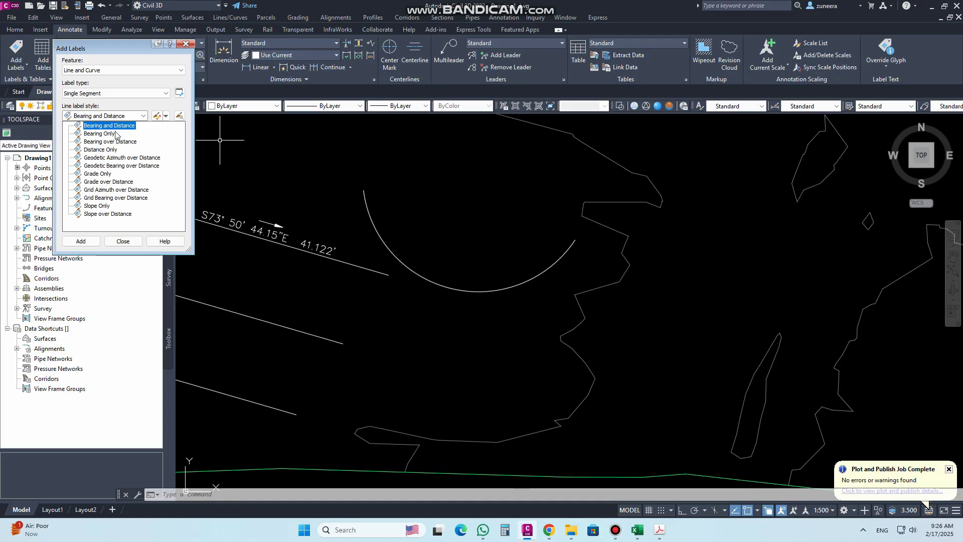
left_click(109, 125)
left_click(103, 138)
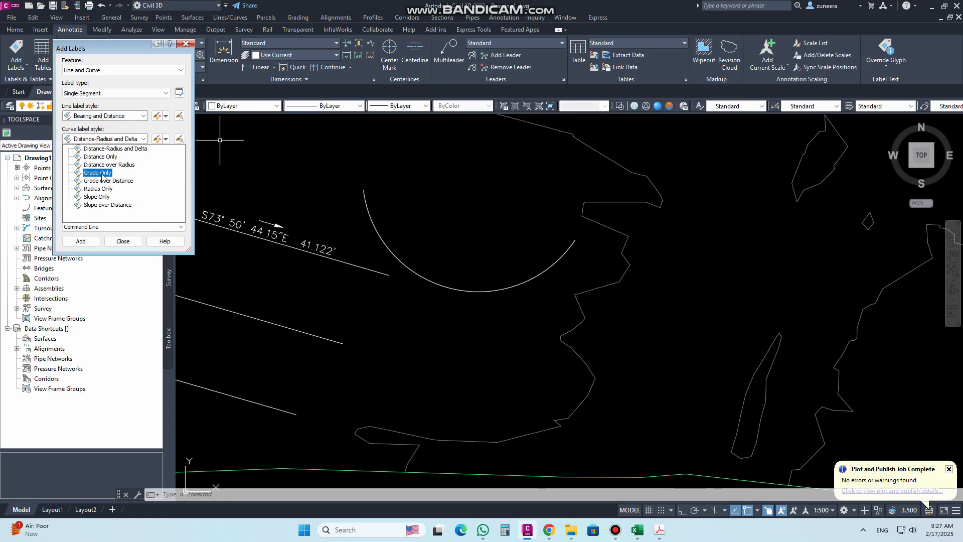
left_click(97, 189)
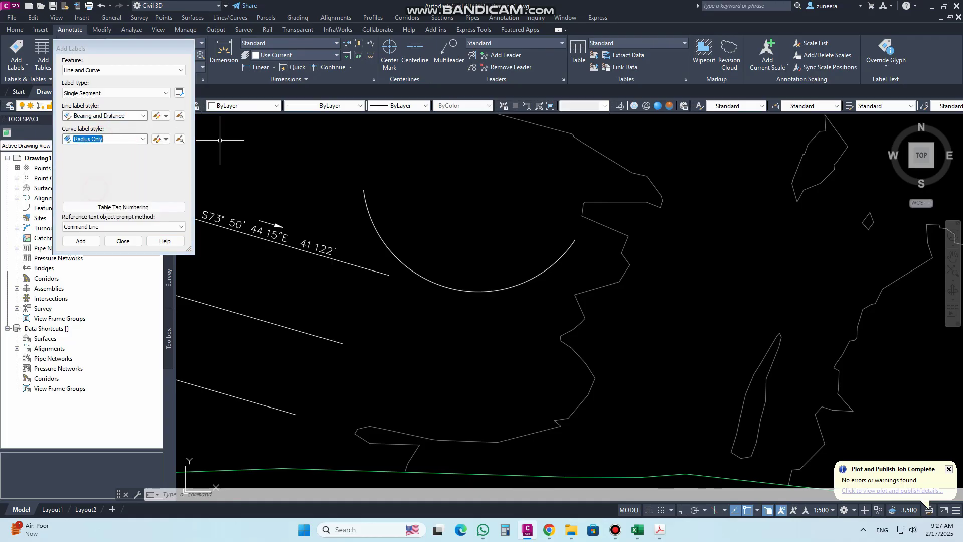
Step: Add the radius label to the descending side of the arc, nearest the labelled polyline, and close the Add Labels dialog
left_click(80, 241)
left_click(392, 252)
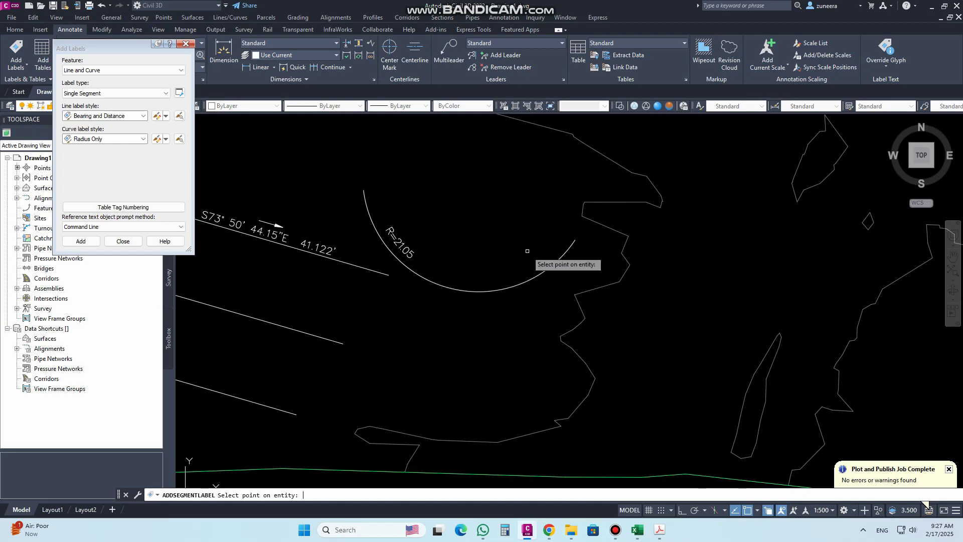
key("Escape")
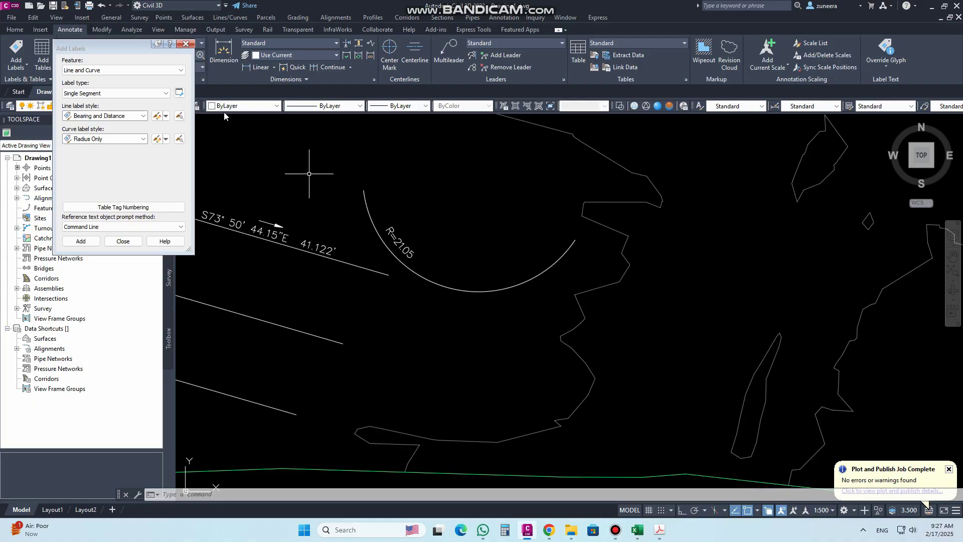
left_click(185, 43)
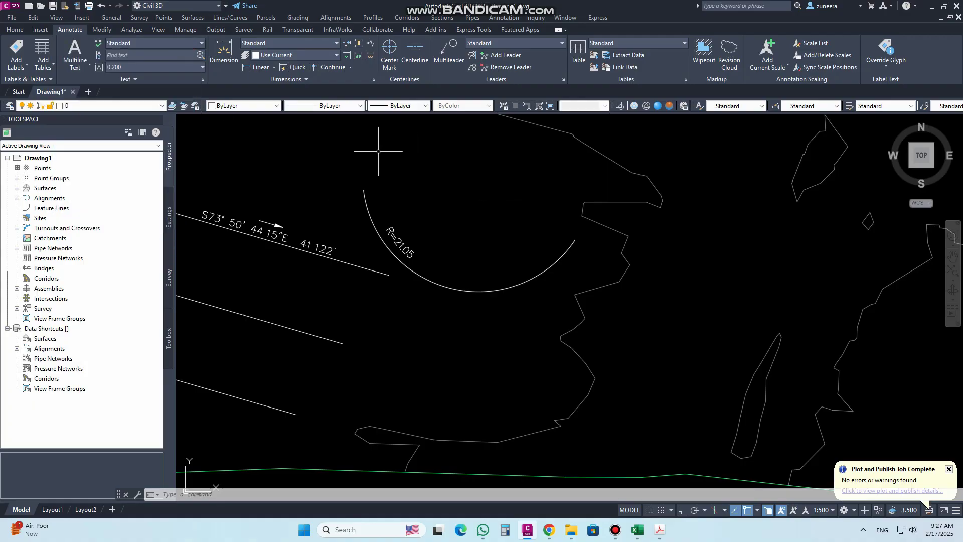
Step: Create a child of the general Radius Only curve label style and name it Radius and grade check
left_click(169, 220)
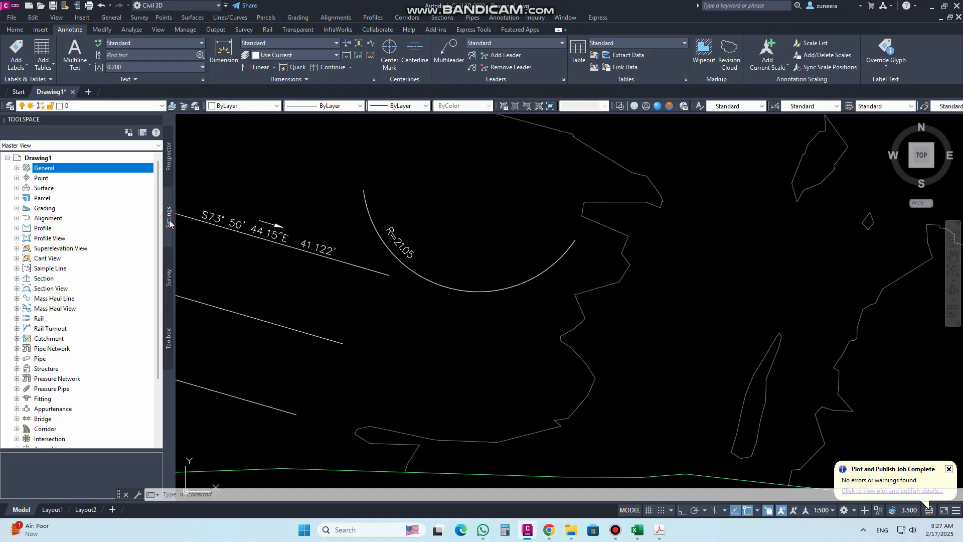
left_click(17, 168)
left_click(27, 188)
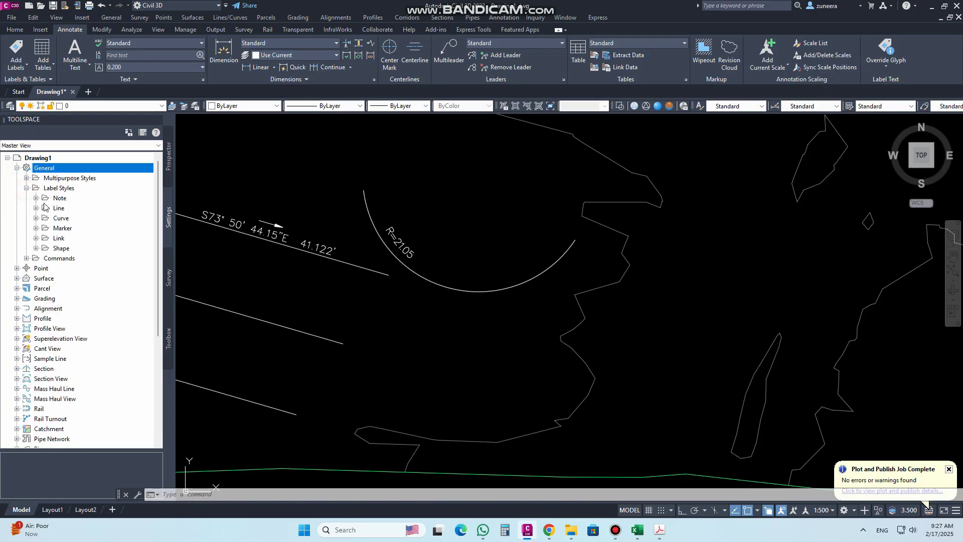
left_click(36, 219)
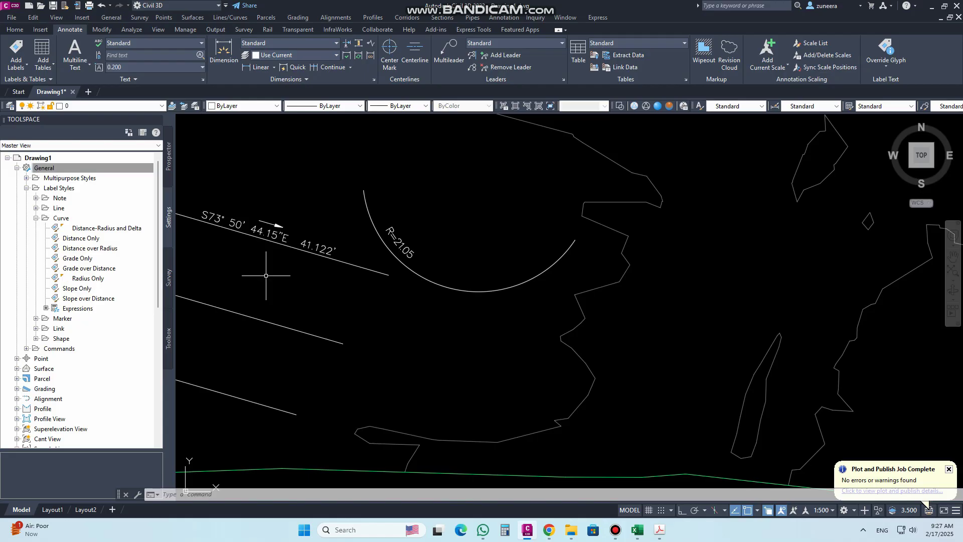
left_click(81, 278)
right_click(80, 280)
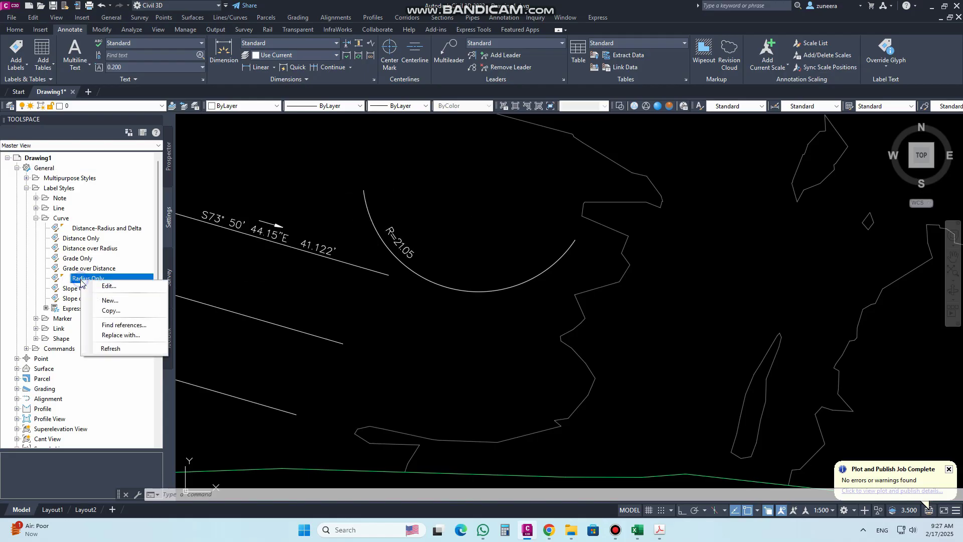
left_click(115, 300)
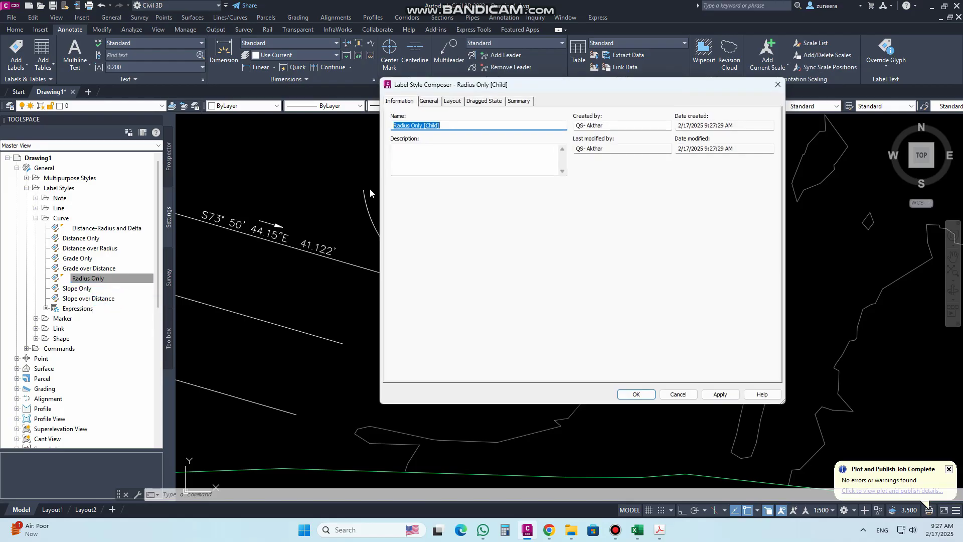
mouse_move(443, 125)
left_mouse_down()
mouse_move(383, 128)
mouse_move(432, 125)
left_mouse_up()
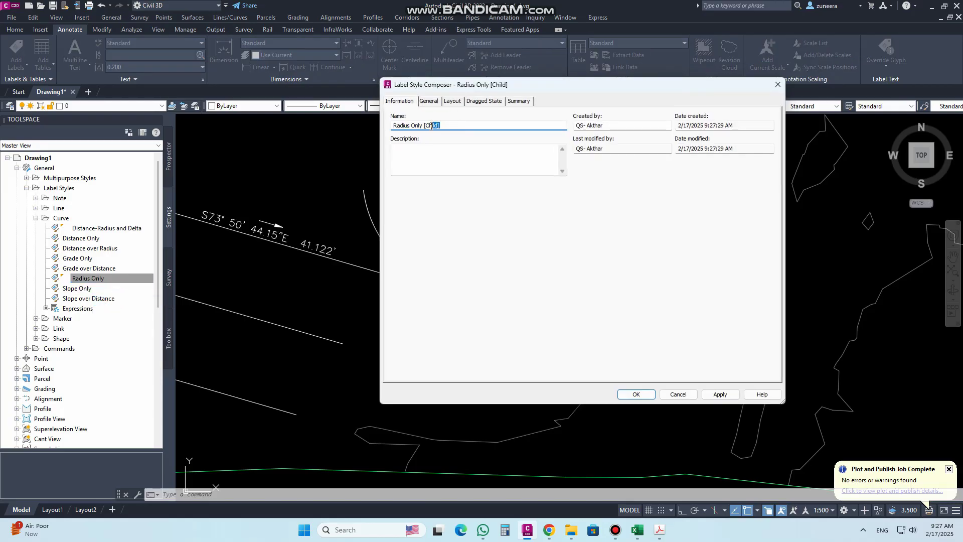
type("and")
left_click(709, 395)
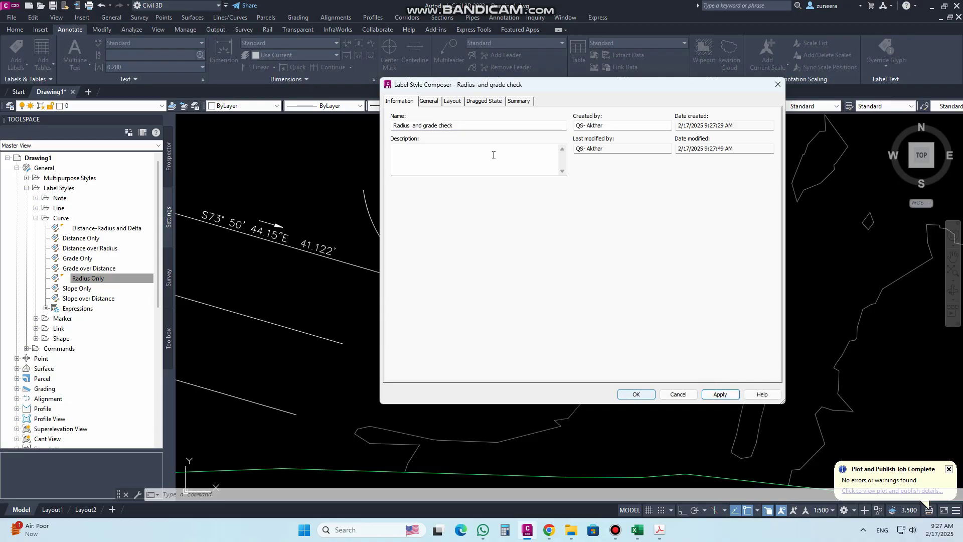
Step: Append the text ", grade check=" after the curve radius field in the Radius component's contents
left_click(457, 102)
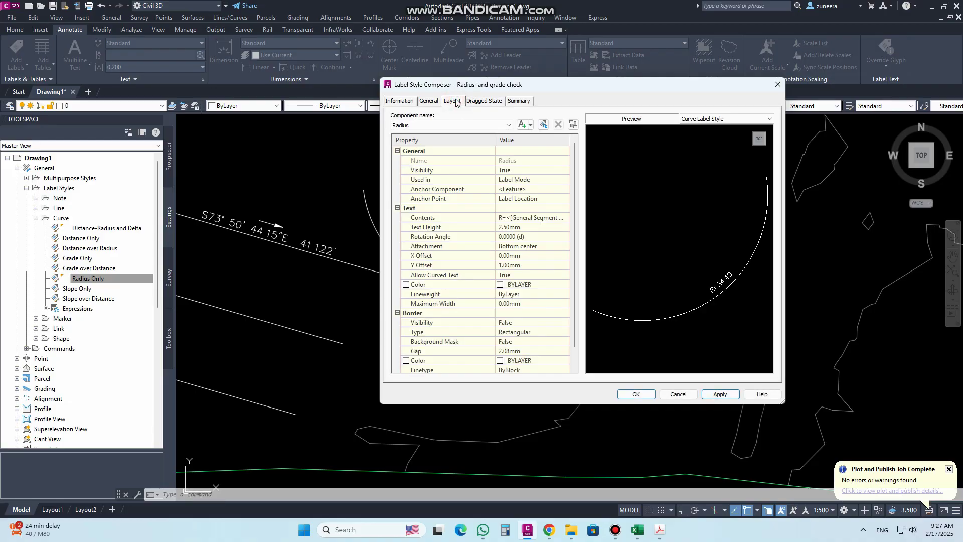
left_click(523, 220)
left_click(508, 126)
left_click(451, 135)
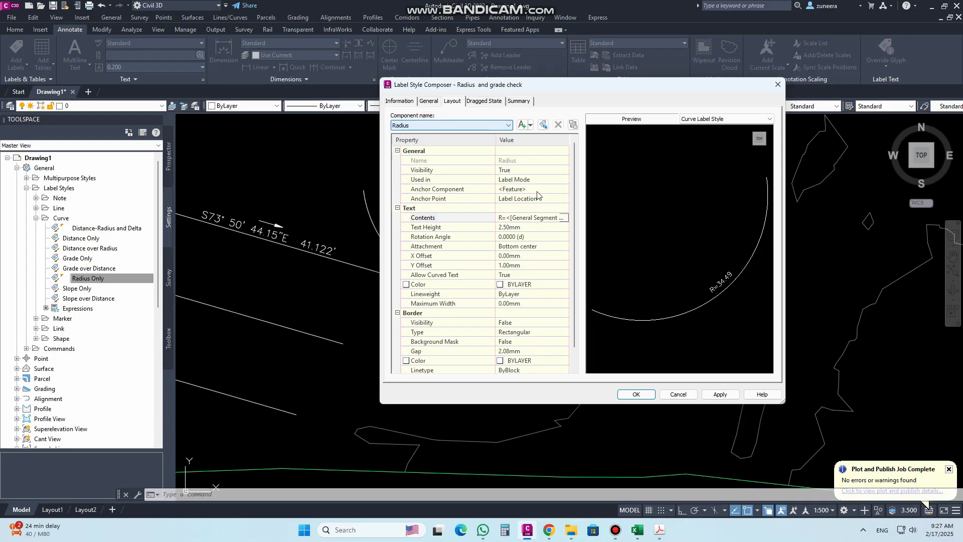
left_click(564, 217)
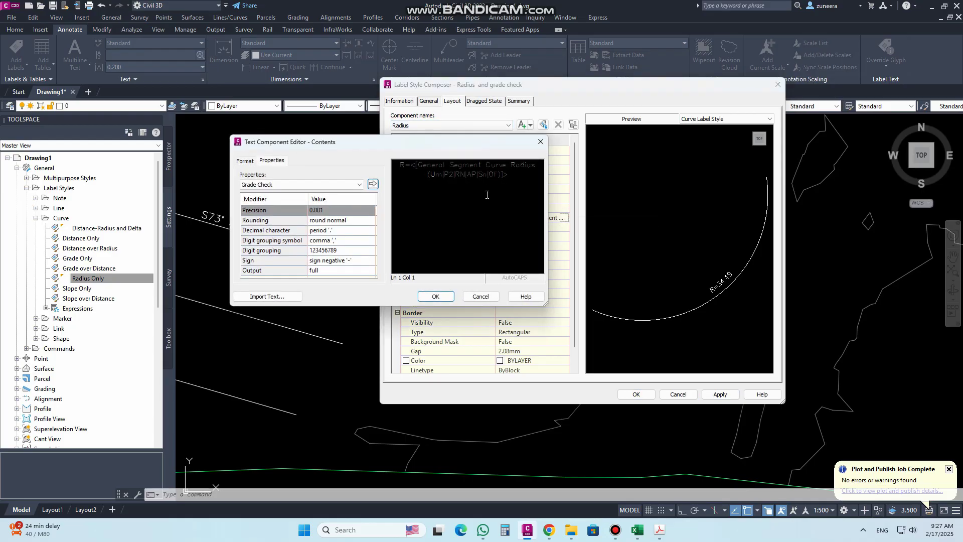
left_click(518, 180)
left_click(434, 201)
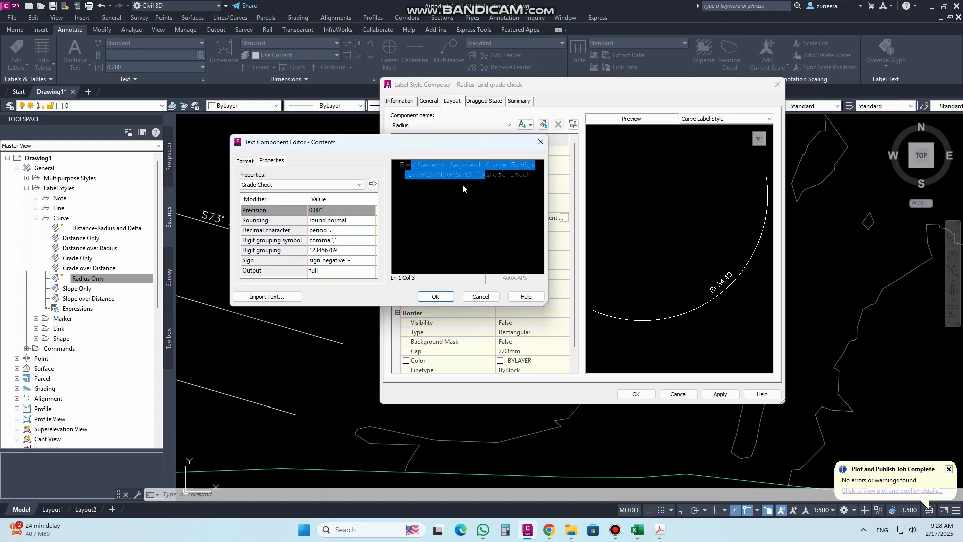
left_click(487, 179)
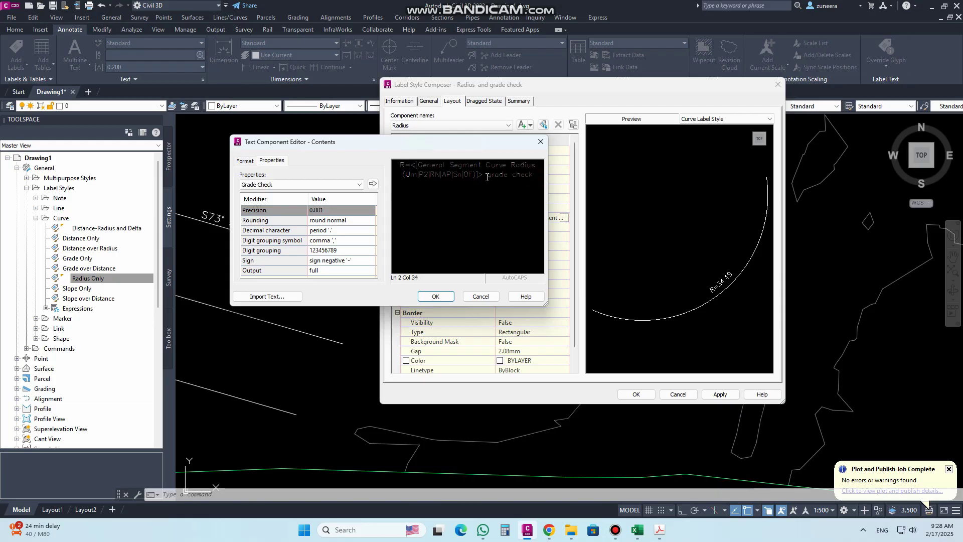
type(",")
left_click(541, 183)
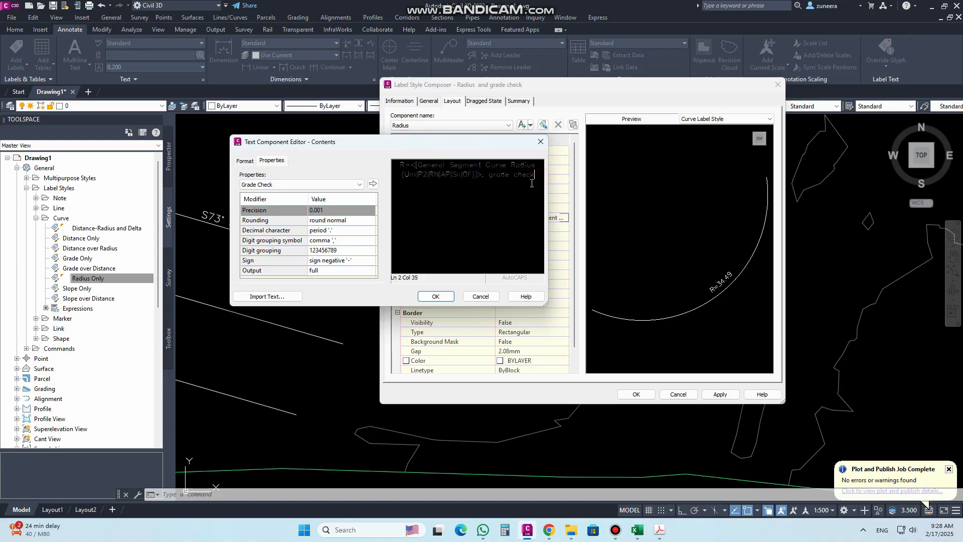
type("=")
Step: Insert the Grade Check property with 0.001 precision at the end of the label contents and save the style
left_click(297, 185)
left_click(296, 193)
left_click(373, 184)
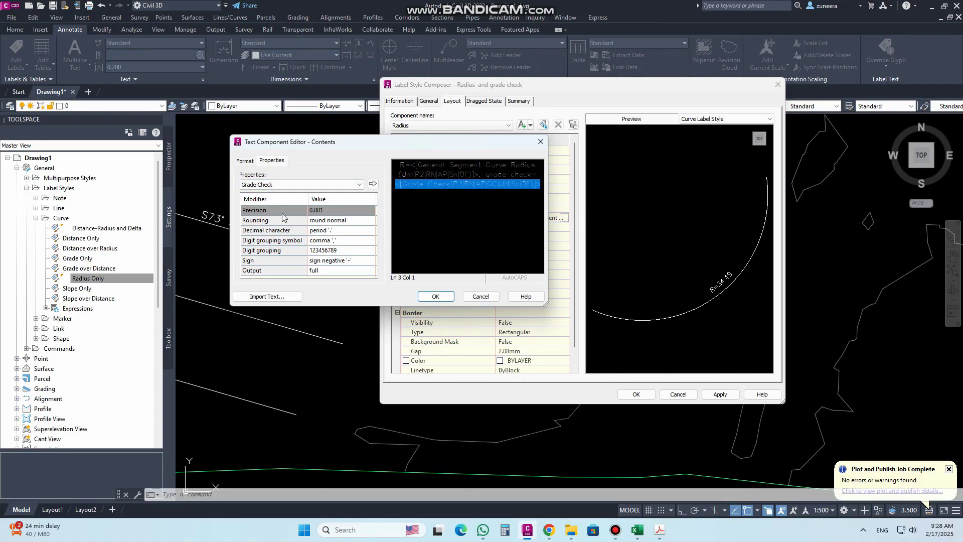
left_click(435, 297)
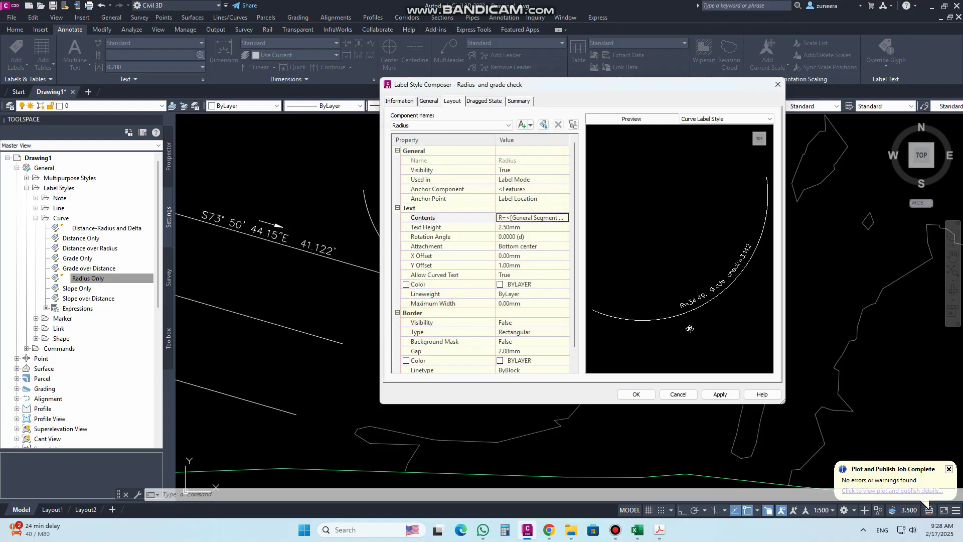
left_click(720, 394)
left_click(636, 394)
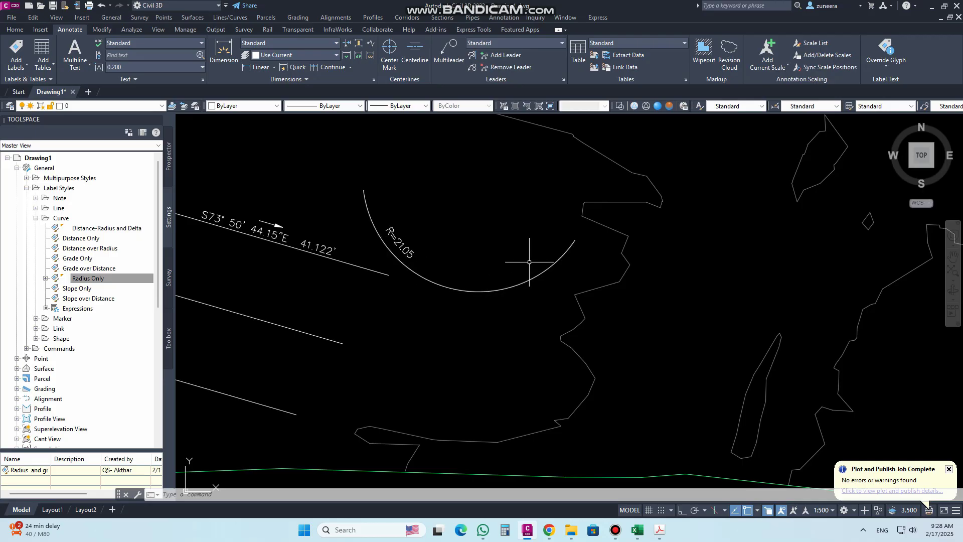
Step: Start adding single-segment line and curve labels with the curve label style set to Radius and grade check
left_click(8, 69)
mouse_move(61, 252)
left_click(170, 250)
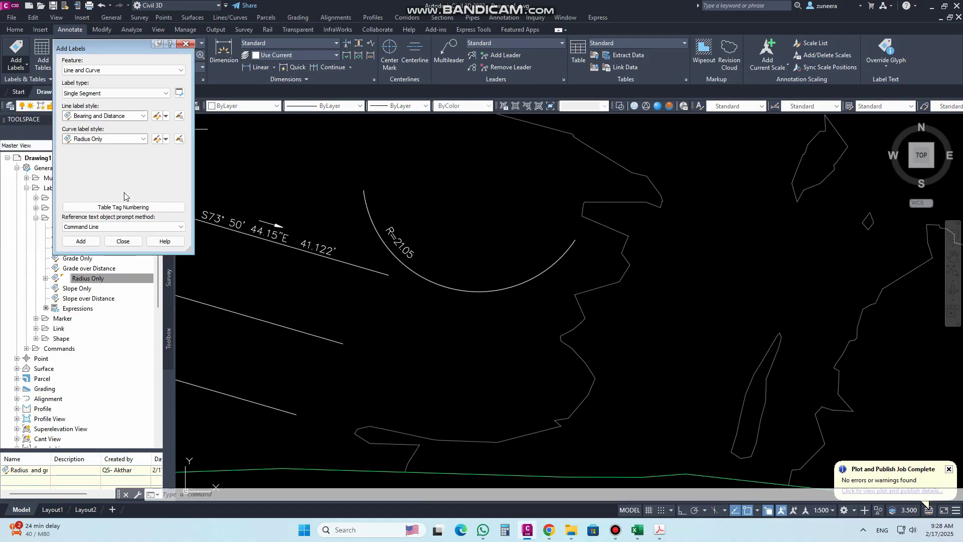
left_click(108, 139)
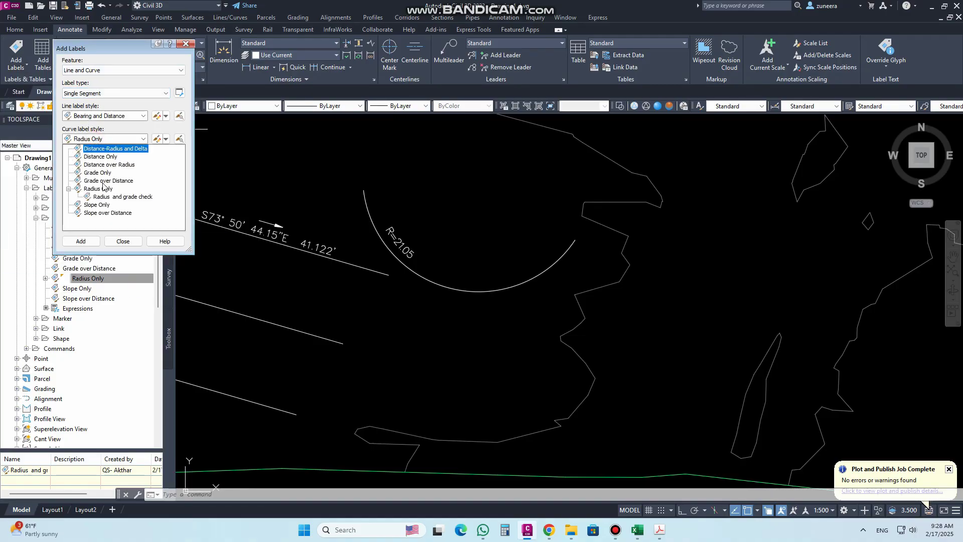
left_click(121, 196)
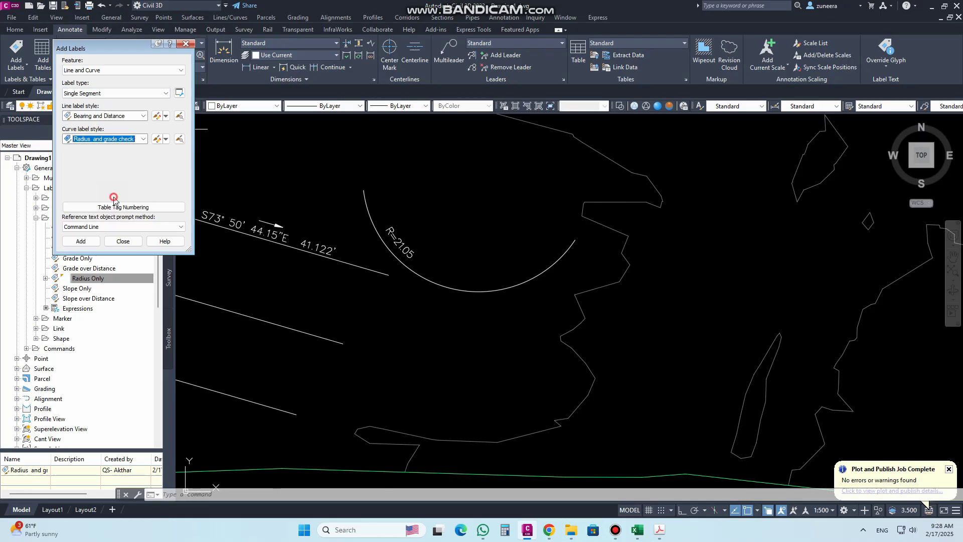
Step: Add the radius and grade check label at the arc's lowest point, and close the Add Labels dialog
left_click(81, 241)
left_click(478, 291)
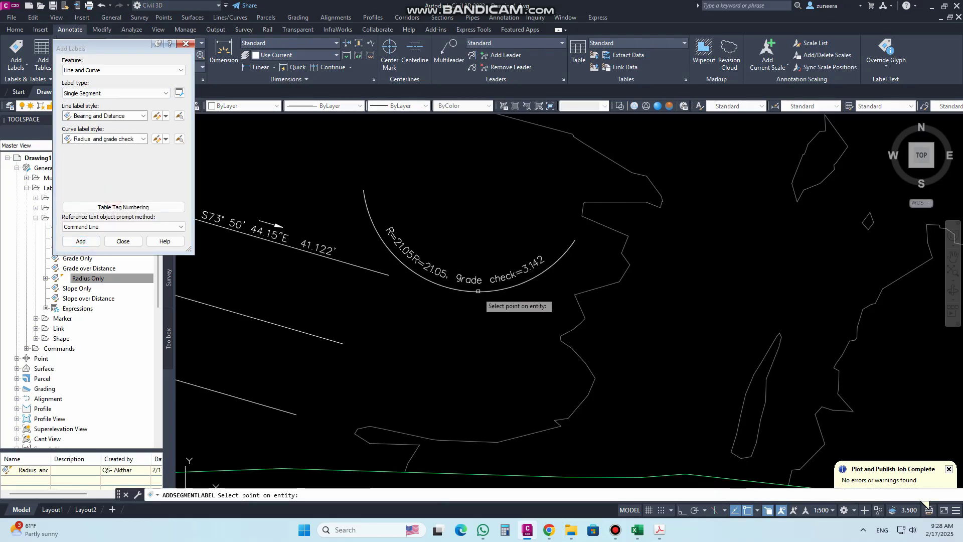
key("Escape")
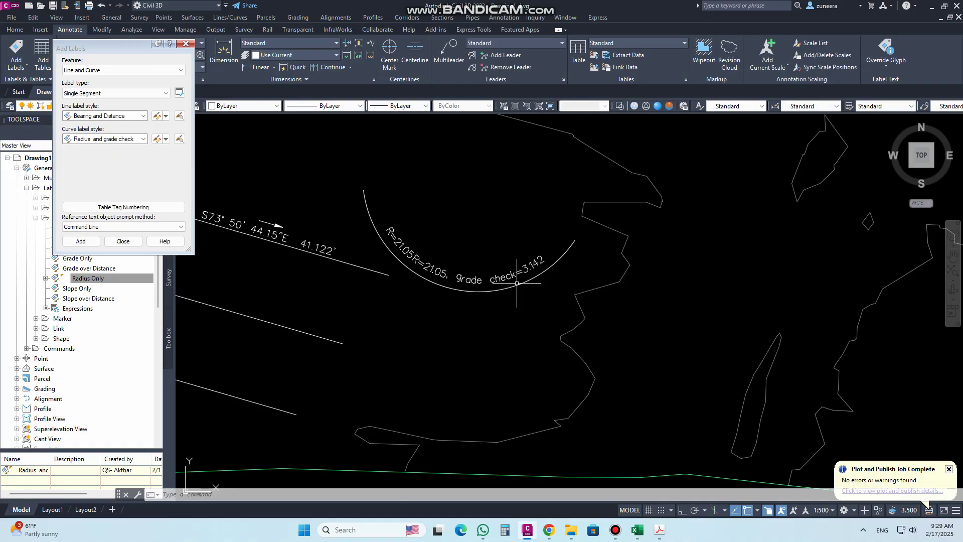
scroll(540, 267, "up", 4)
scroll(539, 266, "down", 5)
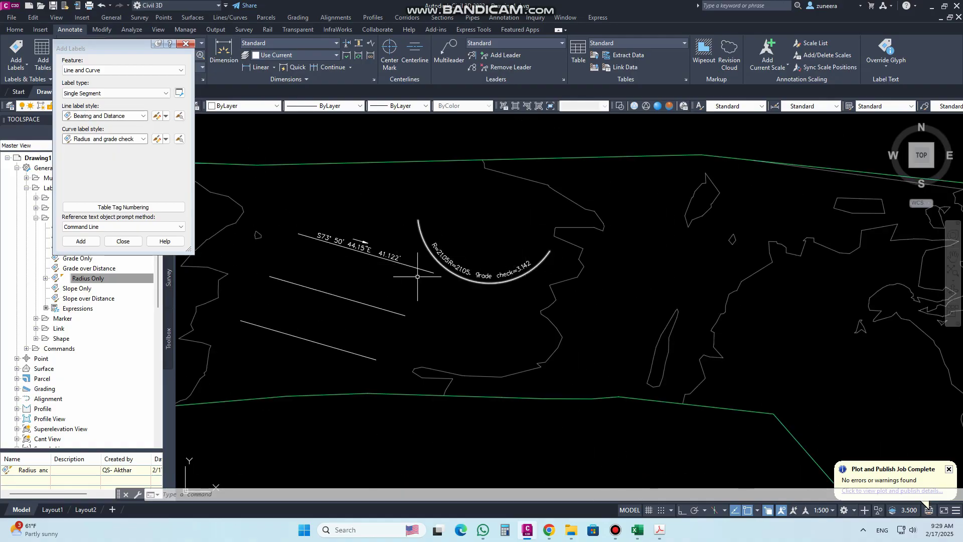
left_click(123, 240)
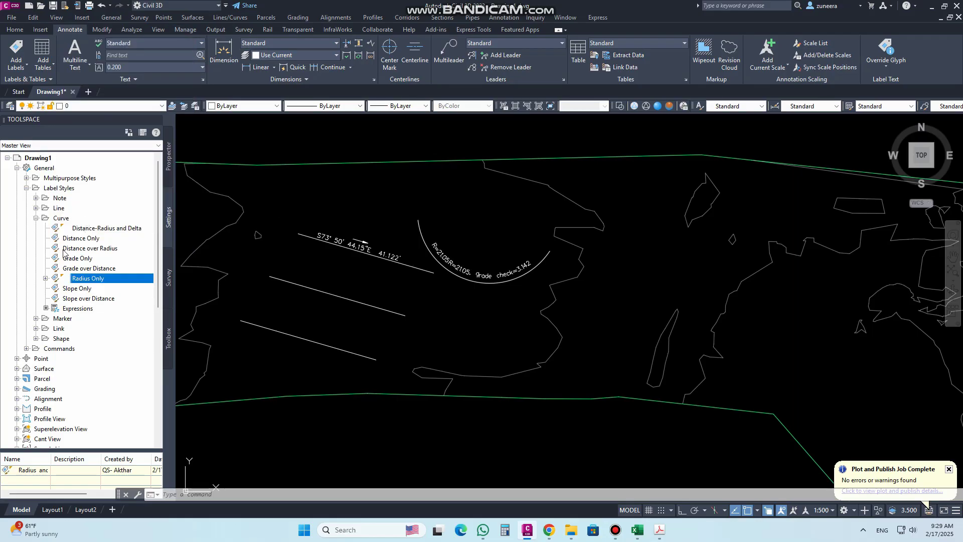
left_click(36, 218)
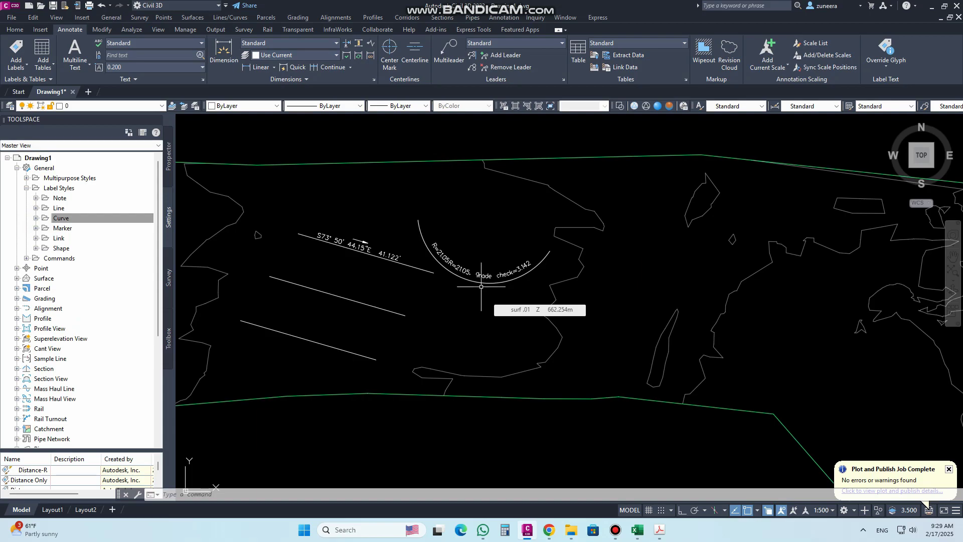
scroll(475, 269, "down", 4)
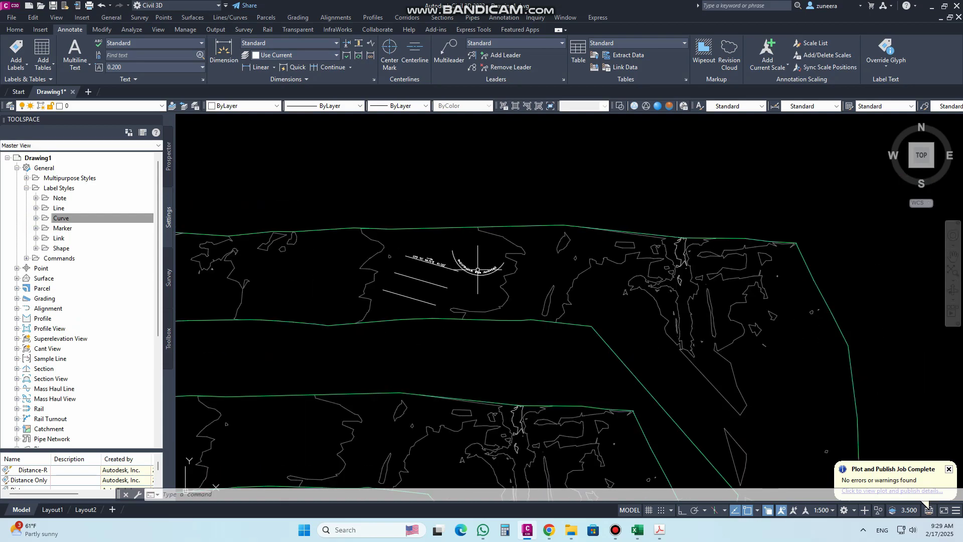
scroll(489, 243, "down", 2)
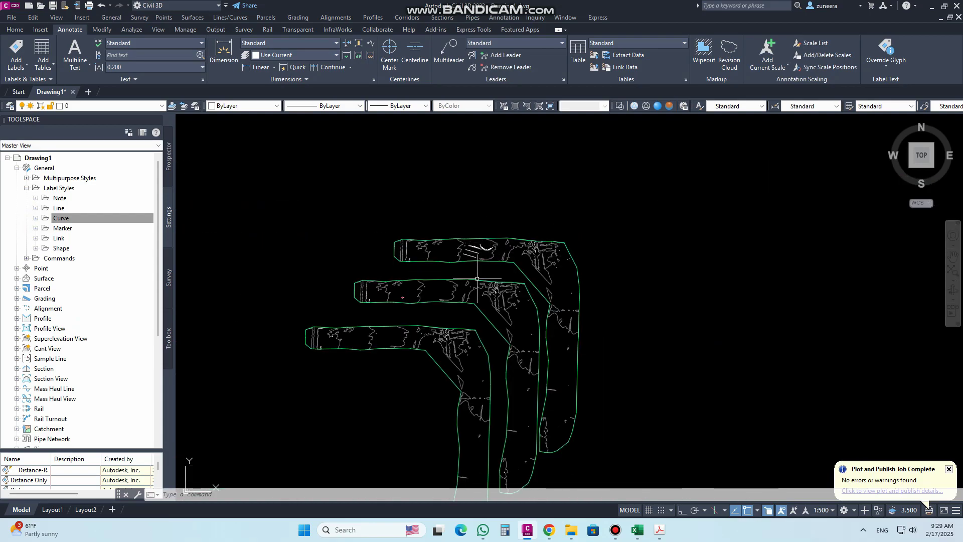
scroll(479, 244, "up", 2)
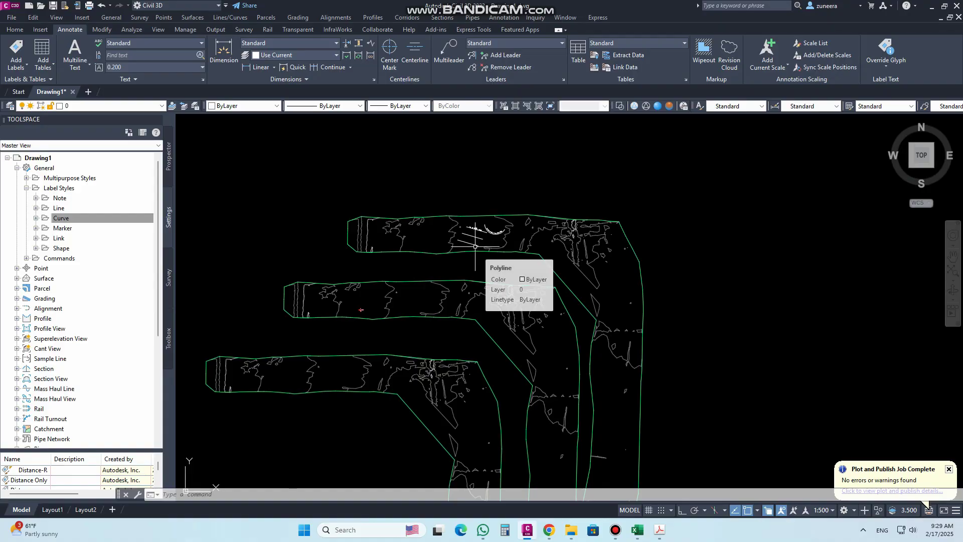